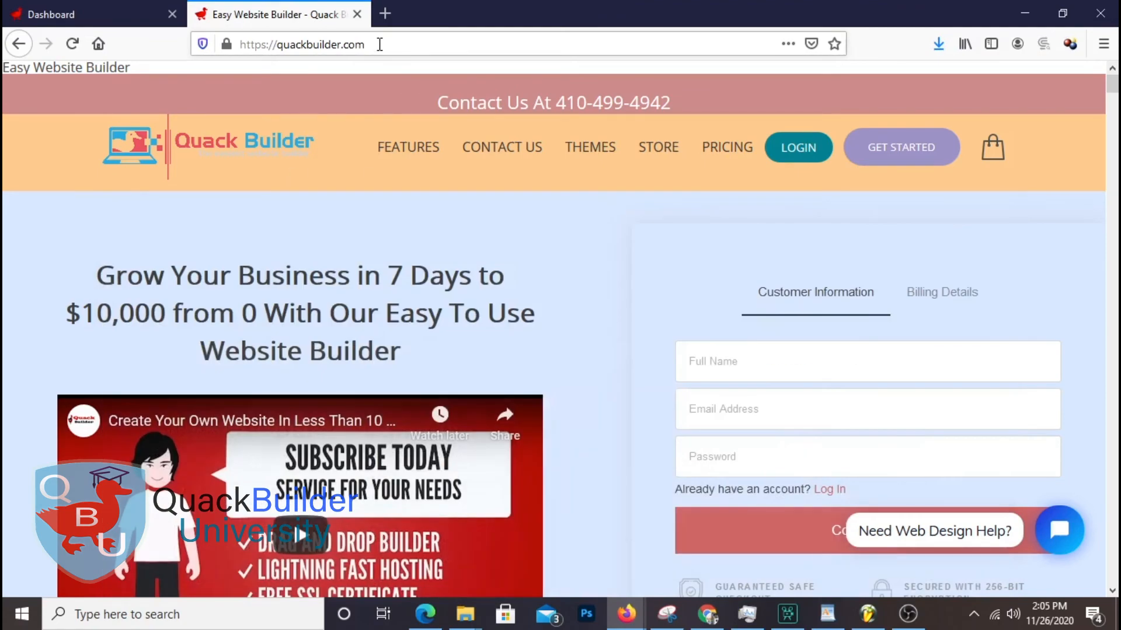
Check the current site address and scroll through the page
{"action": "left_click", "coordinate": [379, 44]}
{"action": "left_click", "coordinate": [87, 242]}
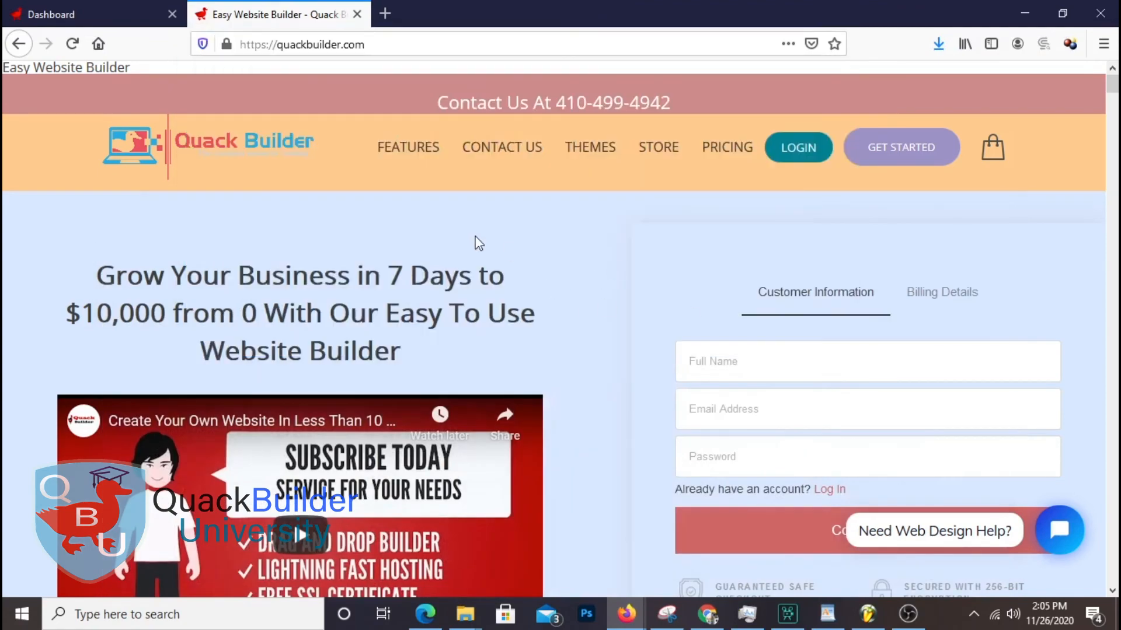
{"action": "scroll", "coordinate": [358, 328], "scroll_direction": "down", "scroll_amount": 6}
{"action": "scroll", "coordinate": [358, 327], "scroll_direction": "up", "scroll_amount": 3}
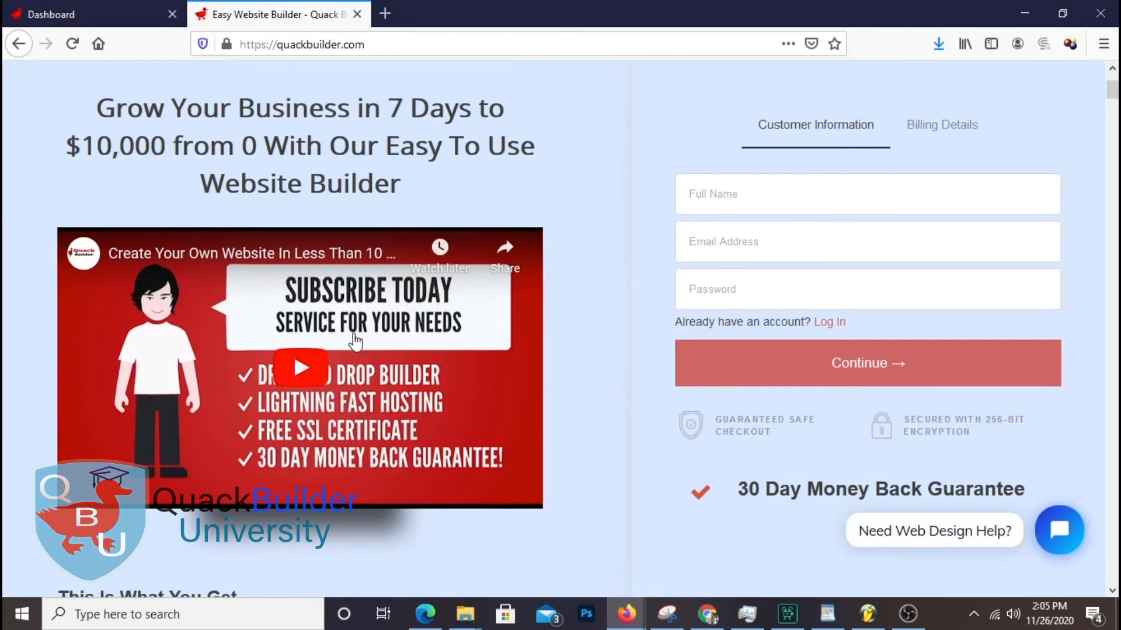
{"action": "scroll", "coordinate": [385, 321], "scroll_direction": "up", "scroll_amount": 3}
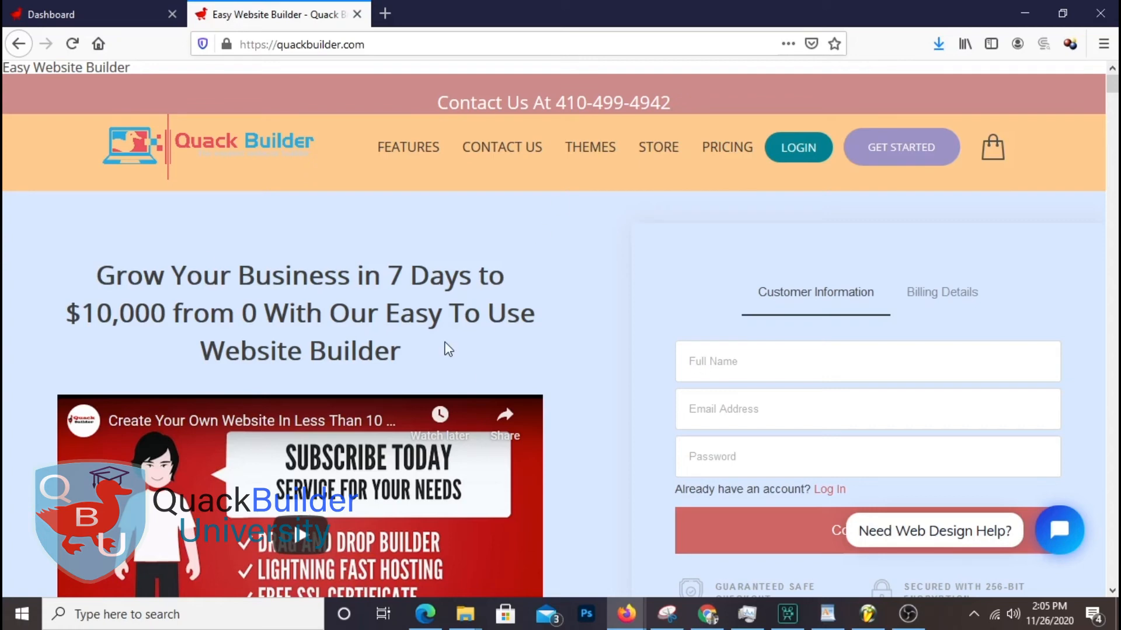
Scroll the Dashboard's website templates down to Blank and preview it
{"action": "left_click", "coordinate": [111, 15]}
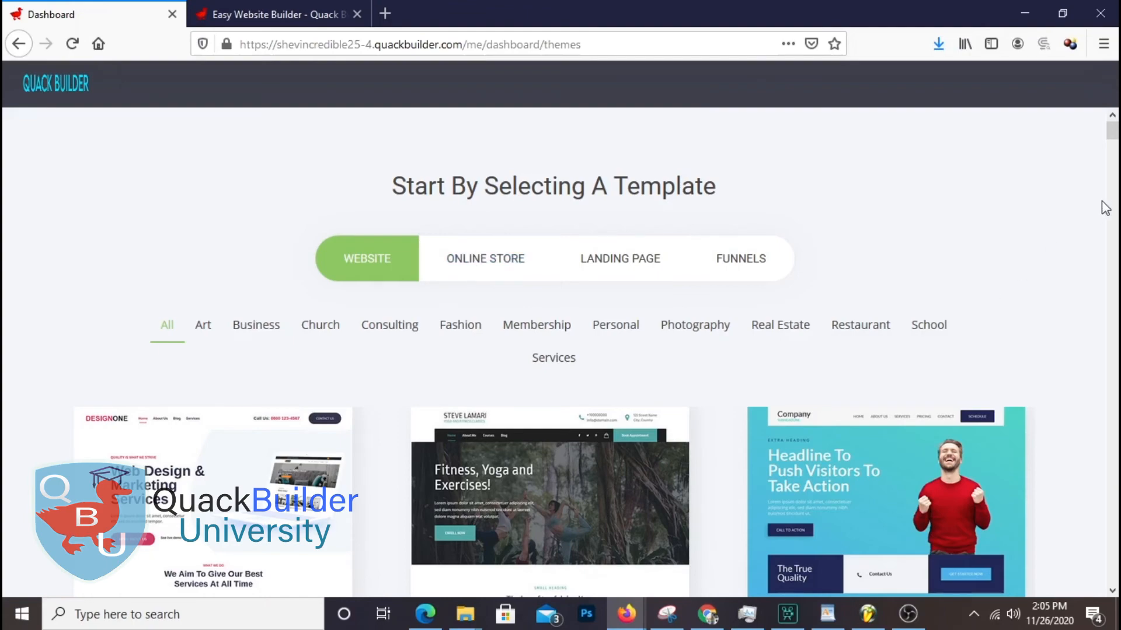
{"action": "scroll", "coordinate": [1101, 199], "scroll_direction": "down", "scroll_amount": 3}
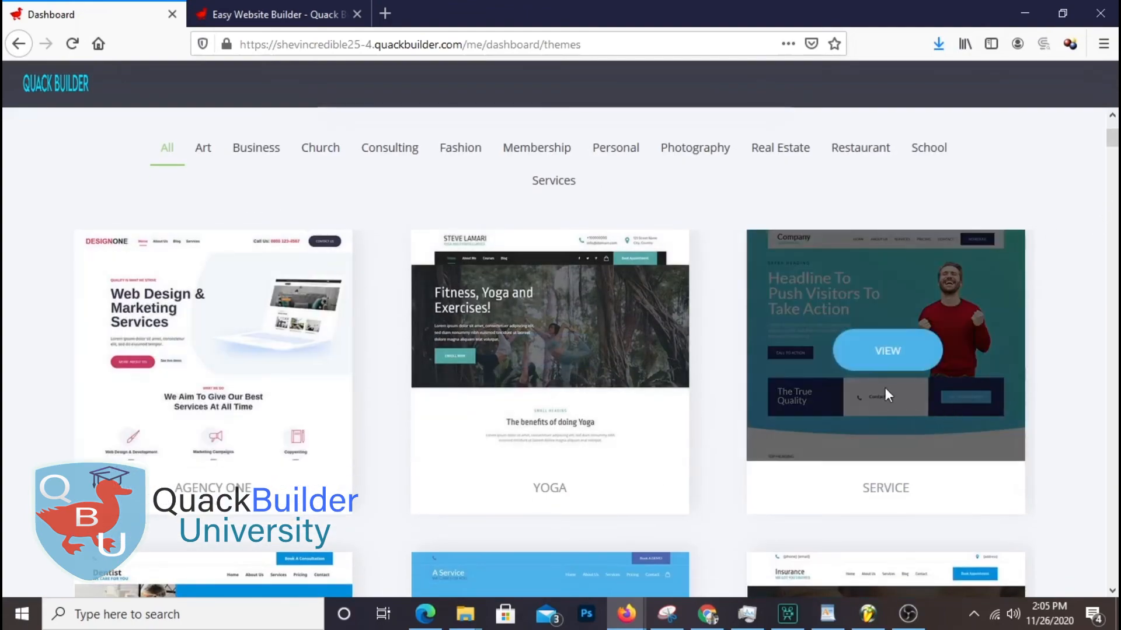
{"action": "scroll", "coordinate": [965, 402], "scroll_direction": "down", "scroll_amount": 2}
{"action": "scroll", "coordinate": [964, 409], "scroll_direction": "down", "scroll_amount": 20}
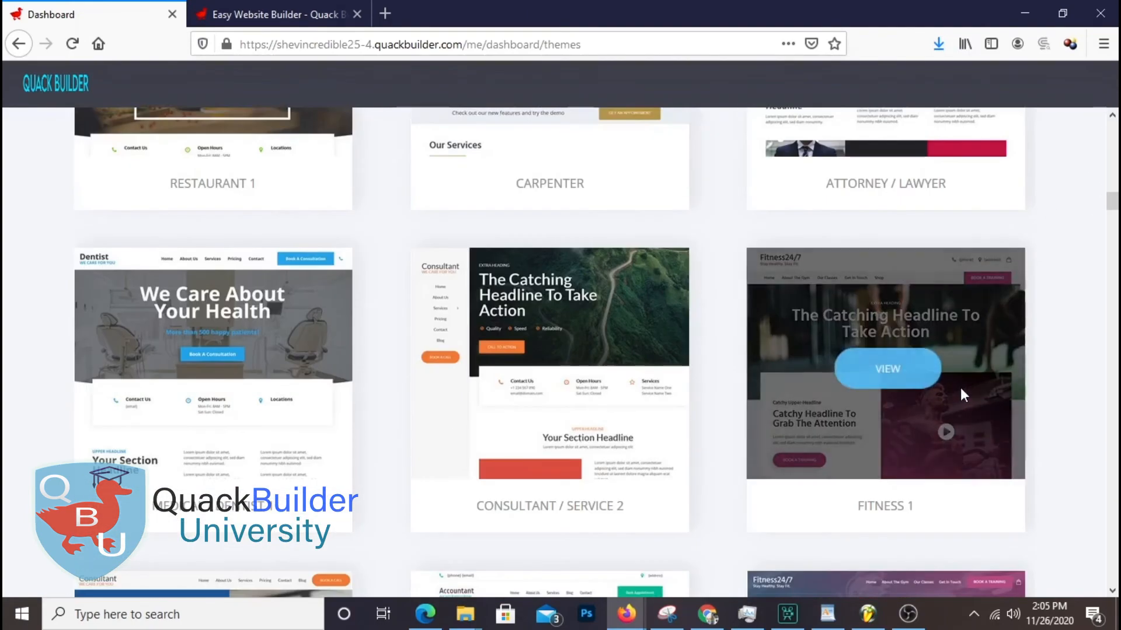
{"action": "scroll", "coordinate": [1064, 397], "scroll_direction": "down", "scroll_amount": 20}
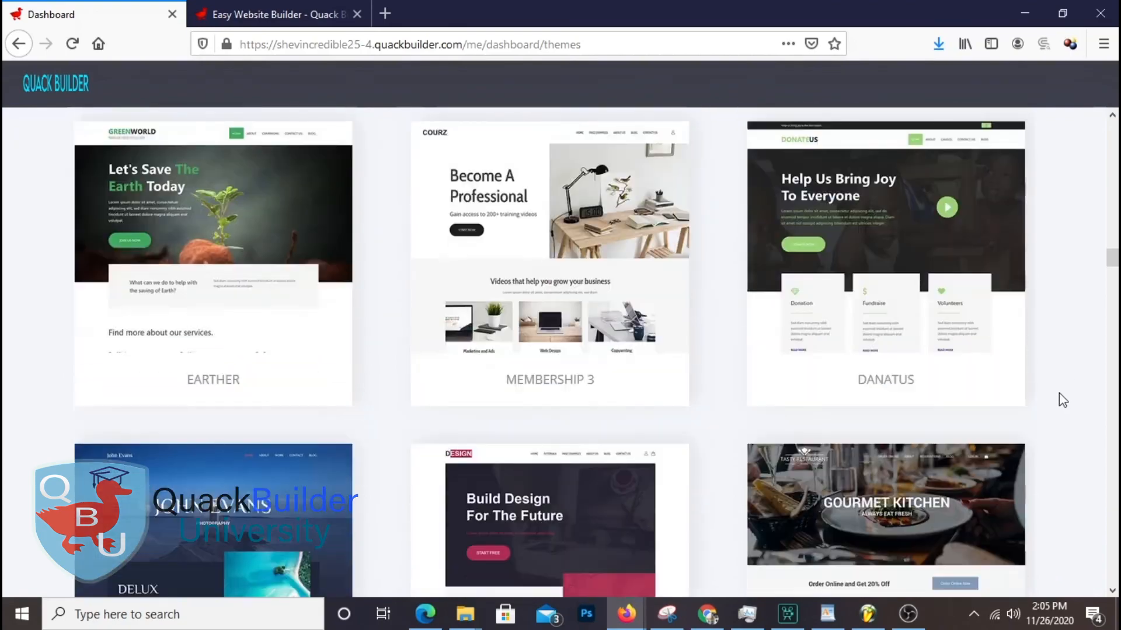
{"action": "scroll", "coordinate": [1063, 400], "scroll_direction": "down", "scroll_amount": 20}
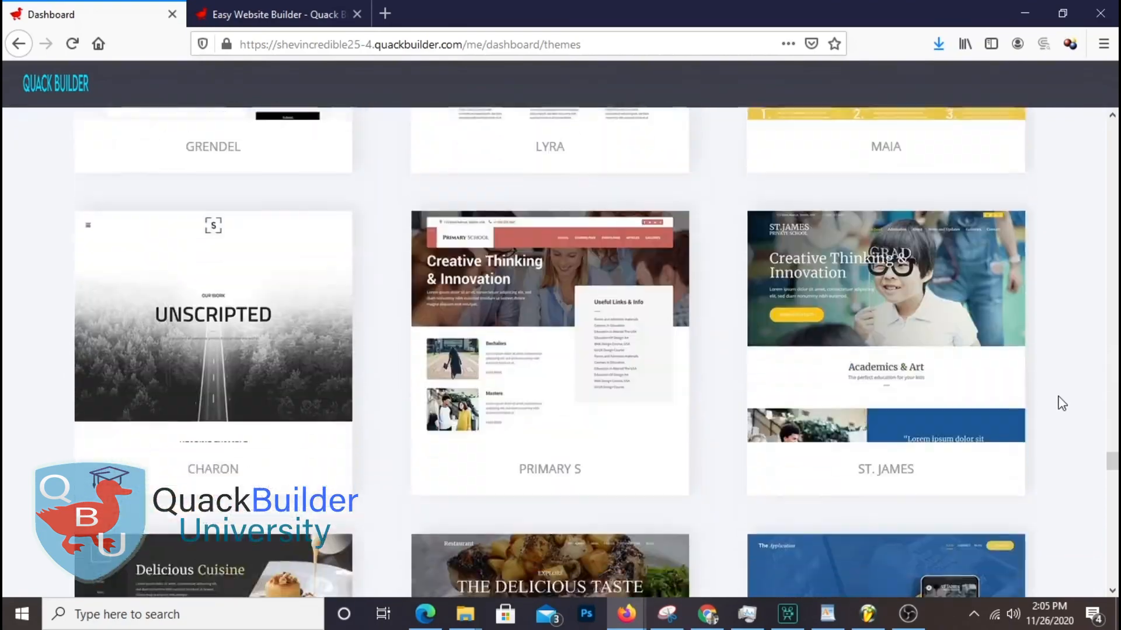
{"action": "scroll", "coordinate": [1063, 402], "scroll_direction": "down", "scroll_amount": 10}
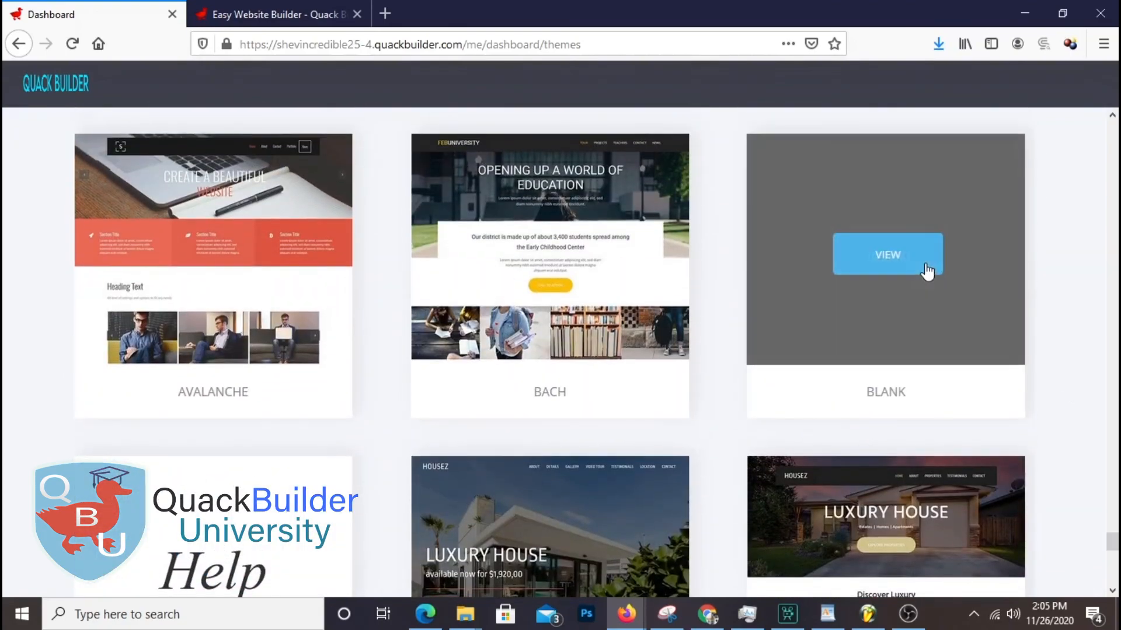
{"action": "left_click", "coordinate": [1052, 411]}
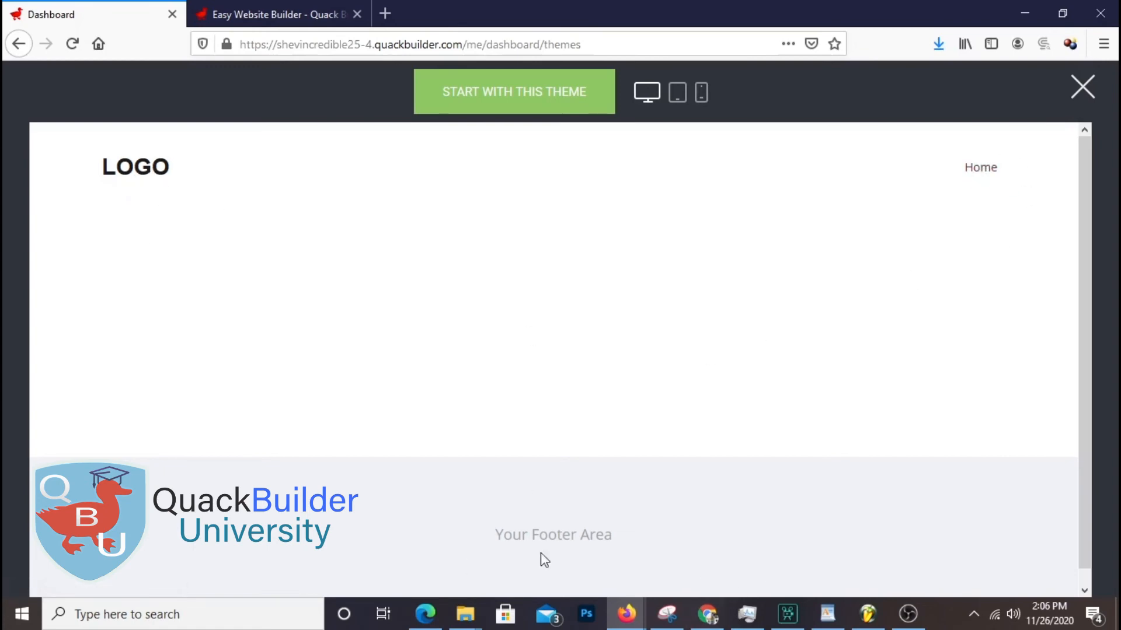
{"action": "left_click_drag", "start_coordinate": [645, 541], "coordinate": [315, 532]}
Start a site from the Blank theme titled 'Shevar Music' and submit it
{"action": "left_click", "coordinate": [753, 461]}
{"action": "left_click", "coordinate": [531, 111]}
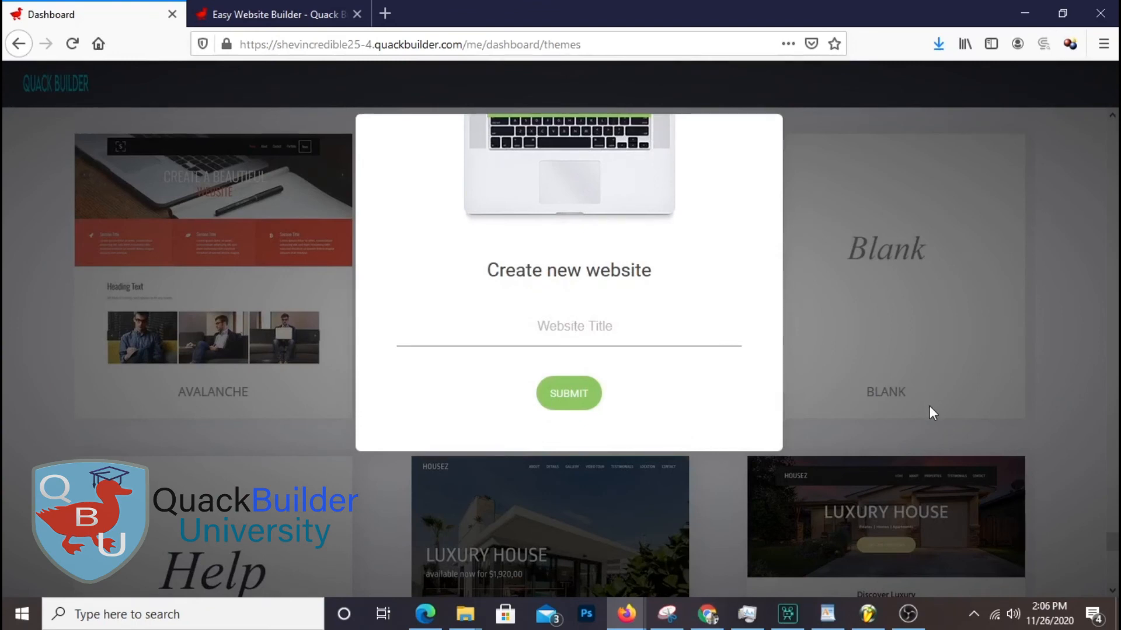
{"action": "type", "text": "Shevcar"}
{"action": "key", "text": "BackSpace"}
{"action": "key", "text": "BackSpace"}
{"action": "key", "text": "BackSpace"}
{"action": "type", "text": "ar Music"}
{"action": "left_click_drag", "start_coordinate": [619, 326], "coordinate": [533, 326]}
{"action": "left_click", "coordinate": [570, 393]}
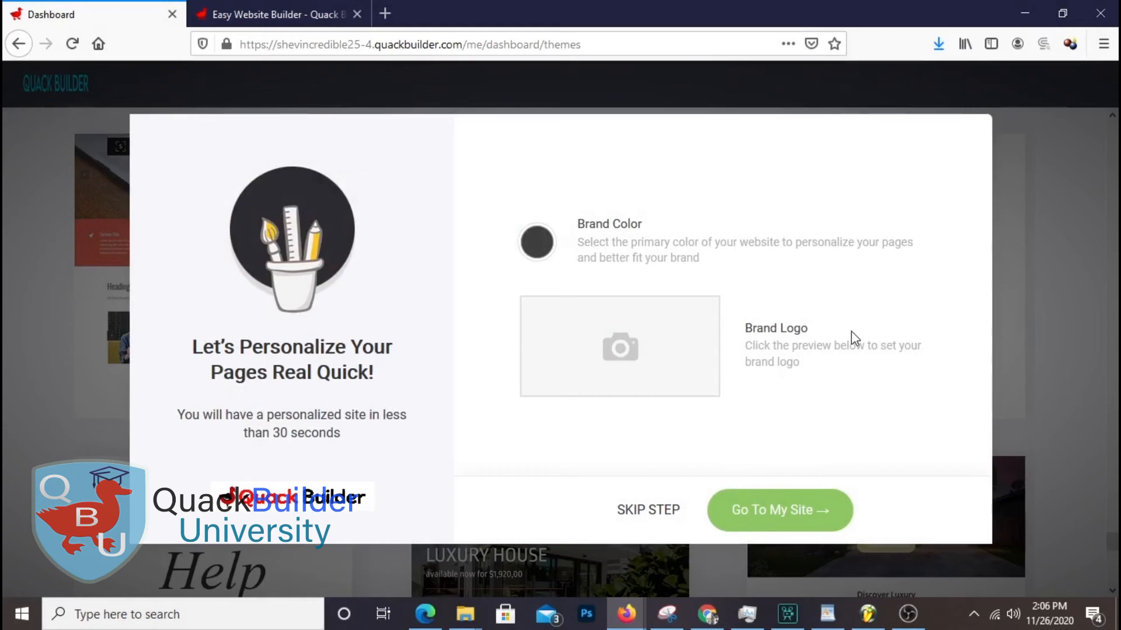
Set the site's brand colour to light green
{"action": "left_click", "coordinate": [534, 242]}
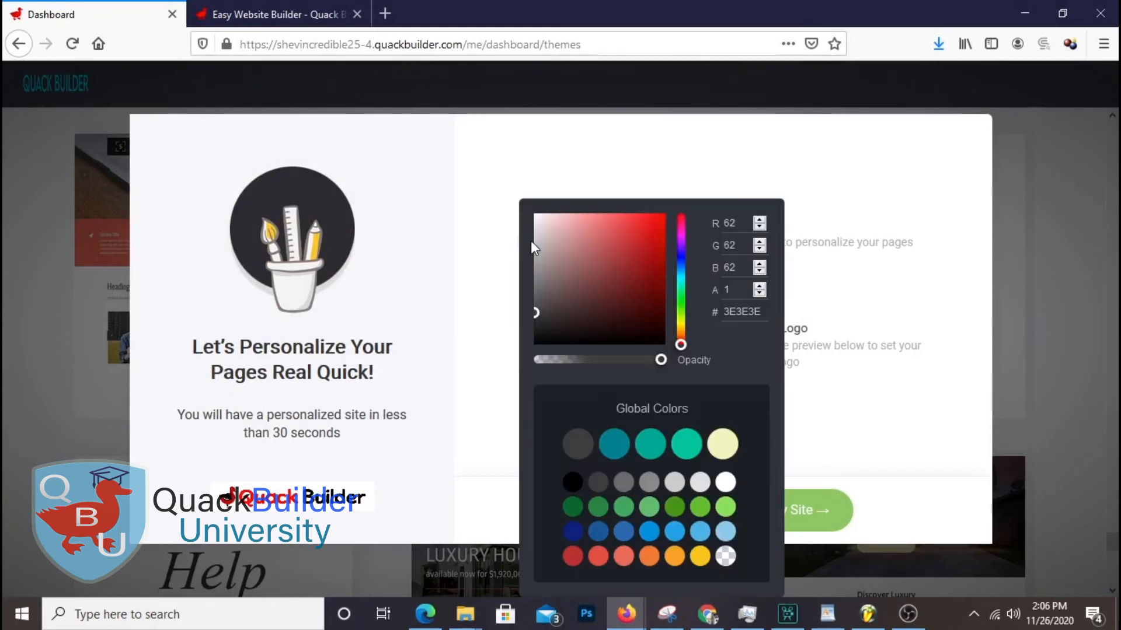
{"action": "left_click", "coordinate": [724, 512]}
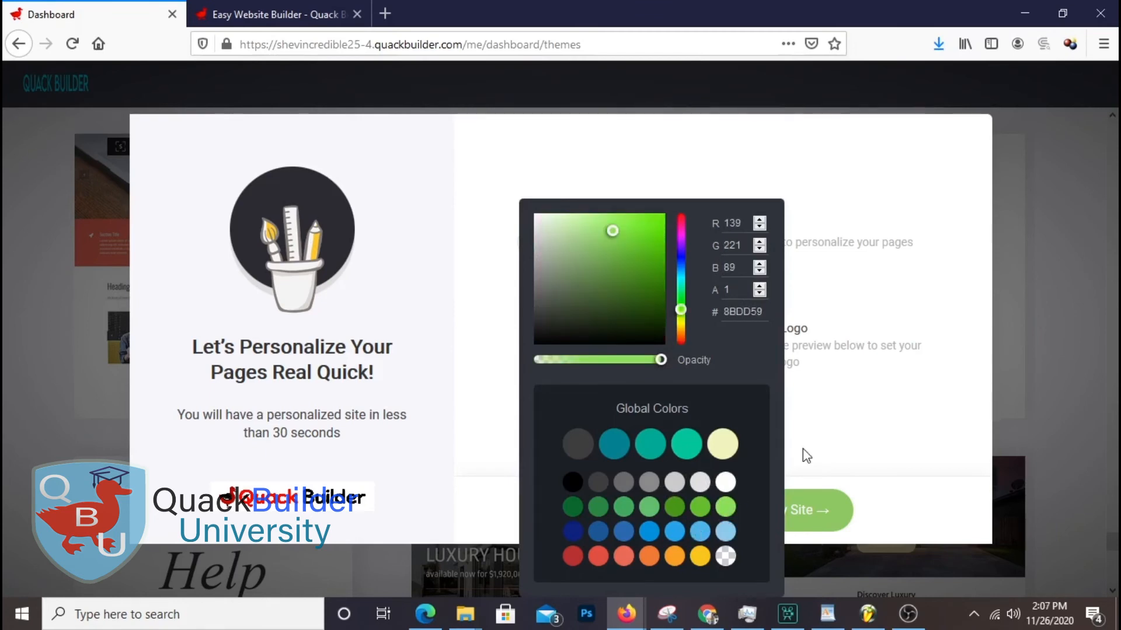
{"action": "left_click", "coordinate": [804, 454]}
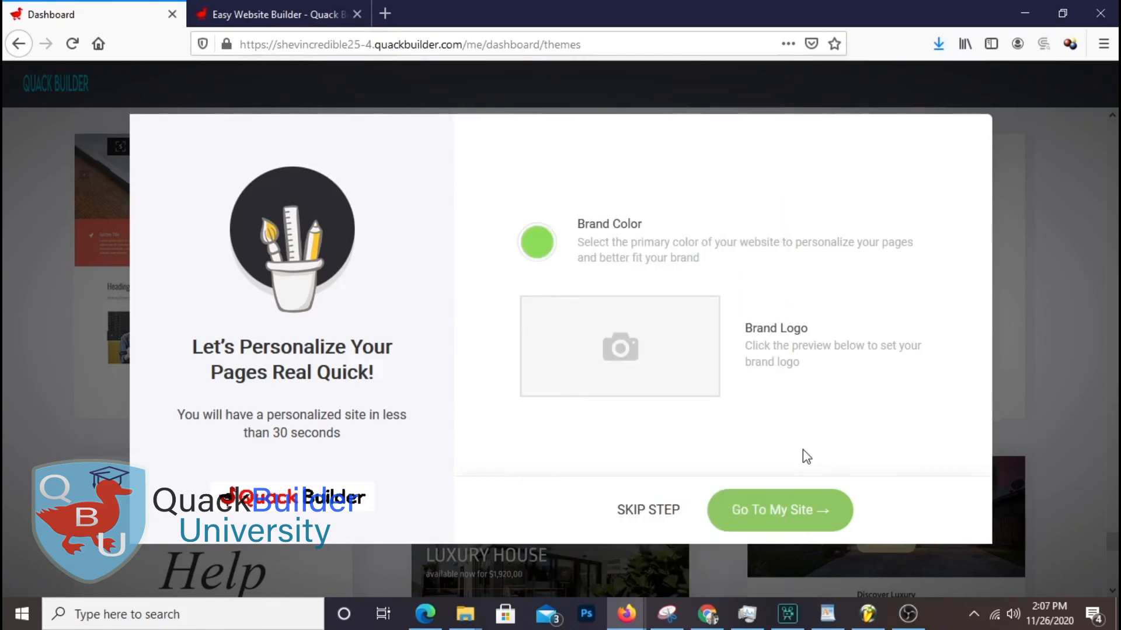
Make the brand logo a text logo reading 'Shevar Music' and continue to the editor
{"action": "left_click", "coordinate": [660, 354]}
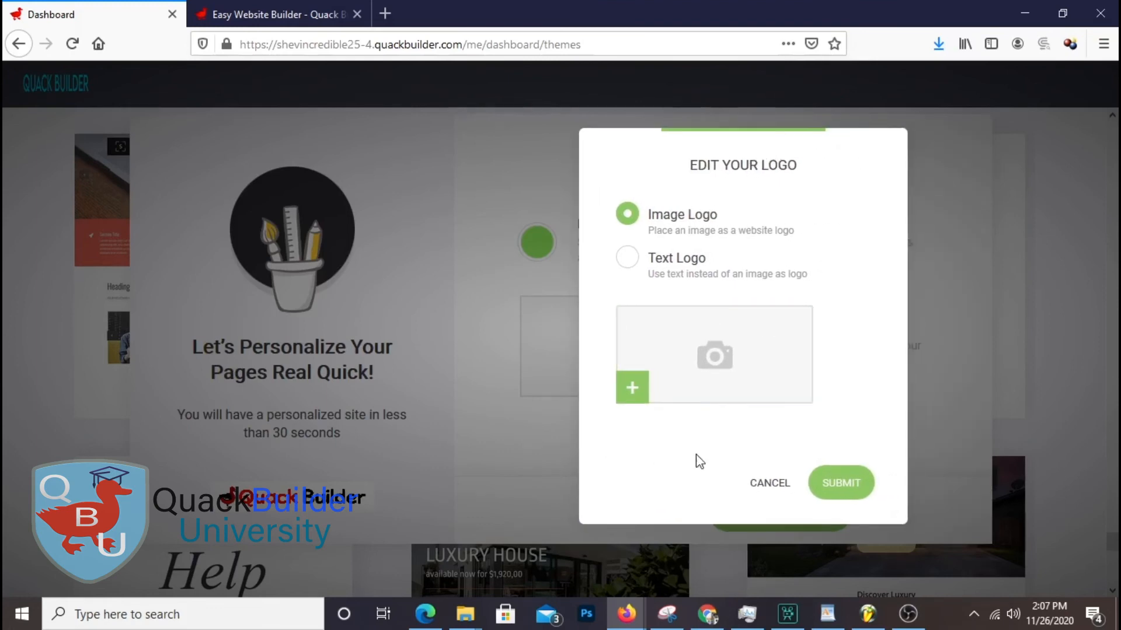
{"action": "left_click", "coordinate": [630, 260]}
{"action": "left_click_drag", "start_coordinate": [770, 370], "coordinate": [540, 355]}
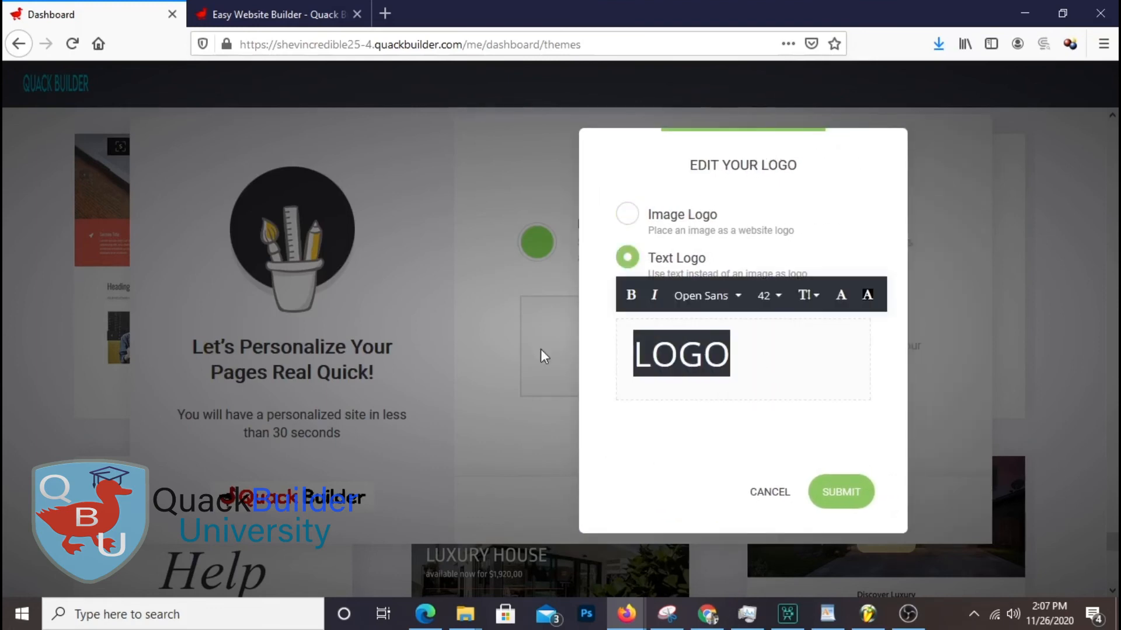
{"action": "type", "text": "Sh"}
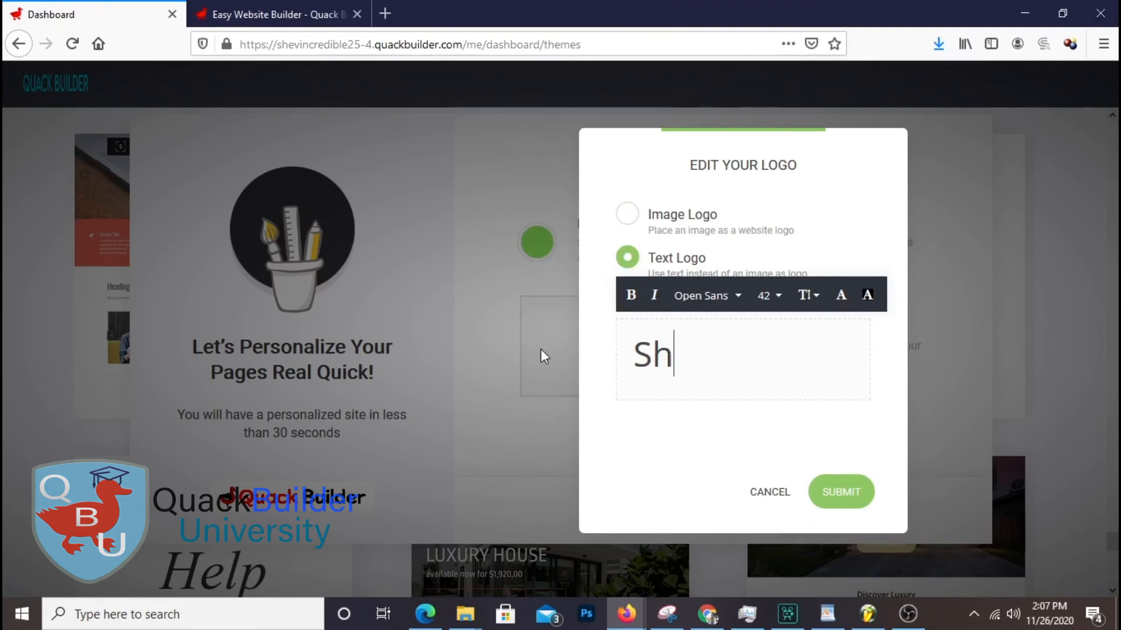
{"action": "type", "text": "evar Music"}
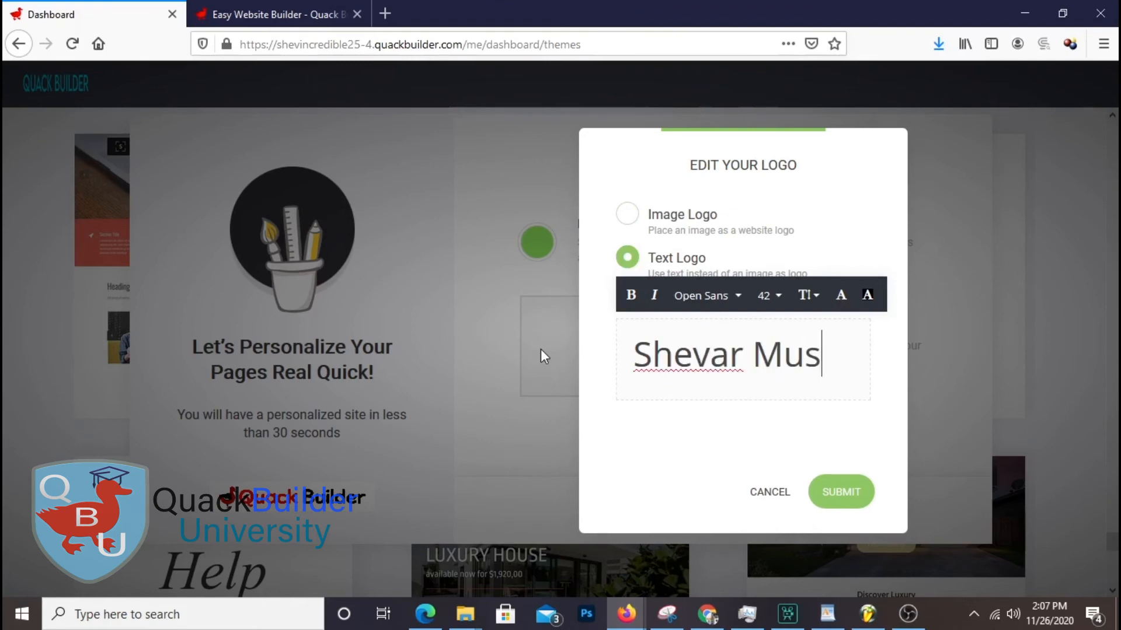
{"action": "left_click", "coordinate": [839, 513]}
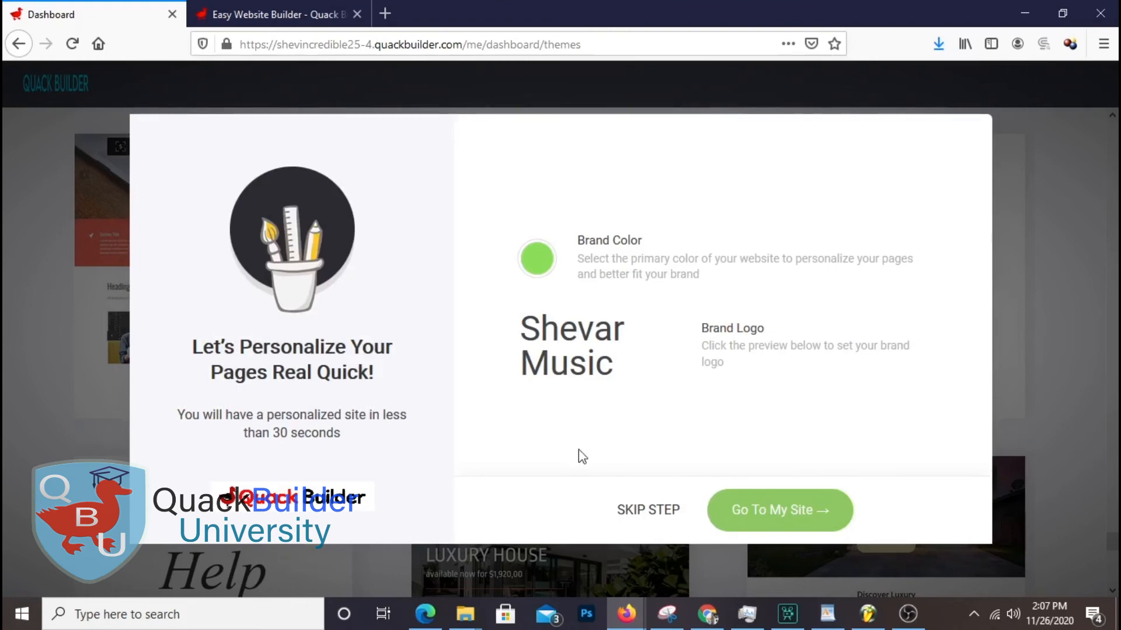
{"action": "left_click", "coordinate": [804, 523]}
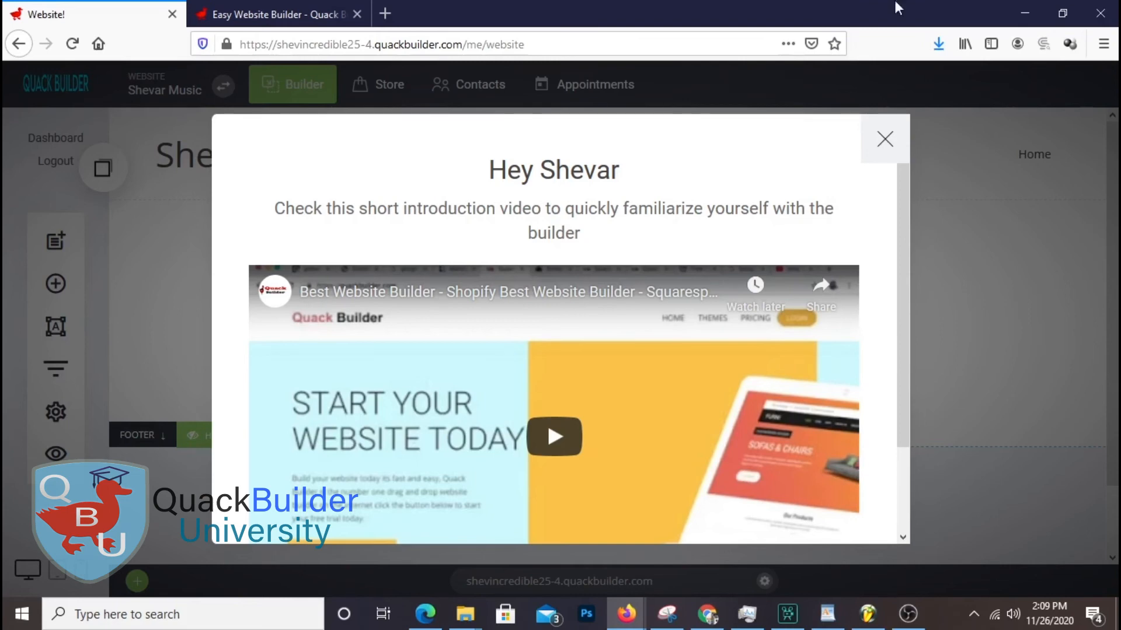
Close the intro video and open the header logo's edit panel with its 'Shevar Music' text selected
{"action": "left_click", "coordinate": [884, 140]}
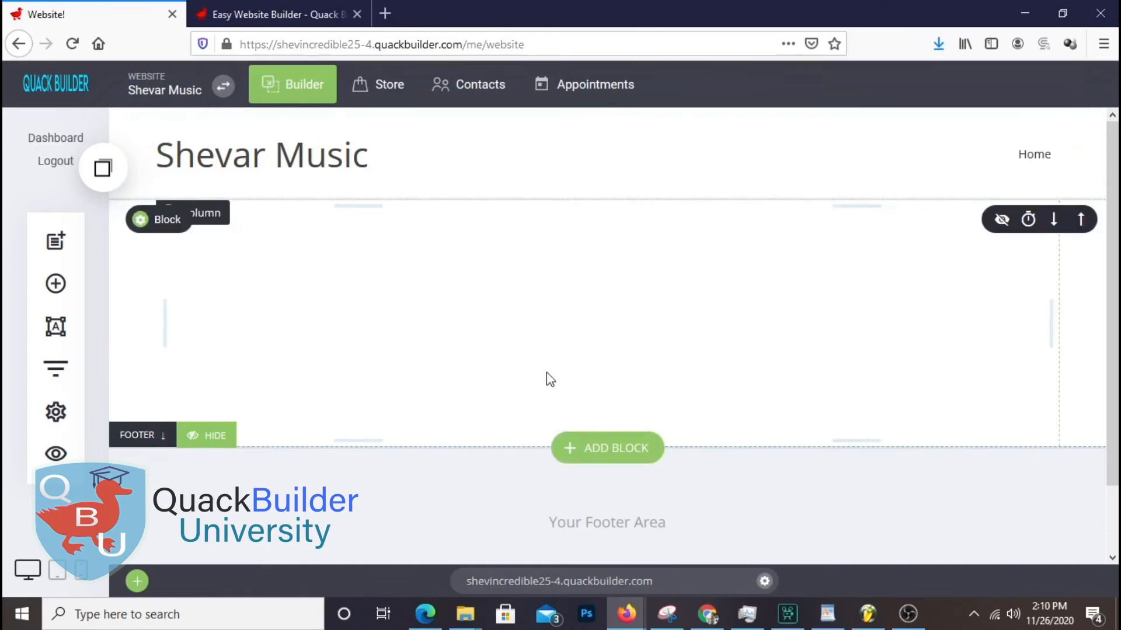
{"action": "left_click", "coordinate": [170, 123]}
{"action": "left_click_drag", "start_coordinate": [1062, 301], "coordinate": [812, 312]}
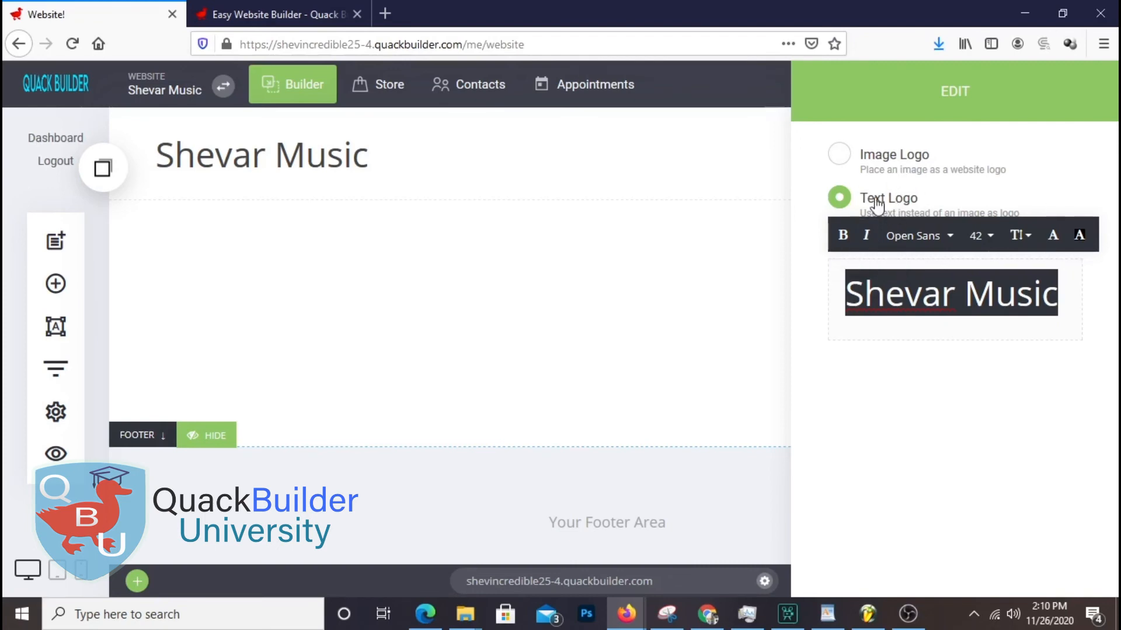
Set the whole 'Shevar Music' text logo in Playfair Display
{"action": "left_click", "coordinate": [903, 171]}
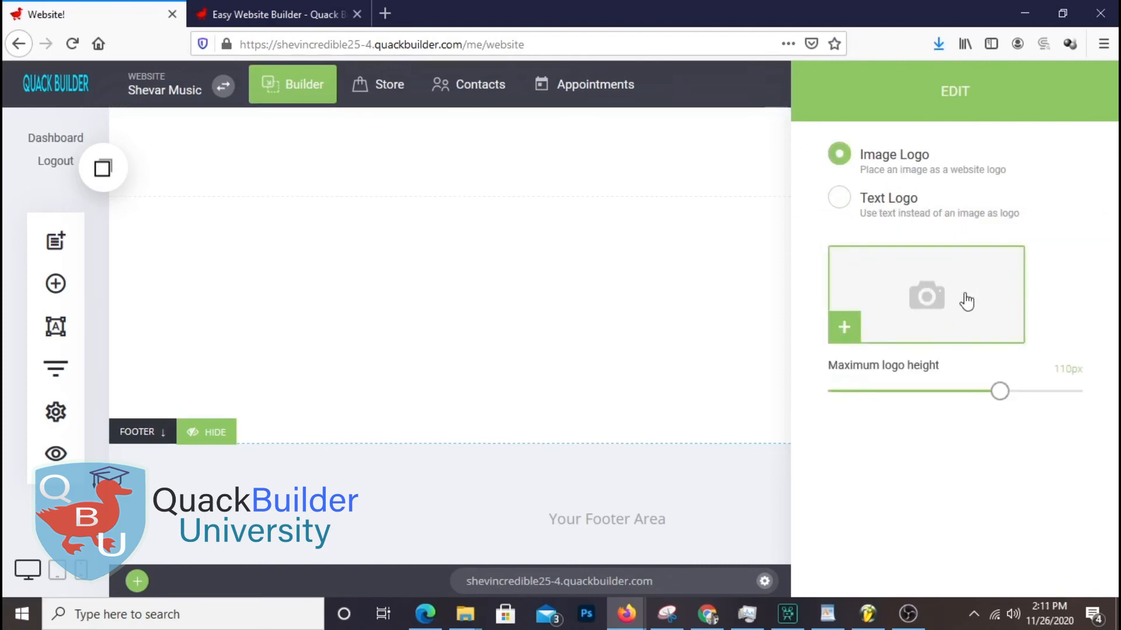
{"action": "left_click", "coordinate": [918, 213]}
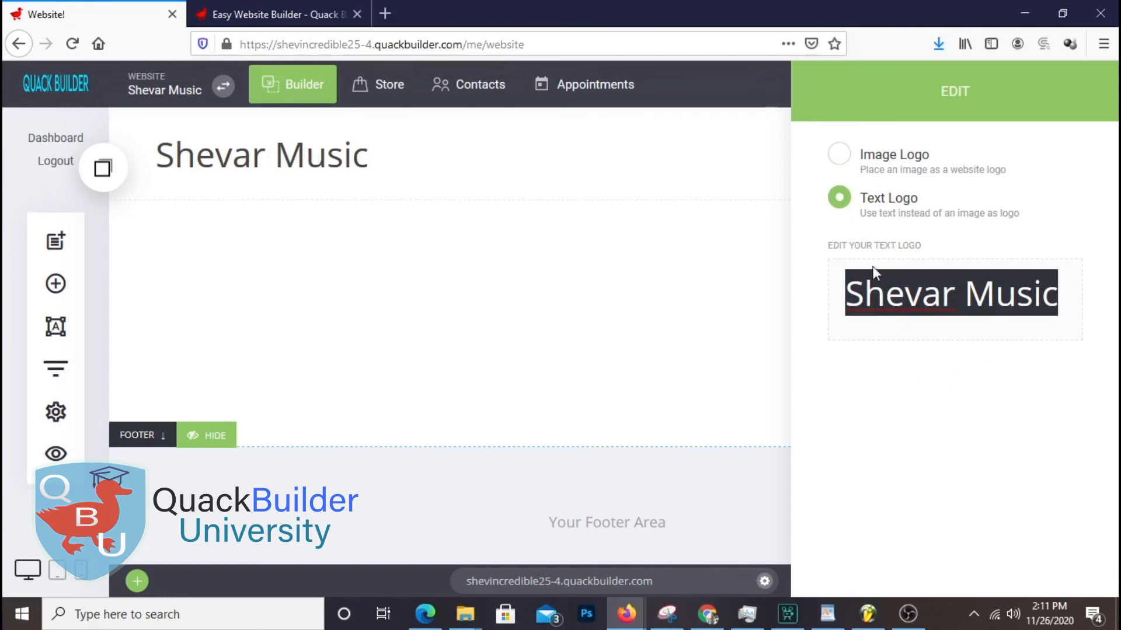
{"action": "left_click", "coordinate": [921, 303]}
{"action": "left_click", "coordinate": [1061, 298]}
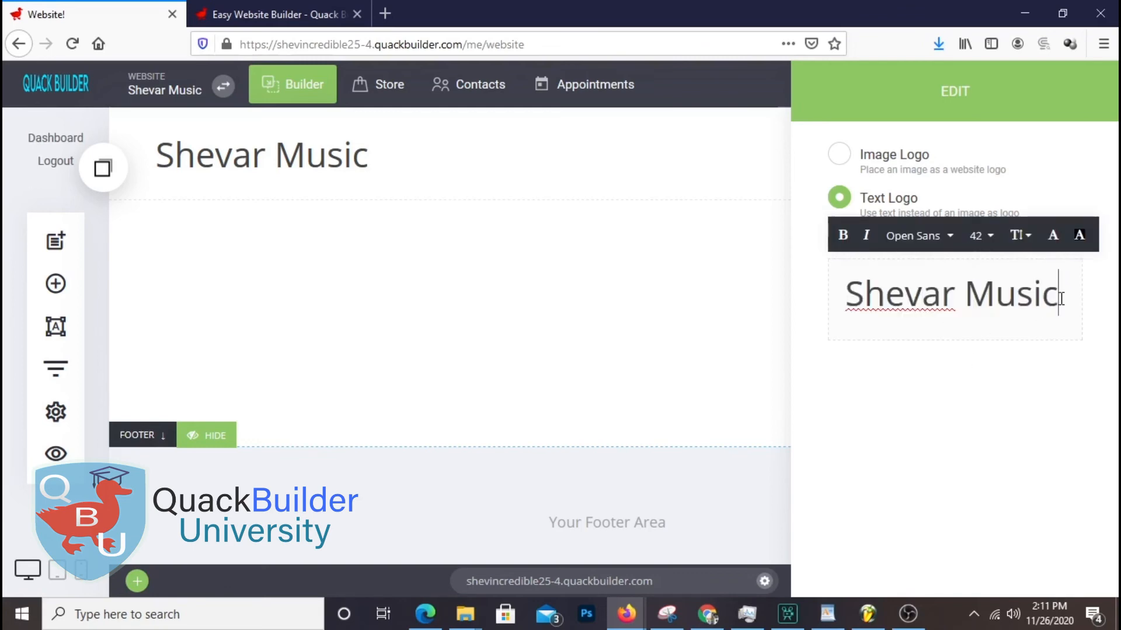
{"action": "triple_click", "coordinate": [1061, 298]}
{"action": "left_click", "coordinate": [917, 235]}
{"action": "left_click", "coordinate": [938, 288]}
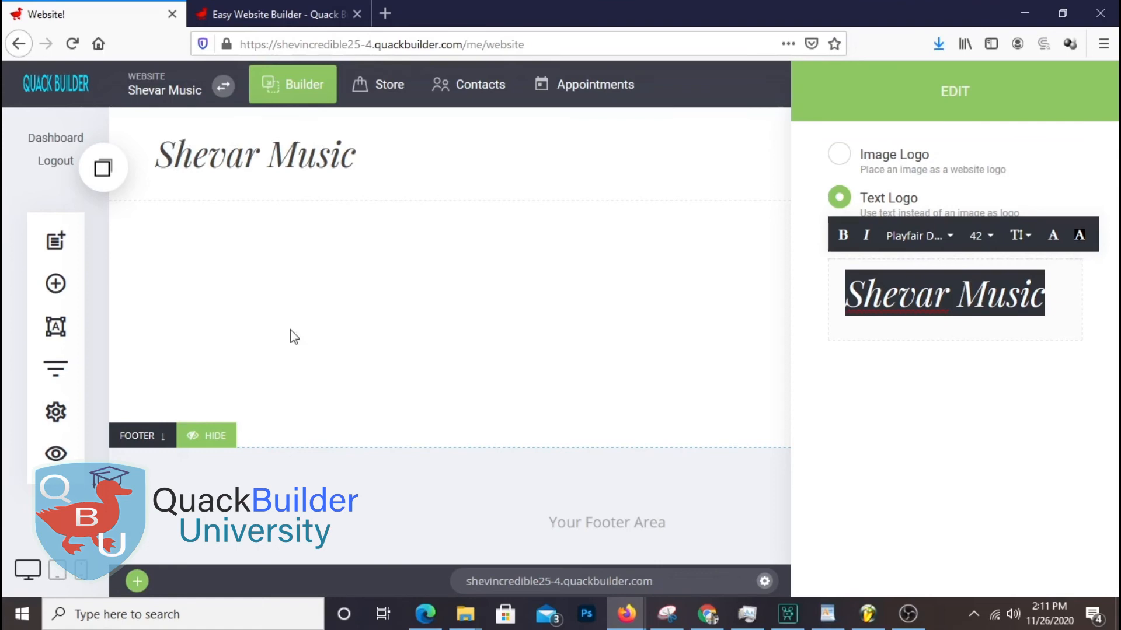
Set the word 'Music' in Hammersmith One, then select the word 'Shevar'
{"action": "left_click", "coordinate": [960, 295]}
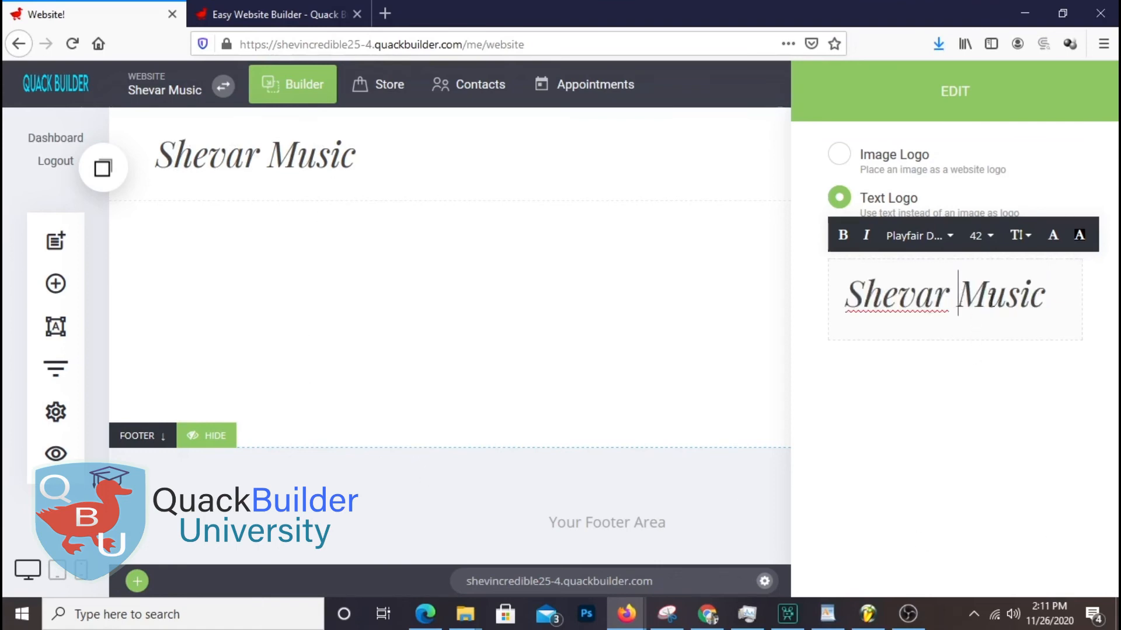
{"action": "double_click", "coordinate": [964, 294]}
{"action": "left_click", "coordinate": [910, 237]}
{"action": "left_click", "coordinate": [957, 328]}
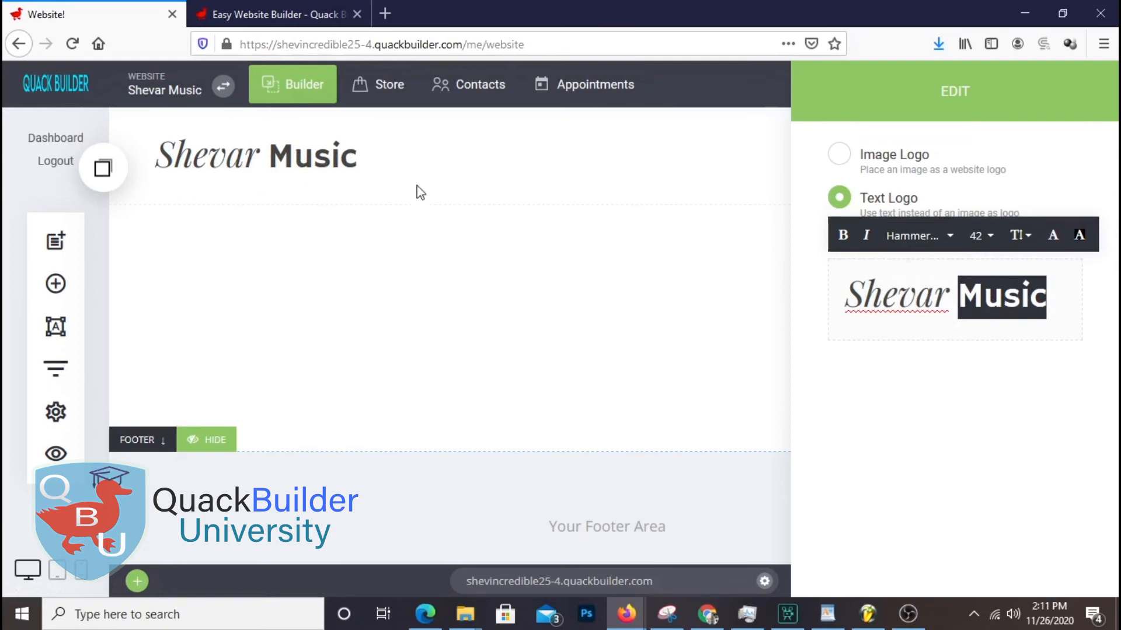
{"action": "left_click", "coordinate": [996, 312]}
{"action": "left_click_drag", "start_coordinate": [1047, 304], "coordinate": [958, 304]}
{"action": "left_click", "coordinate": [950, 299]}
{"action": "double_click", "coordinate": [946, 298]}
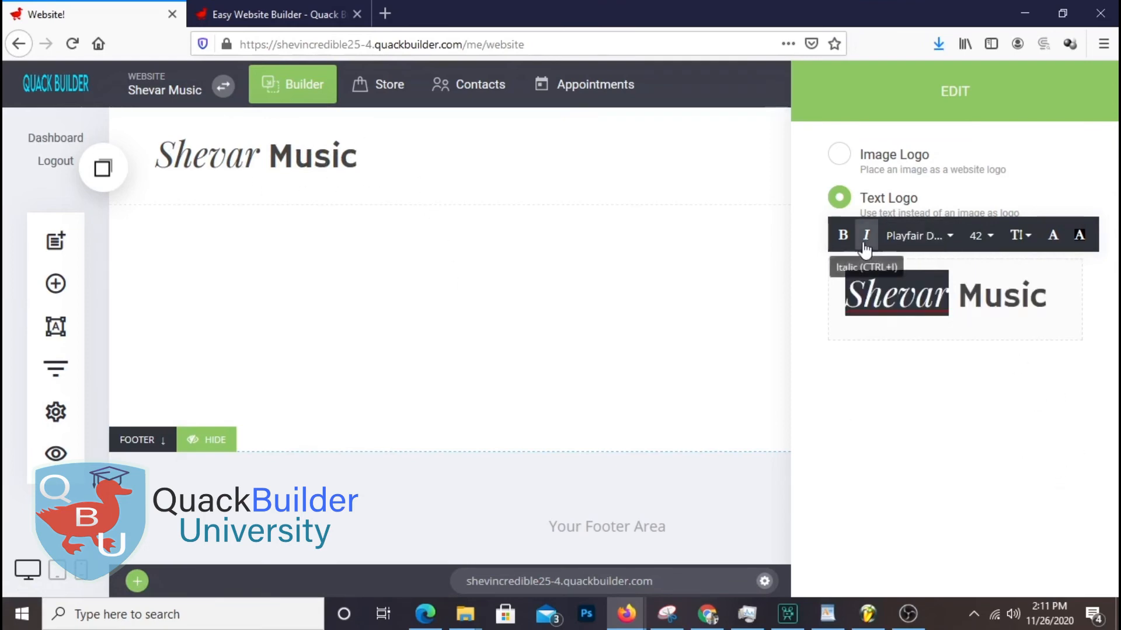
Colour the word 'Shevar' in the logo light green
{"action": "left_click", "coordinate": [1045, 252]}
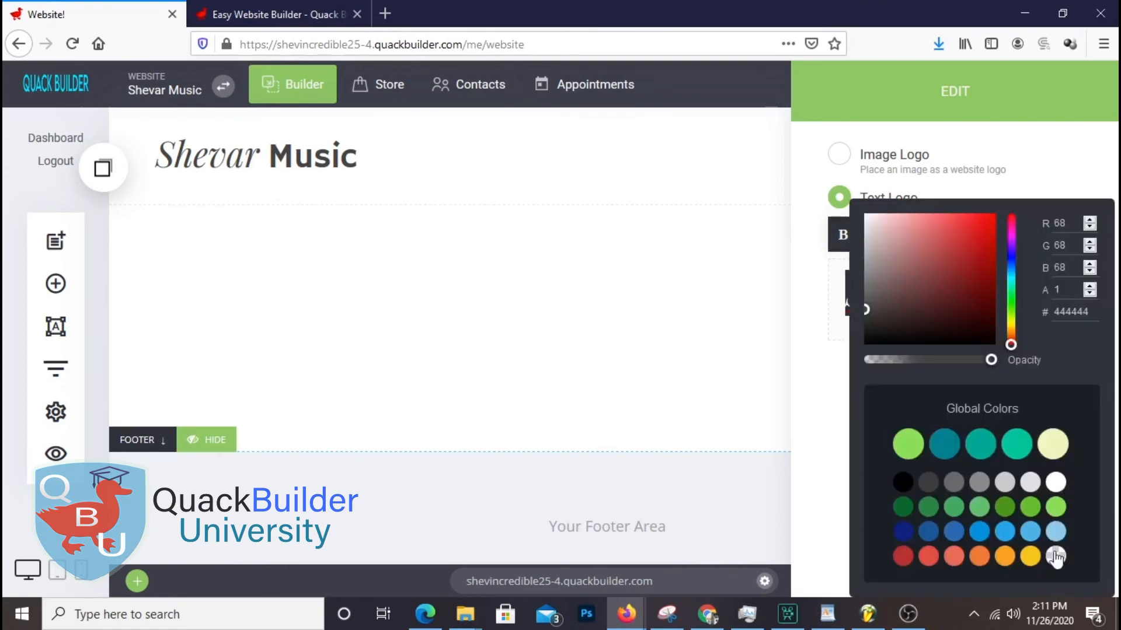
{"action": "left_click", "coordinate": [1025, 450]}
{"action": "left_click", "coordinate": [1056, 505]}
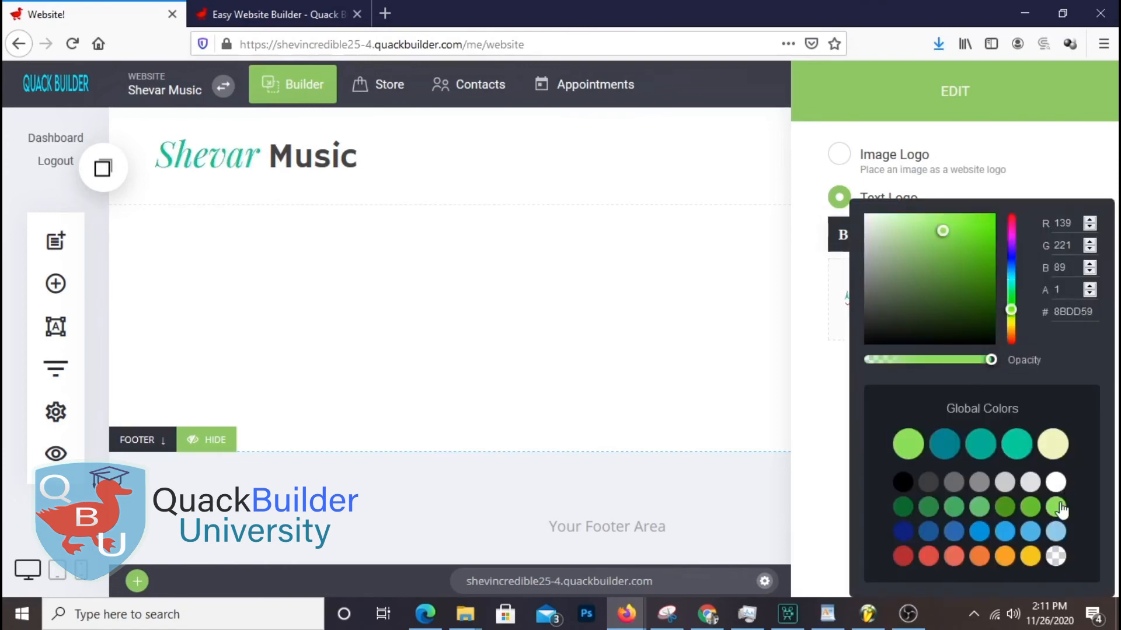
{"action": "left_click", "coordinate": [815, 429]}
{"action": "left_click_drag", "start_coordinate": [946, 300], "coordinate": [846, 303]}
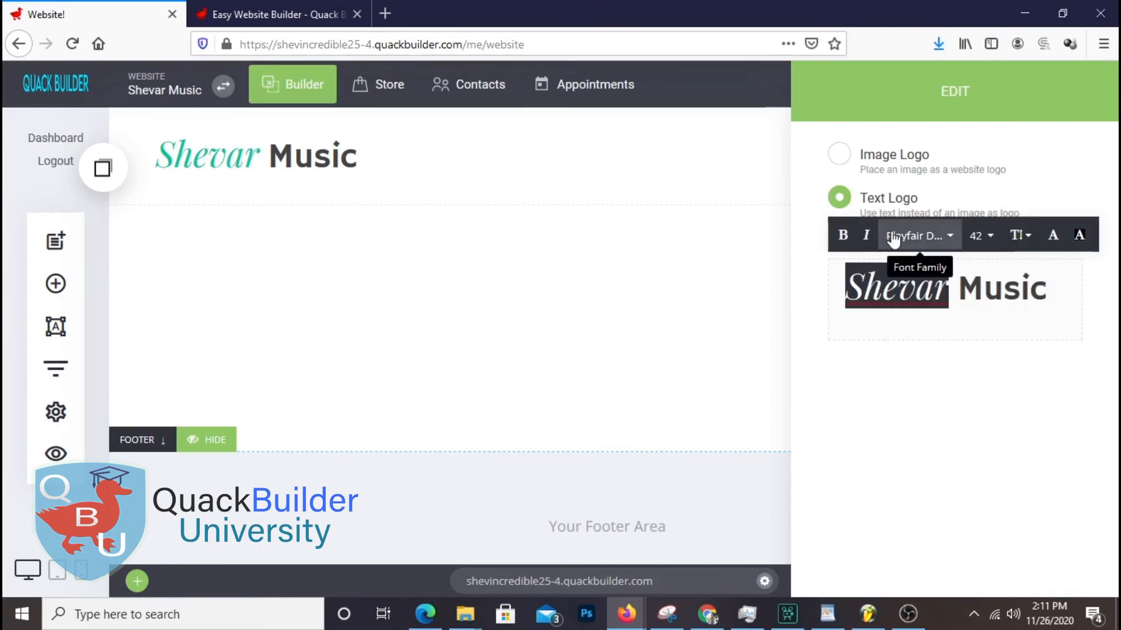
{"action": "left_click", "coordinate": [1059, 245]}
{"action": "left_click", "coordinate": [1056, 507]}
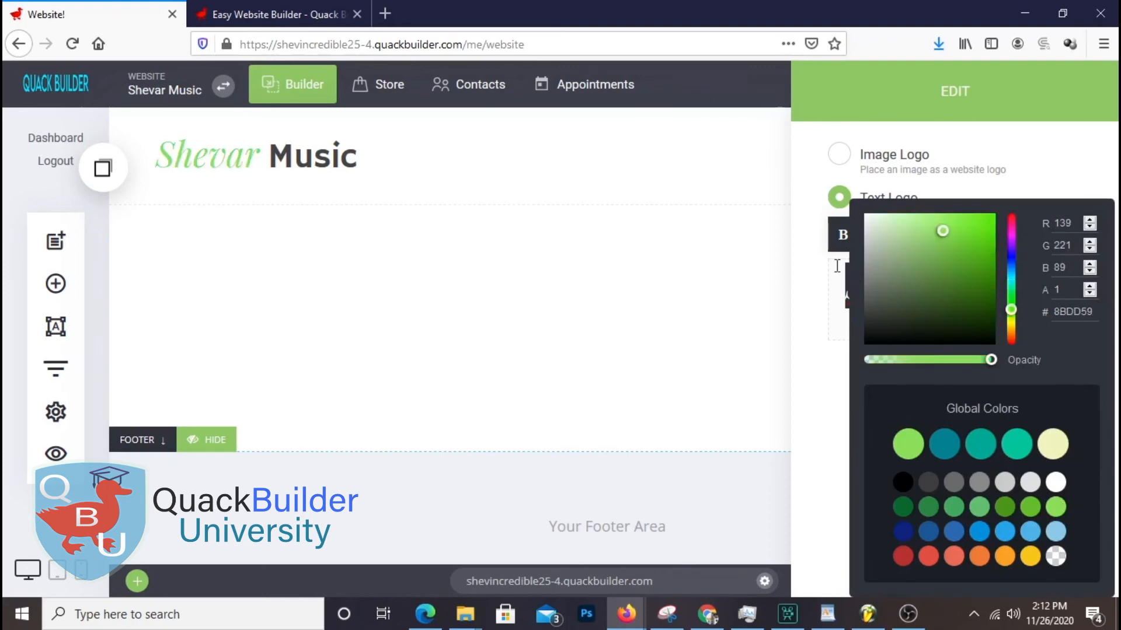
{"action": "left_click", "coordinate": [1015, 445]}
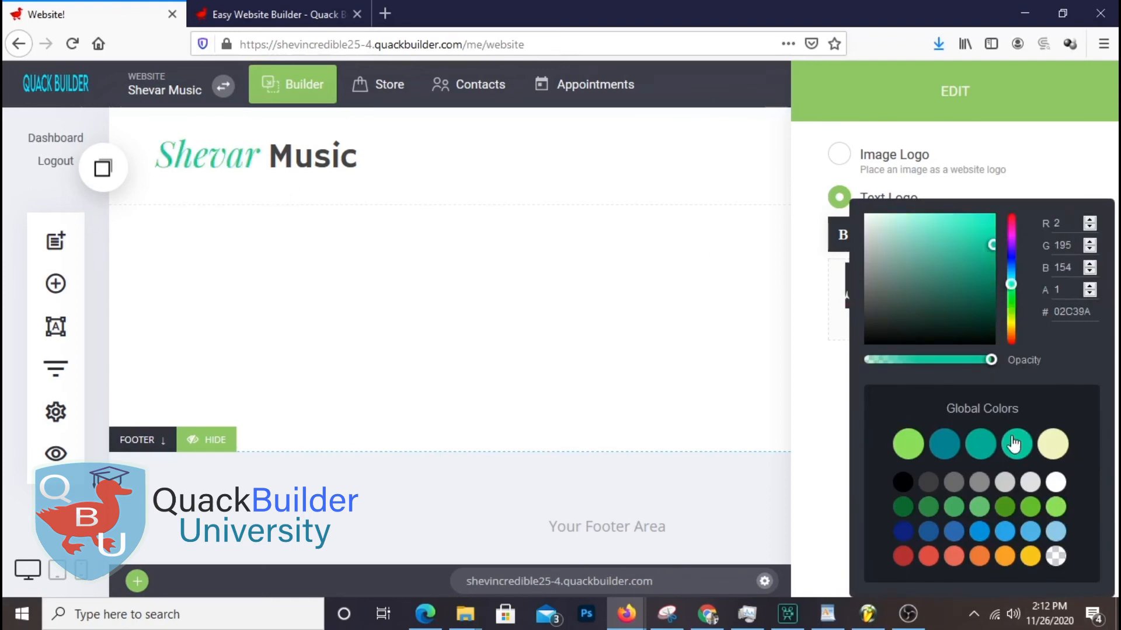
{"action": "left_click", "coordinate": [1055, 507]}
{"action": "left_click", "coordinate": [817, 440]}
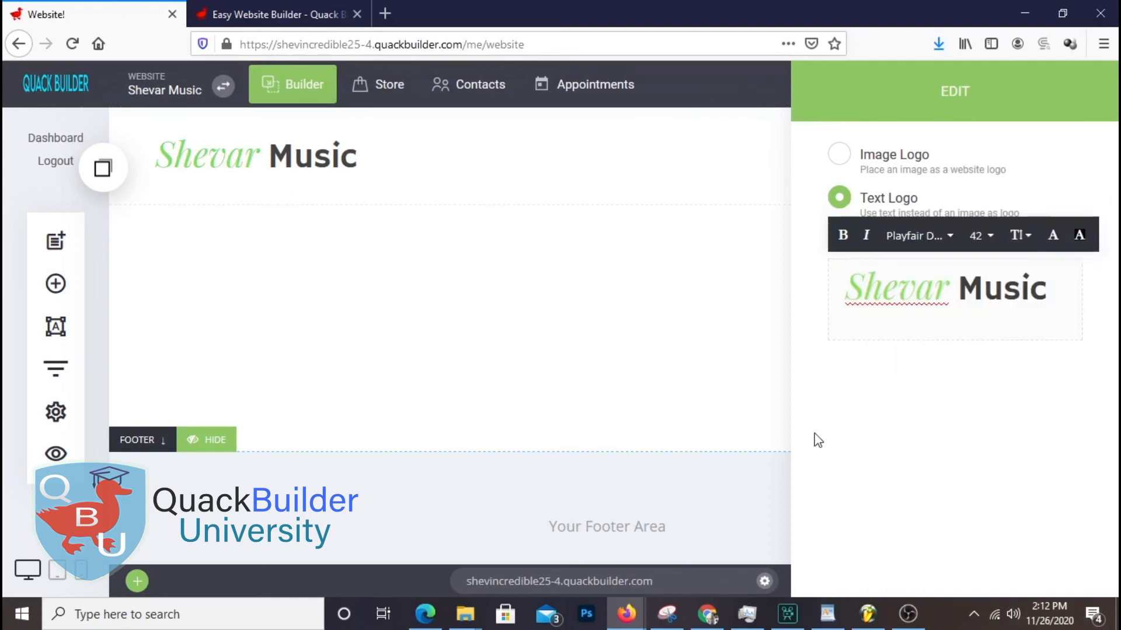
Close the logo panel, stay in the builder and save the colour change
{"action": "left_click", "coordinate": [743, 437]}
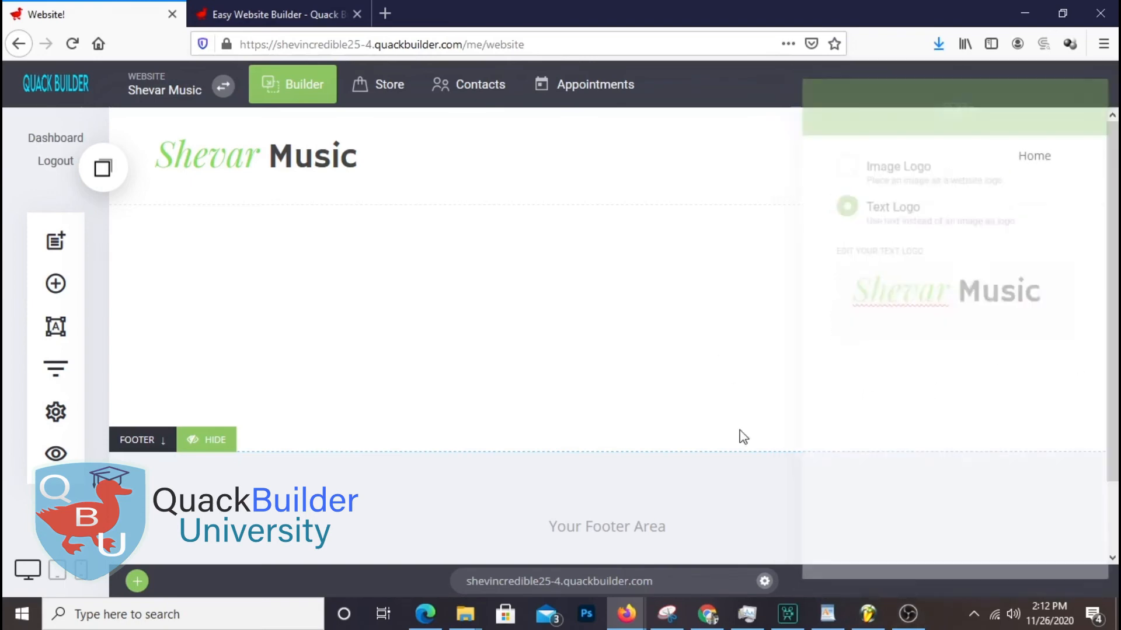
{"action": "left_click", "coordinate": [238, 156]}
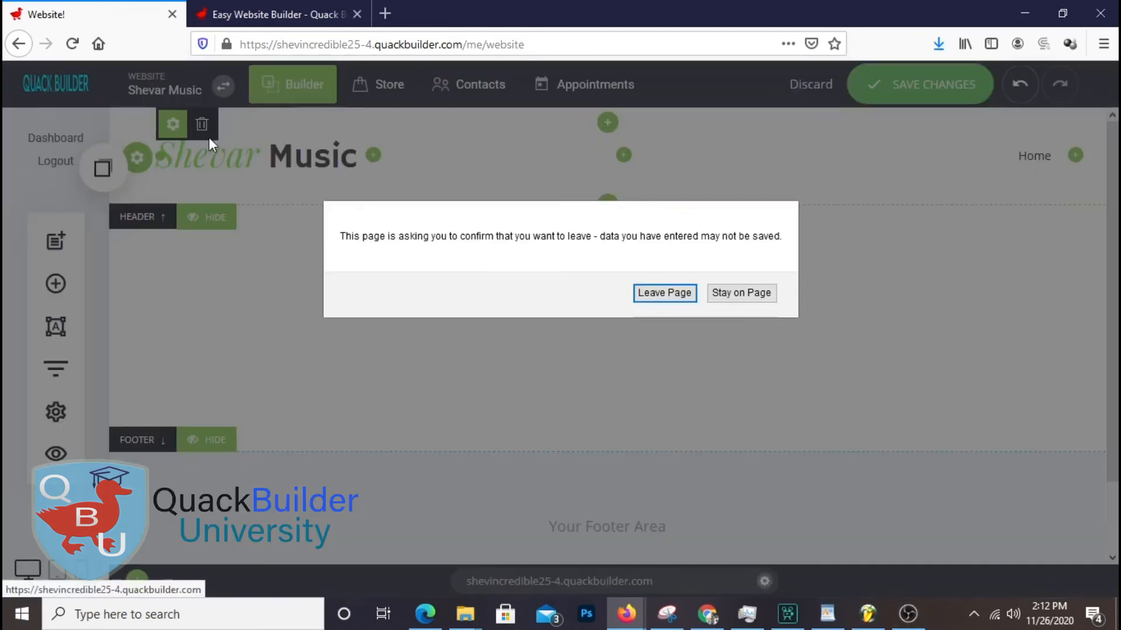
{"action": "left_click", "coordinate": [740, 293]}
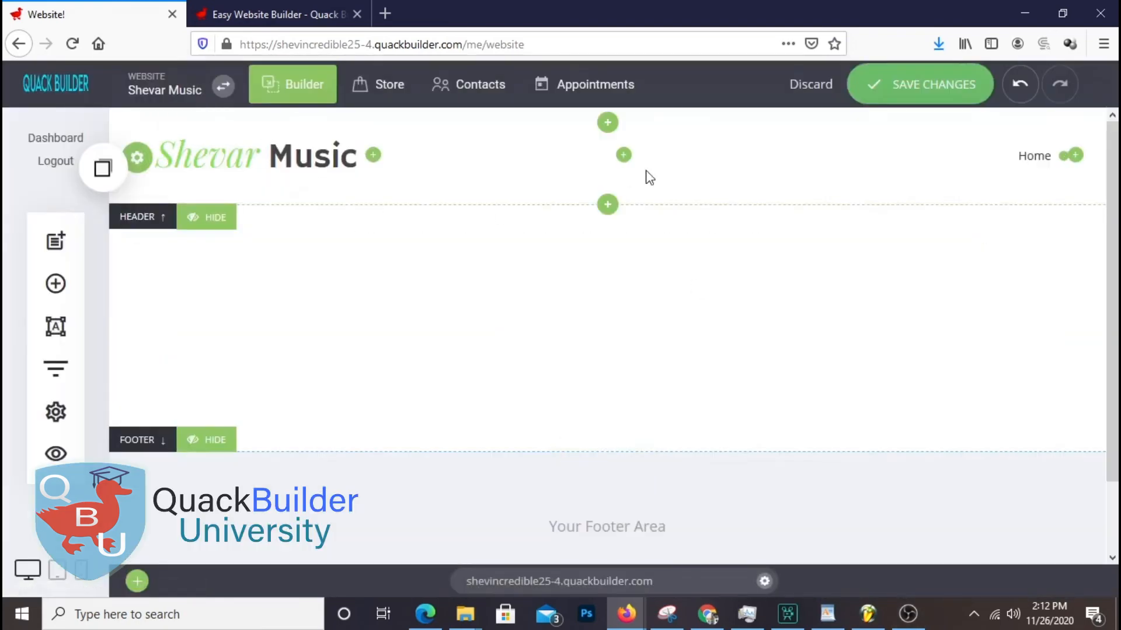
{"action": "left_click", "coordinate": [923, 104]}
Set the word 'Music' in the logo to Arial
{"action": "left_click", "coordinate": [170, 121]}
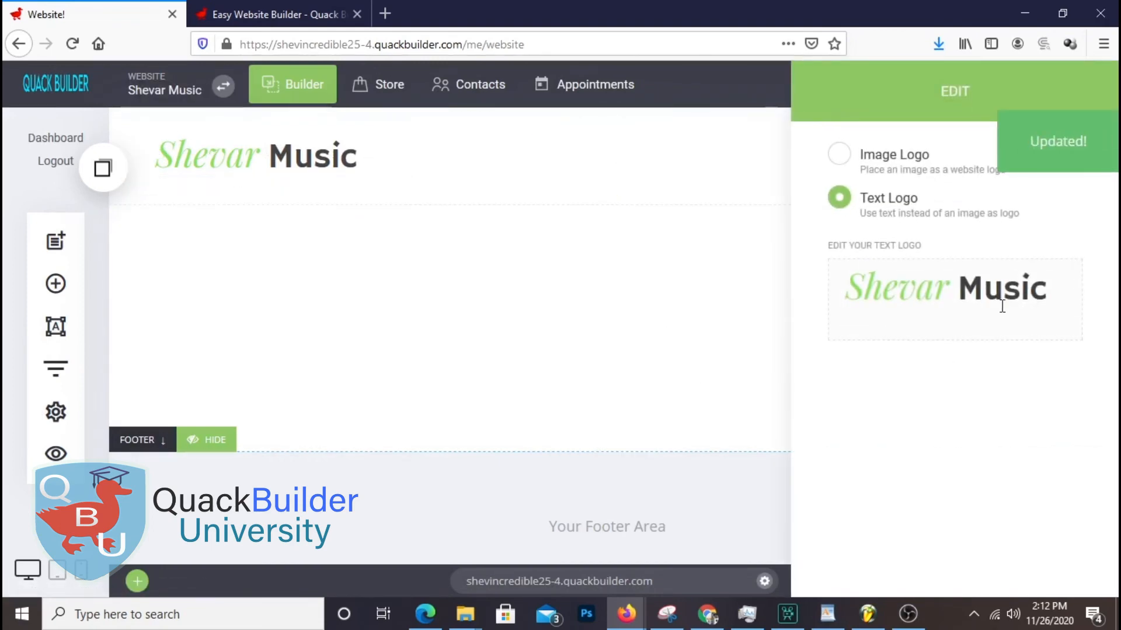
{"action": "left_click", "coordinate": [1001, 306]}
{"action": "left_click_drag", "start_coordinate": [963, 288], "coordinate": [1054, 300]}
{"action": "left_click", "coordinate": [919, 245]}
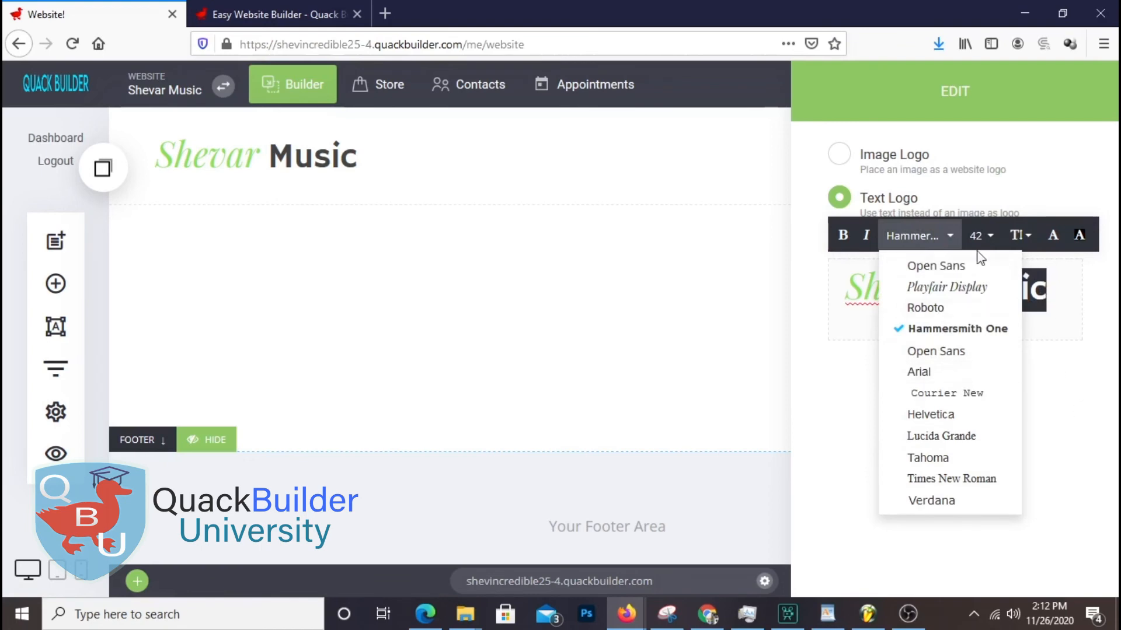
{"action": "left_click", "coordinate": [937, 374]}
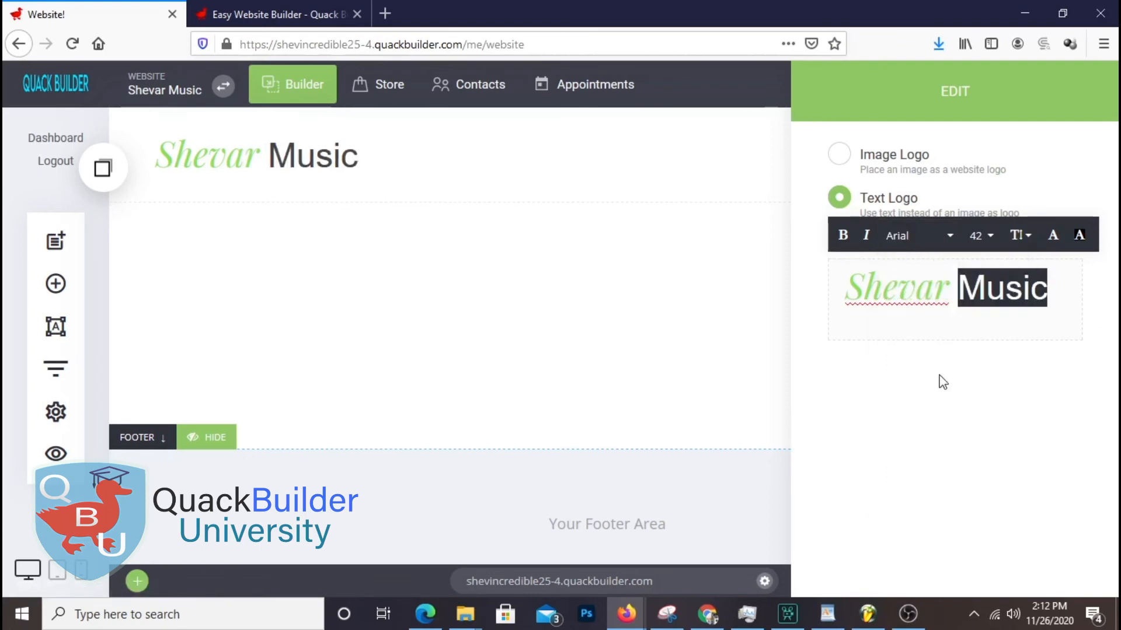
{"action": "left_click", "coordinate": [687, 379]}
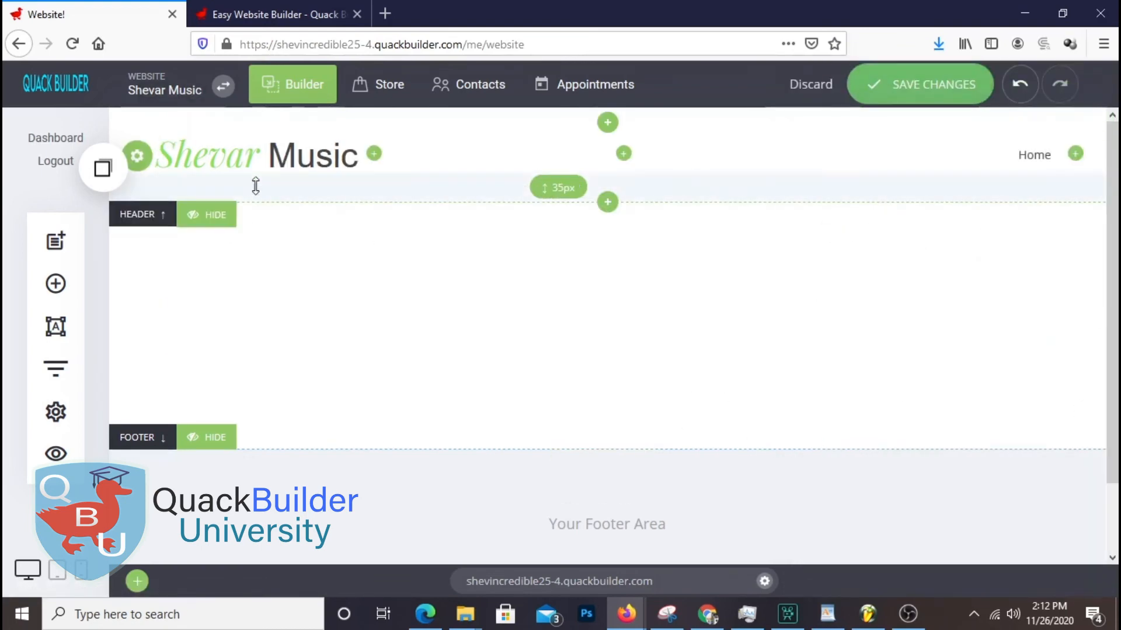
Save the logo font change with SAVE CHANGES in the top bar
{"action": "left_click", "coordinate": [916, 93]}
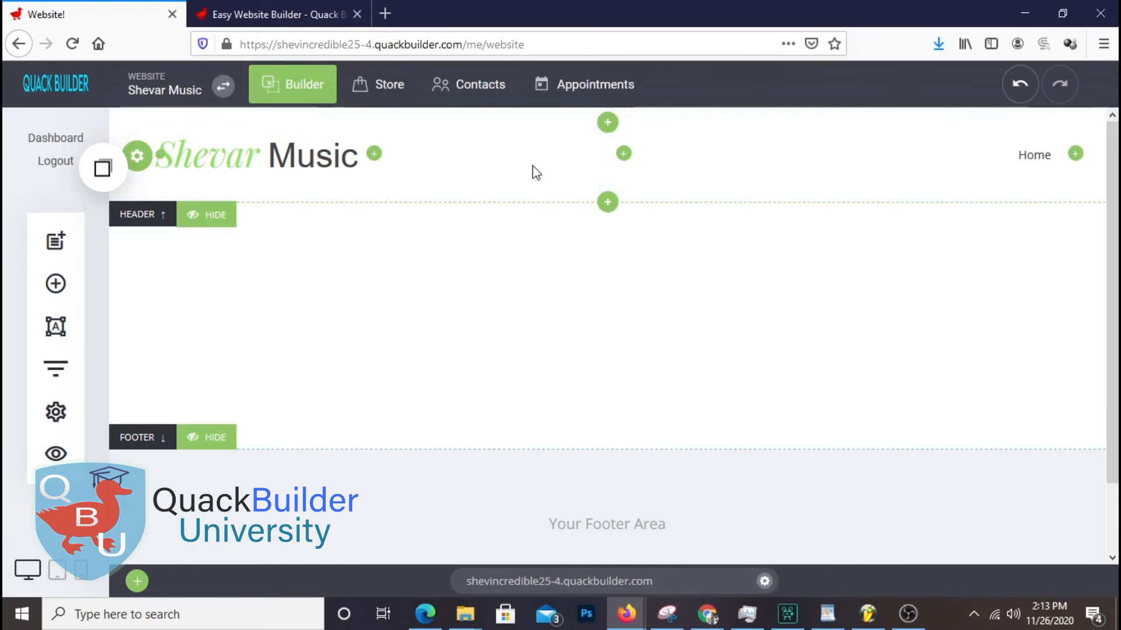
{"action": "left_click", "coordinate": [535, 203]}
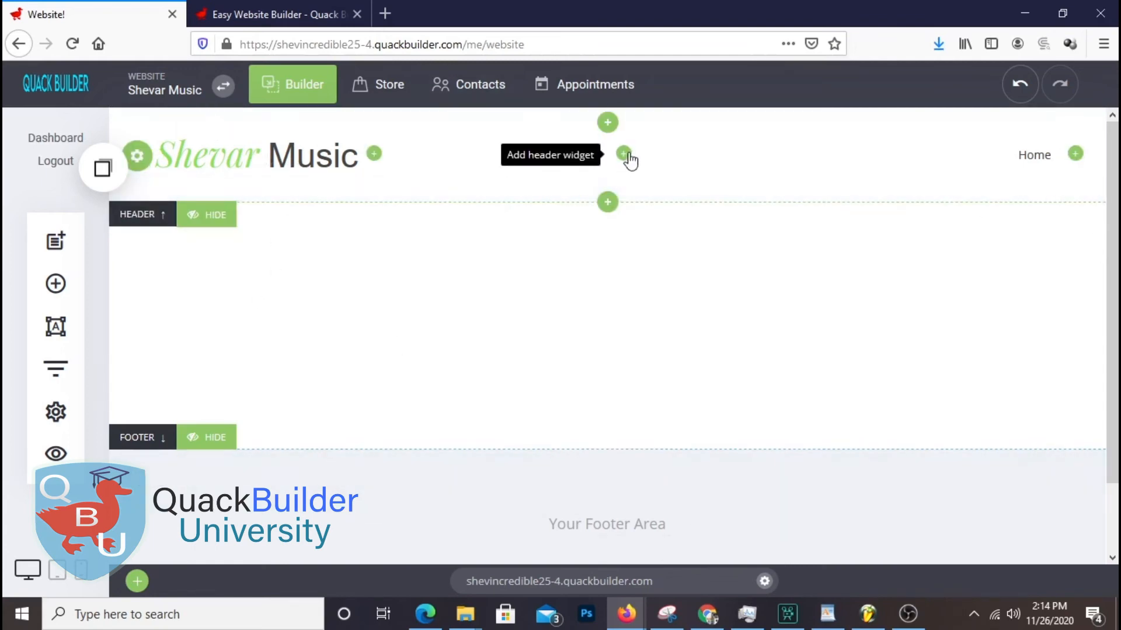
Add an icon widget to the header's middle and choose the phone icon
{"action": "left_click", "coordinate": [624, 154]}
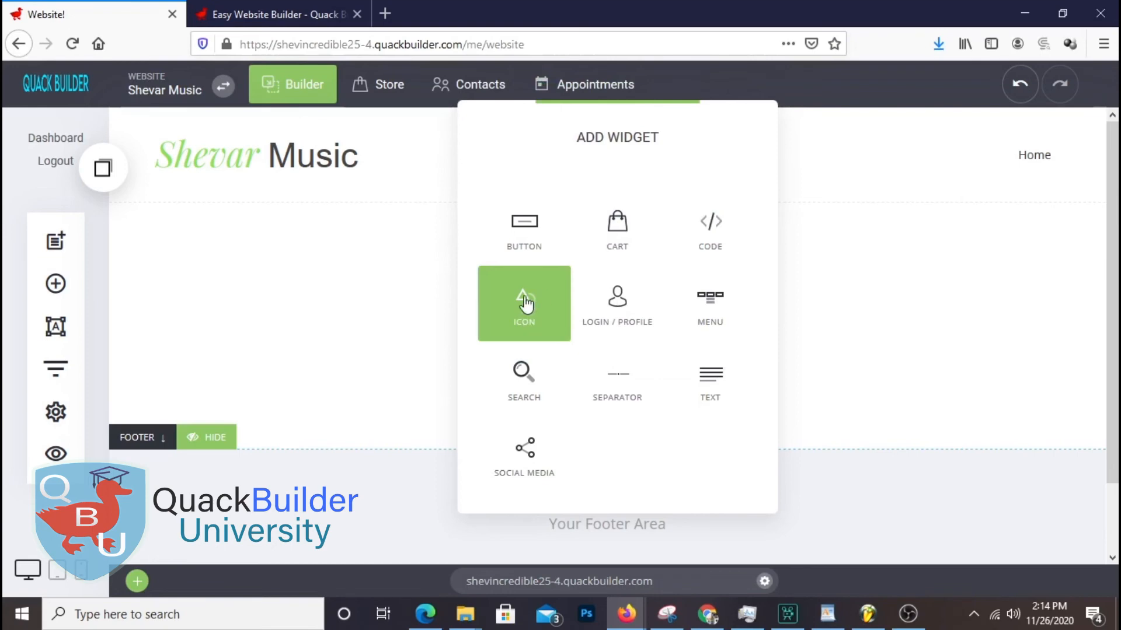
{"action": "left_click", "coordinate": [528, 318]}
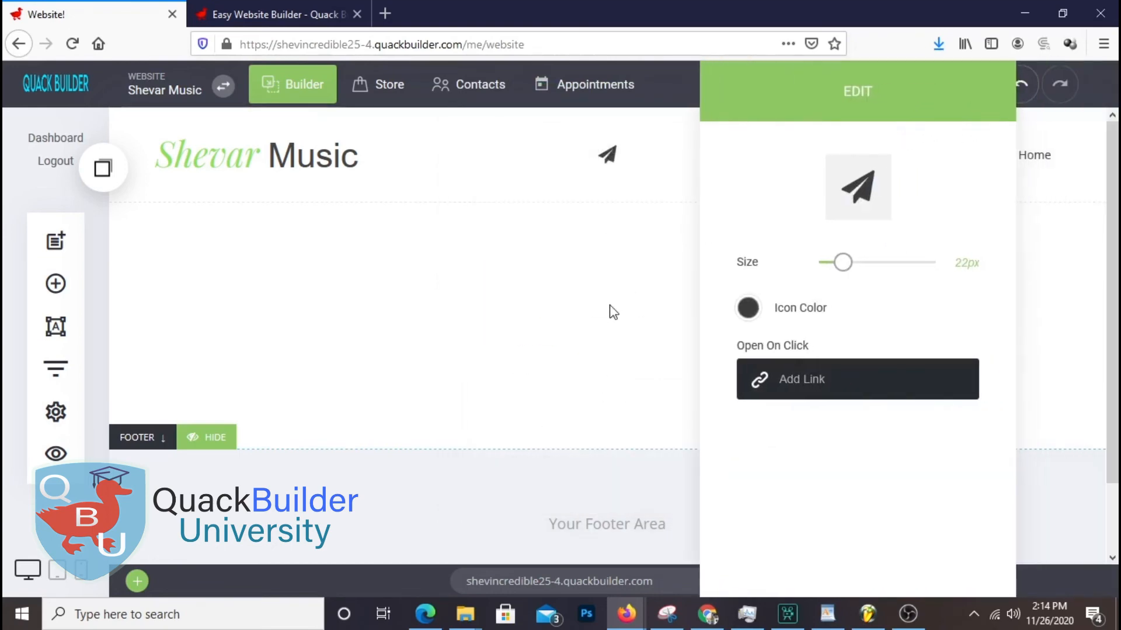
{"action": "left_click", "coordinate": [879, 205]}
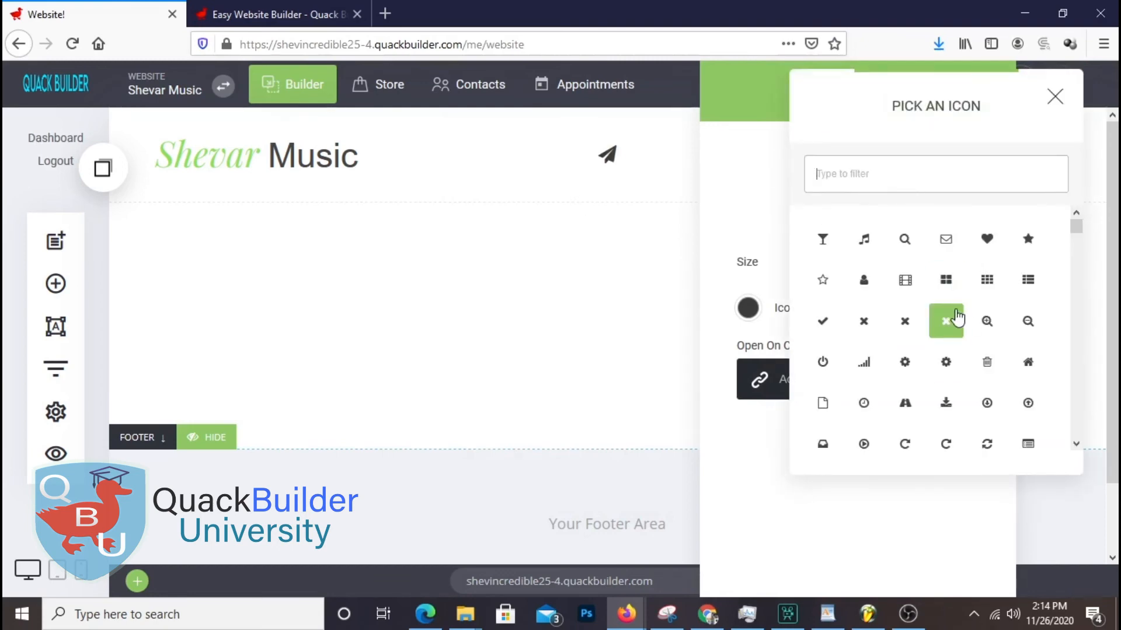
{"action": "scroll", "coordinate": [957, 318], "scroll_direction": "down", "scroll_amount": 5}
{"action": "type", "text": "phon"}
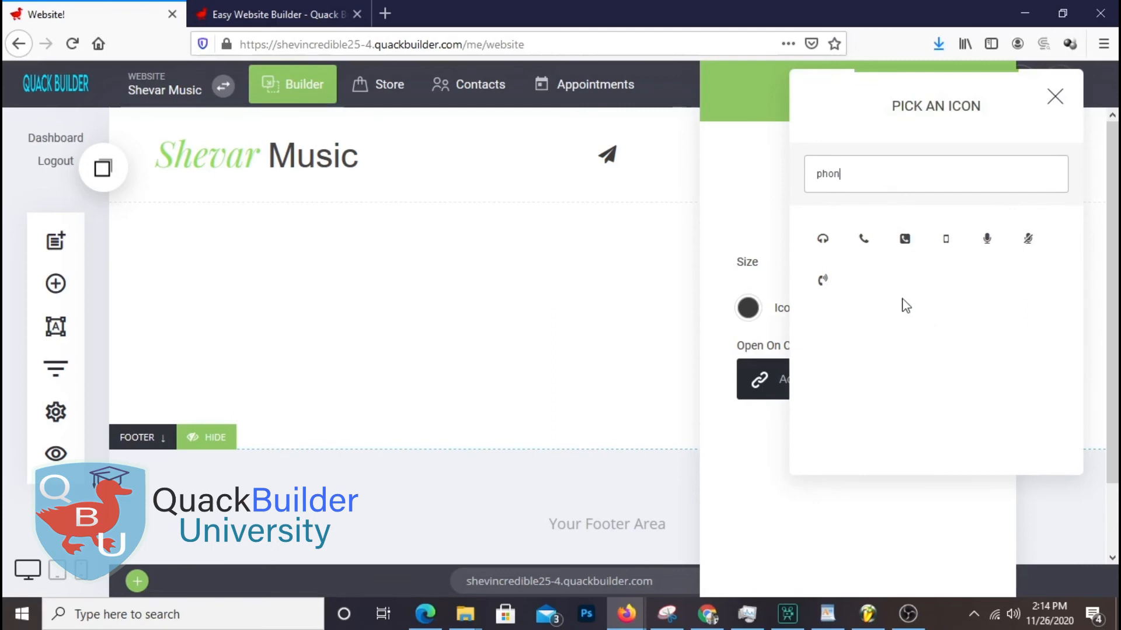
{"action": "left_click", "coordinate": [863, 239]}
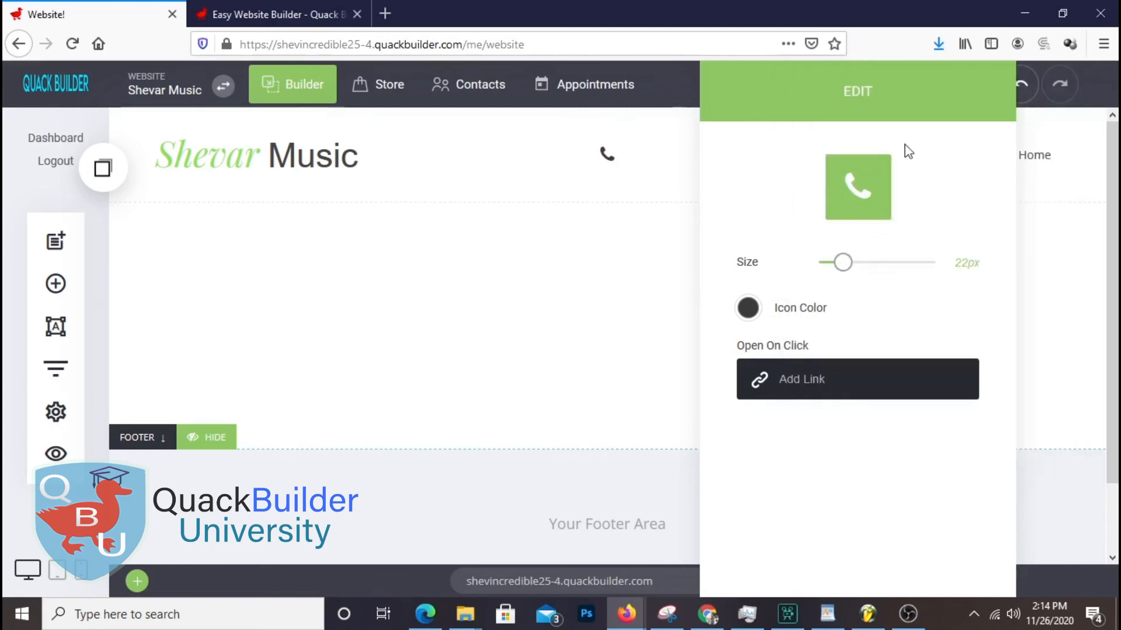
Size the phone icon to about 30px and colour it dark grey
{"action": "left_click_drag", "start_coordinate": [854, 269], "coordinate": [851, 269]}
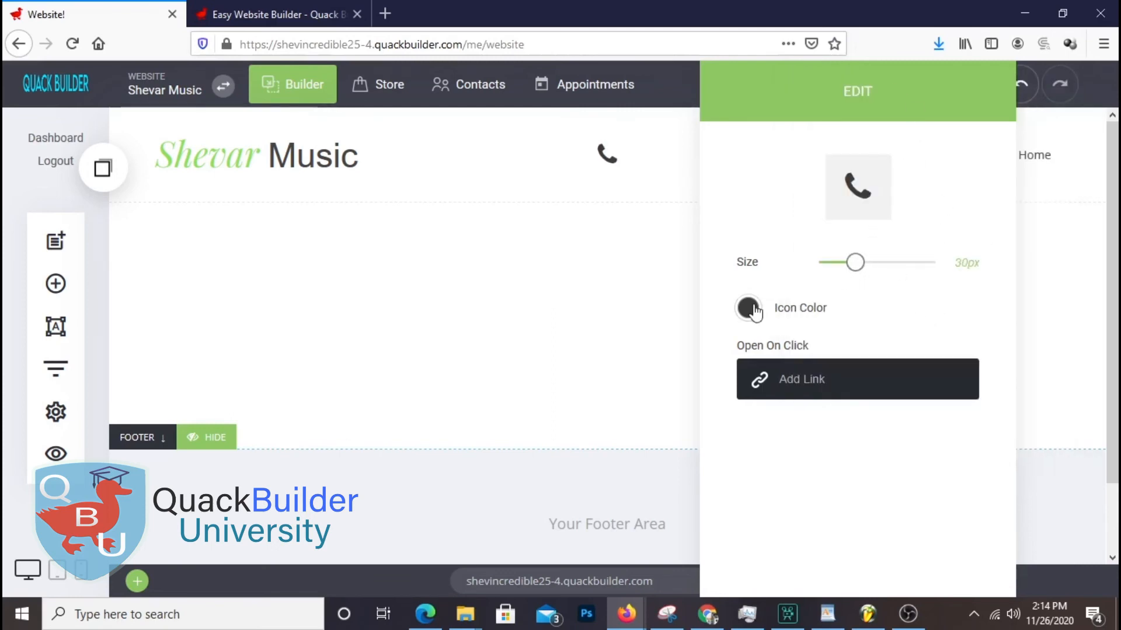
{"action": "left_click", "coordinate": [750, 308]}
{"action": "left_click", "coordinate": [826, 230]}
{"action": "left_click", "coordinate": [844, 257]}
{"action": "left_click", "coordinate": [789, 482]}
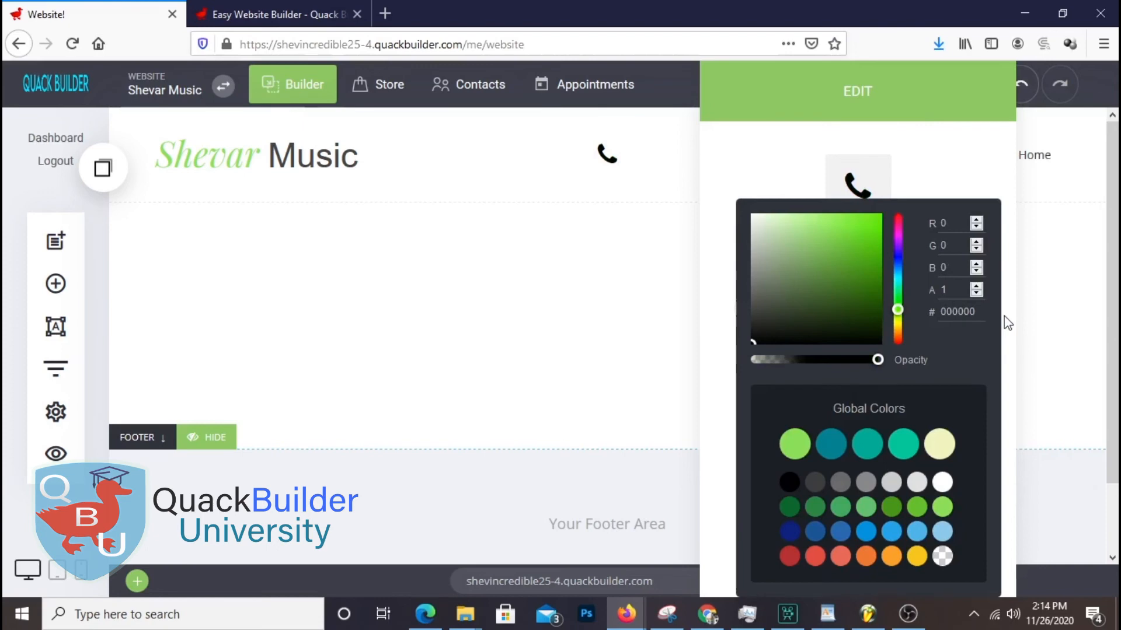
{"action": "left_click_drag", "start_coordinate": [751, 311], "coordinate": [751, 327]}
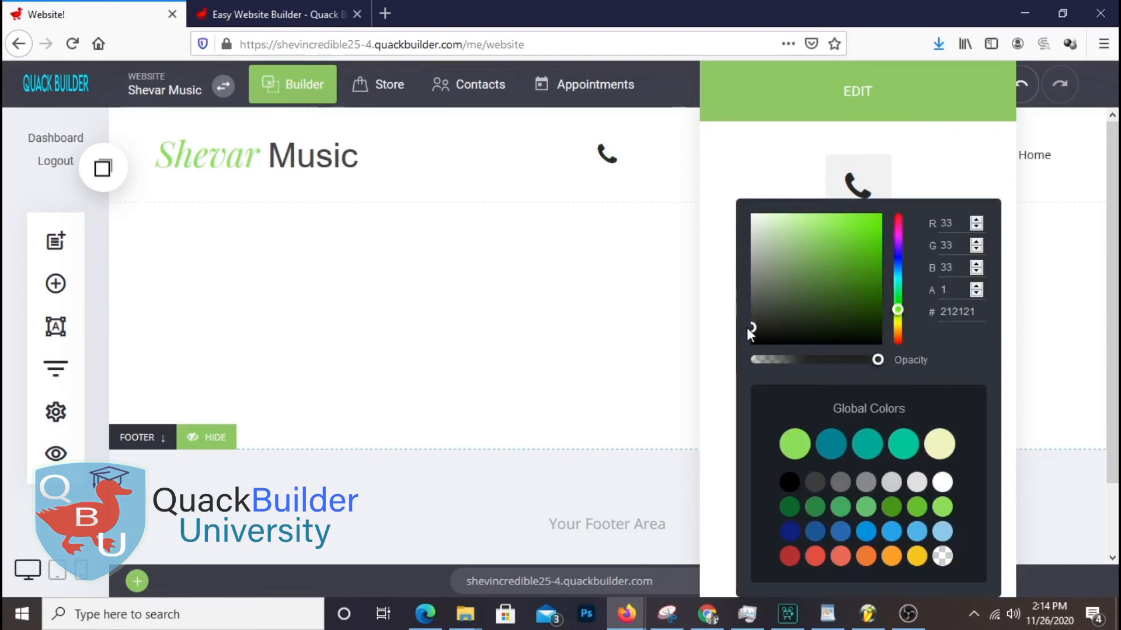
{"action": "left_click", "coordinate": [866, 482]}
{"action": "left_click", "coordinate": [841, 483]}
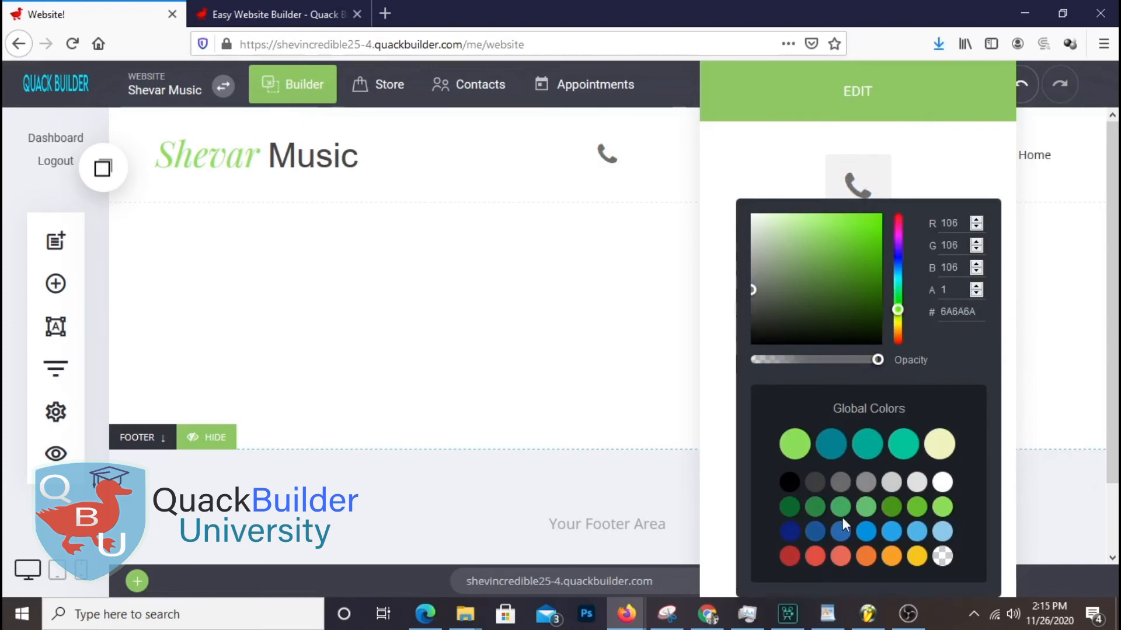
{"action": "left_click", "coordinate": [815, 482]}
{"action": "left_click", "coordinate": [959, 174]}
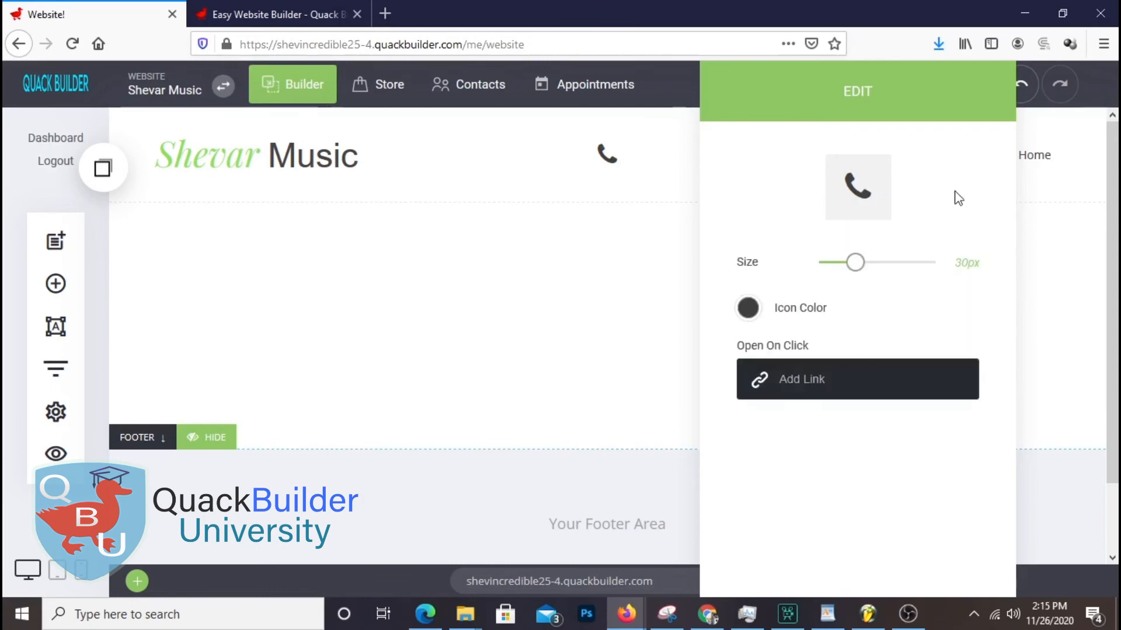
{"action": "mouse_move", "coordinate": [855, 262]}
{"action": "left_mouse_down"}
{"action": "mouse_move", "coordinate": [893, 262]}
{"action": "mouse_move", "coordinate": [823, 262]}
{"action": "mouse_move", "coordinate": [857, 280]}
{"action": "mouse_move", "coordinate": [848, 274]}
{"action": "left_mouse_up"}
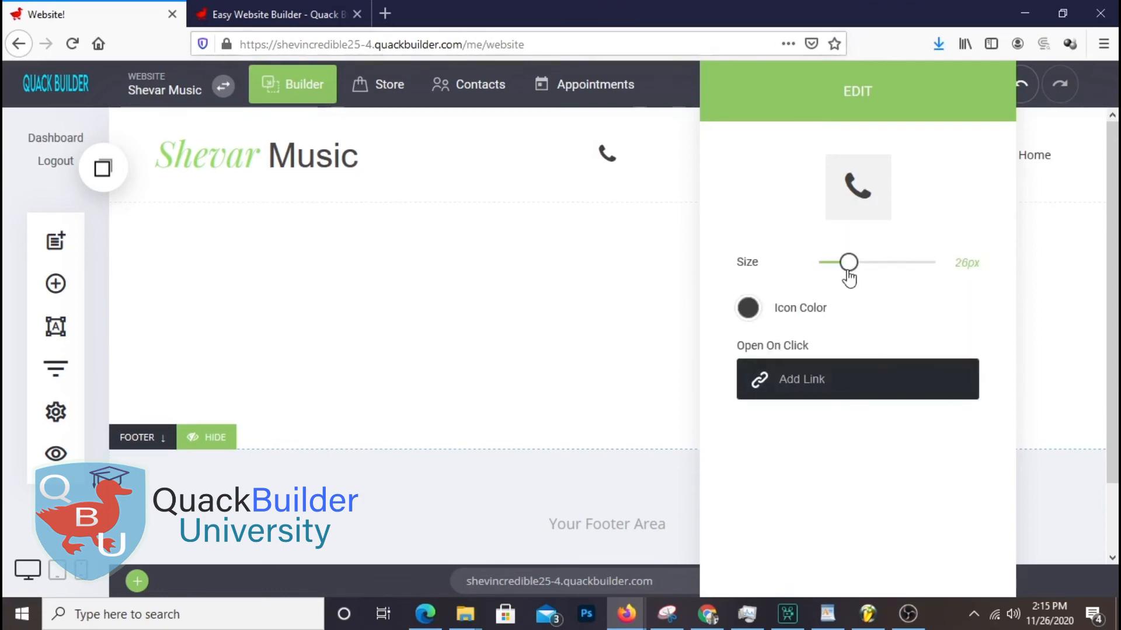
{"action": "left_click", "coordinate": [608, 279]}
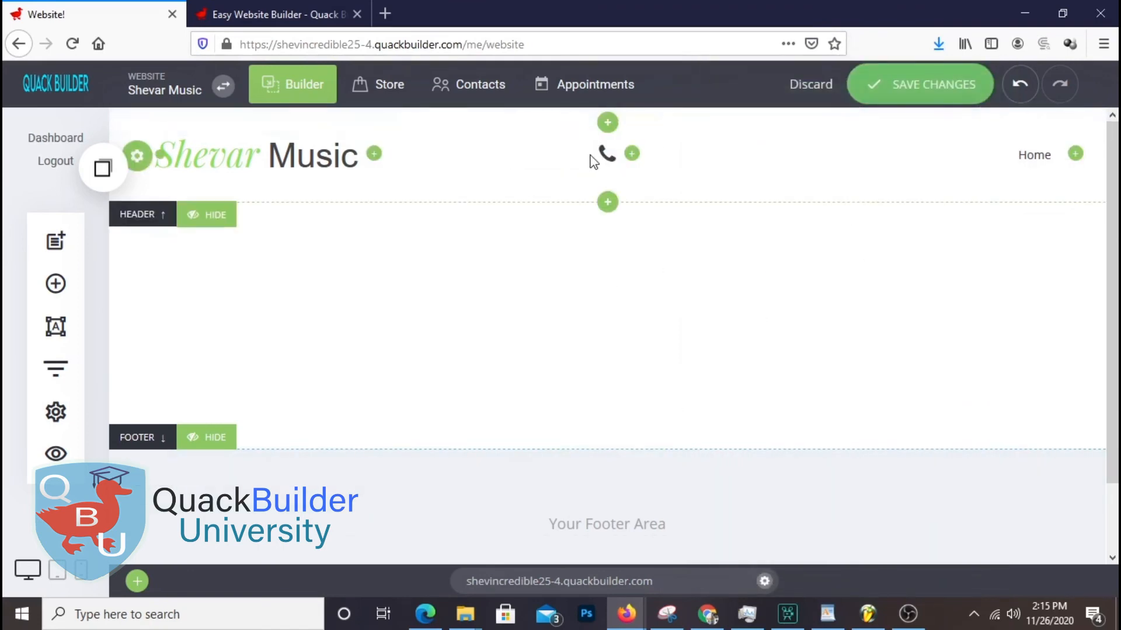
Add a text widget beside the phone icon and replace its placeholder with the hyphenated business phone number
{"action": "left_click", "coordinate": [631, 154]}
{"action": "left_click_drag", "start_coordinate": [633, 153], "coordinate": [903, 162]}
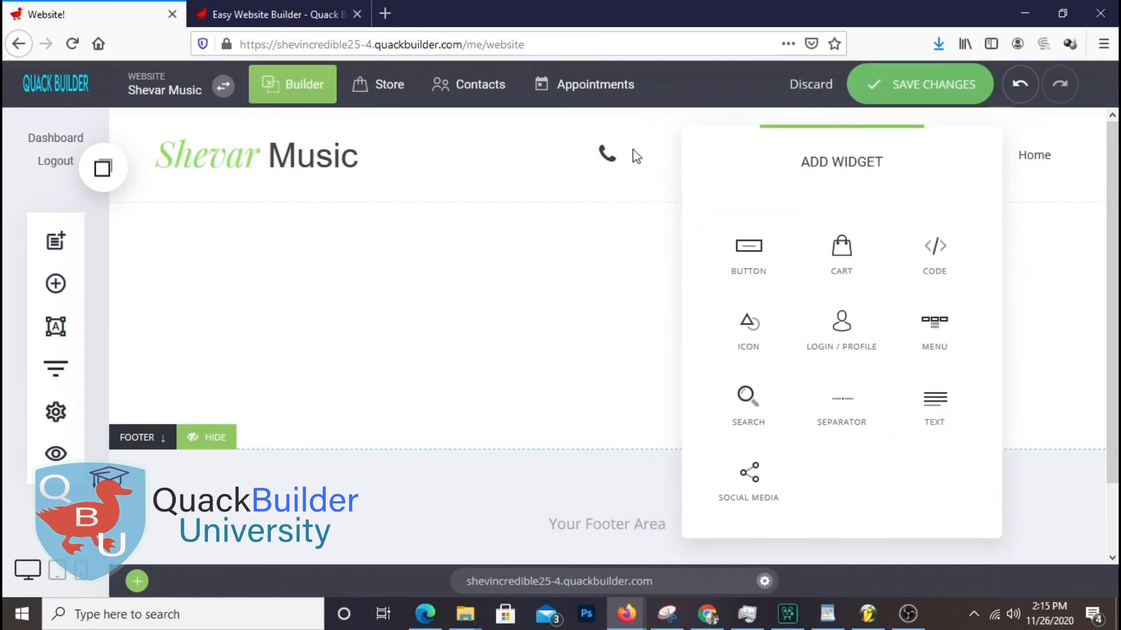
{"action": "left_click", "coordinate": [943, 409]}
{"action": "left_click_drag", "start_coordinate": [568, 156], "coordinate": [626, 174]}
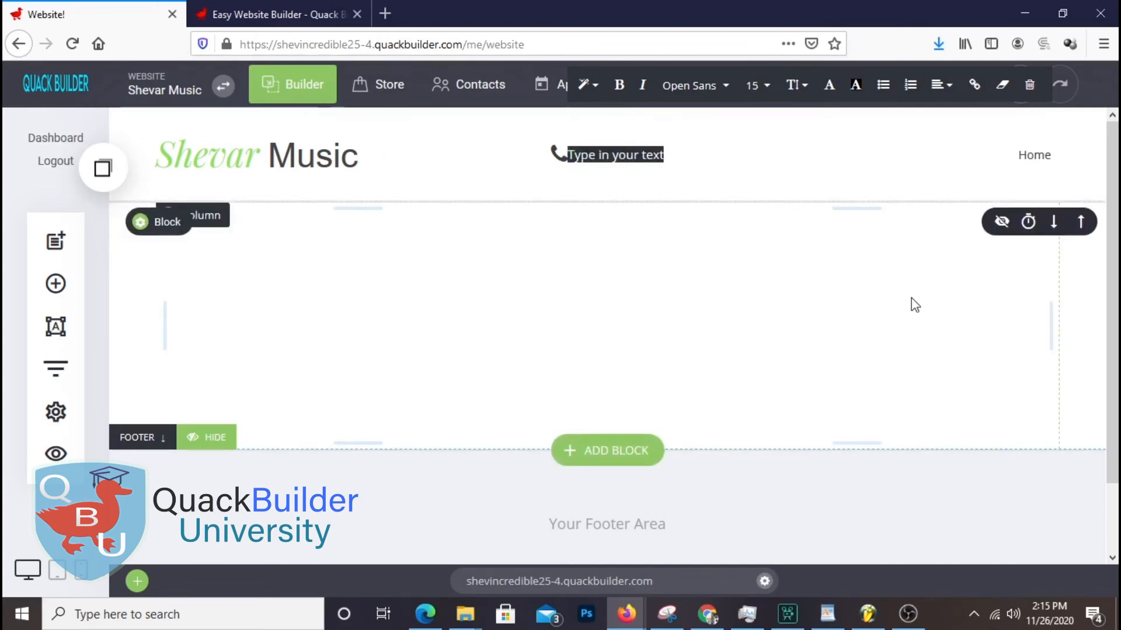
{"action": "key", "text": "BackSpace"}
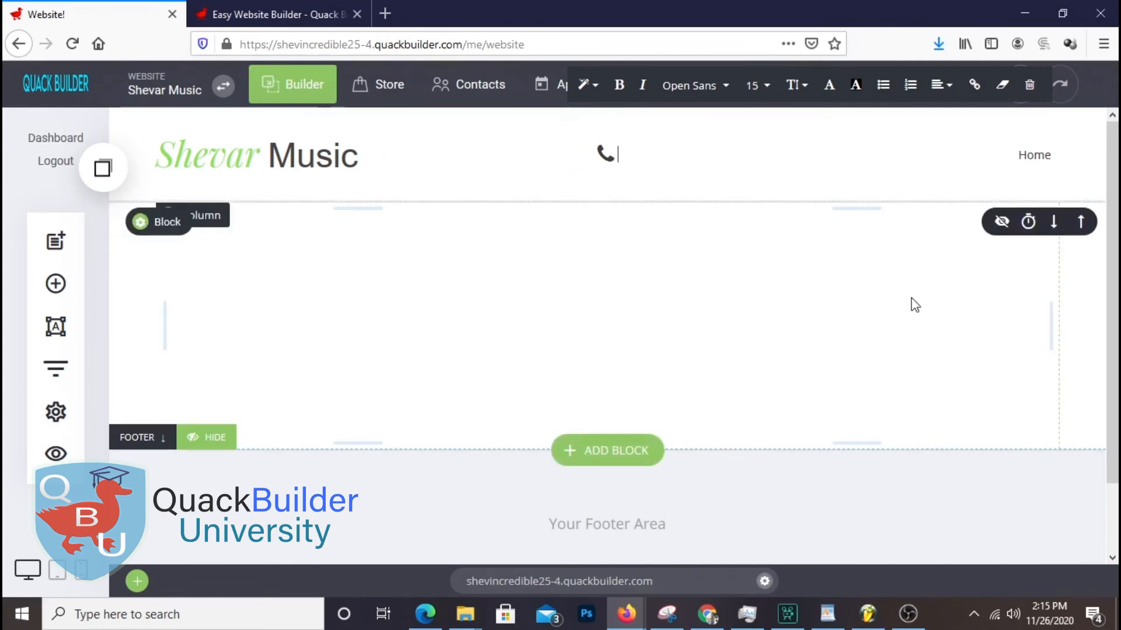
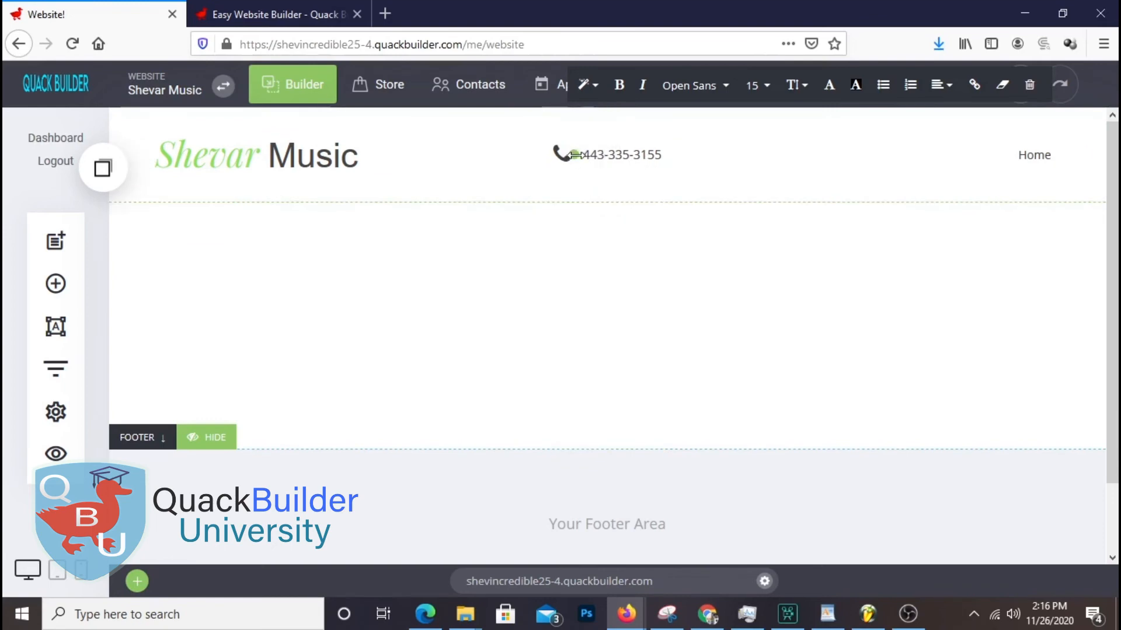
{"action": "left_click", "coordinate": [860, 166]}
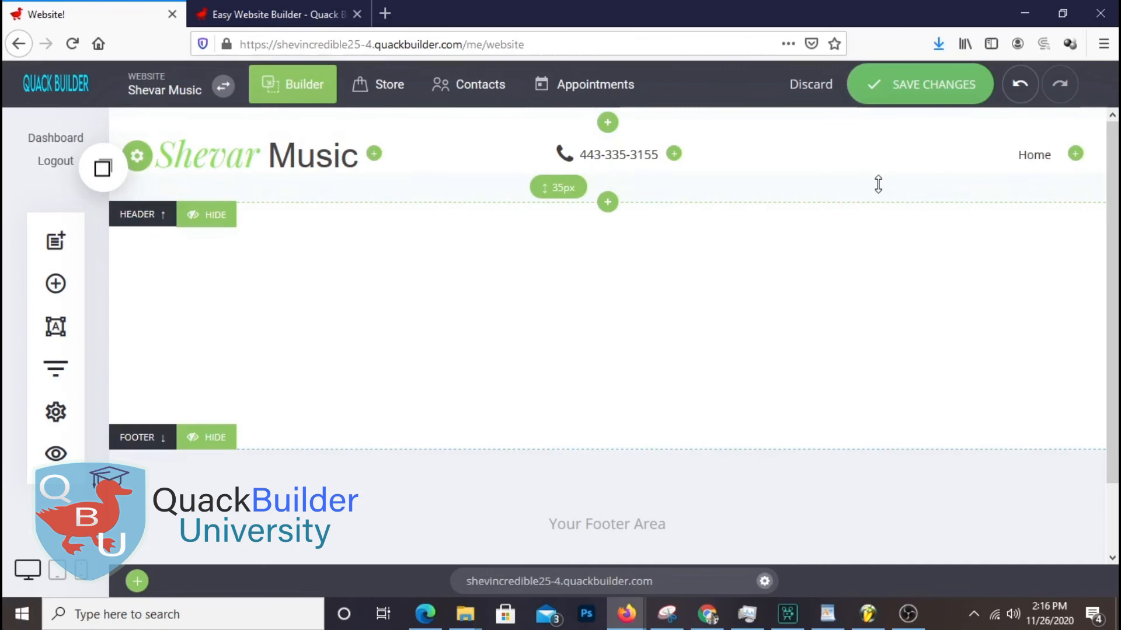
Add a 24px location-arrow icon to the header right after the phone number
{"action": "left_click", "coordinate": [674, 154]}
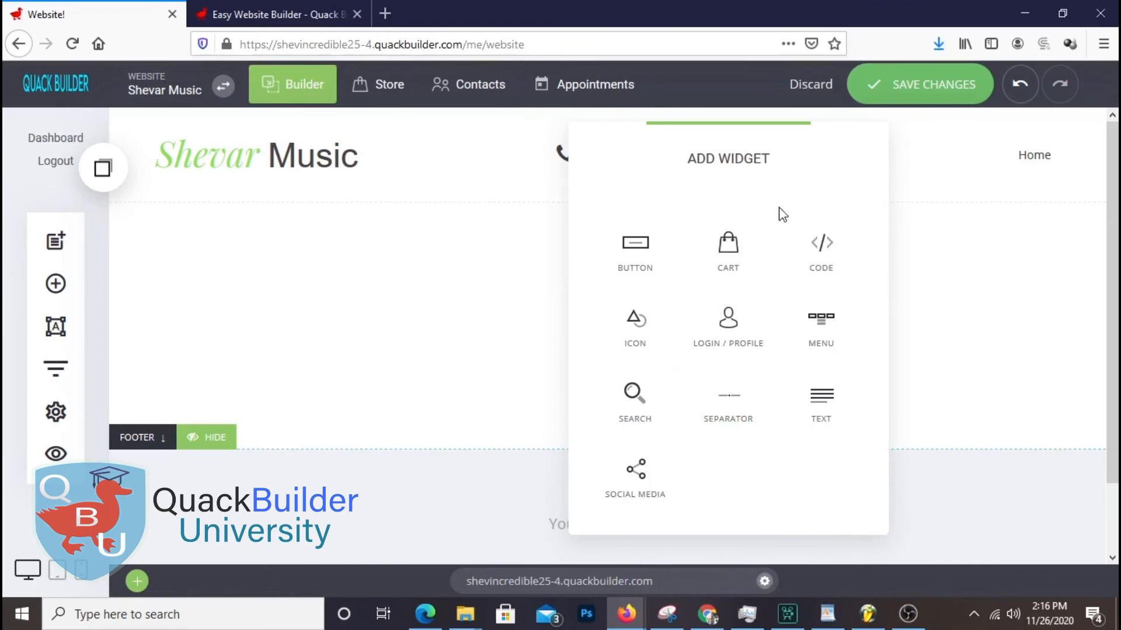
{"action": "left_click", "coordinate": [642, 348]}
{"action": "left_click", "coordinate": [969, 186]}
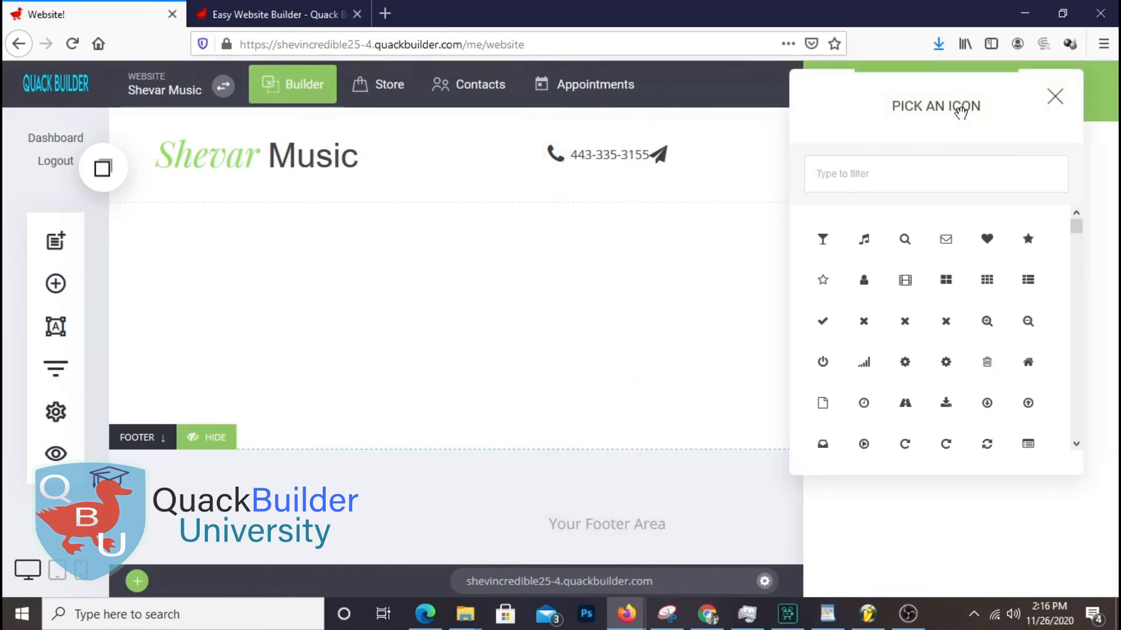
{"action": "left_click_drag", "start_coordinate": [543, 144], "coordinate": [615, 215]}
{"action": "left_click", "coordinate": [618, 275]}
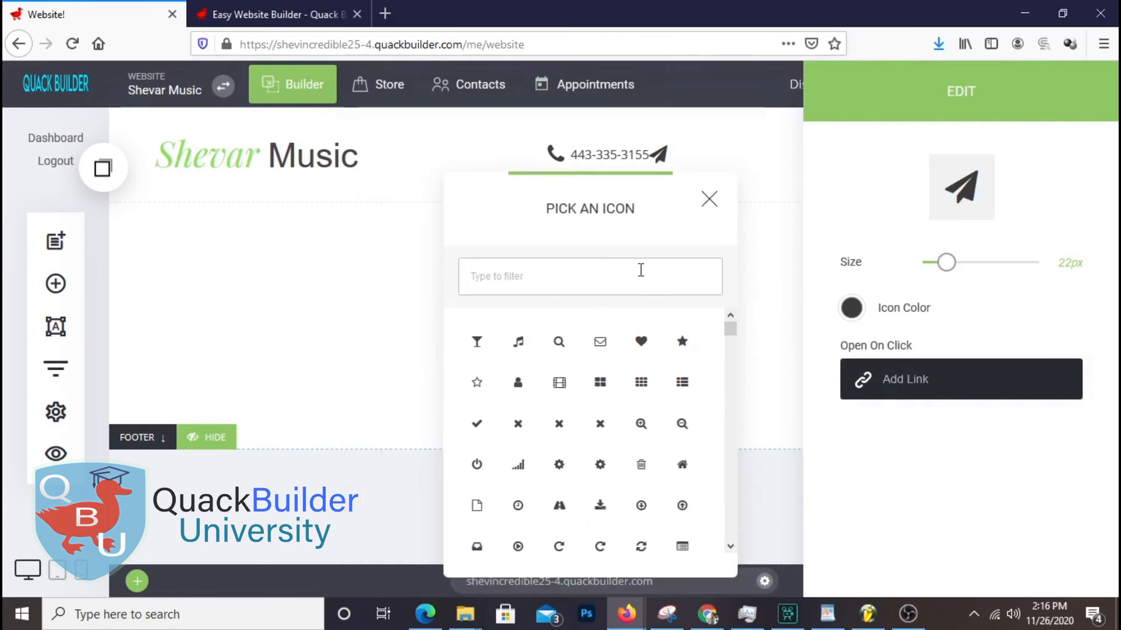
{"action": "type", "text": "locat"}
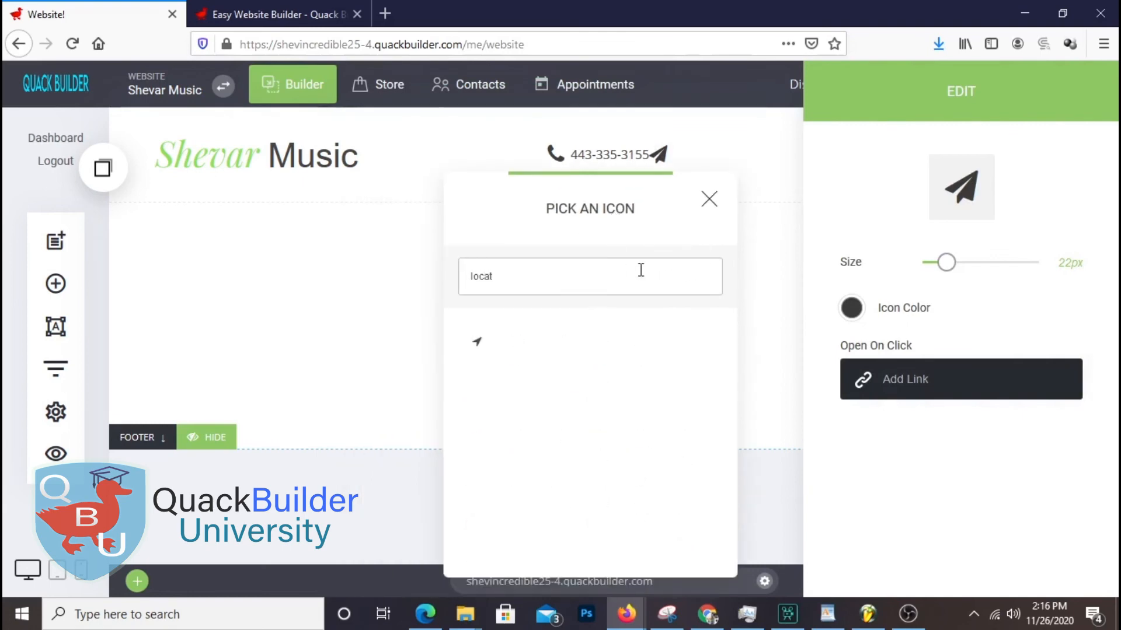
{"action": "left_click", "coordinate": [476, 343]}
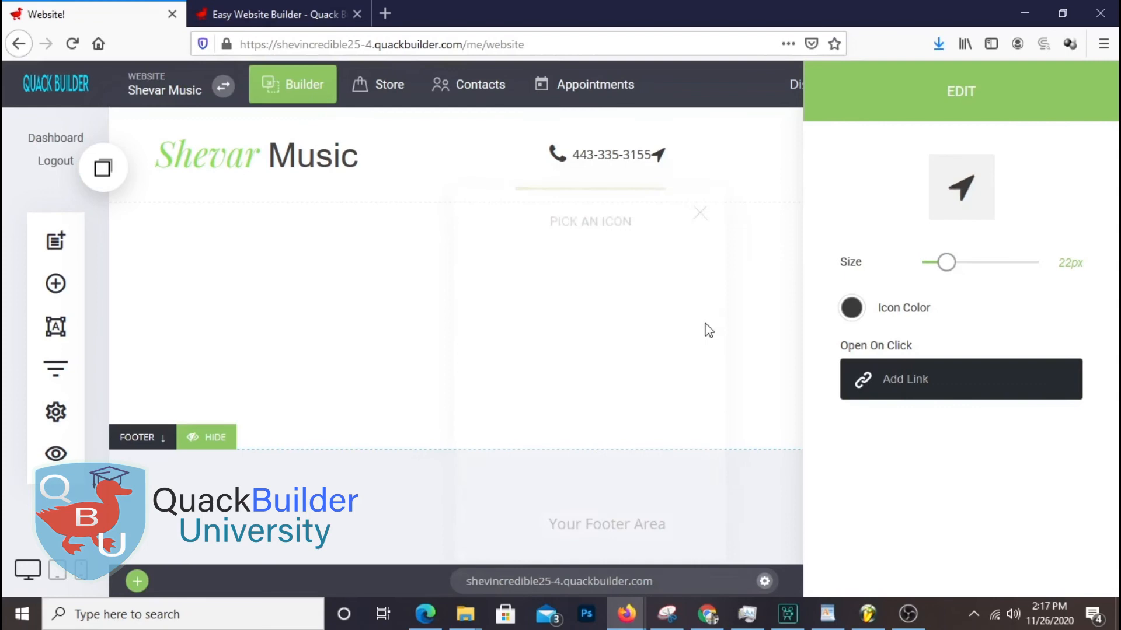
{"action": "left_click_drag", "start_coordinate": [946, 262], "coordinate": [950, 262]}
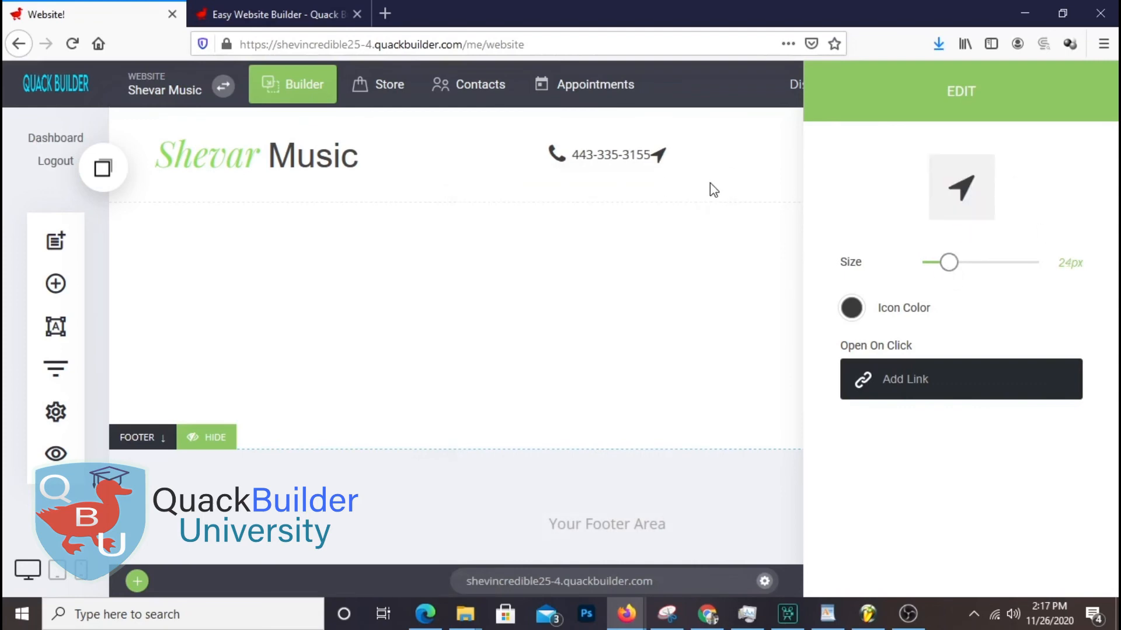
{"action": "left_click", "coordinate": [710, 184]}
{"action": "left_click_drag", "start_coordinate": [823, 168], "coordinate": [790, 183]}
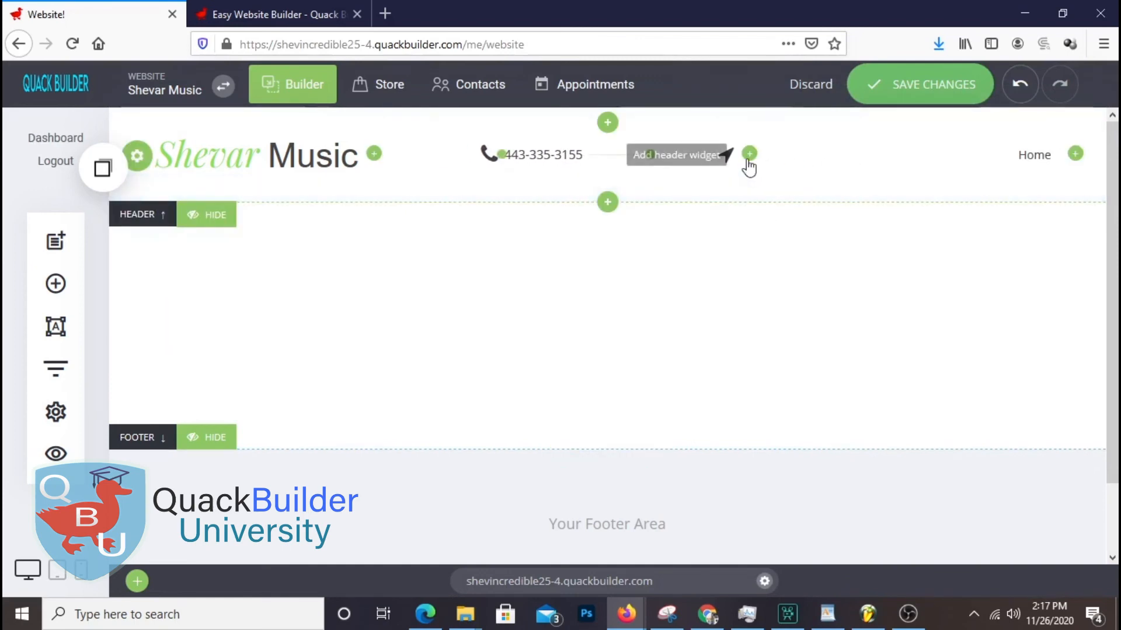
Add a text widget after the location arrow reading 'Baltimore Maryland' and widen the gap before it
{"action": "left_click", "coordinate": [750, 154]}
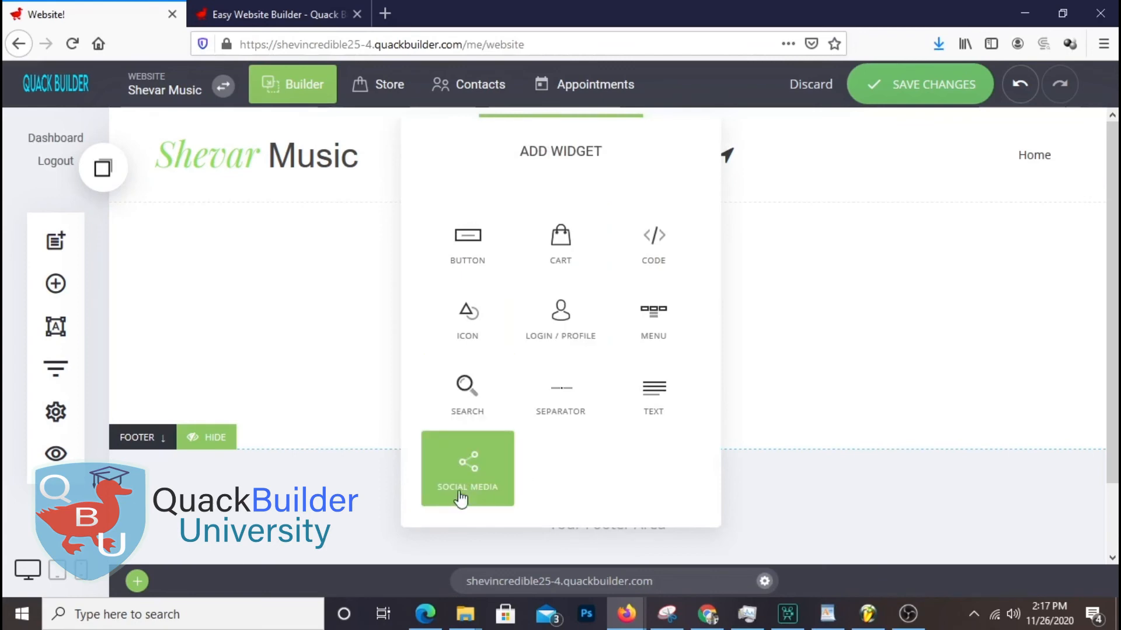
{"action": "left_click", "coordinate": [671, 419]}
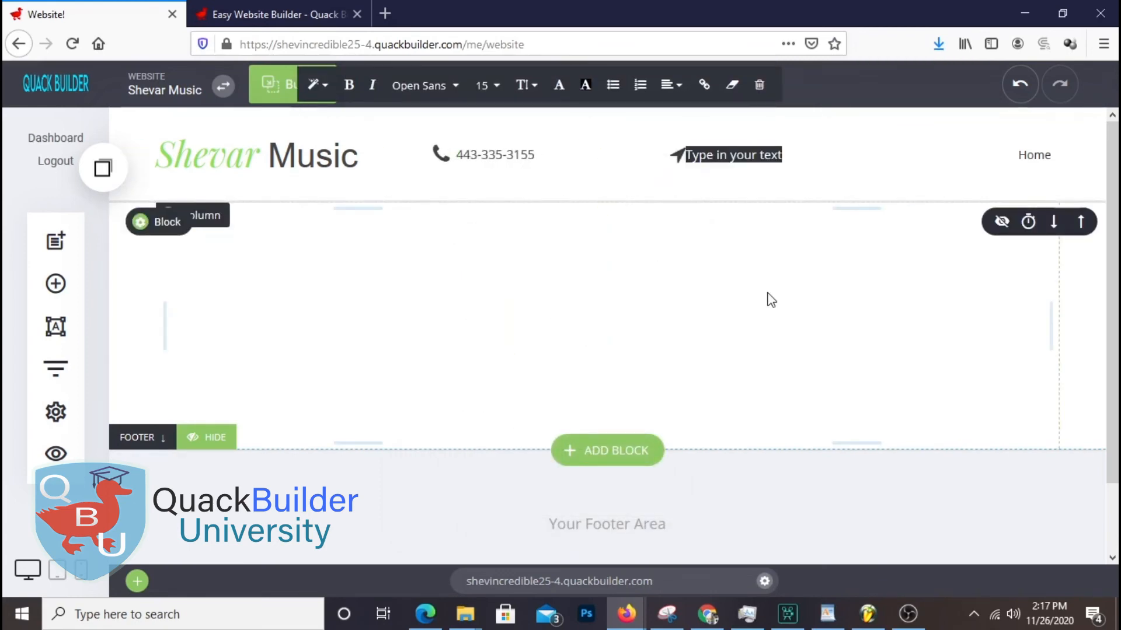
{"action": "type", "text": "Bal;t"}
{"action": "key", "text": "BackSpace"}
{"action": "key", "text": "BackSpace"}
{"action": "key", "text": "BackSpace"}
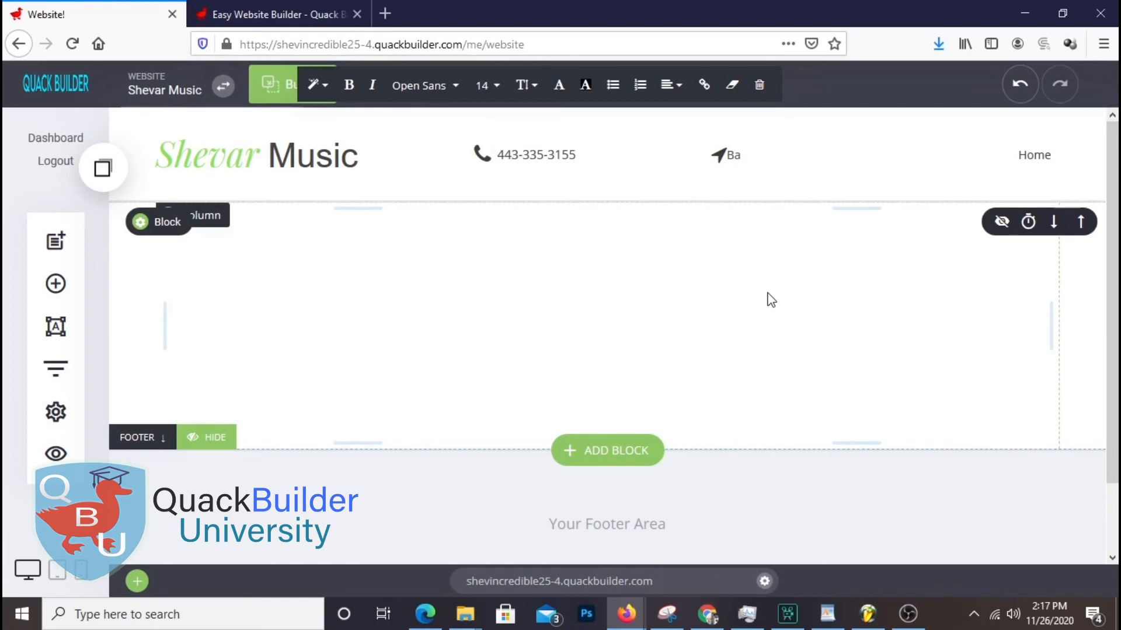
{"action": "type", "text": "ltimor"}
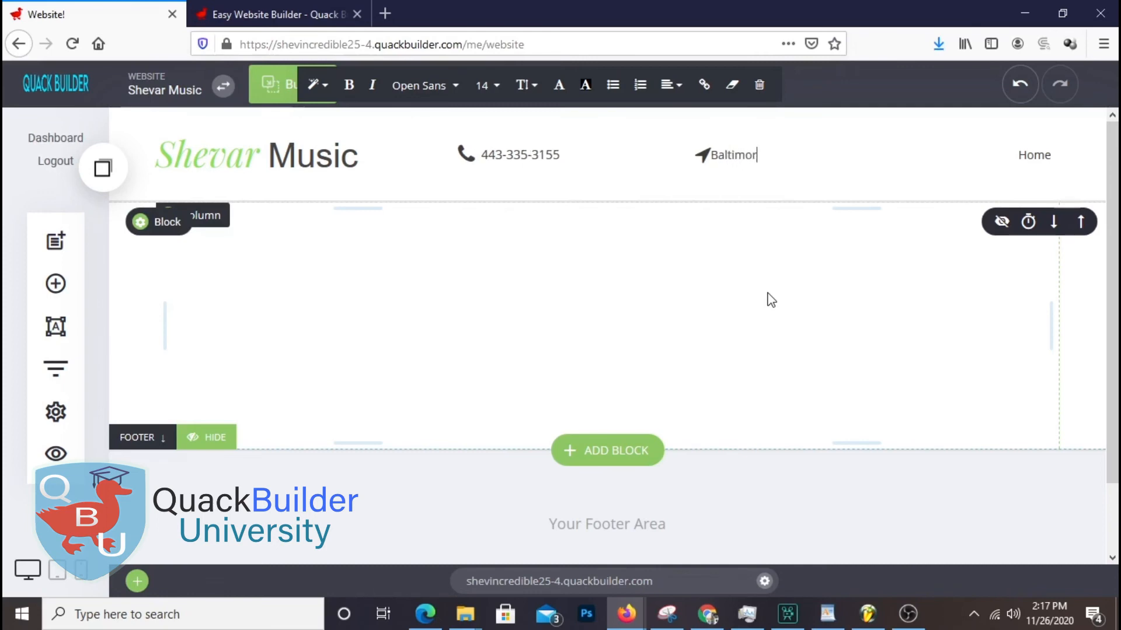
{"action": "type", "text": "e Mart"}
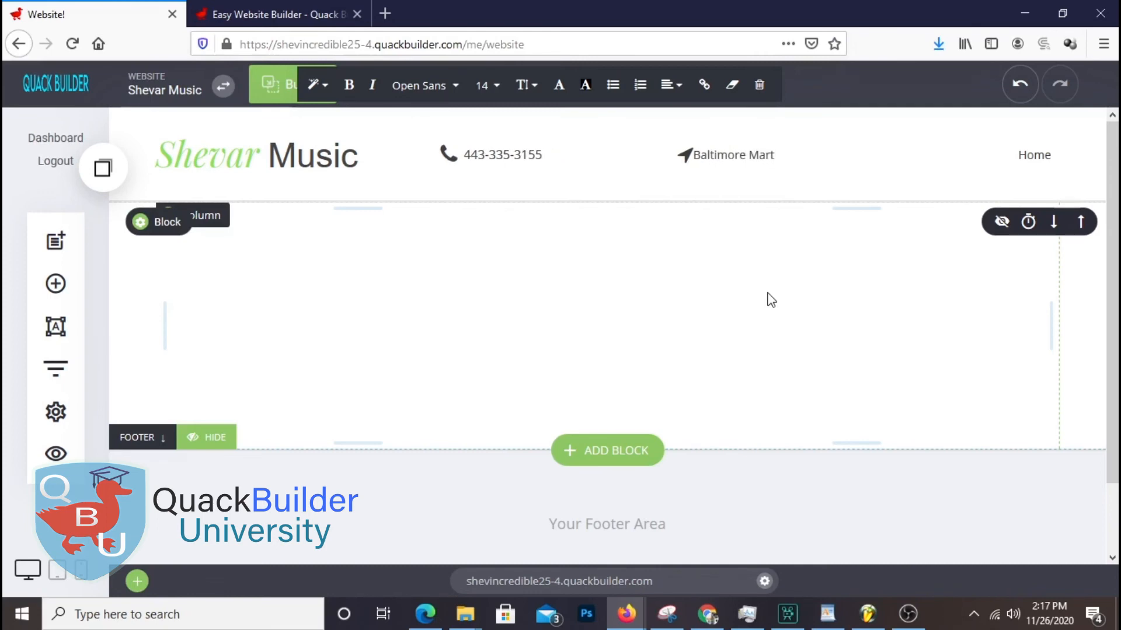
{"action": "key", "text": "BackSpace"}
{"action": "type", "text": "yland"}
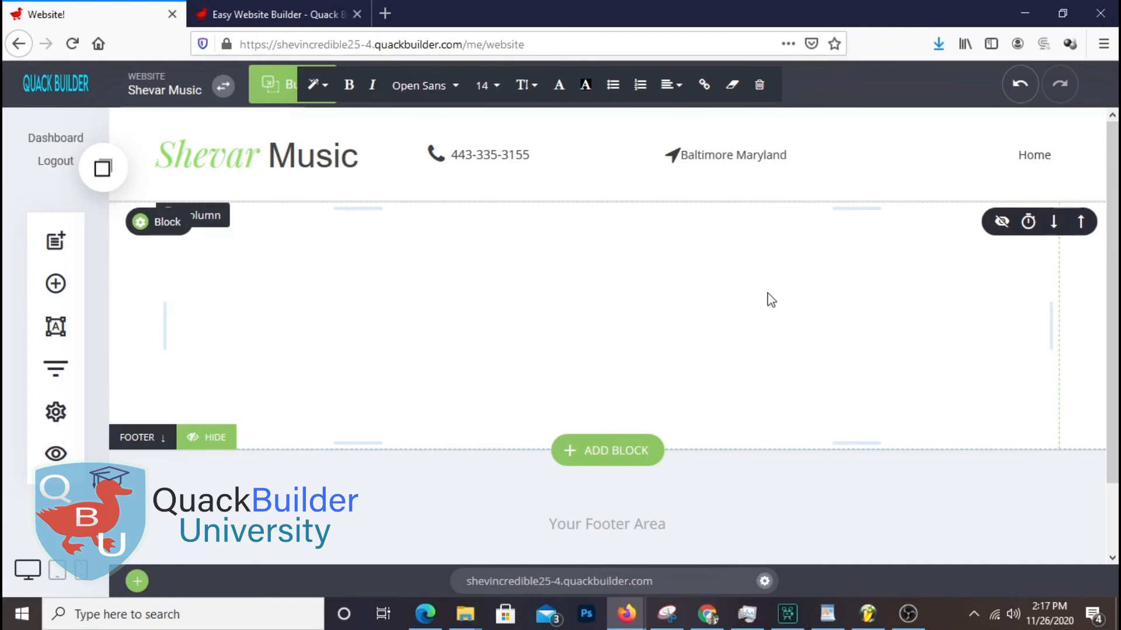
{"action": "left_click_drag", "start_coordinate": [686, 156], "coordinate": [698, 175]}
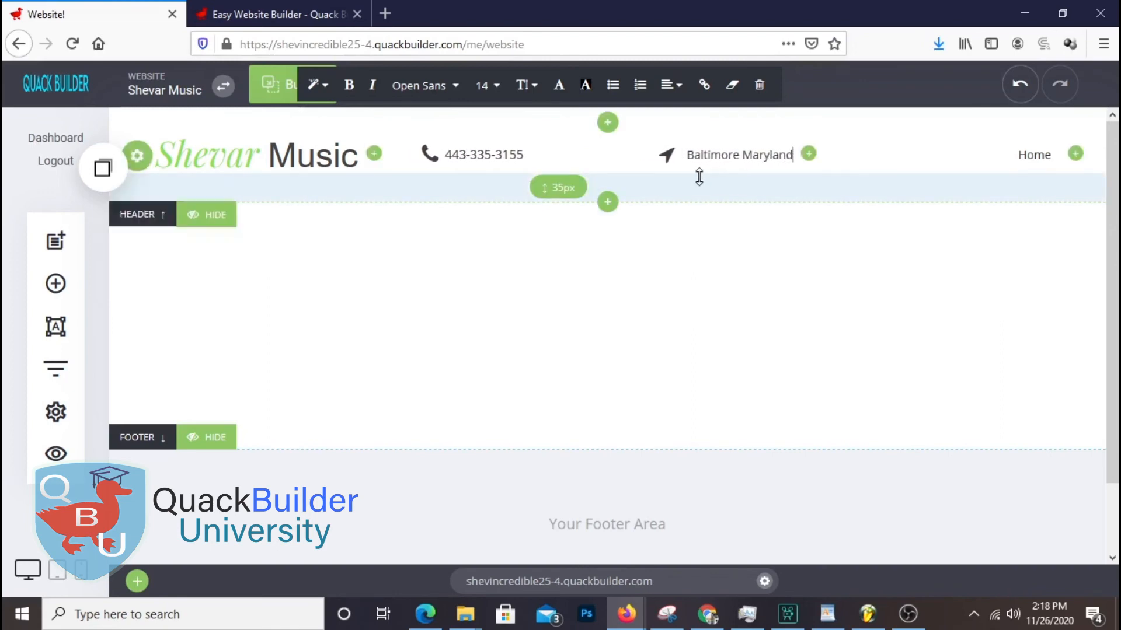
Bold the Baltimore Maryland and phone number texts, narrow the gap between them, and save
{"action": "triple_click", "coordinate": [749, 156]}
{"action": "left_click", "coordinate": [351, 89]}
{"action": "left_click", "coordinate": [856, 408]}
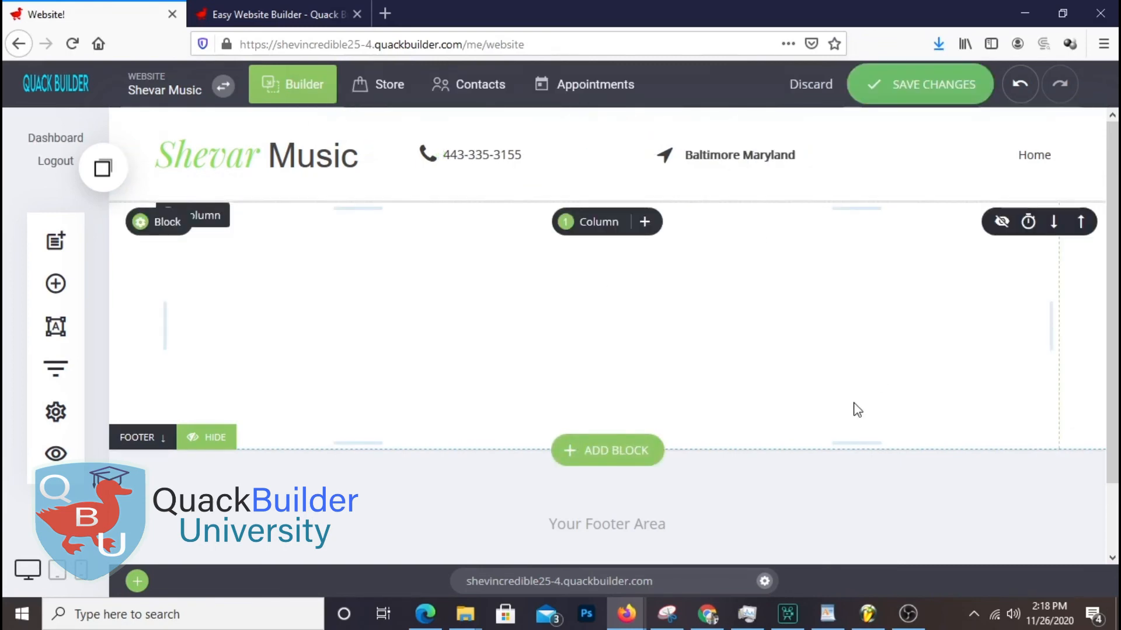
{"action": "triple_click", "coordinate": [506, 155]}
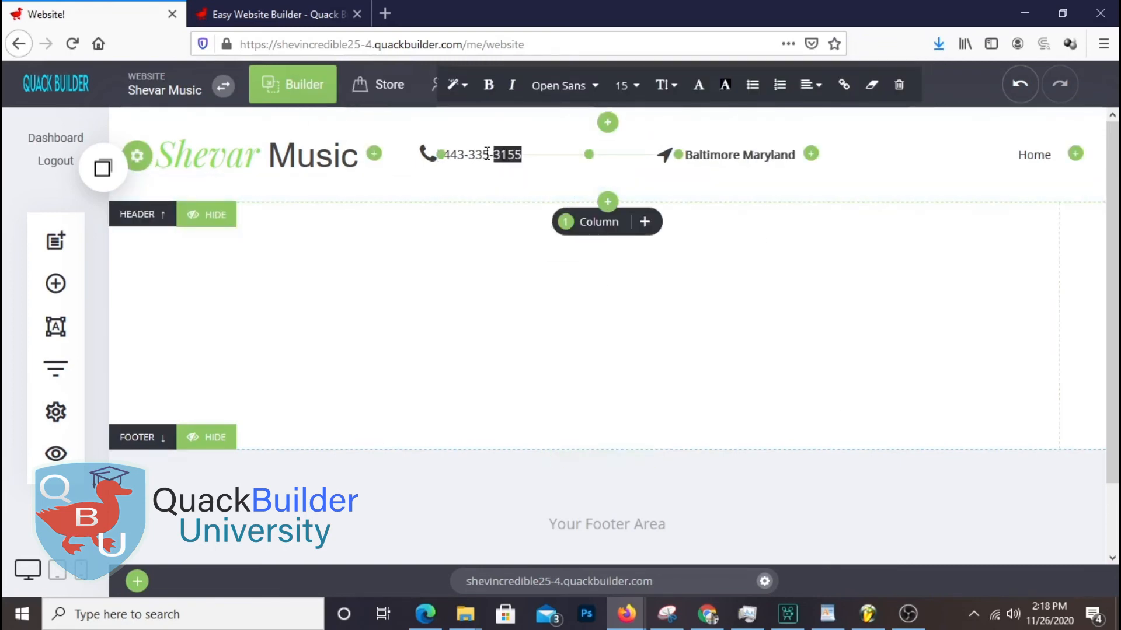
{"action": "left_click", "coordinate": [899, 420]}
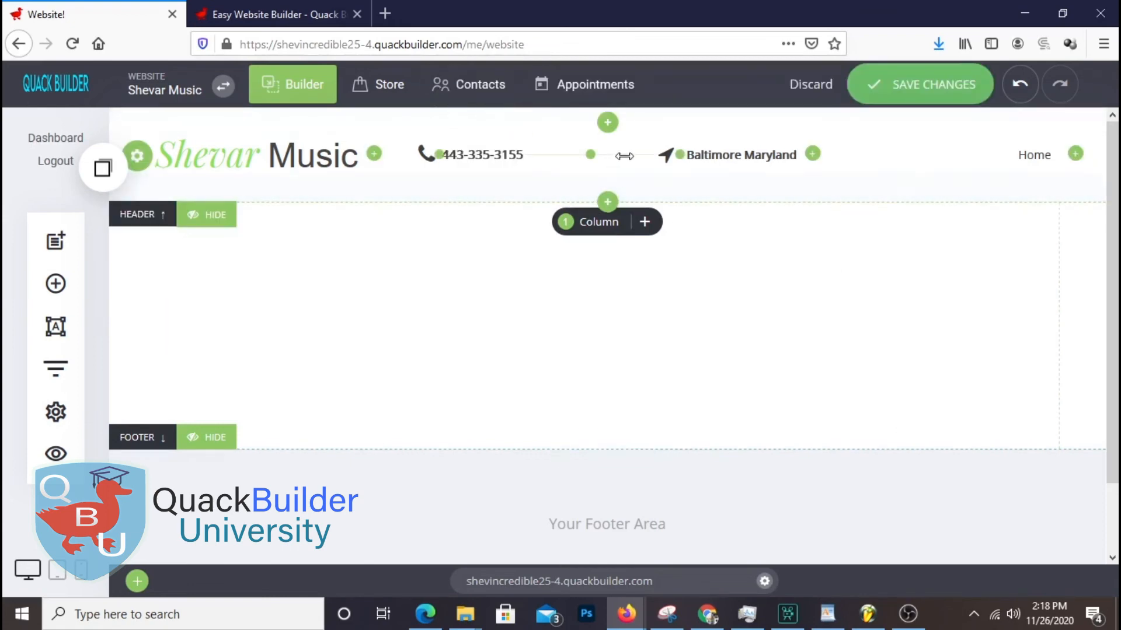
{"action": "left_click_drag", "start_coordinate": [582, 159], "coordinate": [565, 162]}
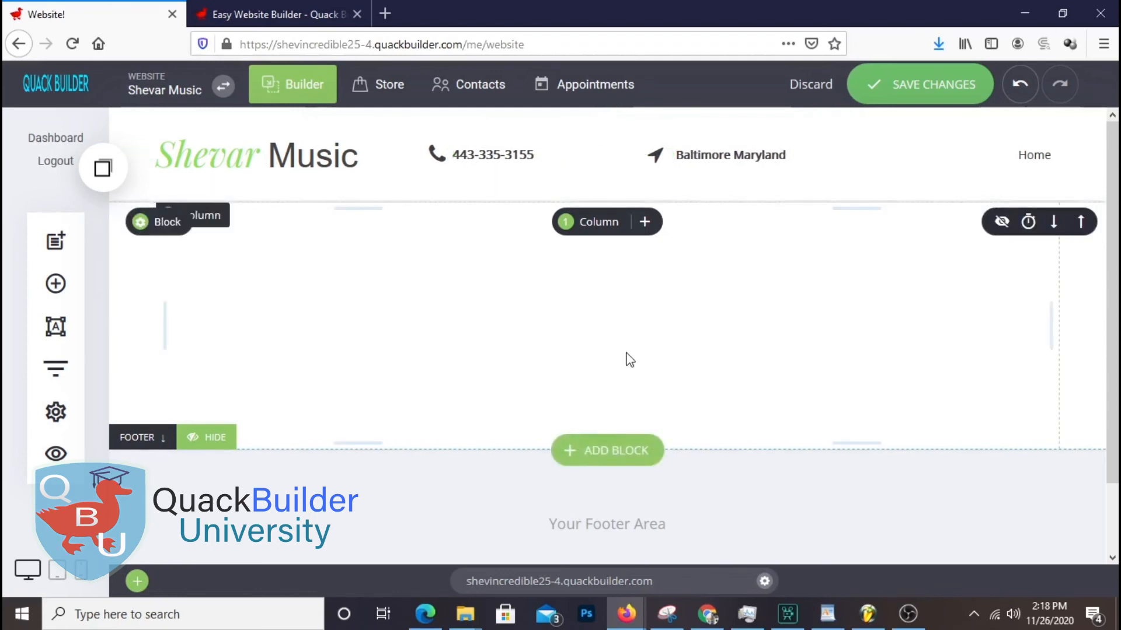
{"action": "left_click", "coordinate": [909, 100]}
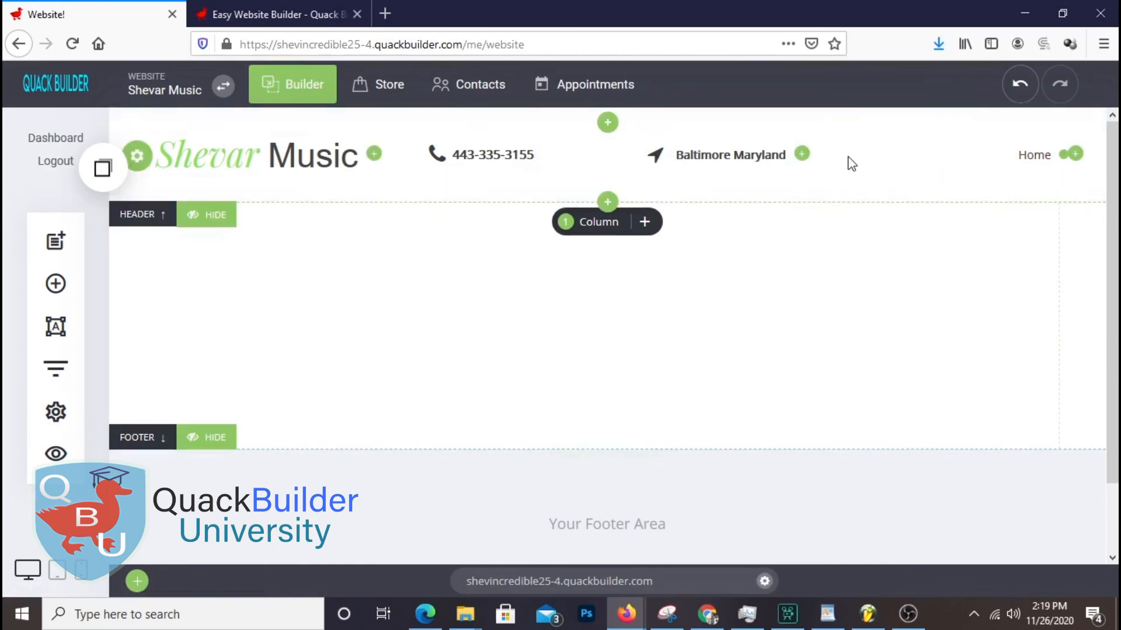
Add a button widget after the Home link and label it 'Book Us Today'
{"action": "left_click", "coordinate": [1075, 154]}
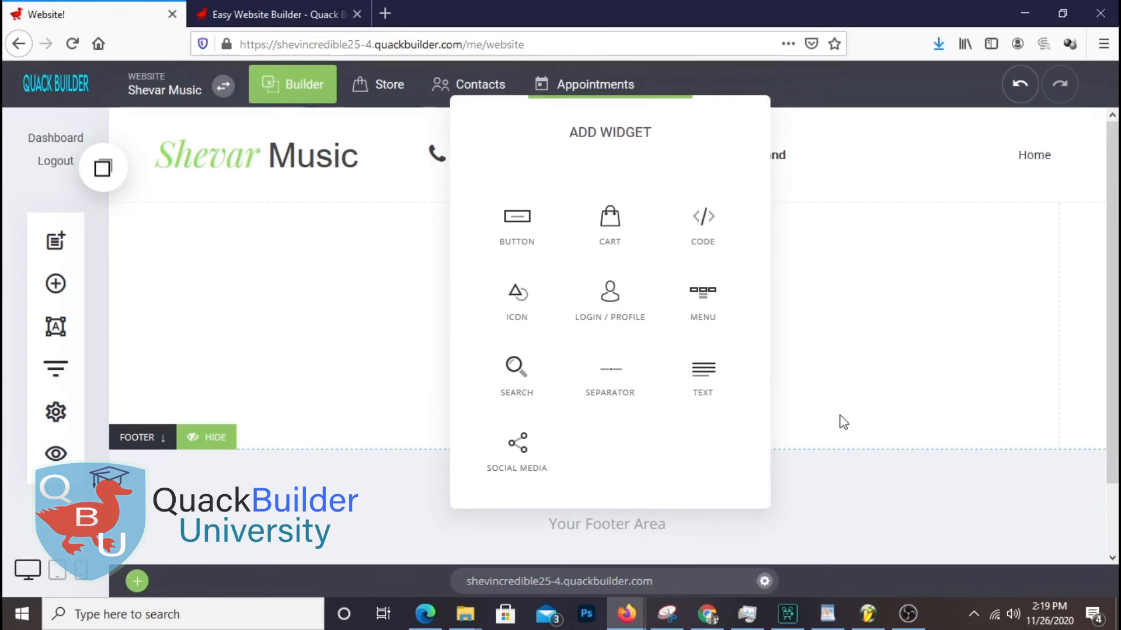
{"action": "left_click", "coordinate": [515, 236]}
{"action": "left_click_drag", "start_coordinate": [958, 103], "coordinate": [586, 121]}
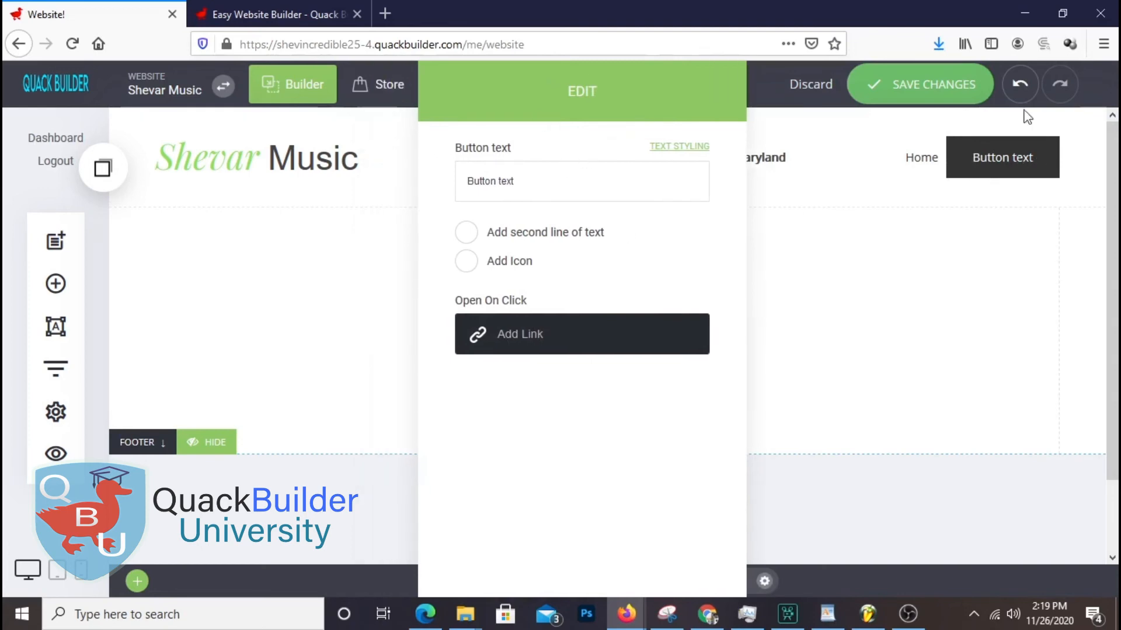
{"action": "triple_click", "coordinate": [533, 185]}
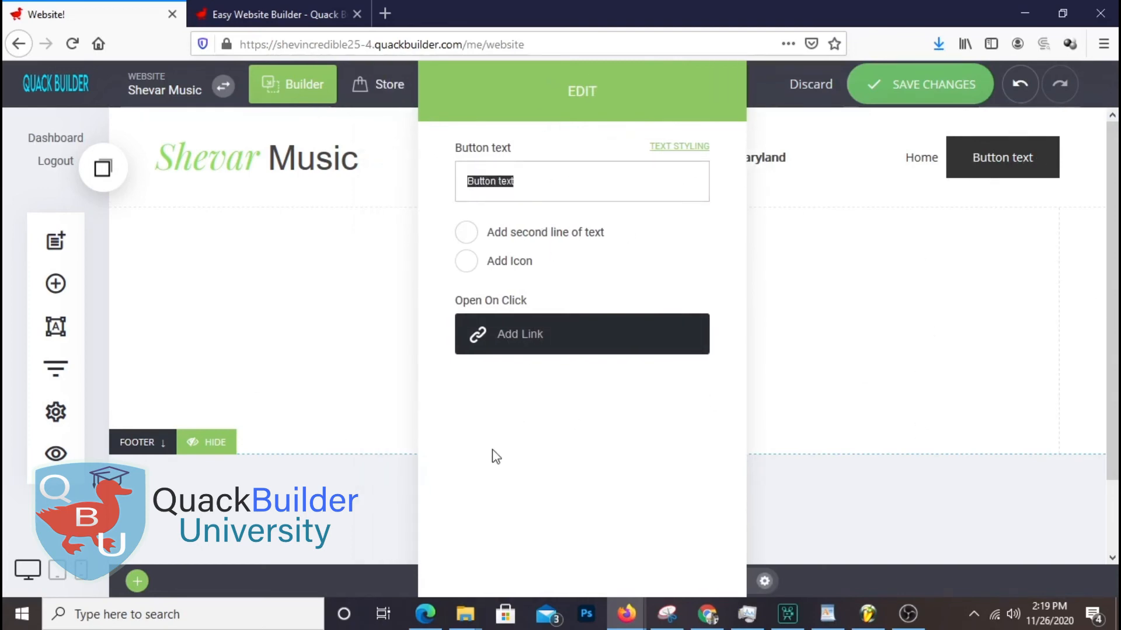
{"action": "type", "text": "Book Me"}
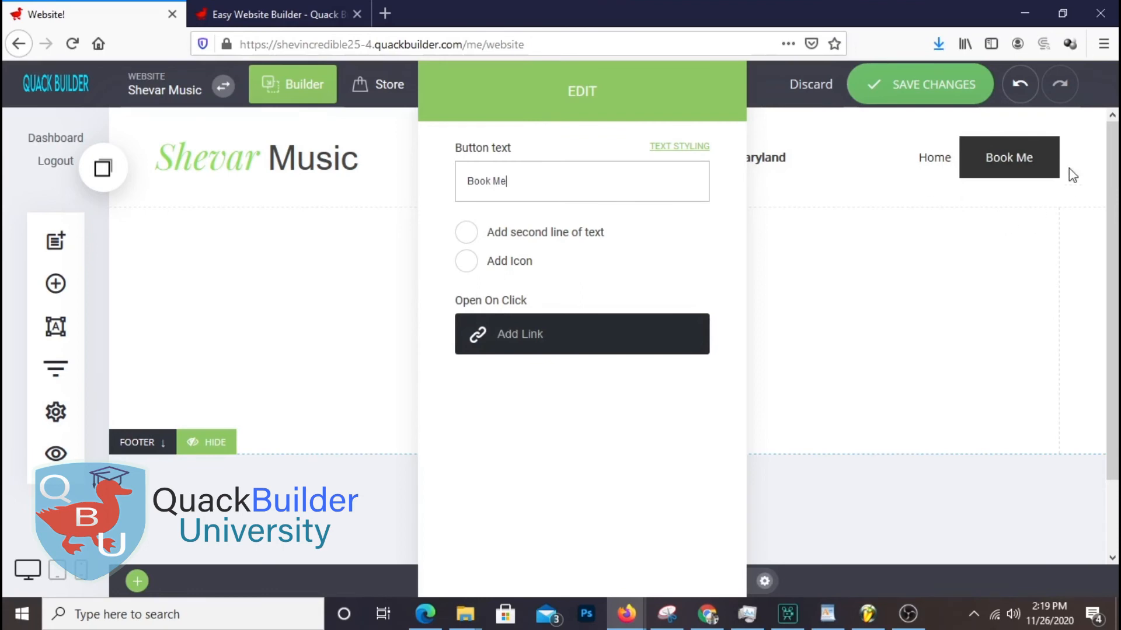
{"action": "left_click_drag", "start_coordinate": [494, 181], "coordinate": [561, 188]}
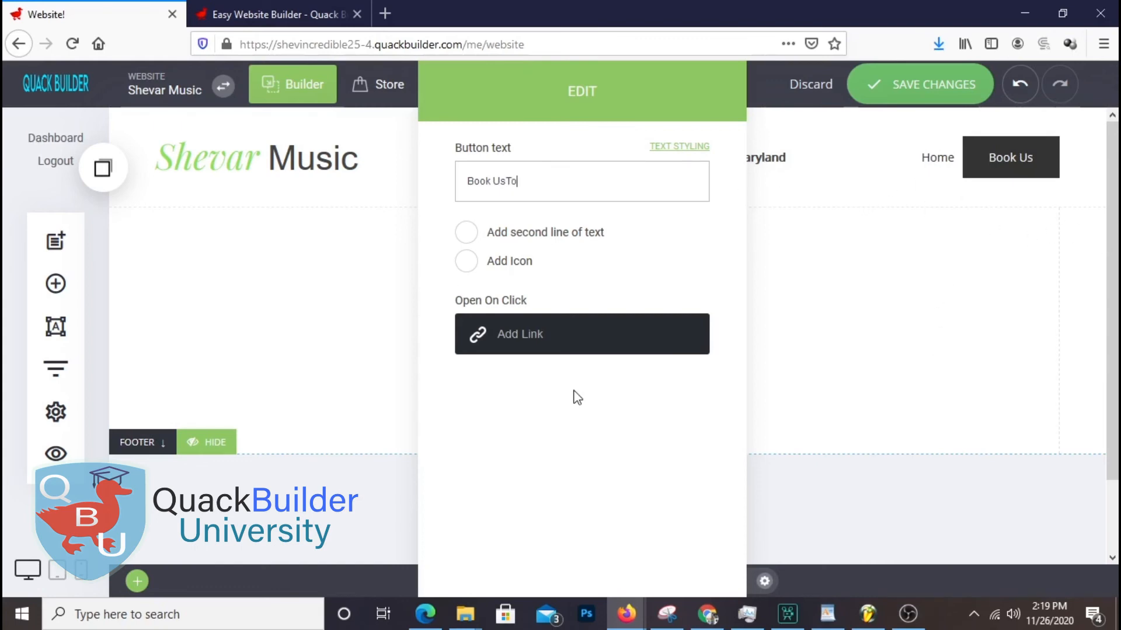
{"action": "left_click", "coordinate": [507, 180]}
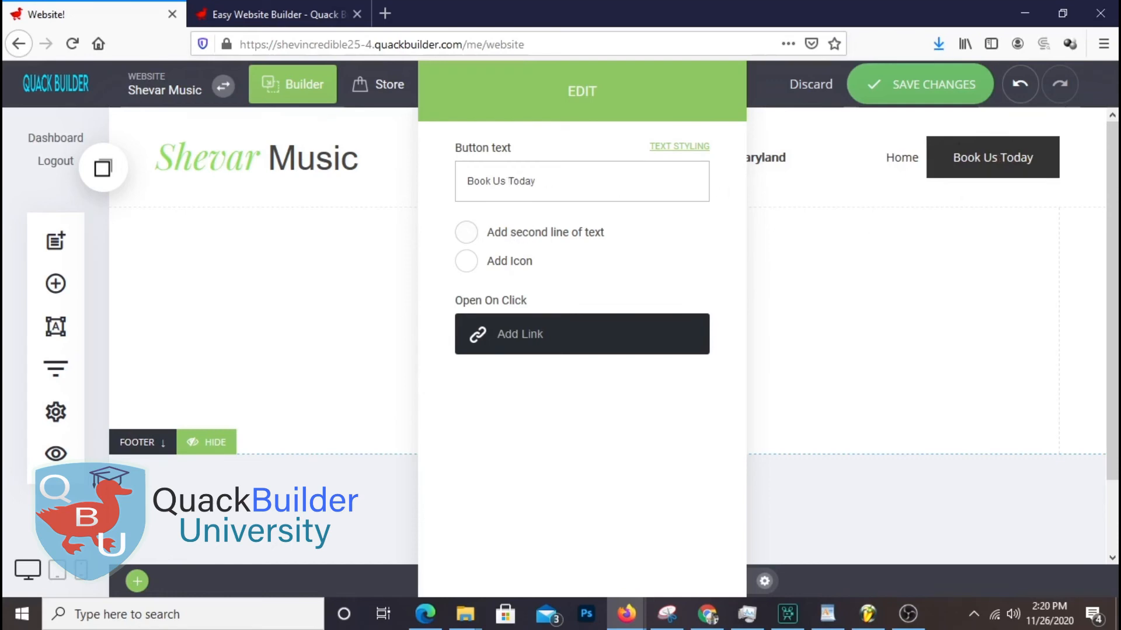
{"action": "left_click", "coordinate": [714, 279]}
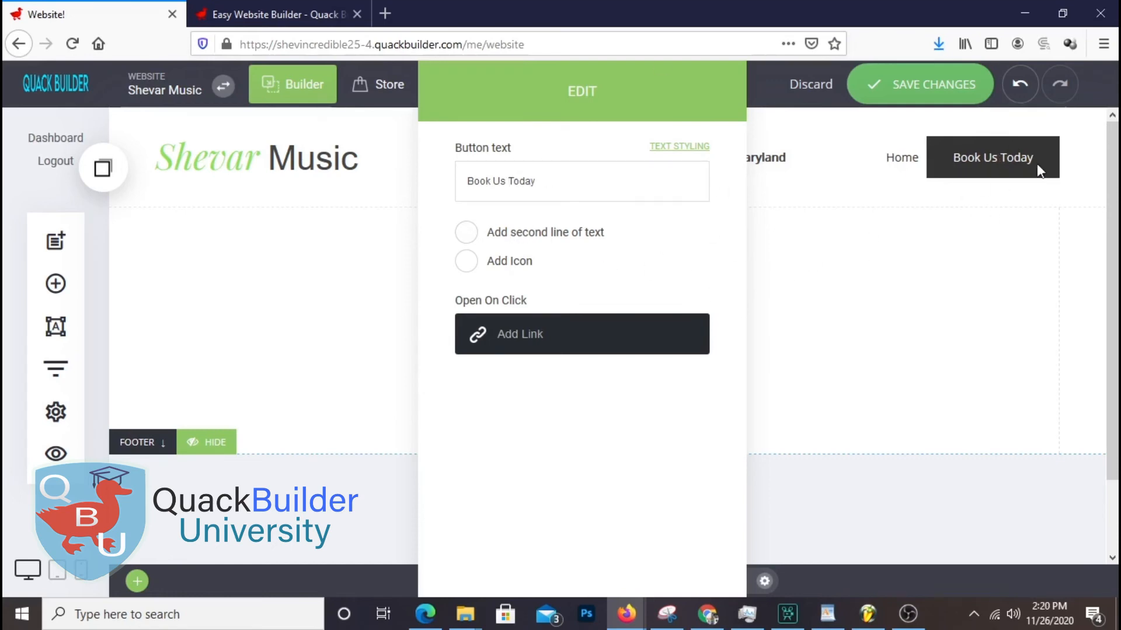
Try a second text line and an icon on the button, leave both off, and show text styling
{"action": "left_click", "coordinate": [466, 233]}
{"action": "left_click", "coordinate": [466, 234]}
{"action": "left_click", "coordinate": [469, 263]}
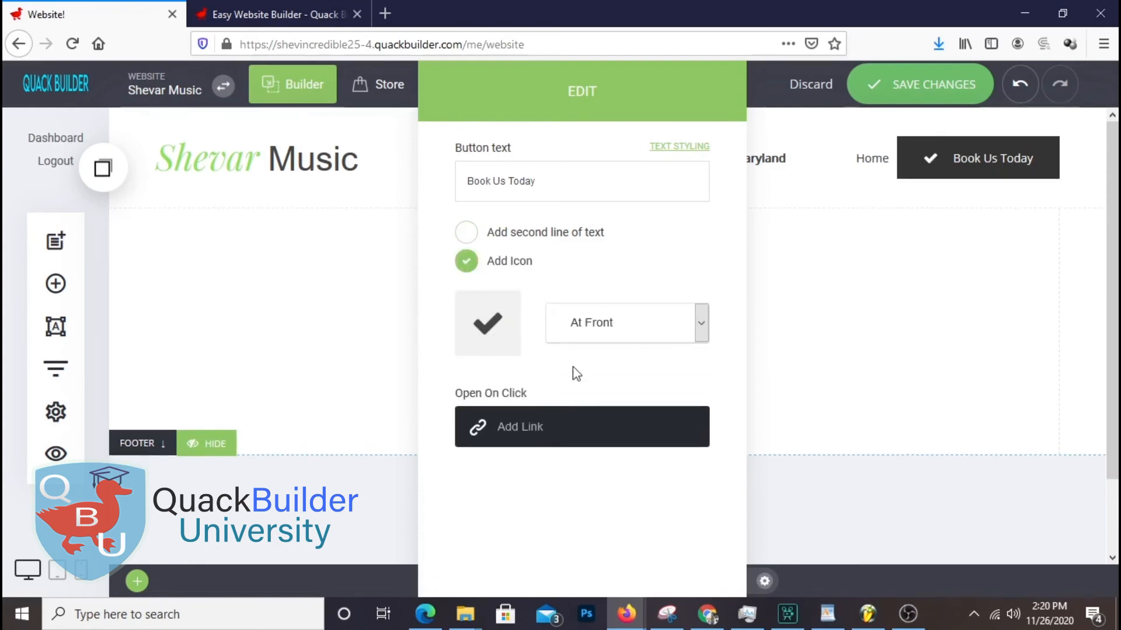
{"action": "left_click", "coordinate": [466, 263]}
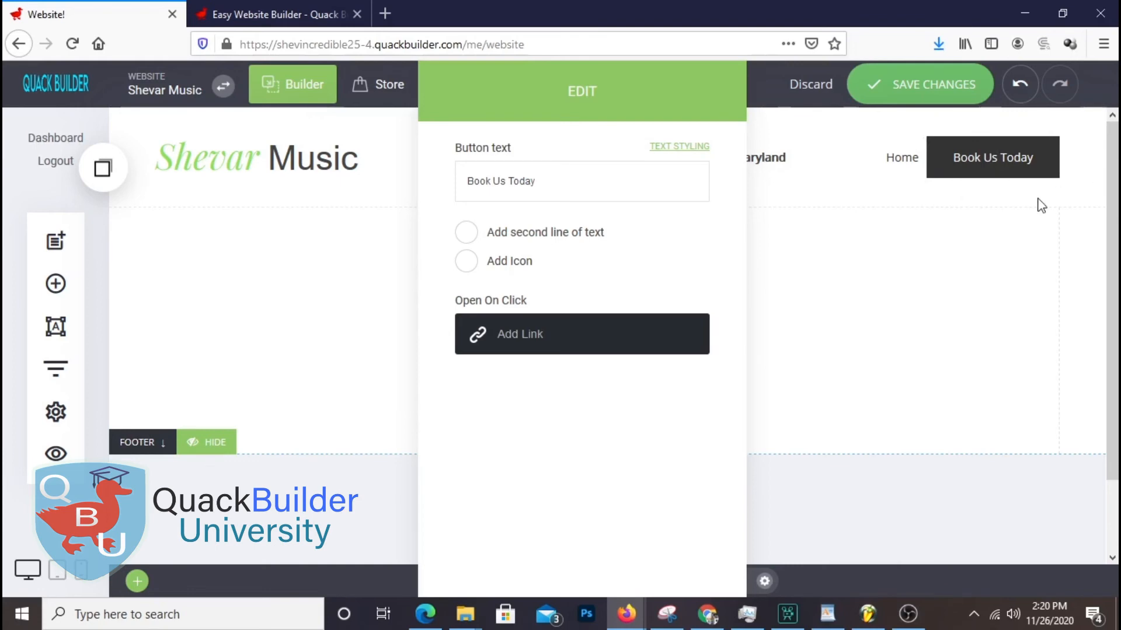
{"action": "left_click", "coordinate": [671, 148]}
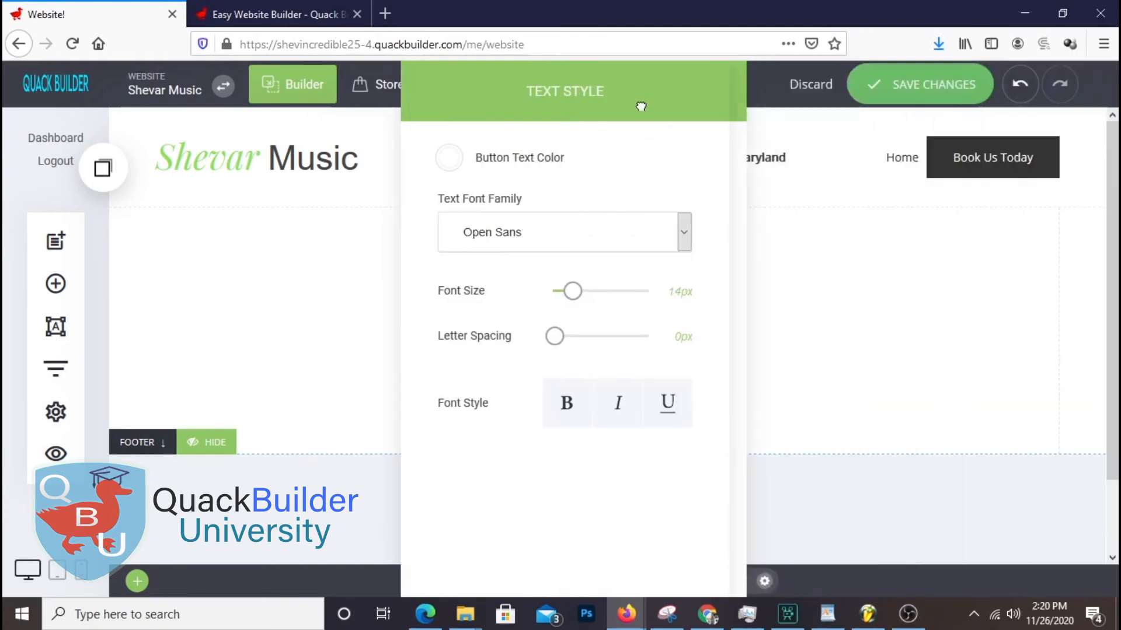
Set the button font size to 15px and try Playfair Display, Hammersmith One, Courier New, Helvetica
{"action": "mouse_move", "coordinate": [572, 292]}
{"action": "left_mouse_down"}
{"action": "mouse_move", "coordinate": [562, 292]}
{"action": "mouse_move", "coordinate": [694, 296]}
{"action": "mouse_move", "coordinate": [560, 302]}
{"action": "mouse_move", "coordinate": [571, 296]}
{"action": "left_mouse_up"}
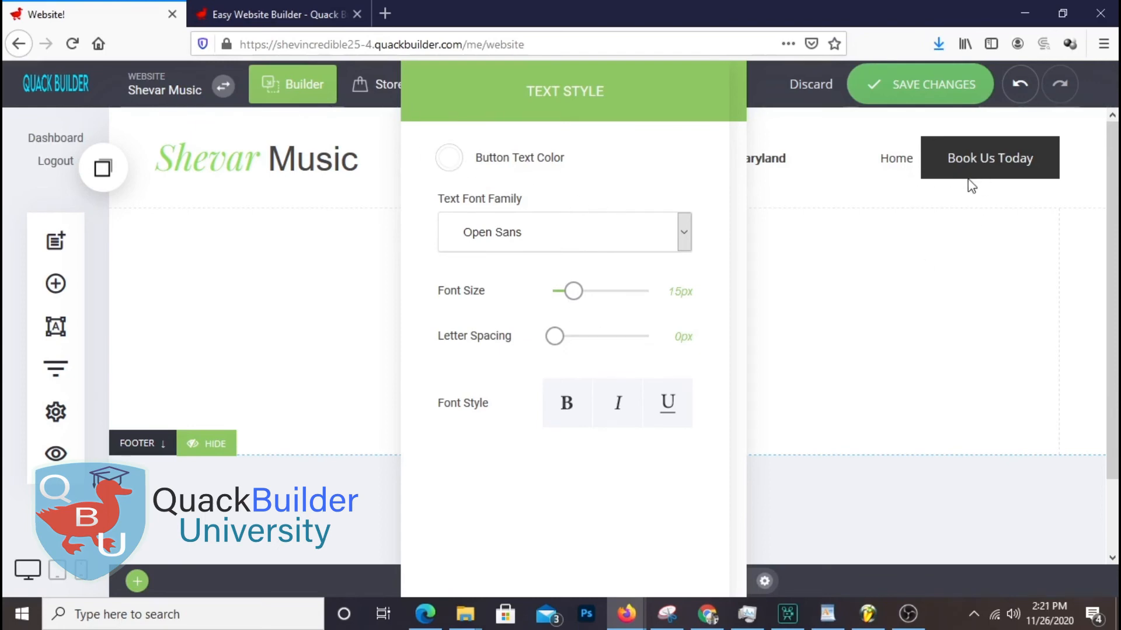
{"action": "mouse_move", "coordinate": [555, 337]}
{"action": "left_mouse_down"}
{"action": "mouse_move", "coordinate": [580, 349]}
{"action": "mouse_move", "coordinate": [541, 344]}
{"action": "left_mouse_up"}
{"action": "left_click", "coordinate": [592, 243]}
{"action": "left_click", "coordinate": [511, 307]}
{"action": "left_click", "coordinate": [541, 230]}
{"action": "left_click", "coordinate": [496, 349]}
{"action": "left_click", "coordinate": [550, 242]}
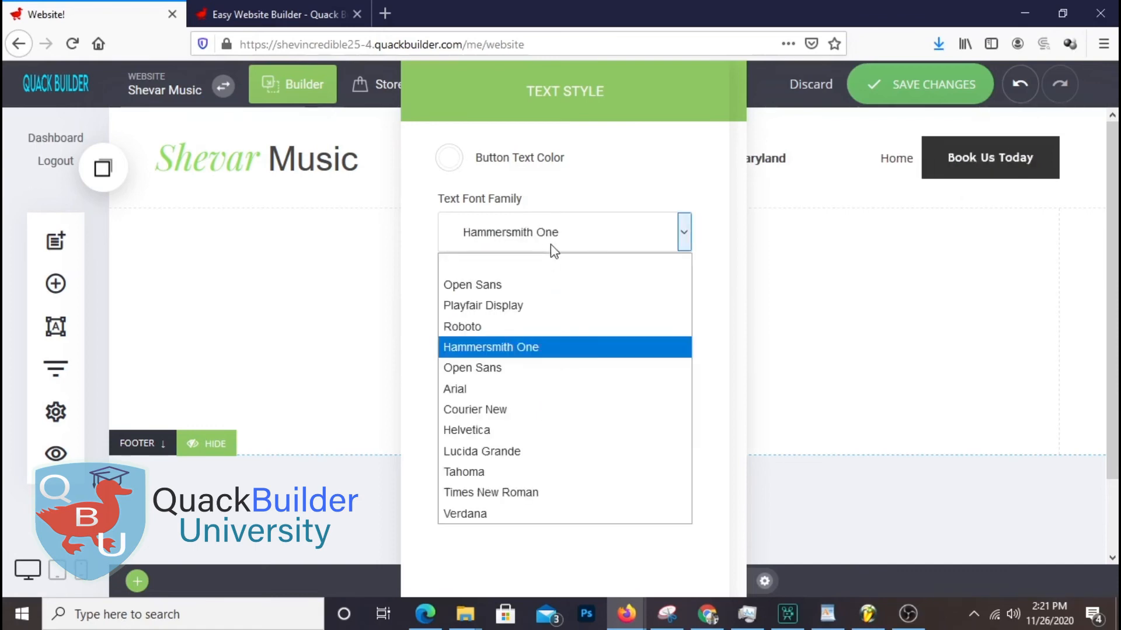
{"action": "left_click", "coordinate": [543, 411]}
{"action": "left_click", "coordinate": [549, 248]}
{"action": "left_click", "coordinate": [529, 429]}
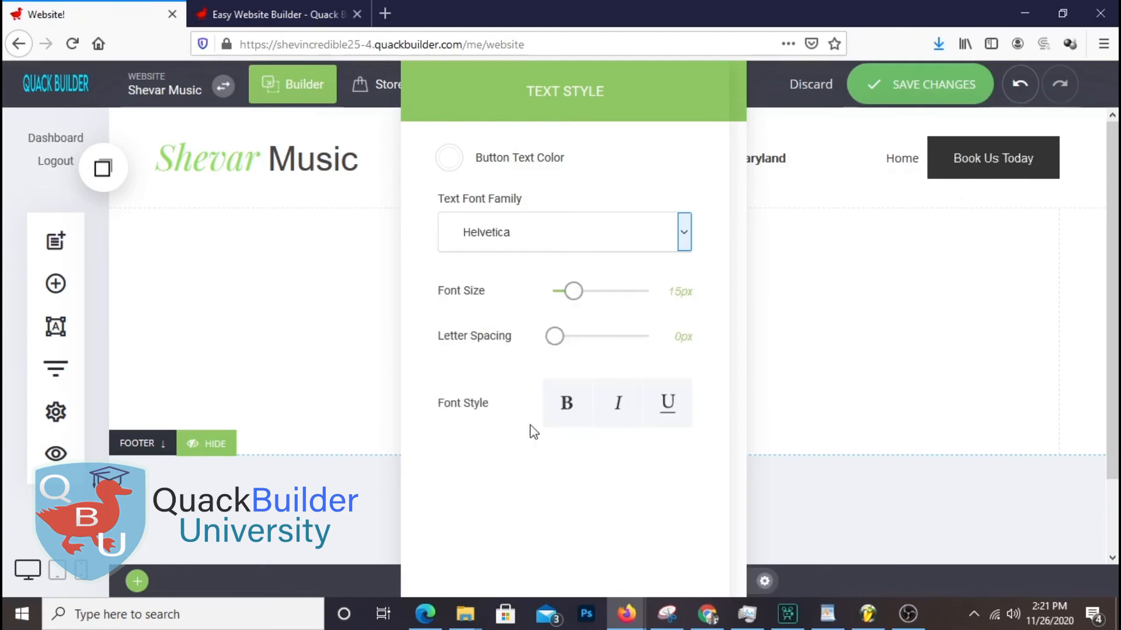
Try Lucida Grande and Times New Roman, settle on Verdana, and return to button settings
{"action": "left_click", "coordinate": [564, 247]}
{"action": "left_click", "coordinate": [523, 453]}
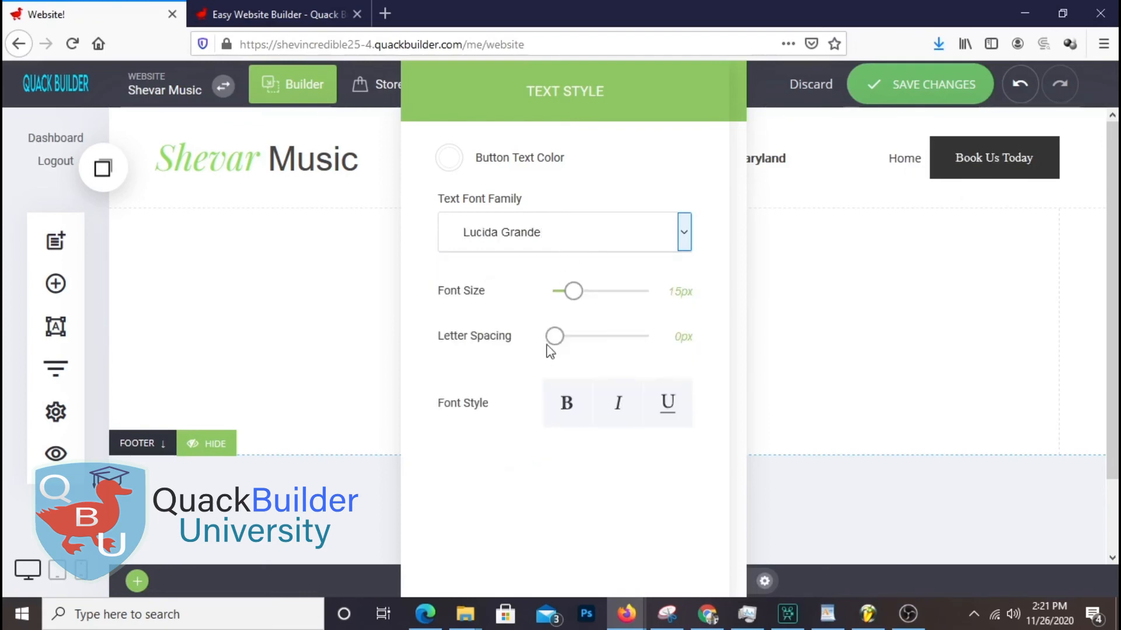
{"action": "left_click", "coordinate": [564, 242]}
{"action": "left_click", "coordinate": [528, 493]}
{"action": "left_click", "coordinate": [550, 244]}
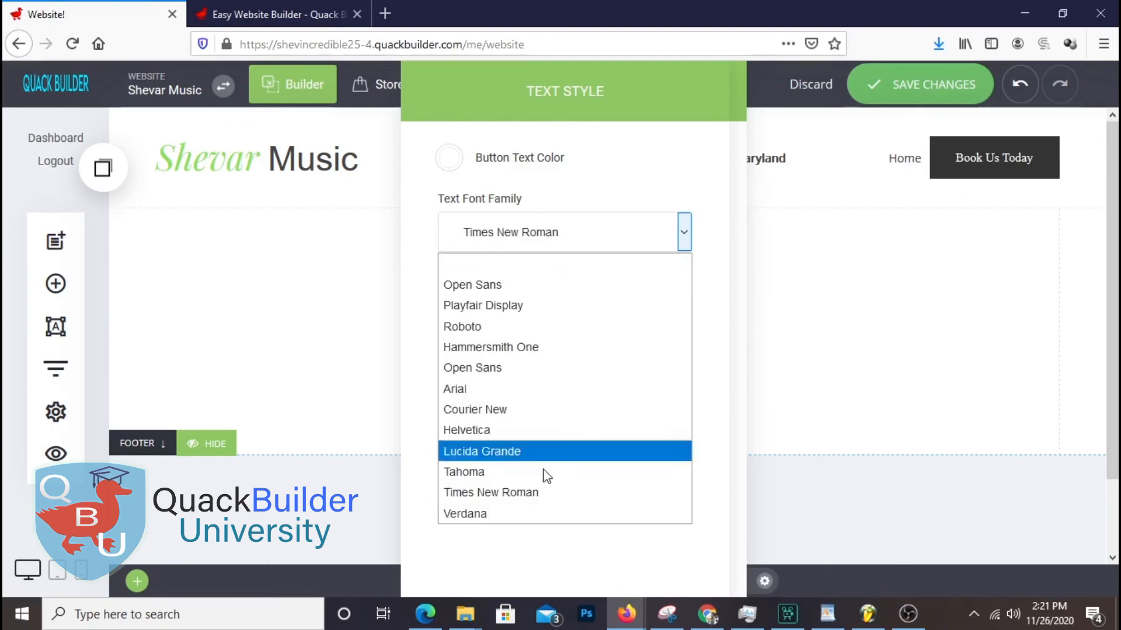
{"action": "left_click", "coordinate": [530, 514]}
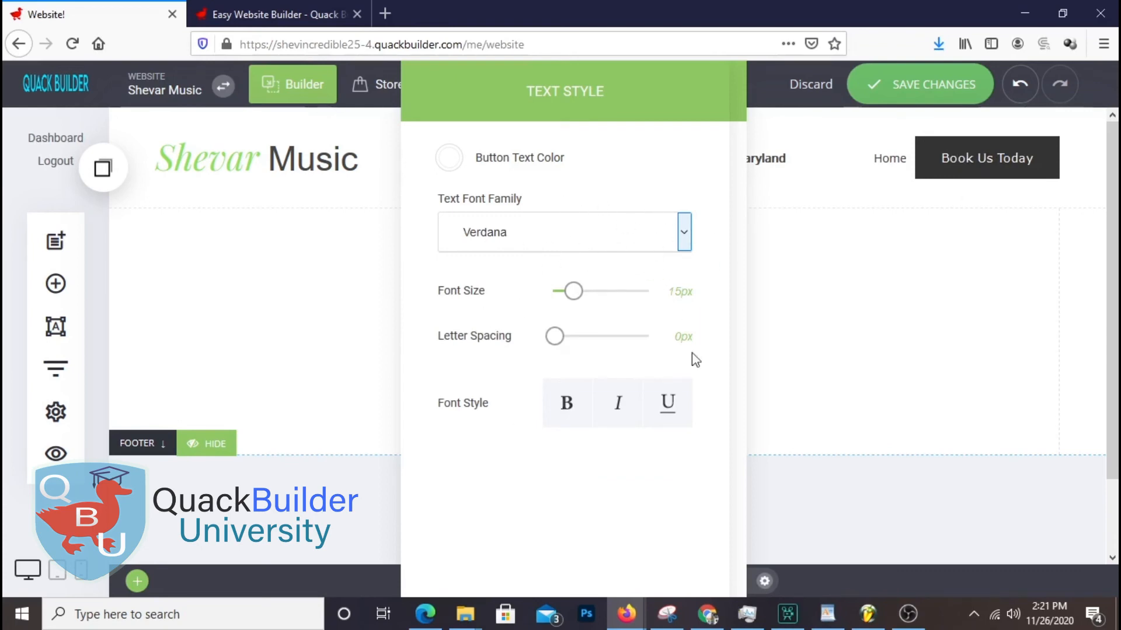
{"action": "left_click", "coordinate": [846, 343]}
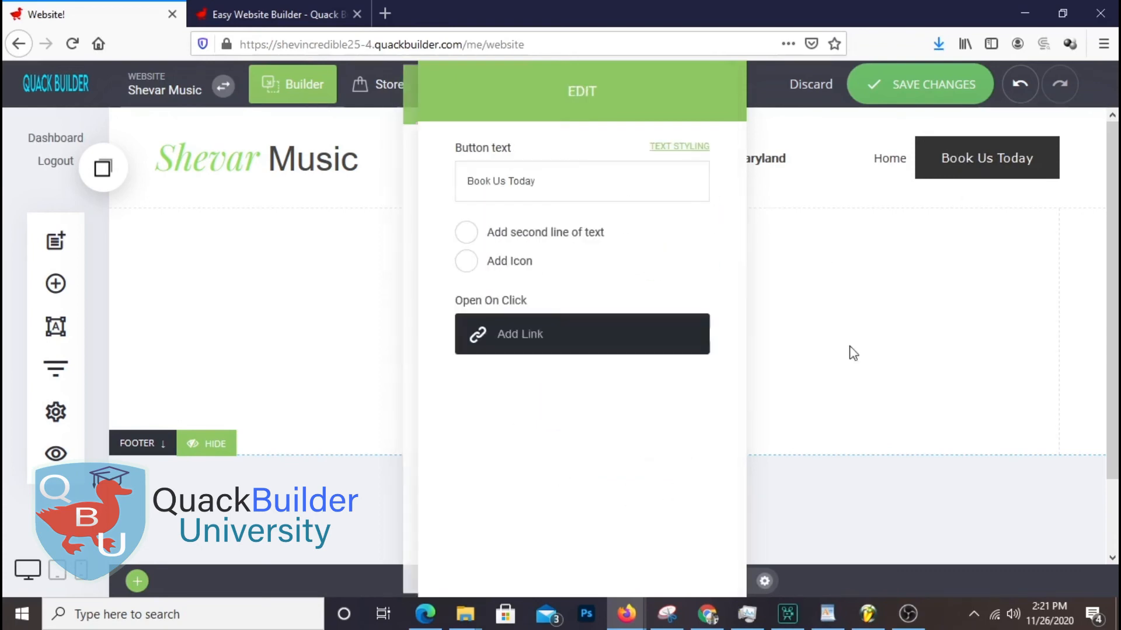
Close the button settings, stay on the page, and save the site
{"action": "left_click", "coordinate": [848, 277]}
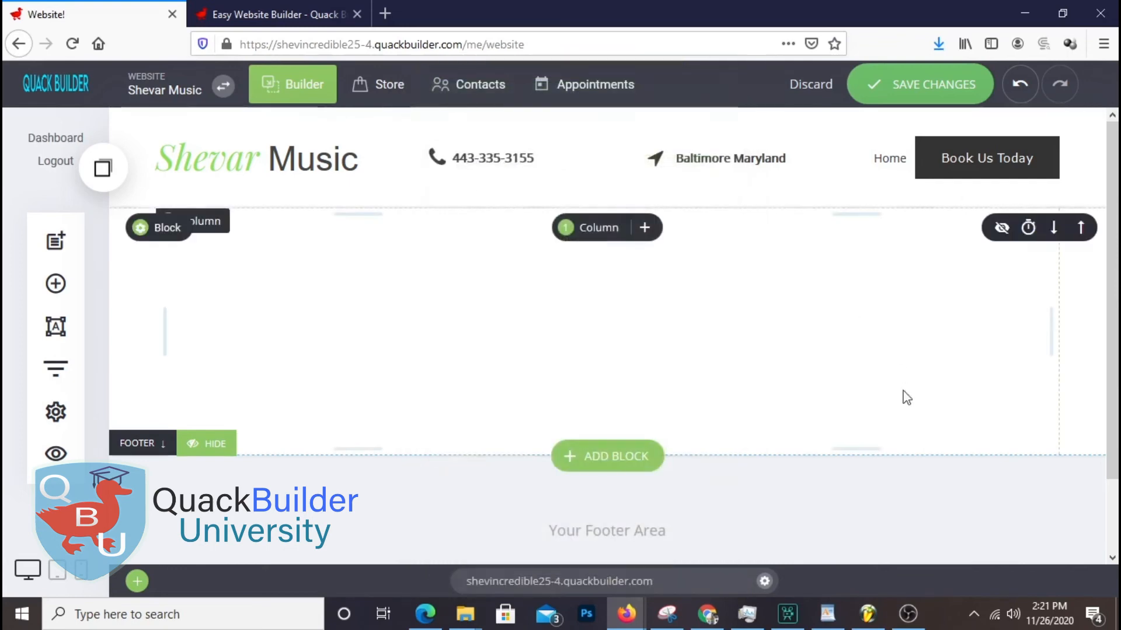
{"action": "left_click", "coordinate": [999, 167]}
{"action": "left_click", "coordinate": [737, 293]}
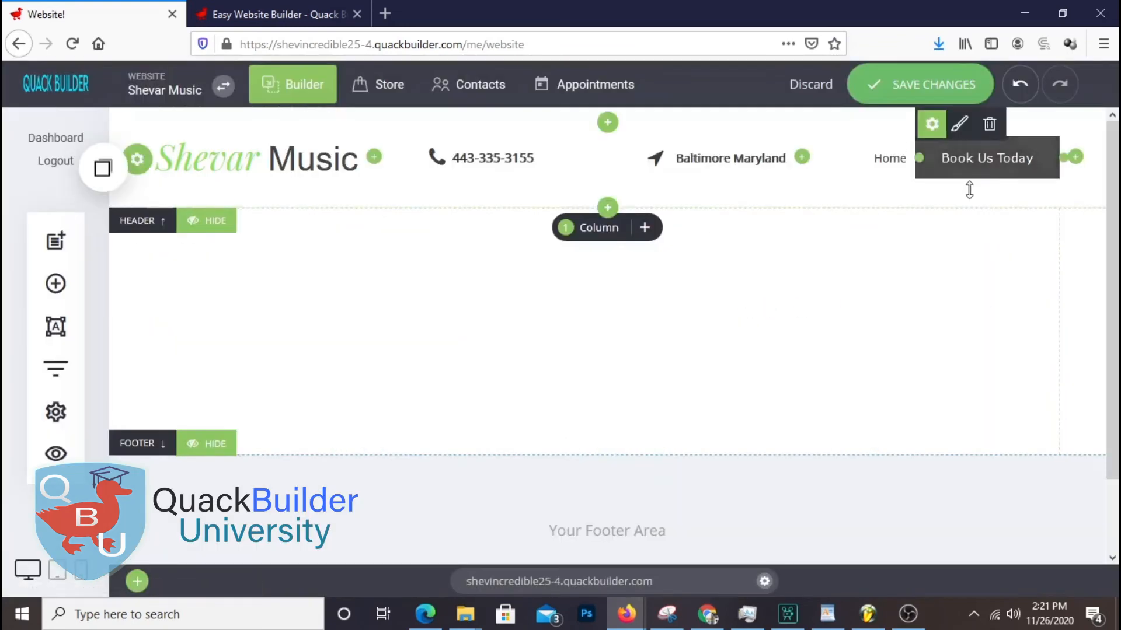
{"action": "left_click", "coordinate": [935, 89]}
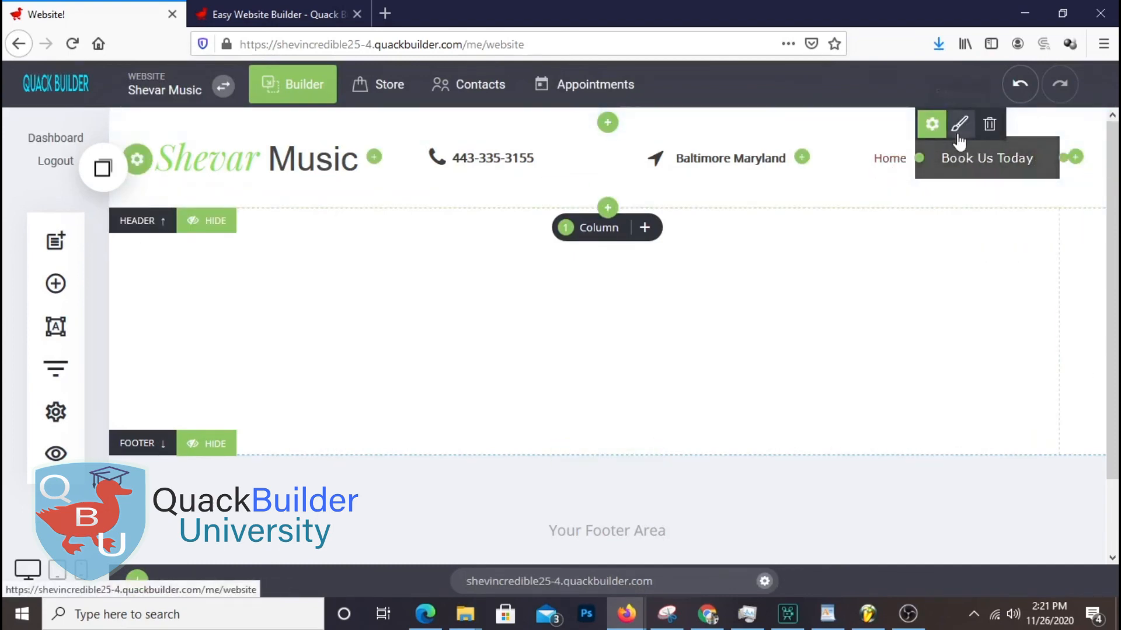
In the button's styling, reduce padding, keep the dark fill, and make the border light green
{"action": "left_click", "coordinate": [960, 125]}
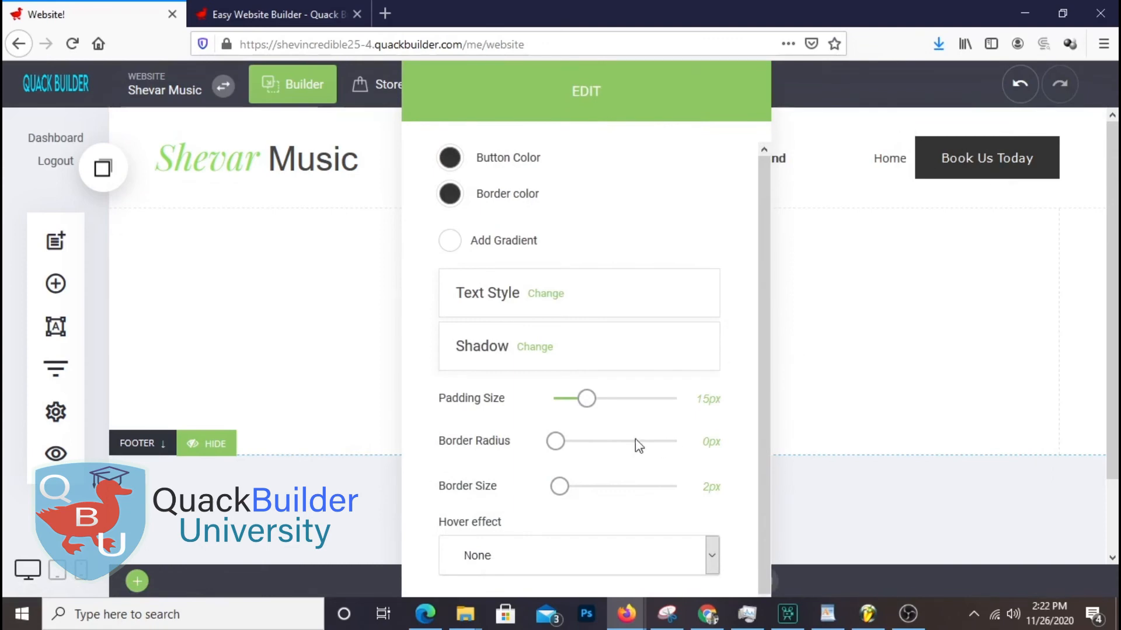
{"action": "left_click_drag", "start_coordinate": [587, 401], "coordinate": [574, 407]}
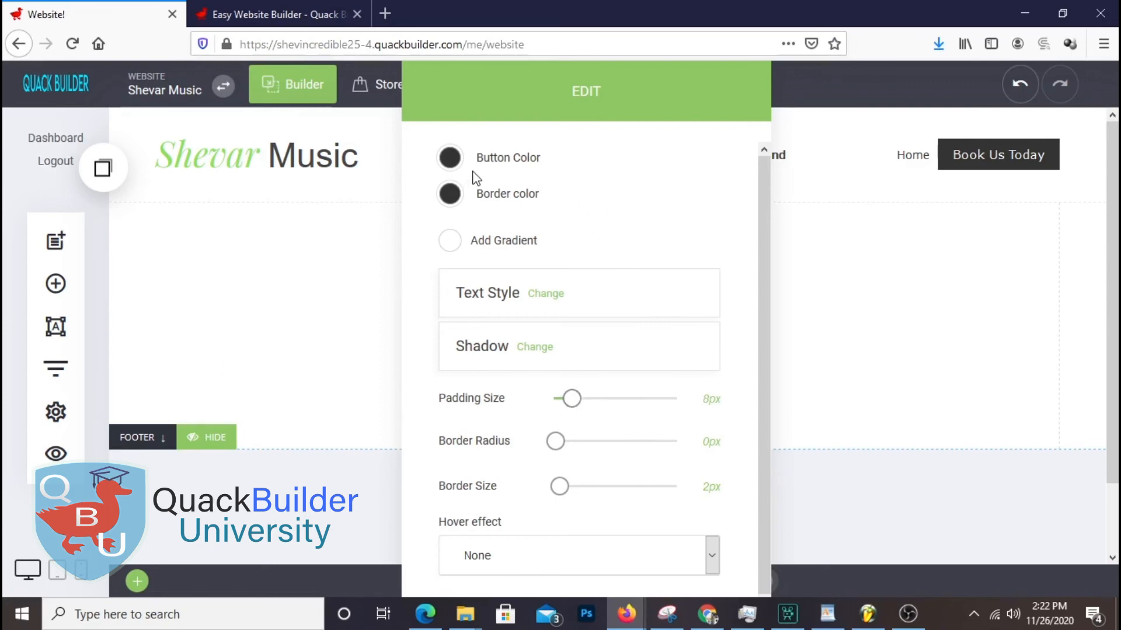
{"action": "left_click", "coordinate": [450, 159]}
{"action": "left_click_drag", "start_coordinate": [456, 253], "coordinate": [444, 296]}
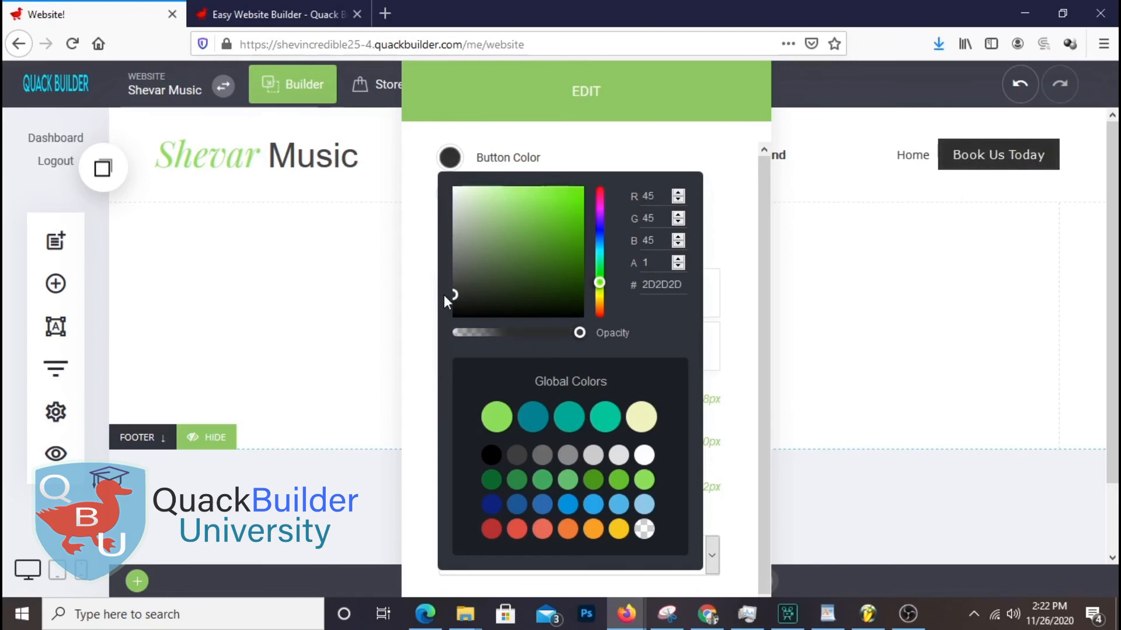
{"action": "left_click", "coordinate": [673, 129]}
{"action": "left_click", "coordinate": [449, 193]}
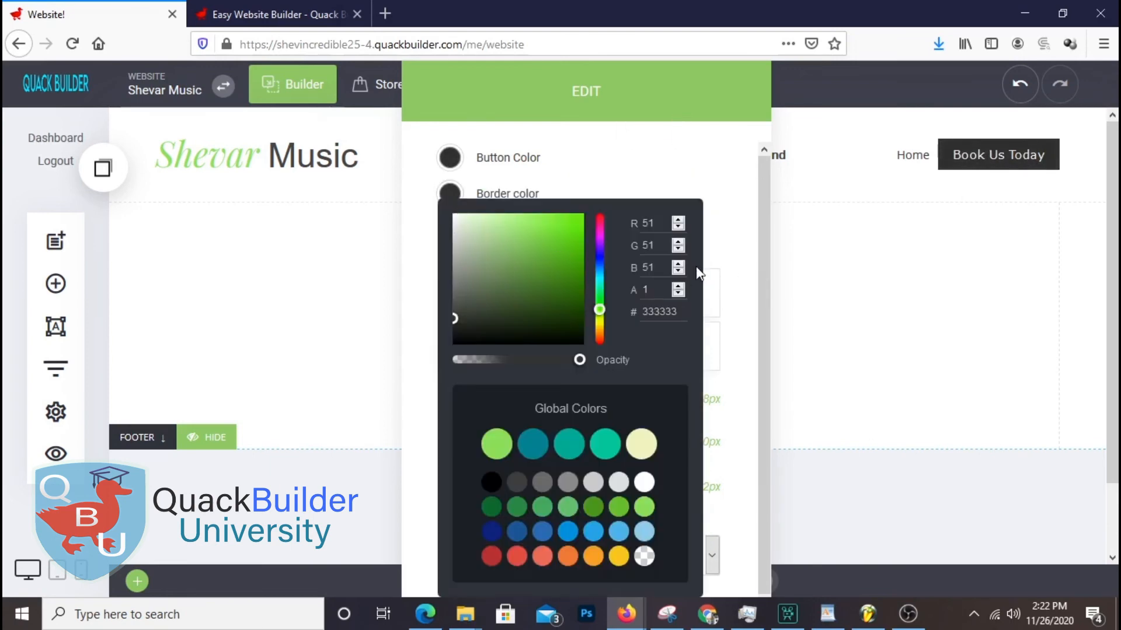
{"action": "left_click_drag", "start_coordinate": [449, 320], "coordinate": [505, 239]}
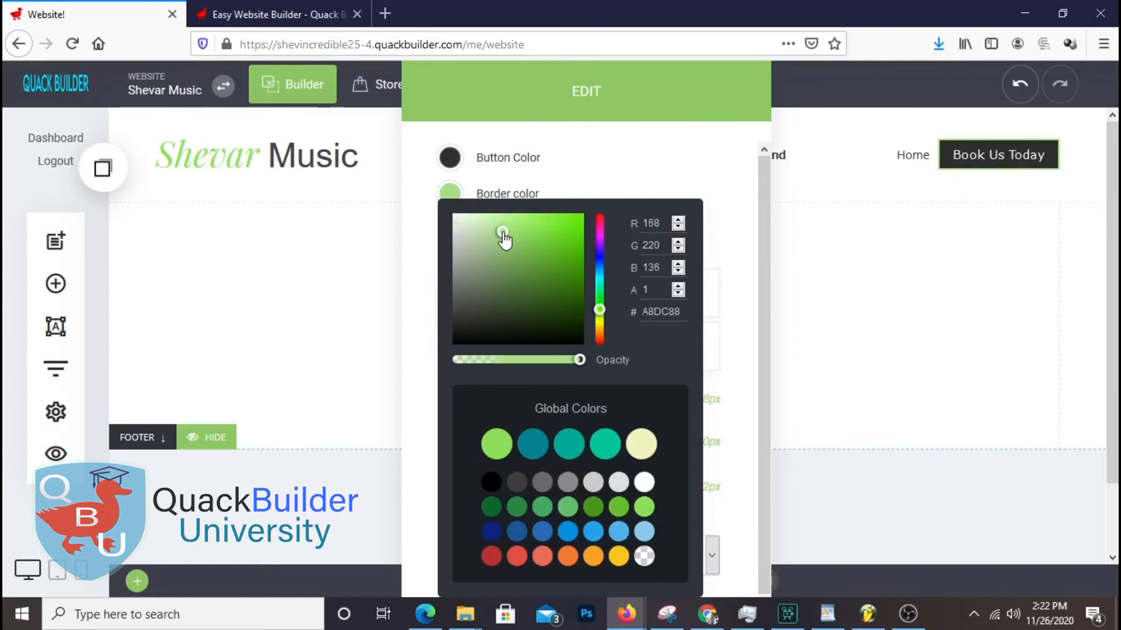
{"action": "left_click", "coordinate": [680, 154]}
Adjust the fill colour's transparency, set the button padding to 5px, and close the styling panel
{"action": "left_click", "coordinate": [444, 193]}
{"action": "left_click", "coordinate": [542, 149]}
{"action": "left_click", "coordinate": [450, 158]}
{"action": "mouse_move", "coordinate": [578, 333]}
{"action": "left_mouse_down"}
{"action": "mouse_move", "coordinate": [478, 334]}
{"action": "mouse_move", "coordinate": [589, 337]}
{"action": "left_mouse_up"}
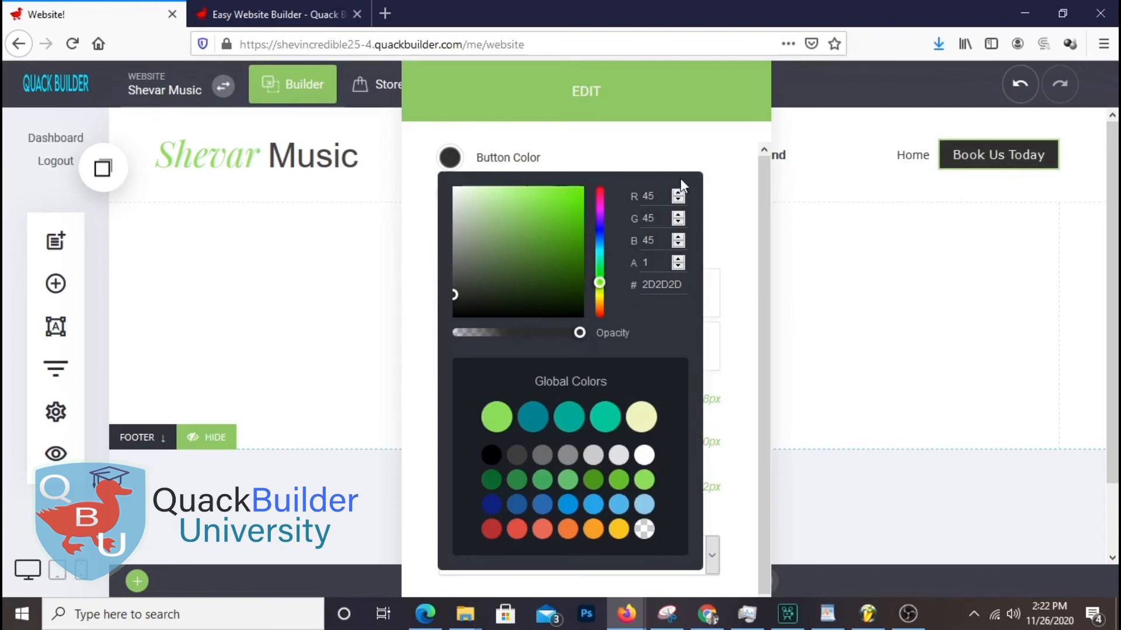
{"action": "left_click", "coordinate": [713, 238]}
{"action": "left_click_drag", "start_coordinate": [571, 400], "coordinate": [563, 403]}
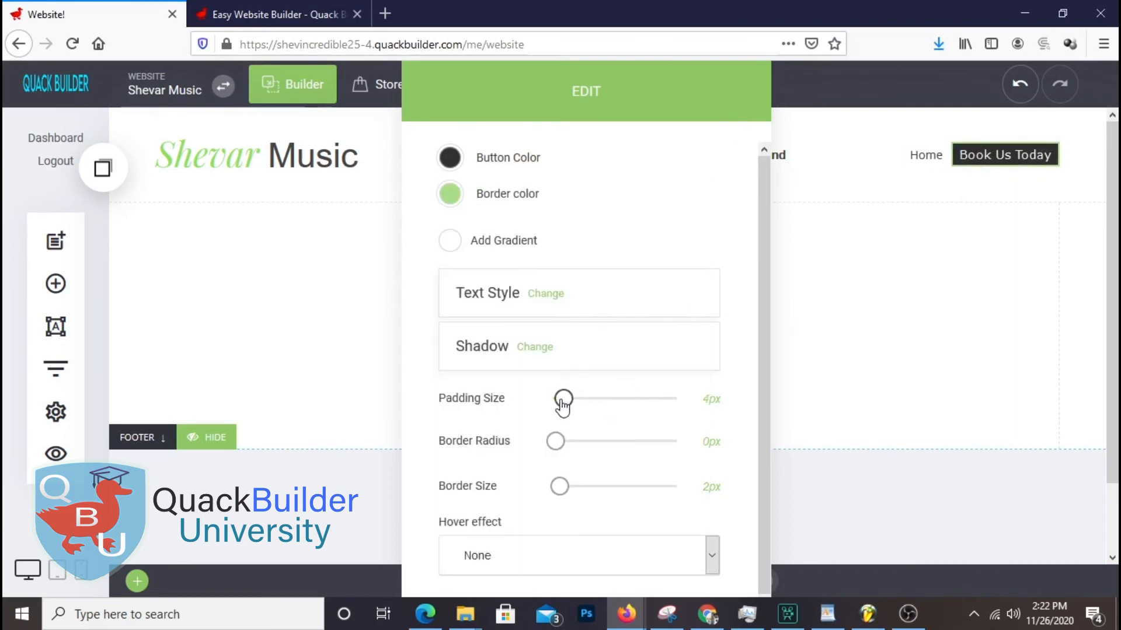
{"action": "left_click_drag", "start_coordinate": [563, 404], "coordinate": [567, 401]}
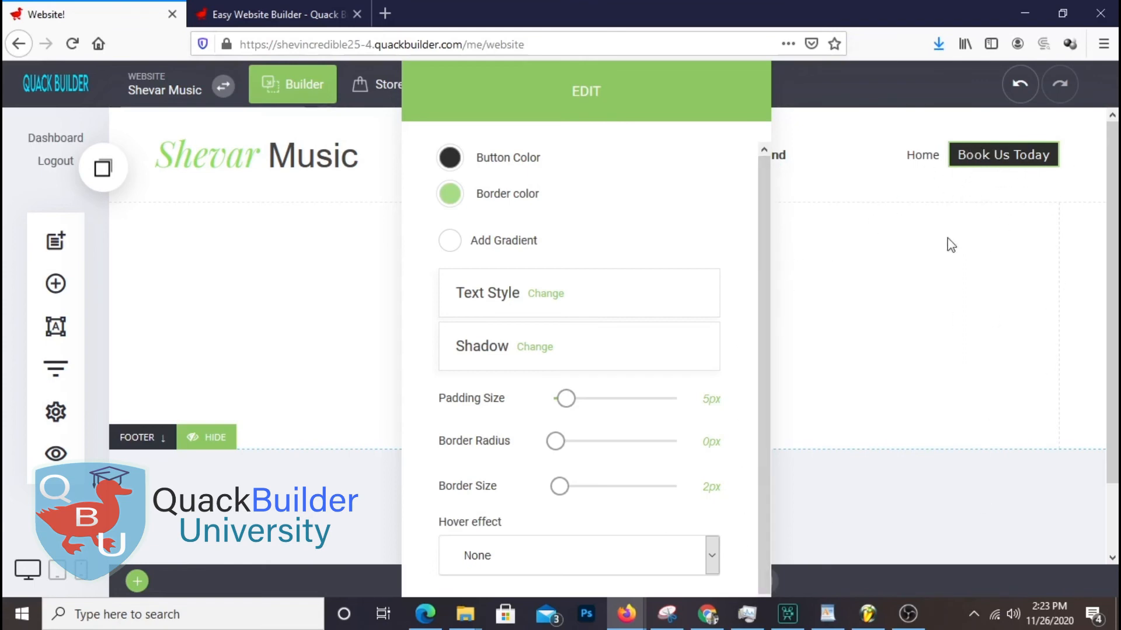
{"action": "left_click", "coordinate": [844, 184]}
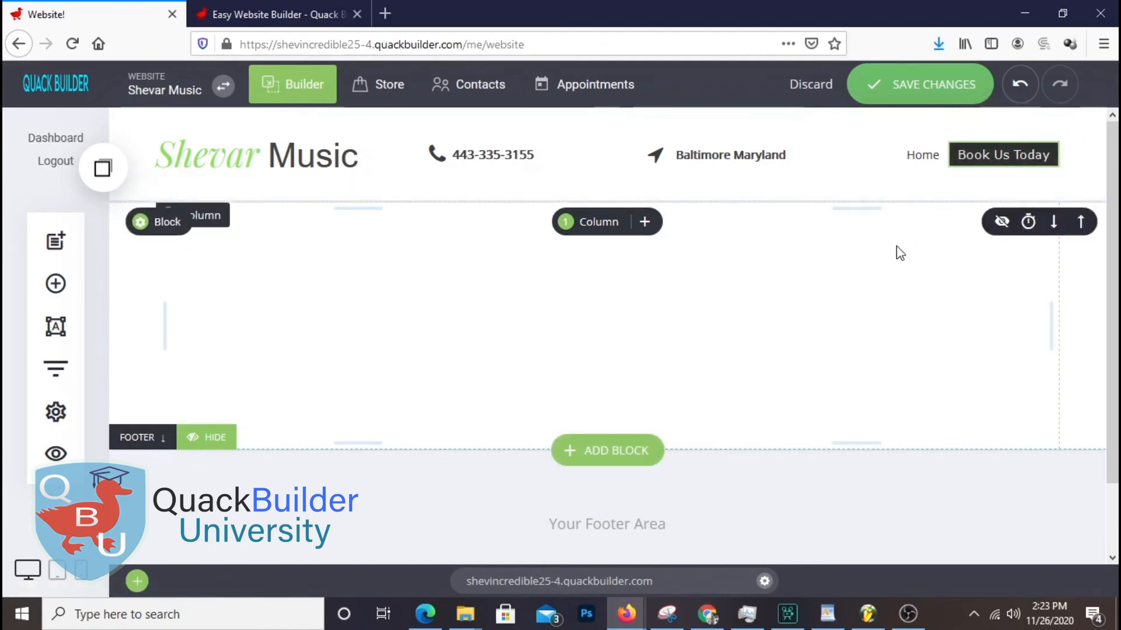
Save, delete the Home menu link with confirmation, and save the site again
{"action": "left_click", "coordinate": [928, 95]}
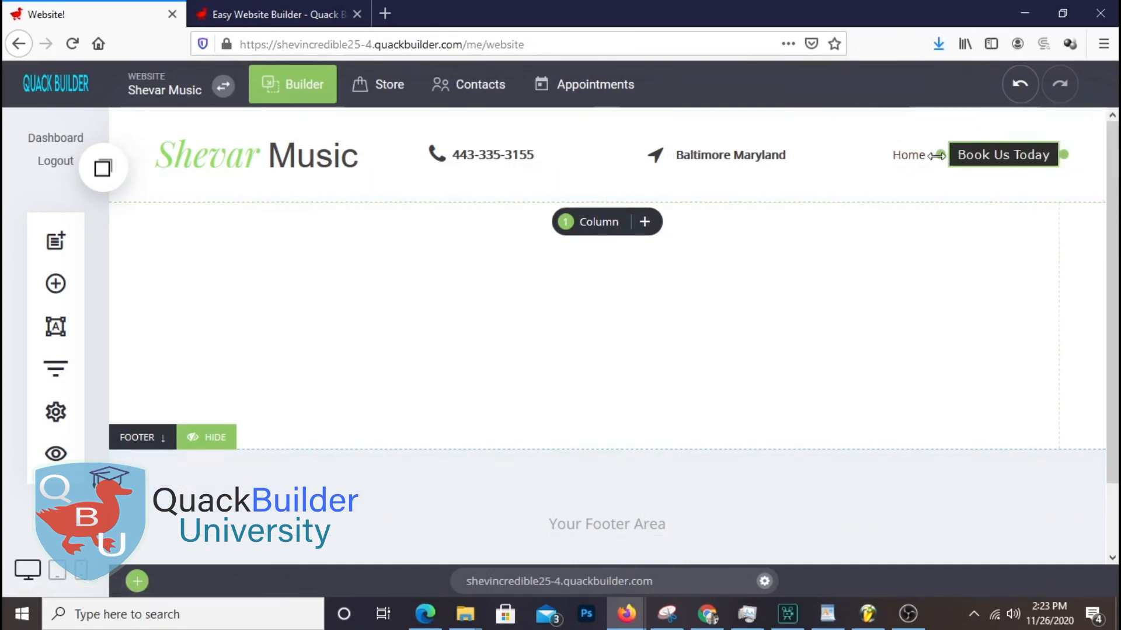
{"action": "left_click", "coordinate": [900, 161]}
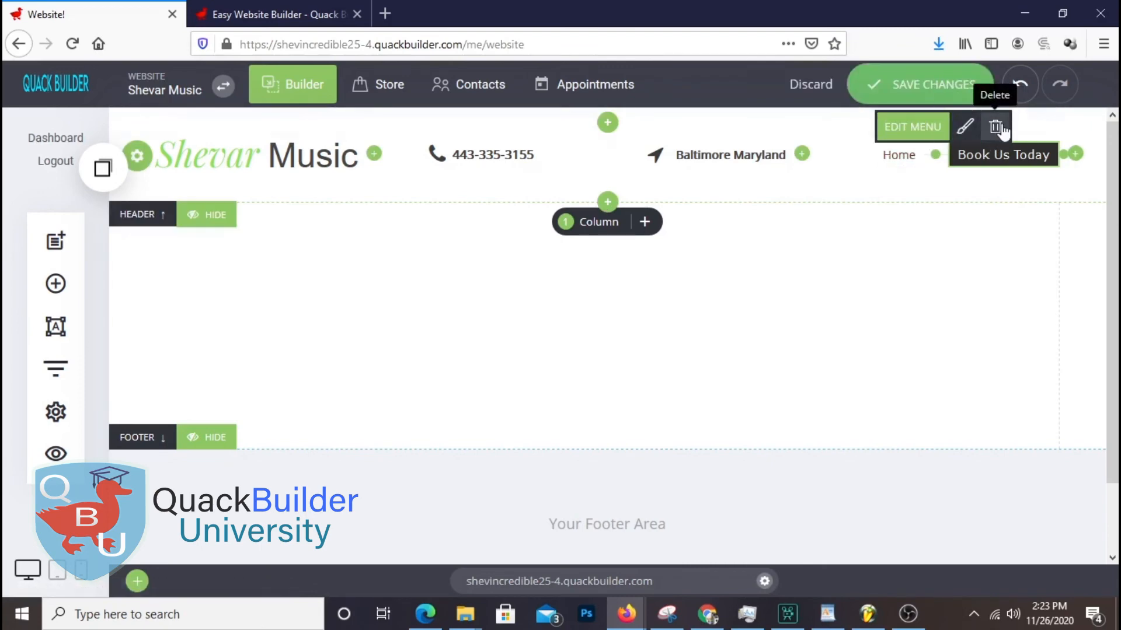
{"action": "left_click", "coordinate": [996, 127]}
{"action": "left_click", "coordinate": [647, 367]}
{"action": "left_click", "coordinate": [912, 82]}
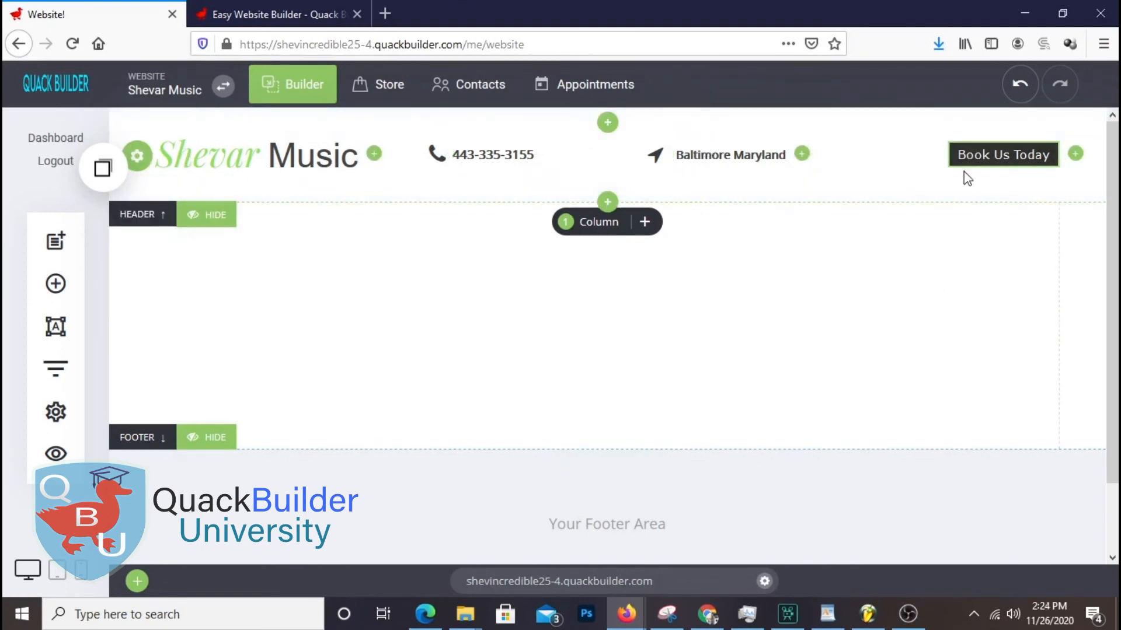
{"action": "mouse_move", "coordinate": [978, 169]}
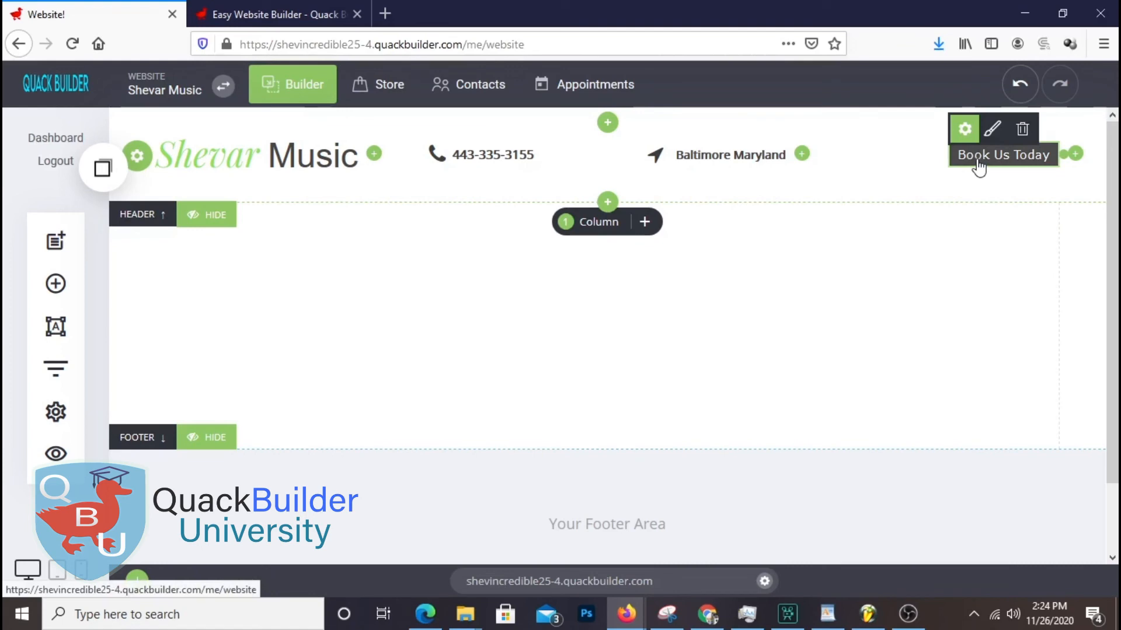
Add a second header row and give the header a fully opaque black background
{"action": "left_click", "coordinate": [608, 201]}
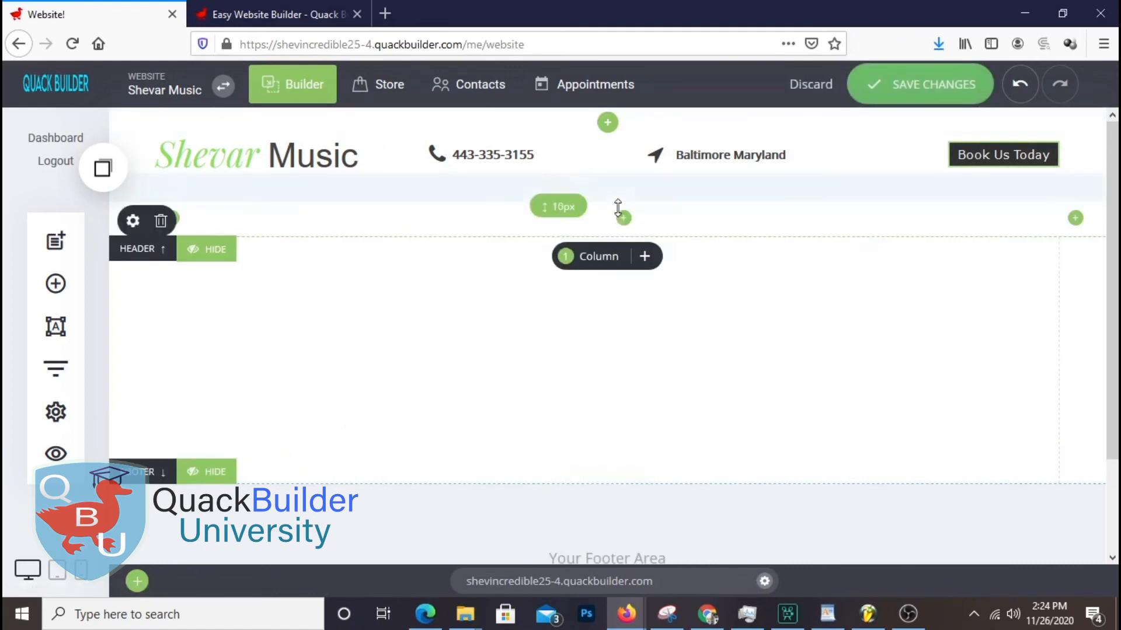
{"action": "left_click_drag", "start_coordinate": [589, 186], "coordinate": [583, 170]}
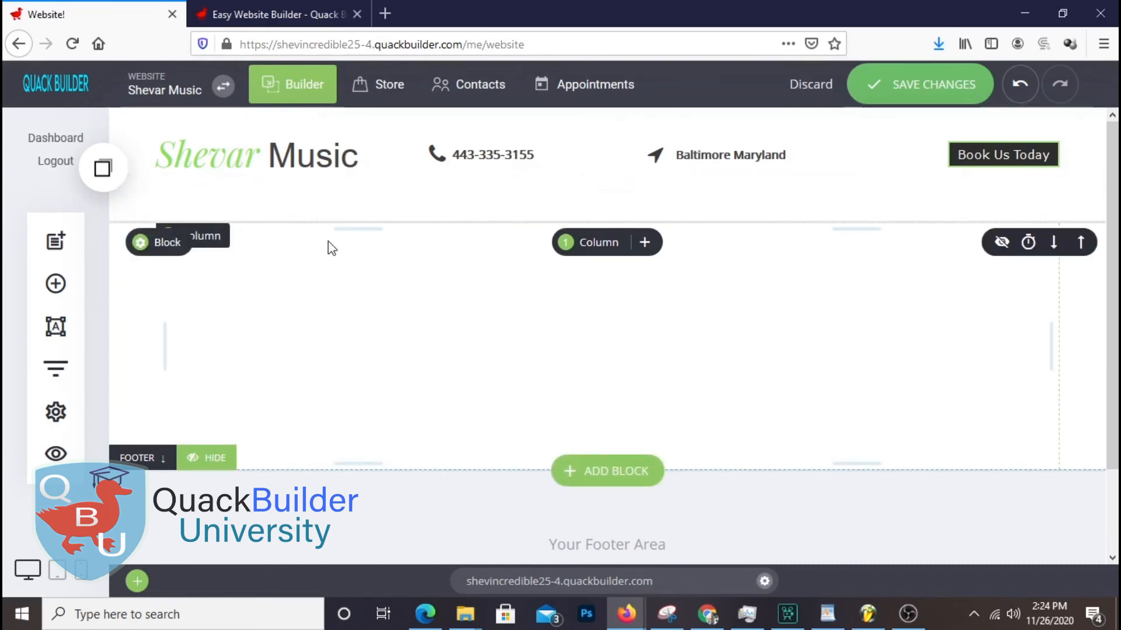
{"action": "left_click", "coordinate": [133, 208]}
{"action": "left_click_drag", "start_coordinate": [553, 147], "coordinate": [793, 325]}
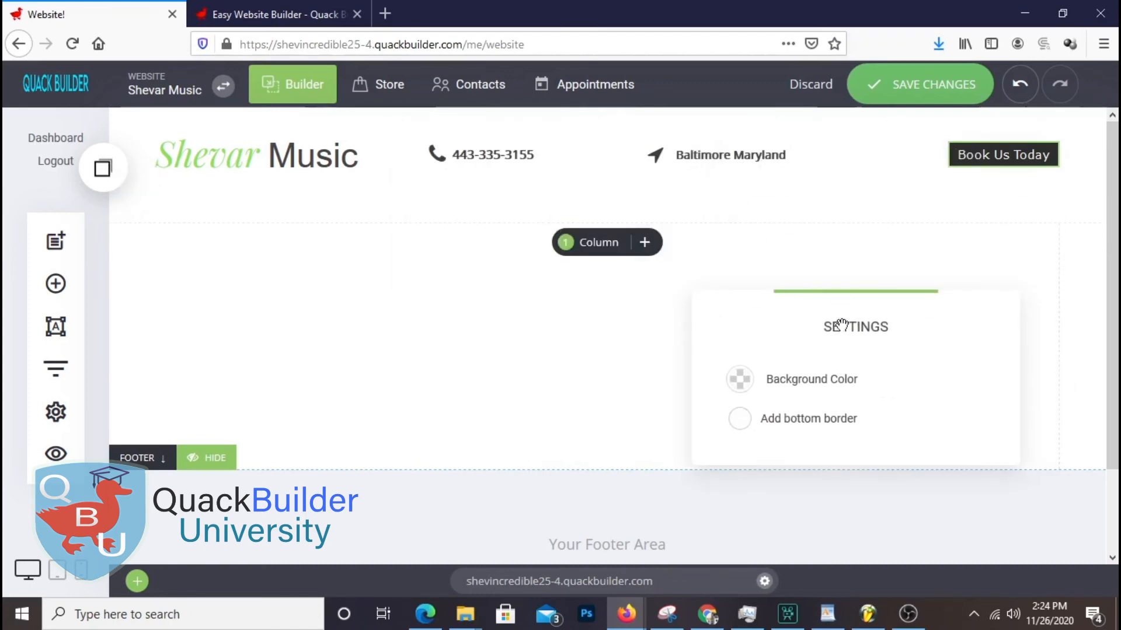
{"action": "left_click", "coordinate": [744, 354]}
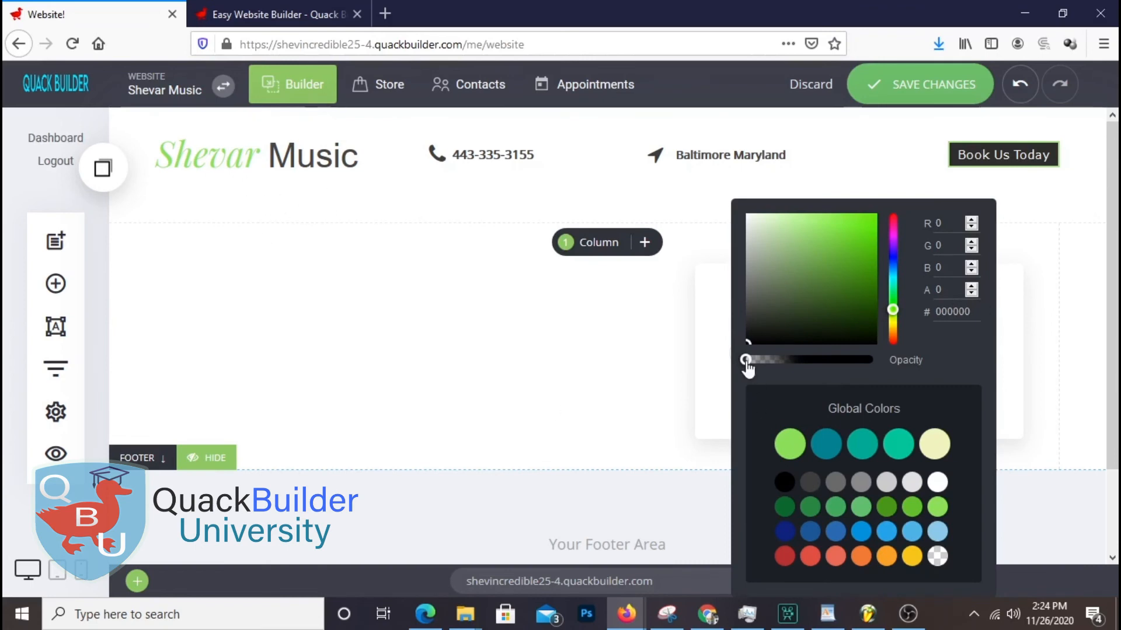
{"action": "left_click_drag", "start_coordinate": [746, 360], "coordinate": [919, 381]}
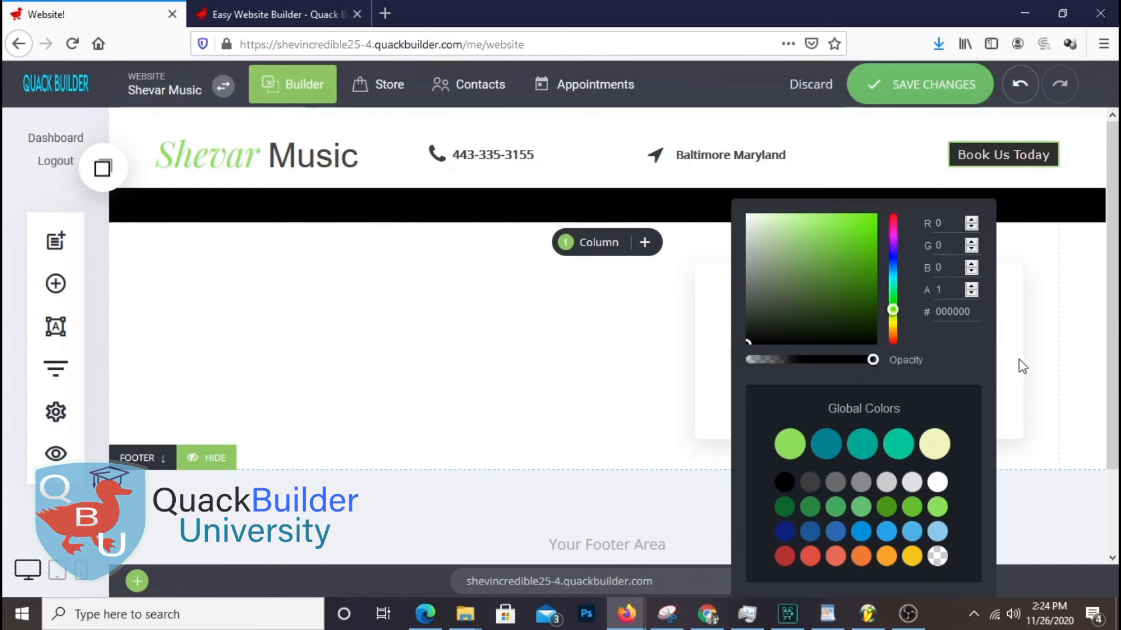
{"action": "left_click", "coordinate": [513, 333]}
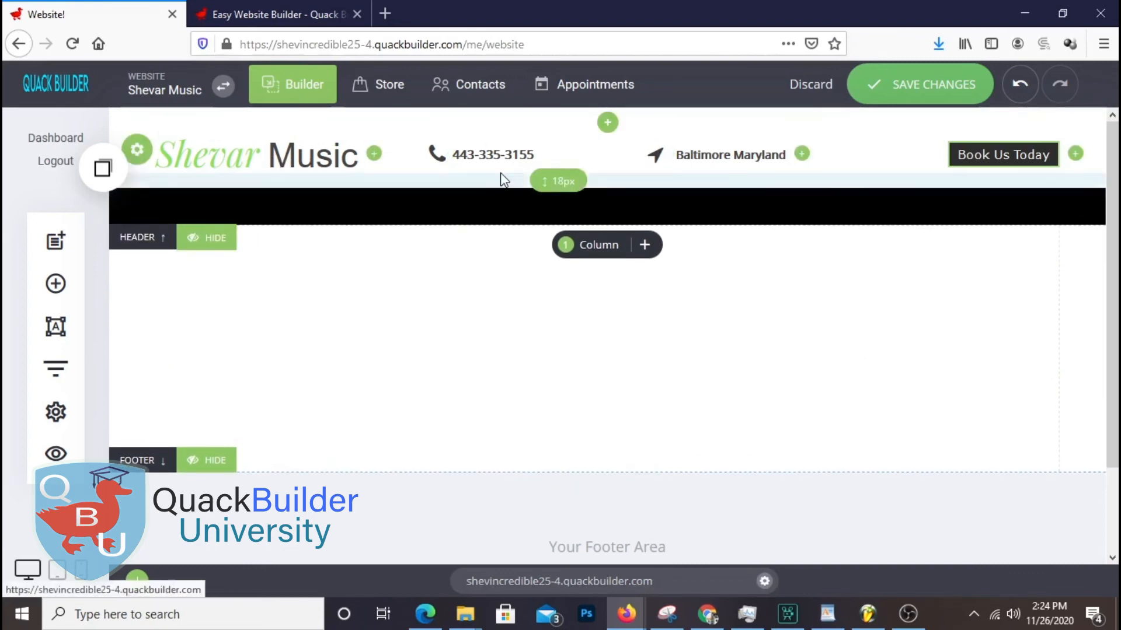
Set the header's bottom padding to 8px and save the changes
{"action": "mouse_move", "coordinate": [472, 220]}
{"action": "left_mouse_down"}
{"action": "mouse_move", "coordinate": [466, 385]}
{"action": "mouse_move", "coordinate": [478, 208]}
{"action": "mouse_move", "coordinate": [482, 231]}
{"action": "left_mouse_up"}
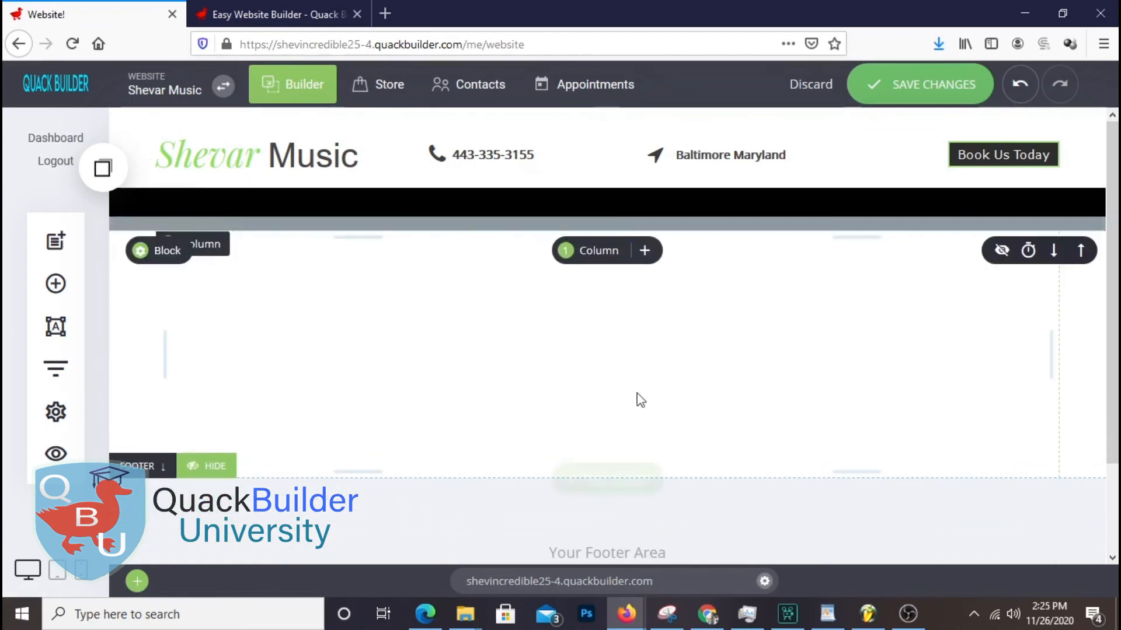
{"action": "left_click", "coordinate": [937, 84]}
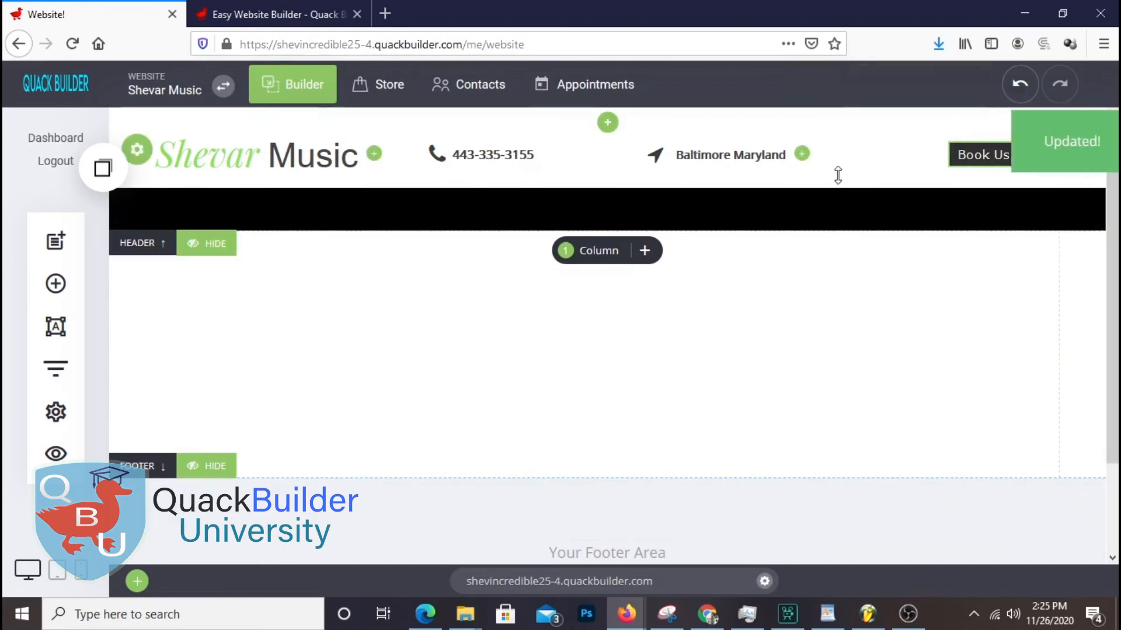
{"action": "mouse_move", "coordinate": [828, 175]}
{"action": "left_mouse_down"}
{"action": "mouse_move", "coordinate": [833, 156]}
{"action": "mouse_move", "coordinate": [819, 175]}
{"action": "left_mouse_up"}
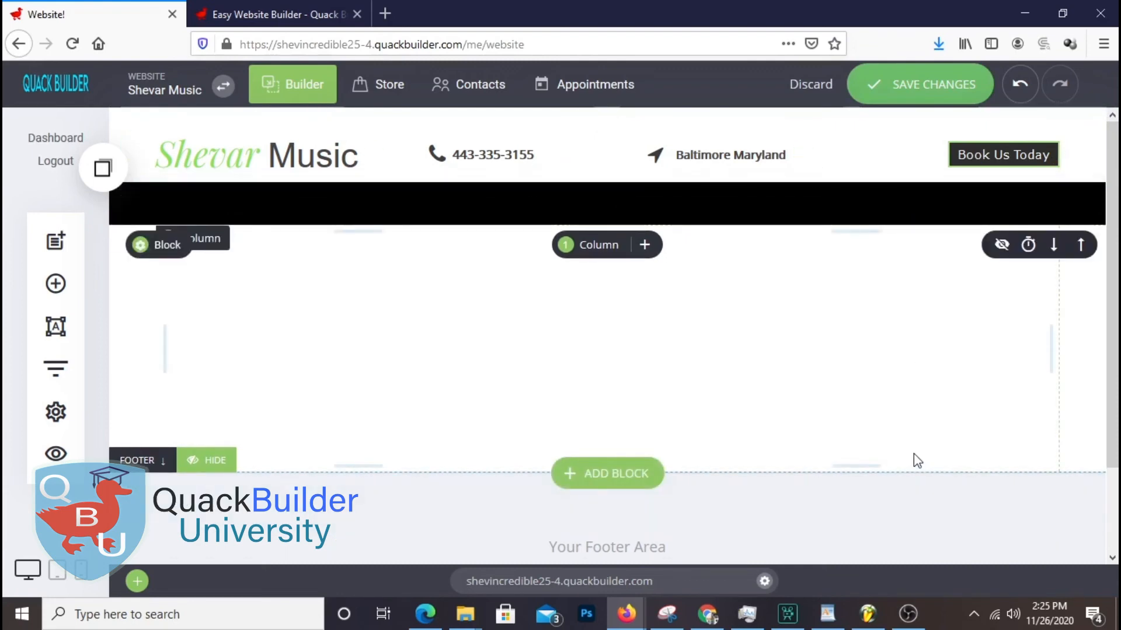
{"action": "left_click", "coordinate": [934, 86]}
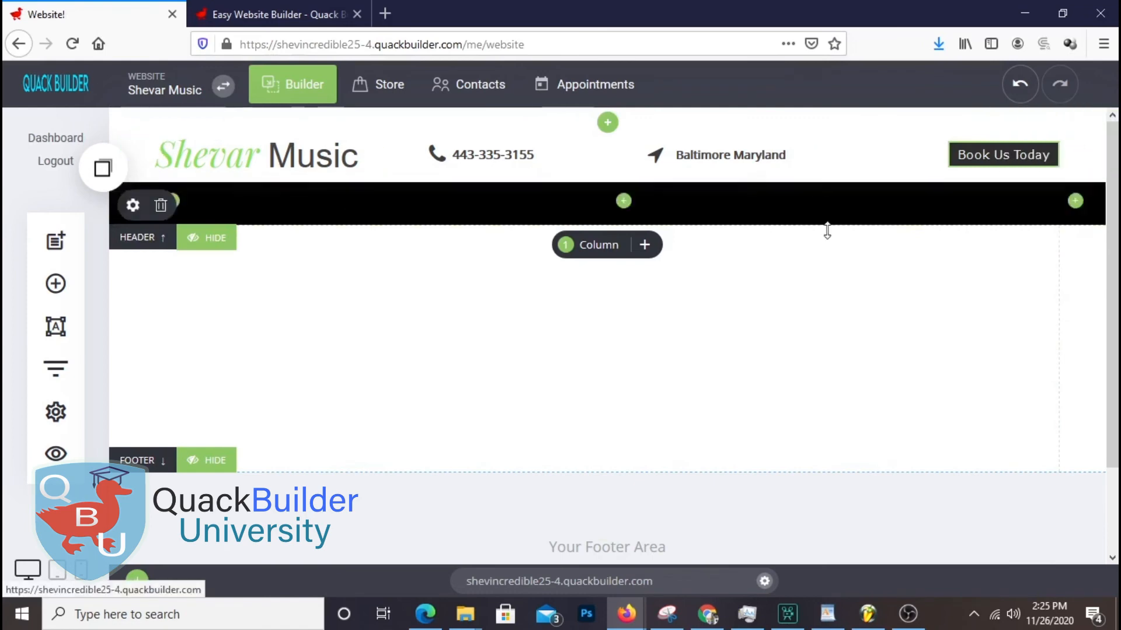
{"action": "scroll", "coordinate": [720, 354], "scroll_direction": "down", "scroll_amount": 2}
{"action": "scroll", "coordinate": [720, 353], "scroll_direction": "up", "scroll_amount": 2}
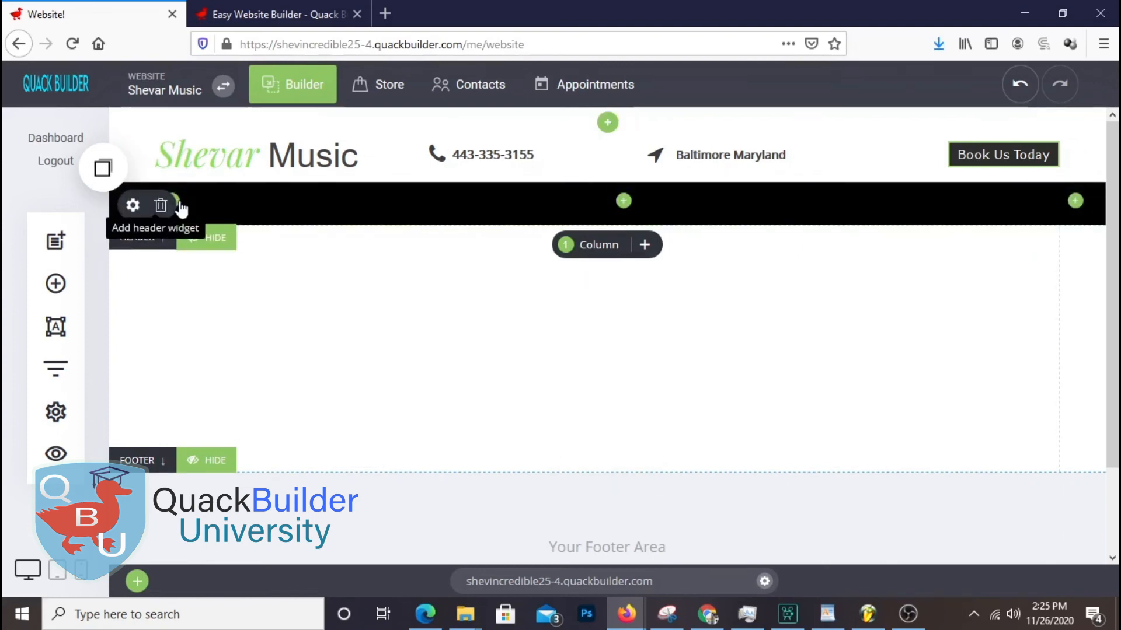
Add a navigation menu to the black header band with a Home item
{"action": "left_click", "coordinate": [179, 204]}
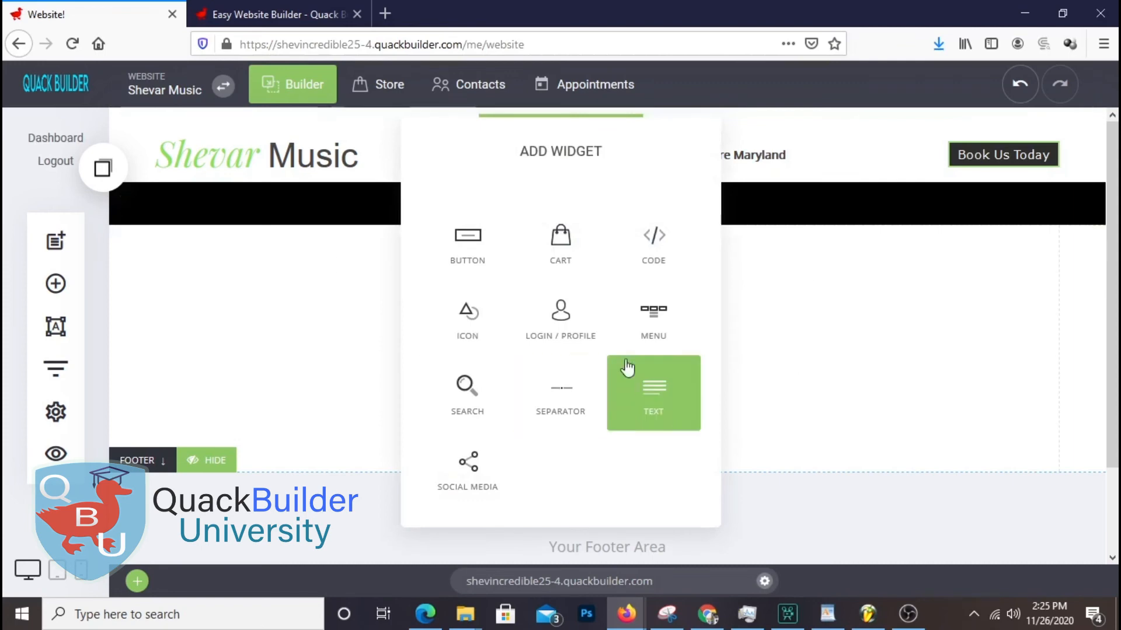
{"action": "left_click", "coordinate": [653, 315]}
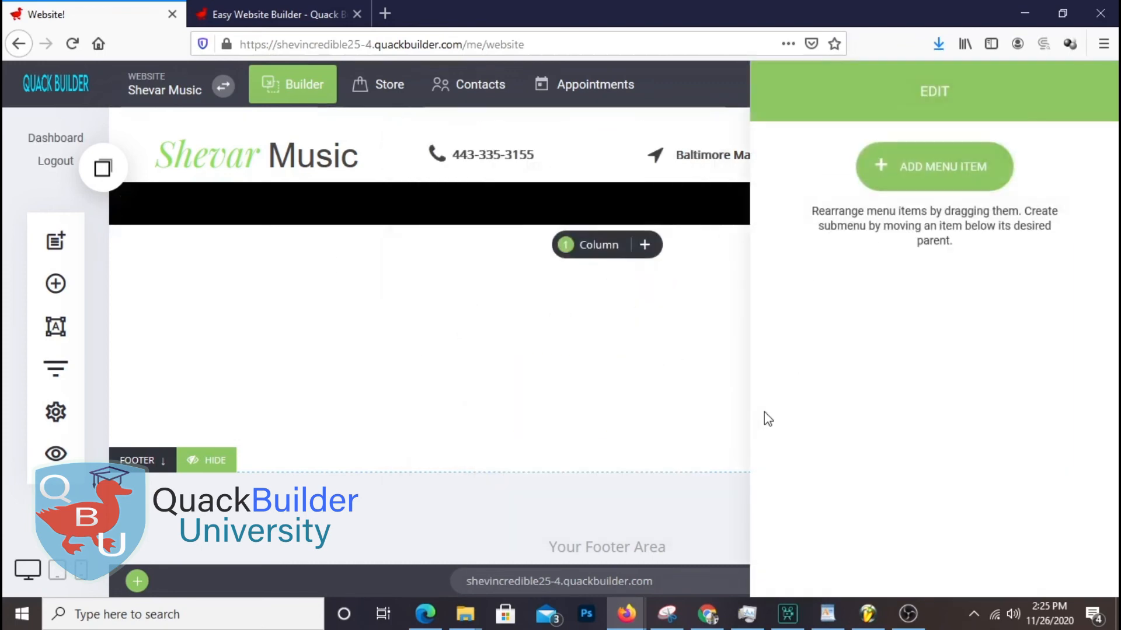
{"action": "left_click", "coordinate": [934, 175]}
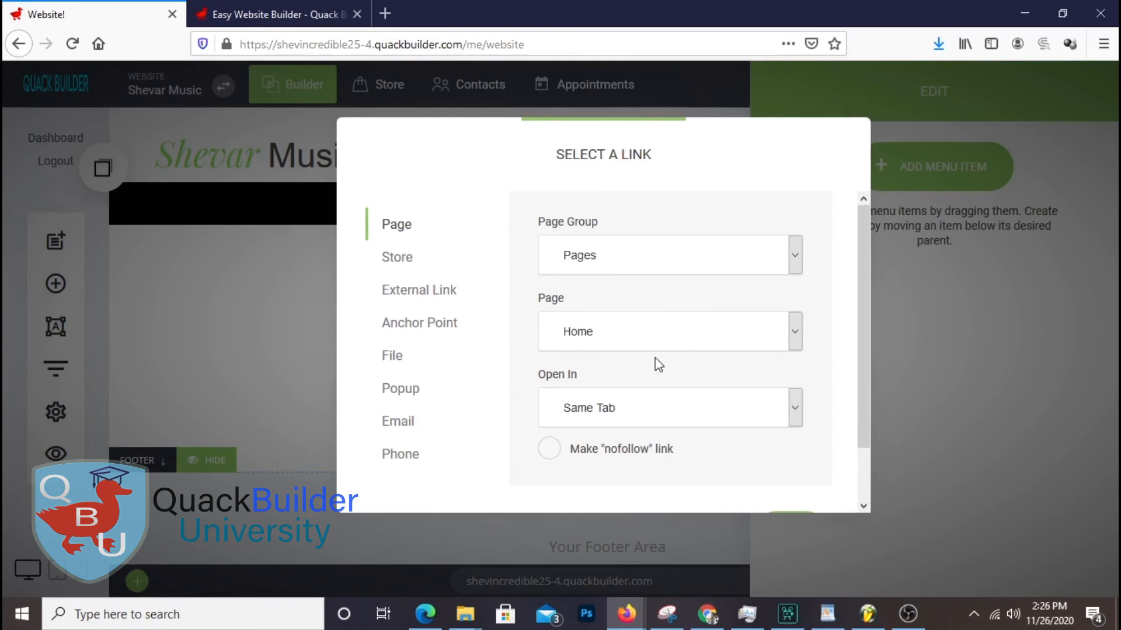
{"action": "scroll", "coordinate": [806, 461], "scroll_direction": "down", "scroll_amount": 1}
{"action": "left_click", "coordinate": [792, 474]}
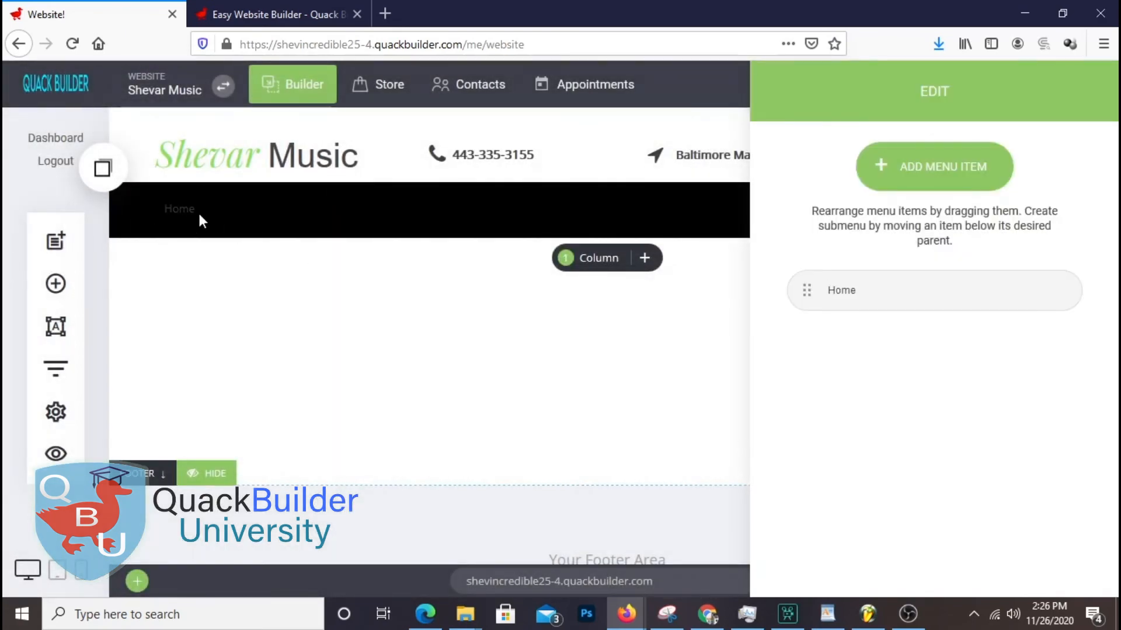
Add a second menu item named About
{"action": "left_click", "coordinate": [969, 173]}
{"action": "scroll", "coordinate": [508, 409], "scroll_direction": "down", "scroll_amount": 2}
{"action": "scroll", "coordinate": [619, 382], "scroll_direction": "up", "scroll_amount": 2}
{"action": "scroll", "coordinate": [768, 474], "scroll_direction": "down", "scroll_amount": 2}
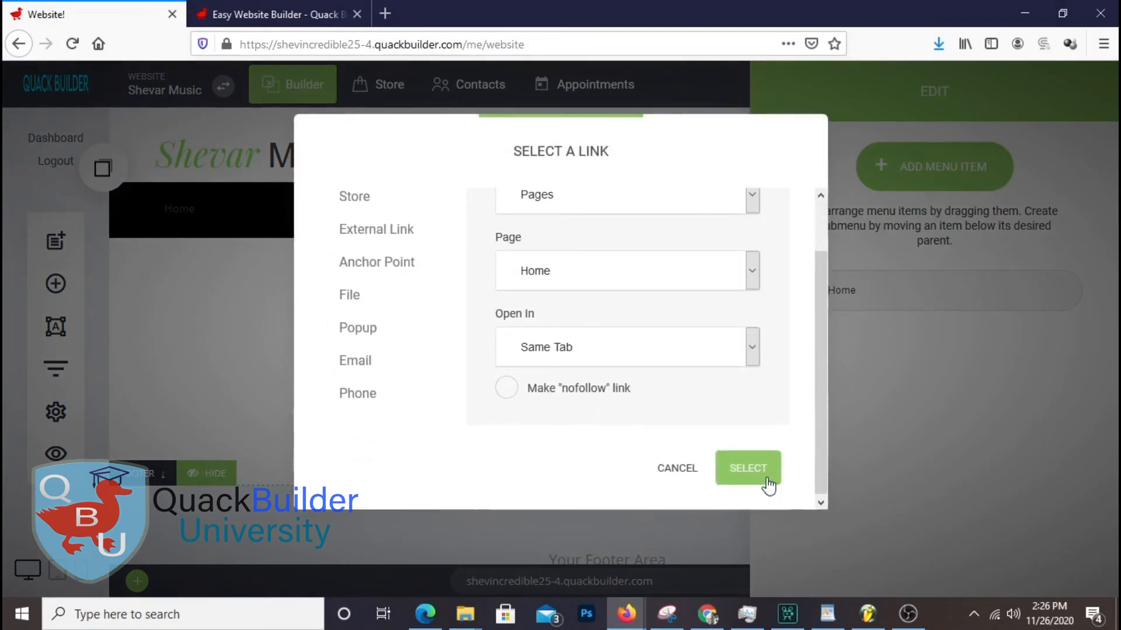
{"action": "left_click", "coordinate": [766, 480]}
{"action": "left_click", "coordinate": [895, 353]}
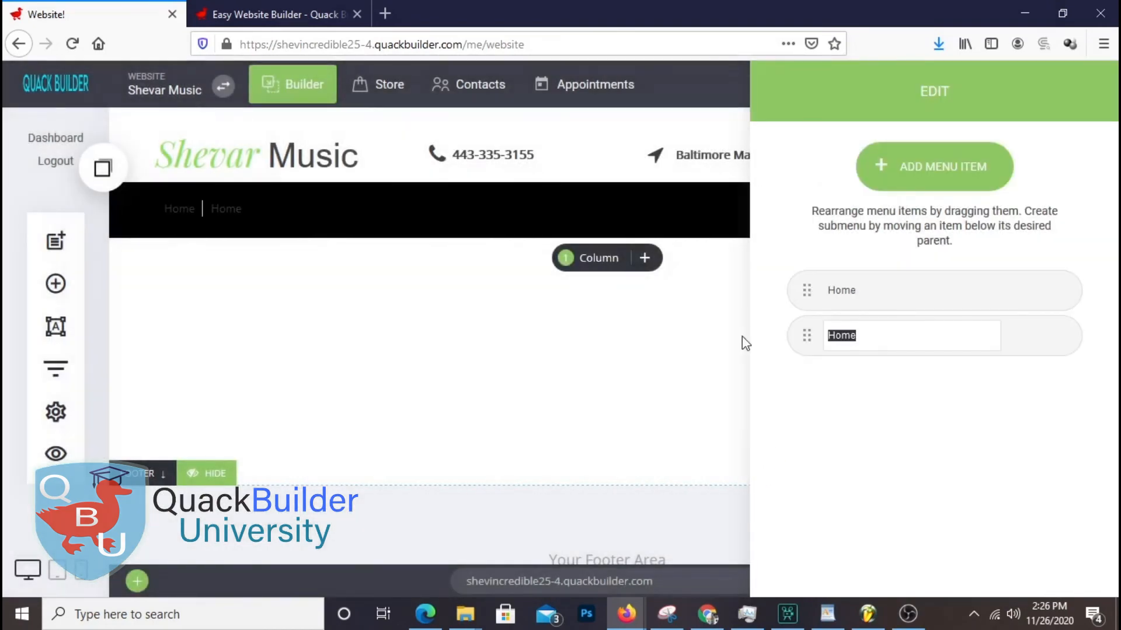
{"action": "type", "text": "About"}
Add a third menu item named Classes
{"action": "left_click", "coordinate": [968, 178]}
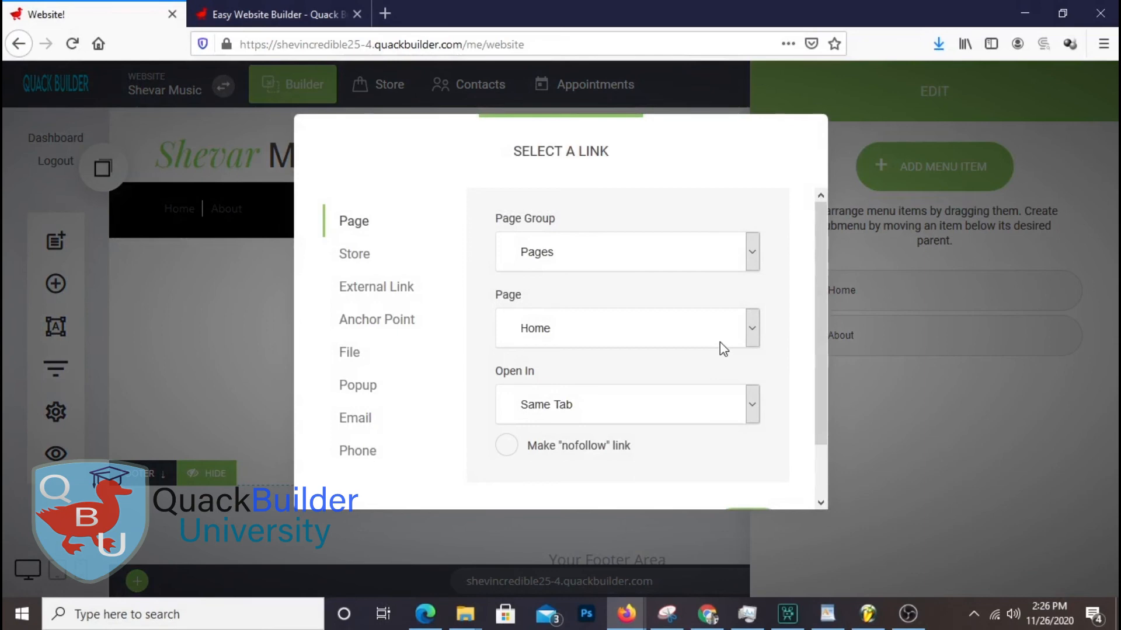
{"action": "scroll", "coordinate": [765, 487], "scroll_direction": "down", "scroll_amount": 2}
{"action": "left_click", "coordinate": [763, 488]}
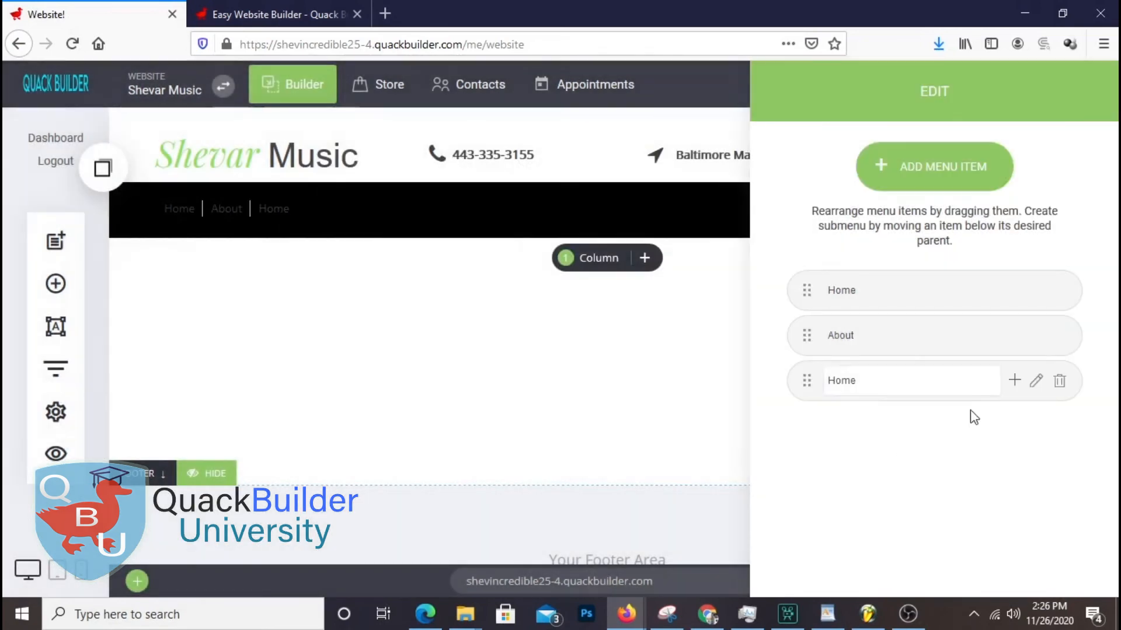
{"action": "left_click", "coordinate": [921, 379]}
{"action": "left_click_drag", "start_coordinate": [920, 378], "coordinate": [815, 400]}
{"action": "type", "text": "Classes"}
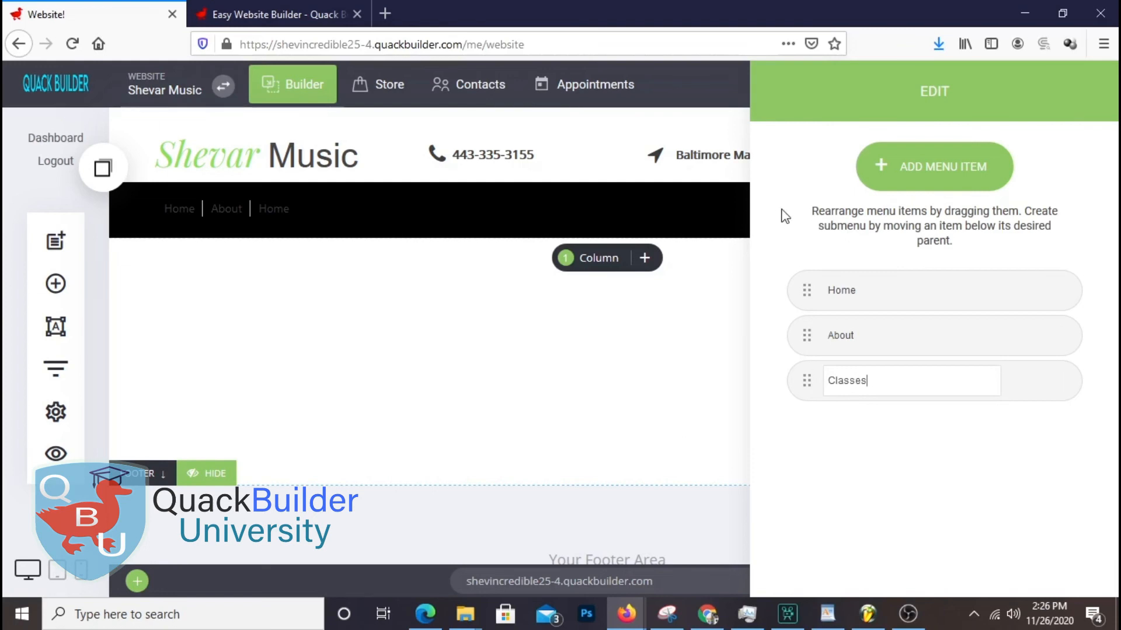
{"action": "left_click", "coordinate": [930, 485]}
Add fourth and fifth menu items named Blog and Teachers
{"action": "left_click", "coordinate": [958, 167]}
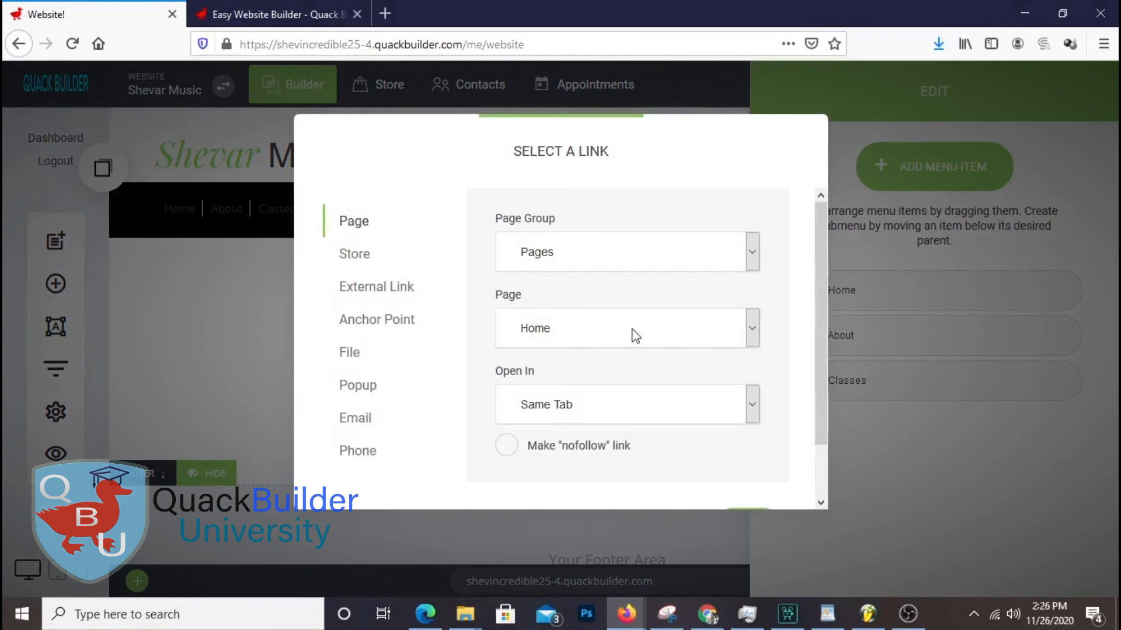
{"action": "scroll", "coordinate": [736, 464], "scroll_direction": "down", "scroll_amount": 2}
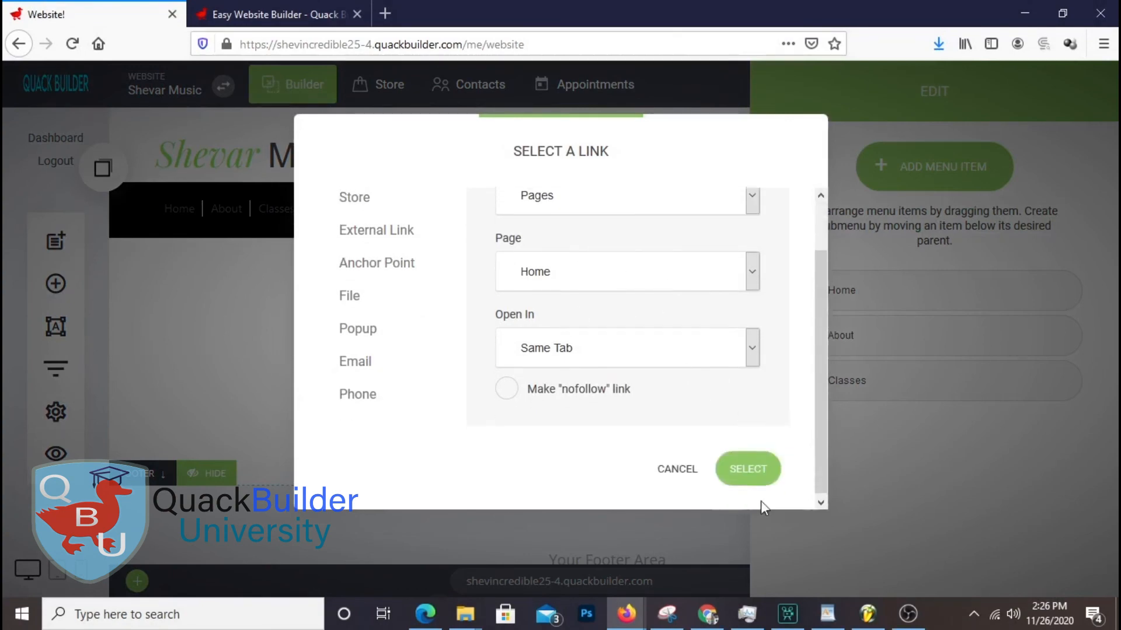
{"action": "left_click", "coordinate": [748, 467]}
{"action": "type", "text": "Blog"}
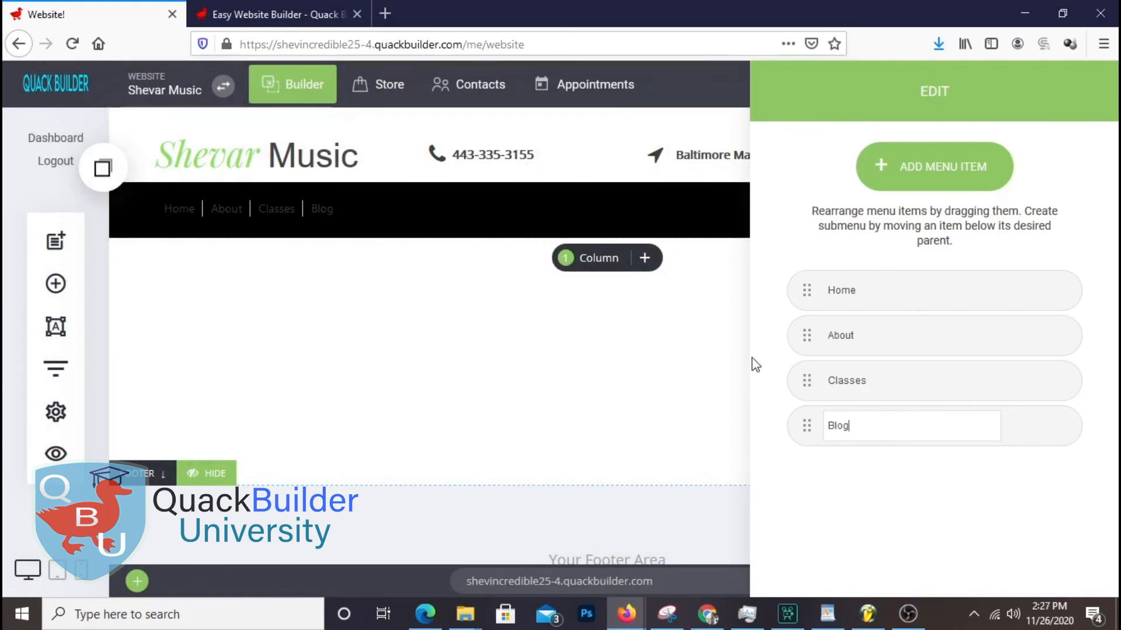
{"action": "left_click", "coordinate": [966, 181]}
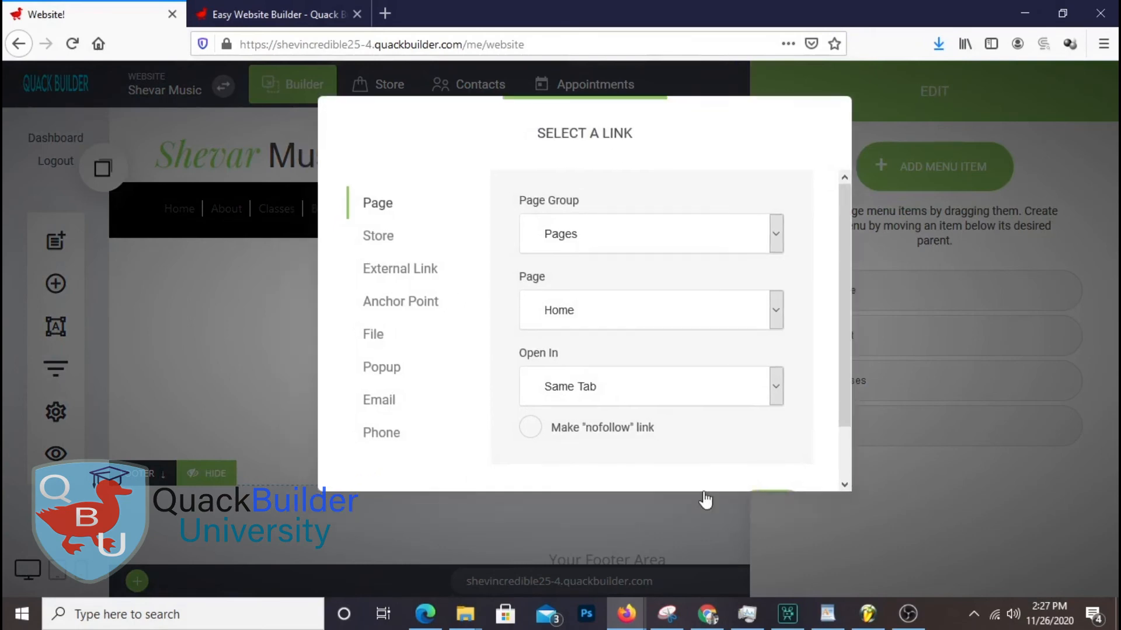
{"action": "scroll", "coordinate": [712, 485], "scroll_direction": "down", "scroll_amount": 2}
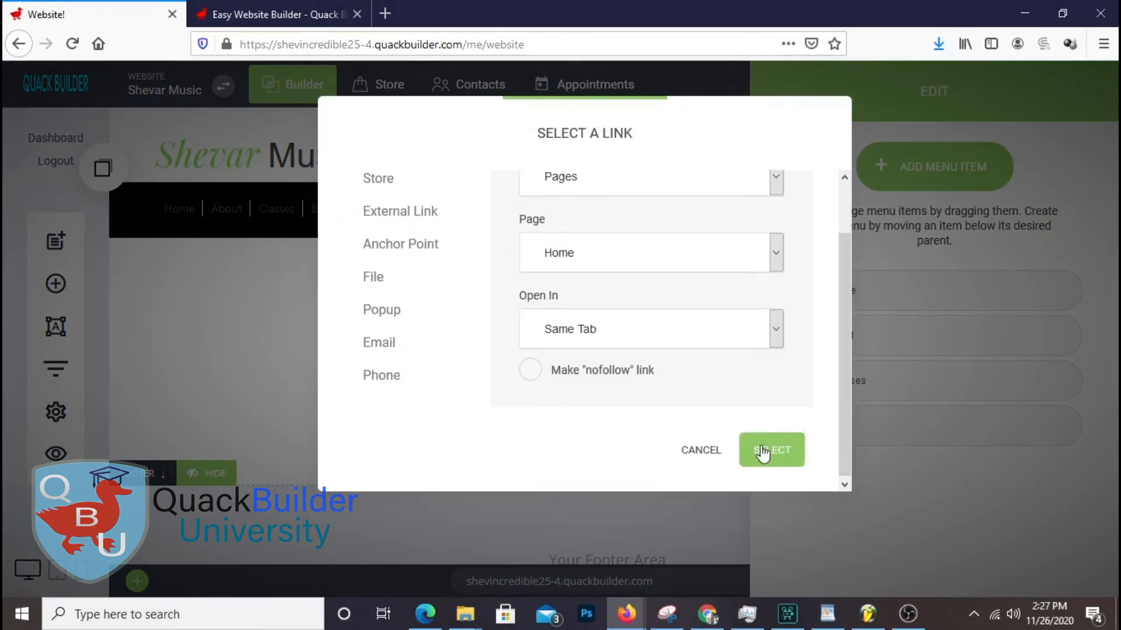
{"action": "left_click", "coordinate": [759, 450]}
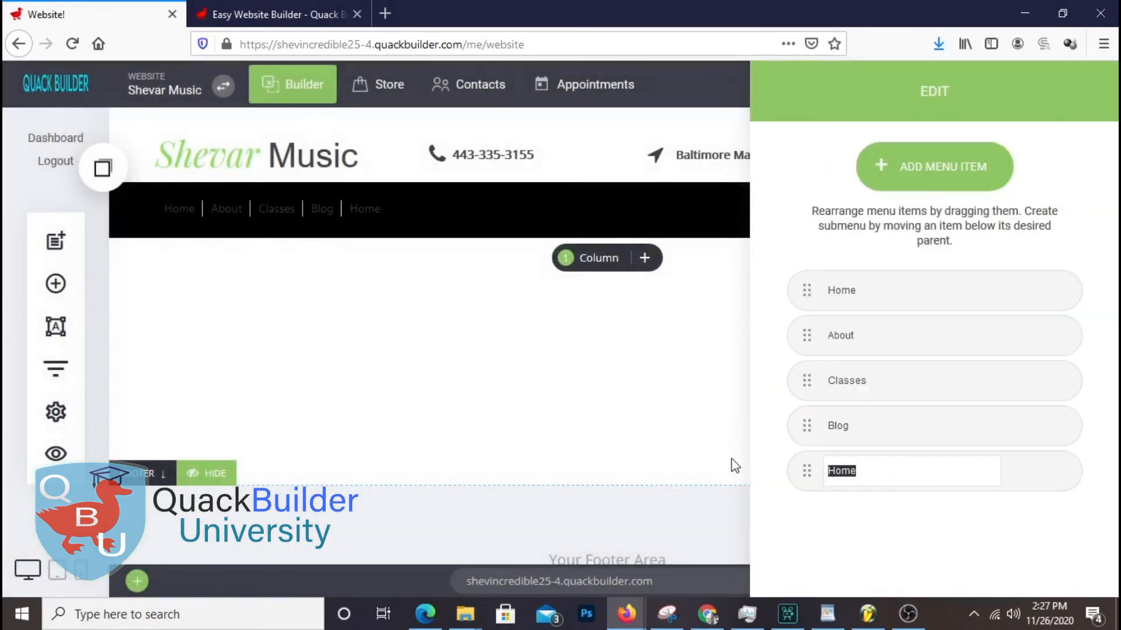
{"action": "type", "text": "Teachers"}
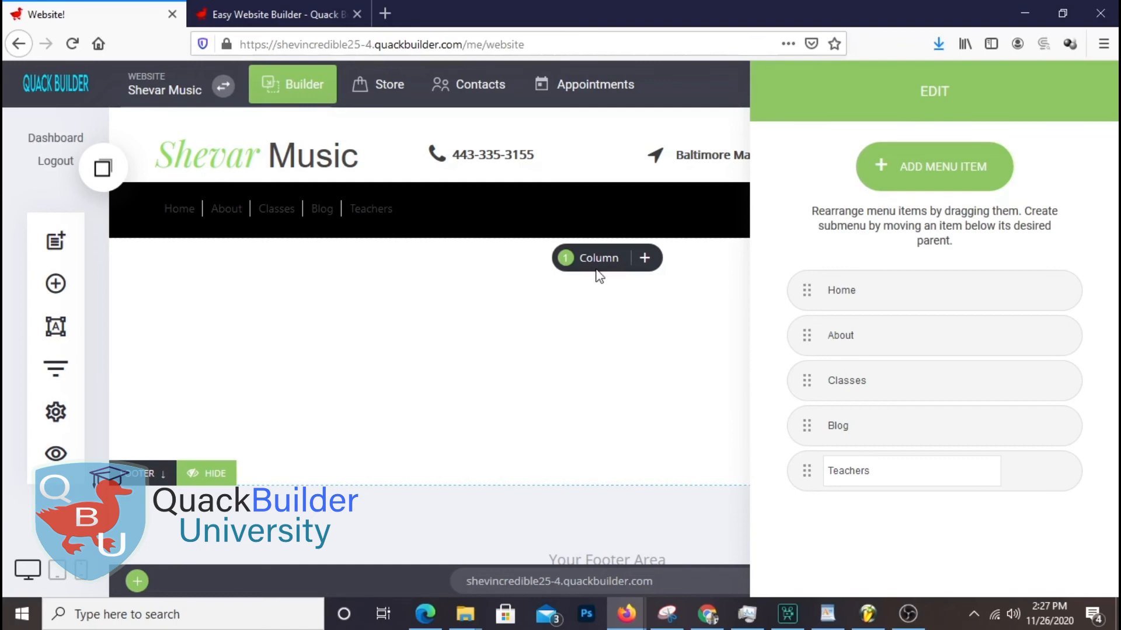
Add a sixth menu item named Contact and close the menu editor
{"action": "left_click", "coordinate": [957, 175]}
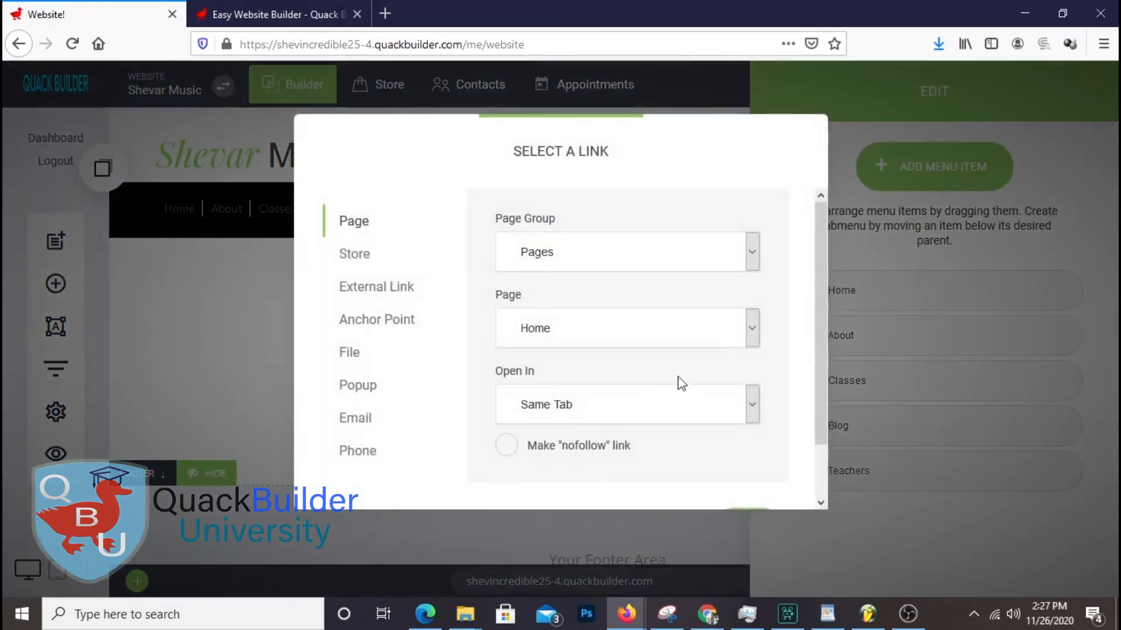
{"action": "scroll", "coordinate": [744, 423], "scroll_direction": "down", "scroll_amount": 1}
{"action": "left_click", "coordinate": [755, 474]}
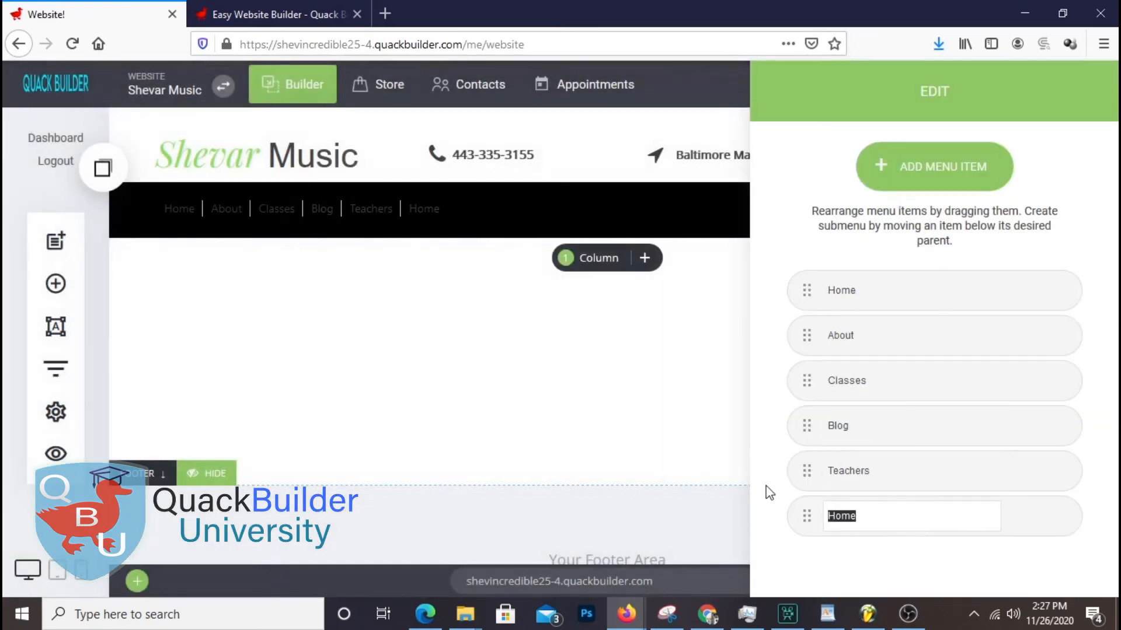
{"action": "type", "text": "Contact"}
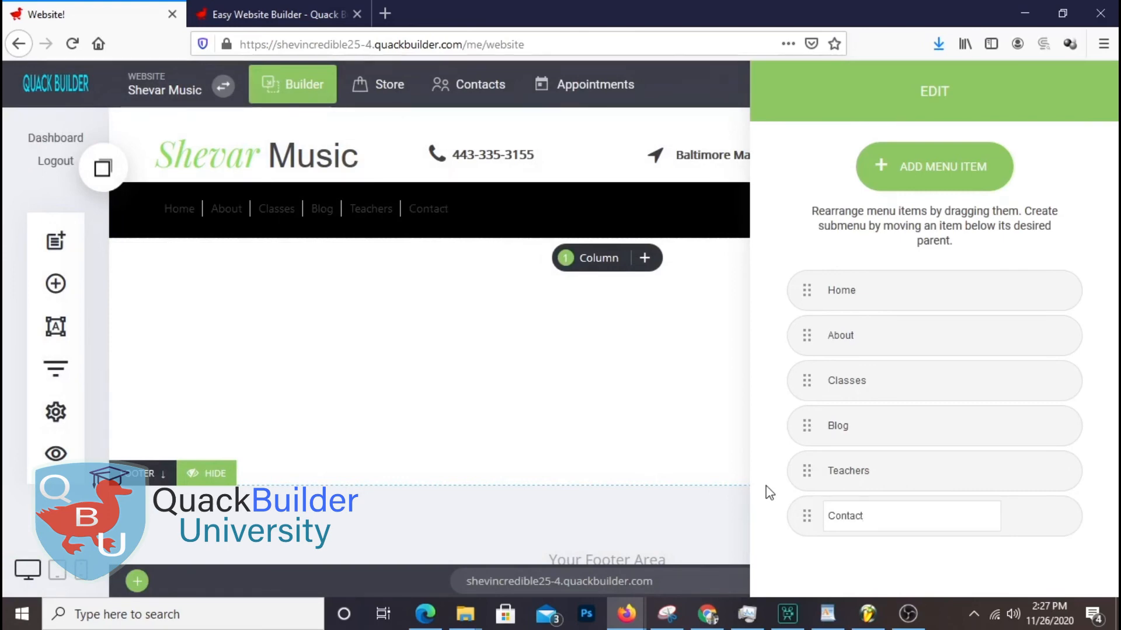
{"action": "left_click", "coordinate": [608, 423]}
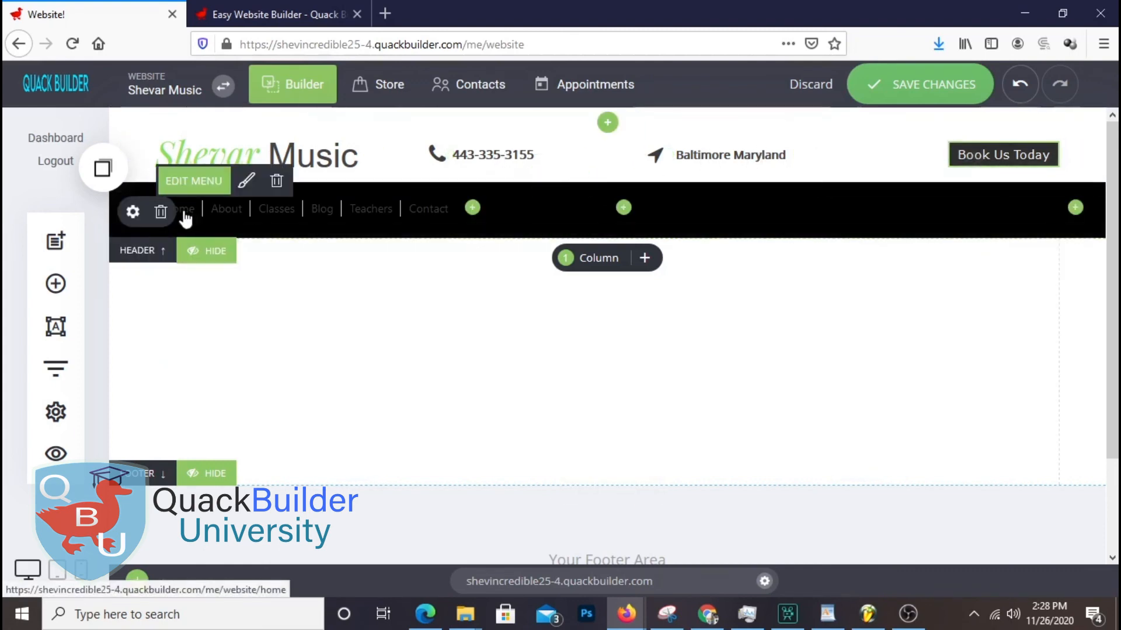
Save the page and add a Search widget to the black header band
{"action": "left_click", "coordinate": [933, 89]}
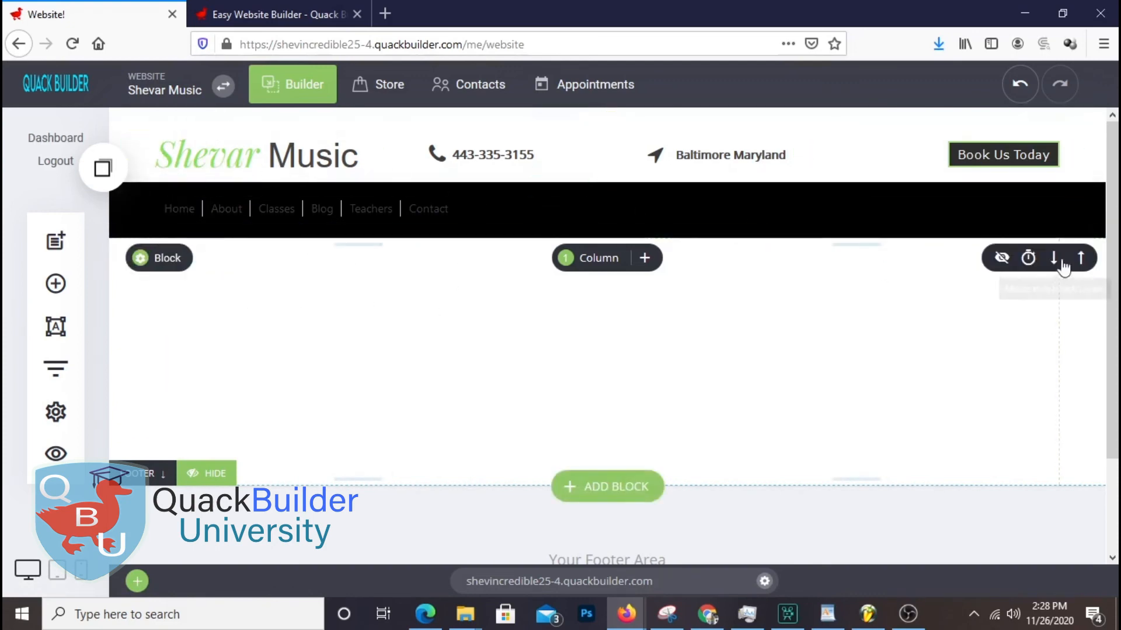
{"action": "left_click", "coordinate": [1076, 208]}
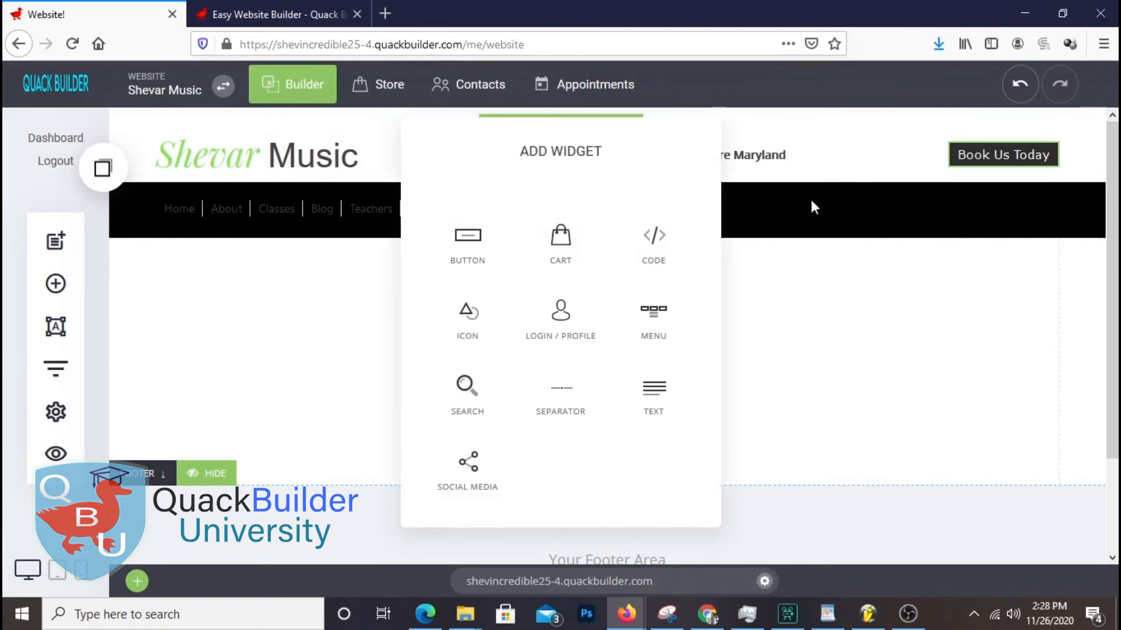
{"action": "left_click", "coordinate": [467, 388]}
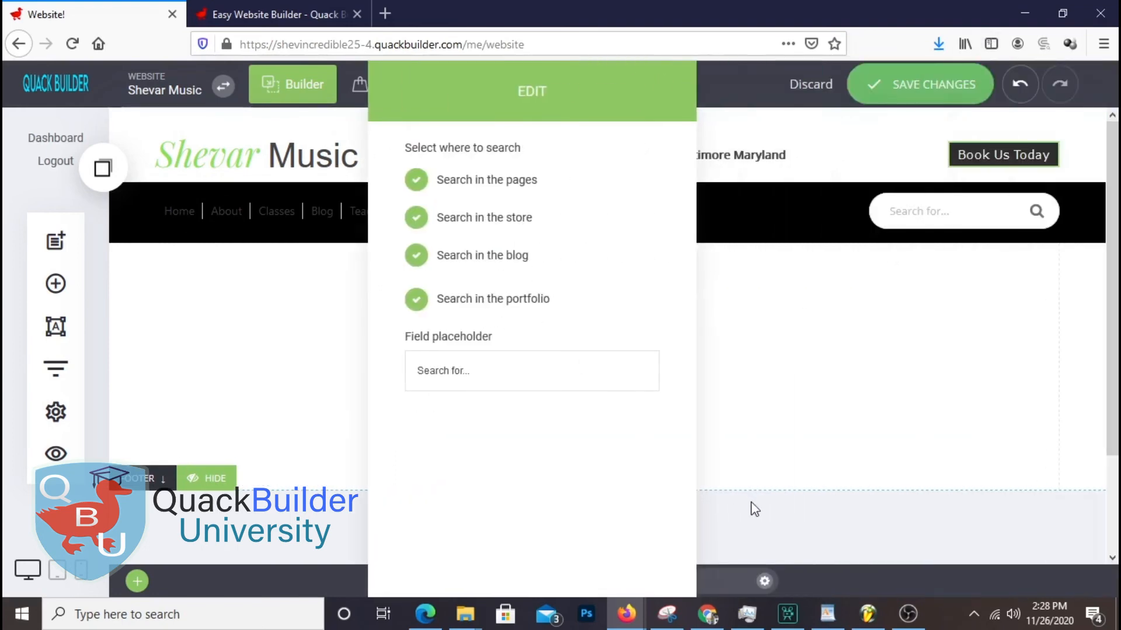
Set the search scope to pages, store, blog and portfolio, then close the search settings
{"action": "left_click", "coordinate": [415, 179]}
{"action": "left_click", "coordinate": [416, 217]}
{"action": "left_click", "coordinate": [417, 188]}
{"action": "left_click", "coordinate": [444, 216]}
{"action": "left_click", "coordinate": [516, 301]}
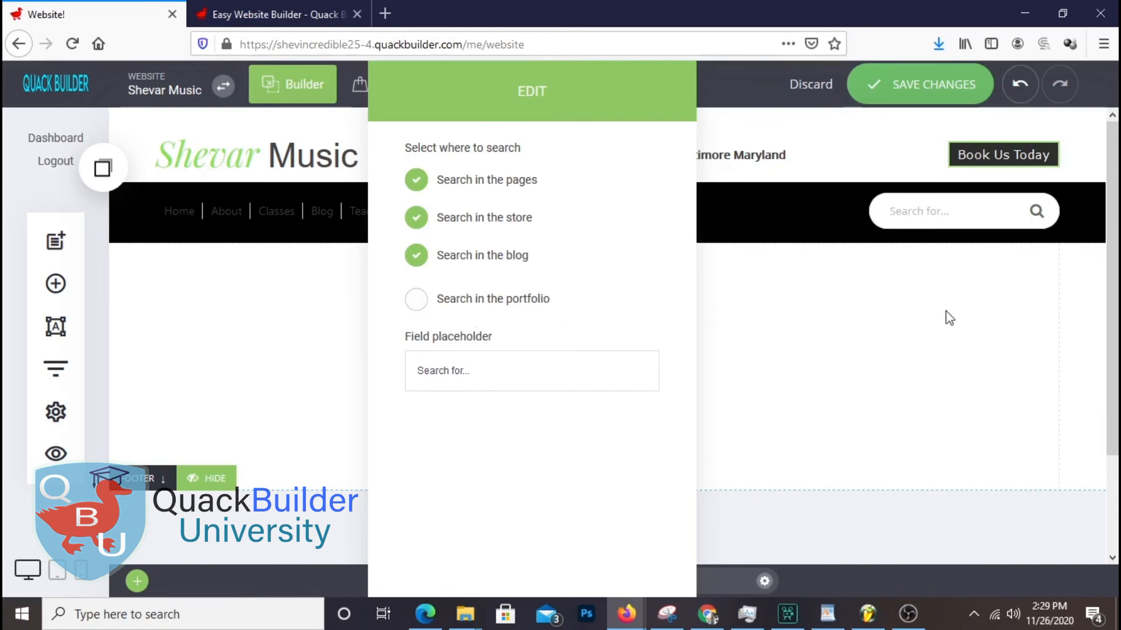
{"action": "left_click", "coordinate": [414, 254]}
{"action": "left_click", "coordinate": [416, 304]}
{"action": "left_click", "coordinate": [416, 258]}
{"action": "left_click_drag", "start_coordinate": [418, 369], "coordinate": [478, 372]}
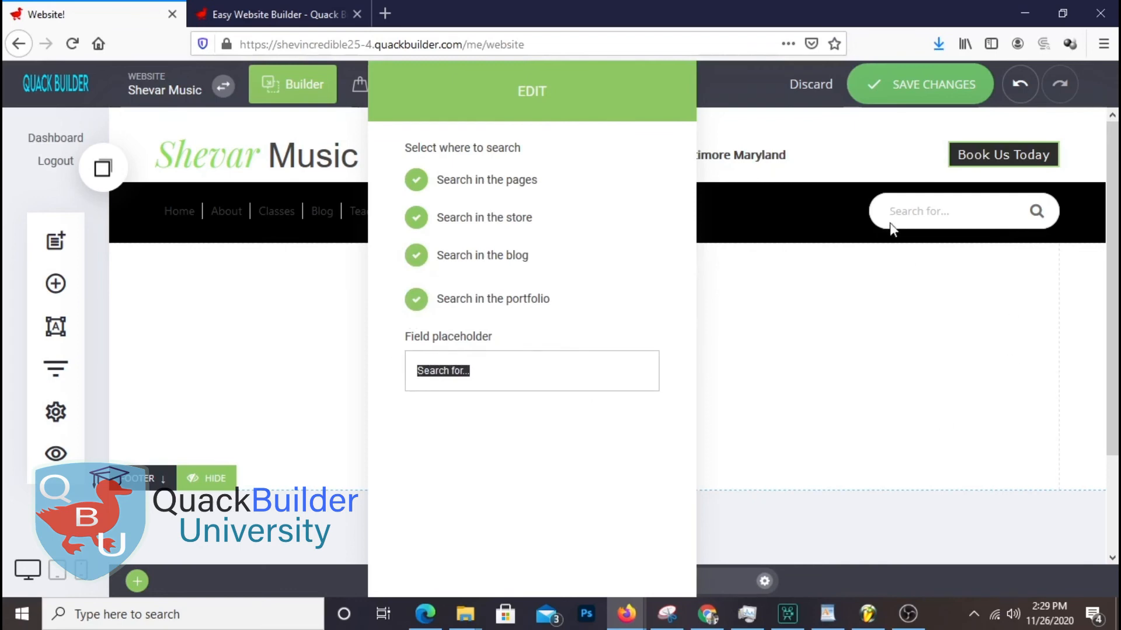
{"action": "left_click", "coordinate": [765, 314]}
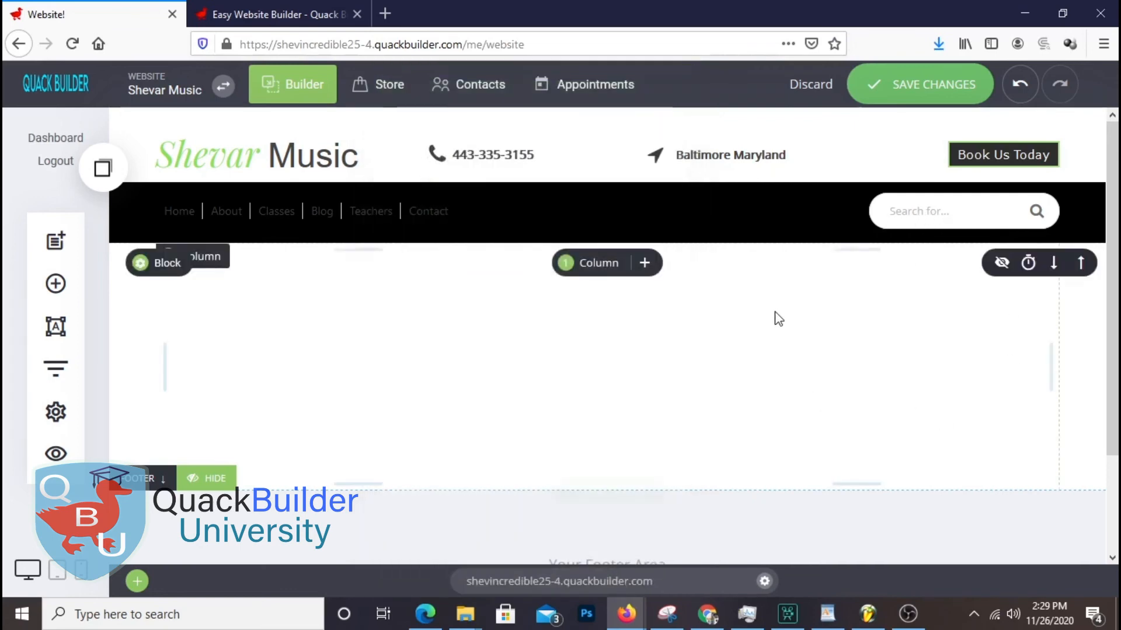
Style the header search box with 5px padding, 3px corner radius and a 0px border
{"action": "mouse_move", "coordinate": [936, 223]}
{"action": "left_click", "coordinate": [914, 181]}
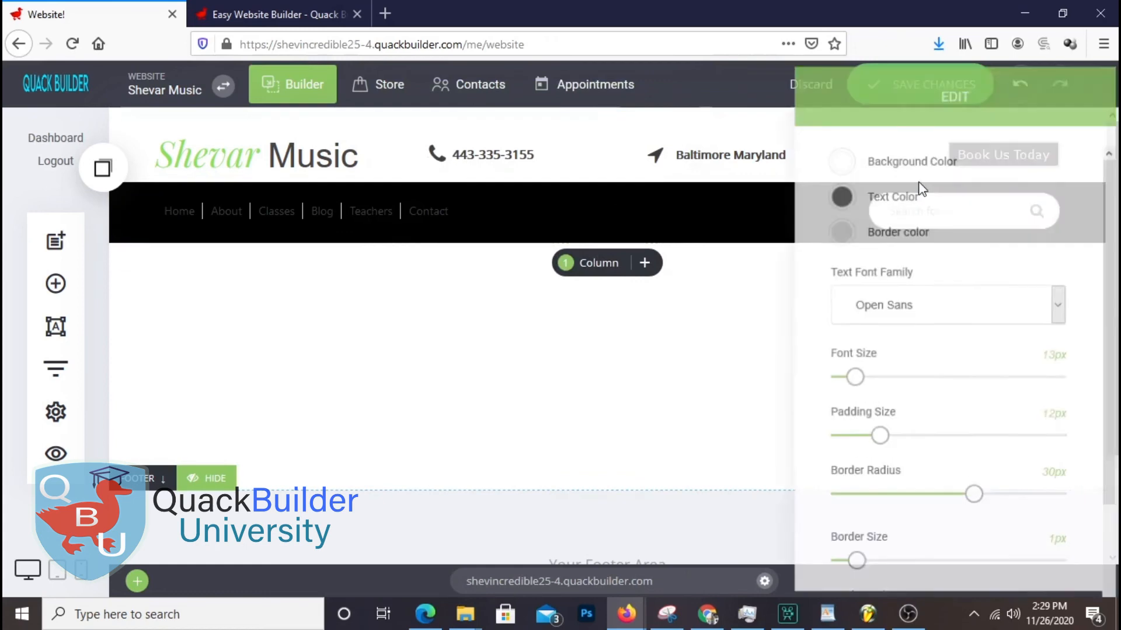
{"action": "left_click_drag", "start_coordinate": [1014, 108], "coordinate": [575, 70]}
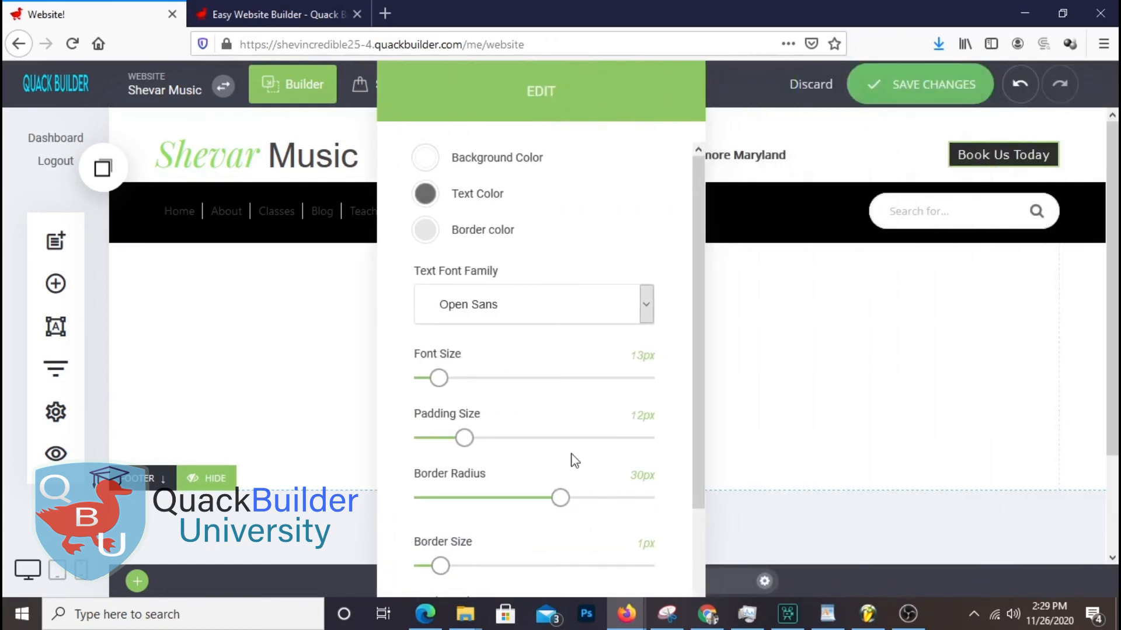
{"action": "mouse_move", "coordinate": [448, 389]}
{"action": "left_mouse_down"}
{"action": "mouse_move", "coordinate": [419, 383]}
{"action": "mouse_move", "coordinate": [474, 384]}
{"action": "mouse_move", "coordinate": [426, 380]}
{"action": "mouse_move", "coordinate": [438, 380]}
{"action": "left_mouse_up"}
{"action": "left_click_drag", "start_coordinate": [464, 438], "coordinate": [436, 443]}
{"action": "left_click_drag", "start_coordinate": [560, 498], "coordinate": [430, 496]}
{"action": "left_click_drag", "start_coordinate": [440, 566], "coordinate": [387, 569]}
{"action": "left_click_drag", "start_coordinate": [601, 559], "coordinate": [305, 566]}
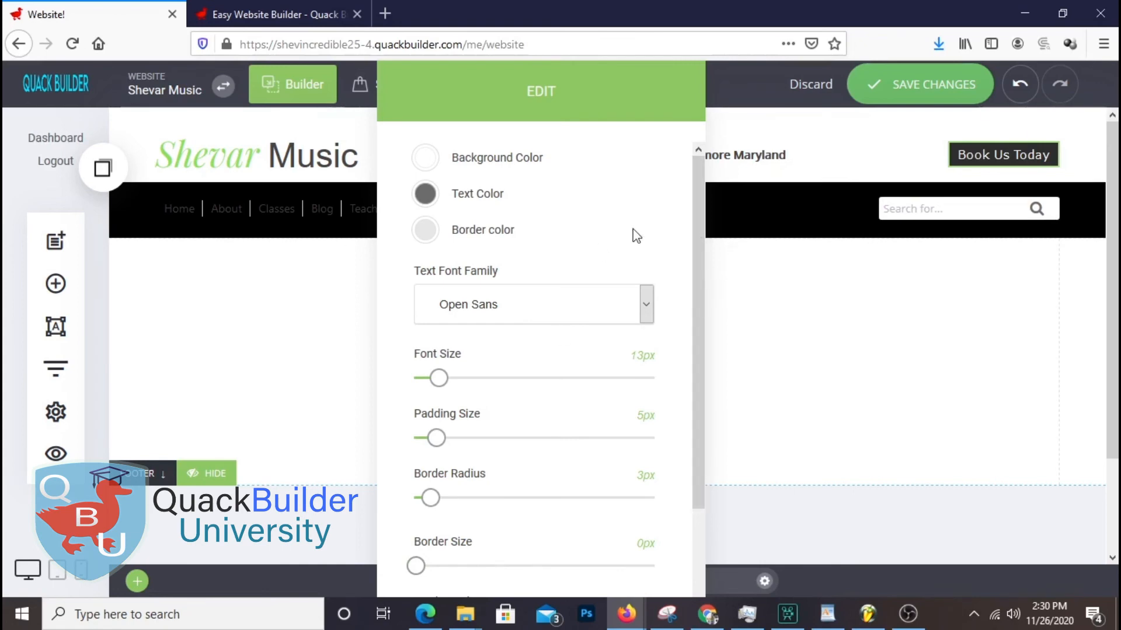
{"action": "scroll", "coordinate": [642, 236], "scroll_direction": "down", "scroll_amount": 2}
{"action": "left_click", "coordinate": [577, 523]}
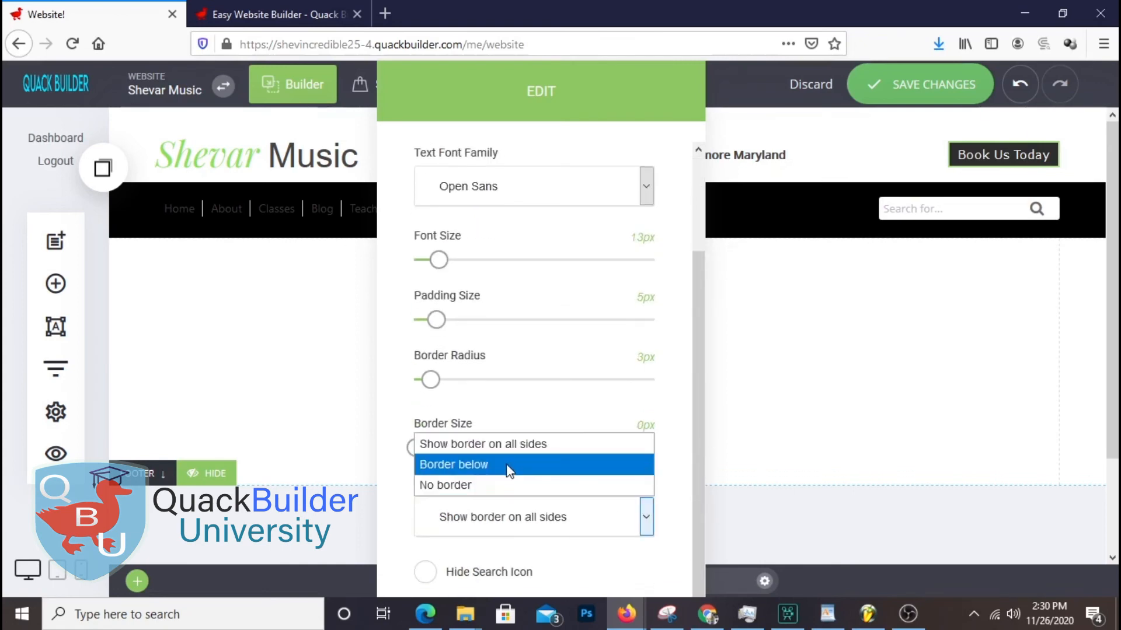
{"action": "left_click", "coordinate": [610, 568]}
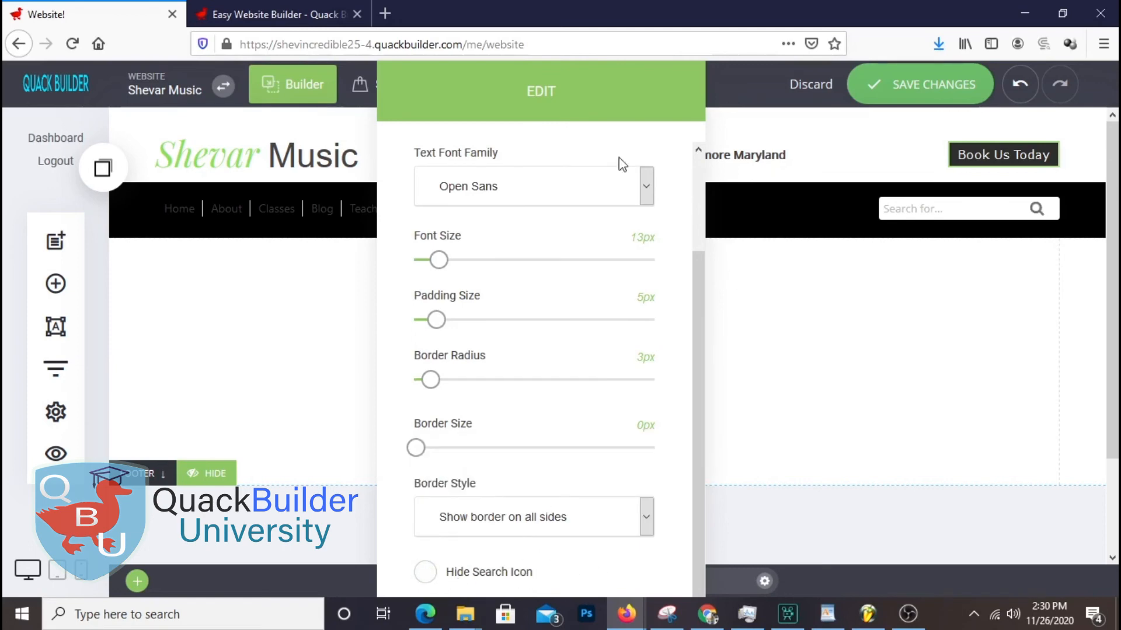
{"action": "left_click", "coordinate": [846, 425]}
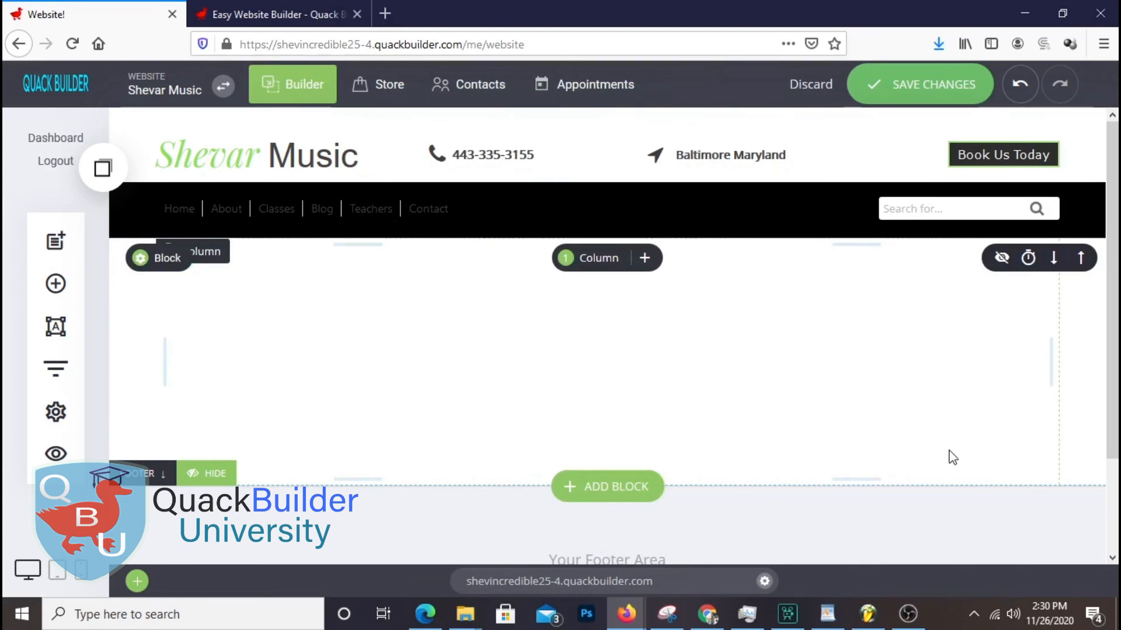
Save the page changes
{"action": "left_click", "coordinate": [910, 84]}
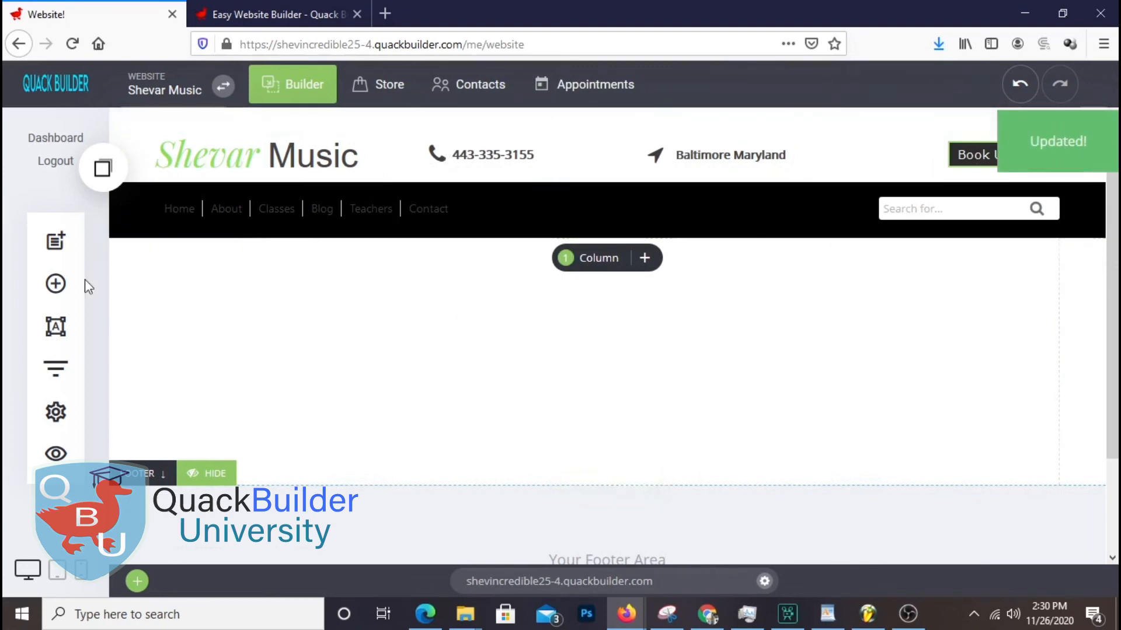
{"action": "scroll", "coordinate": [1033, 397], "scroll_direction": "down", "scroll_amount": 2}
{"action": "scroll", "coordinate": [1039, 379], "scroll_direction": "up", "scroll_amount": 2}
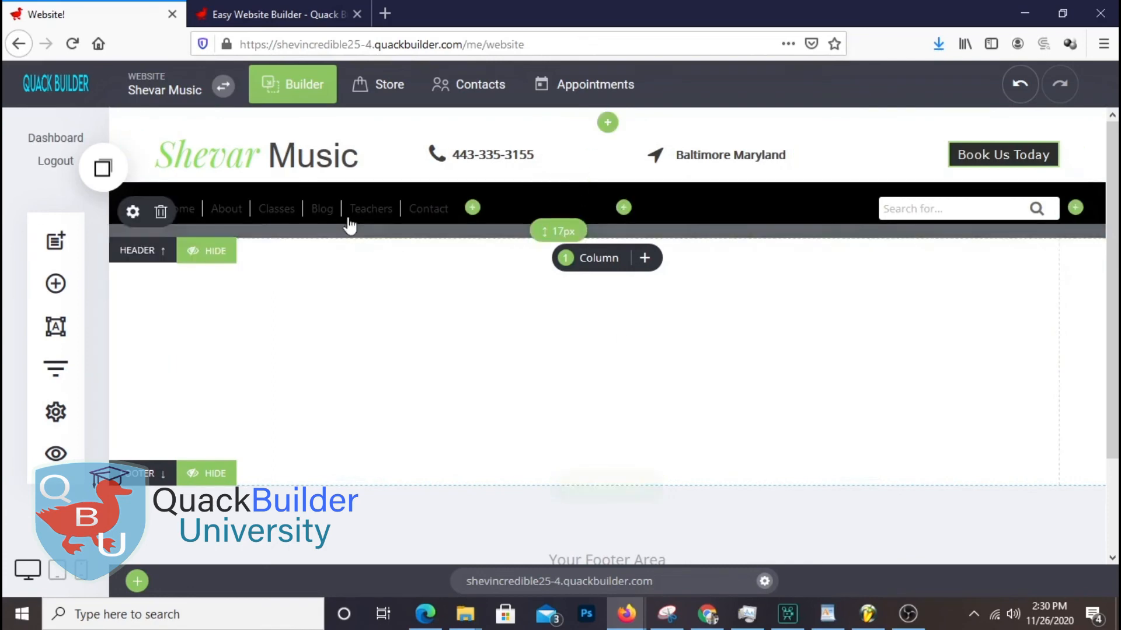
{"action": "mouse_move", "coordinate": [204, 215]}
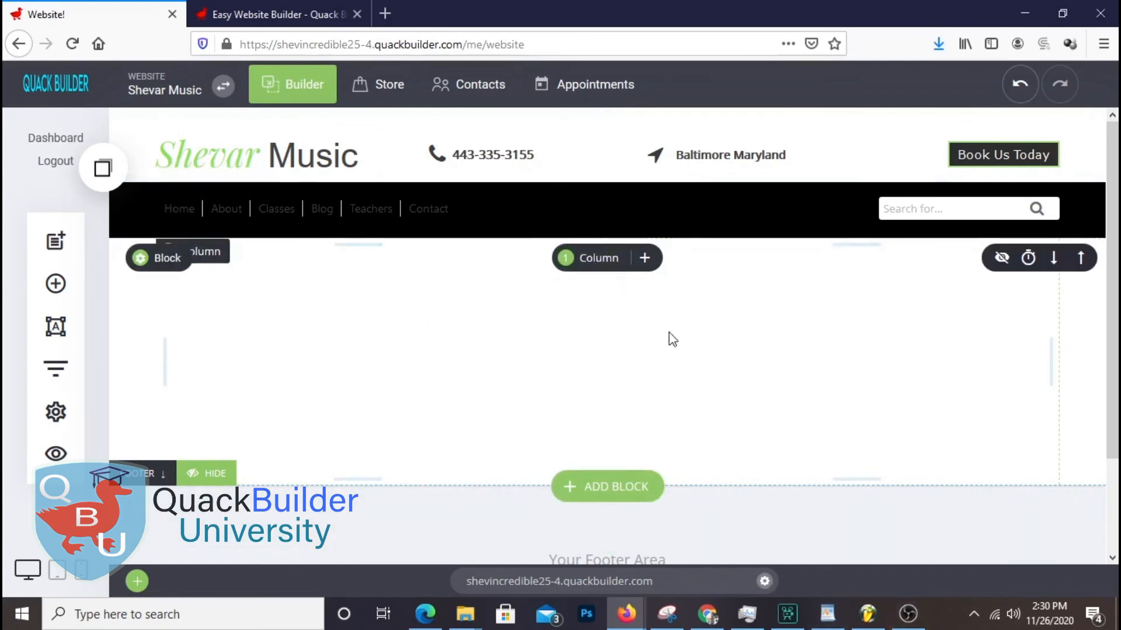
{"action": "left_click", "coordinate": [827, 614]}
{"action": "scroll", "coordinate": [571, 317], "scroll_direction": "down", "scroll_amount": 15}
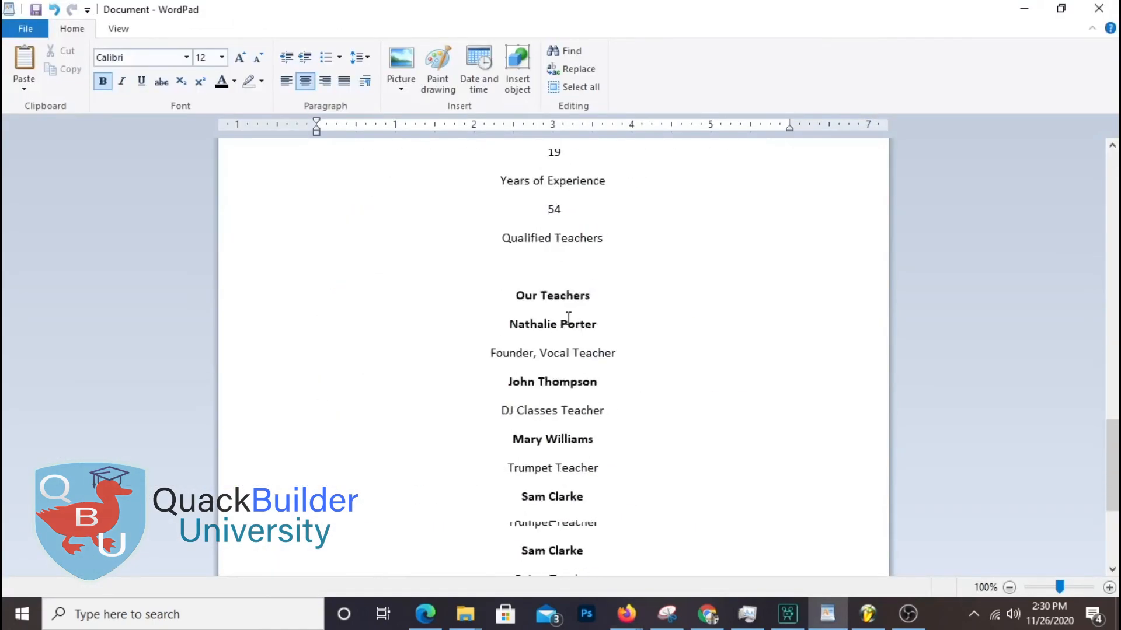
{"action": "scroll", "coordinate": [572, 307], "scroll_direction": "up", "scroll_amount": 15}
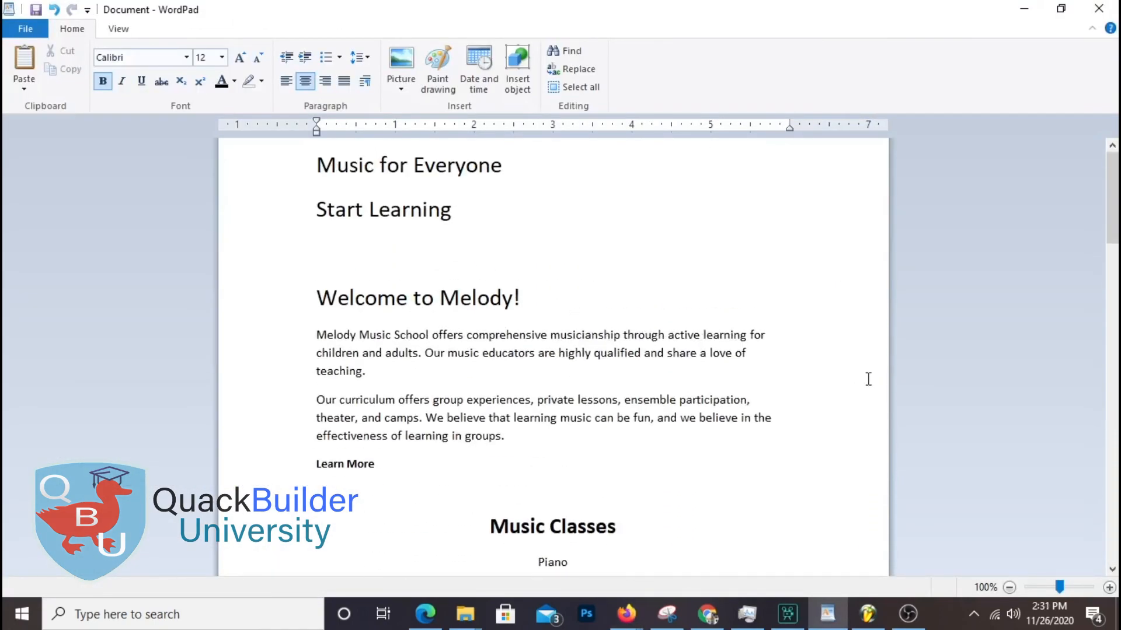
{"action": "scroll", "coordinate": [571, 306], "scroll_direction": "down", "scroll_amount": 10}
{"action": "scroll", "coordinate": [579, 290], "scroll_direction": "up", "scroll_amount": 10}
{"action": "left_click", "coordinate": [1025, 10]}
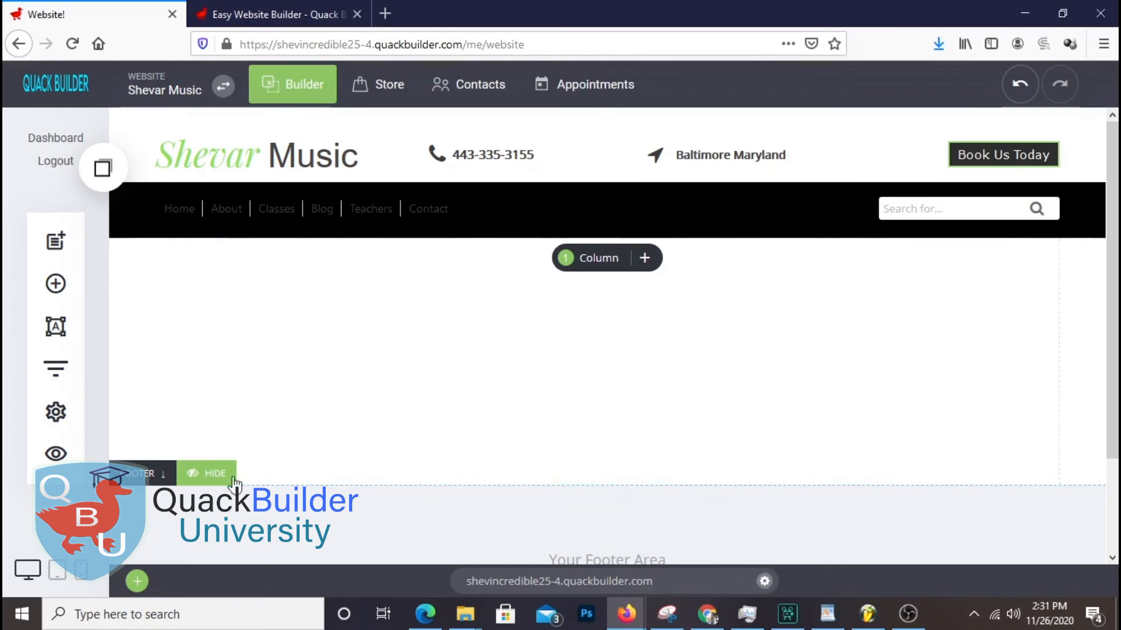
Upload a batch of music images from the Downloads folder into the file manager
{"action": "left_click", "coordinate": [143, 264]}
{"action": "left_click", "coordinate": [888, 228]}
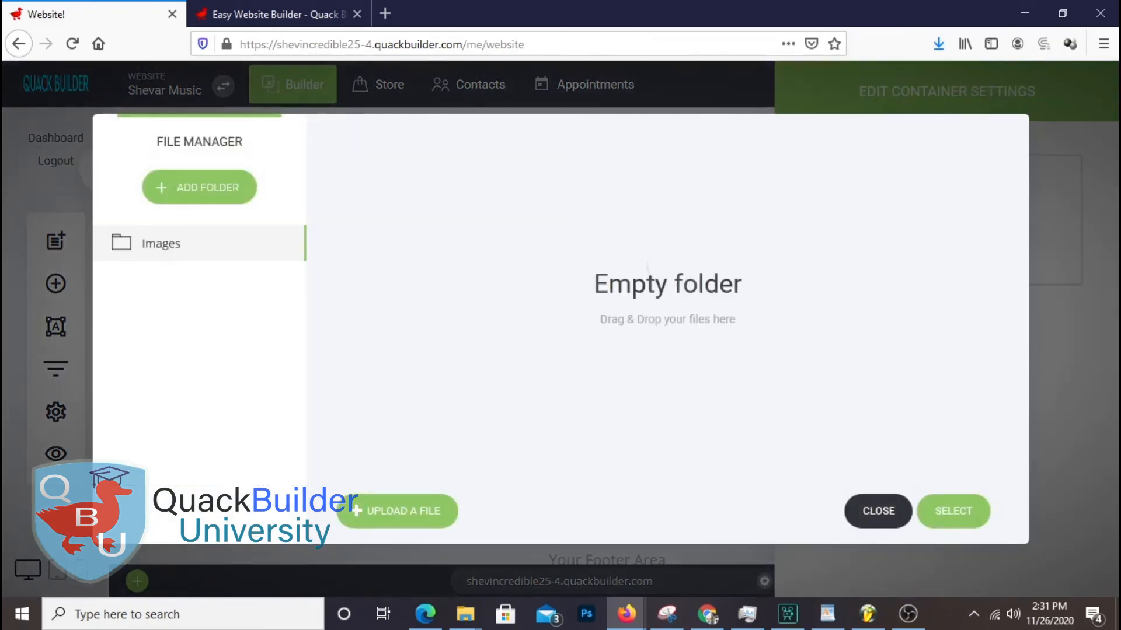
{"action": "left_click", "coordinate": [727, 299]}
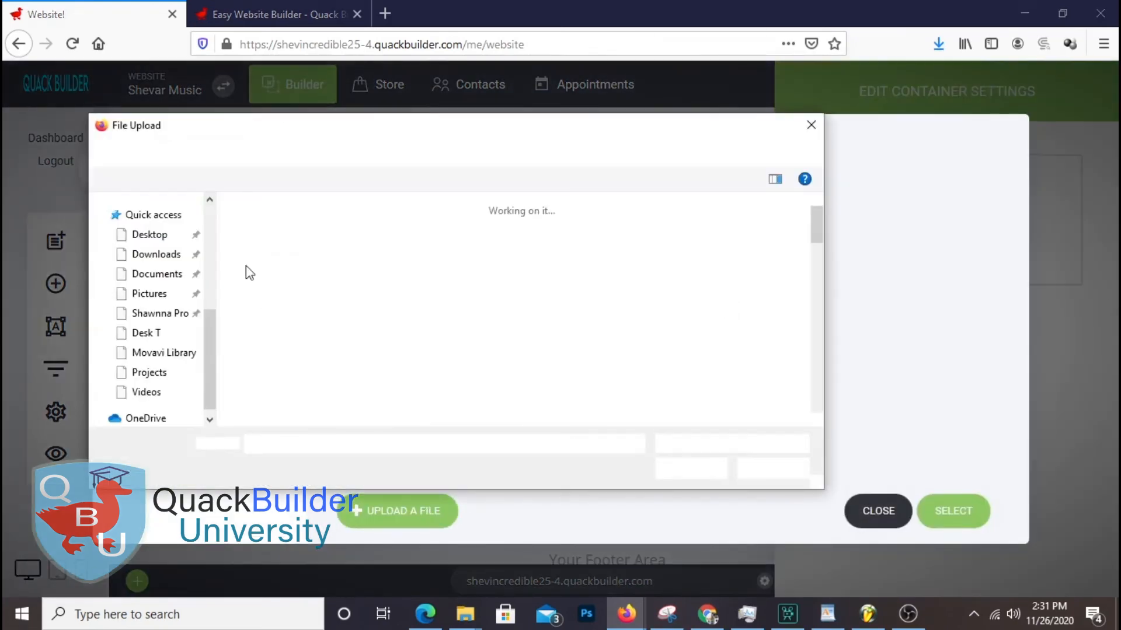
{"action": "left_click", "coordinate": [156, 286]}
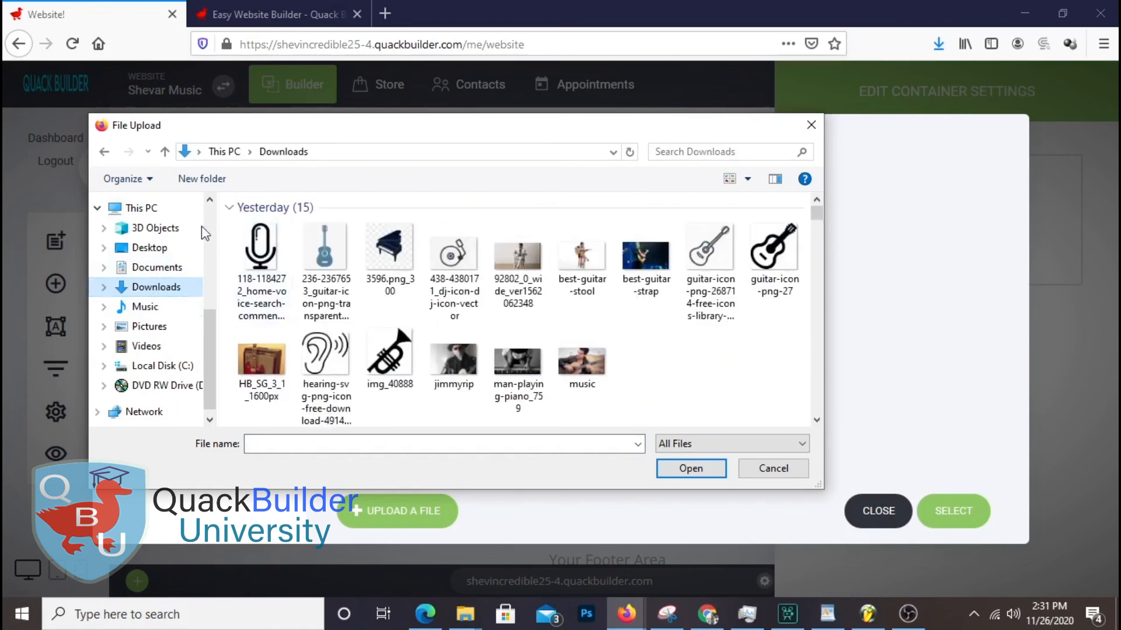
{"action": "left_click_drag", "start_coordinate": [228, 225], "coordinate": [772, 333]}
{"action": "scroll", "coordinate": [772, 333], "scroll_direction": "down", "scroll_amount": 2}
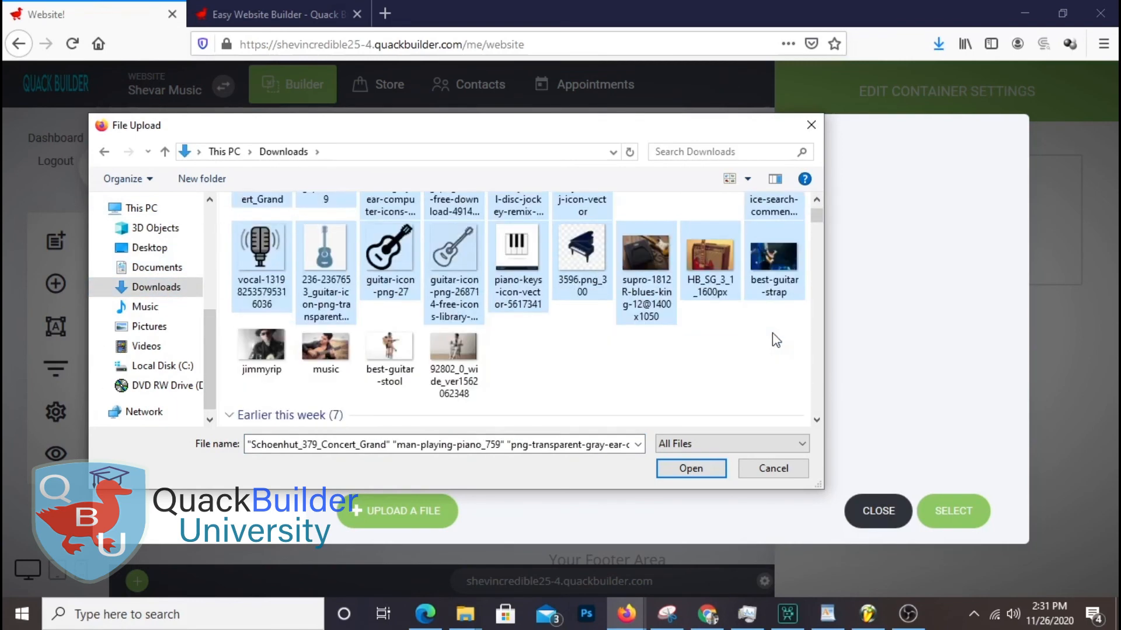
{"action": "left_click", "coordinate": [691, 468]}
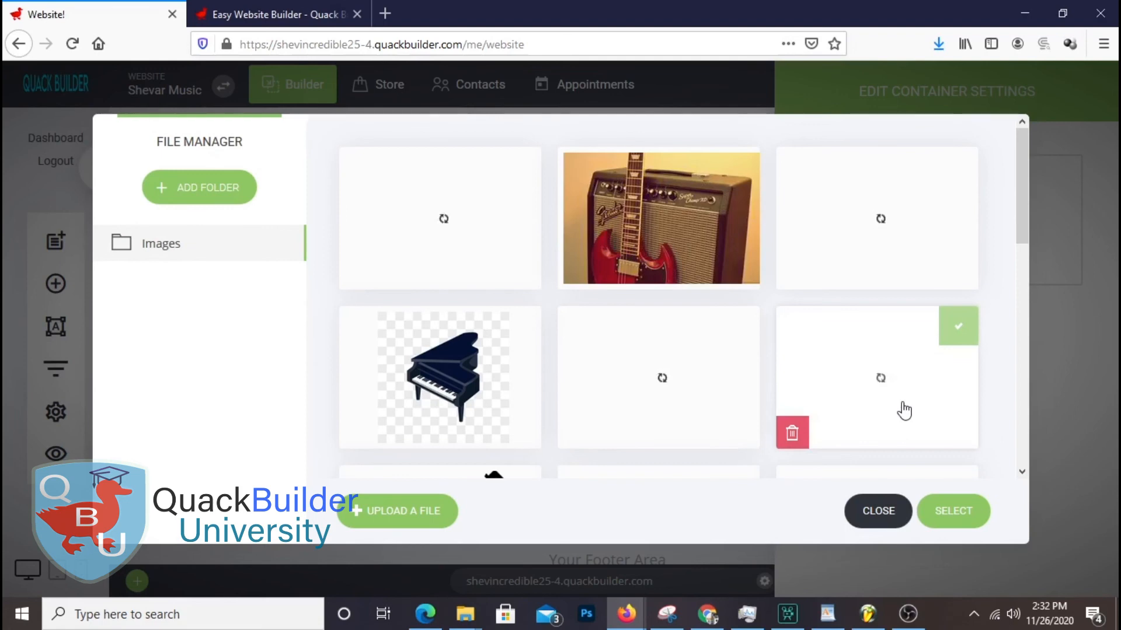
Upload four more images and set the seated white-suit guitarist as the hero background
{"action": "left_click", "coordinate": [435, 512]}
{"action": "left_click_drag", "start_coordinate": [571, 417], "coordinate": [268, 419]}
{"action": "left_click", "coordinate": [700, 469]}
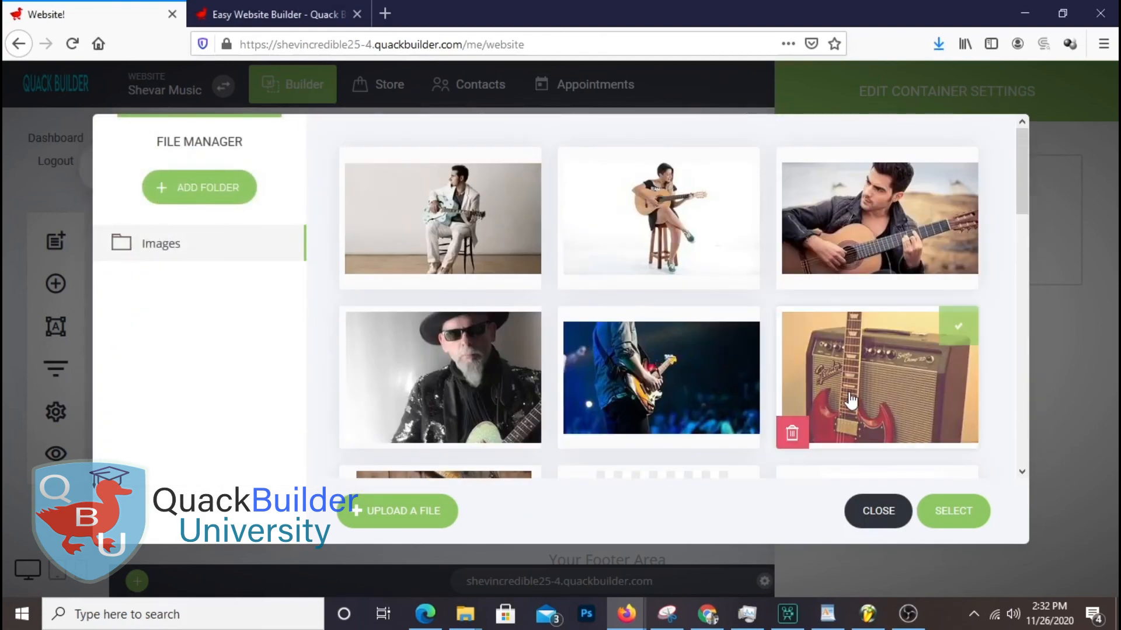
{"action": "left_click", "coordinate": [442, 218]}
{"action": "left_click", "coordinate": [966, 514]}
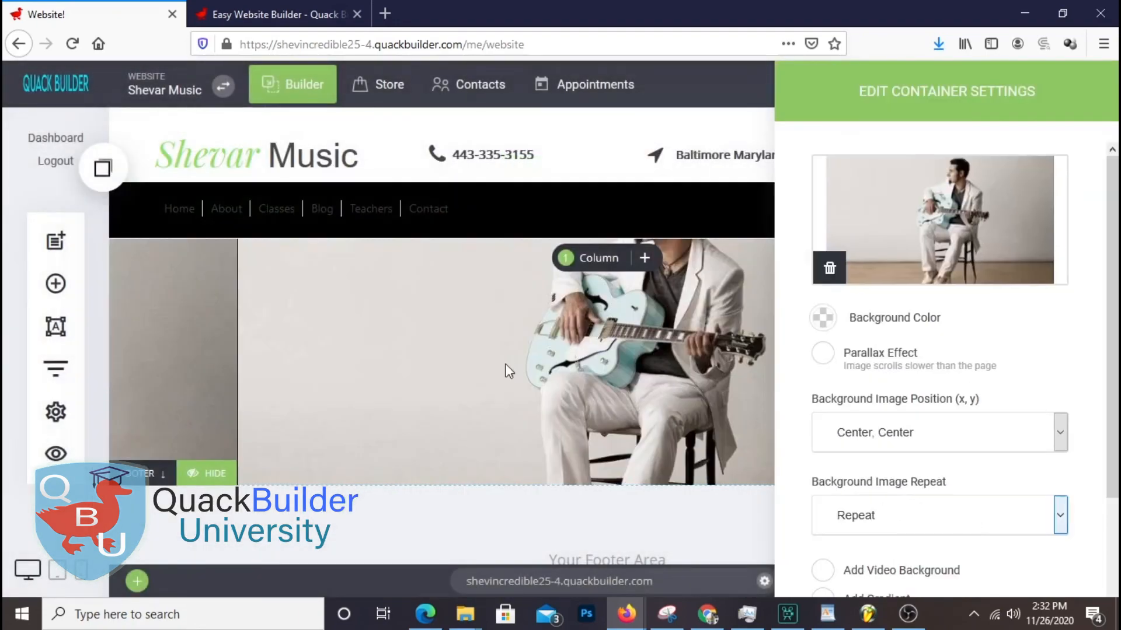
Turn on the parallax scroll effect for the hero background image
{"action": "left_click_drag", "start_coordinate": [915, 114], "coordinate": [945, 105]}
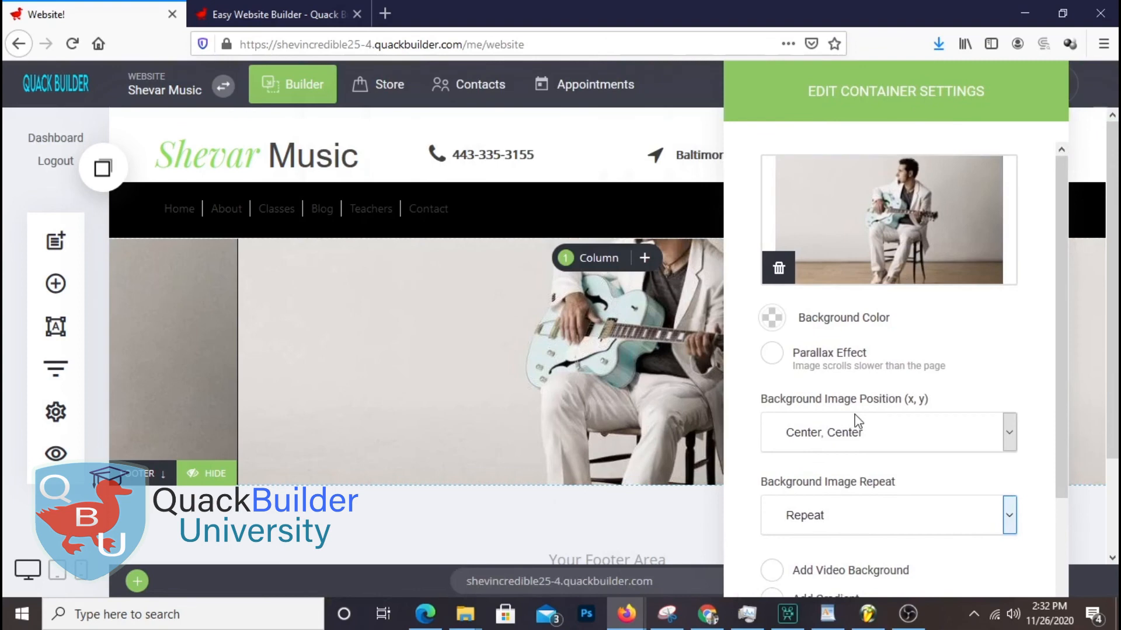
{"action": "left_click", "coordinate": [769, 354]}
{"action": "left_click", "coordinate": [654, 446]}
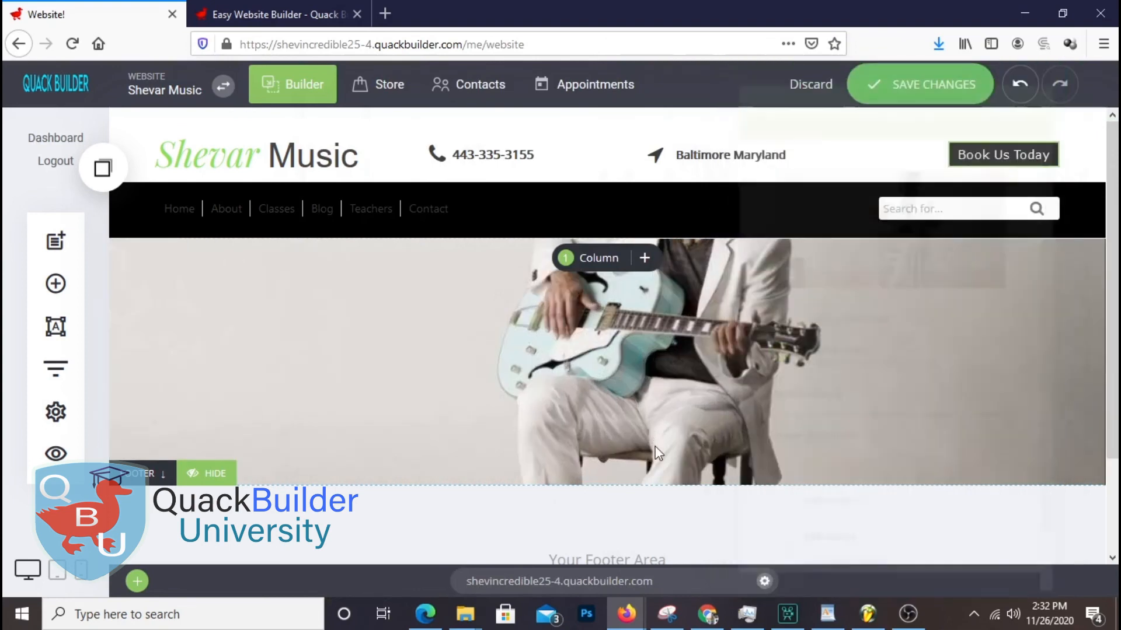
{"action": "scroll", "coordinate": [686, 486], "scroll_direction": "down", "scroll_amount": 2}
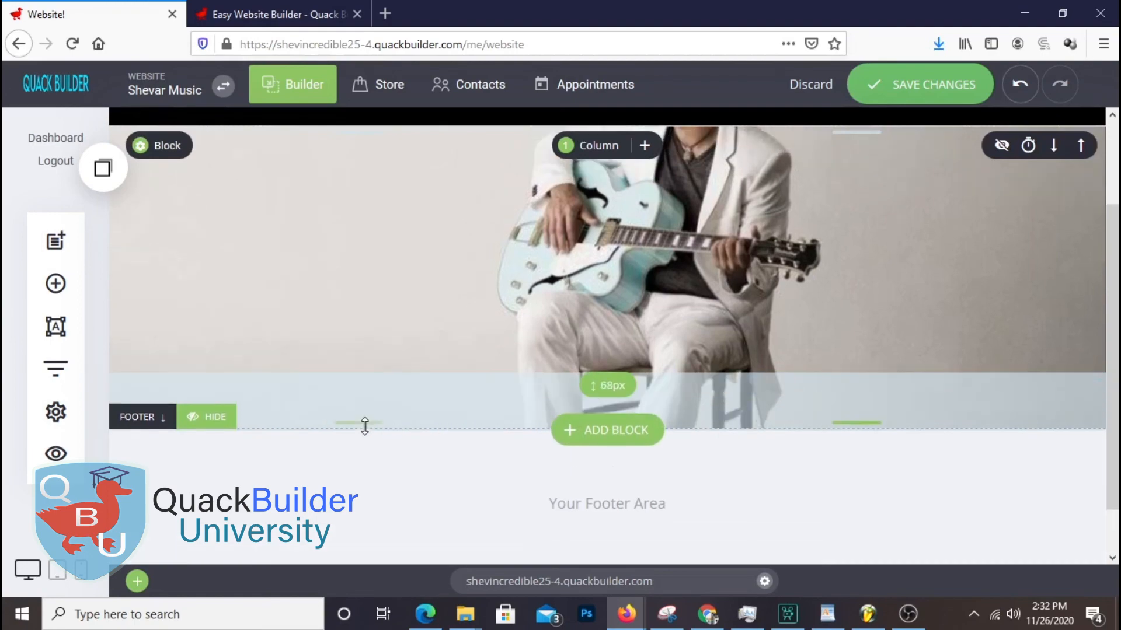
{"action": "scroll", "coordinate": [908, 172], "scroll_direction": "up", "scroll_amount": 2}
{"action": "scroll", "coordinate": [698, 275], "scroll_direction": "down", "scroll_amount": 2}
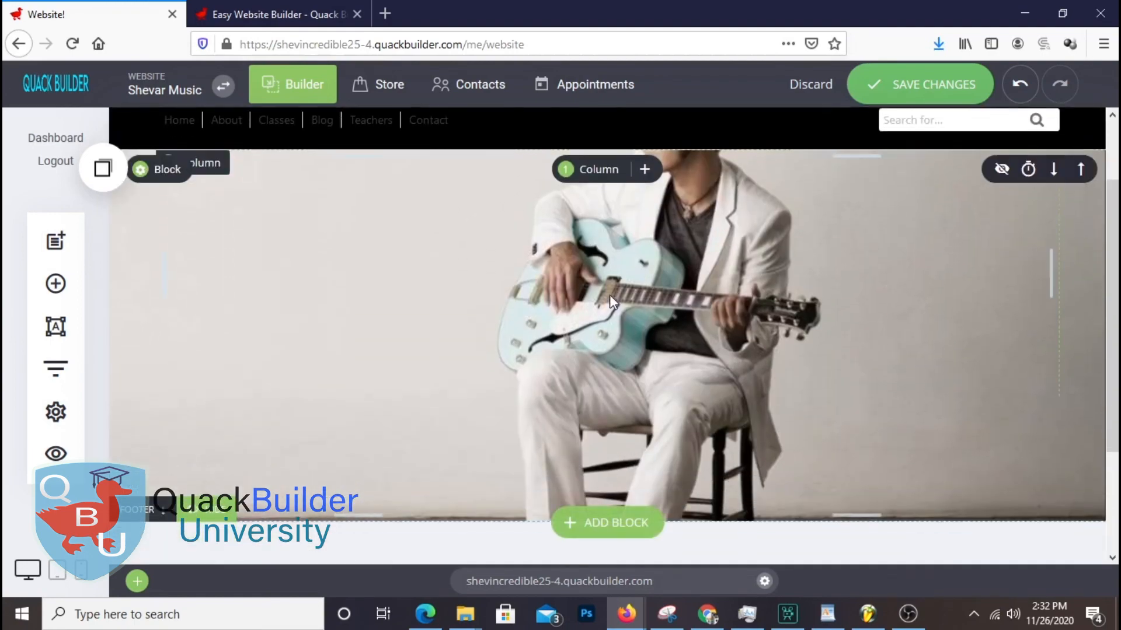
Save the changes and preview the site in a new browser tab
{"action": "left_click", "coordinate": [920, 84]}
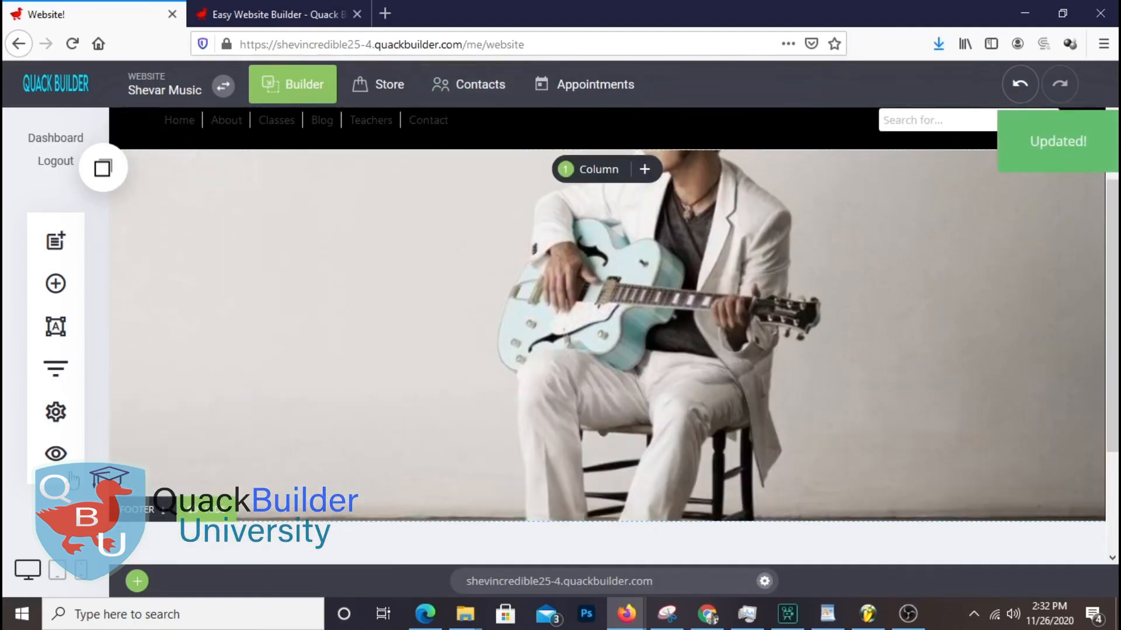
{"action": "left_click", "coordinate": [56, 454]}
{"action": "left_click", "coordinate": [514, 92]}
Back in the Website! editor, switch off the hero background's parallax effect
{"action": "scroll", "coordinate": [982, 299], "scroll_direction": "down", "scroll_amount": 3}
{"action": "scroll", "coordinate": [982, 300], "scroll_direction": "up", "scroll_amount": 3}
{"action": "scroll", "coordinate": [982, 299], "scroll_direction": "down", "scroll_amount": 3}
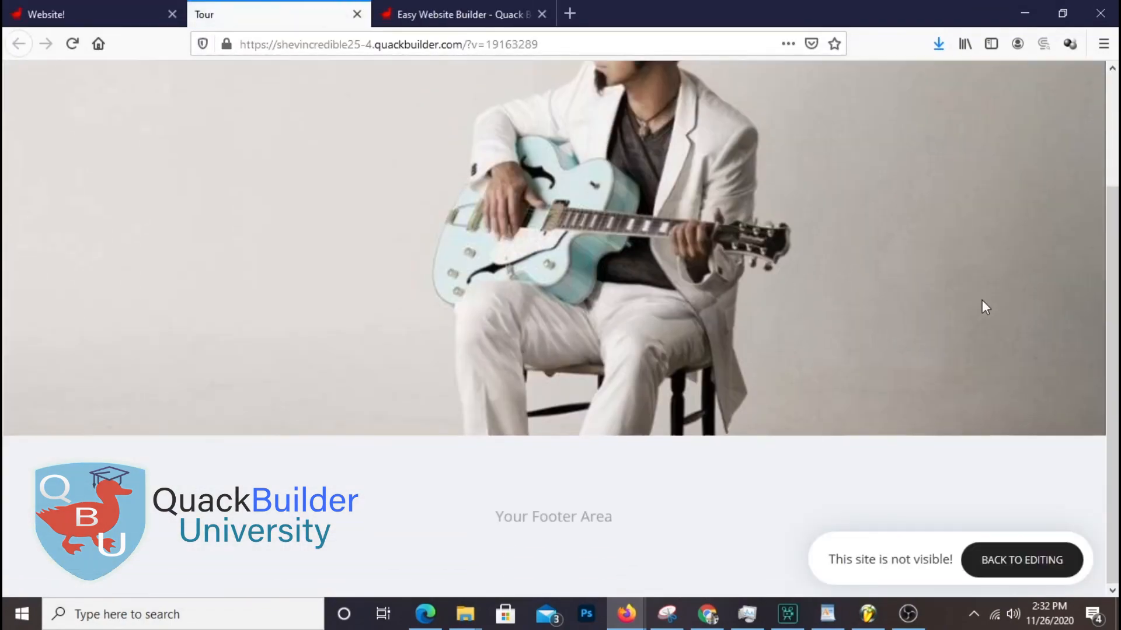
{"action": "scroll", "coordinate": [982, 299], "scroll_direction": "up", "scroll_amount": 3}
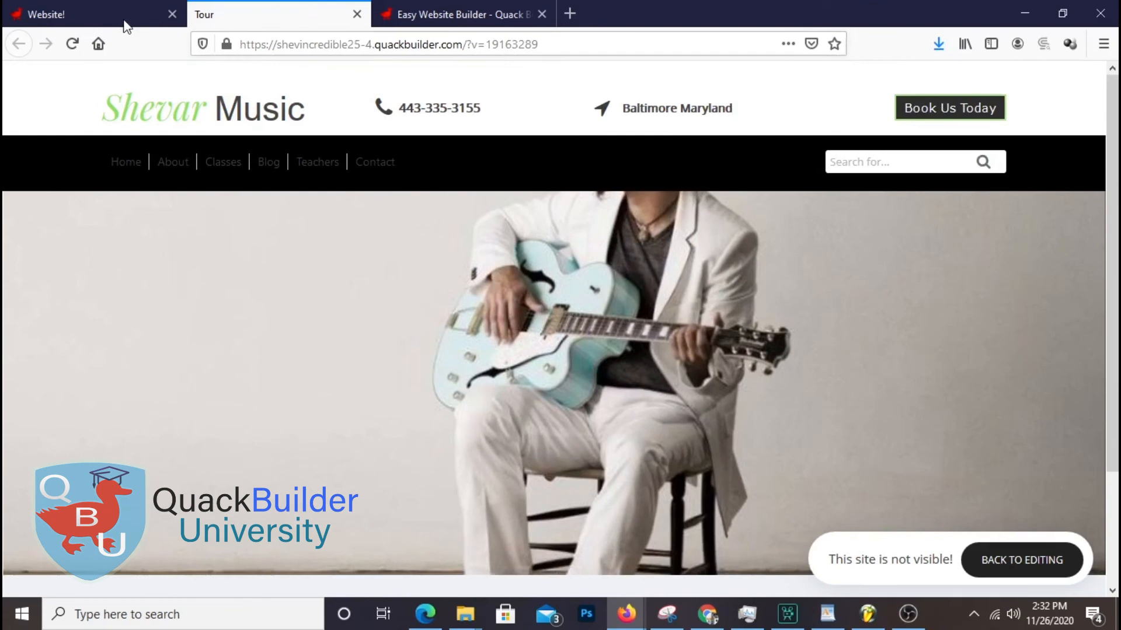
{"action": "left_click", "coordinate": [120, 17]}
{"action": "left_click", "coordinate": [233, 244]}
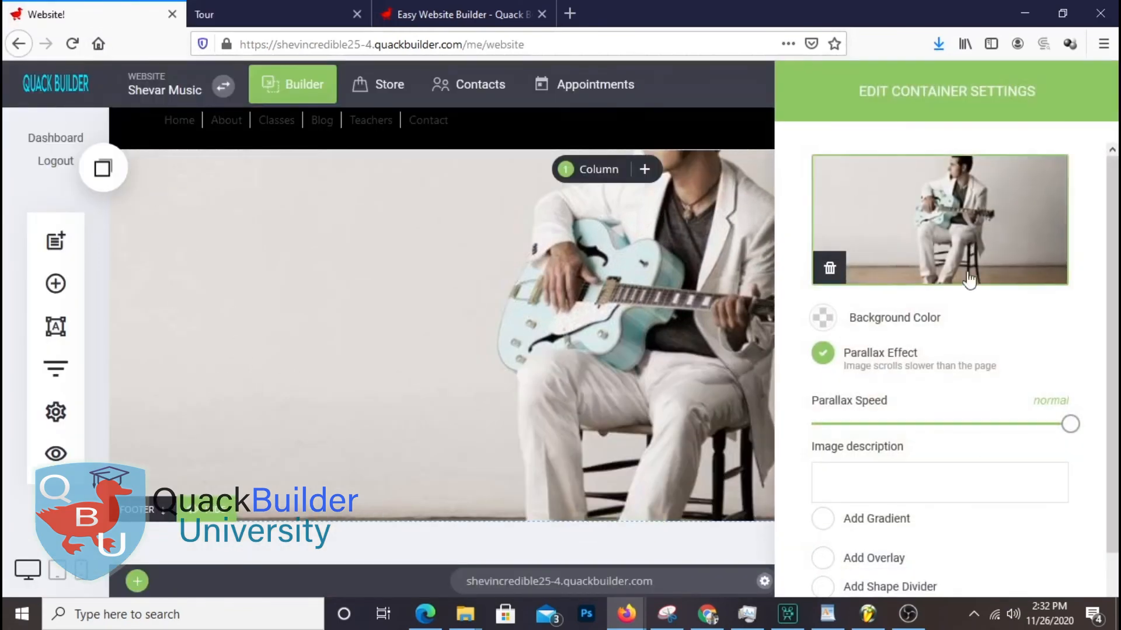
{"action": "left_click", "coordinate": [824, 353]}
Anchor the hero background photo Right, Top and set it to Repeat Vertically
{"action": "scroll", "coordinate": [990, 388], "scroll_direction": "down", "scroll_amount": 1}
{"action": "left_click", "coordinate": [895, 358]}
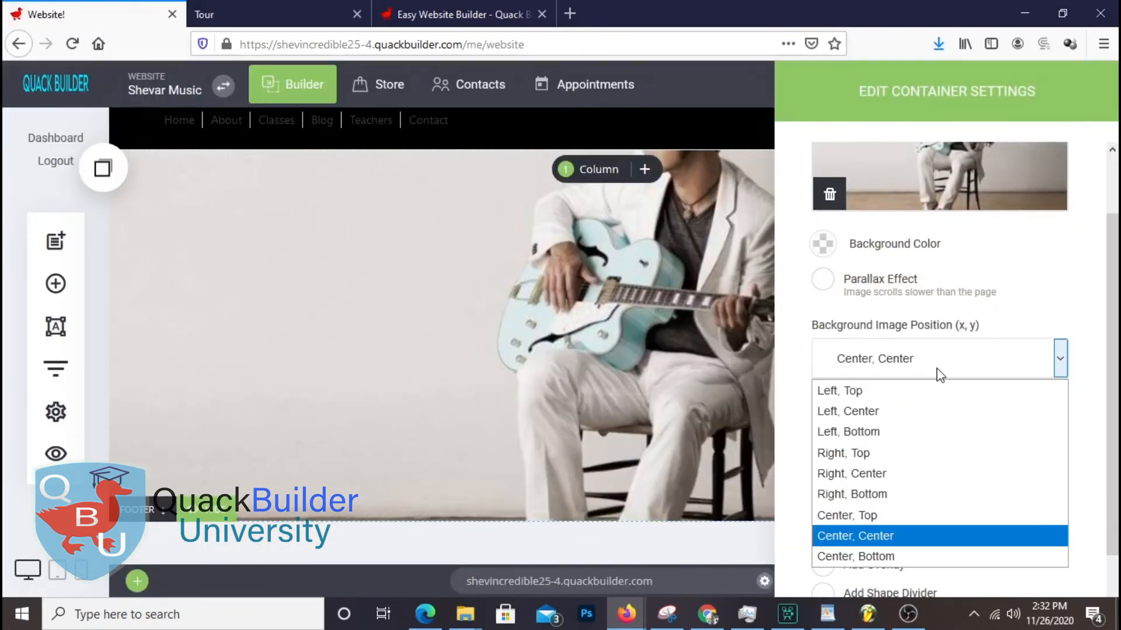
{"action": "left_click", "coordinate": [904, 453]}
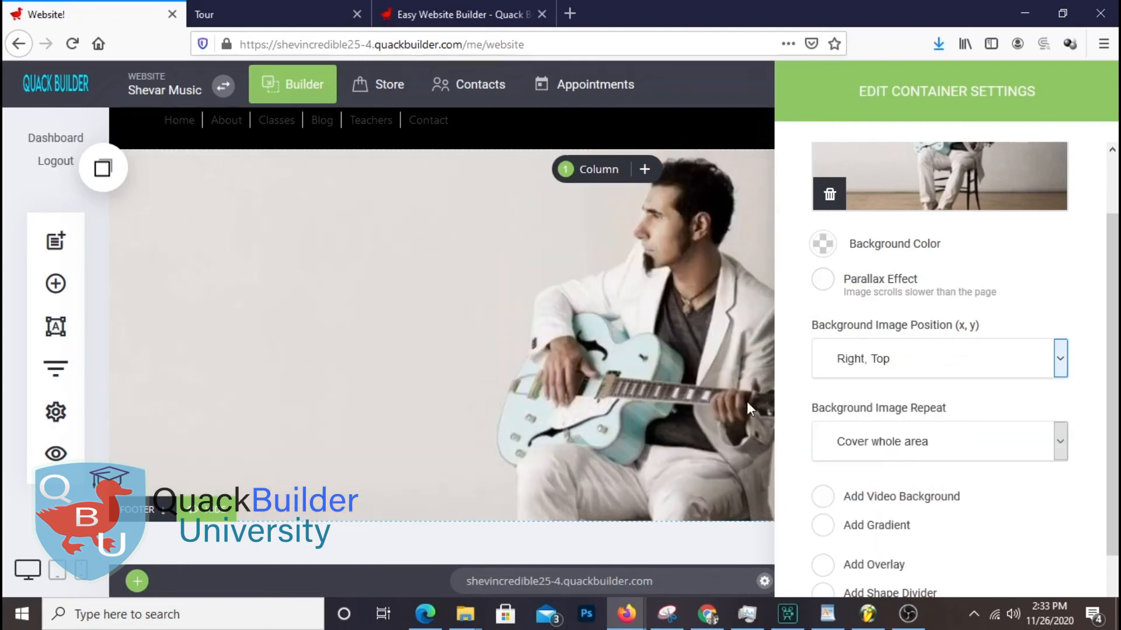
{"action": "left_click_drag", "start_coordinate": [987, 114], "coordinate": [544, 96]}
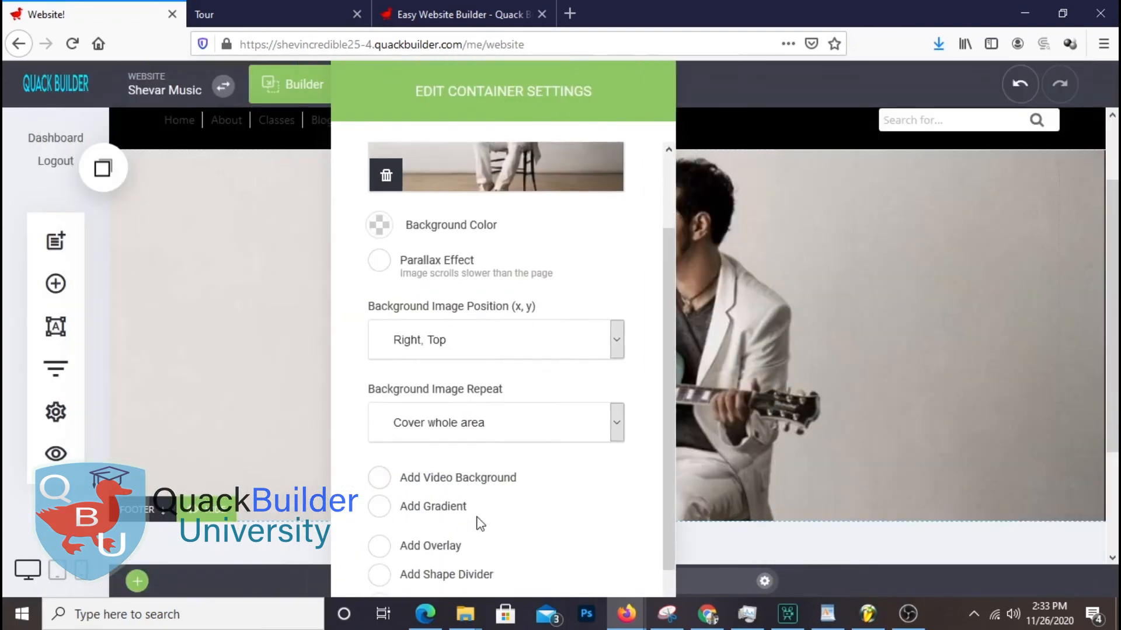
{"action": "scroll", "coordinate": [480, 524], "scroll_direction": "down", "scroll_amount": 1}
{"action": "left_click", "coordinate": [480, 389]}
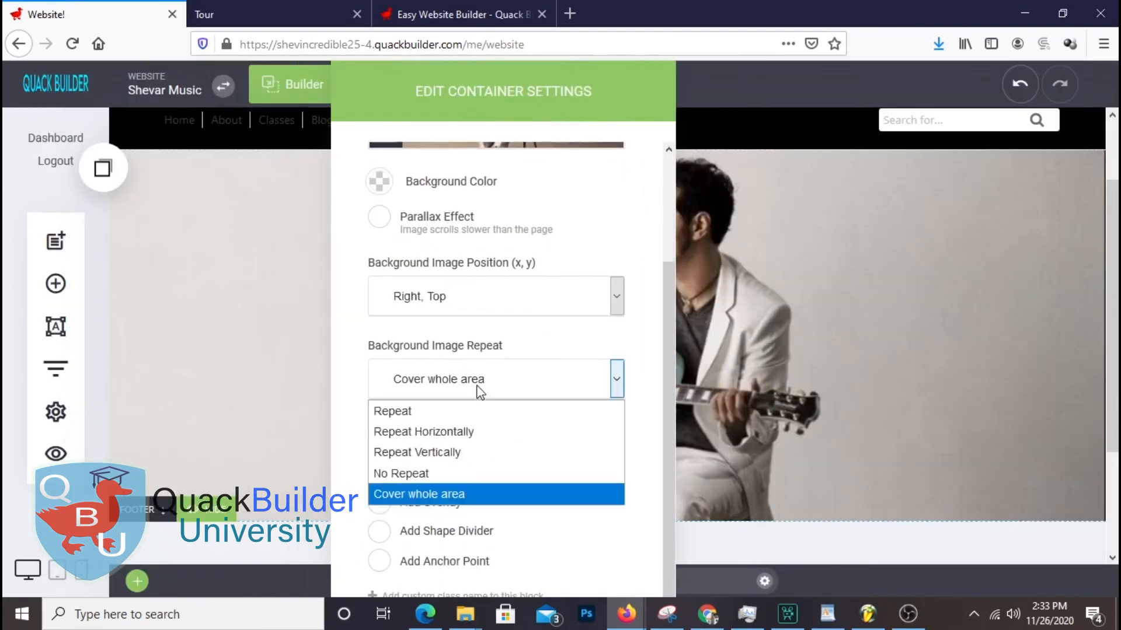
{"action": "left_click", "coordinate": [485, 452]}
{"action": "left_click", "coordinate": [929, 400]}
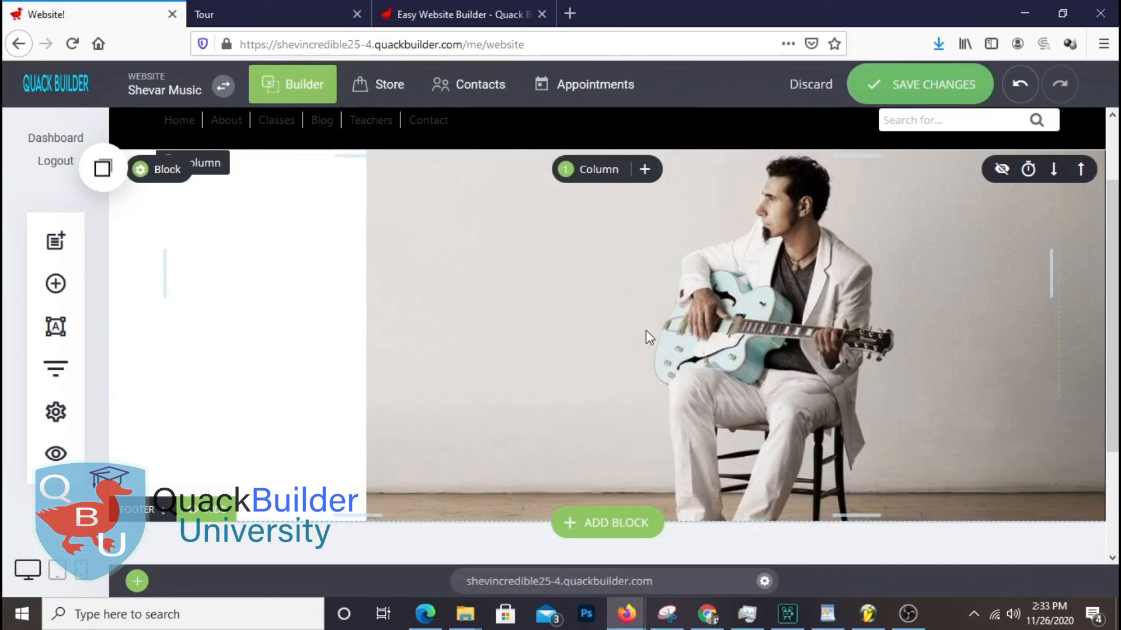
Swap the hero background to the leather-jacket guitarist photo
{"action": "left_click", "coordinate": [167, 166]}
{"action": "left_click", "coordinate": [870, 217]}
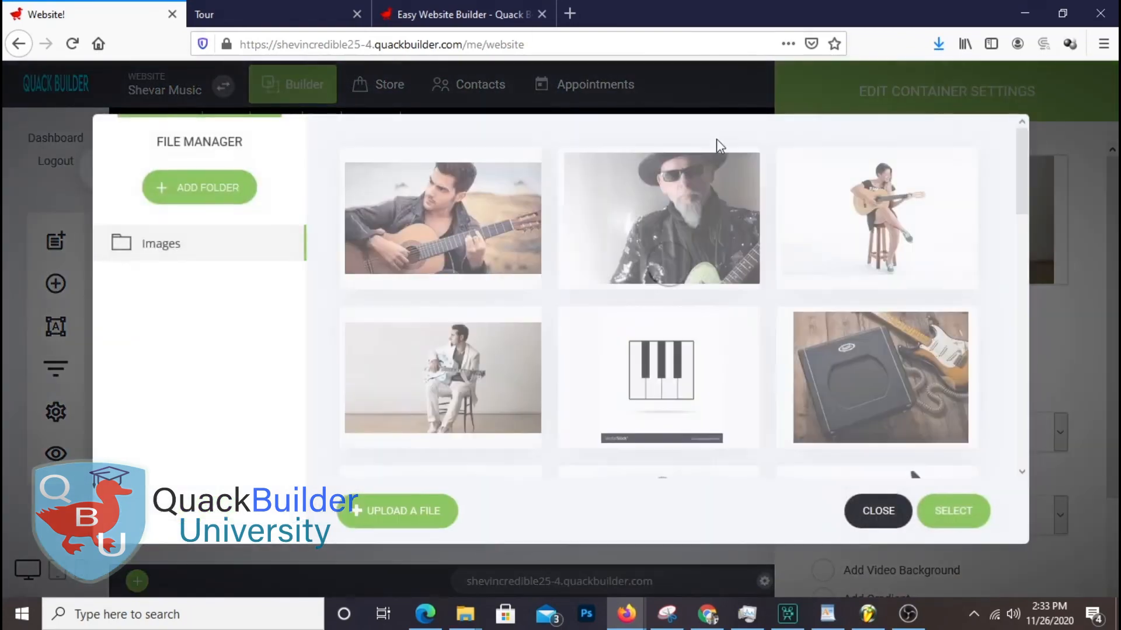
{"action": "left_click", "coordinate": [976, 514]}
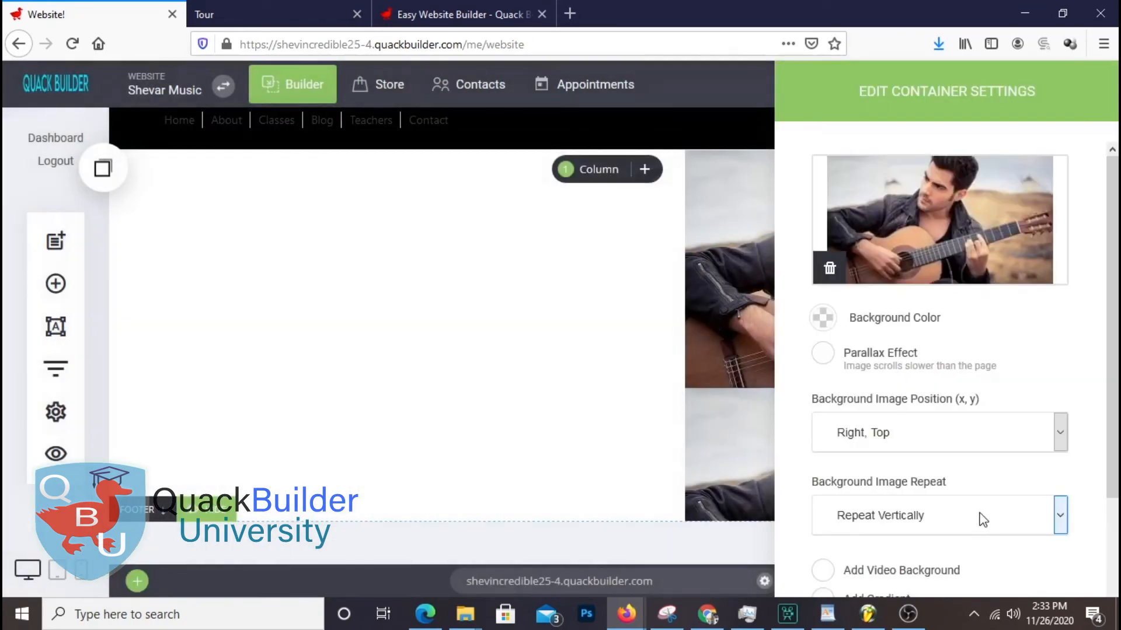
{"action": "left_click_drag", "start_coordinate": [1001, 105], "coordinate": [481, 93]}
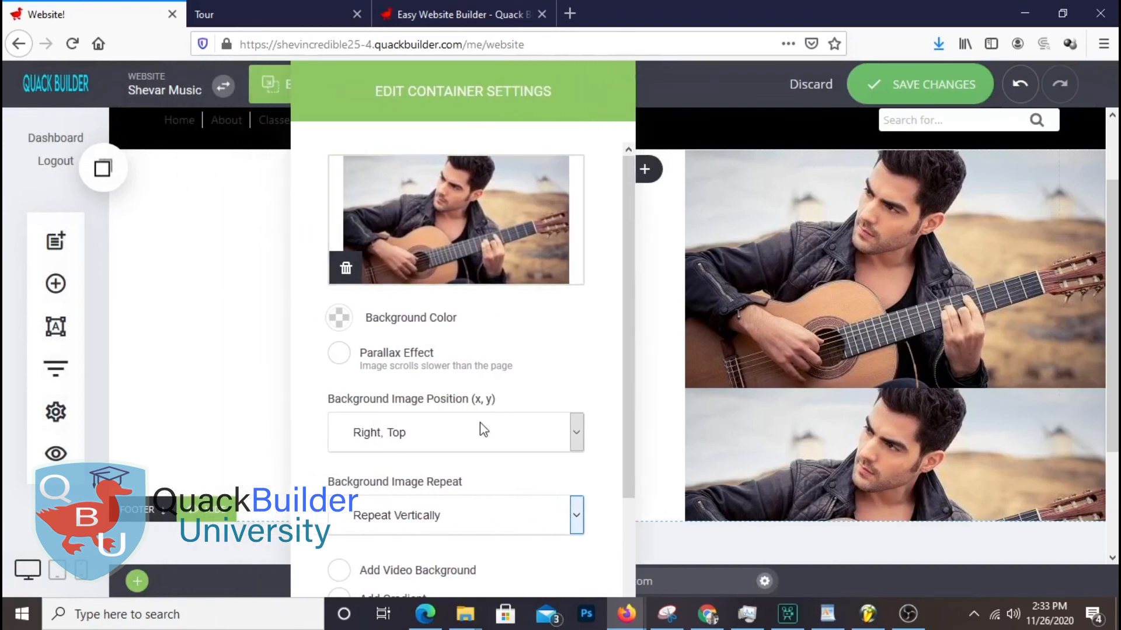
Set the background repeat to Cover whole area after trying horizontal and no repeat
{"action": "scroll", "coordinate": [478, 437], "scroll_direction": "down", "scroll_amount": 2}
{"action": "left_click", "coordinate": [447, 385]}
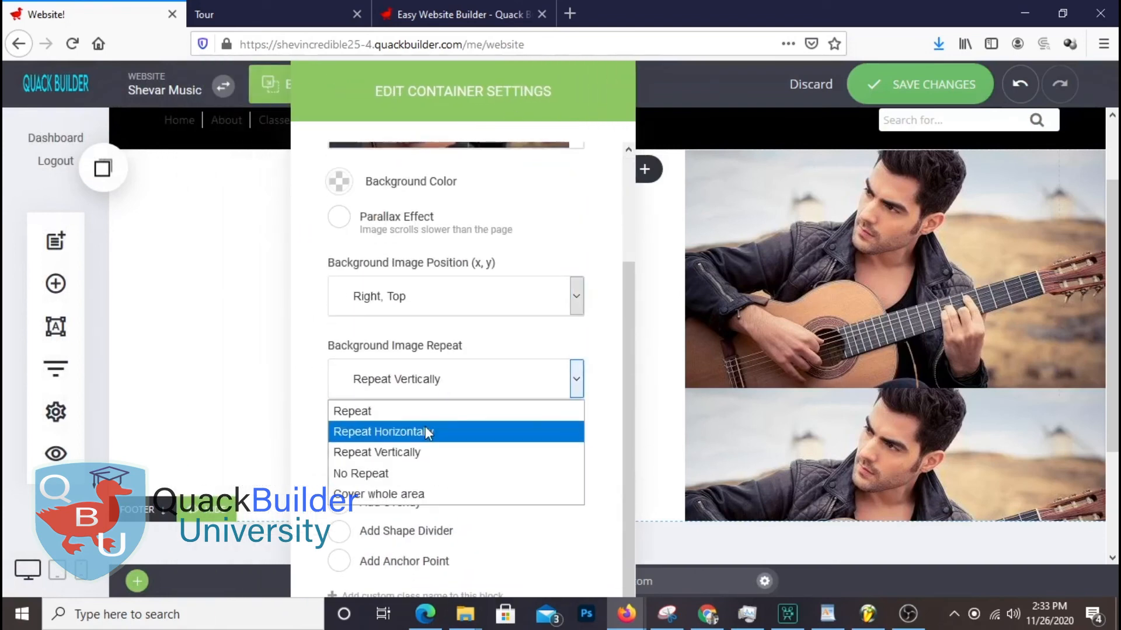
{"action": "left_click", "coordinate": [425, 428]}
{"action": "left_click", "coordinate": [429, 385]}
{"action": "left_click", "coordinate": [416, 470]}
{"action": "left_click", "coordinate": [418, 383]}
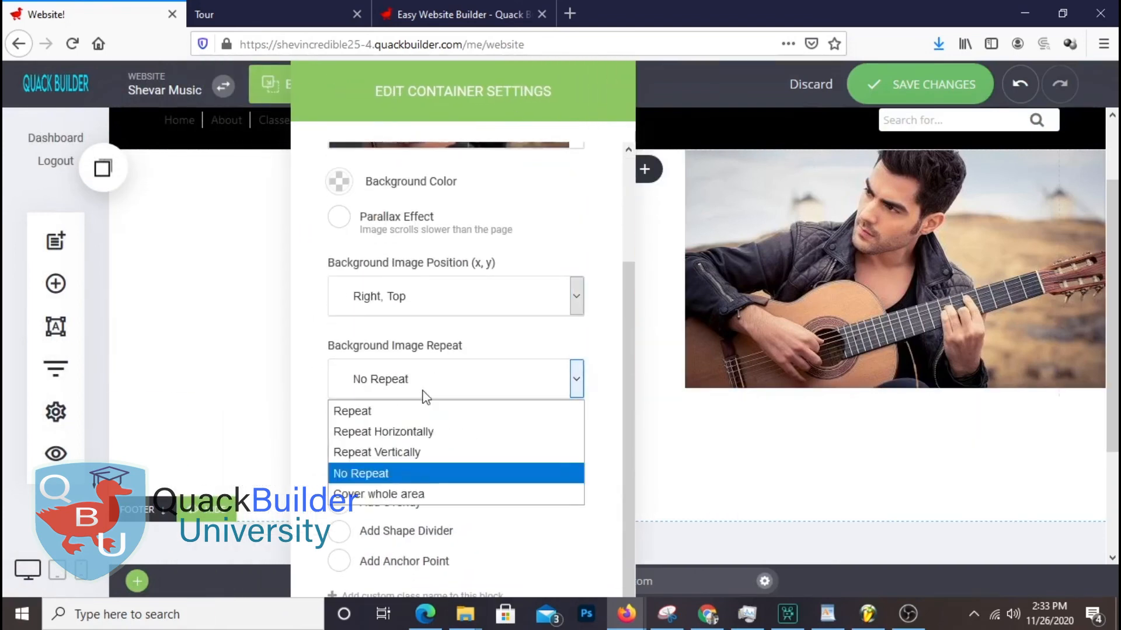
{"action": "left_click", "coordinate": [420, 494]}
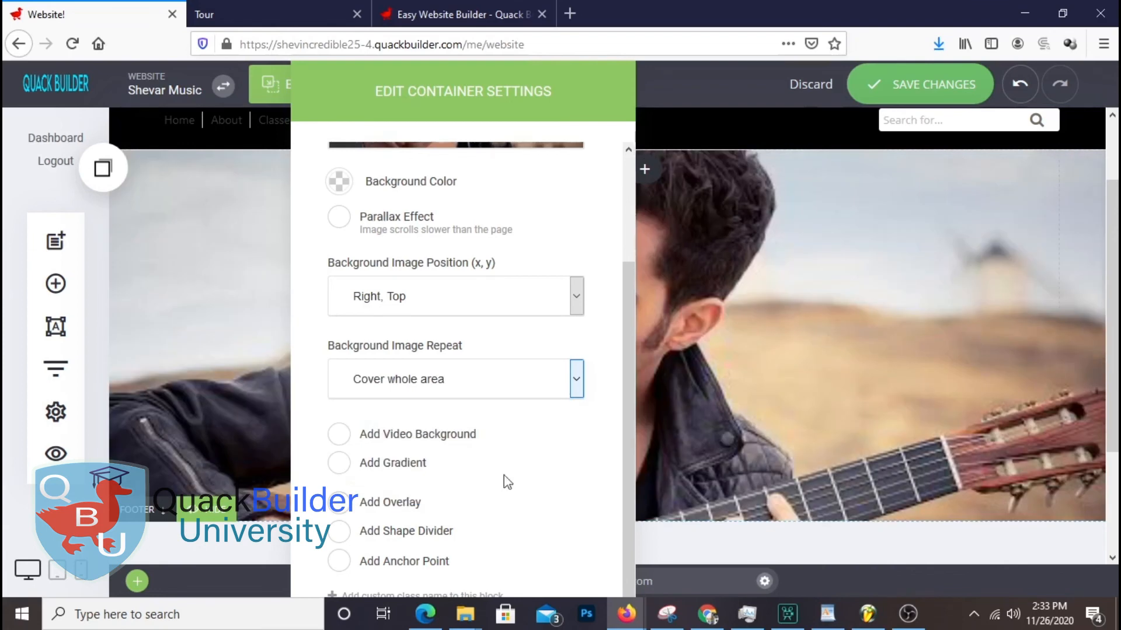
Try several image positions and settle on anchoring the background at Right, Top
{"action": "left_click", "coordinate": [475, 312]}
{"action": "left_click", "coordinate": [401, 411]}
{"action": "left_click", "coordinate": [460, 311]}
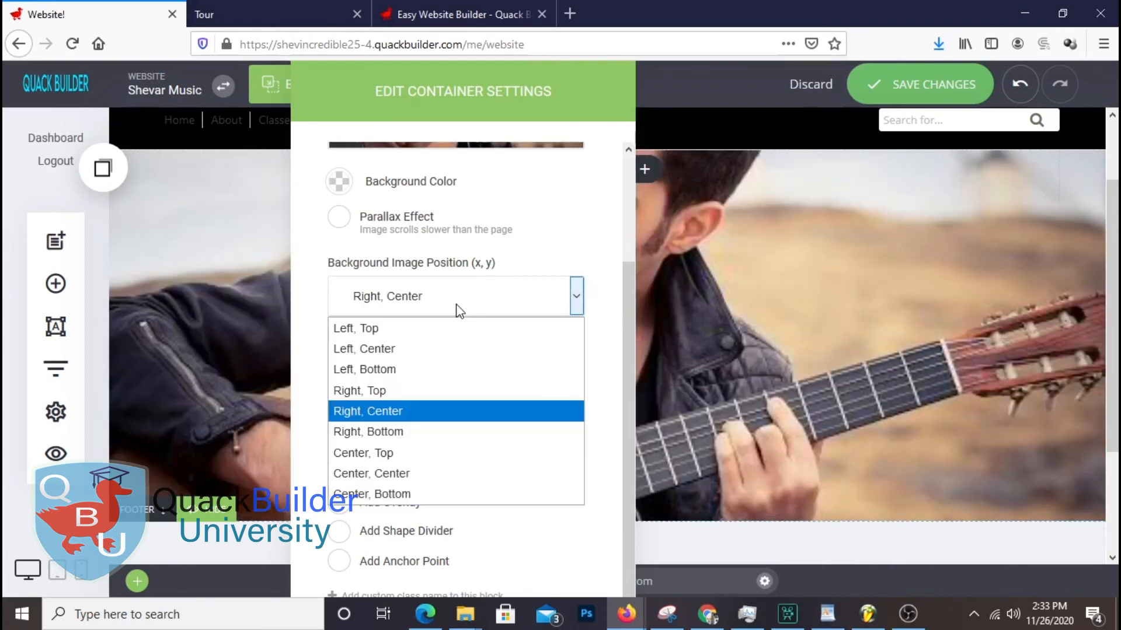
{"action": "left_click", "coordinate": [397, 432]}
{"action": "left_click", "coordinate": [436, 310]}
{"action": "left_click", "coordinate": [418, 472]}
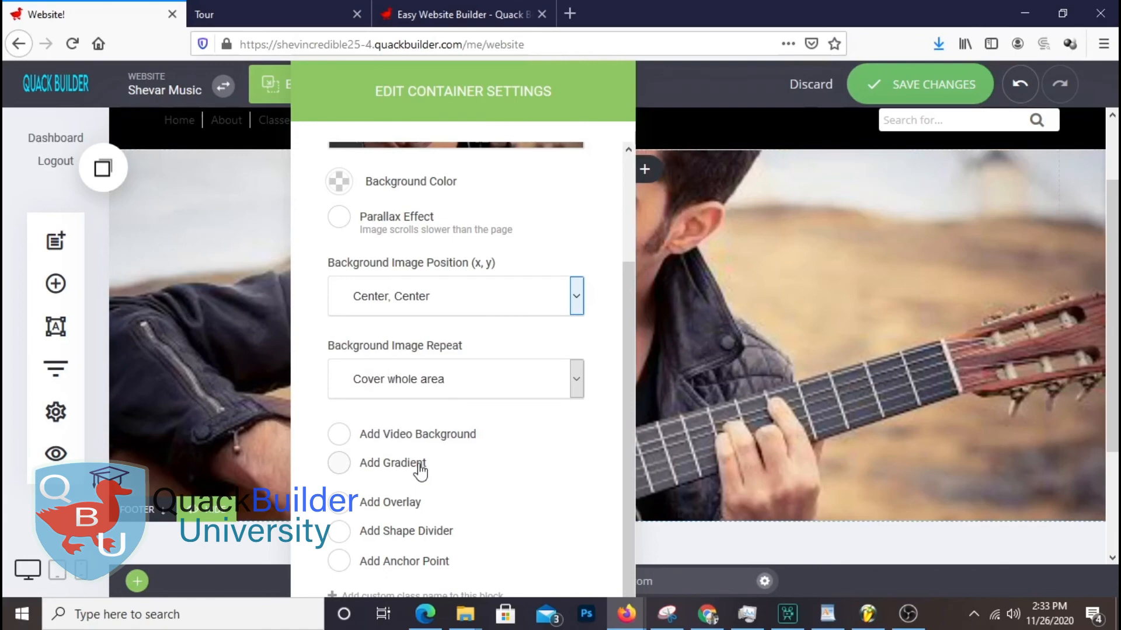
{"action": "left_click", "coordinate": [439, 302]}
{"action": "left_click", "coordinate": [418, 494]}
{"action": "left_click", "coordinate": [475, 294]}
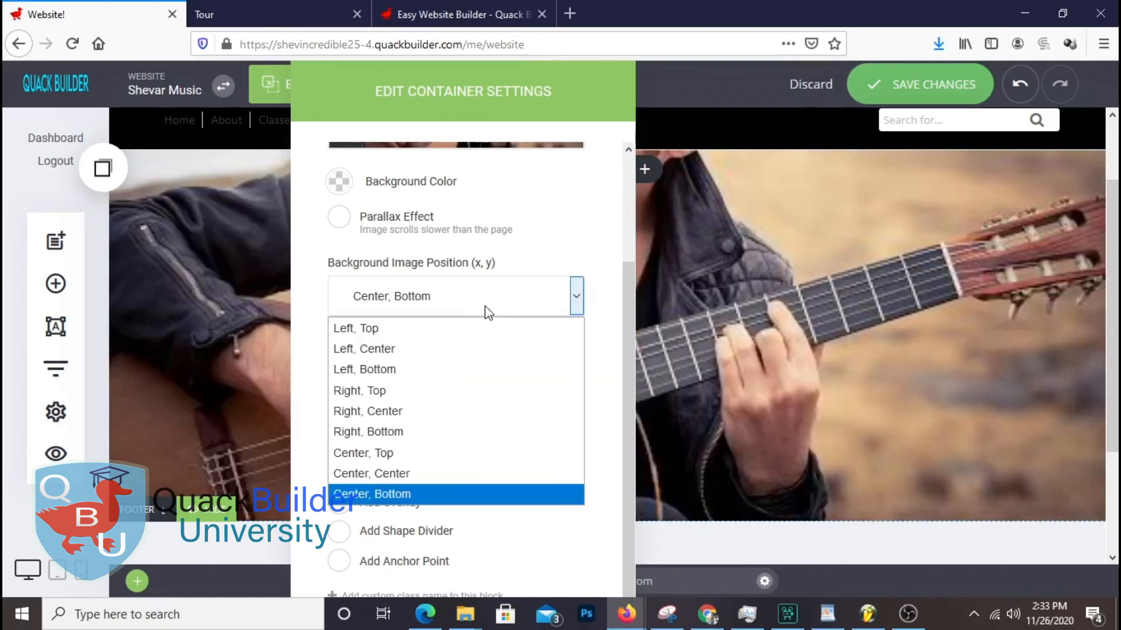
{"action": "left_click", "coordinate": [478, 390]}
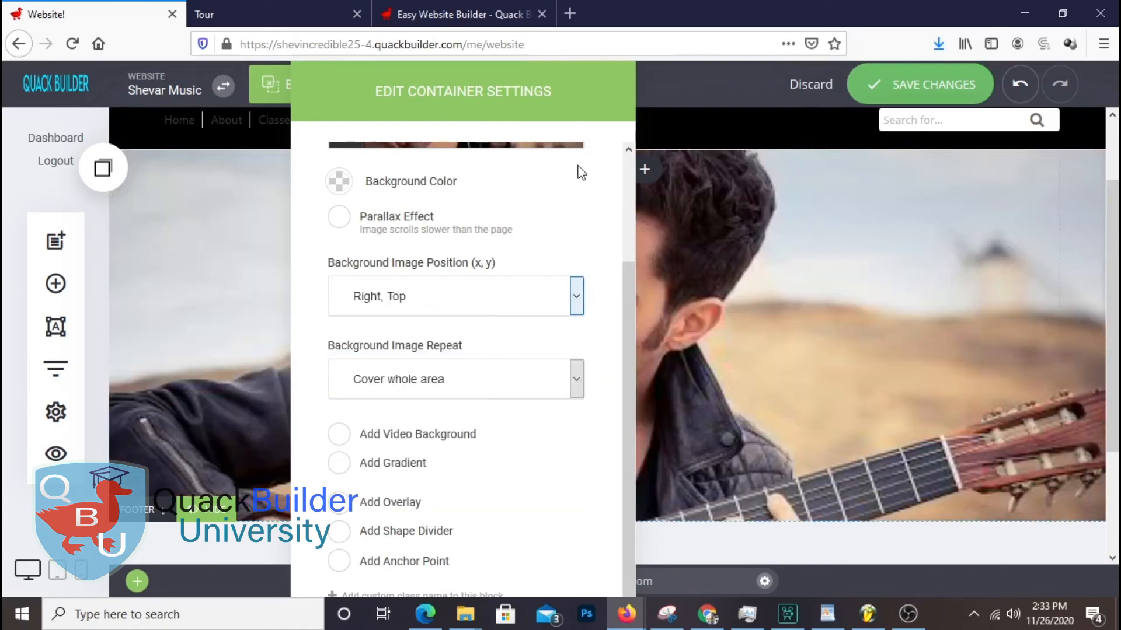
{"action": "left_click_drag", "start_coordinate": [938, 194], "coordinate": [730, 190]}
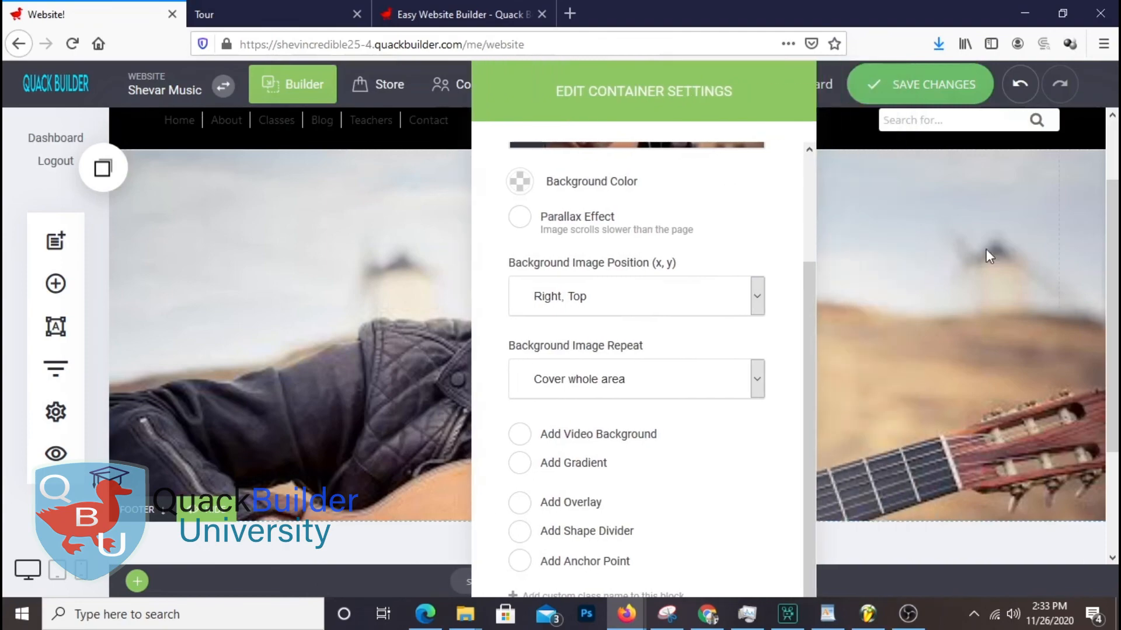
{"action": "left_click", "coordinate": [985, 253]}
{"action": "scroll", "coordinate": [817, 344], "scroll_direction": "up", "scroll_amount": 2}
{"action": "scroll", "coordinate": [820, 350], "scroll_direction": "down", "scroll_amount": 3}
{"action": "scroll", "coordinate": [743, 363], "scroll_direction": "up", "scroll_amount": 1}
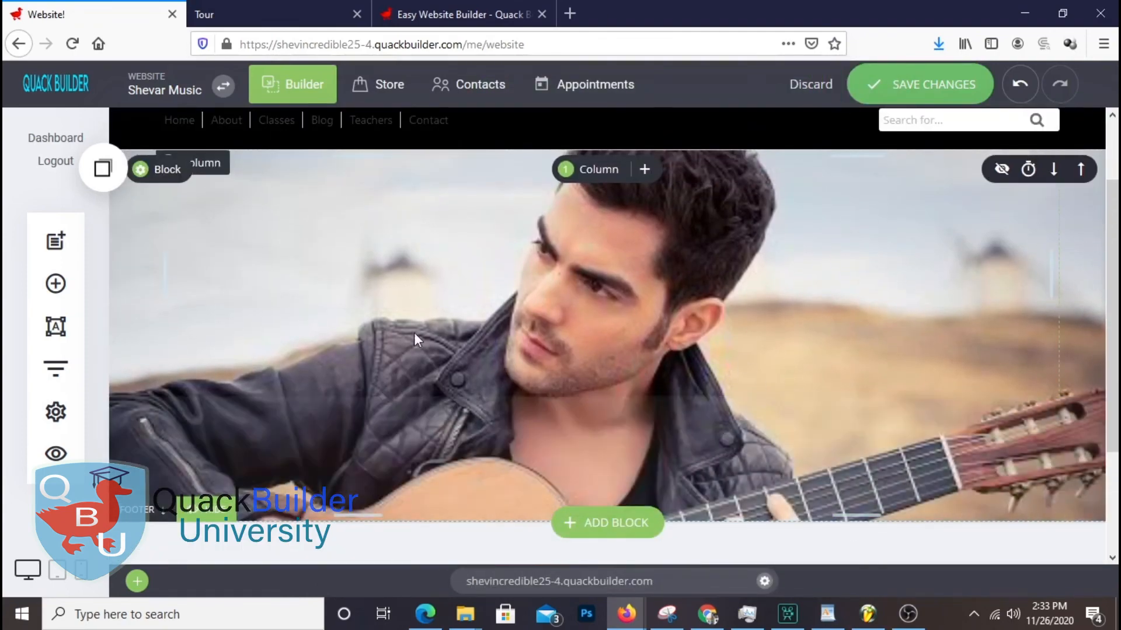
Try the man-in-hat photo as the hero background
{"action": "left_click", "coordinate": [168, 174]}
{"action": "left_click", "coordinate": [817, 158]}
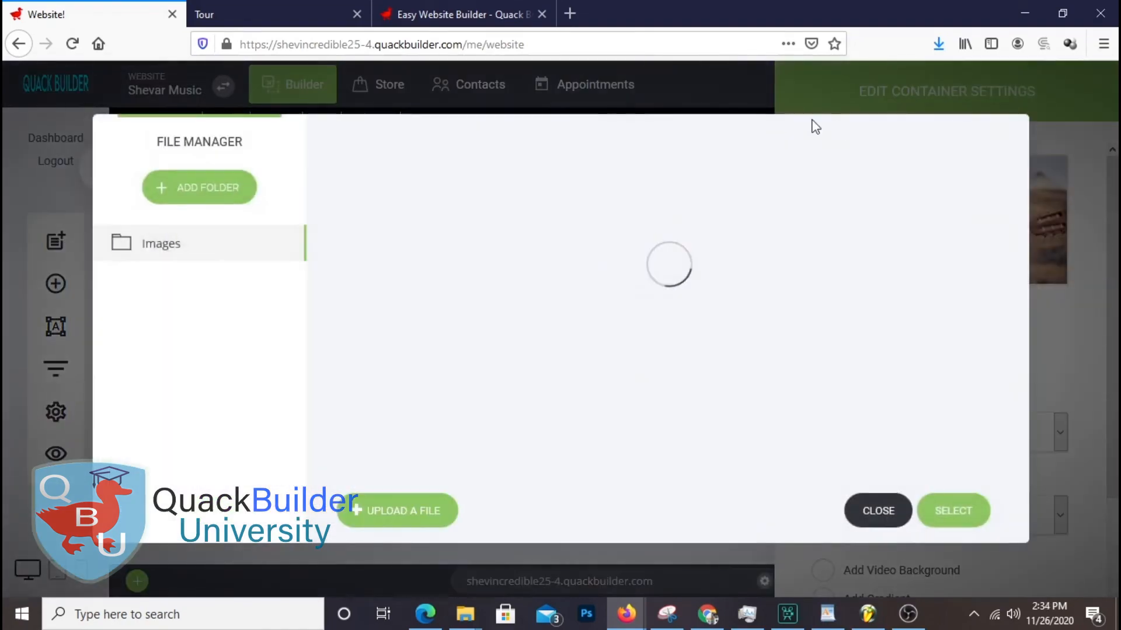
{"action": "left_click", "coordinate": [962, 519]}
{"action": "left_click_drag", "start_coordinate": [920, 112], "coordinate": [695, 112]}
Switch the hero background to the woman-on-stool guitarist photo
{"action": "left_click", "coordinate": [783, 269]}
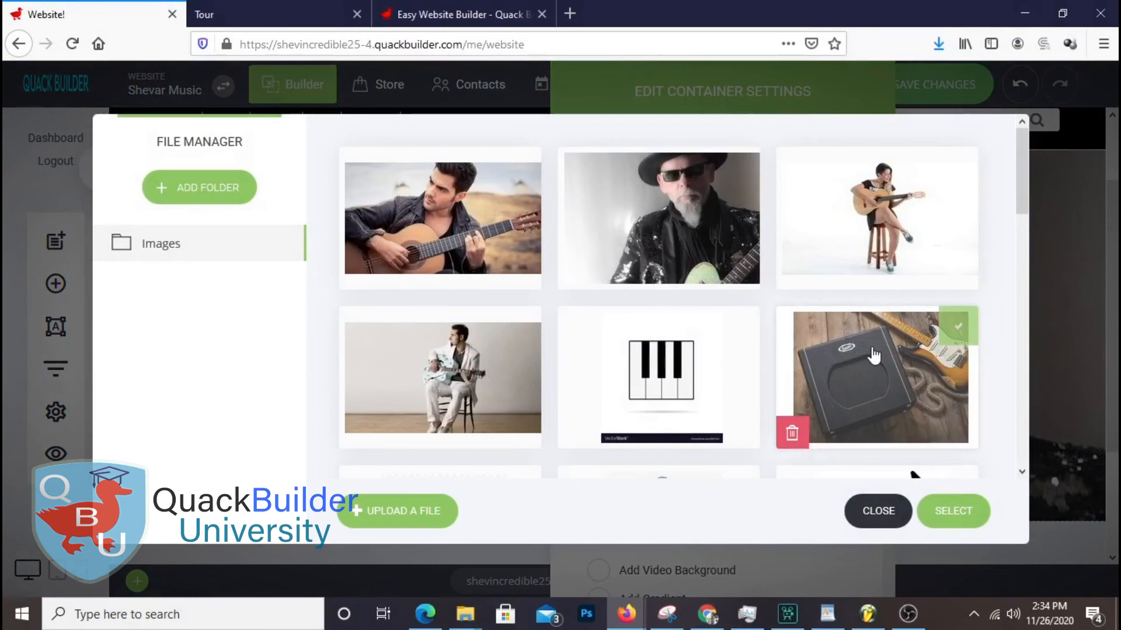
{"action": "scroll", "coordinate": [874, 355], "scroll_direction": "down", "scroll_amount": 5}
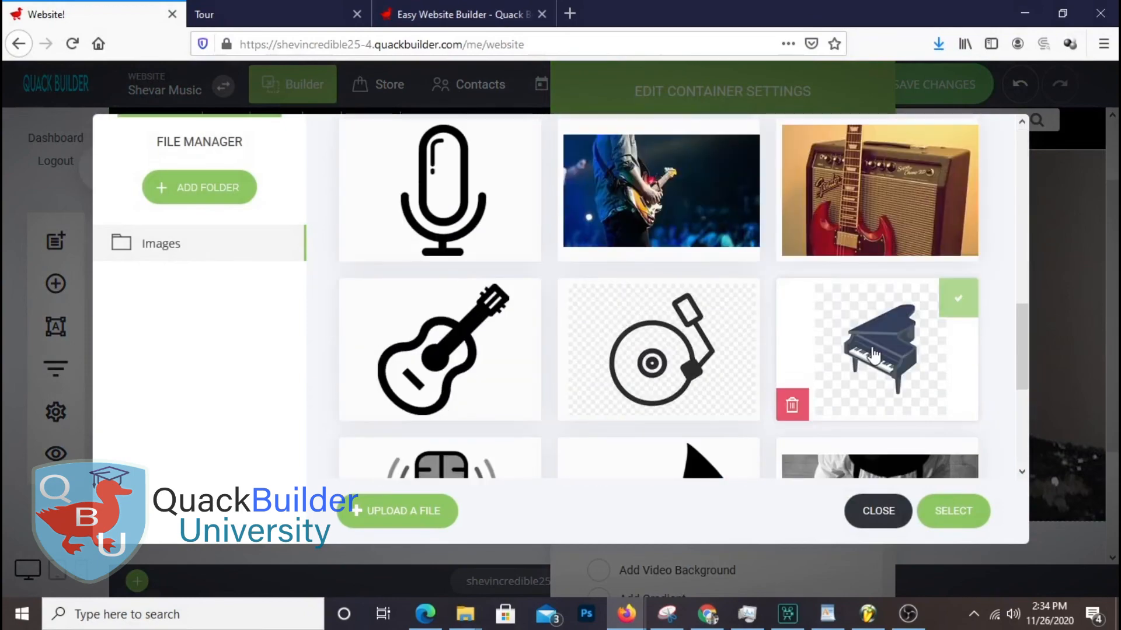
{"action": "scroll", "coordinate": [873, 355], "scroll_direction": "up", "scroll_amount": 5}
{"action": "left_click", "coordinate": [878, 222]}
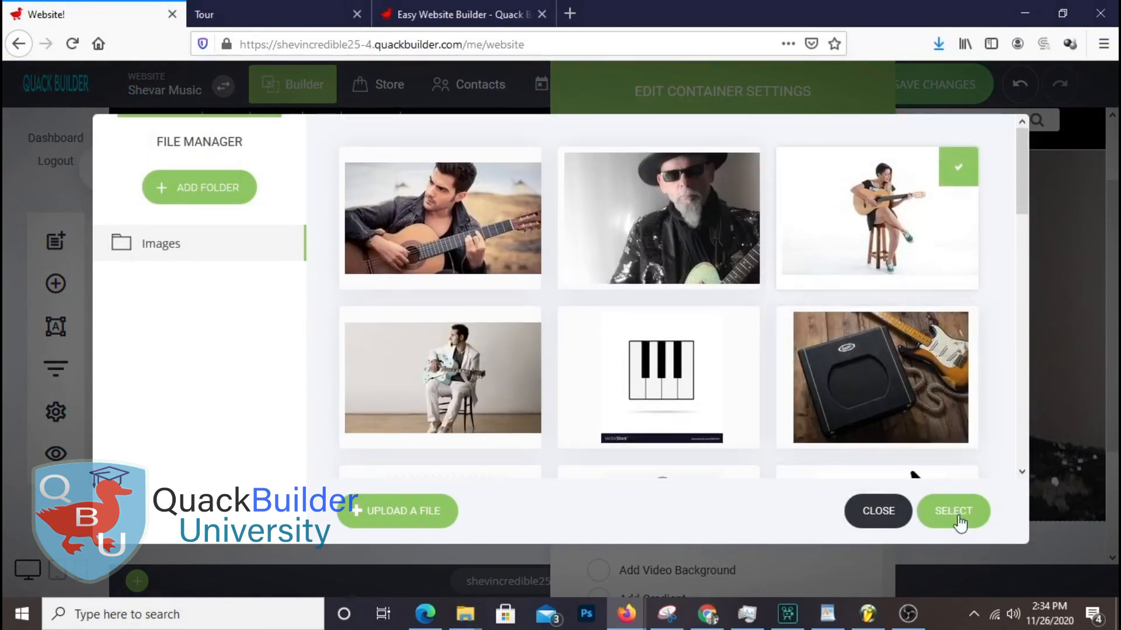
{"action": "left_click", "coordinate": [953, 511]}
{"action": "left_click_drag", "start_coordinate": [753, 95], "coordinate": [427, 96]}
Try Right, Center and Right, Bottom positions, ending on Right, Top
{"action": "left_click", "coordinate": [418, 447]}
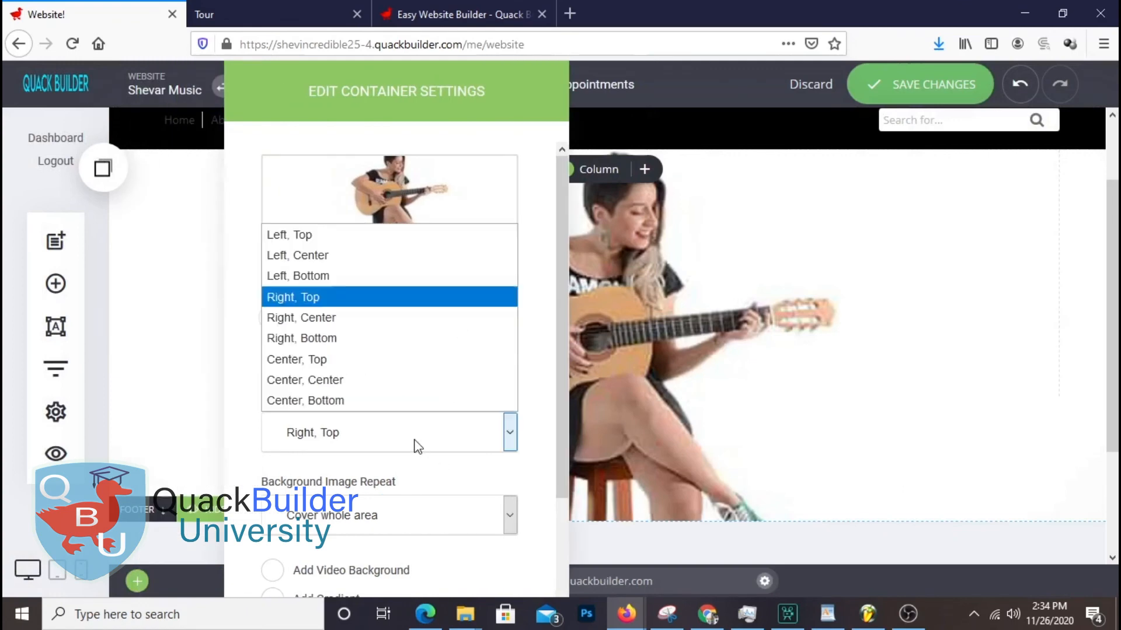
{"action": "left_click", "coordinate": [358, 318]}
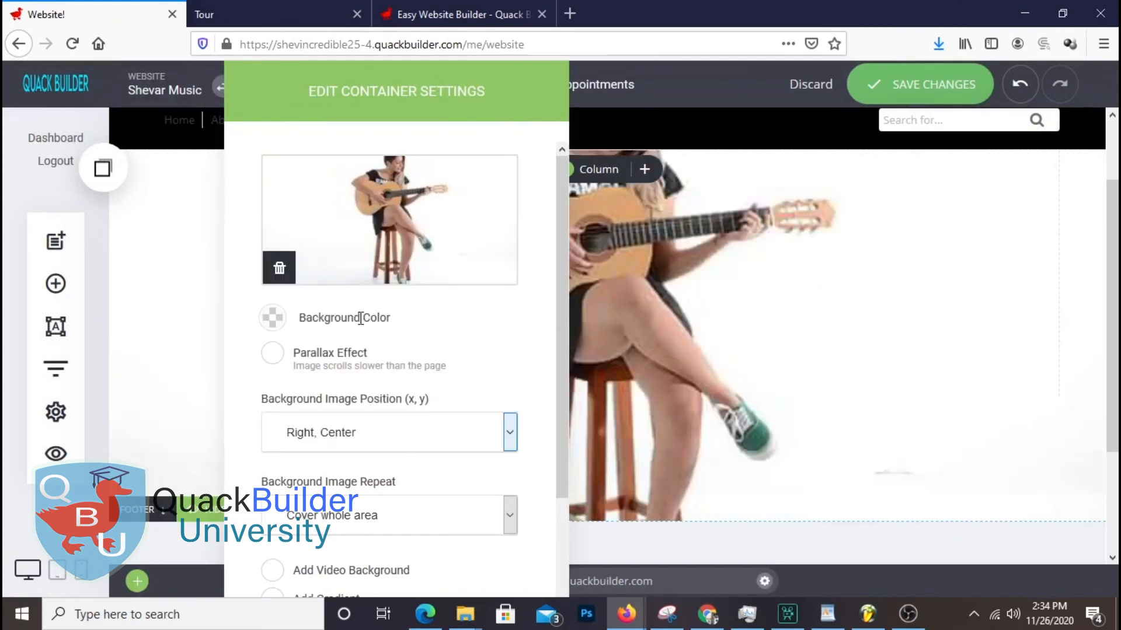
{"action": "left_click", "coordinate": [362, 438]}
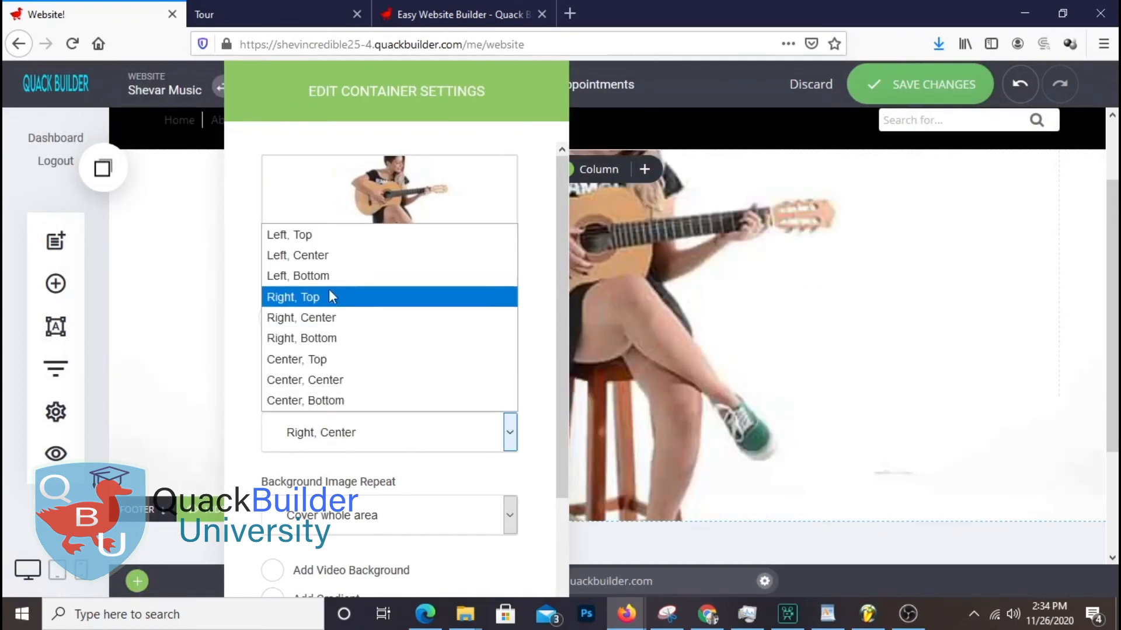
{"action": "left_click", "coordinate": [349, 319]}
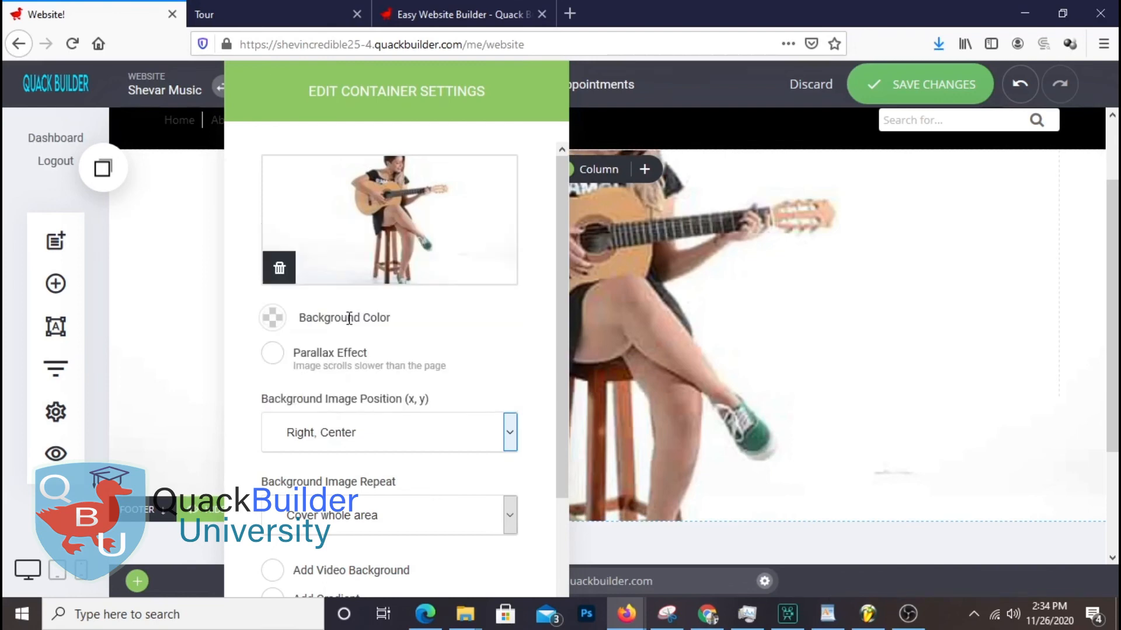
{"action": "left_click", "coordinate": [350, 432]}
{"action": "left_click", "coordinate": [374, 339]}
{"action": "left_click", "coordinate": [372, 452]}
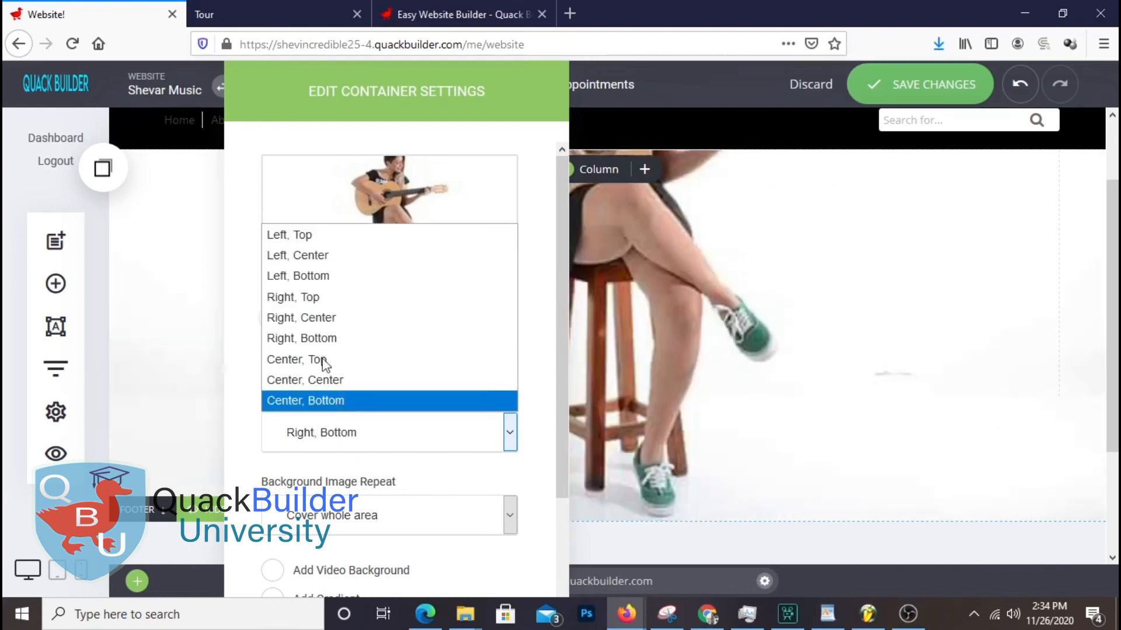
{"action": "left_click", "coordinate": [349, 297]}
Replace the background with the white-jacket guitarist photo and close the container settings
{"action": "left_click_drag", "start_coordinate": [445, 124], "coordinate": [919, 159]}
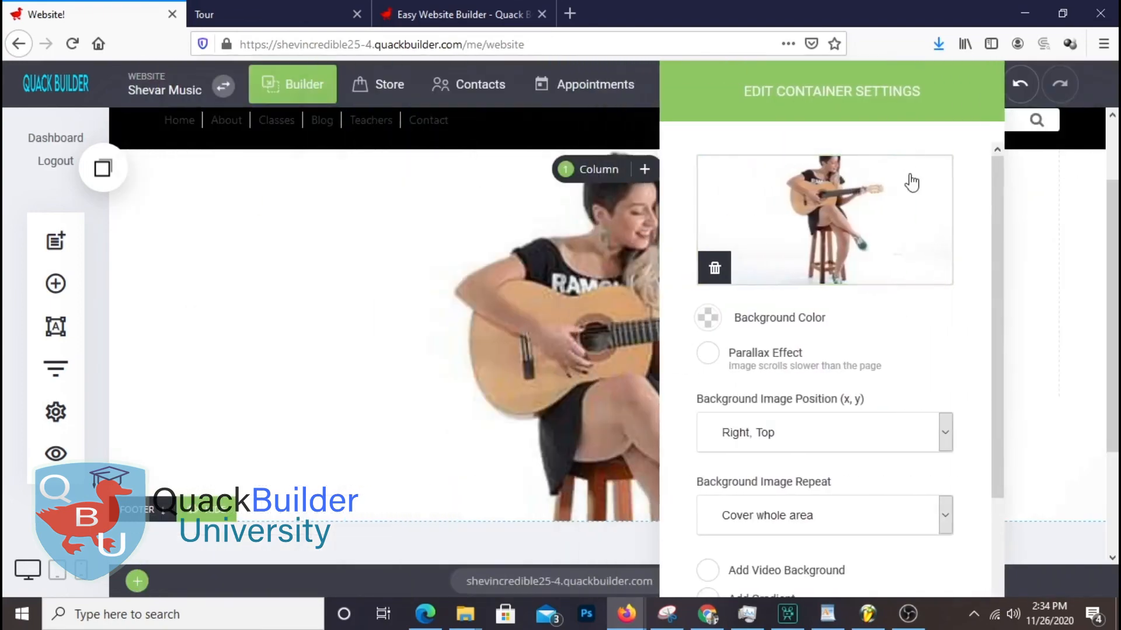
{"action": "left_click", "coordinate": [919, 158]}
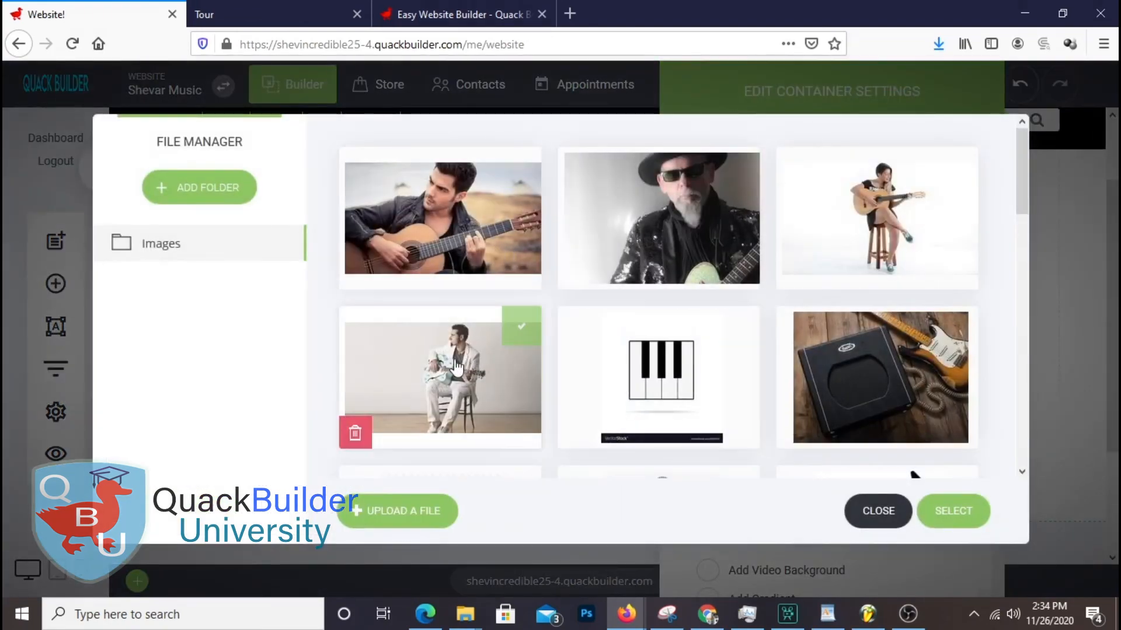
{"action": "left_click", "coordinate": [953, 511]}
{"action": "left_click_drag", "start_coordinate": [793, 87], "coordinate": [487, 278]}
{"action": "left_click", "coordinate": [878, 403]}
{"action": "scroll", "coordinate": [967, 335], "scroll_direction": "down", "scroll_amount": 3}
{"action": "scroll", "coordinate": [967, 335], "scroll_direction": "up", "scroll_amount": 5}
{"action": "scroll", "coordinate": [978, 331], "scroll_direction": "down", "scroll_amount": 1}
Save, reload the Tour tab to review the white-suited guitarist hero, then return to the Website! editor
{"action": "left_click", "coordinate": [955, 93]}
{"action": "left_click", "coordinate": [275, 14]}
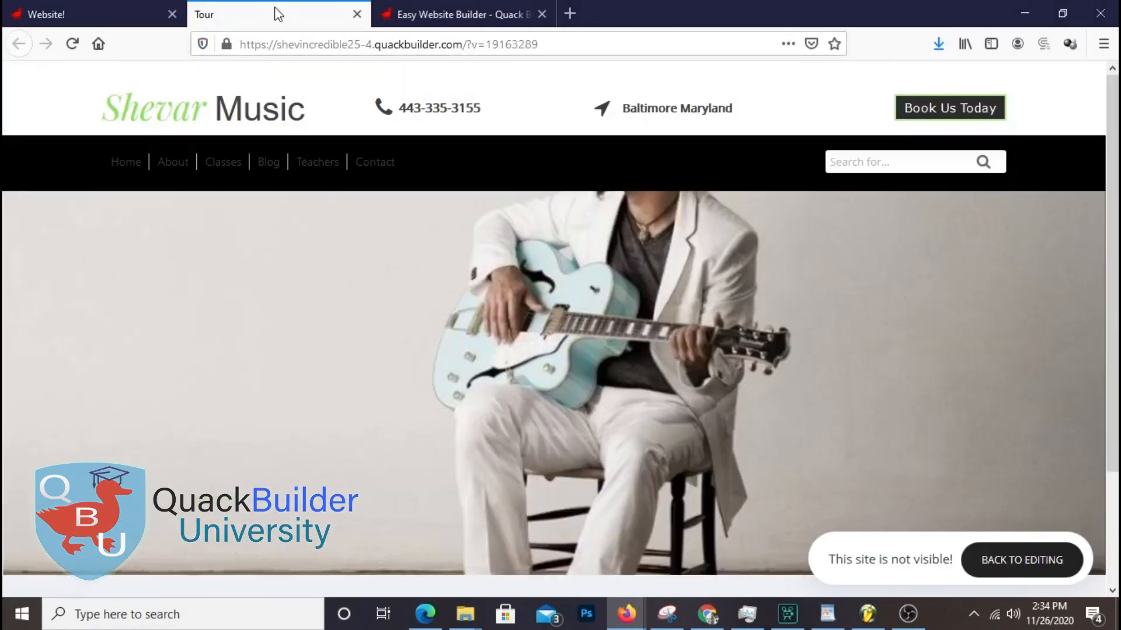
{"action": "right_click", "coordinate": [274, 14]}
{"action": "left_click", "coordinate": [315, 20]}
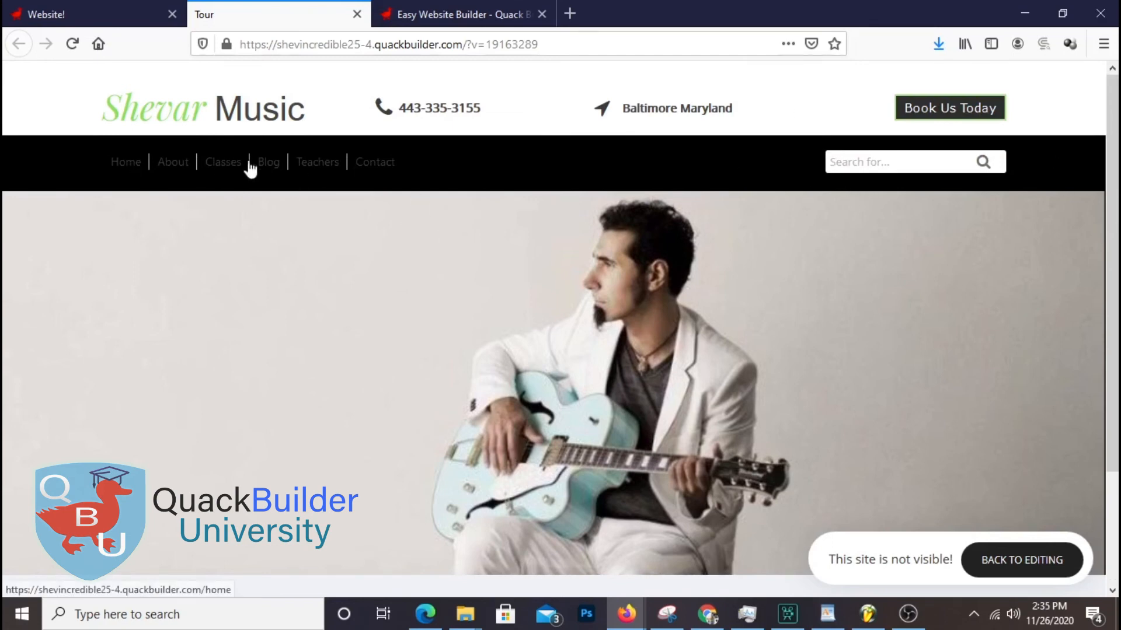
{"action": "scroll", "coordinate": [700, 186], "scroll_direction": "down", "scroll_amount": 3}
{"action": "scroll", "coordinate": [704, 191], "scroll_direction": "up", "scroll_amount": 3}
{"action": "scroll", "coordinate": [711, 220], "scroll_direction": "down", "scroll_amount": 3}
{"action": "scroll", "coordinate": [773, 216], "scroll_direction": "up", "scroll_amount": 3}
{"action": "left_click", "coordinate": [114, 12]}
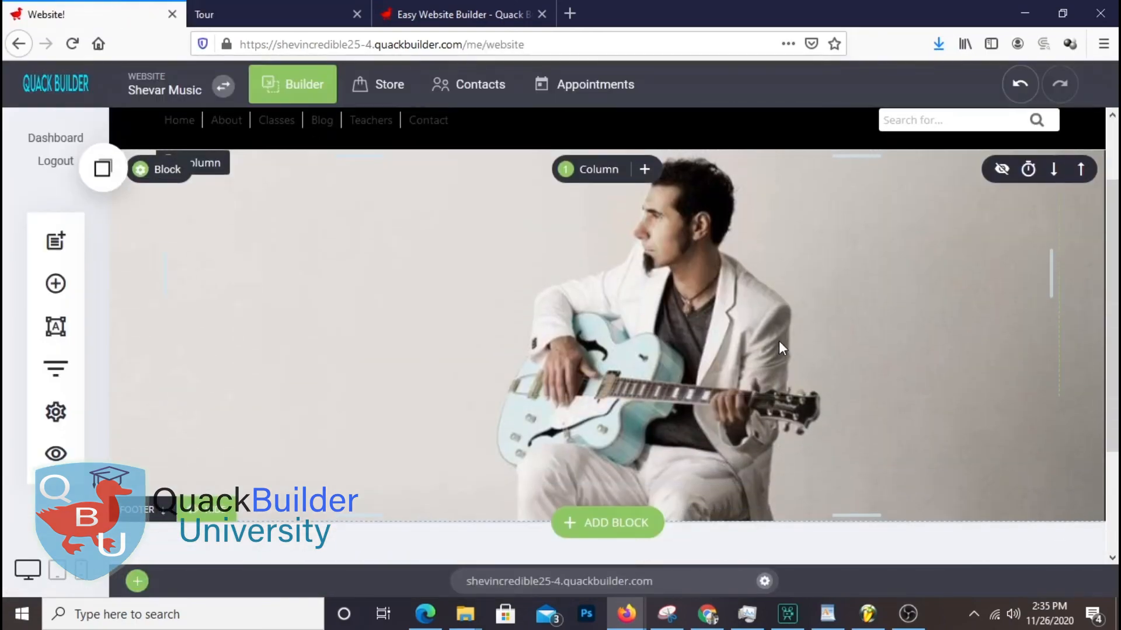
Drop a Heading widget at the top of the hero column, select its placeholder text, then switch to WordPad
{"action": "left_click", "coordinate": [56, 284]}
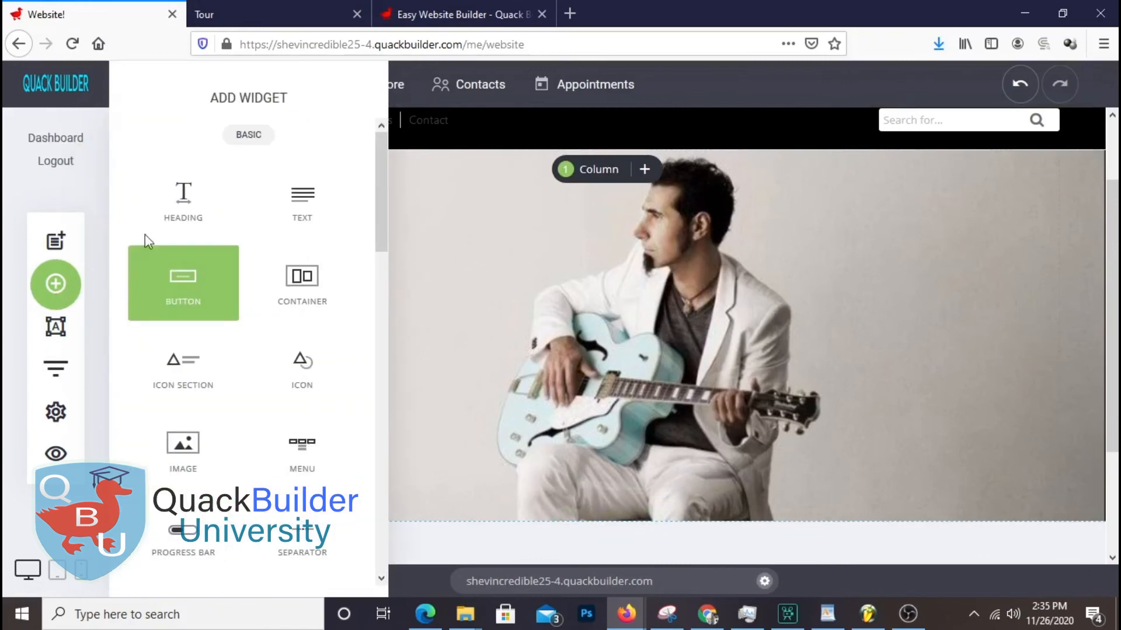
{"action": "left_click_drag", "start_coordinate": [163, 208], "coordinate": [430, 156]}
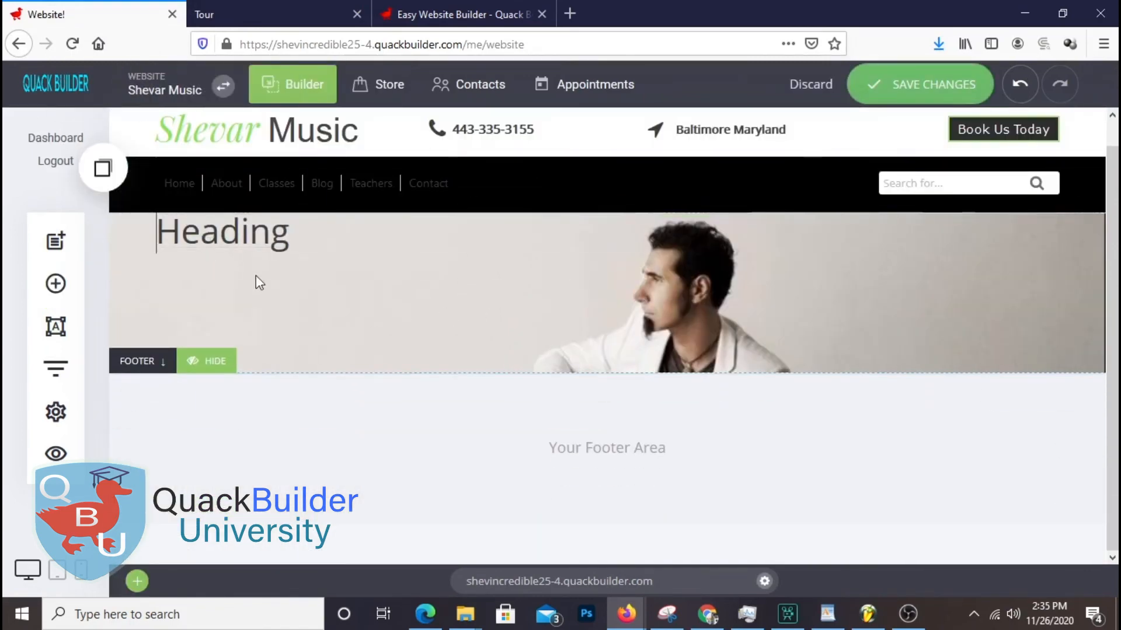
{"action": "double_click", "coordinate": [283, 237]}
{"action": "left_click", "coordinate": [828, 613]}
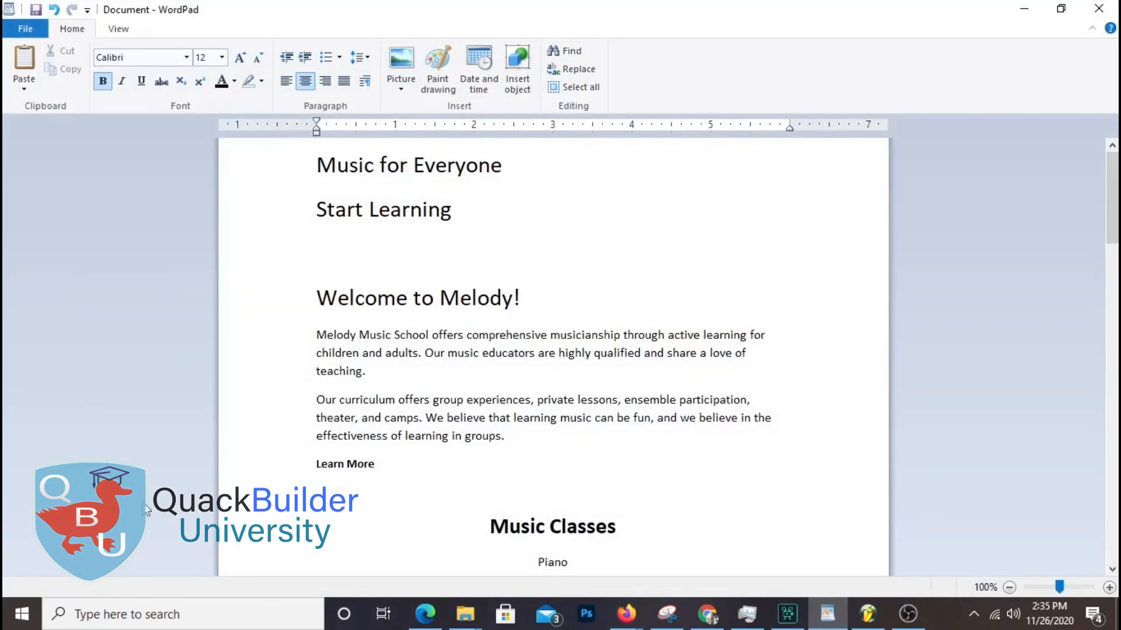
Select the line 'Music for Everyone' in WordPad and switch back to Quack Builder
{"action": "left_click_drag", "start_coordinate": [367, 169], "coordinate": [449, 176]}
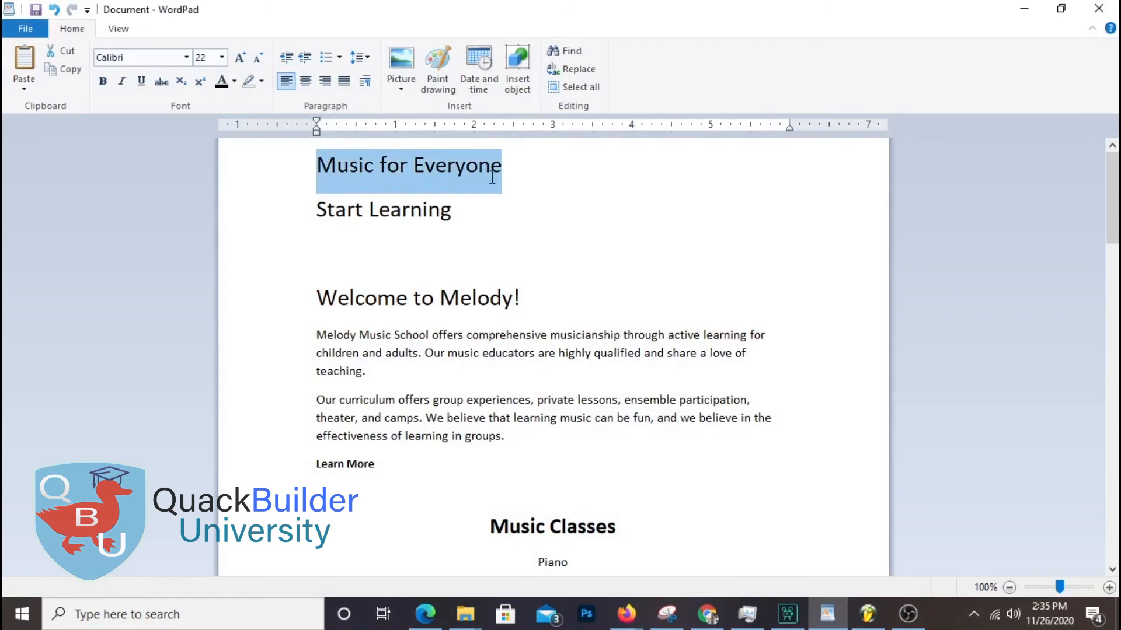
{"action": "left_click", "coordinate": [529, 214]}
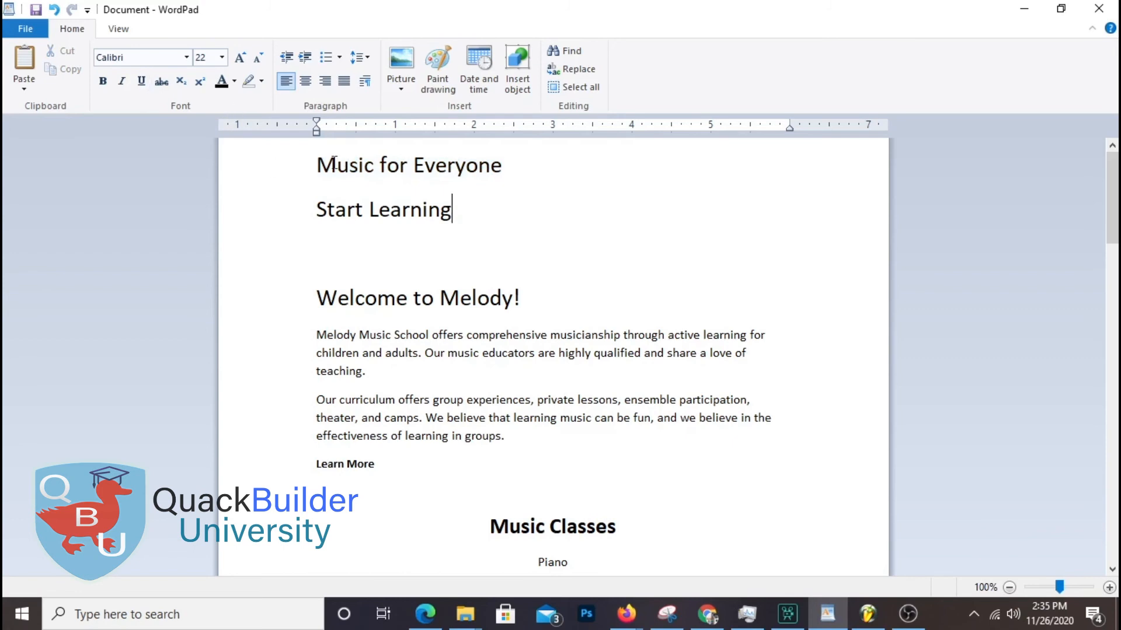
{"action": "left_click_drag", "start_coordinate": [333, 166], "coordinate": [517, 163]}
{"action": "key", "text": "ctrl+c"}
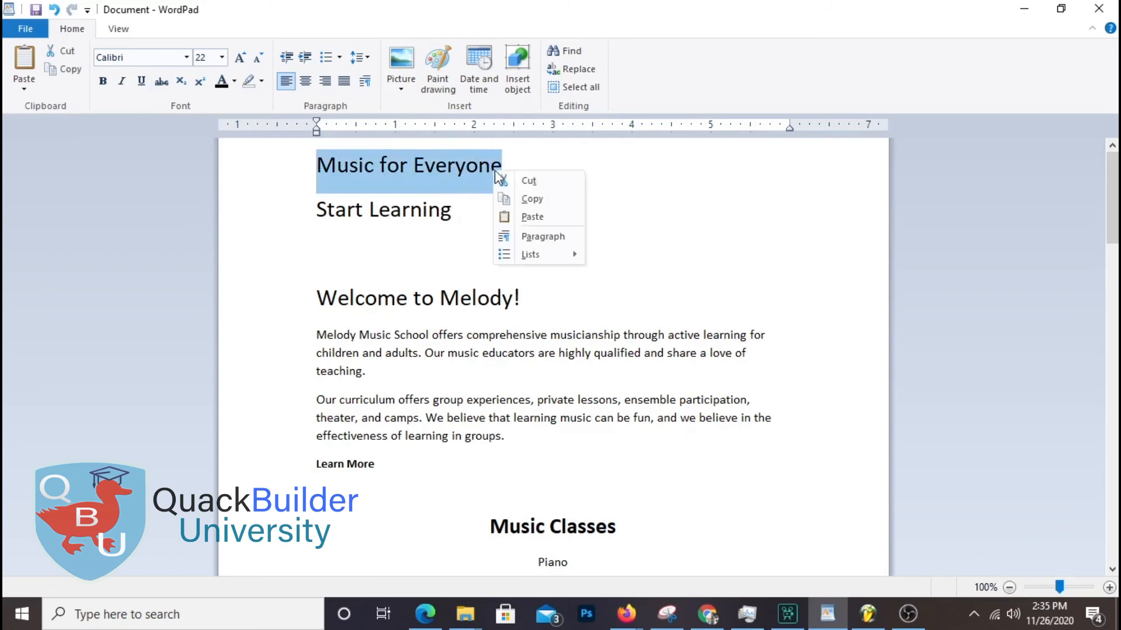
{"action": "left_click", "coordinate": [830, 615]}
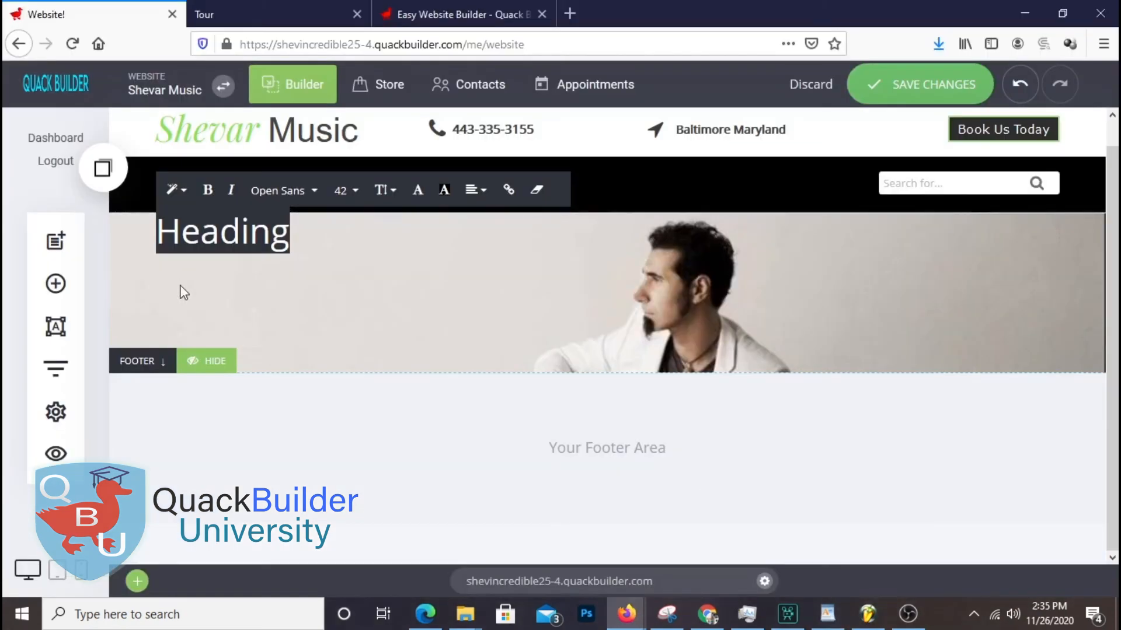
Paste 'Music for Everyone' over the placeholder Heading and break the line before 'Everyone'
{"action": "right_click", "coordinate": [224, 230]}
{"action": "left_click", "coordinate": [217, 230]}
{"action": "right_click", "coordinate": [218, 230]}
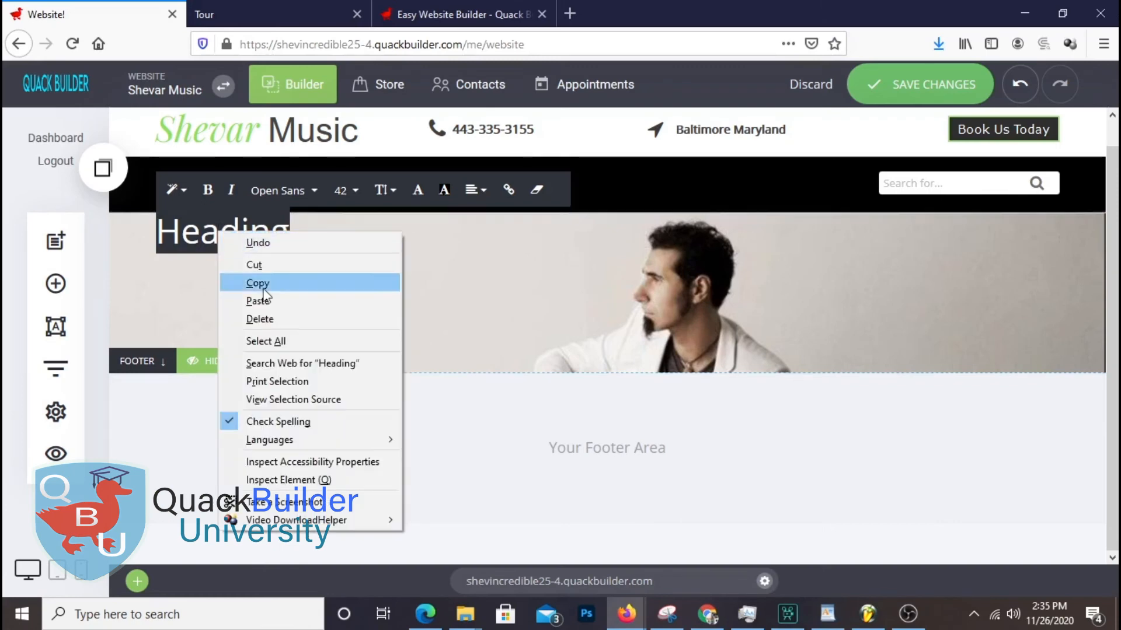
{"action": "left_click", "coordinate": [262, 301]}
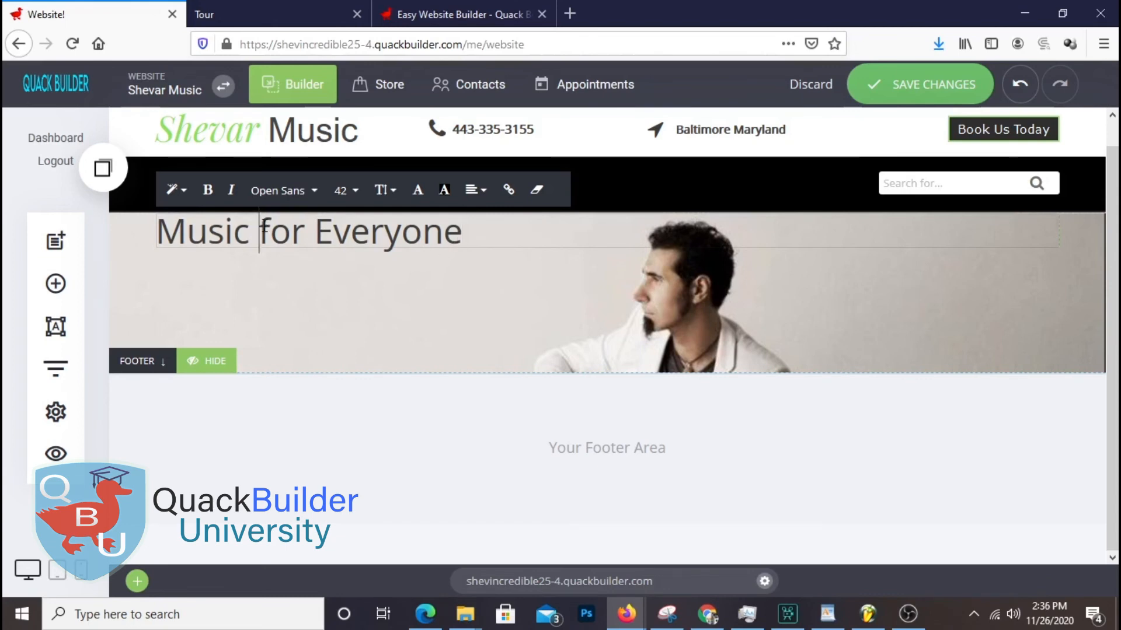
{"action": "left_click", "coordinate": [315, 232]}
{"action": "key", "text": "Return"}
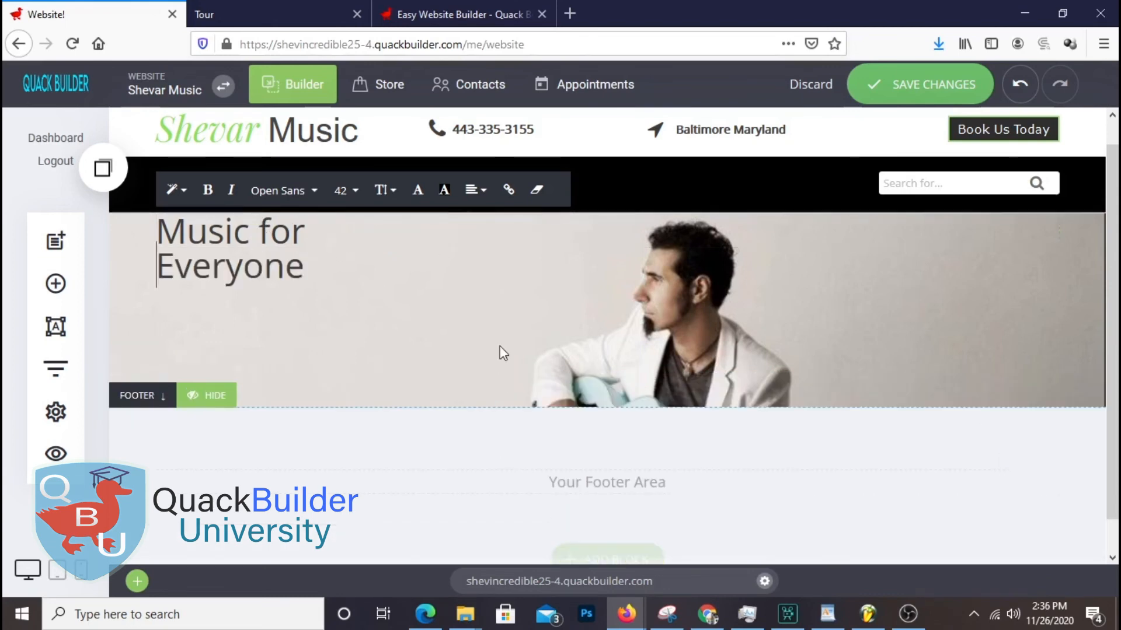
{"action": "key", "text": "ctrl+a"}
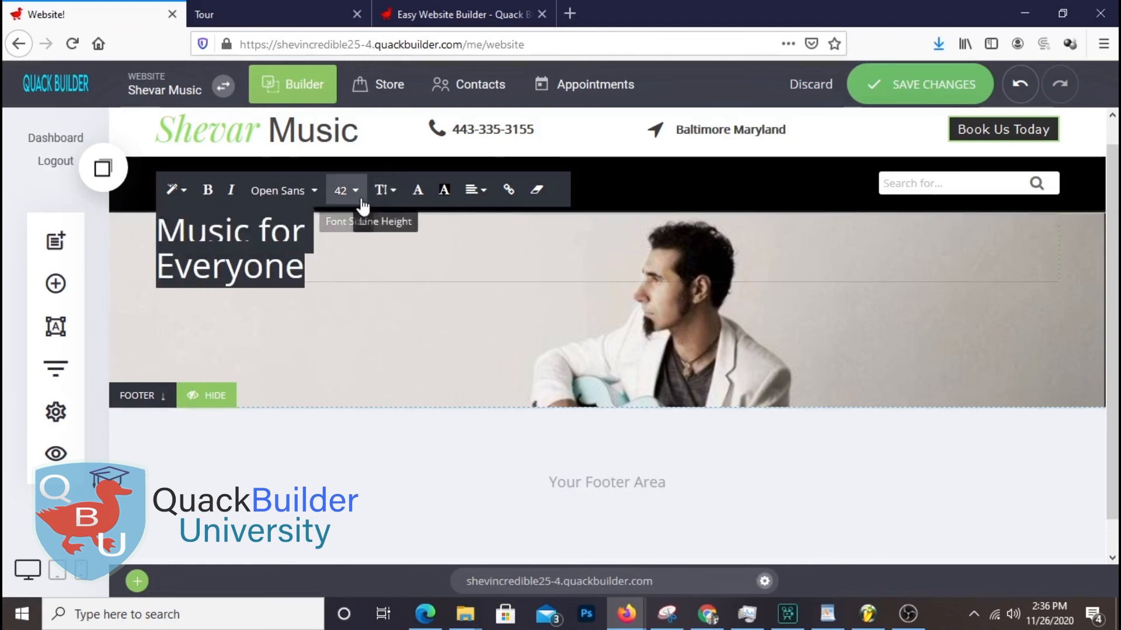
Raise the hero heading's line height by two steps
{"action": "left_click", "coordinate": [382, 190]}
{"action": "left_click", "coordinate": [412, 309]}
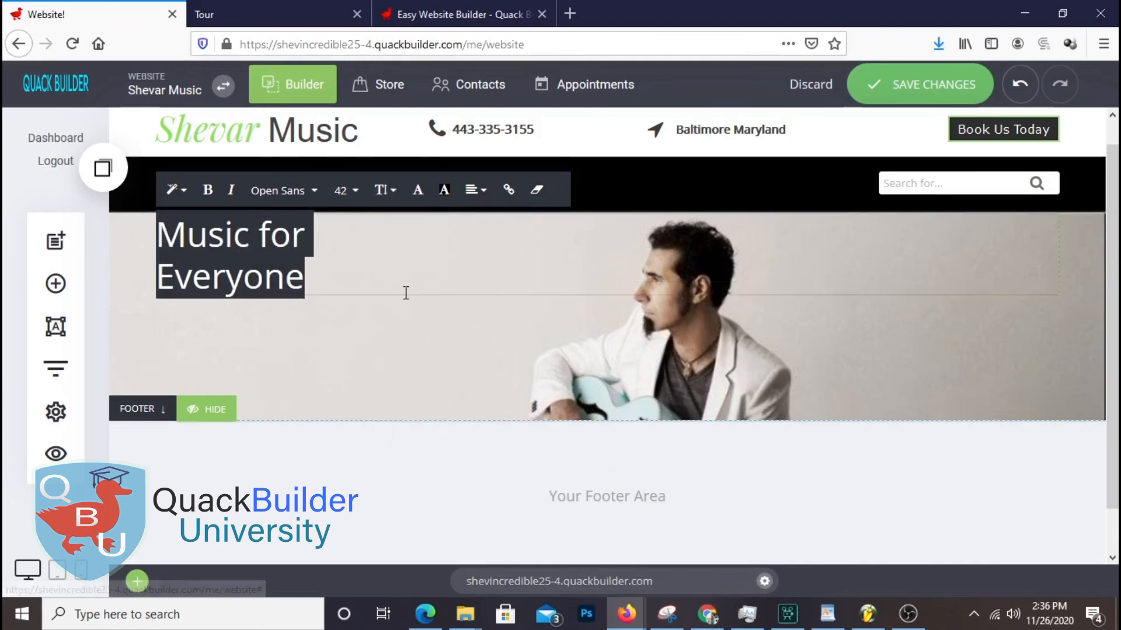
{"action": "left_click", "coordinate": [393, 197]}
{"action": "left_click", "coordinate": [415, 310]}
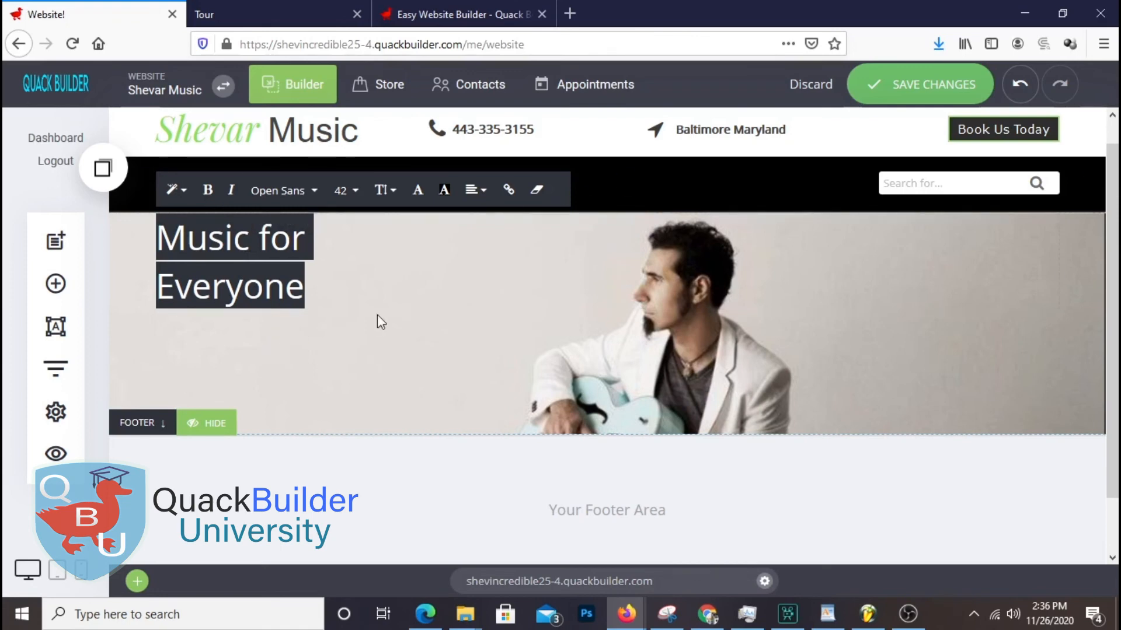
{"action": "left_click", "coordinate": [206, 354]}
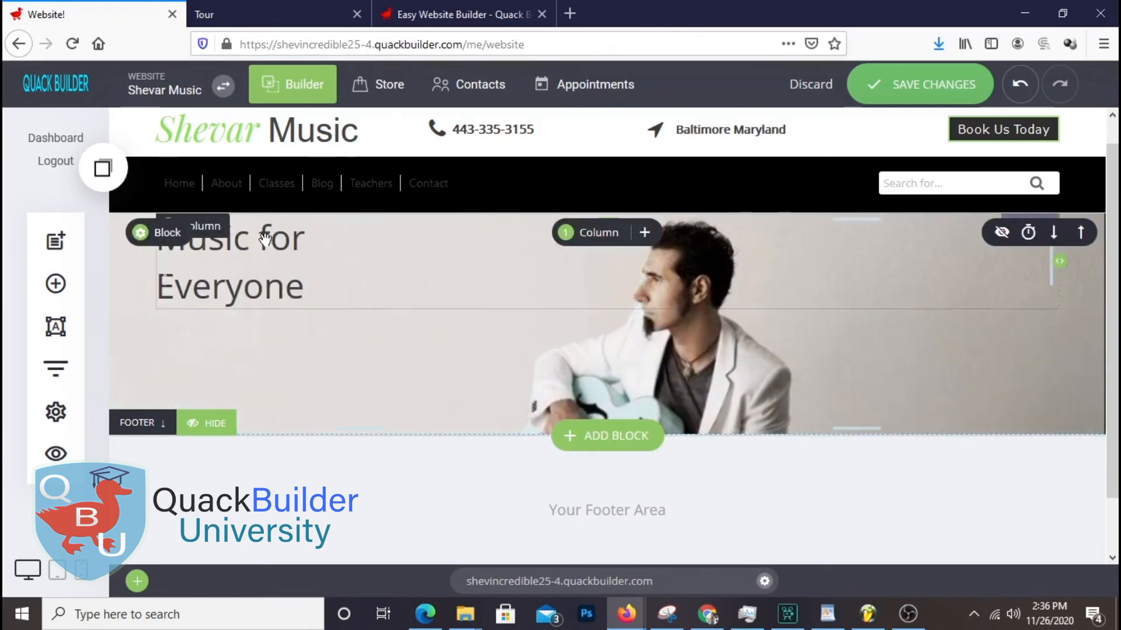
Set the word 'for' in Playfair Display and drag a Button widget into the hero
{"action": "left_click", "coordinate": [262, 231]}
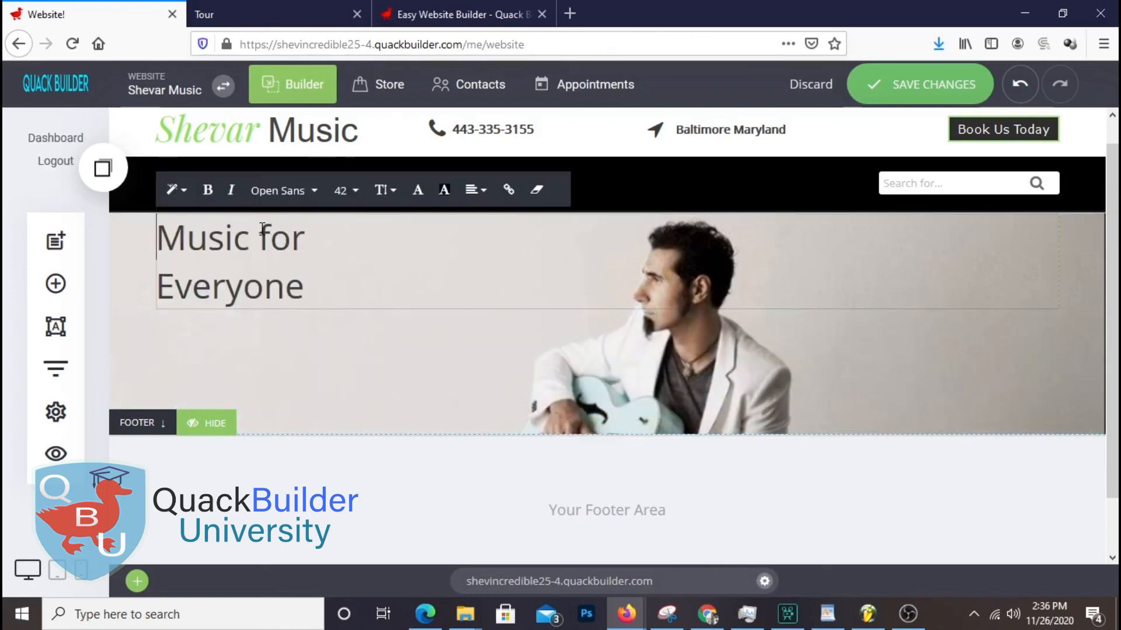
{"action": "left_click", "coordinate": [310, 194]}
{"action": "left_click", "coordinate": [311, 242]}
{"action": "left_click", "coordinate": [450, 294]}
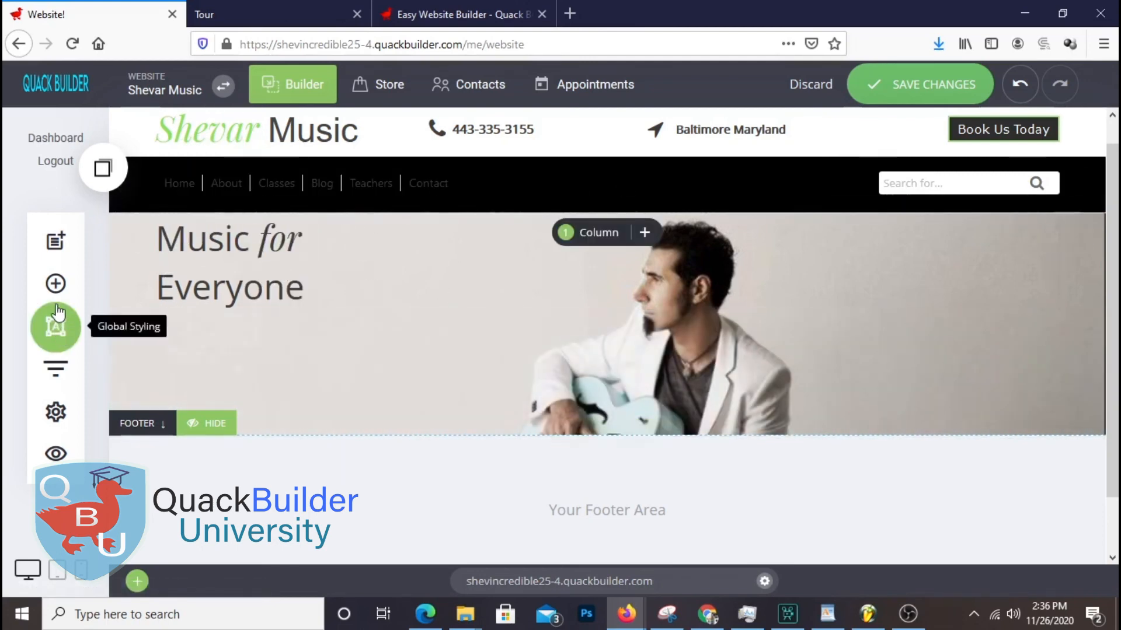
{"action": "left_click", "coordinate": [55, 284]}
{"action": "left_click_drag", "start_coordinate": [183, 280], "coordinate": [243, 368]}
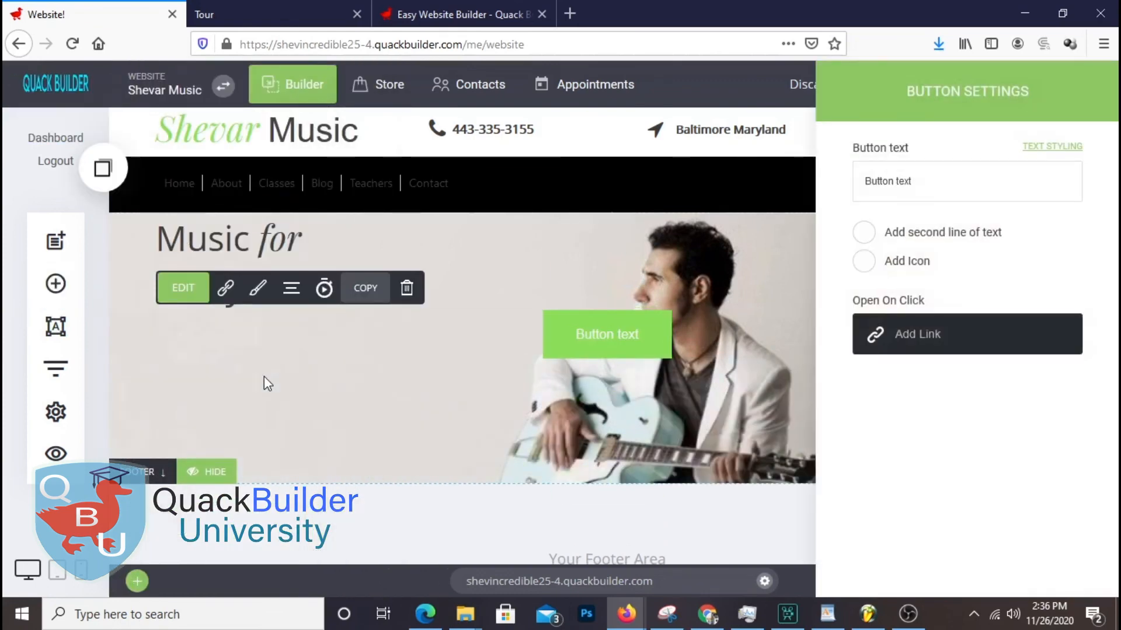
Copy 'Start Learning' from the WordPad notes and make it the new button's label
{"action": "left_click", "coordinate": [828, 614]}
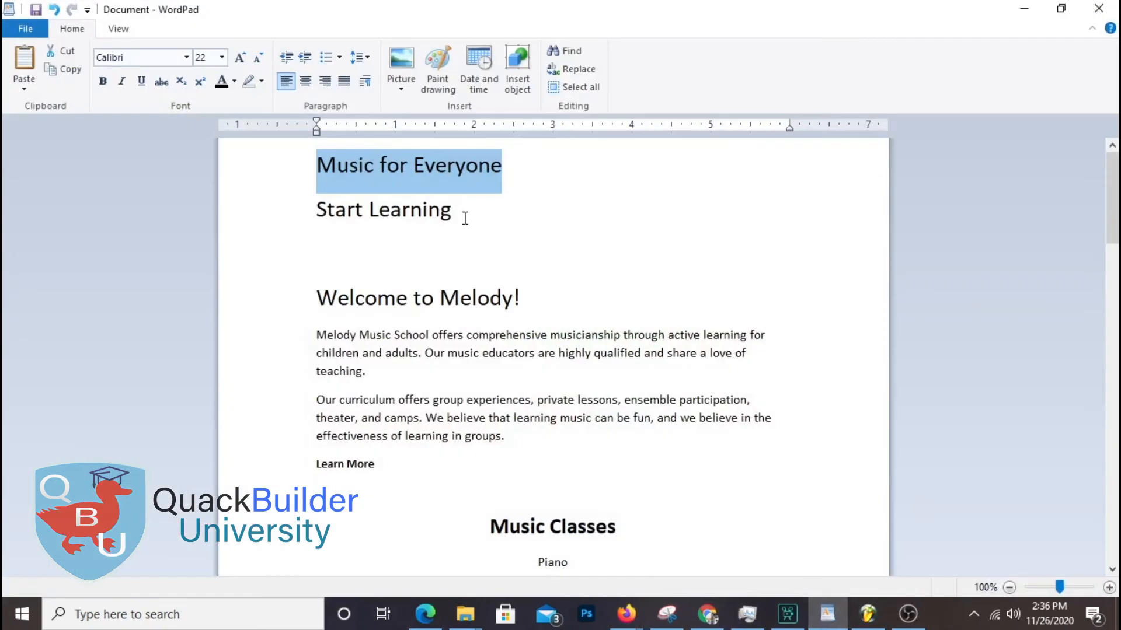
{"action": "left_click_drag", "start_coordinate": [465, 219], "coordinate": [319, 212]}
{"action": "right_click", "coordinate": [334, 208]}
{"action": "left_click", "coordinate": [375, 233]}
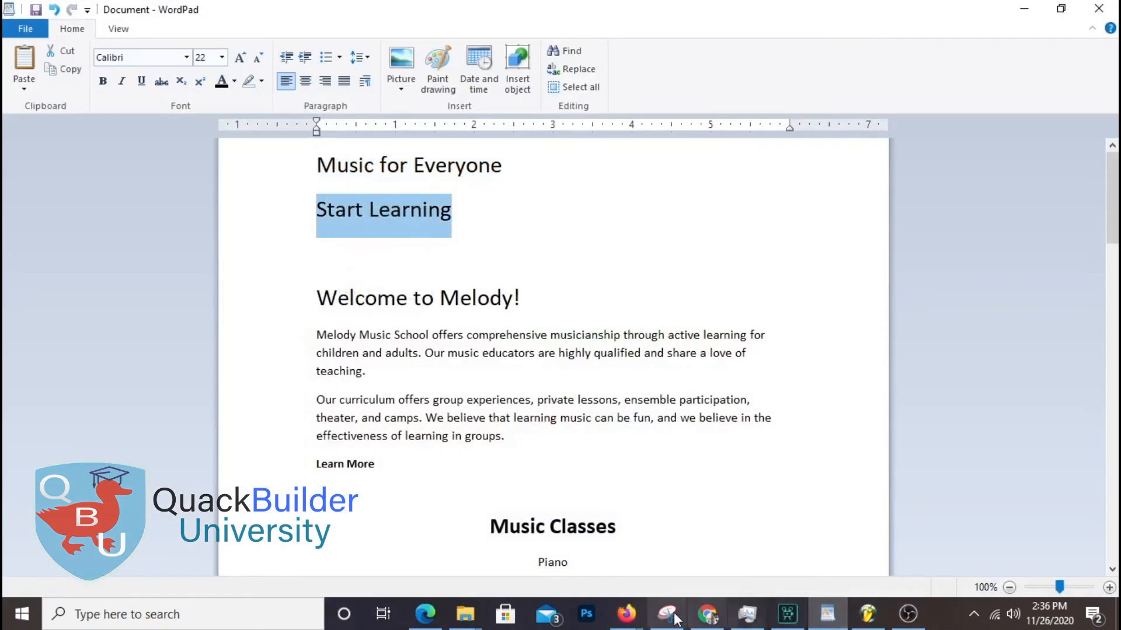
{"action": "left_click", "coordinate": [1024, 8]}
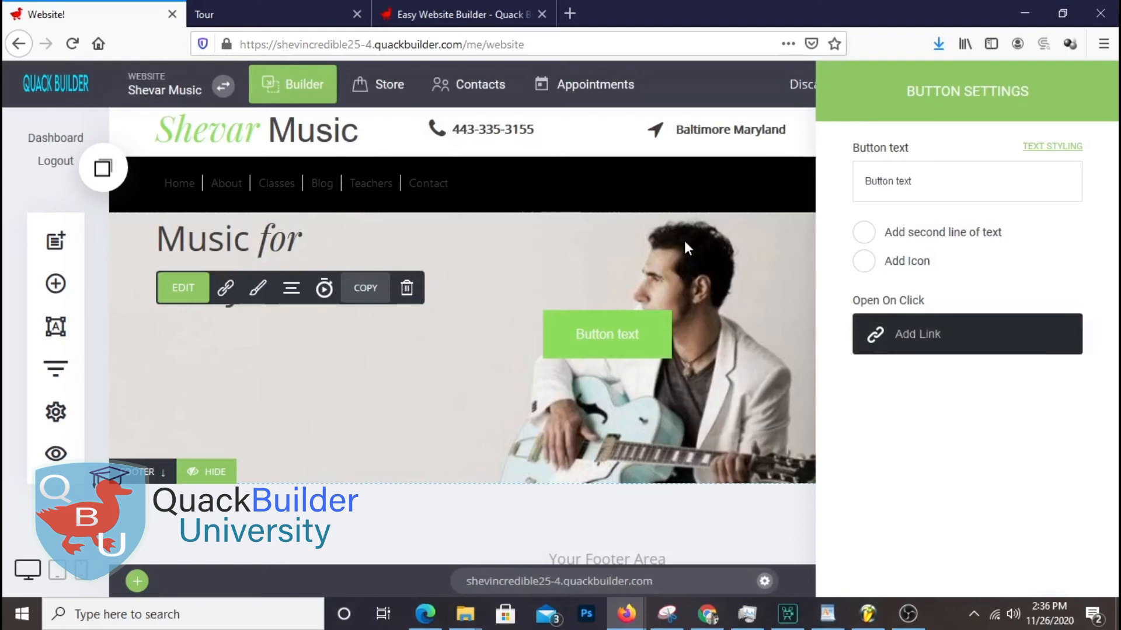
{"action": "triple_click", "coordinate": [936, 173]}
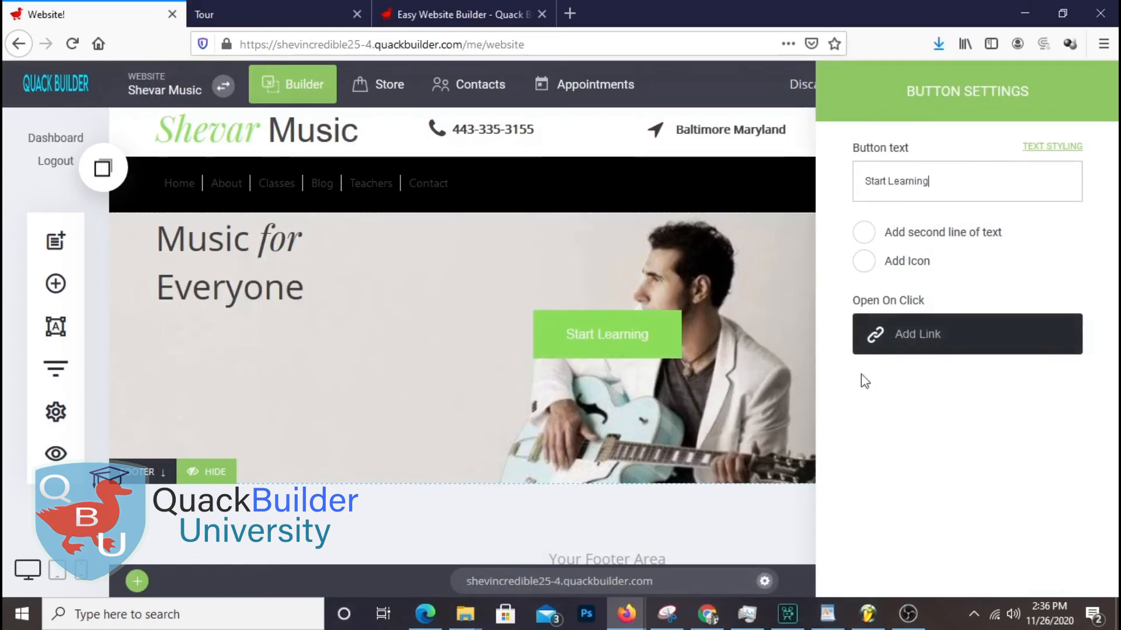
{"action": "left_click", "coordinate": [747, 279]}
Left-align the Start Learning button under the heading
{"action": "mouse_move", "coordinate": [264, 307]}
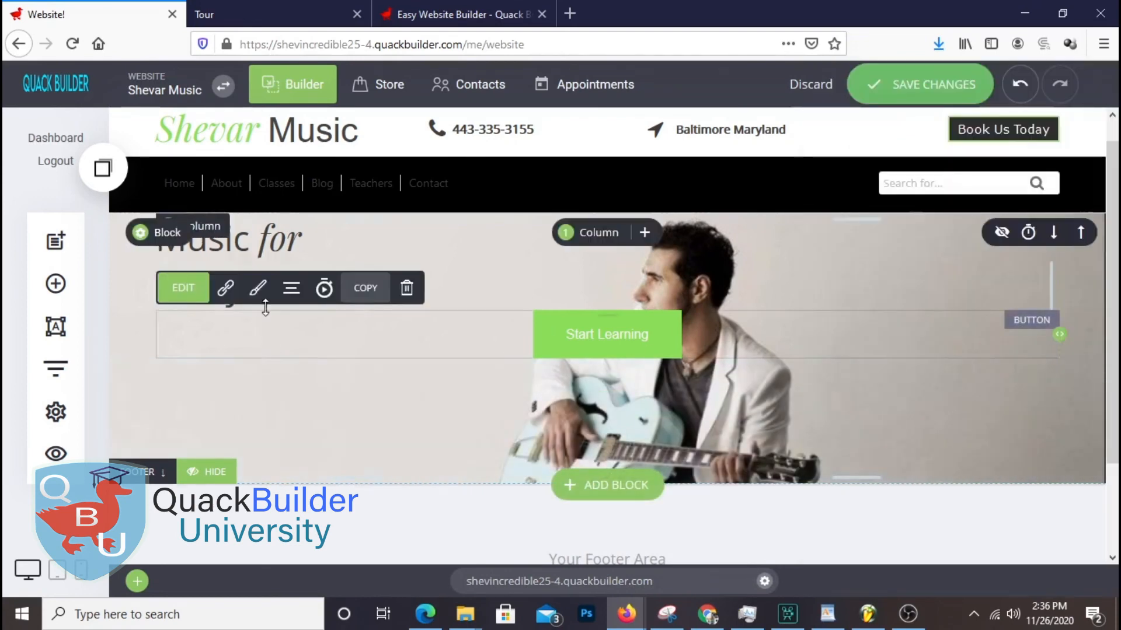
{"action": "left_click", "coordinate": [291, 288]}
{"action": "left_click", "coordinate": [284, 153]}
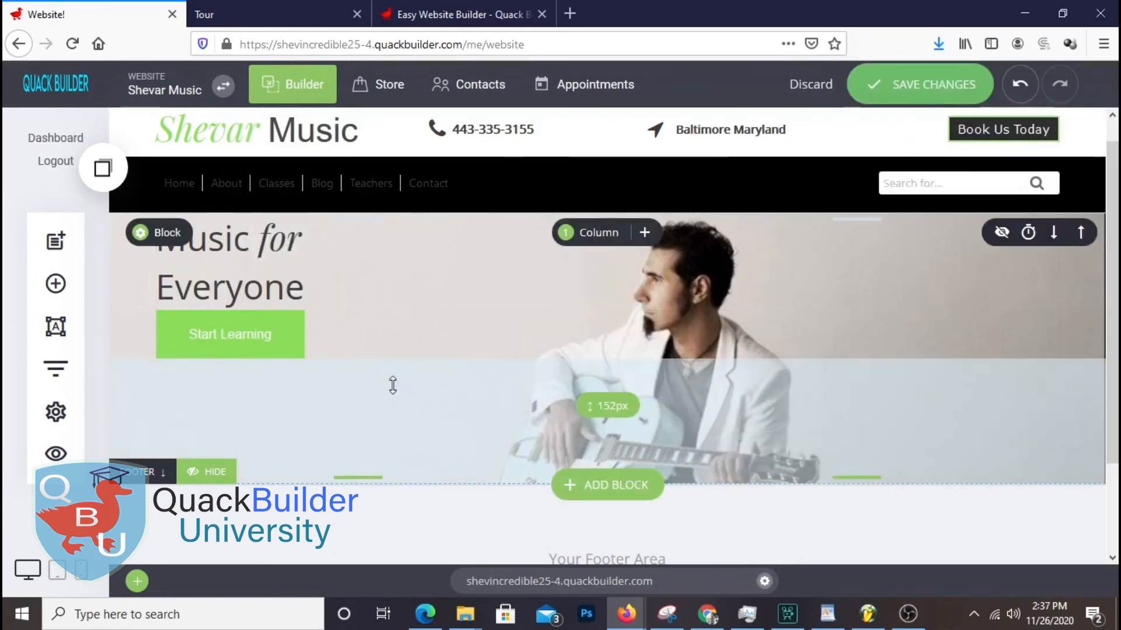
Drag the spacing handles to add a gap above the button and above the heading
{"action": "left_click", "coordinate": [249, 307]}
{"action": "left_click", "coordinate": [270, 314]}
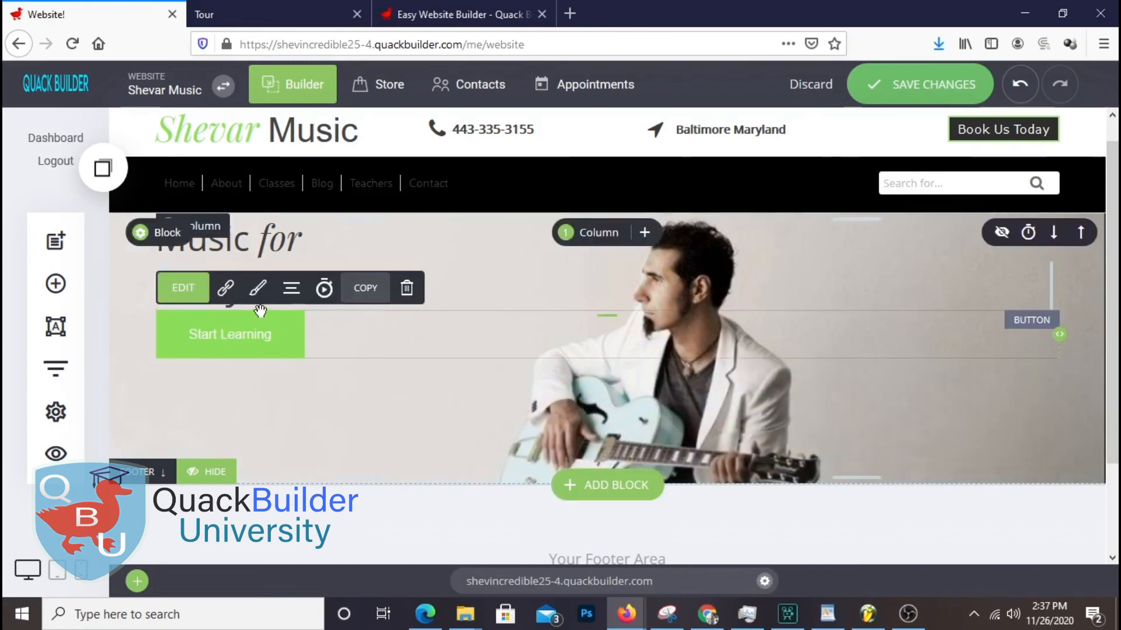
{"action": "left_click_drag", "start_coordinate": [258, 314], "coordinate": [258, 345]}
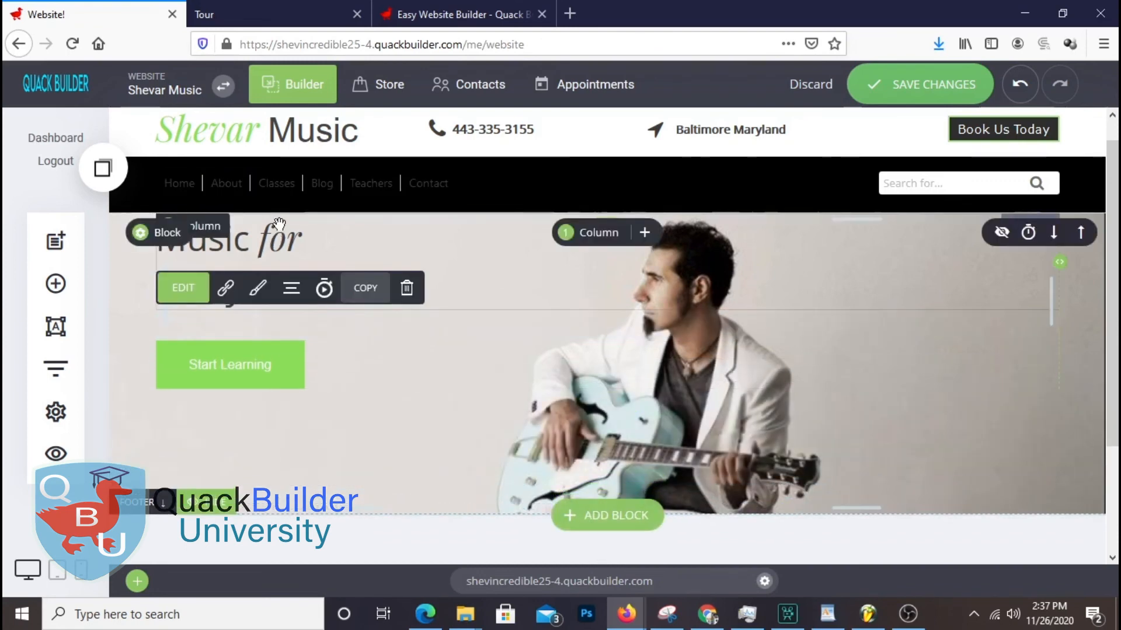
{"action": "left_click_drag", "start_coordinate": [272, 219], "coordinate": [267, 260]}
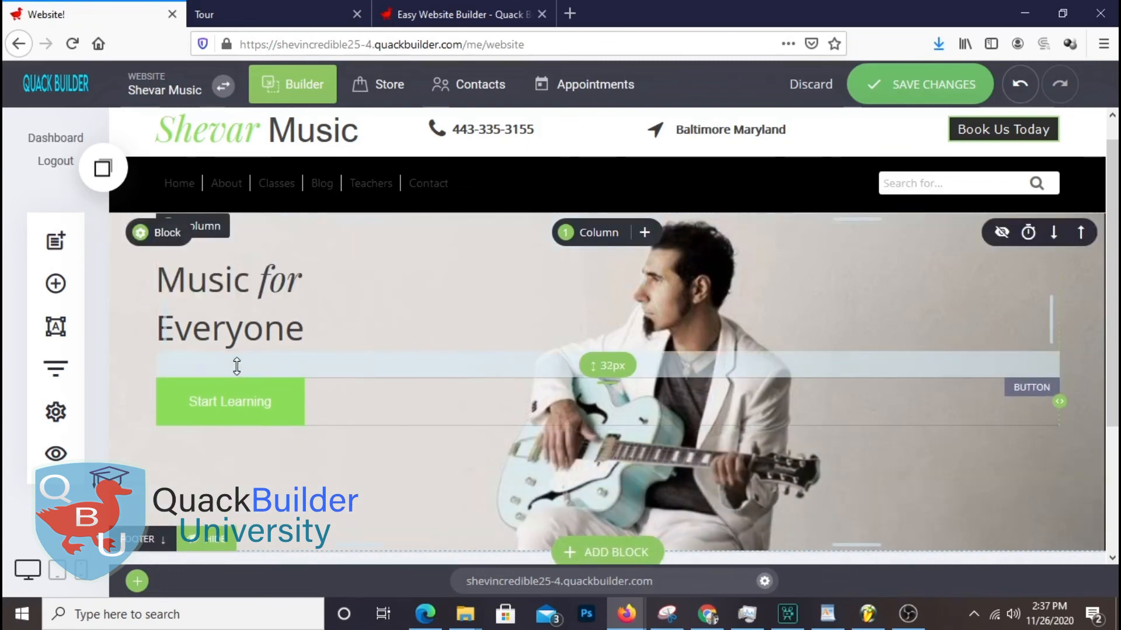
{"action": "scroll", "coordinate": [479, 417], "scroll_direction": "up", "scroll_amount": 1}
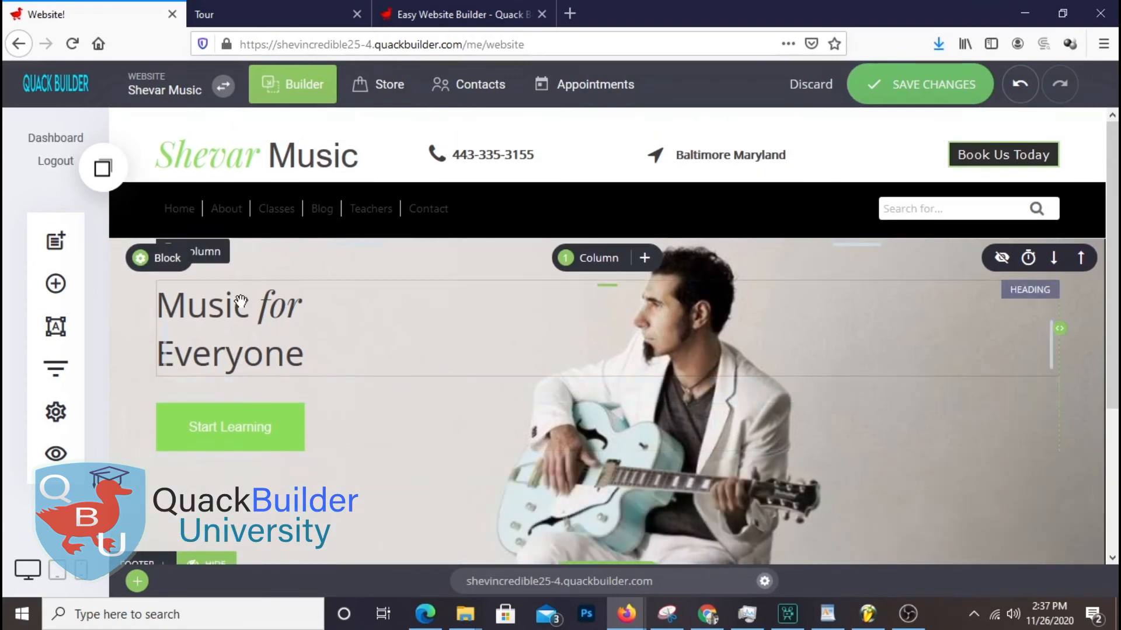
Colour the words 'Music' and 'Everyone' white
{"action": "left_click", "coordinate": [250, 312]}
{"action": "double_click", "coordinate": [250, 312]}
{"action": "left_click", "coordinate": [417, 256]}
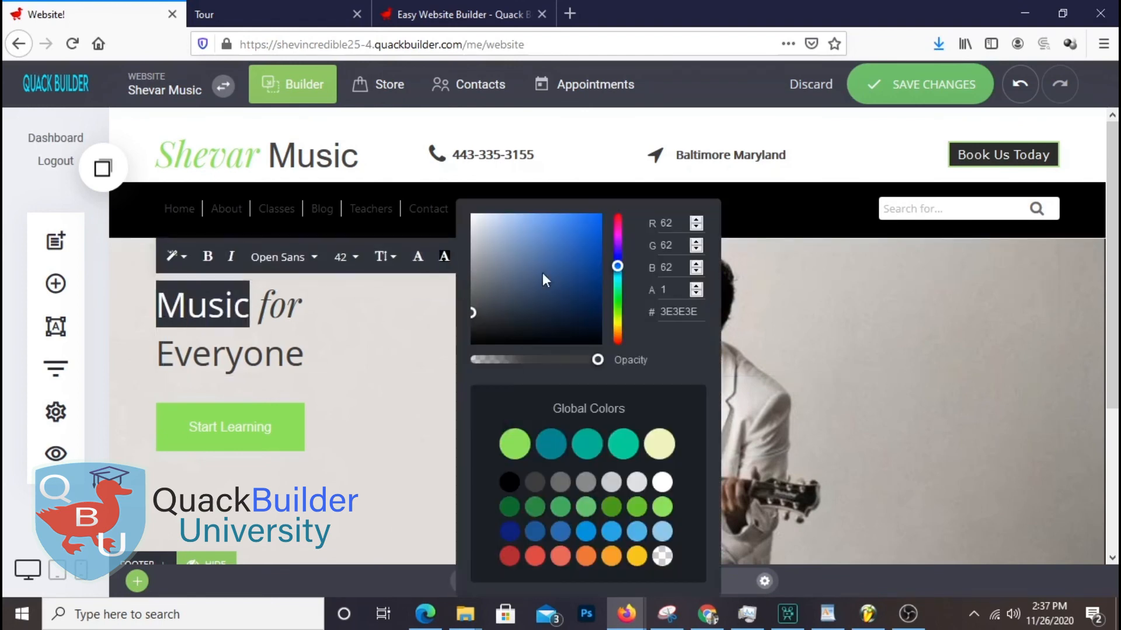
{"action": "left_click", "coordinate": [1083, 373]}
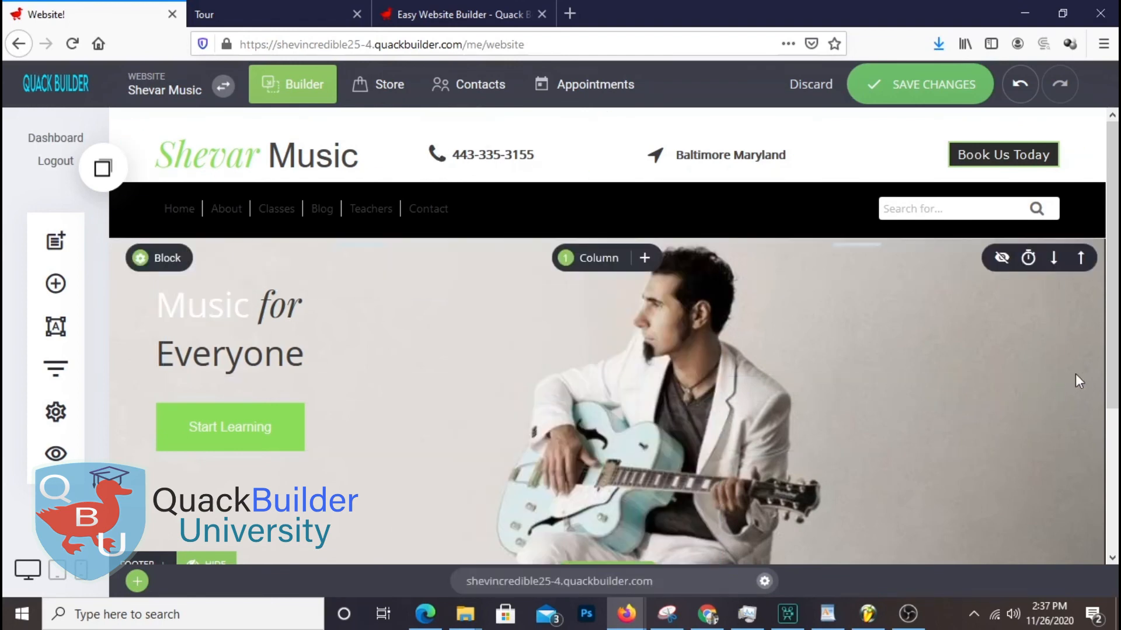
{"action": "left_click", "coordinate": [158, 353]}
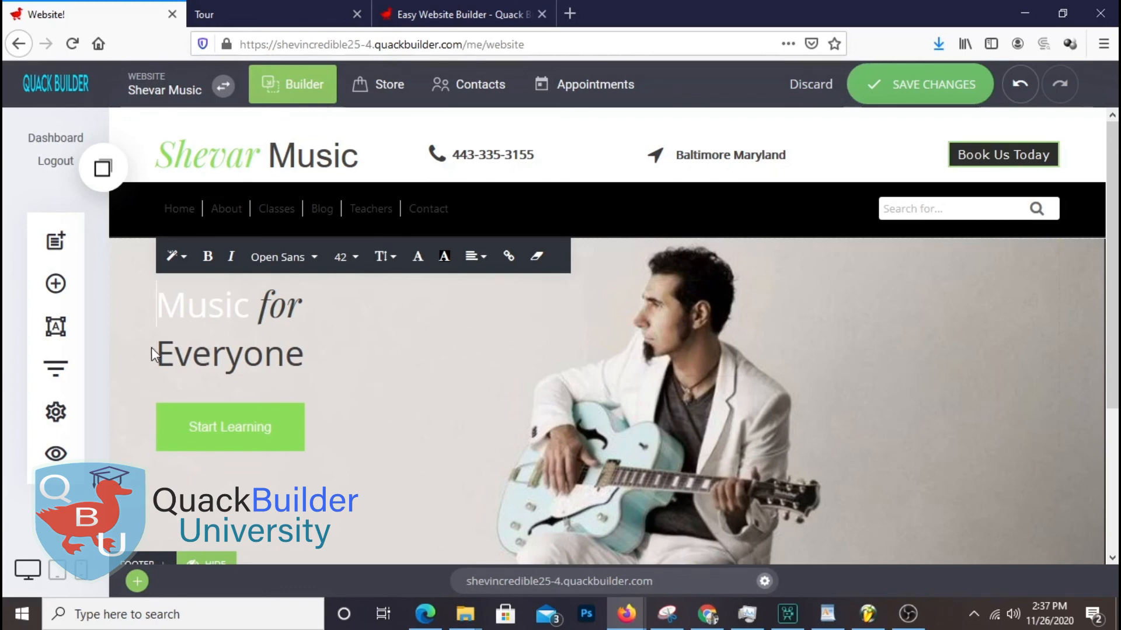
{"action": "left_click_drag", "start_coordinate": [164, 350], "coordinate": [313, 369]}
{"action": "left_click", "coordinate": [417, 256]}
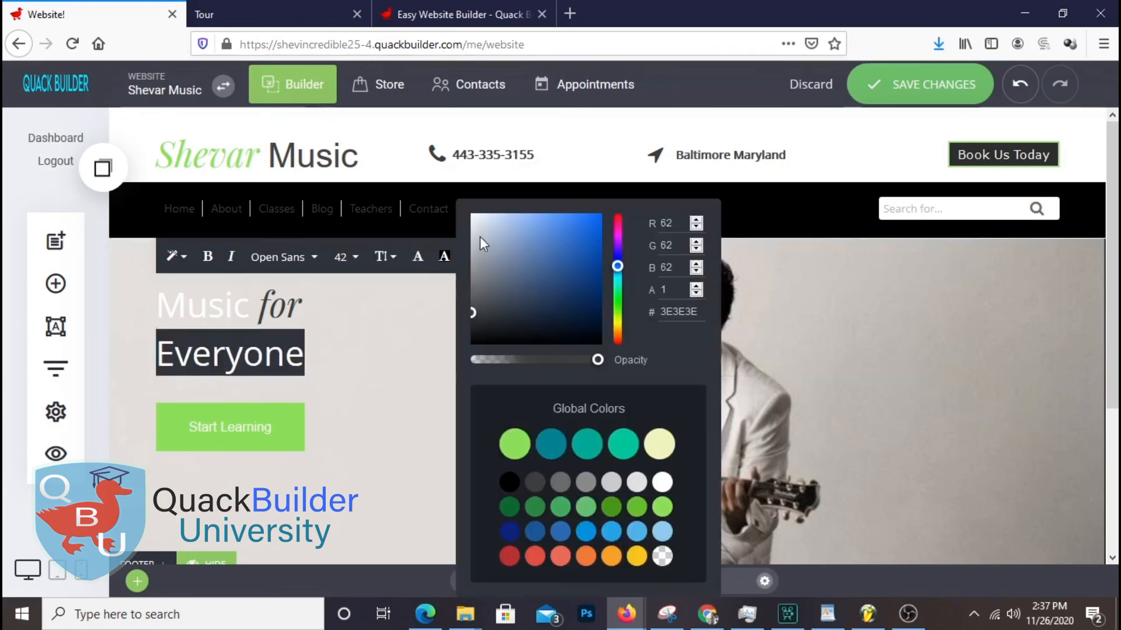
{"action": "left_click", "coordinate": [1060, 445]}
Set the whole heading's font size to 72, stepping through 36 and 54
{"action": "left_click", "coordinate": [261, 351]}
{"action": "left_click_drag", "start_coordinate": [317, 359], "coordinate": [157, 301]}
{"action": "left_click", "coordinate": [346, 257]}
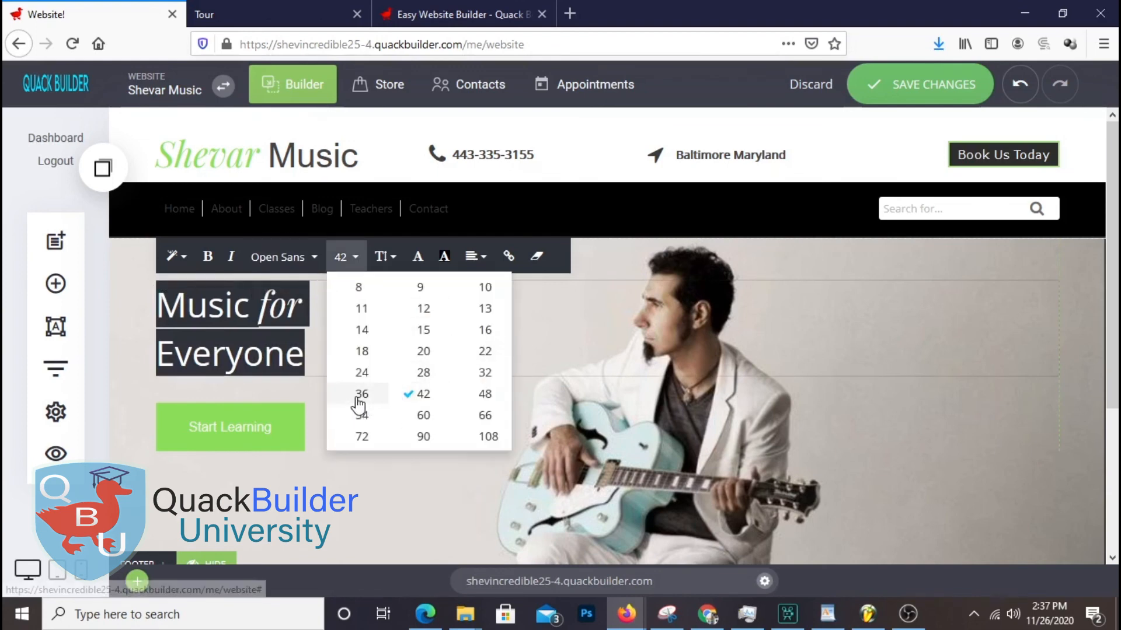
{"action": "left_click", "coordinate": [358, 394]}
{"action": "left_click", "coordinate": [346, 256]}
{"action": "left_click", "coordinate": [365, 416]}
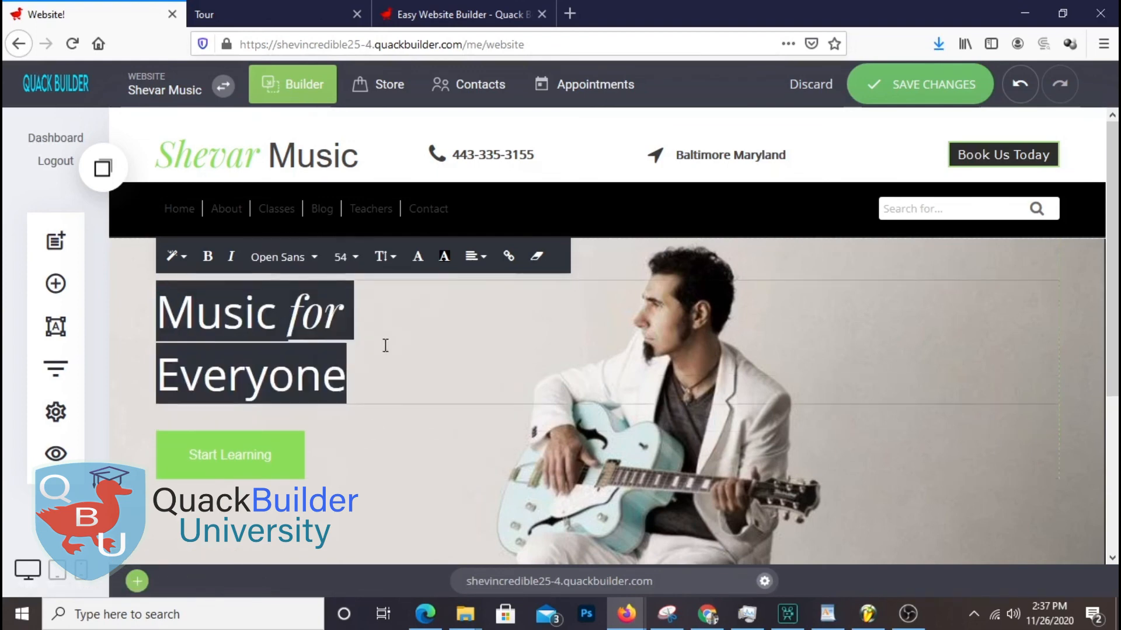
{"action": "left_click", "coordinate": [345, 257]}
{"action": "left_click", "coordinate": [360, 435]}
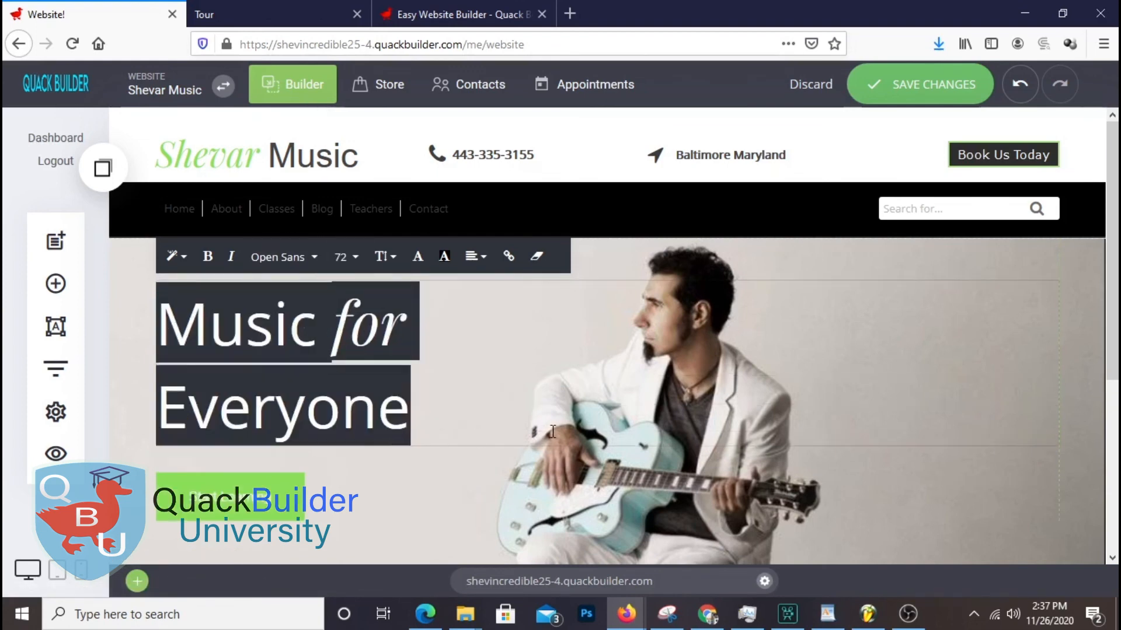
{"action": "left_click", "coordinate": [1087, 365]}
{"action": "scroll", "coordinate": [843, 393], "scroll_direction": "down", "scroll_amount": 3}
{"action": "scroll", "coordinate": [842, 393], "scroll_direction": "up", "scroll_amount": 3}
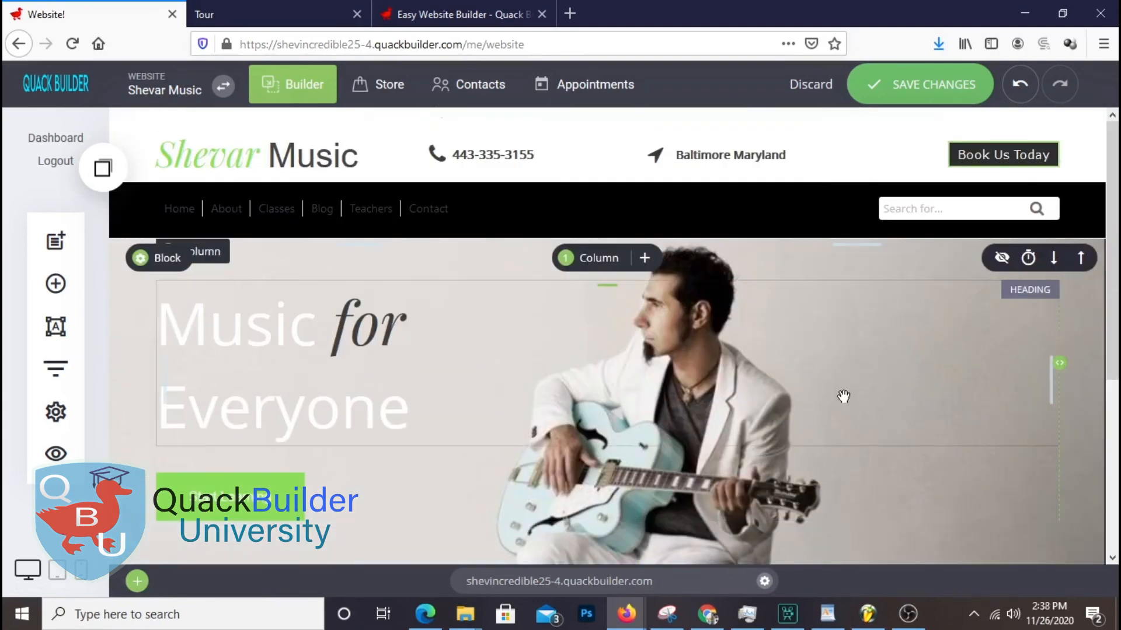
{"action": "scroll", "coordinate": [844, 396], "scroll_direction": "down", "scroll_amount": 1}
Reduce the hero section's top and bottom padding
{"action": "left_click_drag", "start_coordinate": [327, 180], "coordinate": [328, 178]}
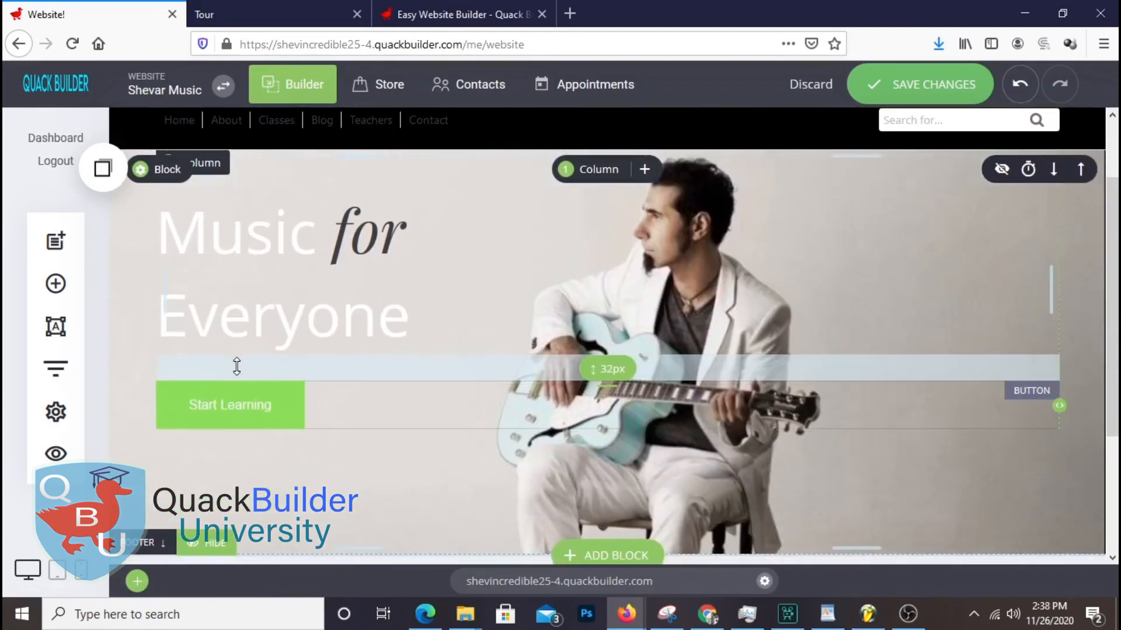
{"action": "left_click_drag", "start_coordinate": [264, 478], "coordinate": [308, 453]}
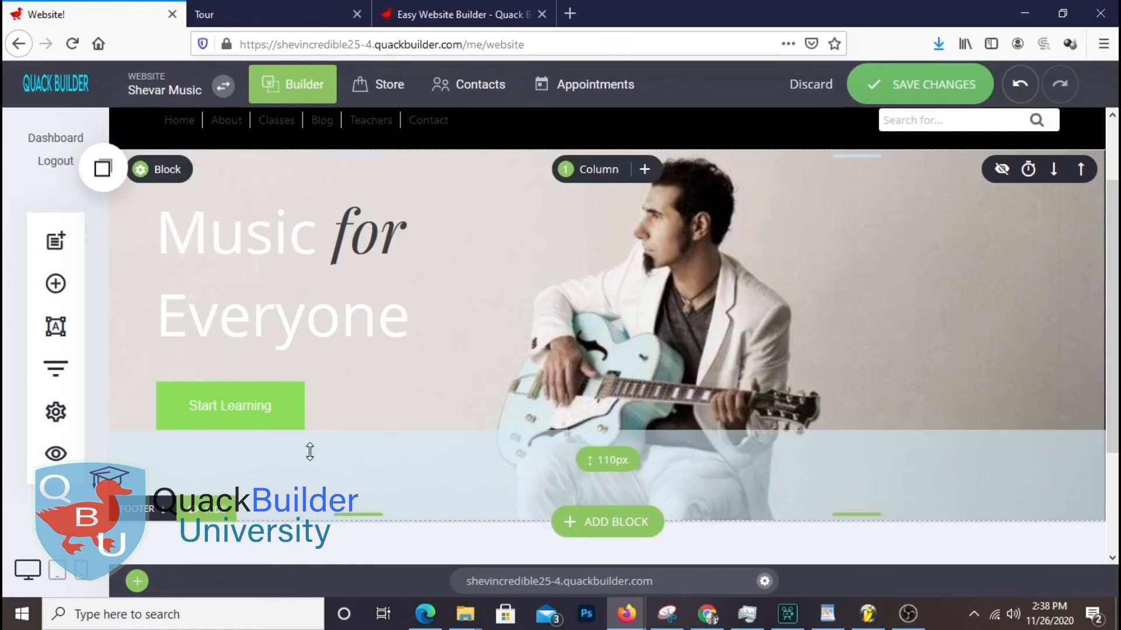
{"action": "scroll", "coordinate": [951, 323], "scroll_direction": "down", "scroll_amount": 1}
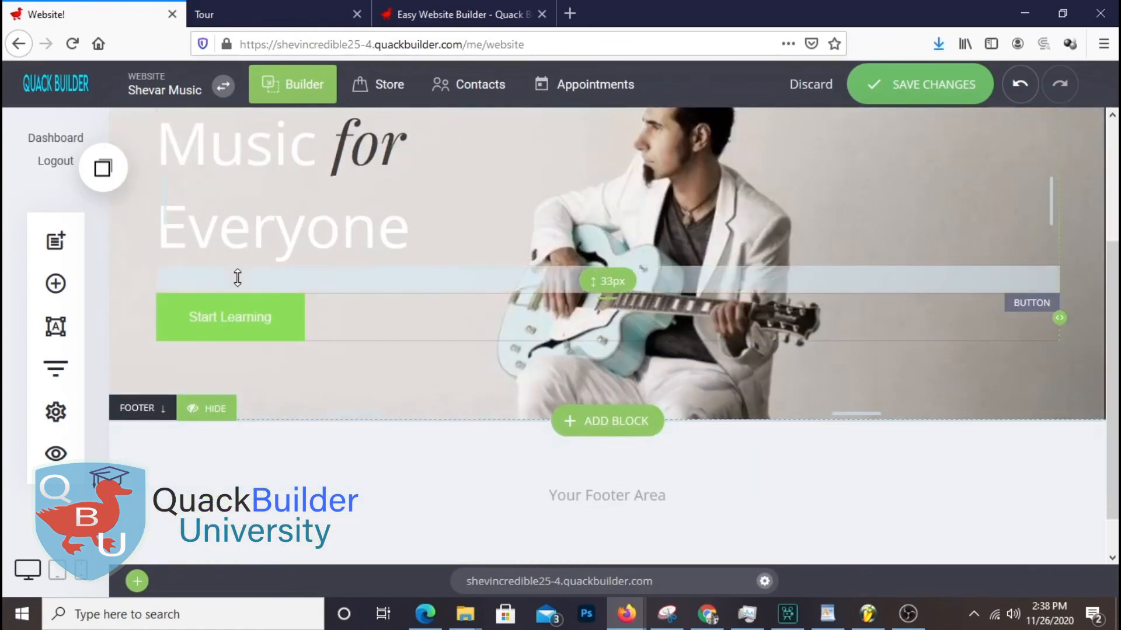
{"action": "scroll", "coordinate": [412, 325], "scroll_direction": "up", "scroll_amount": 2}
Save the page, review it on the live site, and open the hero's container settings
{"action": "left_click", "coordinate": [943, 87]}
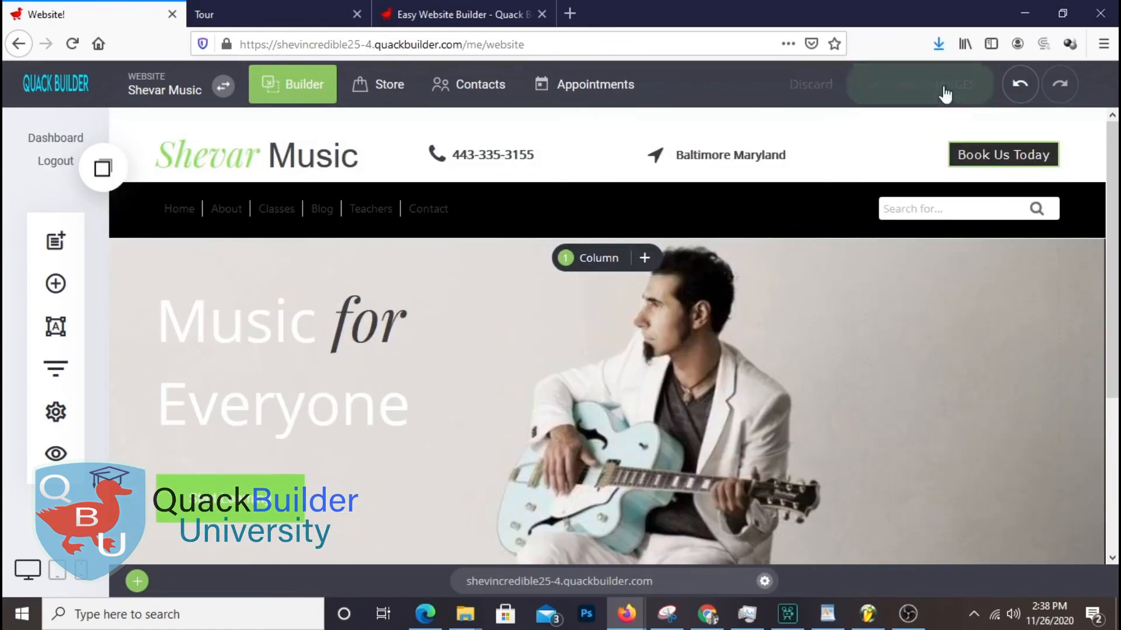
{"action": "left_click", "coordinate": [277, 23]}
{"action": "left_click", "coordinate": [167, 114]}
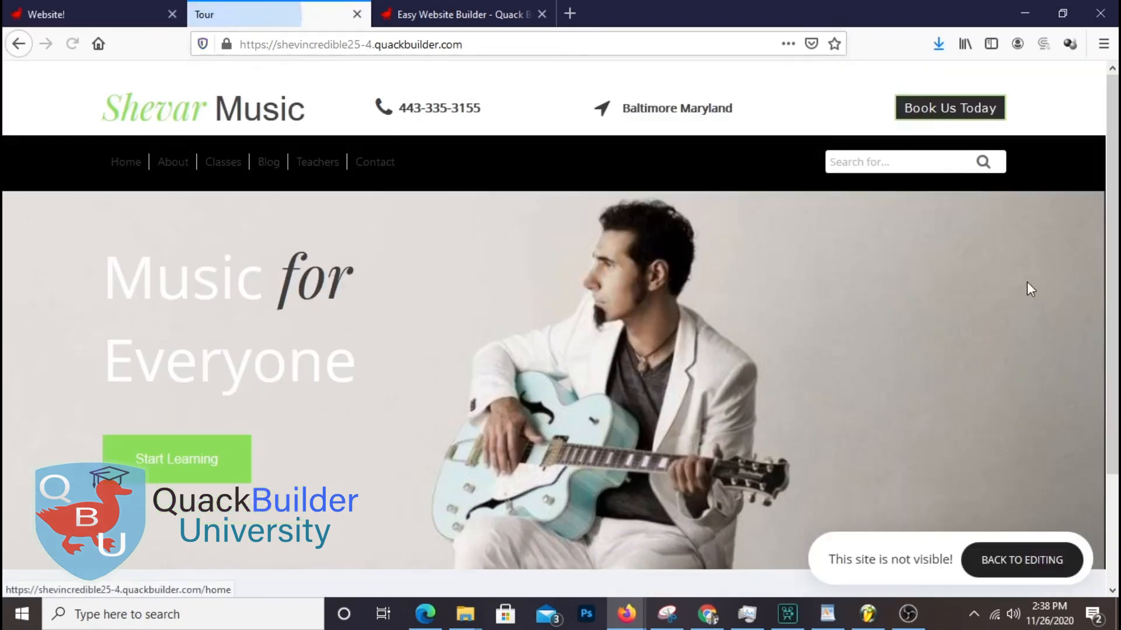
{"action": "scroll", "coordinate": [1115, 235], "scroll_direction": "down", "scroll_amount": 2}
{"action": "scroll", "coordinate": [1114, 235], "scroll_direction": "up", "scroll_amount": 2}
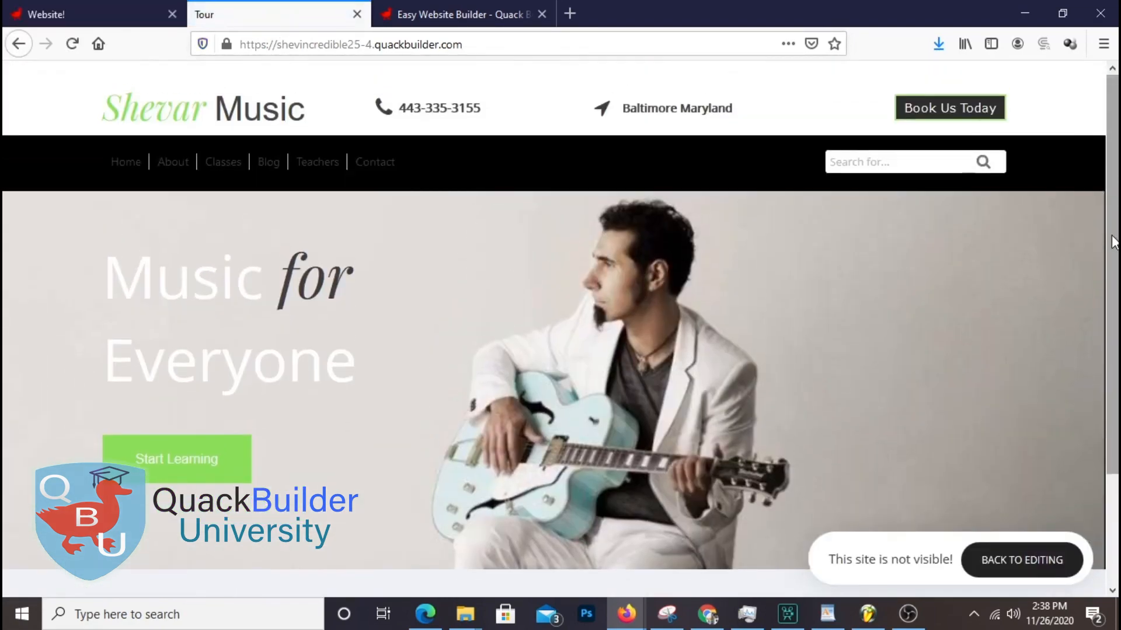
{"action": "scroll", "coordinate": [1088, 236], "scroll_direction": "down", "scroll_amount": 2}
{"action": "scroll", "coordinate": [1088, 236], "scroll_direction": "up", "scroll_amount": 2}
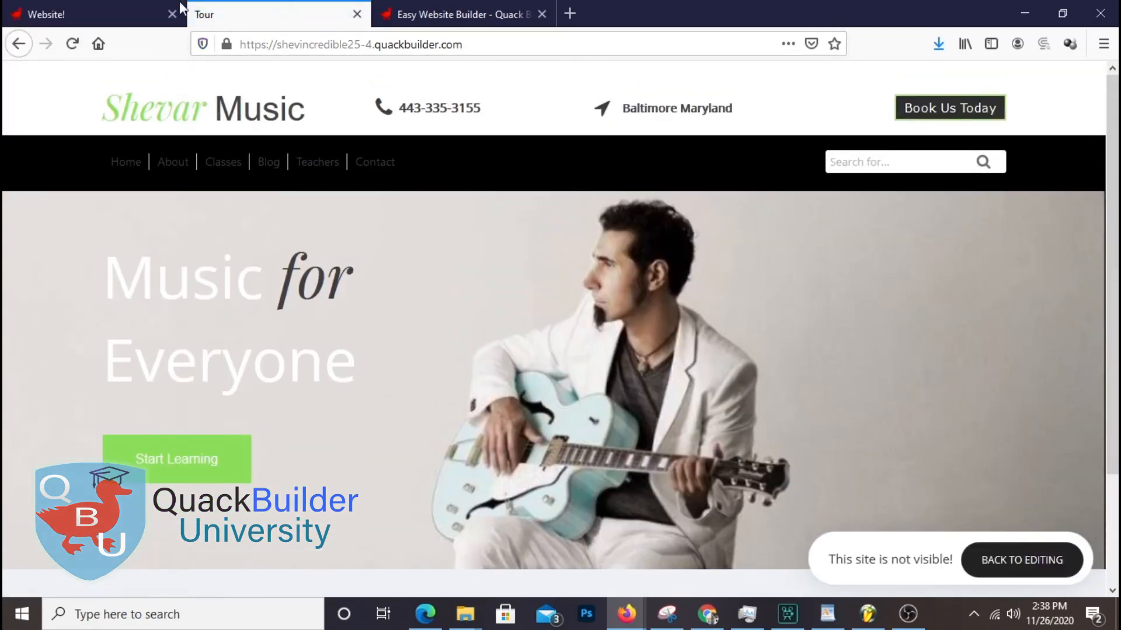
{"action": "left_click", "coordinate": [140, 12]}
{"action": "left_click", "coordinate": [146, 258]}
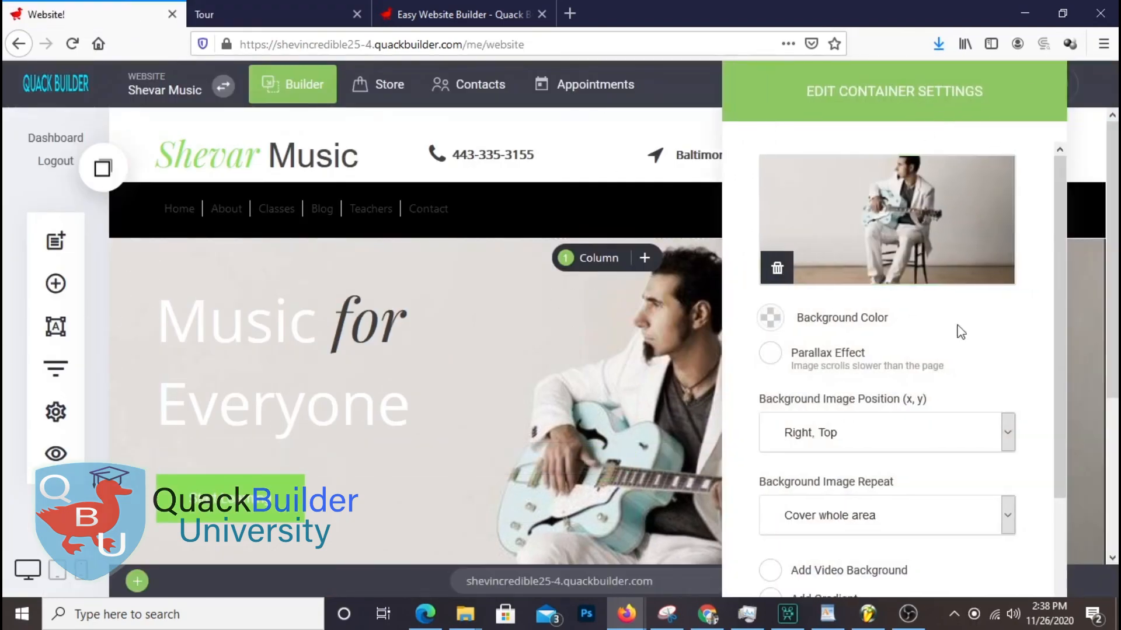
Add a black overlay to the hero image at about 0.15 opacity
{"action": "scroll", "coordinate": [966, 397], "scroll_direction": "down", "scroll_amount": 2}
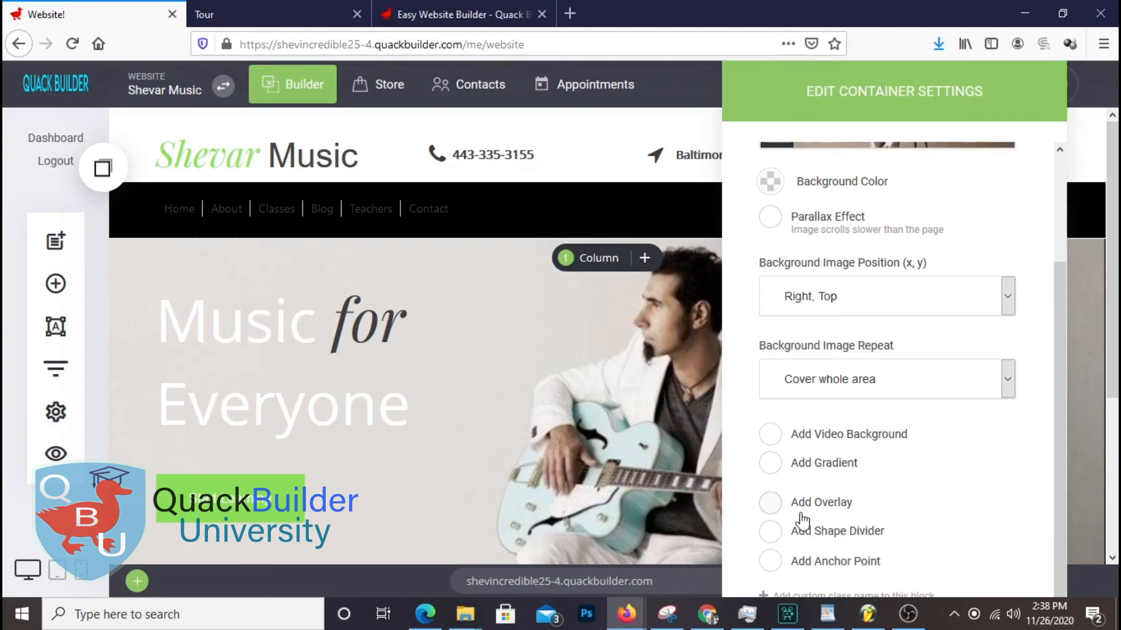
{"action": "left_click", "coordinate": [771, 503]}
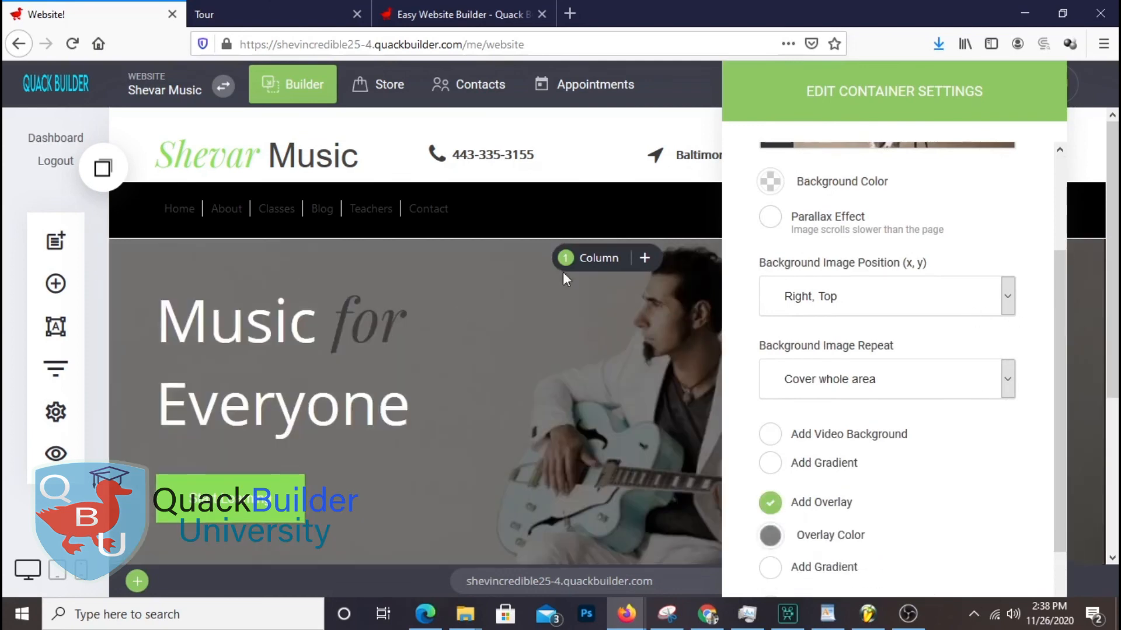
{"action": "scroll", "coordinate": [1011, 550], "scroll_direction": "down", "scroll_amount": 1}
{"action": "left_click", "coordinate": [801, 468]}
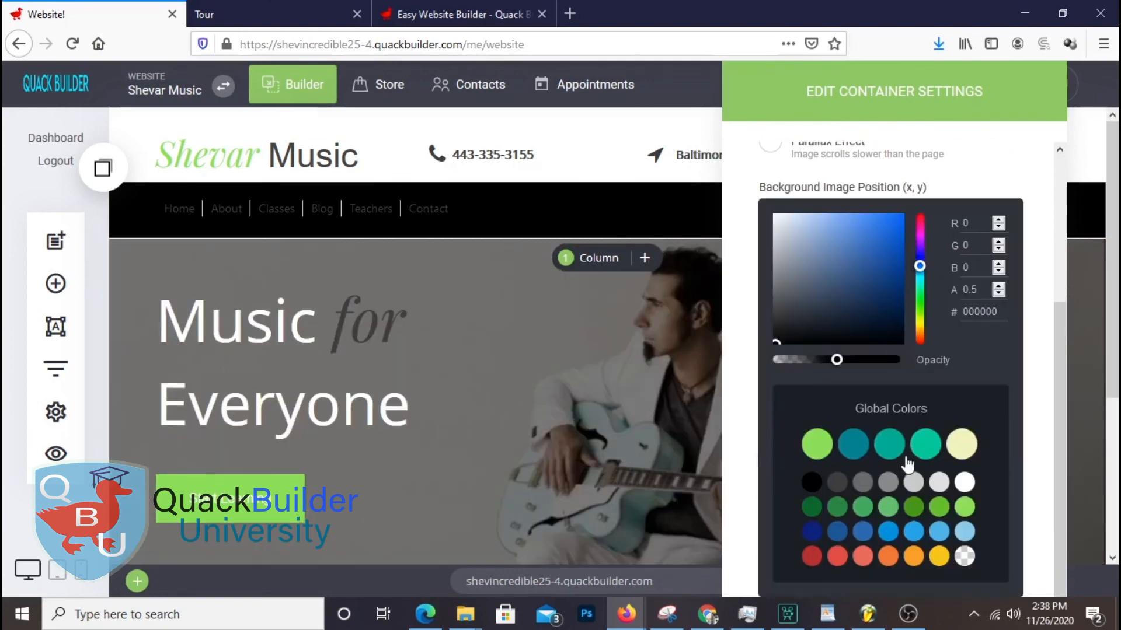
{"action": "left_click_drag", "start_coordinate": [838, 368], "coordinate": [794, 366]}
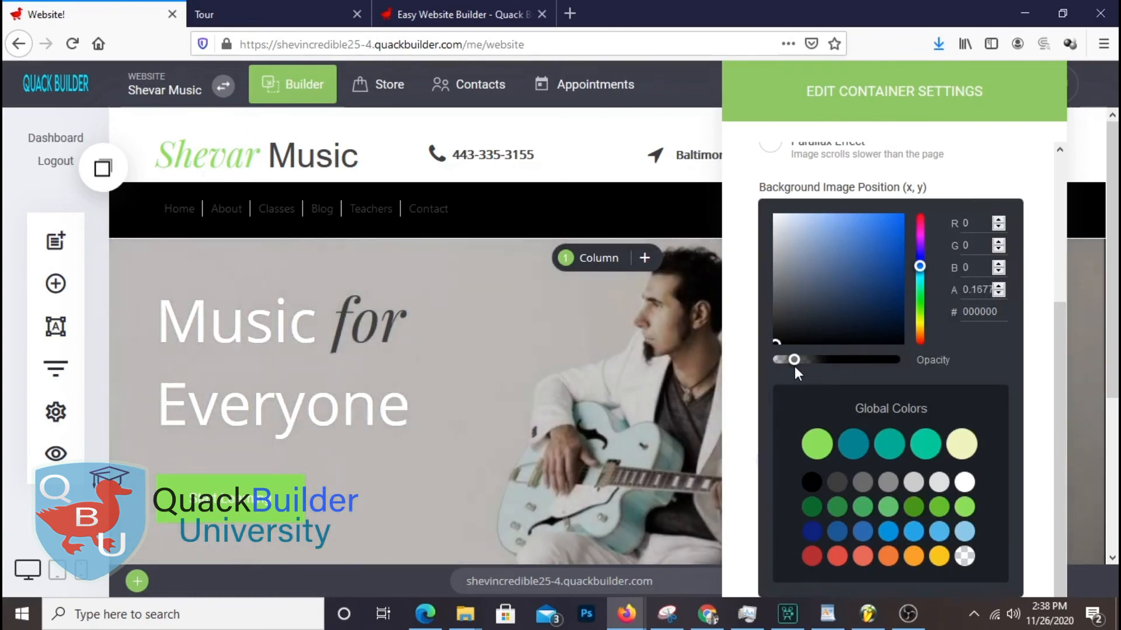
{"action": "left_click_drag", "start_coordinate": [799, 368], "coordinate": [794, 367]}
Close the container settings and save the page
{"action": "left_click", "coordinate": [488, 357]}
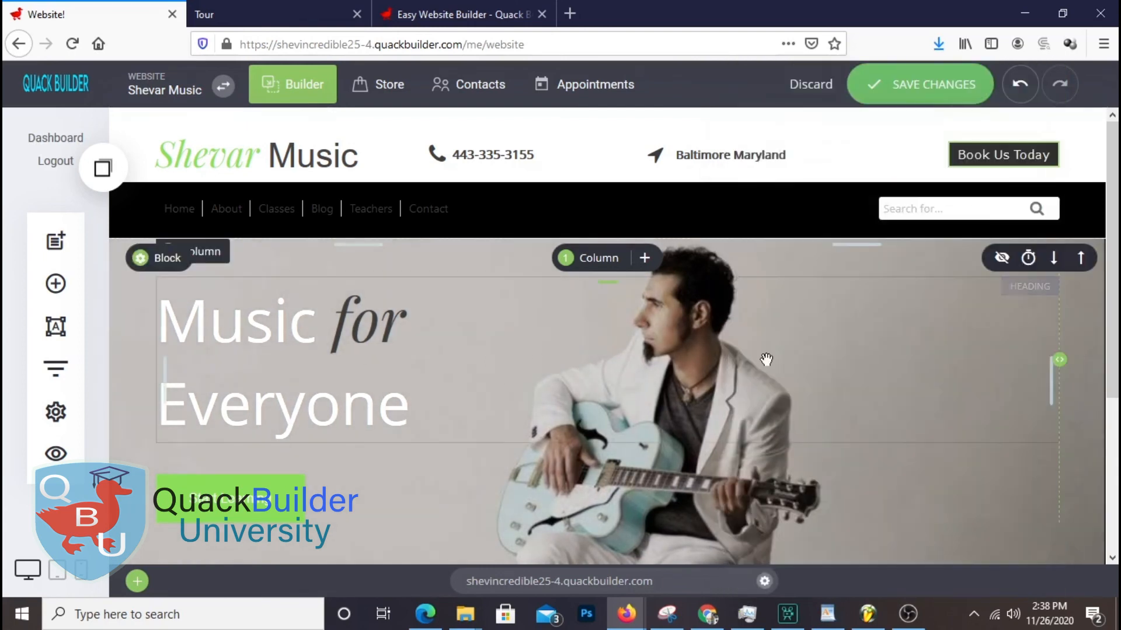
{"action": "left_click", "coordinate": [972, 84]}
{"action": "scroll", "coordinate": [1016, 362], "scroll_direction": "down", "scroll_amount": 4}
{"action": "scroll", "coordinate": [1018, 353], "scroll_direction": "up", "scroll_amount": 4}
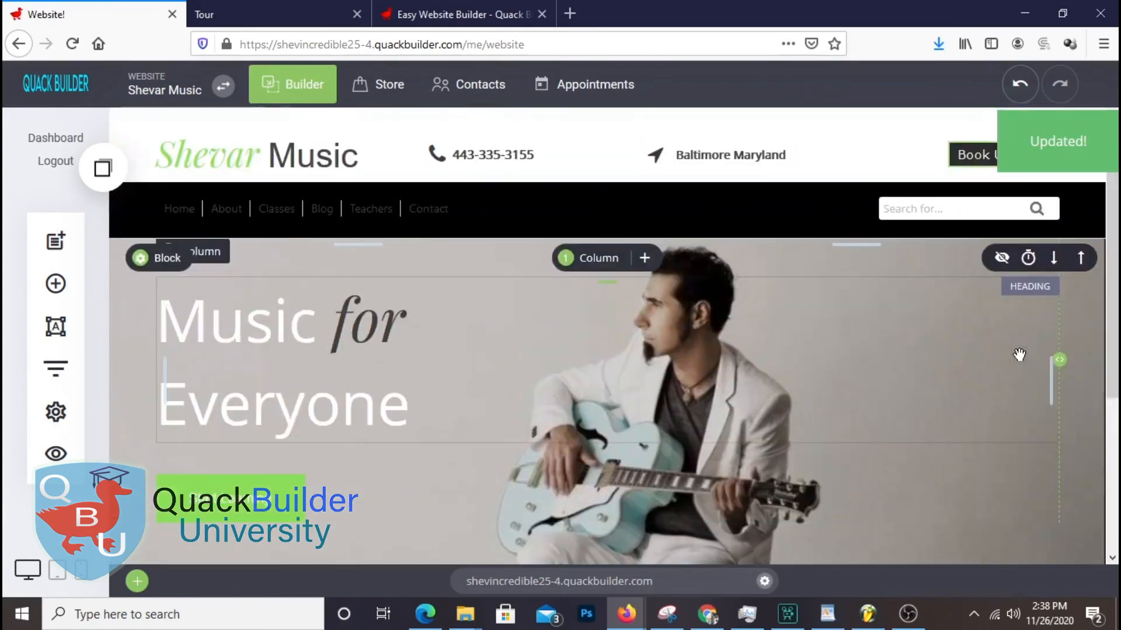
{"action": "scroll", "coordinate": [1019, 354], "scroll_direction": "down", "scroll_amount": 4}
{"action": "scroll", "coordinate": [1019, 352], "scroll_direction": "up", "scroll_amount": 4}
{"action": "scroll", "coordinate": [1019, 353], "scroll_direction": "down", "scroll_amount": 4}
{"action": "scroll", "coordinate": [1018, 351], "scroll_direction": "up", "scroll_amount": 4}
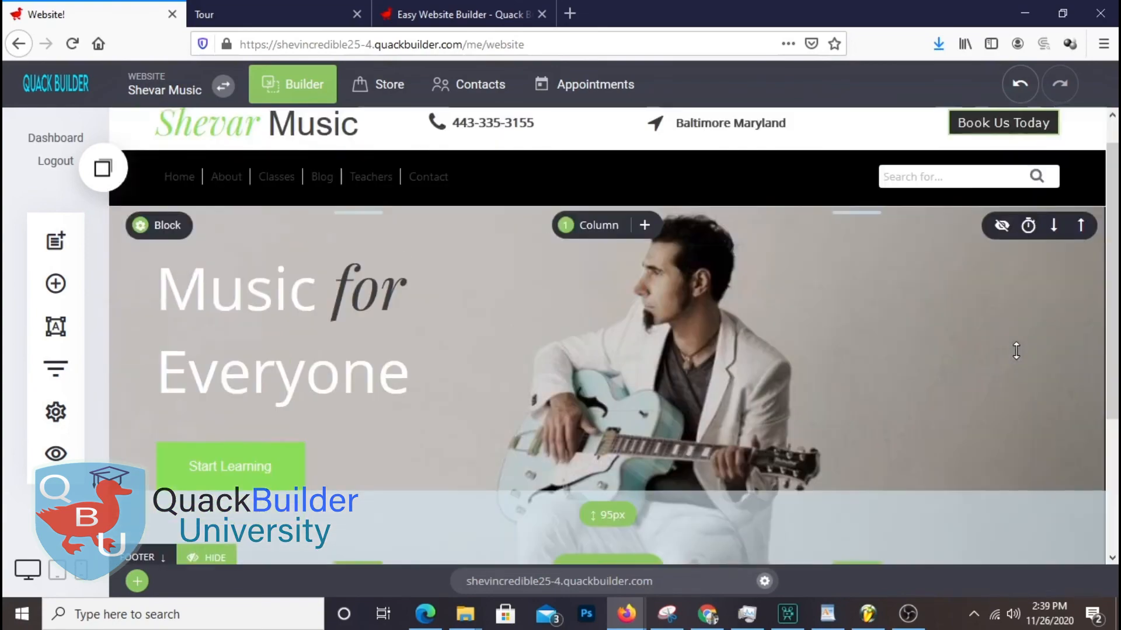
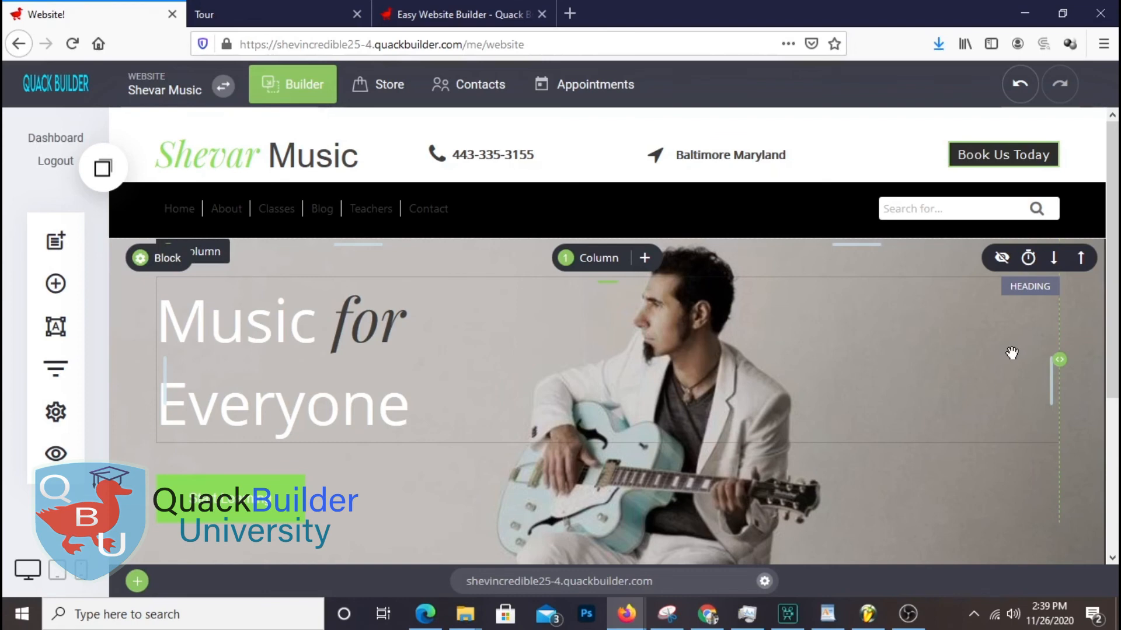
Add an empty container block below the guitar hero, just above the footer
{"action": "scroll", "coordinate": [1074, 409], "scroll_direction": "down", "scroll_amount": 4}
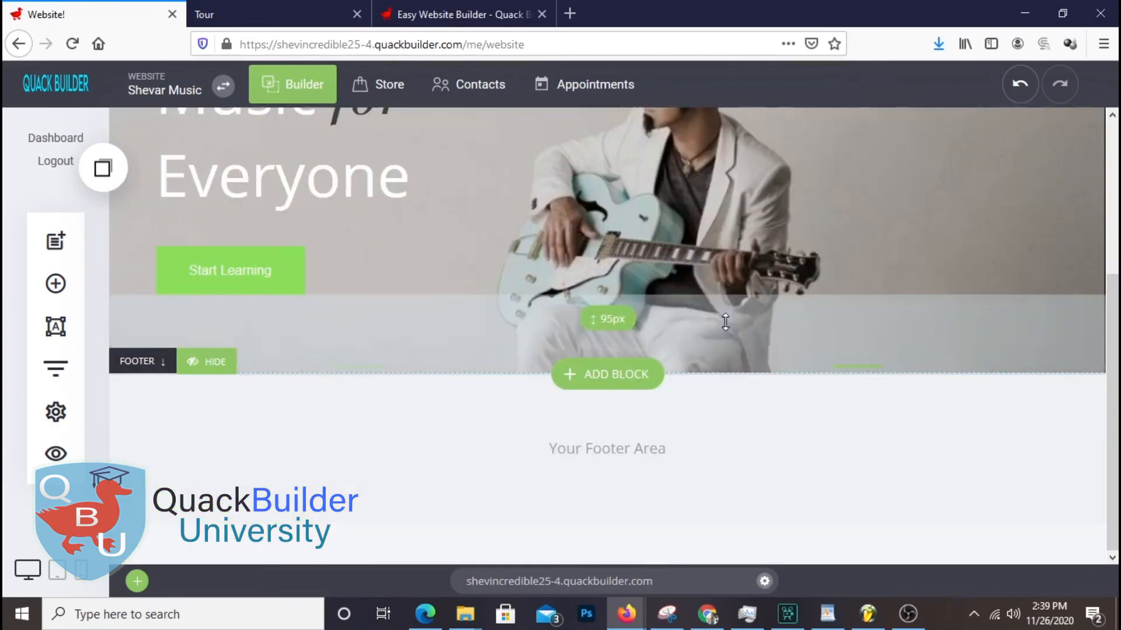
{"action": "left_click", "coordinate": [59, 301]}
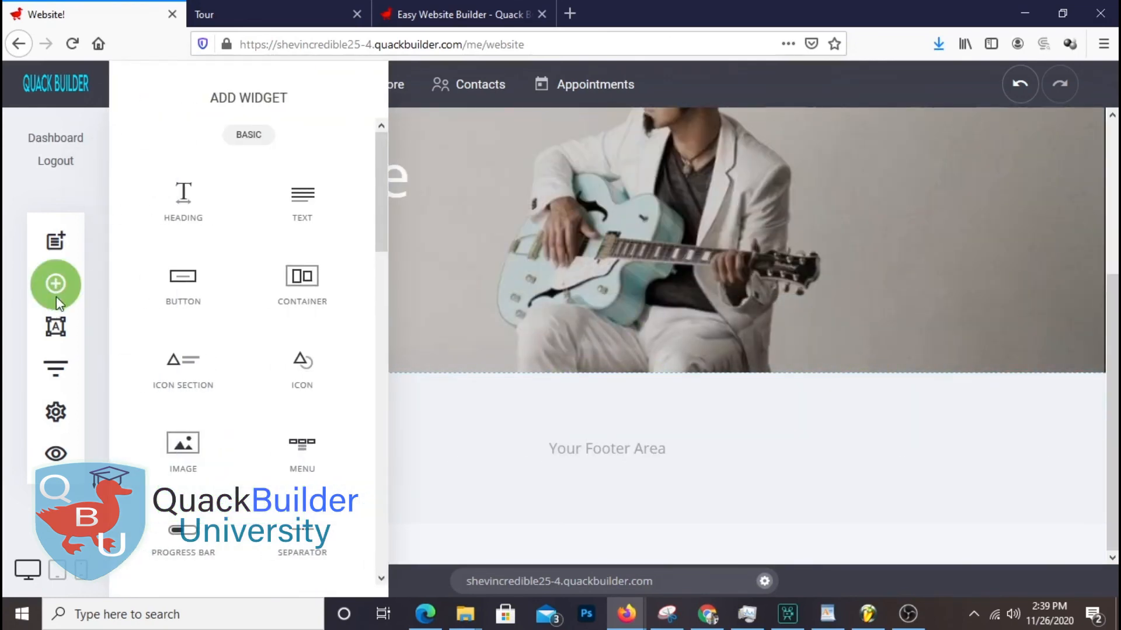
{"action": "scroll", "coordinate": [296, 243], "scroll_direction": "down", "scroll_amount": 5}
{"action": "scroll", "coordinate": [296, 243], "scroll_direction": "up", "scroll_amount": 5}
{"action": "left_click_drag", "start_coordinate": [300, 282], "coordinate": [648, 394]}
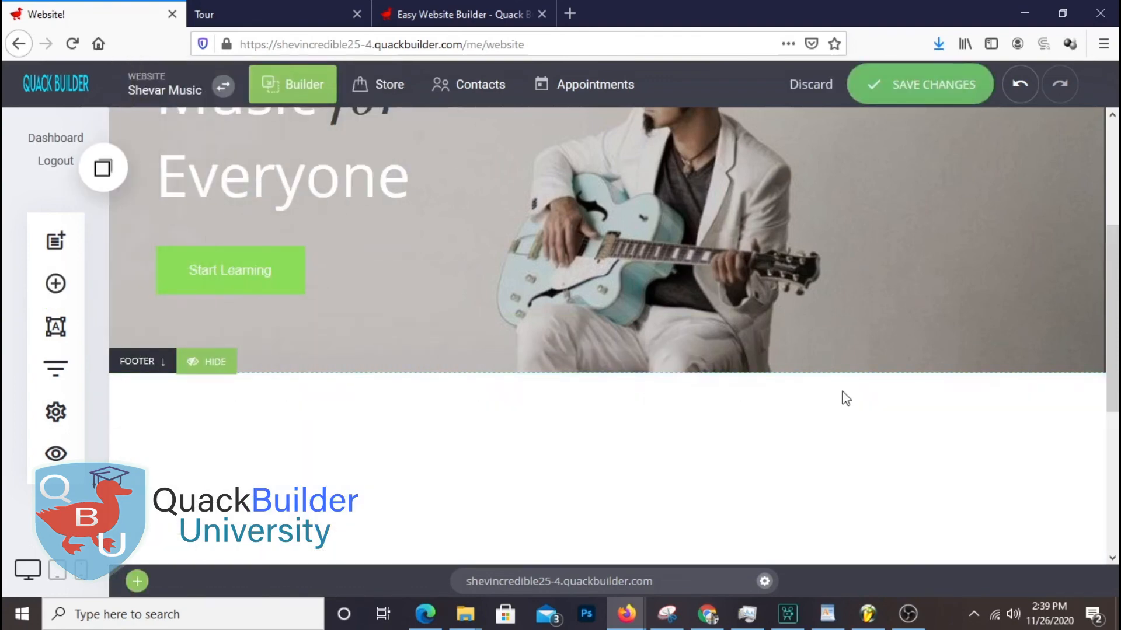
{"action": "scroll", "coordinate": [639, 350], "scroll_direction": "up", "scroll_amount": 3}
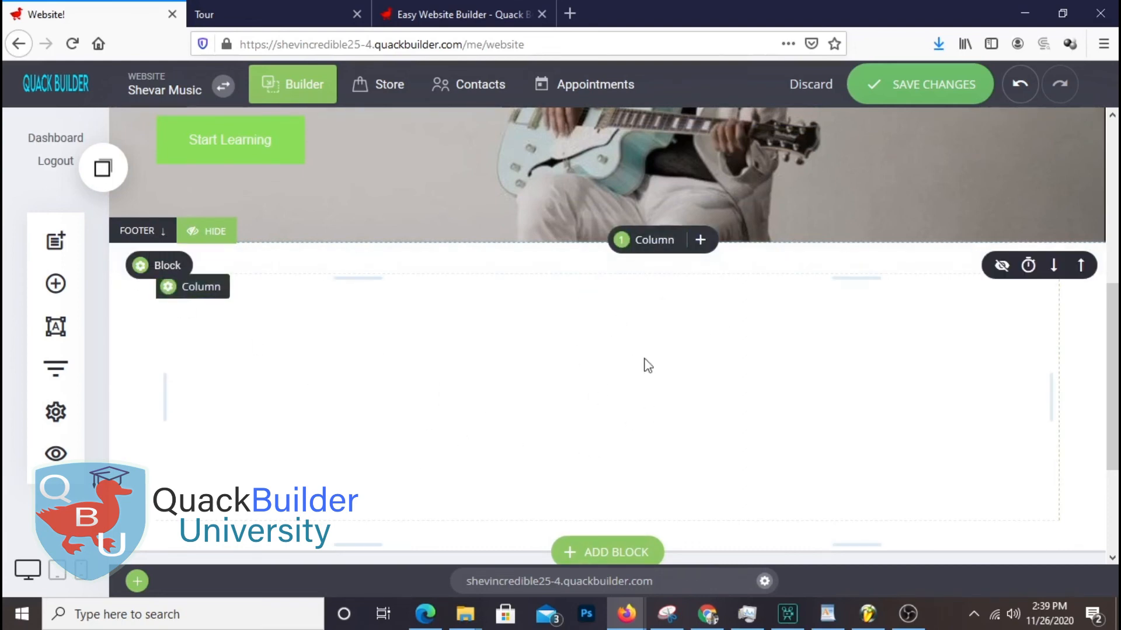
Split the new block into two columns and place an image widget in the left column
{"action": "left_click", "coordinate": [659, 250]}
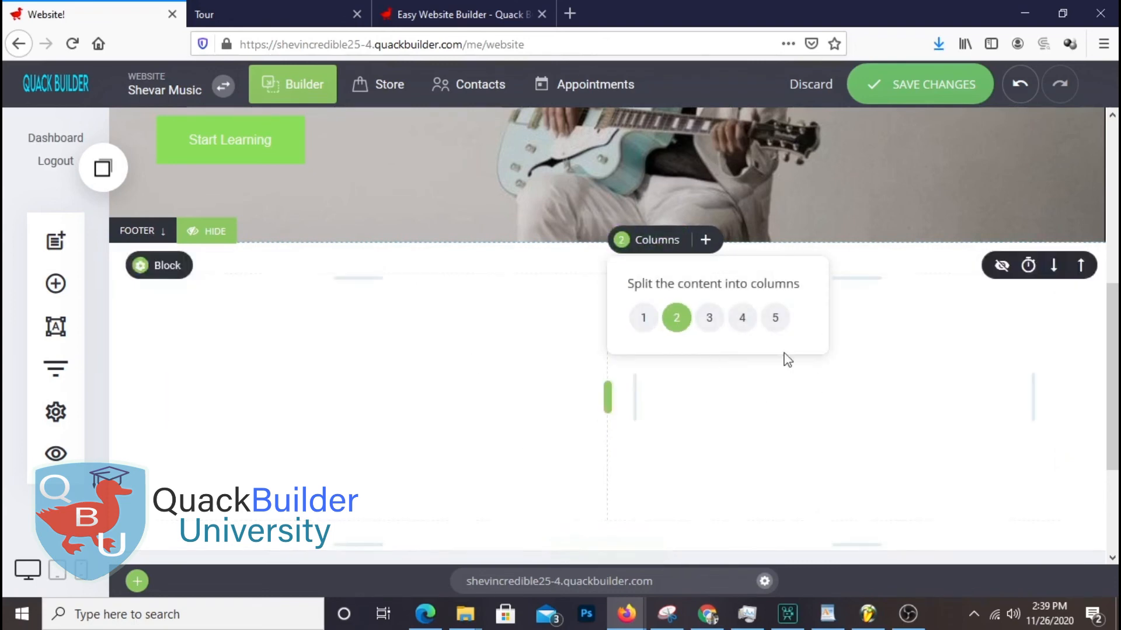
{"action": "left_click", "coordinate": [768, 446]}
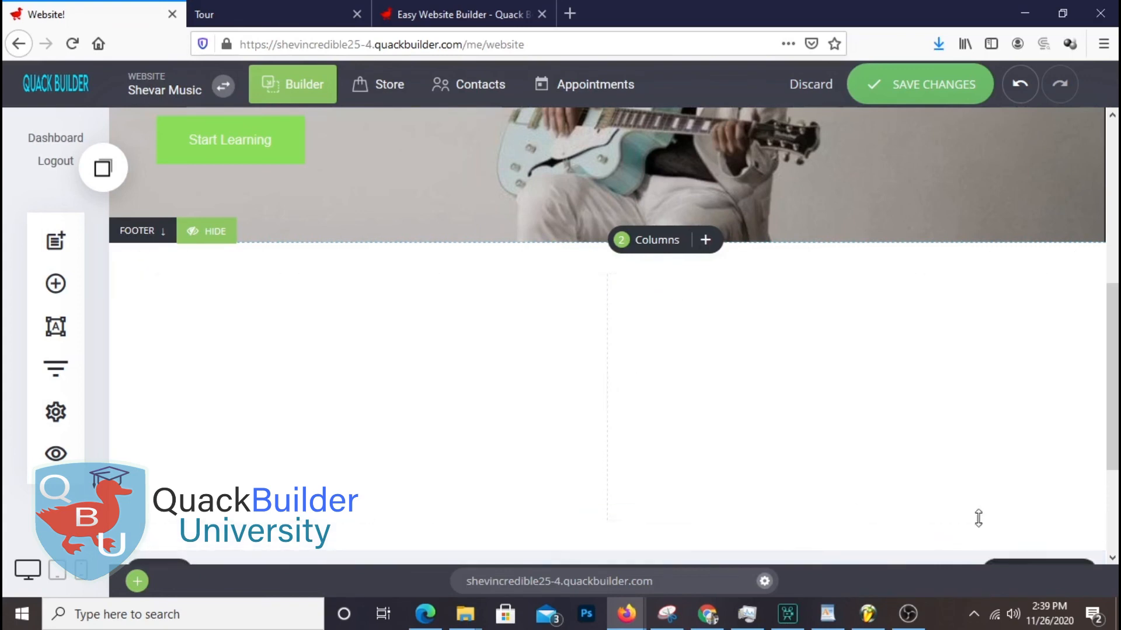
{"action": "left_click", "coordinate": [55, 283]}
{"action": "left_click_drag", "start_coordinate": [157, 458], "coordinate": [439, 292]}
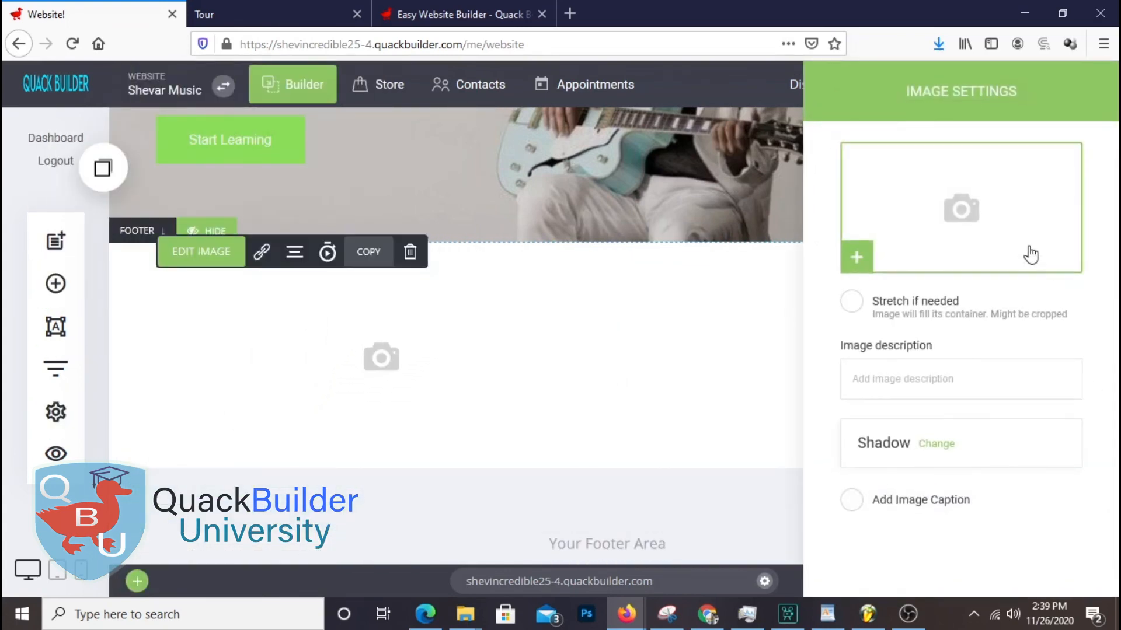
Insert the red guitar-and-amp photo from the image library into the left column
{"action": "left_click", "coordinate": [992, 232]}
{"action": "scroll", "coordinate": [868, 370], "scroll_direction": "down", "scroll_amount": 8}
{"action": "scroll", "coordinate": [868, 370], "scroll_direction": "up", "scroll_amount": 3}
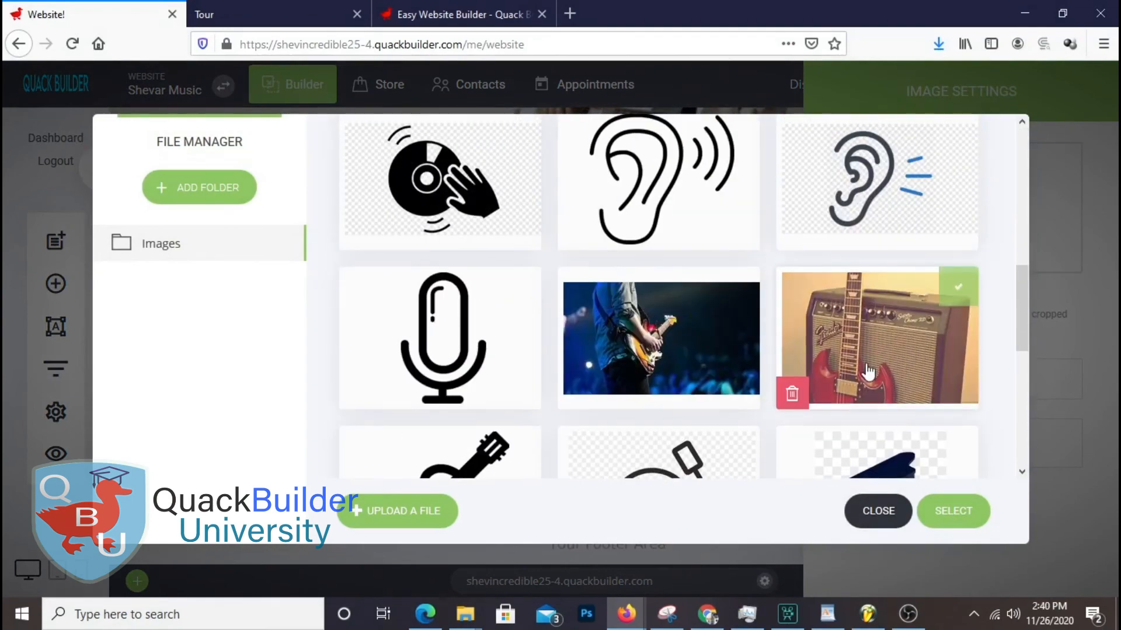
{"action": "scroll", "coordinate": [868, 370], "scroll_direction": "up", "scroll_amount": 6}
{"action": "scroll", "coordinate": [868, 371], "scroll_direction": "down", "scroll_amount": 6}
{"action": "scroll", "coordinate": [892, 181], "scroll_direction": "up", "scroll_amount": 4}
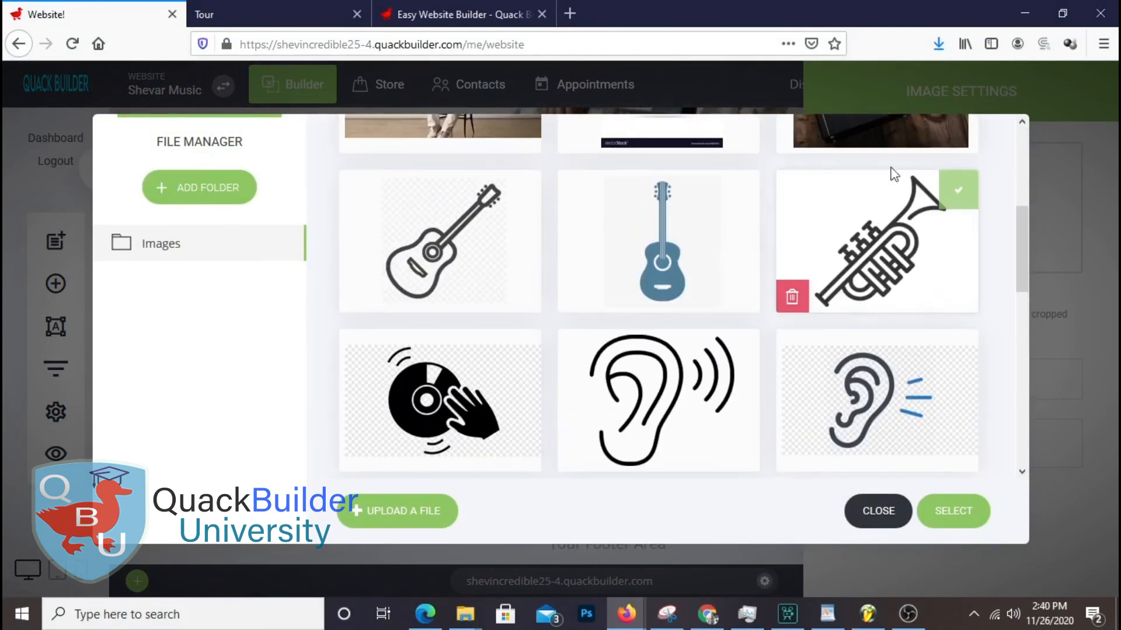
{"action": "left_click", "coordinate": [951, 510]}
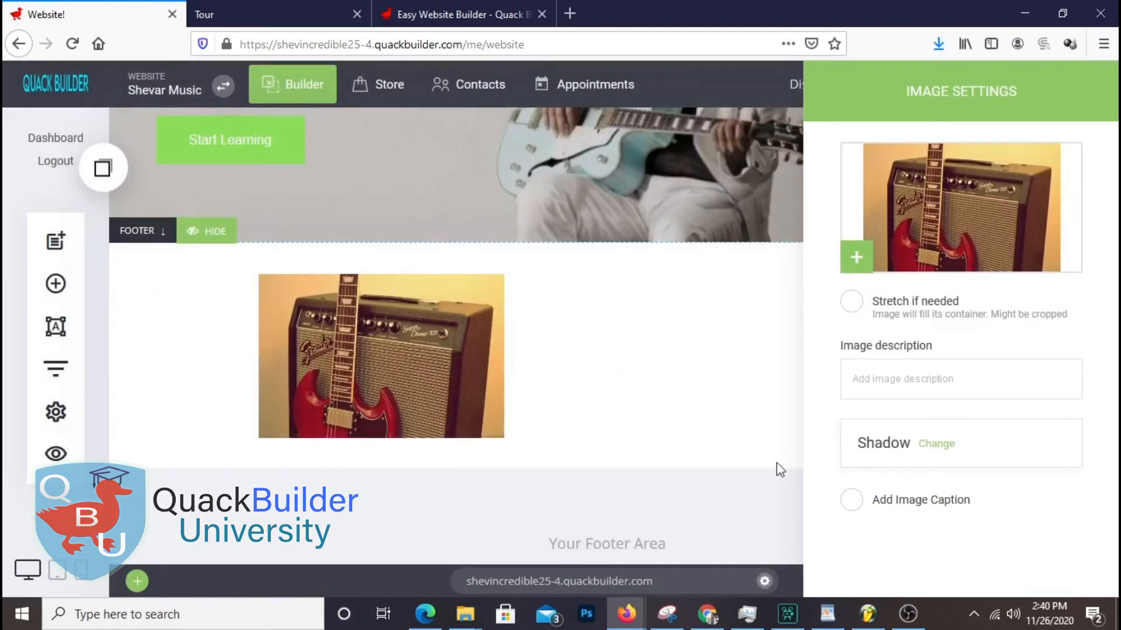
{"action": "left_click", "coordinate": [469, 423]}
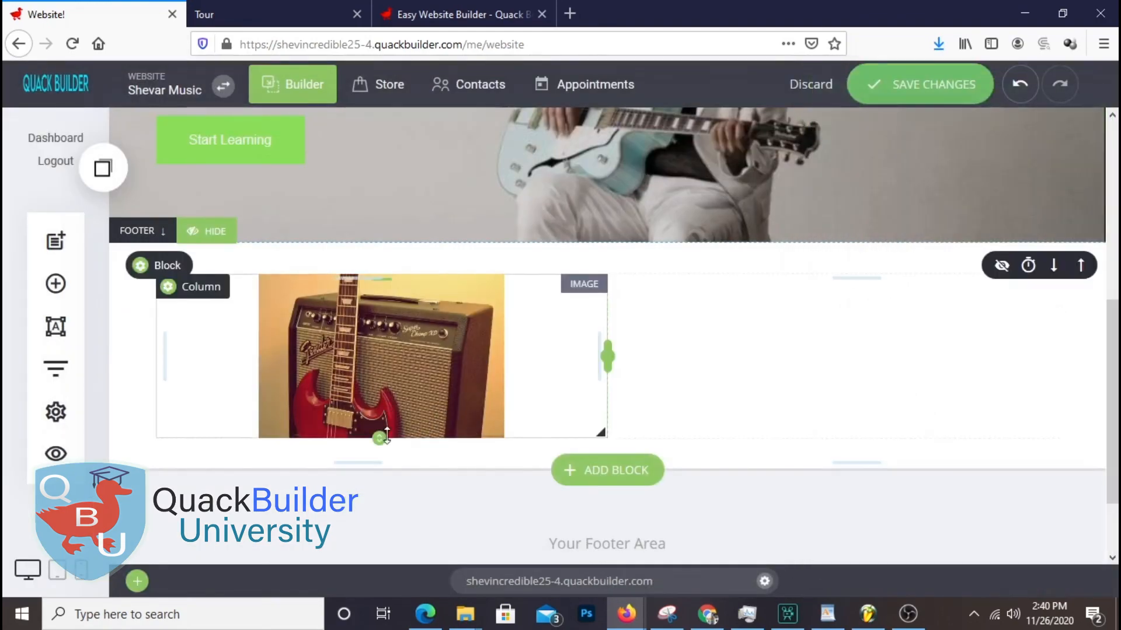
Enlarge the photo to 550px by 315px and extend the block's lower spacing
{"action": "left_click_drag", "start_coordinate": [377, 437], "coordinate": [380, 525]}
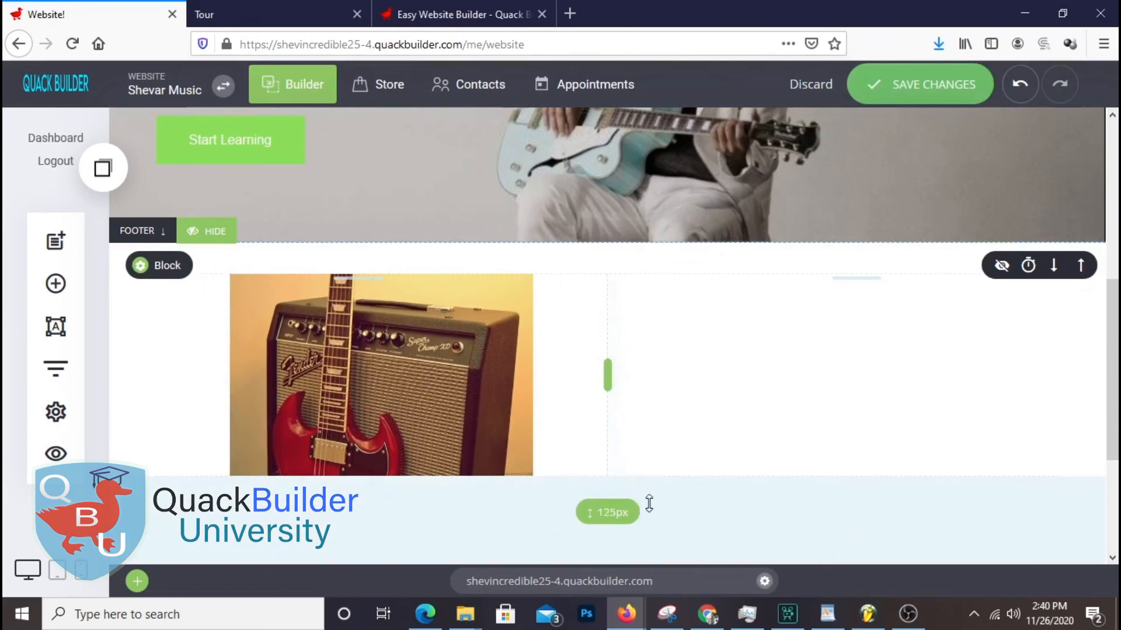
{"action": "left_click_drag", "start_coordinate": [596, 469], "coordinate": [600, 526]}
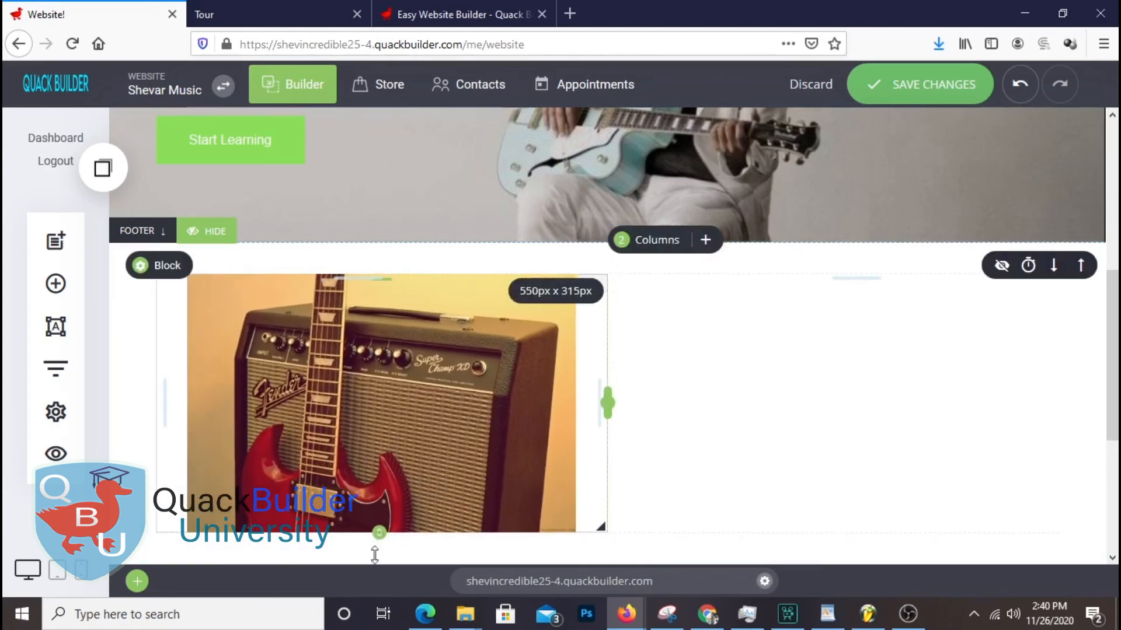
{"action": "left_click_drag", "start_coordinate": [378, 534], "coordinate": [378, 545]}
{"action": "scroll", "coordinate": [771, 410], "scroll_direction": "up", "scroll_amount": 1}
{"action": "scroll", "coordinate": [770, 406], "scroll_direction": "down", "scroll_amount": 4}
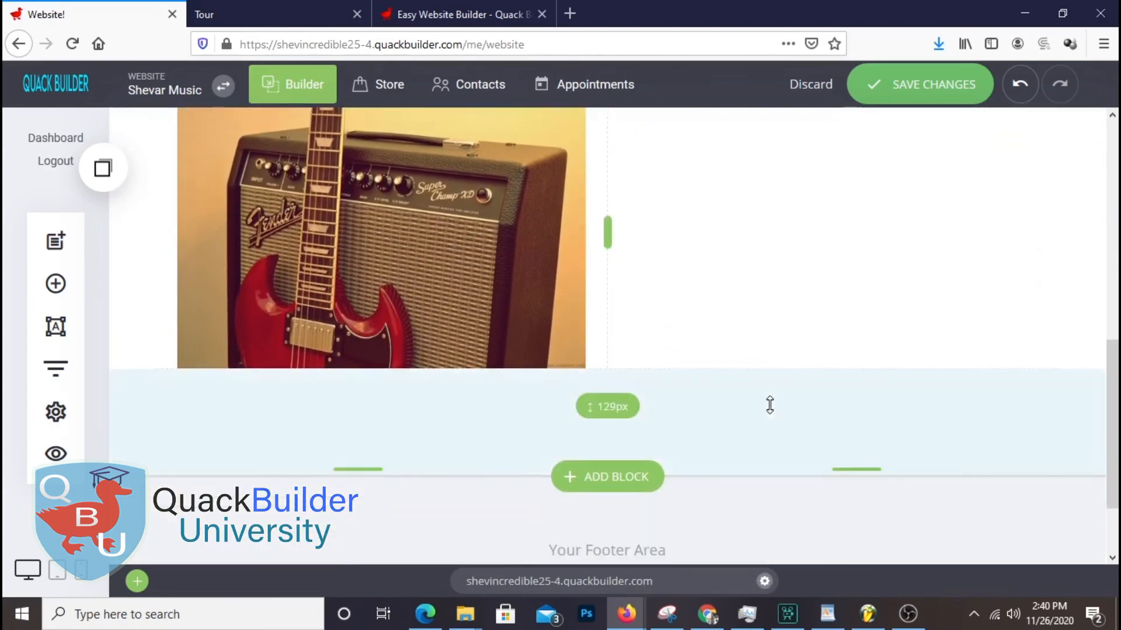
{"action": "scroll", "coordinate": [770, 408], "scroll_direction": "up", "scroll_amount": 2}
{"action": "scroll", "coordinate": [773, 413], "scroll_direction": "up", "scroll_amount": 1}
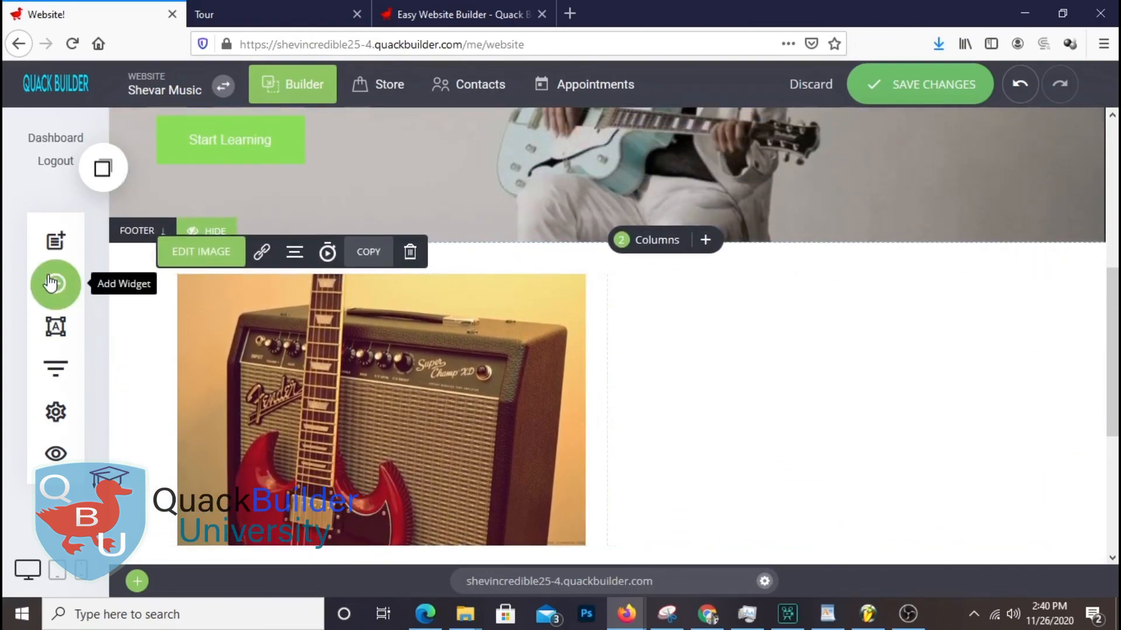
Add a heading widget to the right column and copy 'Welcome to Melody!' from the WordPad notes
{"action": "left_click", "coordinate": [55, 284]}
{"action": "left_click_drag", "start_coordinate": [187, 220], "coordinate": [881, 336]}
{"action": "scroll", "coordinate": [930, 387], "scroll_direction": "down", "scroll_amount": 2}
{"action": "left_click", "coordinate": [827, 614]}
{"action": "left_click", "coordinate": [606, 253]}
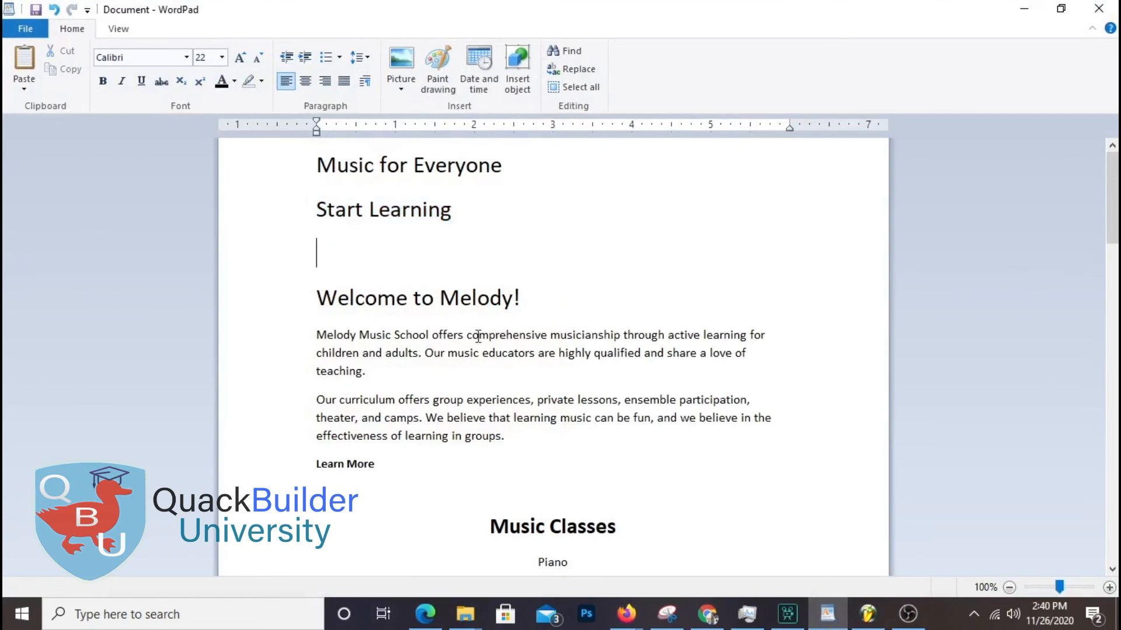
{"action": "left_click_drag", "start_coordinate": [322, 290], "coordinate": [560, 295]}
{"action": "right_click", "coordinate": [560, 296]}
{"action": "left_click", "coordinate": [525, 323]}
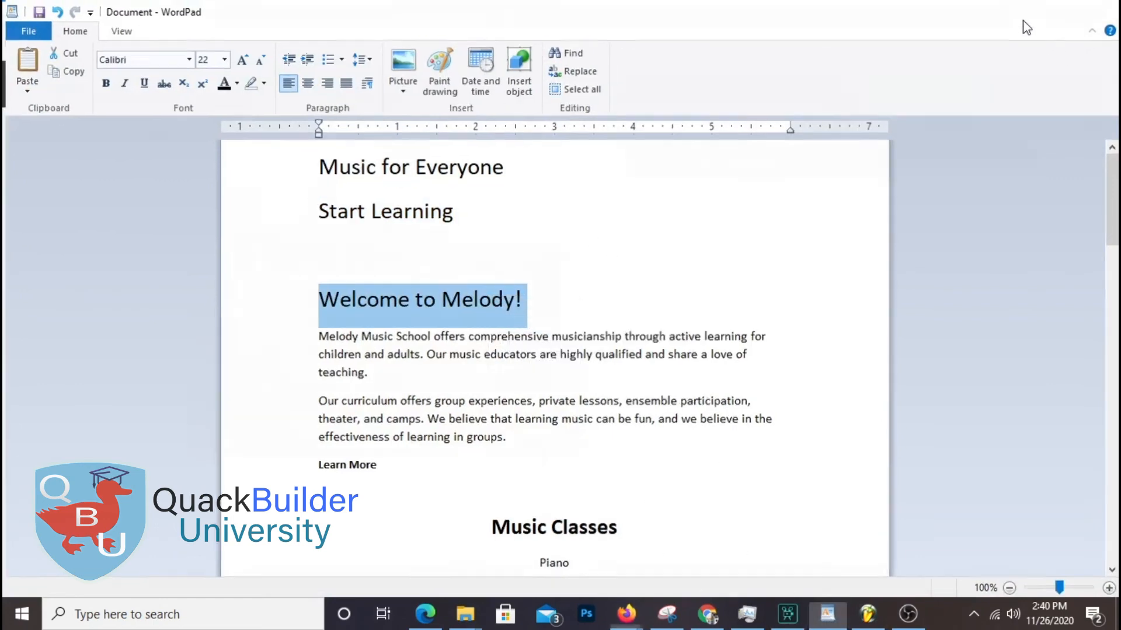
Replace the placeholder heading text with 'Welcome to Melody!'
{"action": "left_click", "coordinate": [1023, 13]}
{"action": "double_click", "coordinate": [675, 203]}
{"action": "left_click", "coordinate": [651, 200]}
{"action": "left_click_drag", "start_coordinate": [641, 203], "coordinate": [880, 228]}
{"action": "key", "text": "ctrl+v"}
{"action": "left_click", "coordinate": [940, 324]}
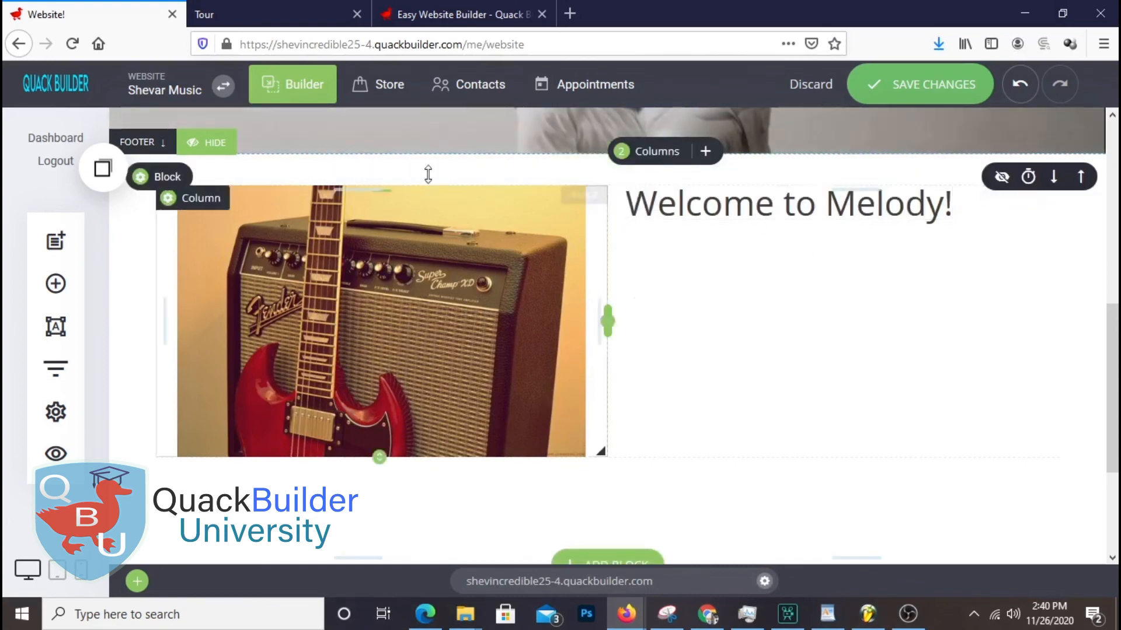
Copy the two Melody Music School description paragraphs from the WordPad notes
{"action": "left_click", "coordinate": [827, 614]}
{"action": "left_click", "coordinate": [338, 338]}
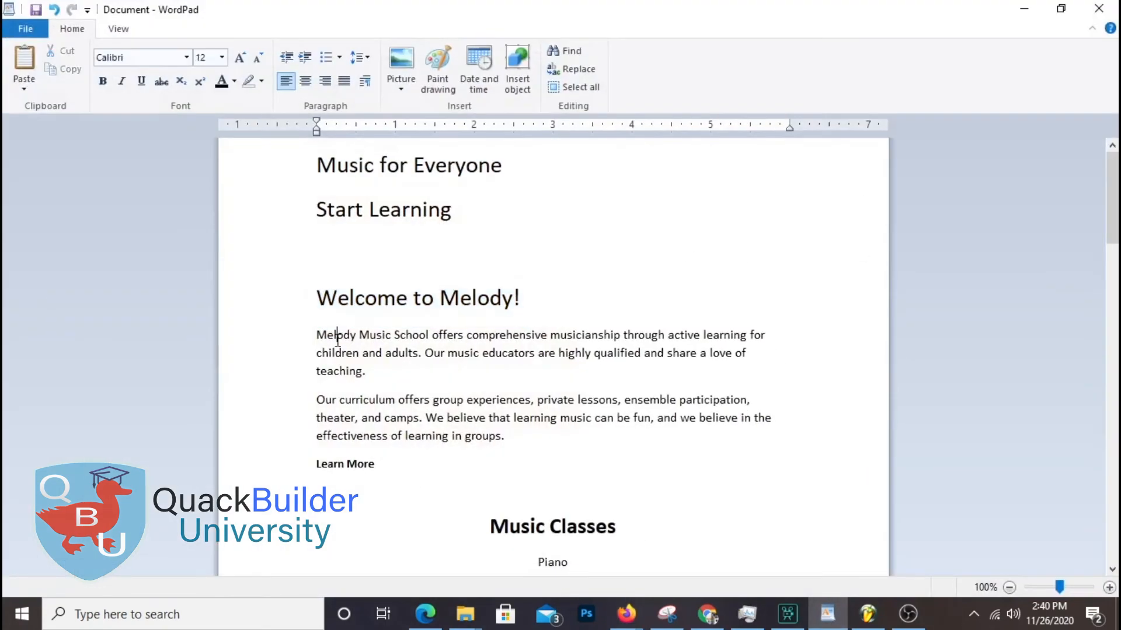
{"action": "left_click_drag", "start_coordinate": [324, 335], "coordinate": [495, 415]}
{"action": "right_click", "coordinate": [492, 406]}
{"action": "left_click", "coordinate": [529, 431]}
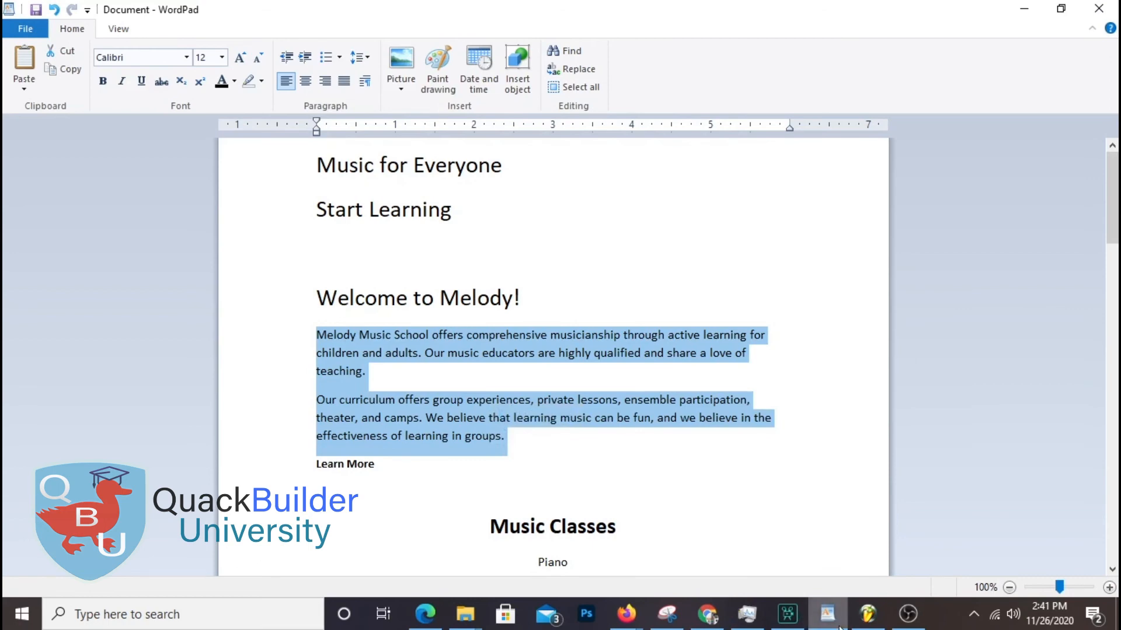
{"action": "left_click", "coordinate": [627, 613]}
Add a text widget under the heading, paste the paragraphs over the Lorem ipsum, and add spacing above
{"action": "left_click", "coordinate": [73, 292]}
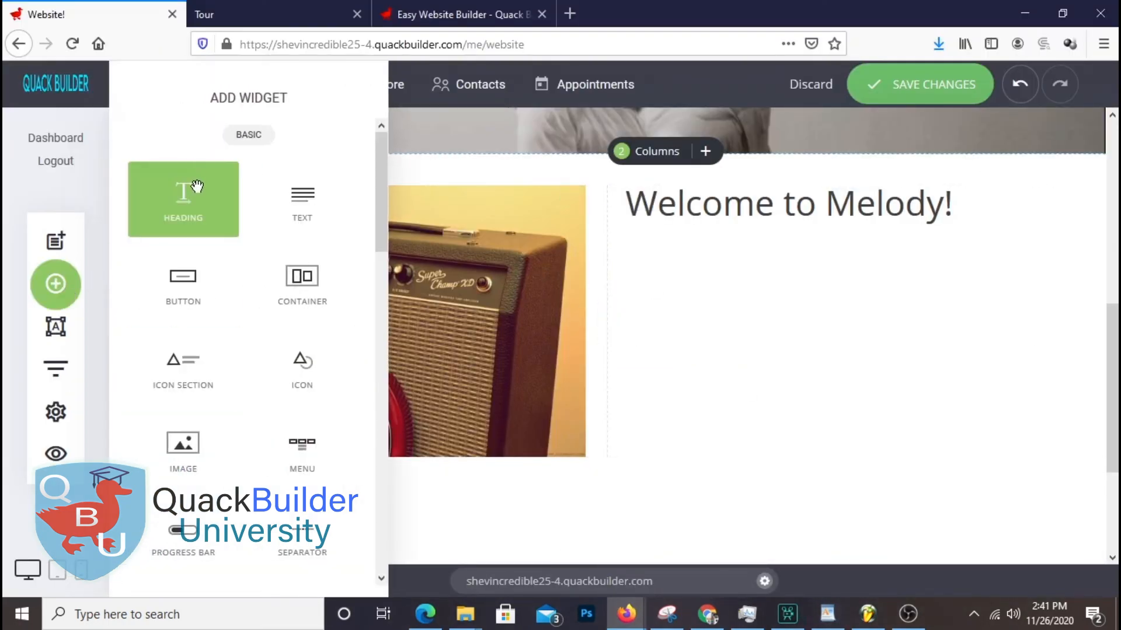
{"action": "left_click_drag", "start_coordinate": [288, 229], "coordinate": [804, 257]}
{"action": "left_click_drag", "start_coordinate": [630, 270], "coordinate": [612, 235]}
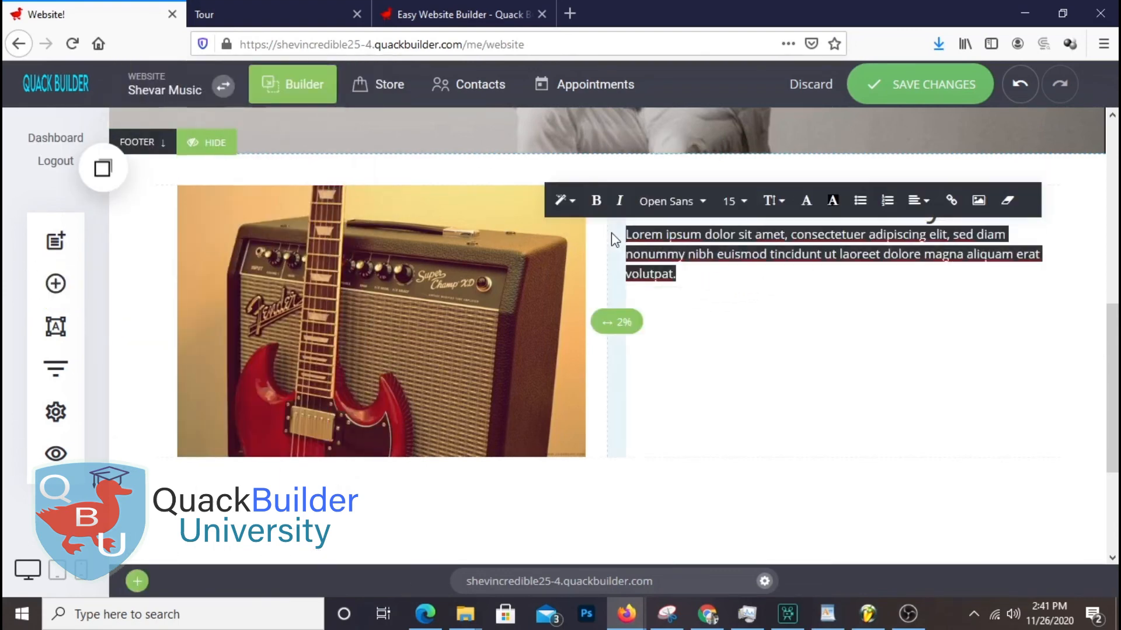
{"action": "key", "text": "ctrl+v"}
{"action": "key", "text": "ctrl+f"}
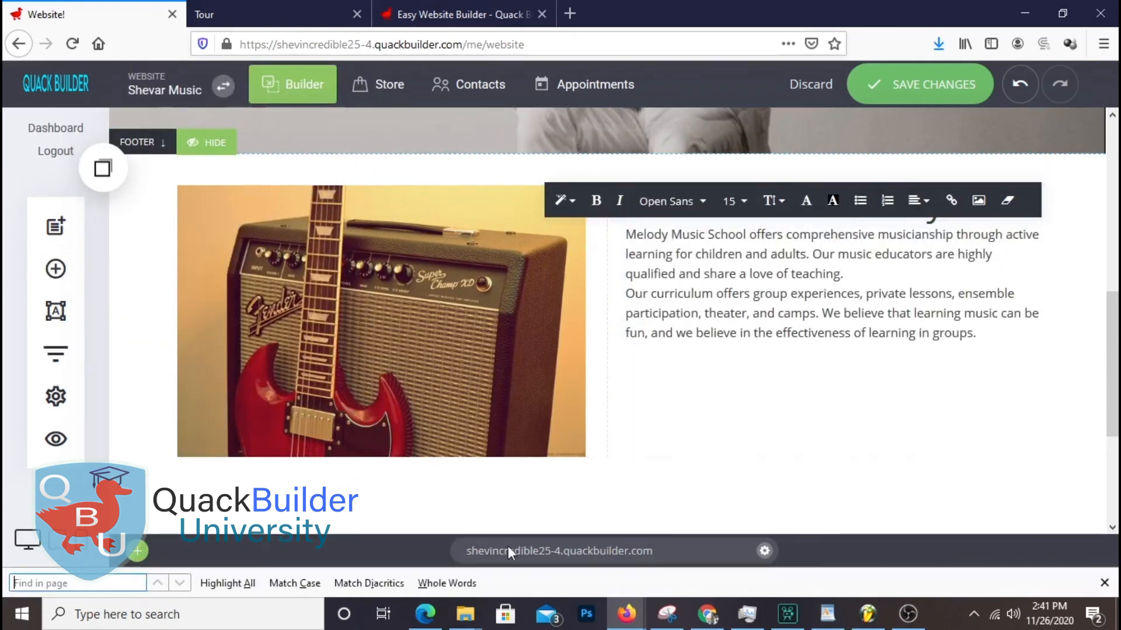
{"action": "left_click", "coordinate": [1085, 319]}
{"action": "left_click_drag", "start_coordinate": [829, 221], "coordinate": [829, 235]}
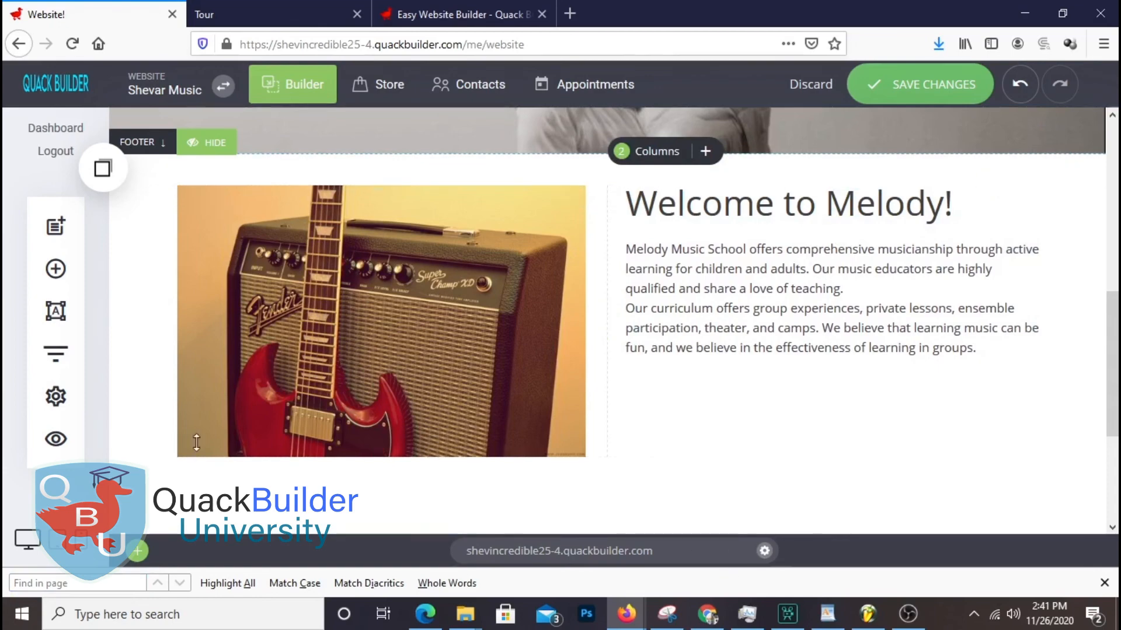
Add a button below the description paragraphs labelled 'Learn More', copied from the notes
{"action": "left_click", "coordinate": [56, 268]}
{"action": "left_click_drag", "start_coordinate": [183, 279], "coordinate": [863, 430]}
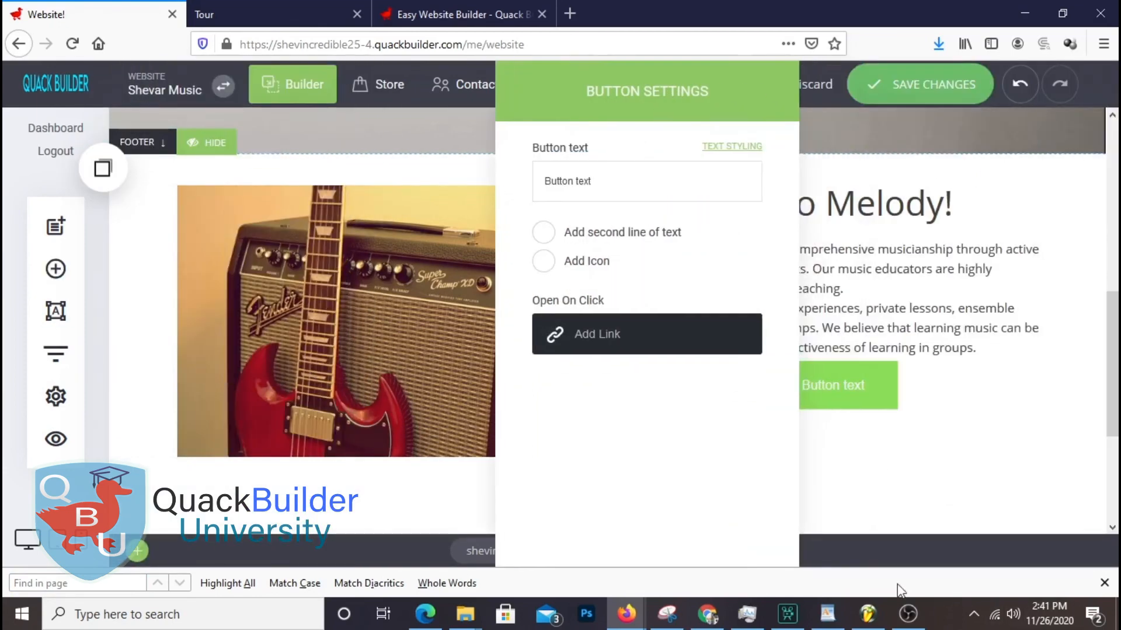
{"action": "left_click", "coordinate": [826, 613]}
{"action": "left_click_drag", "start_coordinate": [408, 470], "coordinate": [290, 465]}
{"action": "right_click", "coordinate": [328, 461]}
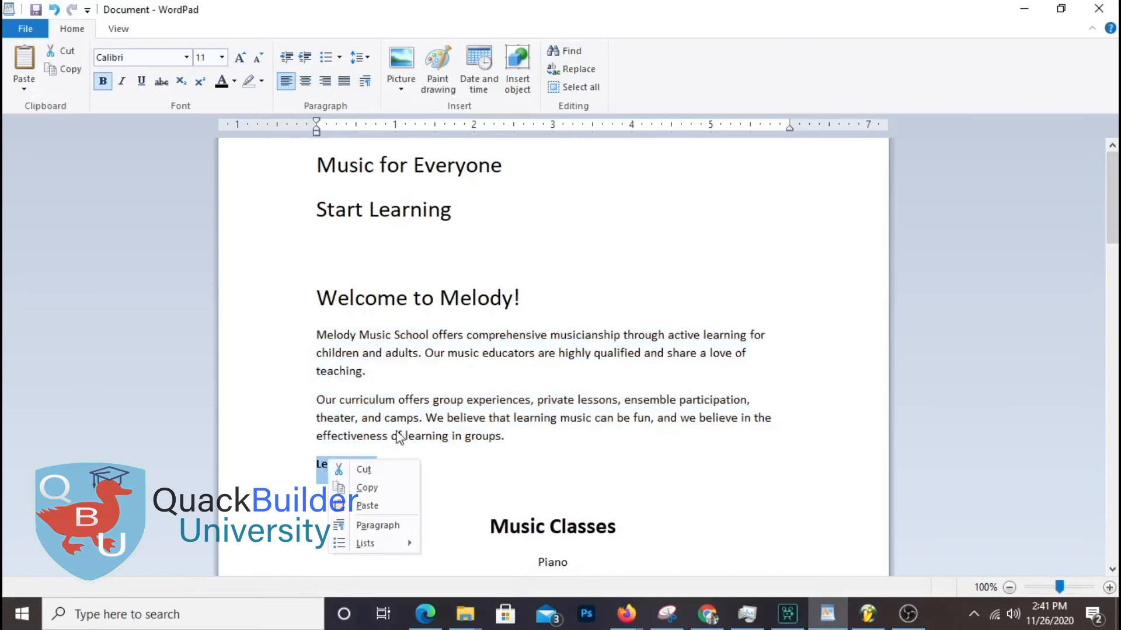
{"action": "left_click", "coordinate": [368, 489]}
{"action": "left_click", "coordinate": [1025, 9]}
{"action": "triple_click", "coordinate": [639, 186]}
{"action": "right_click", "coordinate": [641, 188]}
{"action": "left_click", "coordinate": [677, 257]}
Align the Learn More button left and add 43px of space above it
{"action": "left_click_drag", "start_coordinate": [584, 76], "coordinate": [420, 108]}
{"action": "left_click", "coordinate": [692, 506]}
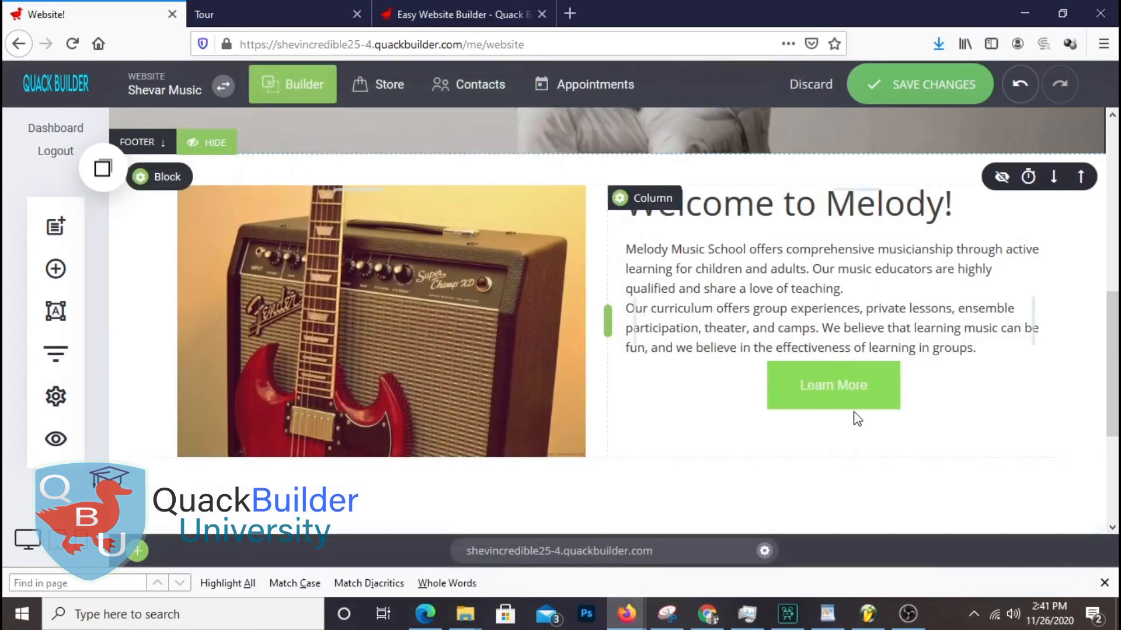
{"action": "left_click", "coordinate": [760, 339]}
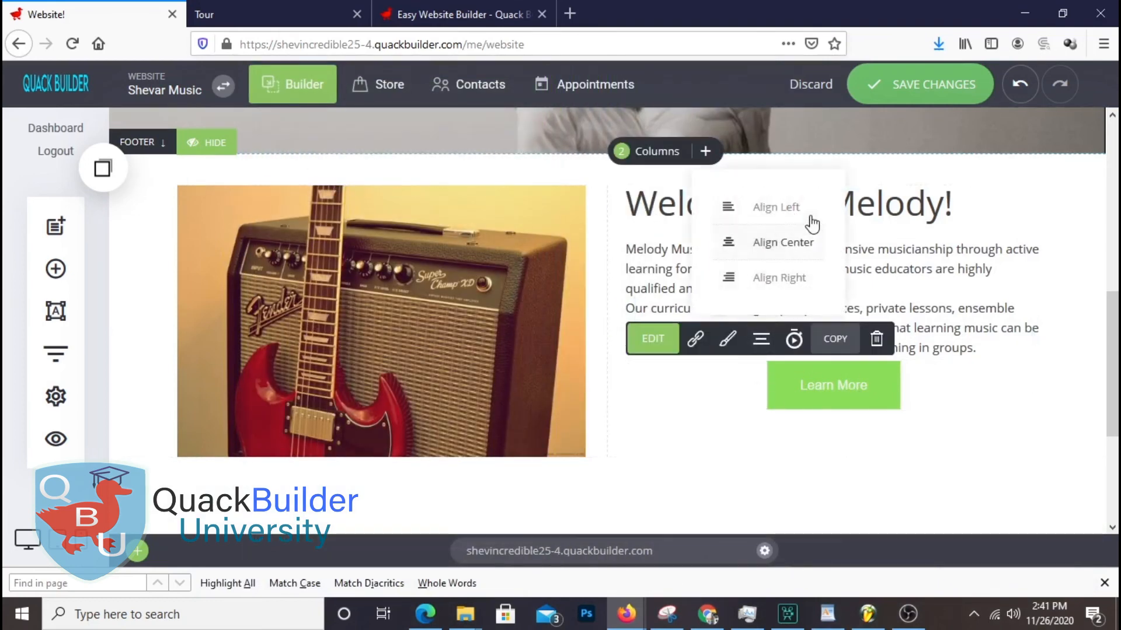
{"action": "left_click", "coordinate": [752, 205]}
{"action": "left_click_drag", "start_coordinate": [676, 385], "coordinate": [655, 398]}
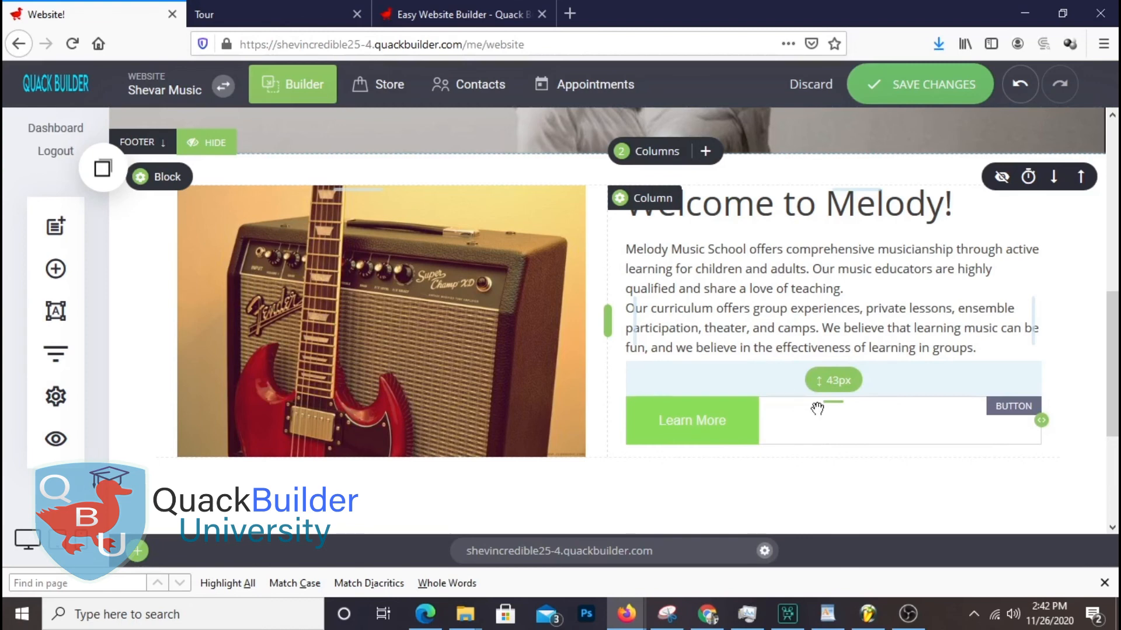
Keep 43px above the Learn More button and give it 18px padding with a 0px border
{"action": "left_click_drag", "start_coordinate": [817, 409], "coordinate": [817, 408]}
{"action": "left_click", "coordinate": [707, 413]}
{"action": "left_click", "coordinate": [727, 374]}
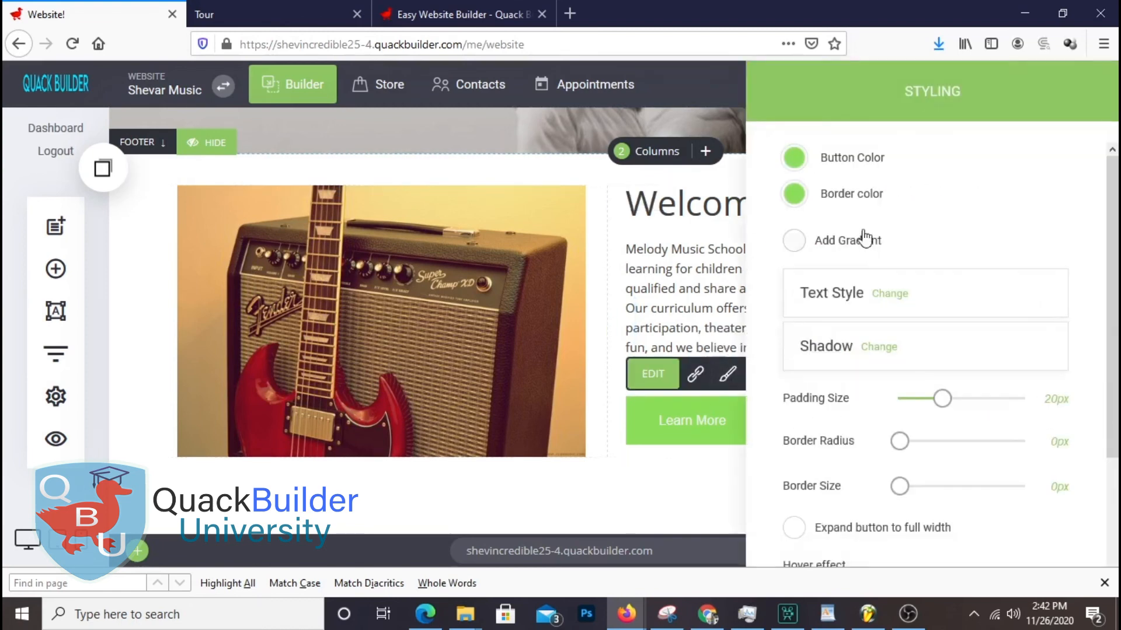
{"action": "mouse_move", "coordinate": [952, 408]}
{"action": "left_mouse_down"}
{"action": "mouse_move", "coordinate": [927, 406]}
{"action": "mouse_move", "coordinate": [940, 411]}
{"action": "left_mouse_up"}
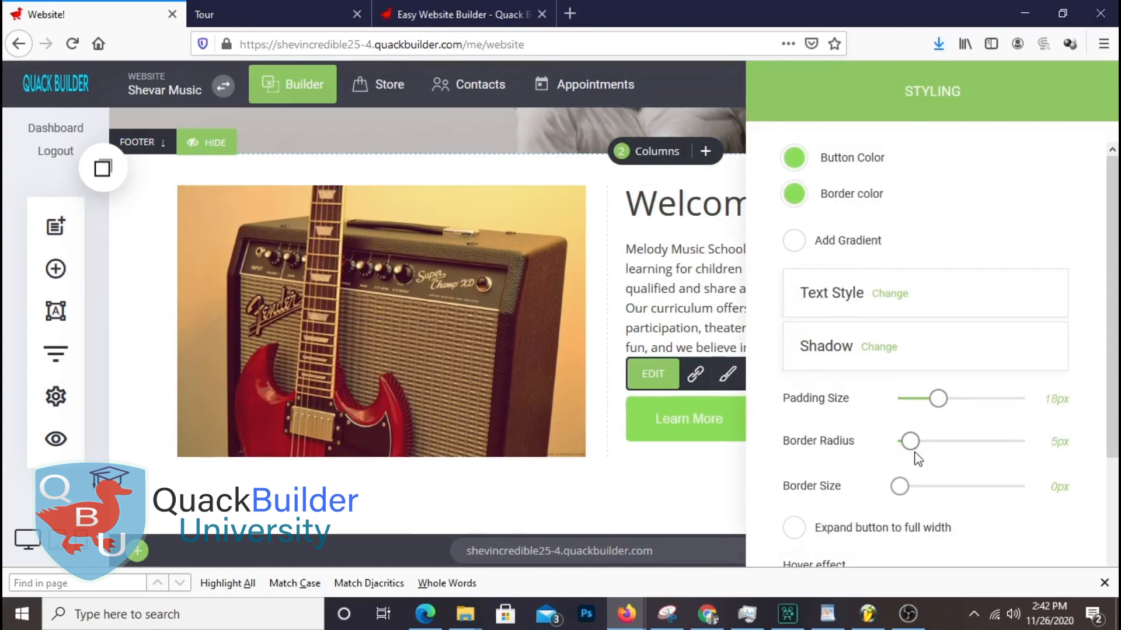
{"action": "left_click_drag", "start_coordinate": [902, 487], "coordinate": [854, 484]}
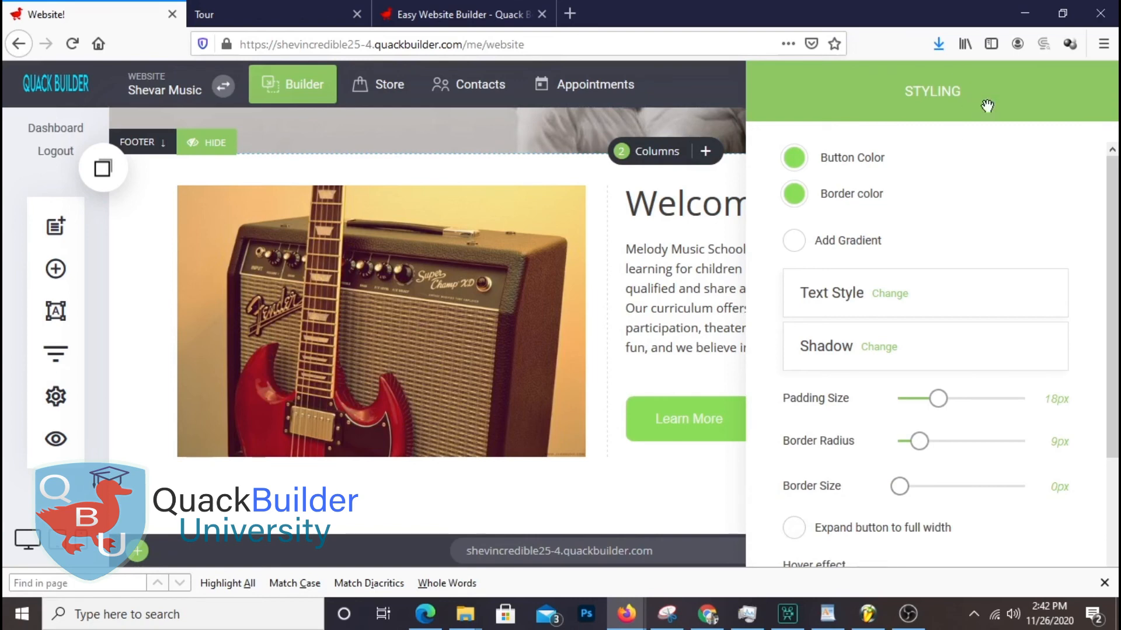
Try full width on the Learn More button, revert to normal width, and close styling
{"action": "left_click_drag", "start_coordinate": [987, 106], "coordinate": [389, 105]}
{"action": "left_click", "coordinate": [197, 530]}
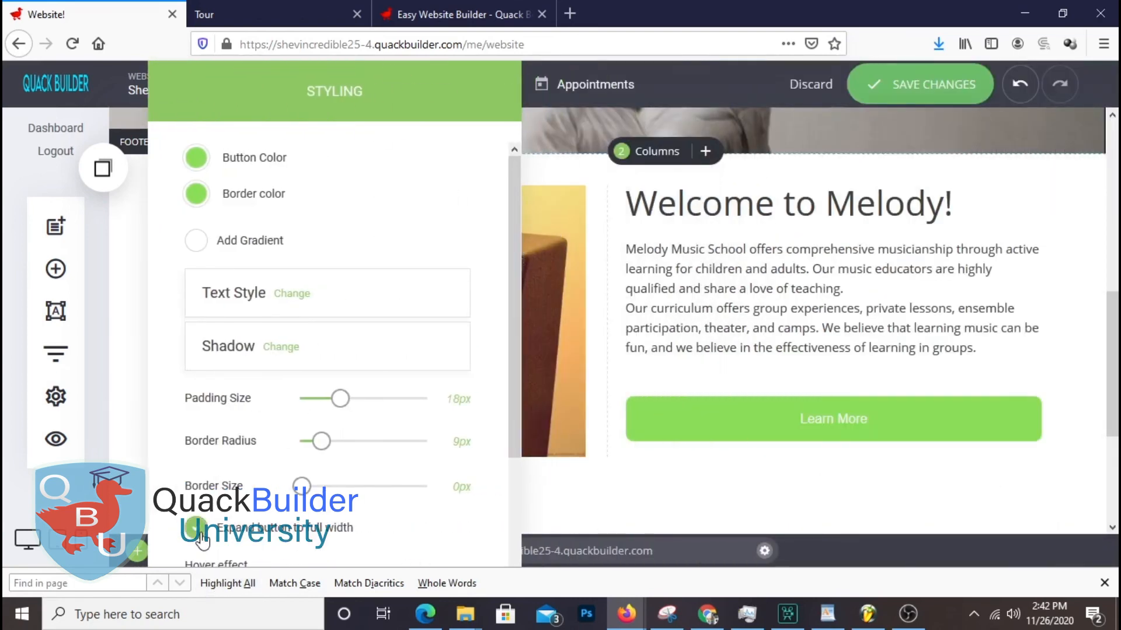
{"action": "left_click", "coordinate": [199, 531]}
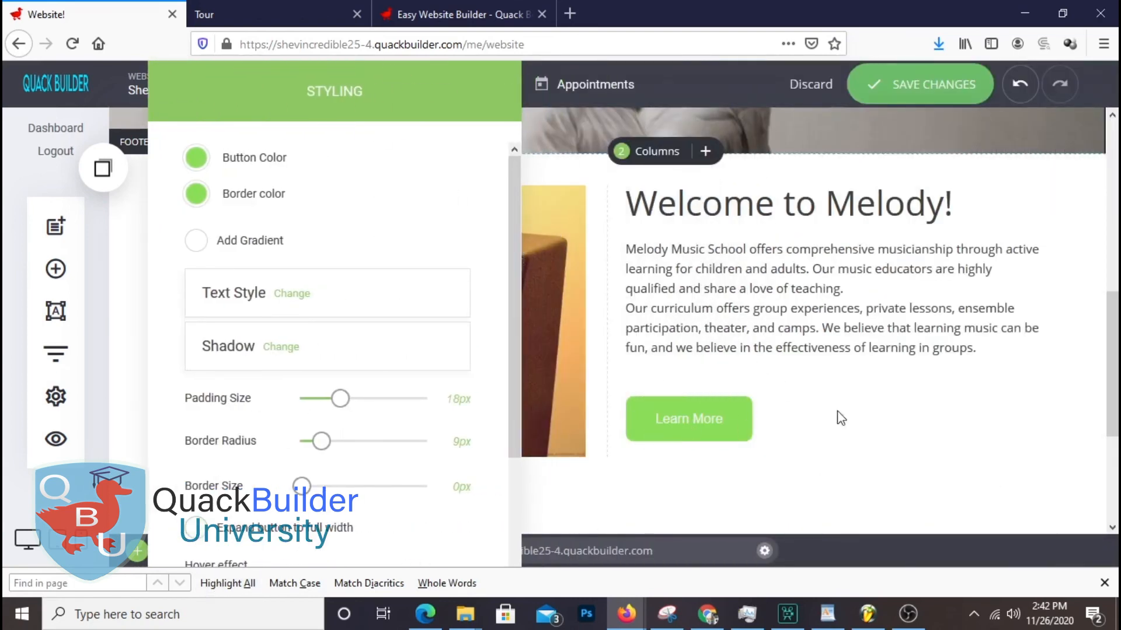
{"action": "scroll", "coordinate": [495, 463], "scroll_direction": "down", "scroll_amount": 3}
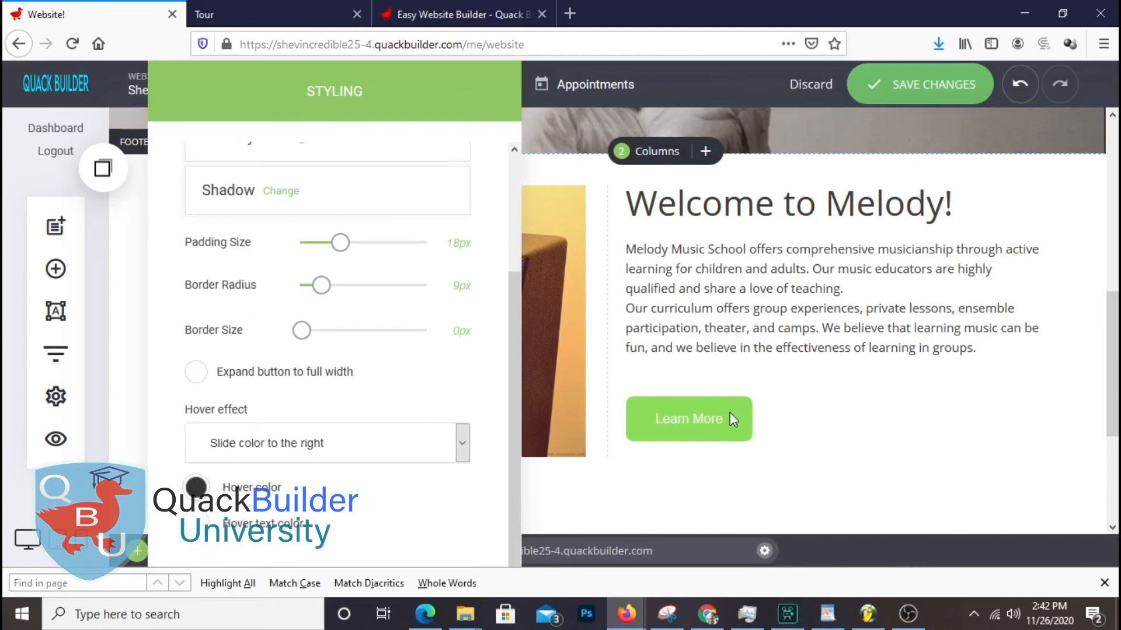
{"action": "left_click", "coordinate": [780, 478]}
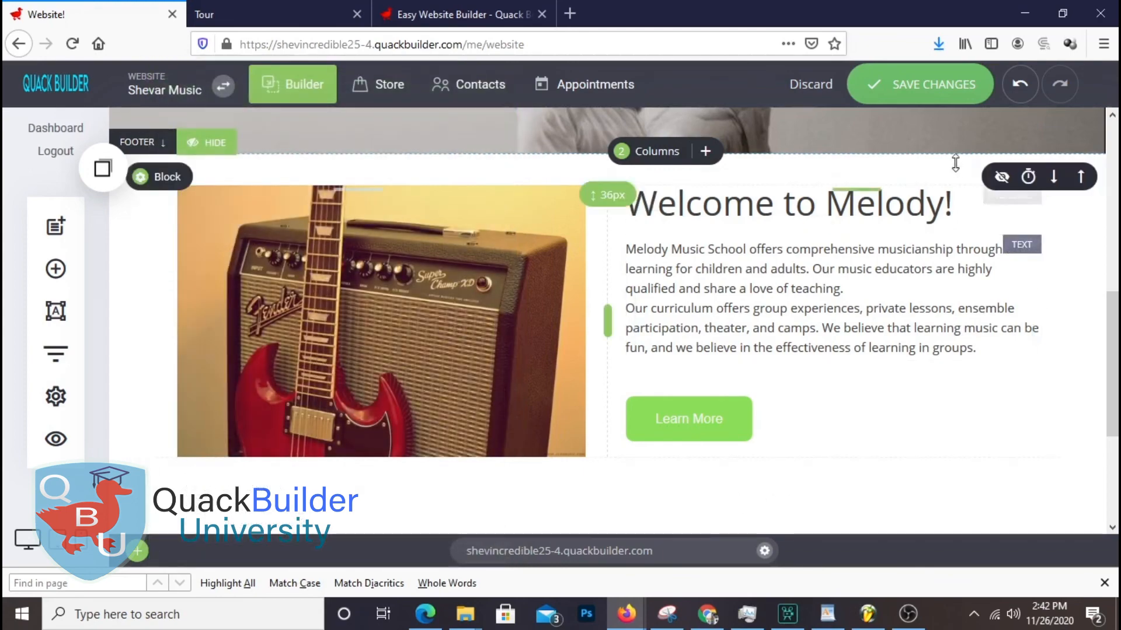
Save the changes and review the live Shevar Music page in a new tab, checking the Learn More hover
{"action": "left_click", "coordinate": [924, 98]}
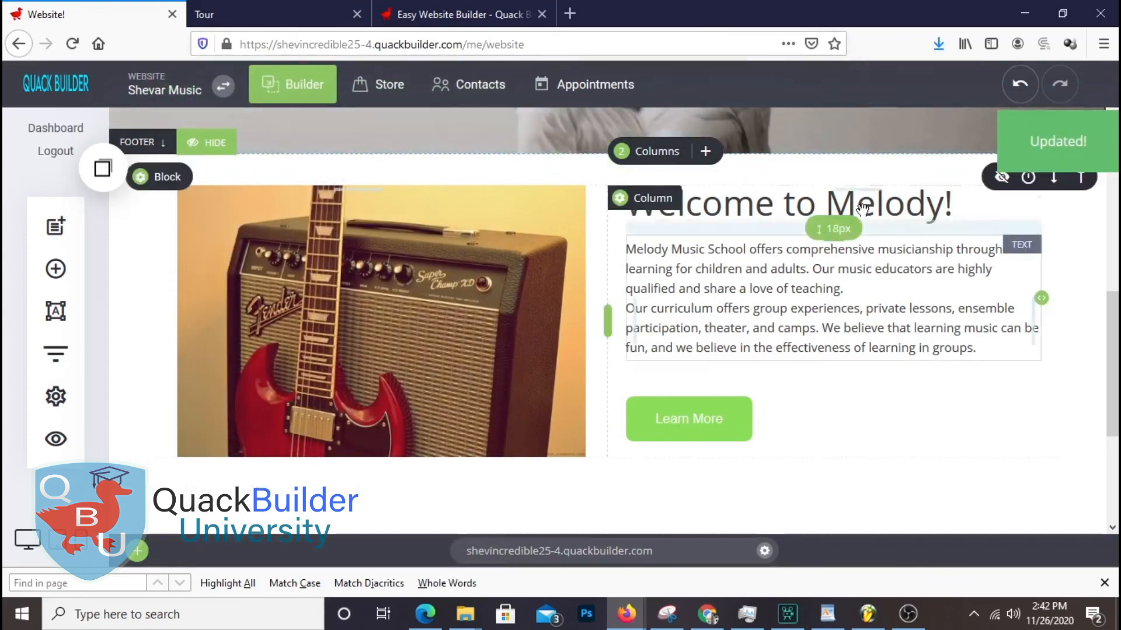
{"action": "left_click", "coordinate": [55, 439]}
{"action": "left_click", "coordinate": [528, 94]}
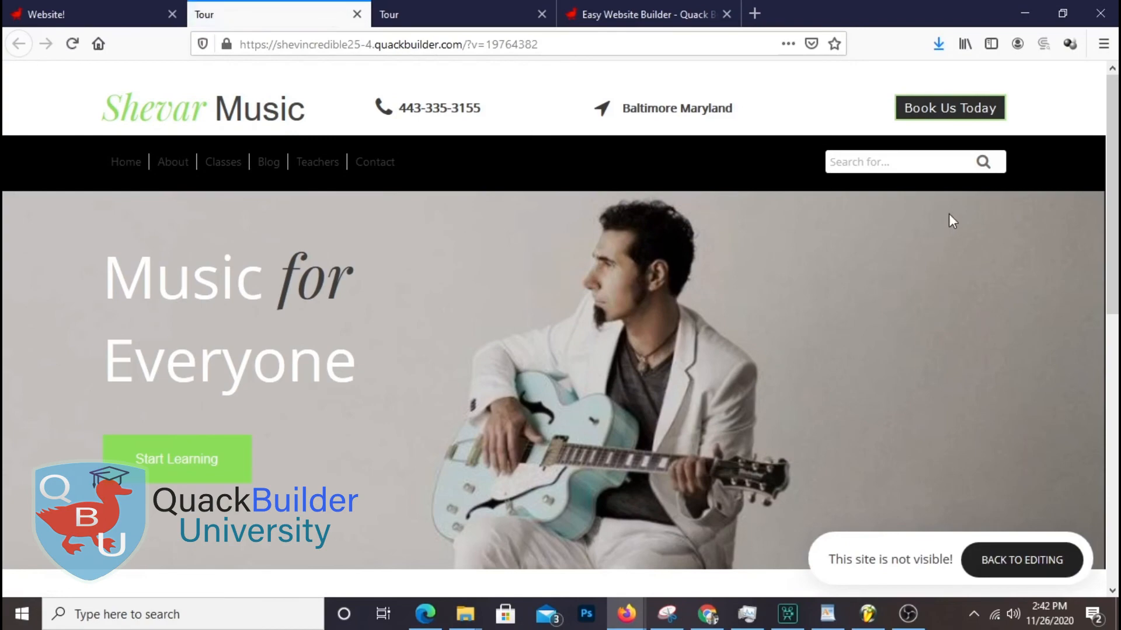
{"action": "scroll", "coordinate": [950, 219], "scroll_direction": "down", "scroll_amount": 10}
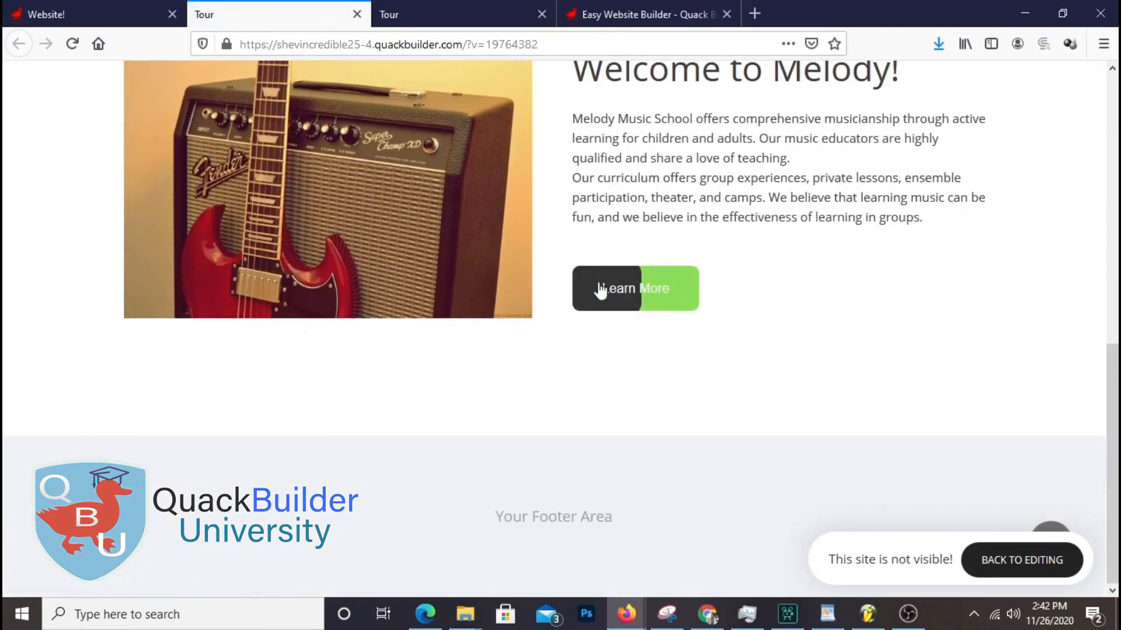
{"action": "scroll", "coordinate": [601, 291], "scroll_direction": "up", "scroll_amount": 4}
{"action": "scroll", "coordinate": [933, 324], "scroll_direction": "down", "scroll_amount": 3}
{"action": "scroll", "coordinate": [884, 269], "scroll_direction": "up", "scroll_amount": 8}
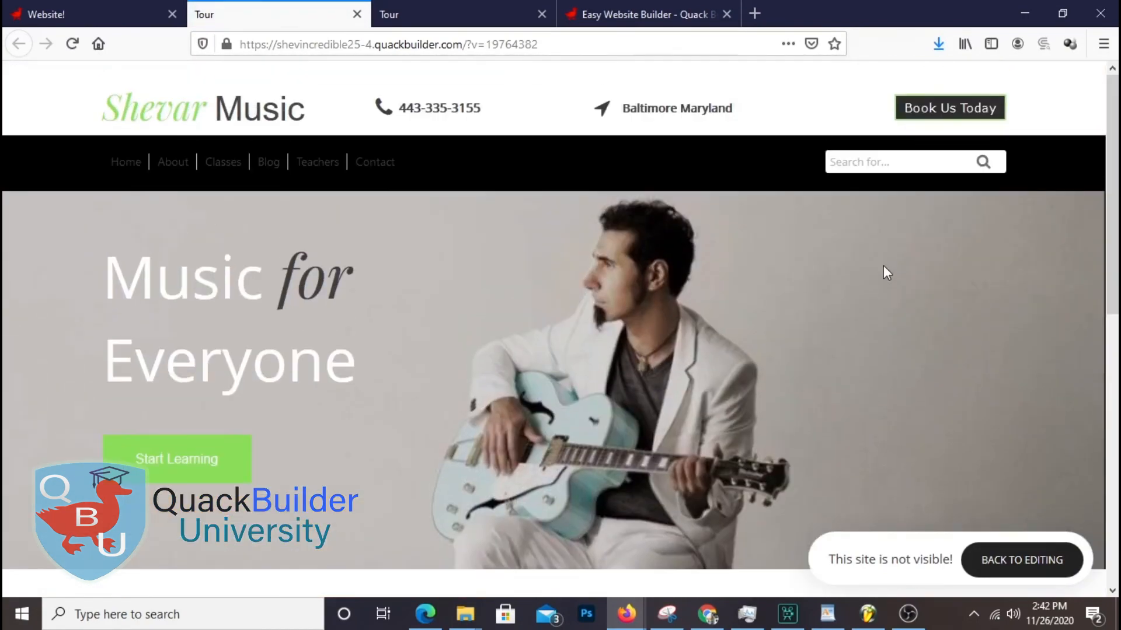
{"action": "scroll", "coordinate": [884, 269], "scroll_direction": "down", "scroll_amount": 5}
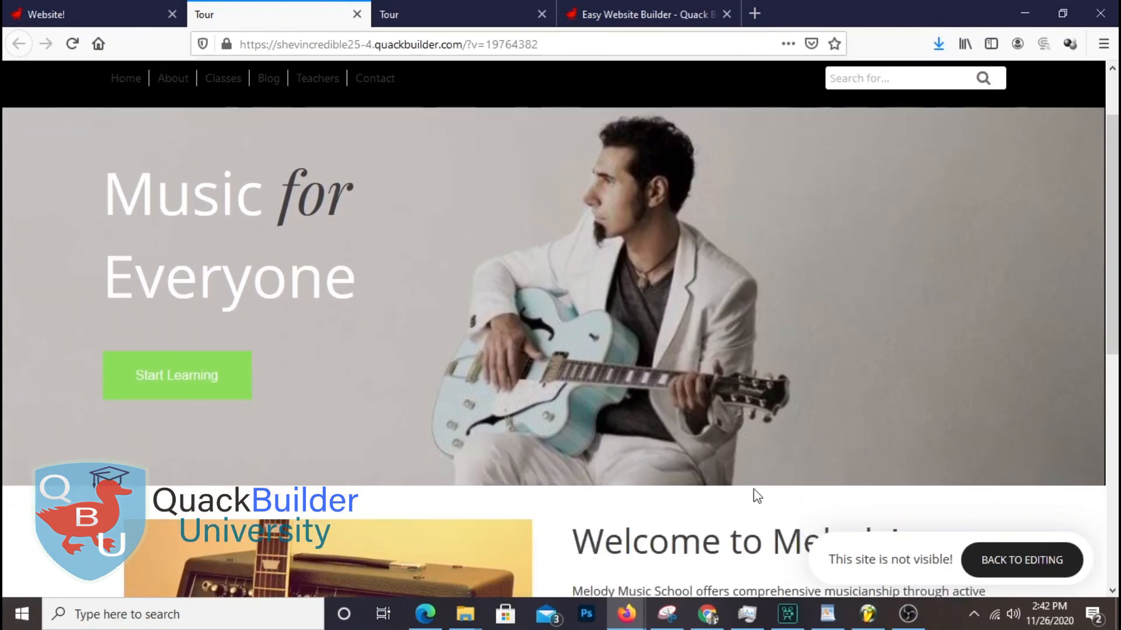
{"action": "scroll", "coordinate": [864, 320], "scroll_direction": "down", "scroll_amount": 3}
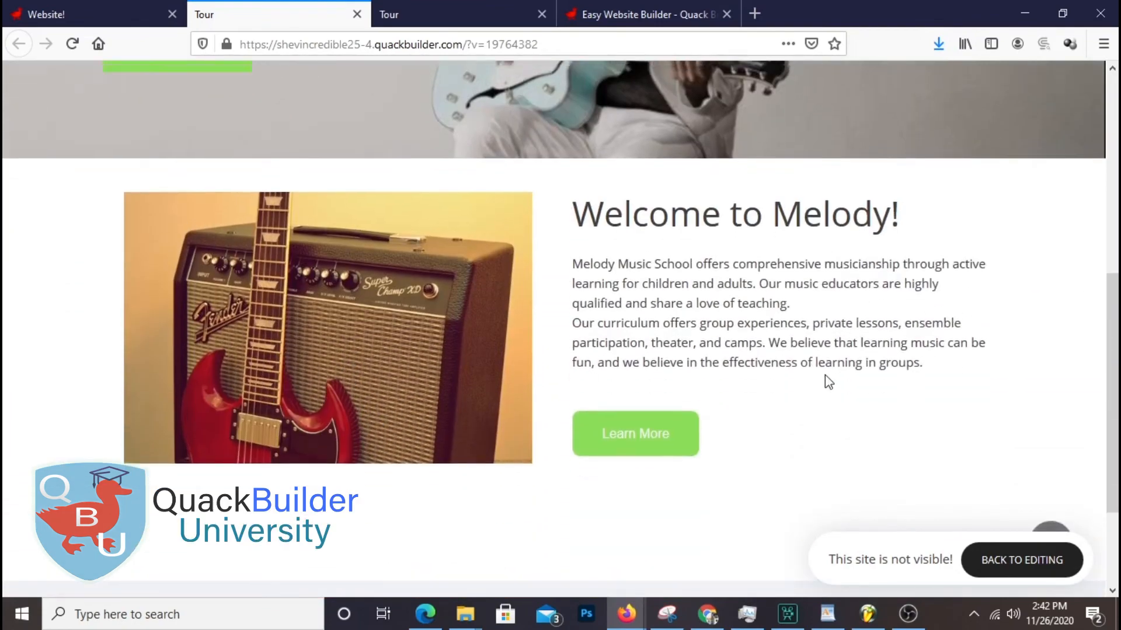
{"action": "scroll", "coordinate": [825, 376], "scroll_direction": "up", "scroll_amount": 6}
{"action": "scroll", "coordinate": [825, 377], "scroll_direction": "down", "scroll_amount": 6}
{"action": "scroll", "coordinate": [824, 379], "scroll_direction": "up", "scroll_amount": 6}
{"action": "scroll", "coordinate": [836, 386], "scroll_direction": "down", "scroll_amount": 4}
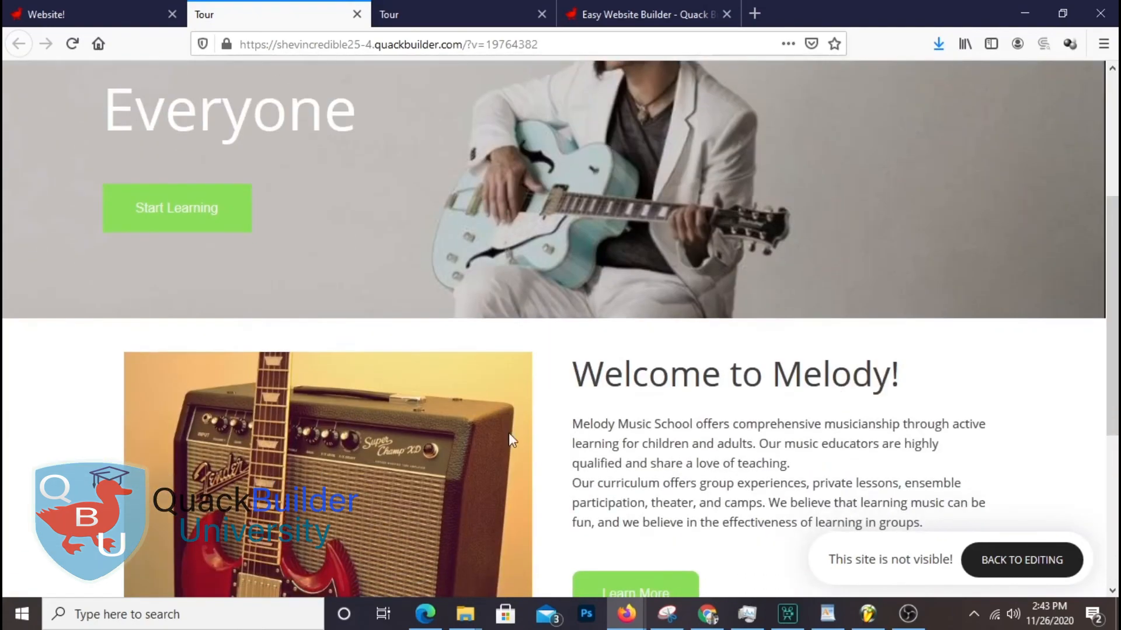
{"action": "scroll", "coordinate": [613, 348], "scroll_direction": "down", "scroll_amount": 4}
{"action": "scroll", "coordinate": [614, 349], "scroll_direction": "up", "scroll_amount": 6}
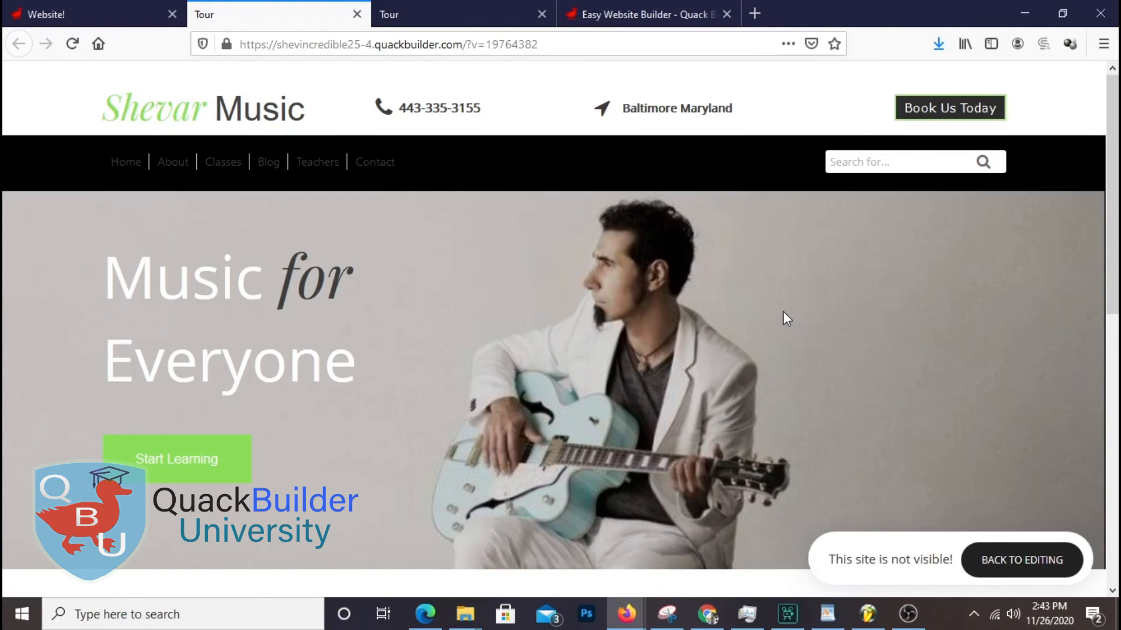
{"action": "scroll", "coordinate": [769, 315], "scroll_direction": "down", "scroll_amount": 10}
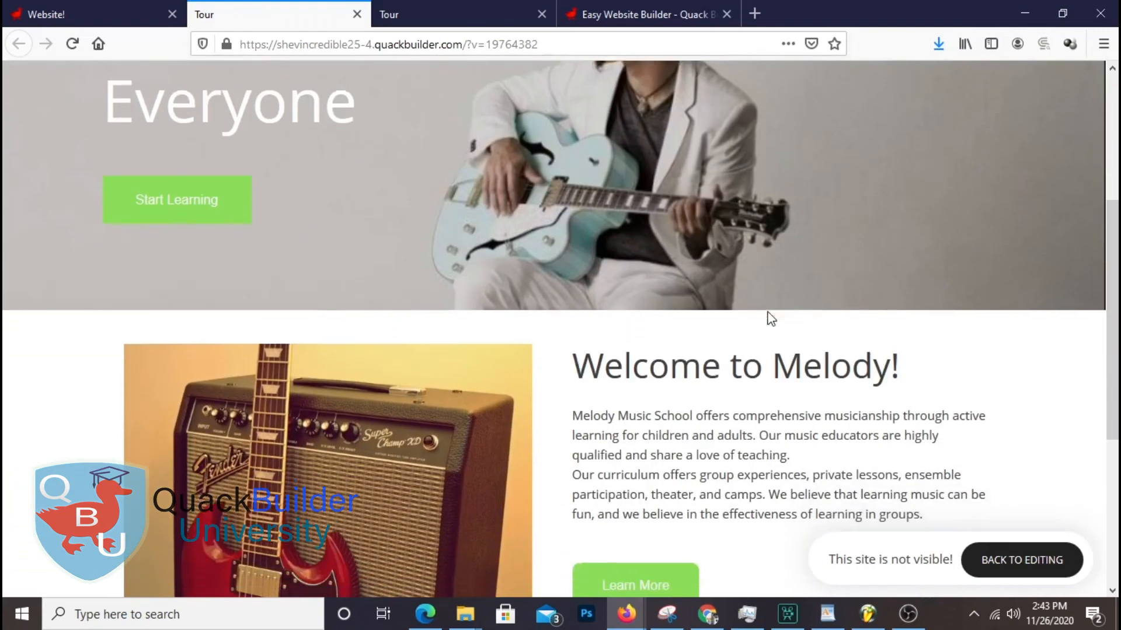
{"action": "scroll", "coordinate": [770, 318], "scroll_direction": "up", "scroll_amount": 10}
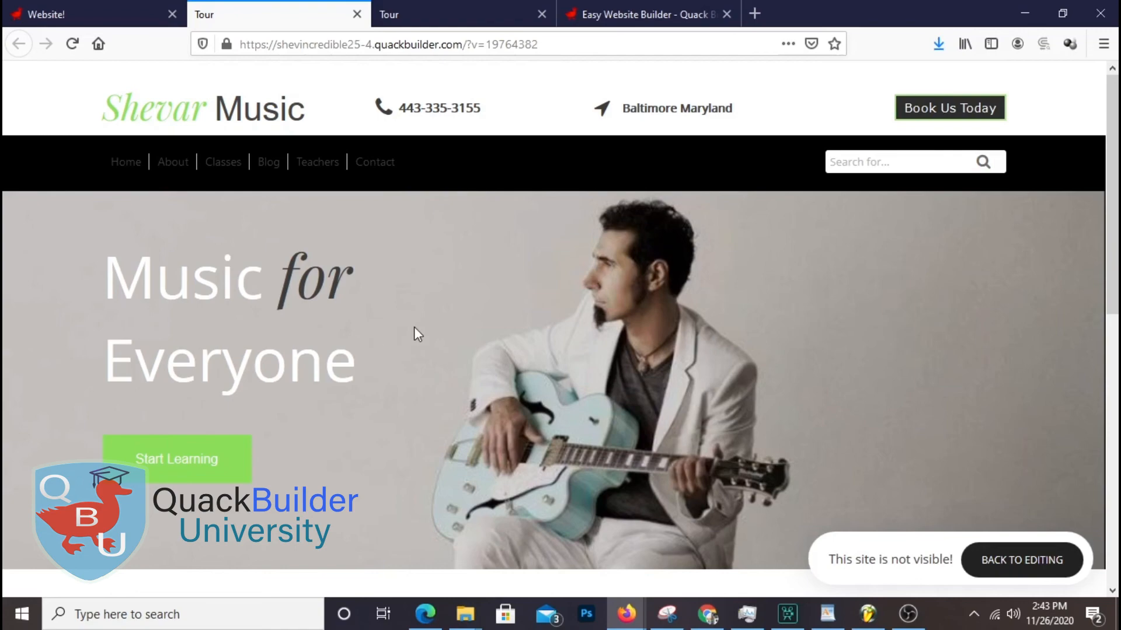
{"action": "scroll", "coordinate": [872, 368], "scroll_direction": "down", "scroll_amount": 8}
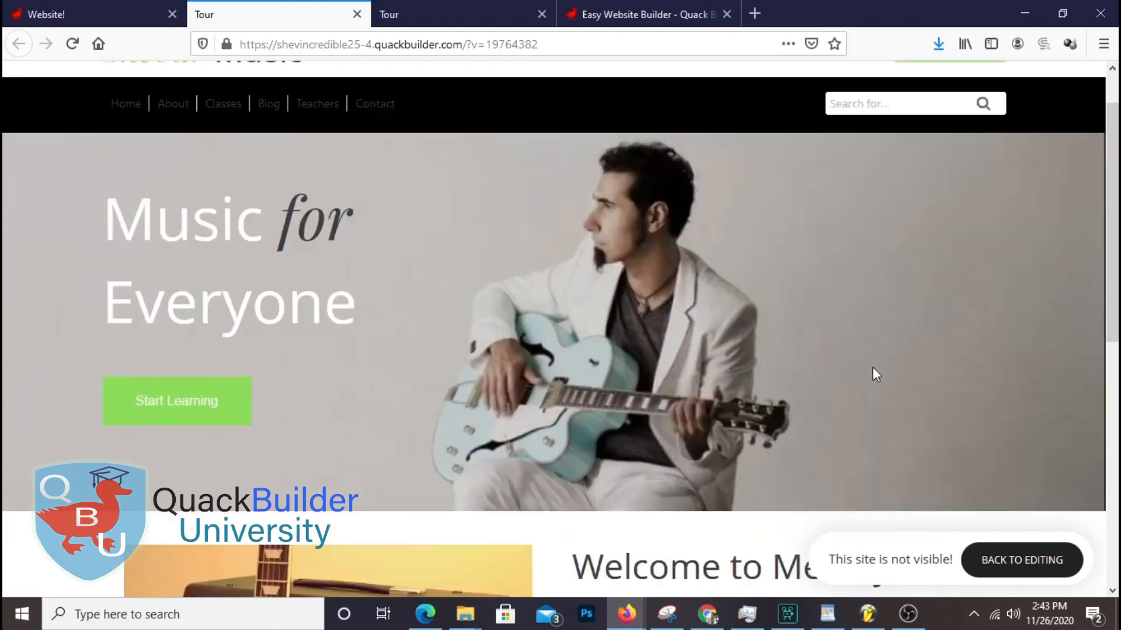
{"action": "scroll", "coordinate": [873, 370], "scroll_direction": "up", "scroll_amount": 4}
{"action": "scroll", "coordinate": [874, 374], "scroll_direction": "down", "scroll_amount": 5}
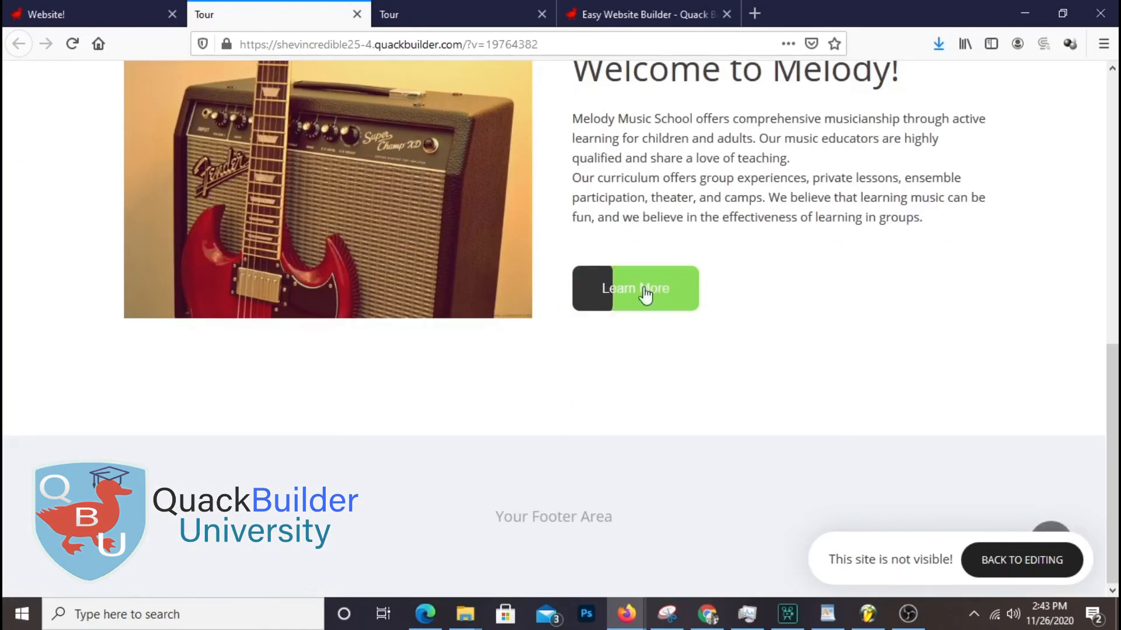
Close the preview tab and go back to the Quack Builder editor
{"action": "left_click", "coordinate": [542, 14]}
{"action": "left_click", "coordinate": [81, 16]}
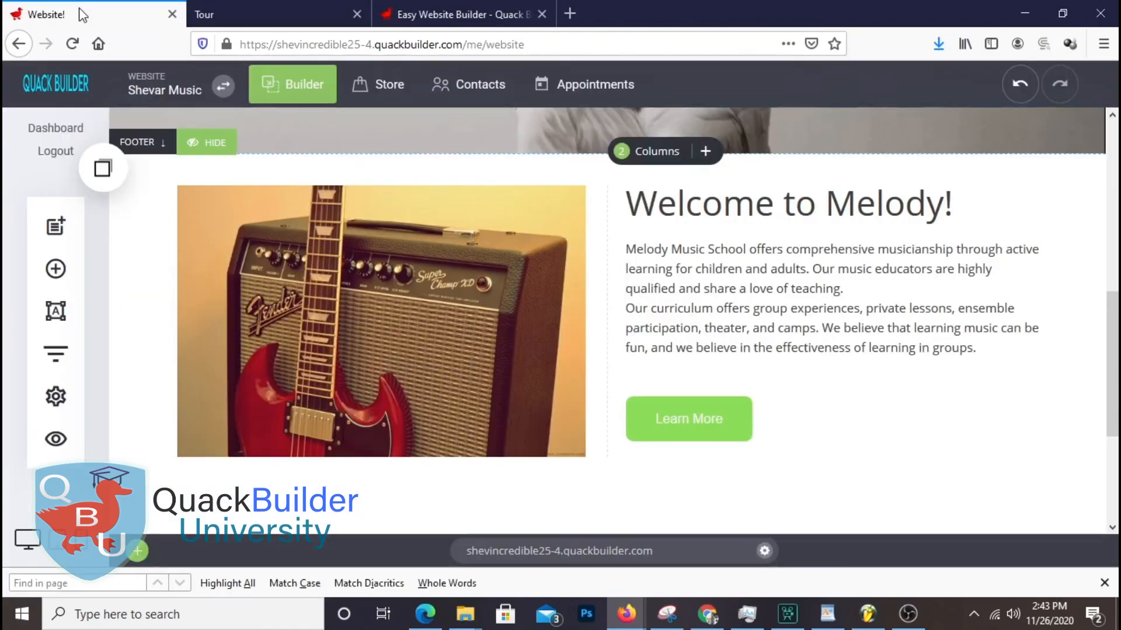
{"action": "scroll", "coordinate": [906, 350], "scroll_direction": "down", "scroll_amount": 2}
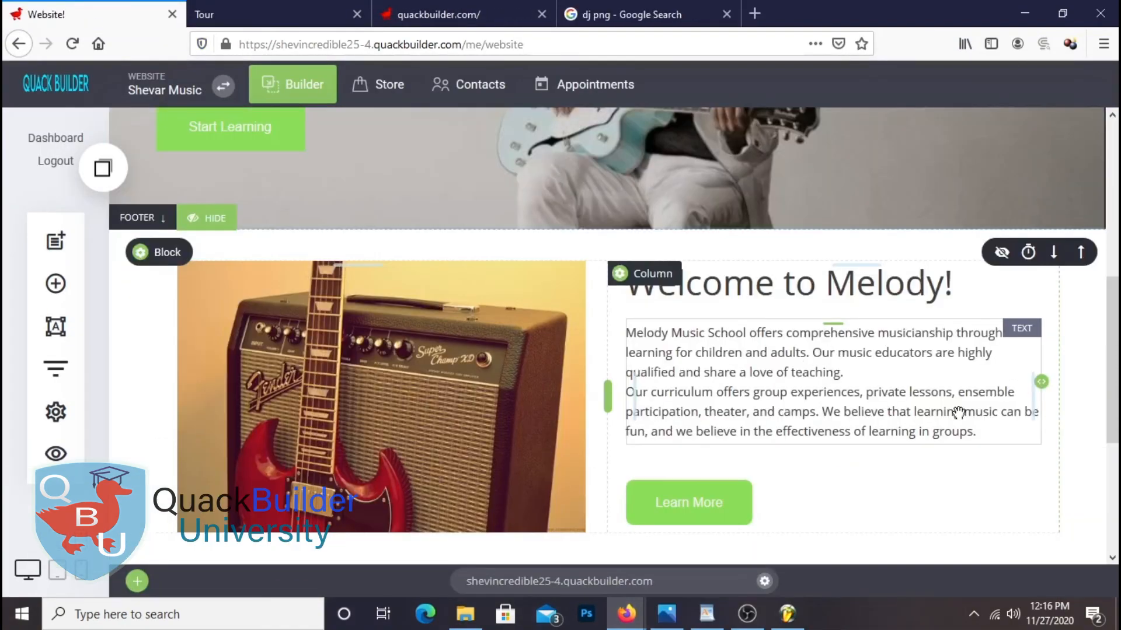
Reduce the Welcome to Melody block's bottom padding from 129px to about 75px
{"action": "scroll", "coordinate": [957, 413], "scroll_direction": "up", "scroll_amount": 4}
{"action": "scroll", "coordinate": [956, 414], "scroll_direction": "up", "scroll_amount": 2}
{"action": "scroll", "coordinate": [936, 421], "scroll_direction": "down", "scroll_amount": 5}
{"action": "scroll", "coordinate": [829, 420], "scroll_direction": "up", "scroll_amount": 4}
{"action": "scroll", "coordinate": [818, 399], "scroll_direction": "down", "scroll_amount": 4}
{"action": "scroll", "coordinate": [814, 400], "scroll_direction": "up", "scroll_amount": 6}
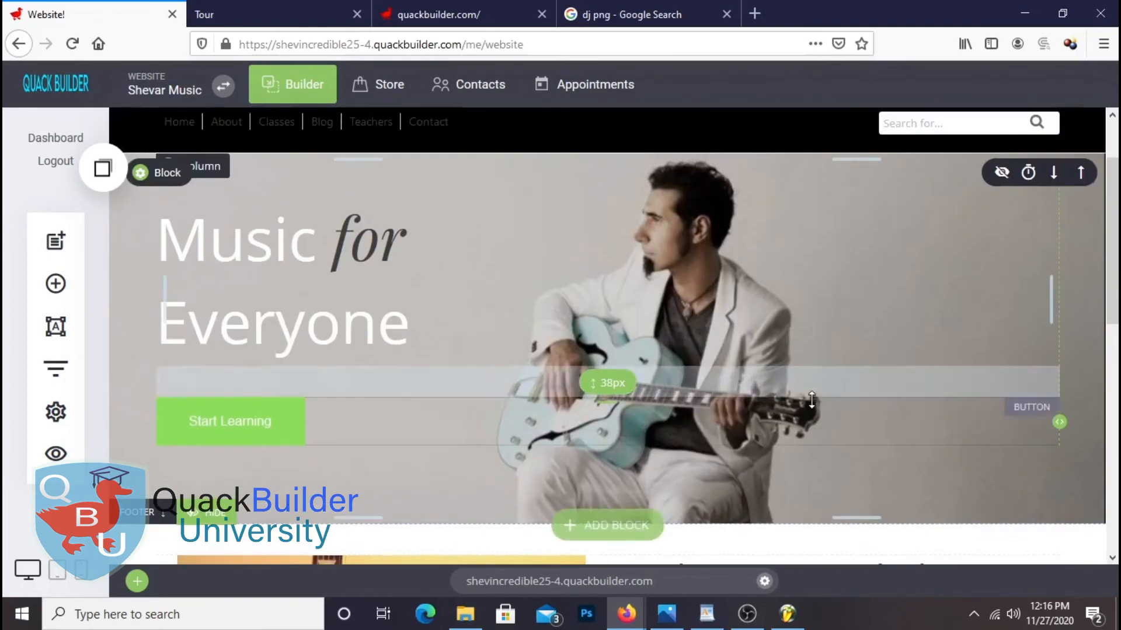
{"action": "scroll", "coordinate": [876, 420], "scroll_direction": "down", "scroll_amount": 2}
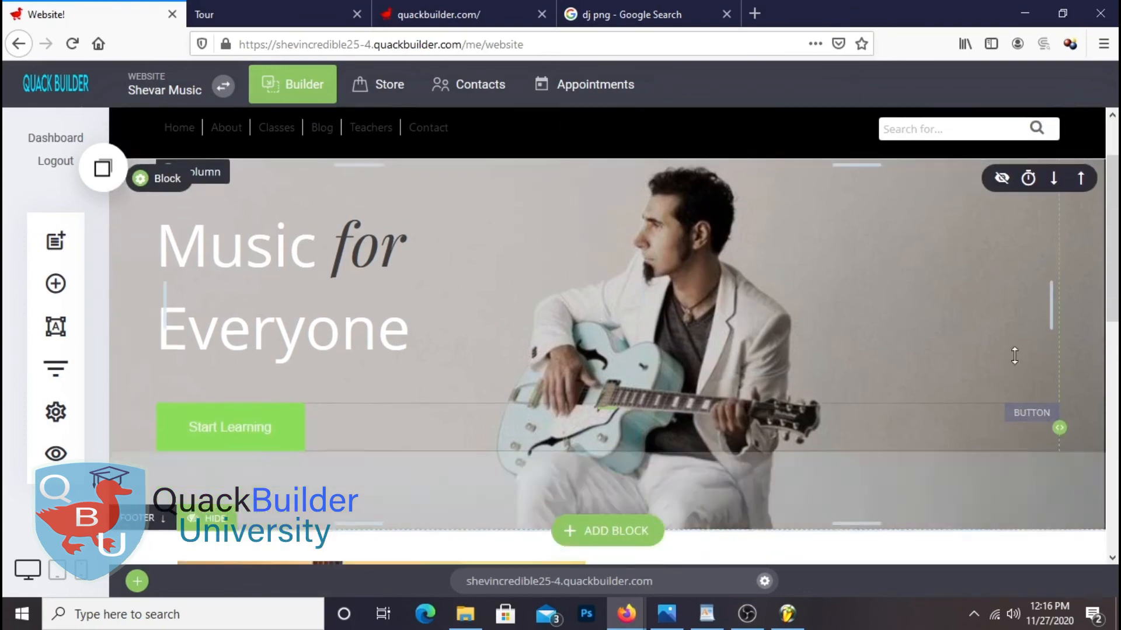
{"action": "scroll", "coordinate": [969, 399], "scroll_direction": "down", "scroll_amount": 4}
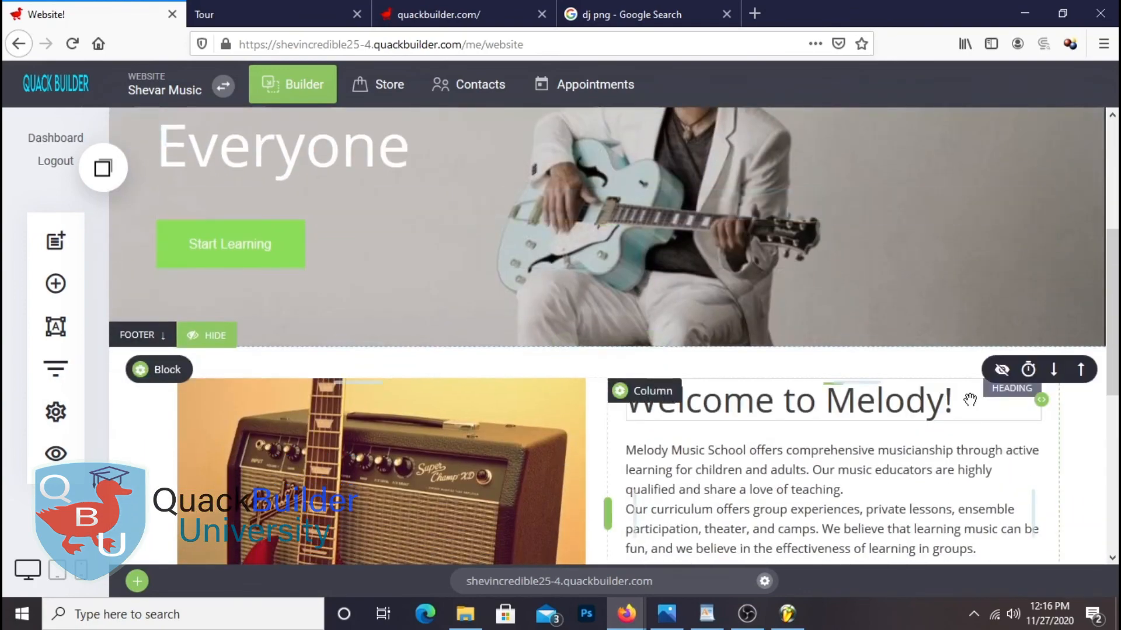
{"action": "scroll", "coordinate": [969, 400], "scroll_direction": "down", "scroll_amount": 4}
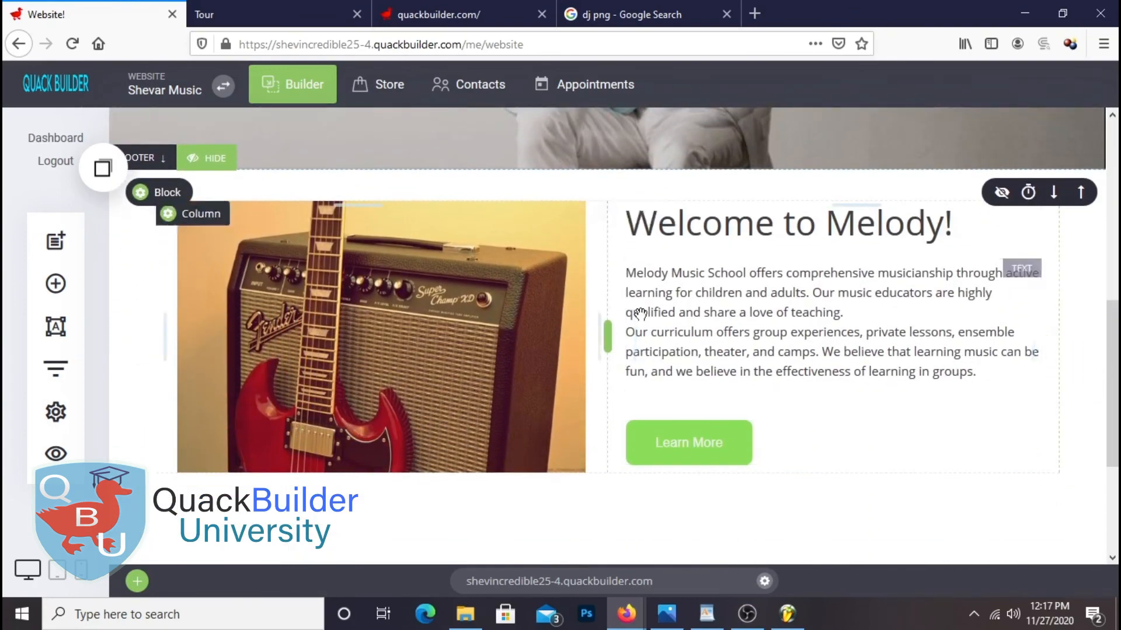
{"action": "scroll", "coordinate": [907, 465], "scroll_direction": "up", "scroll_amount": 6}
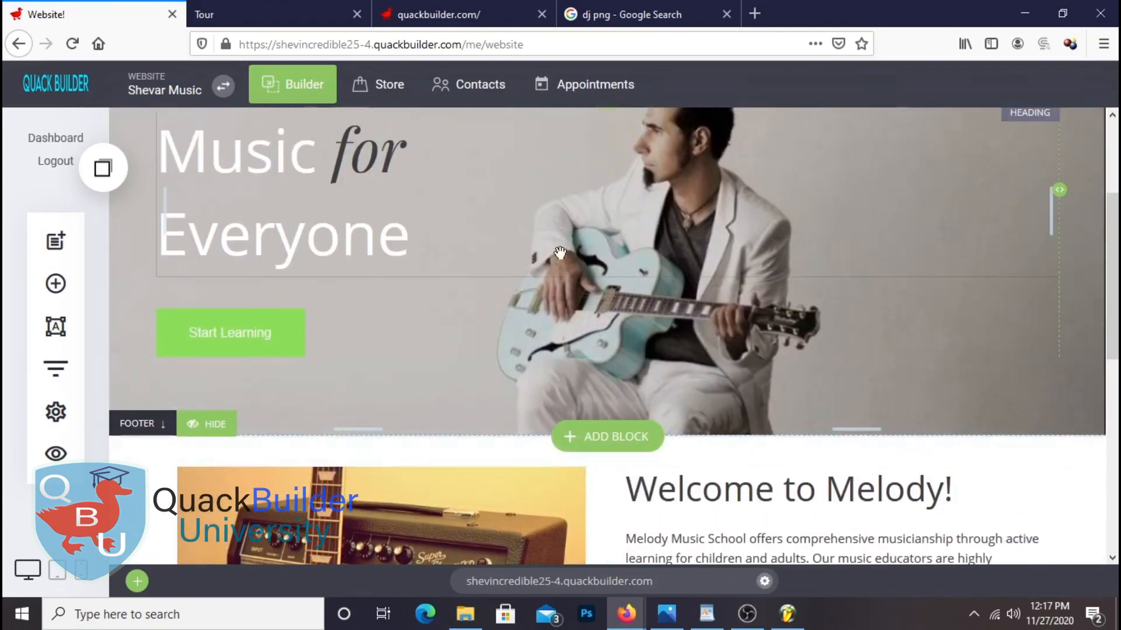
{"action": "scroll", "coordinate": [743, 301], "scroll_direction": "down", "scroll_amount": 5}
{"action": "scroll", "coordinate": [759, 306], "scroll_direction": "down", "scroll_amount": 2}
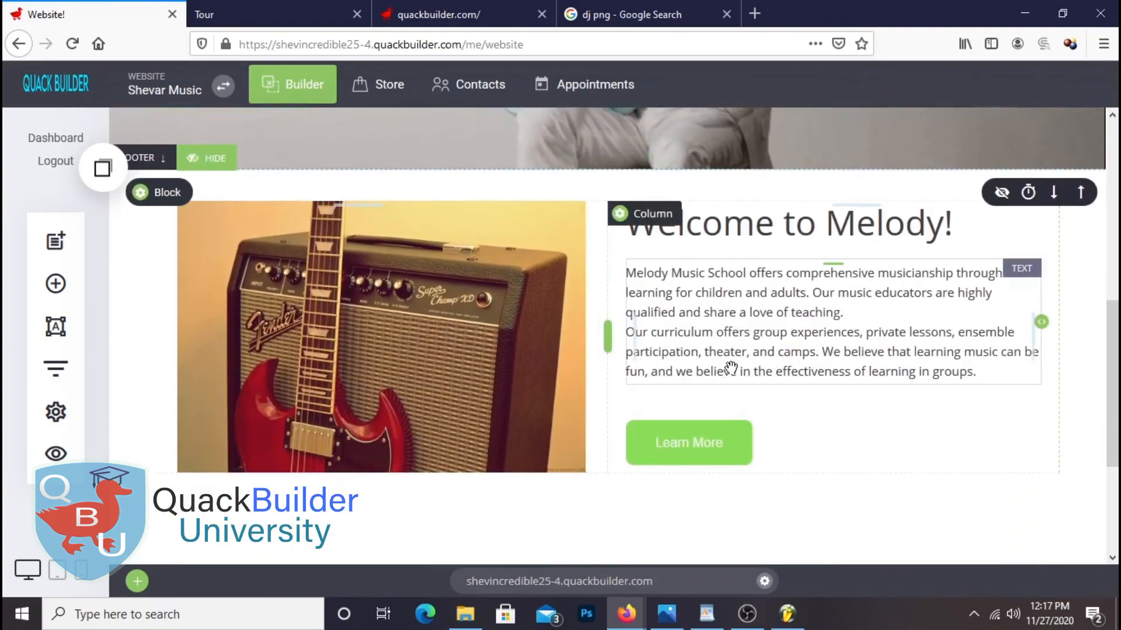
{"action": "scroll", "coordinate": [730, 366], "scroll_direction": "down", "scroll_amount": 2}
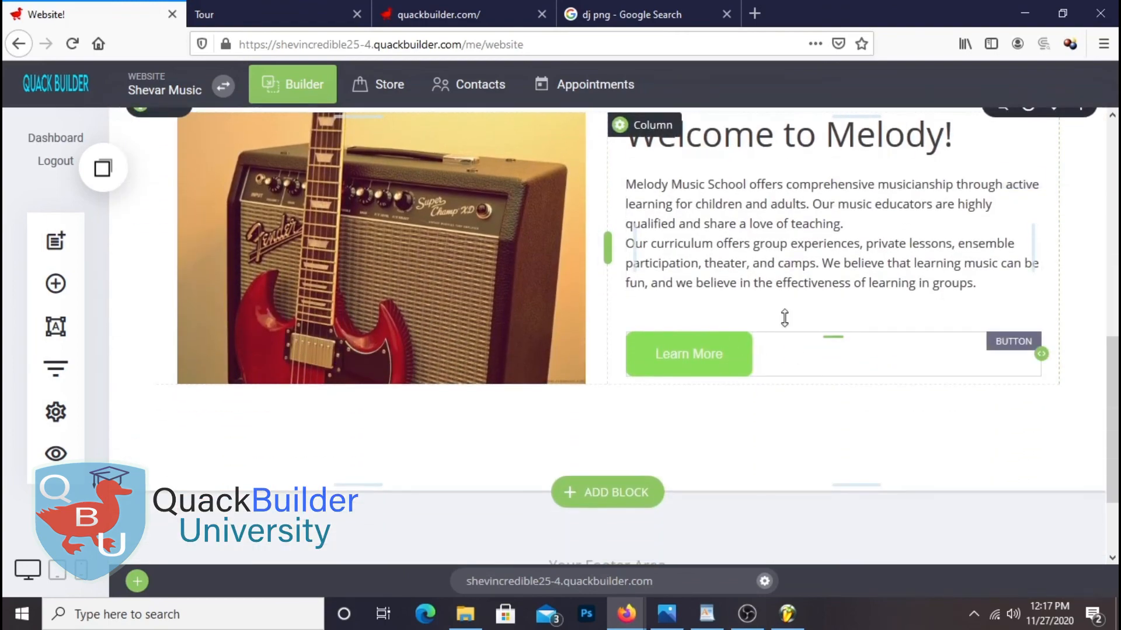
{"action": "scroll", "coordinate": [866, 474], "scroll_direction": "down", "scroll_amount": 2}
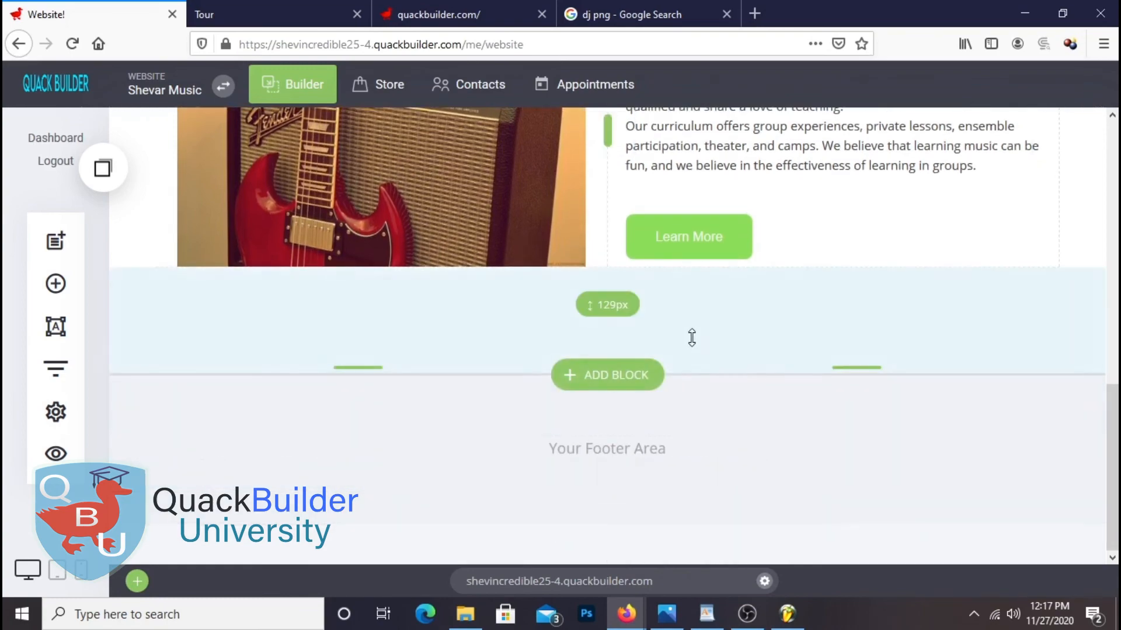
{"action": "scroll", "coordinate": [692, 401], "scroll_direction": "up", "scroll_amount": 6}
{"action": "scroll", "coordinate": [692, 397], "scroll_direction": "down", "scroll_amount": 4}
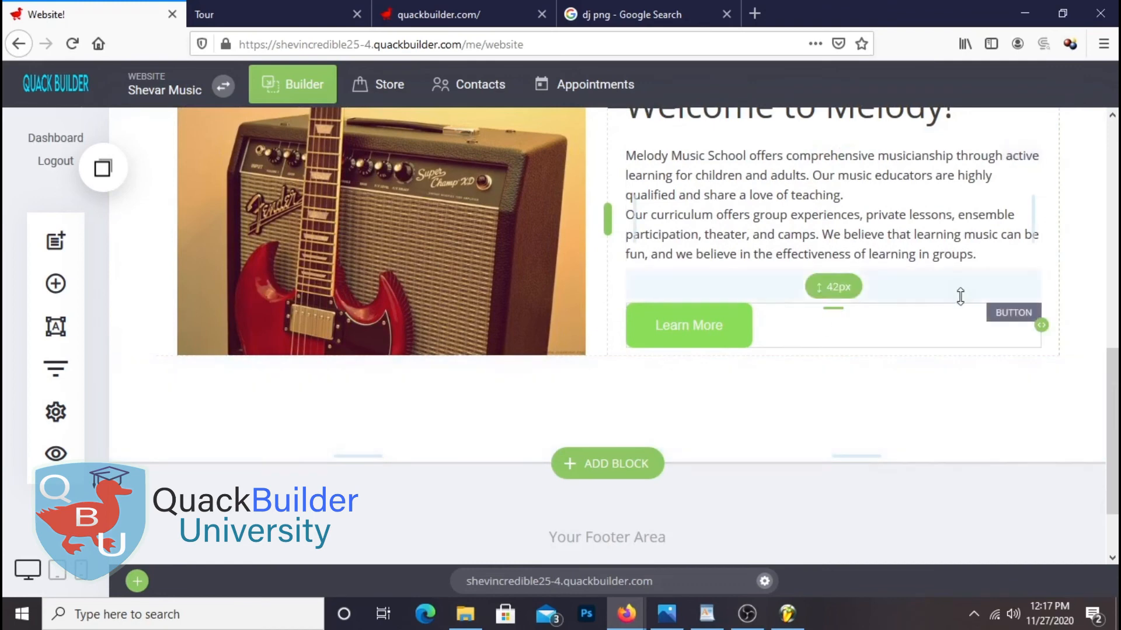
{"action": "left_click_drag", "start_coordinate": [657, 431], "coordinate": [709, 389]}
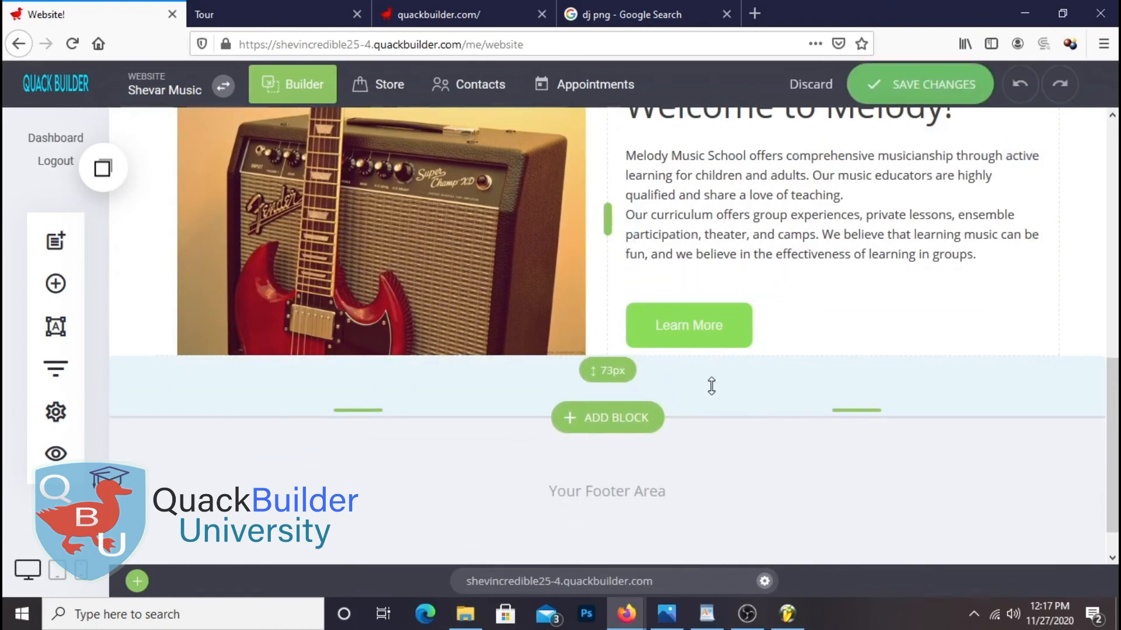
{"action": "scroll", "coordinate": [751, 484], "scroll_direction": "down", "scroll_amount": 1}
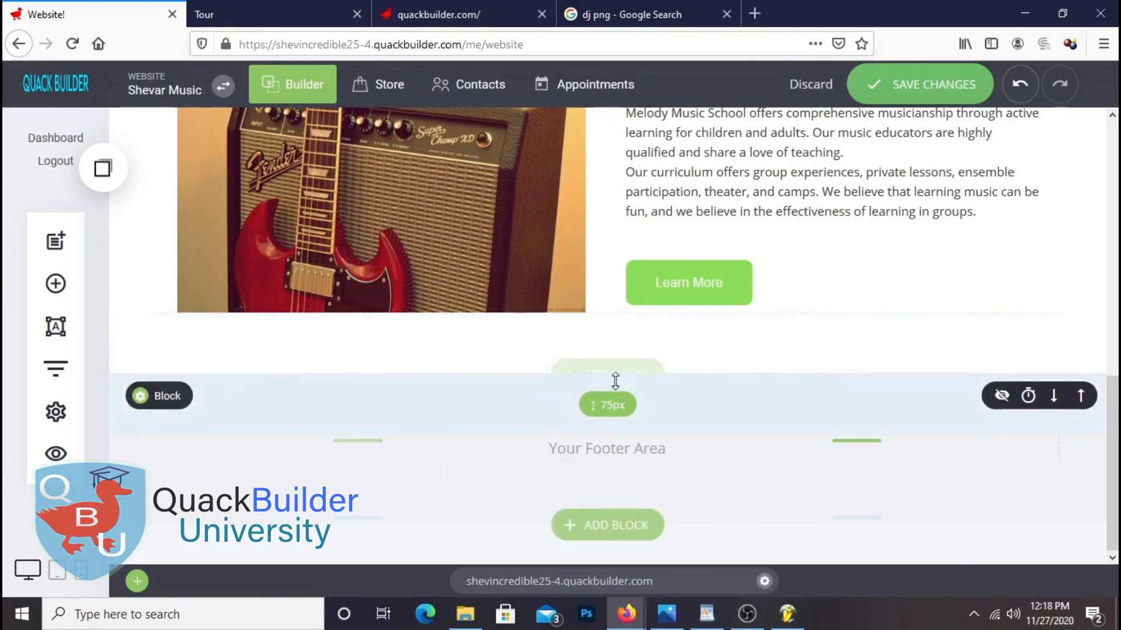
Insert the Feature One/Two/Three template from the Image & Text gallery below the Welcome block
{"action": "left_click", "coordinate": [617, 378]}
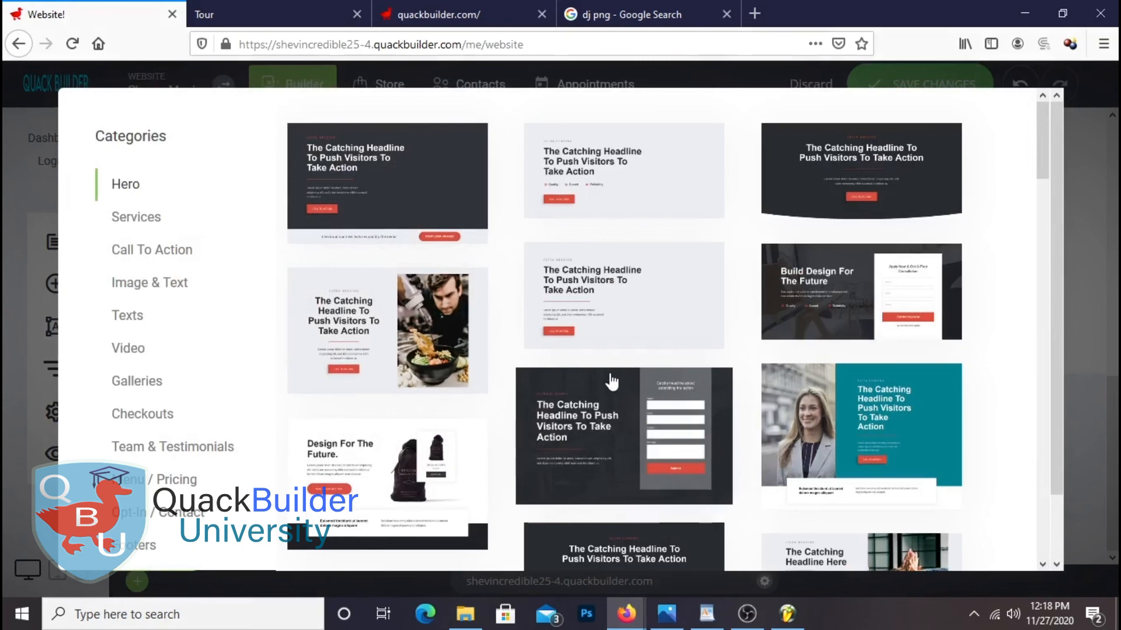
{"action": "left_click", "coordinate": [171, 290]}
{"action": "left_click", "coordinate": [136, 321]}
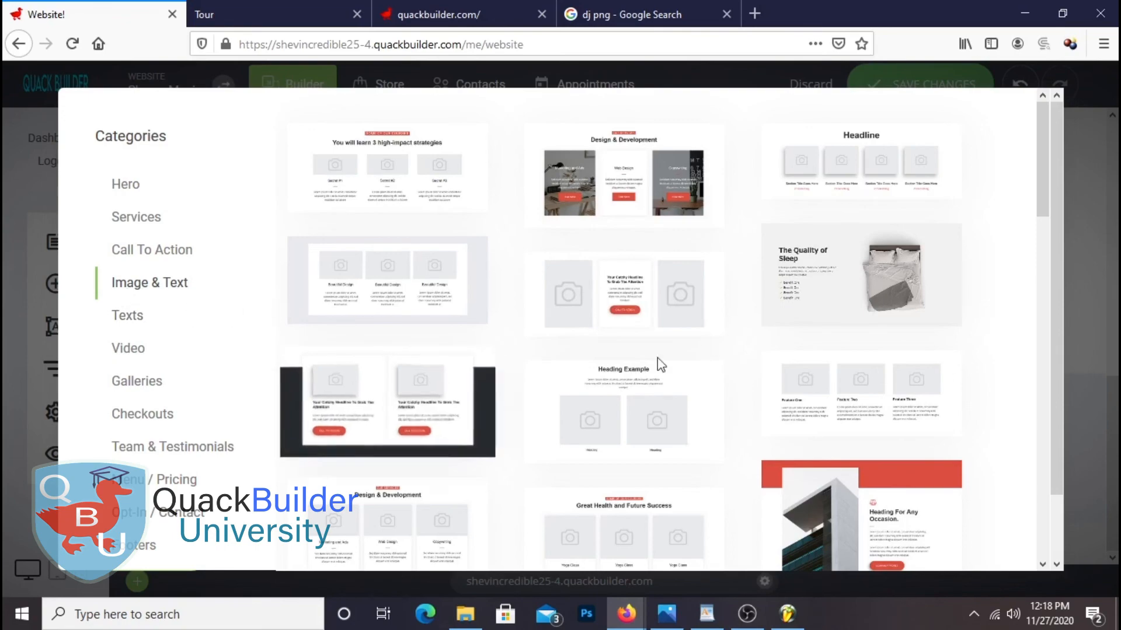
{"action": "scroll", "coordinate": [955, 304], "scroll_direction": "down", "scroll_amount": 5}
{"action": "scroll", "coordinate": [955, 304], "scroll_direction": "down", "scroll_amount": 10}
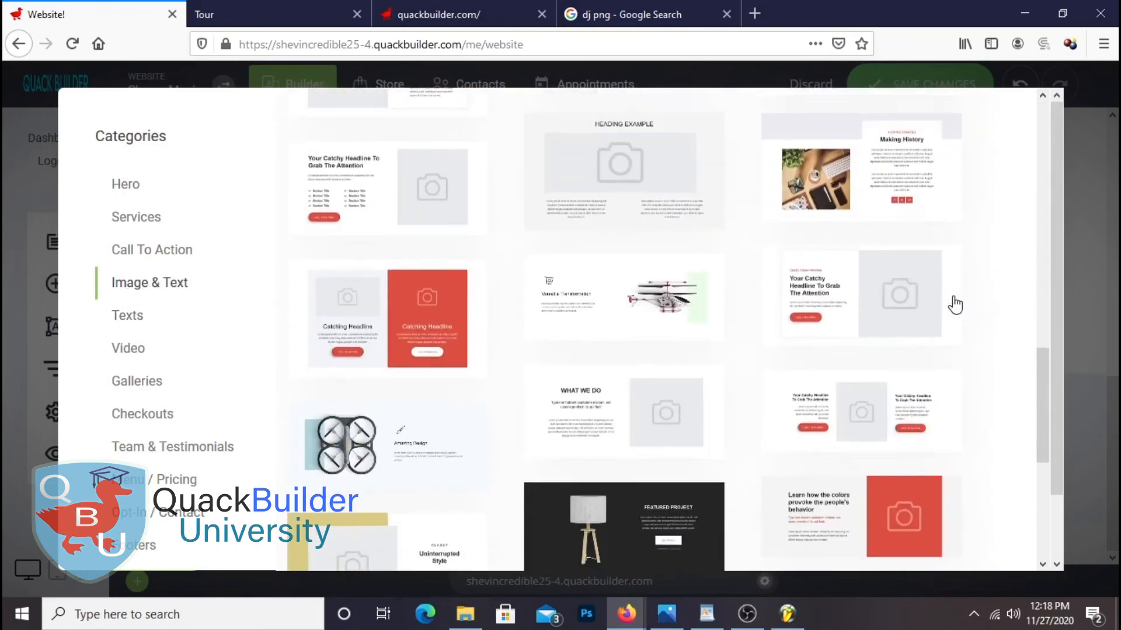
{"action": "scroll", "coordinate": [955, 303], "scroll_direction": "up", "scroll_amount": 10}
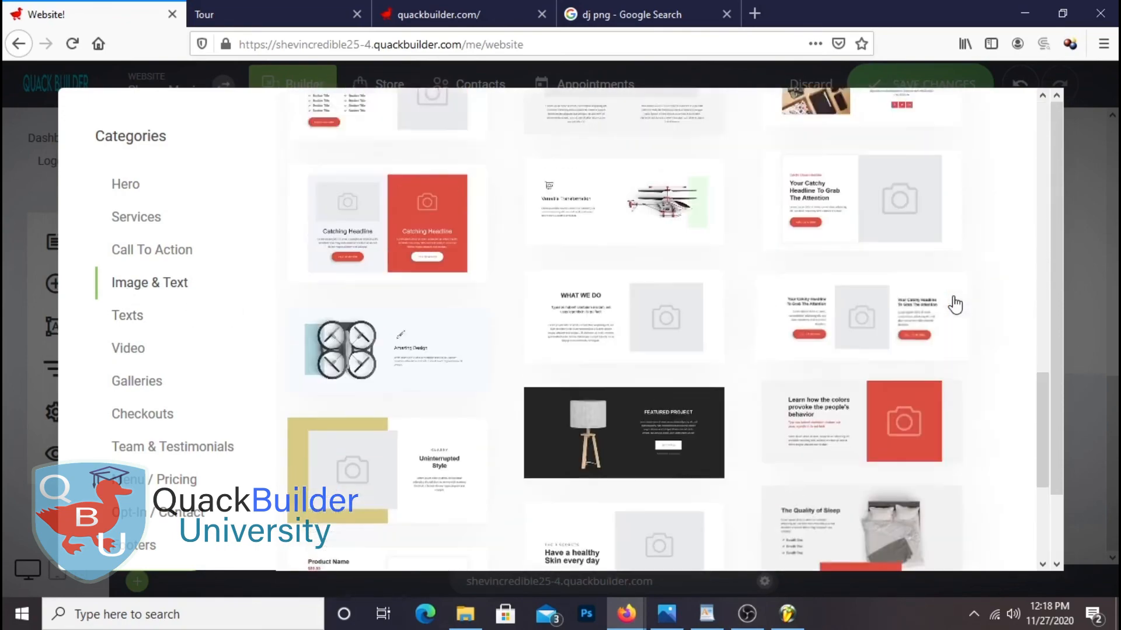
{"action": "scroll", "coordinate": [952, 303], "scroll_direction": "up", "scroll_amount": 3}
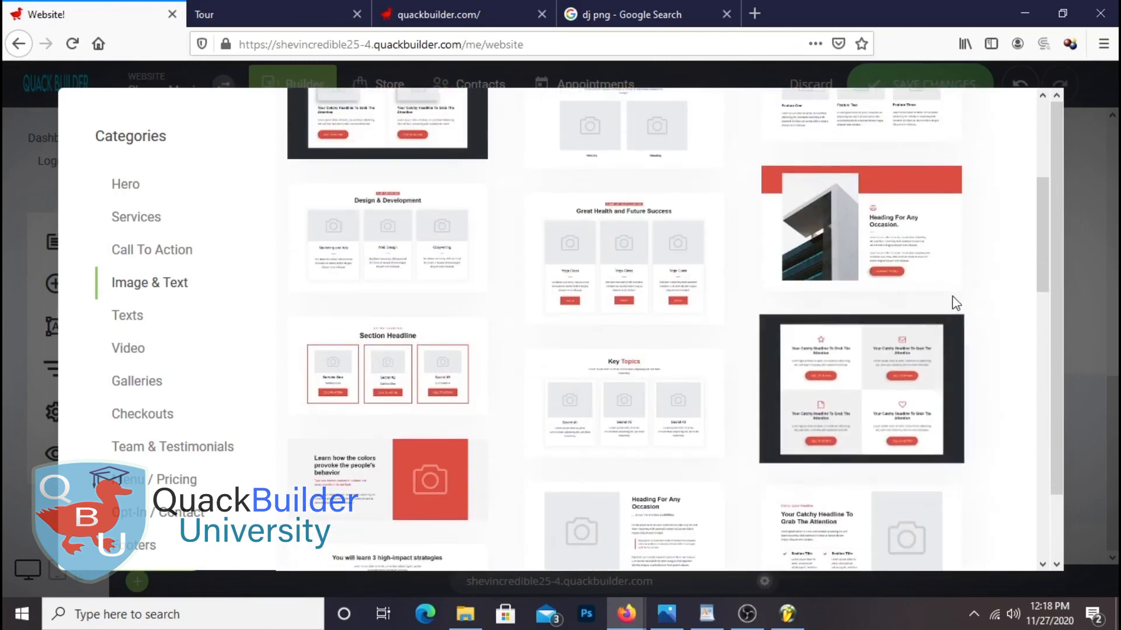
{"action": "scroll", "coordinate": [825, 415], "scroll_direction": "up", "scroll_amount": 4}
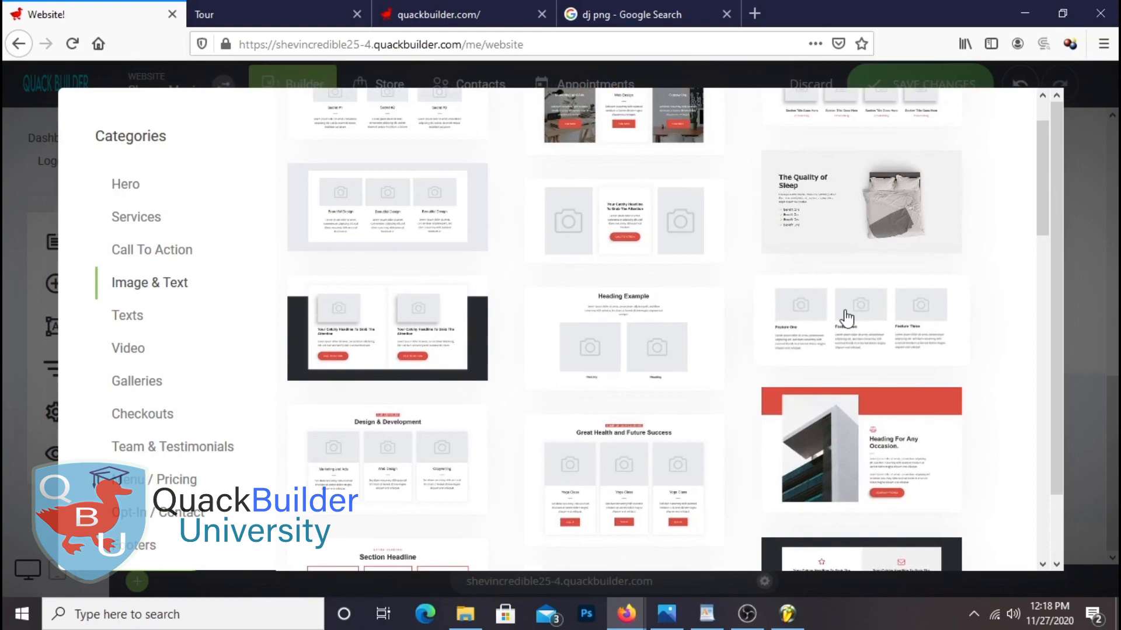
{"action": "left_click", "coordinate": [845, 310]}
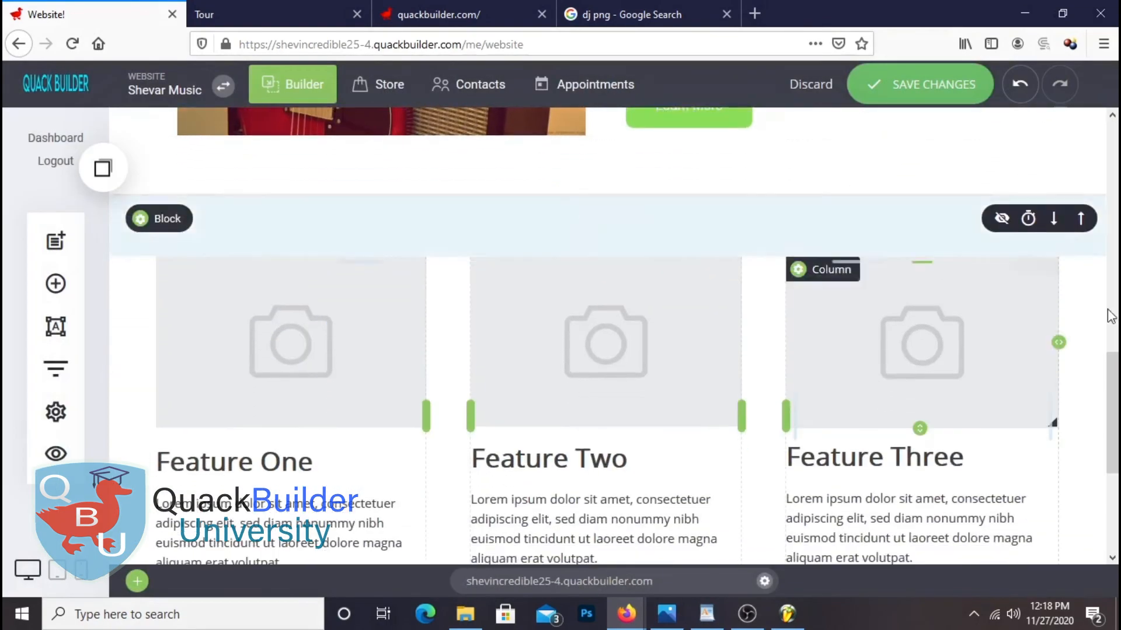
Shrink the padding between the Welcome and feature blocks, bringing the top gap from 73px to 51px
{"action": "scroll", "coordinate": [886, 392], "scroll_direction": "up", "scroll_amount": 3}
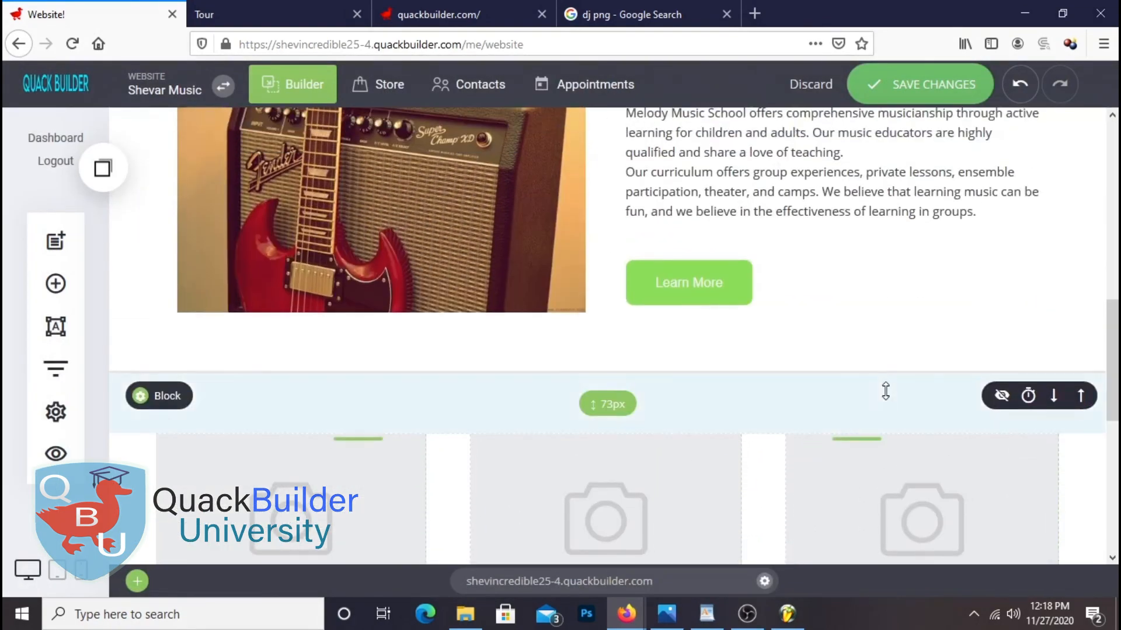
{"action": "scroll", "coordinate": [886, 392], "scroll_direction": "down", "scroll_amount": 2}
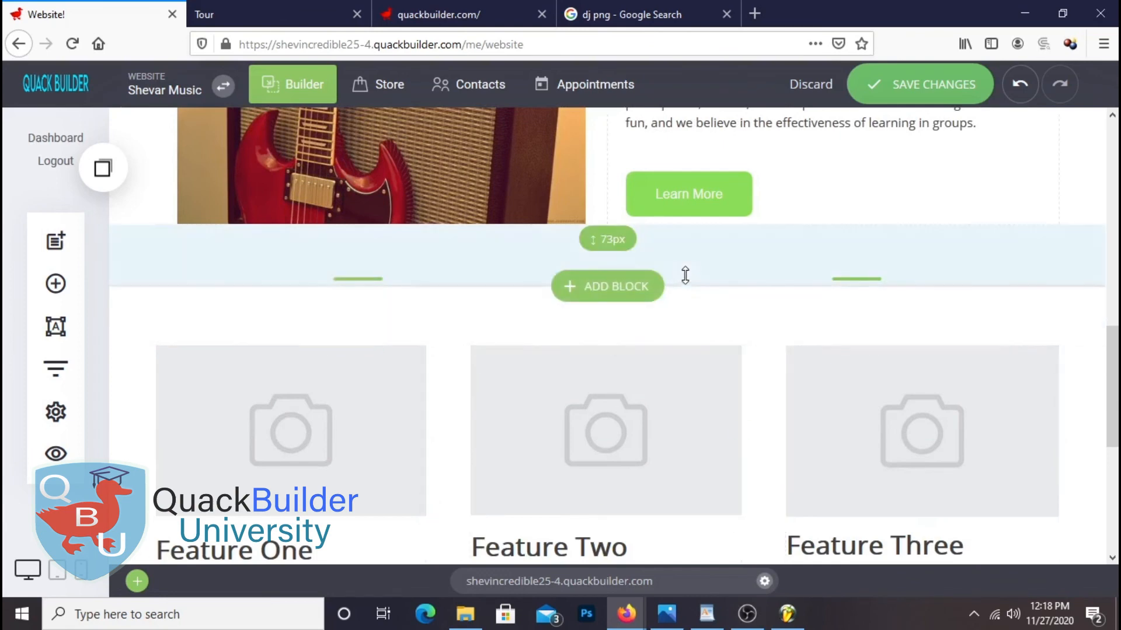
{"action": "left_click_drag", "start_coordinate": [685, 275], "coordinate": [685, 252]}
{"action": "left_click_drag", "start_coordinate": [708, 307], "coordinate": [725, 282]}
{"action": "scroll", "coordinate": [858, 387], "scroll_direction": "down", "scroll_amount": 5}
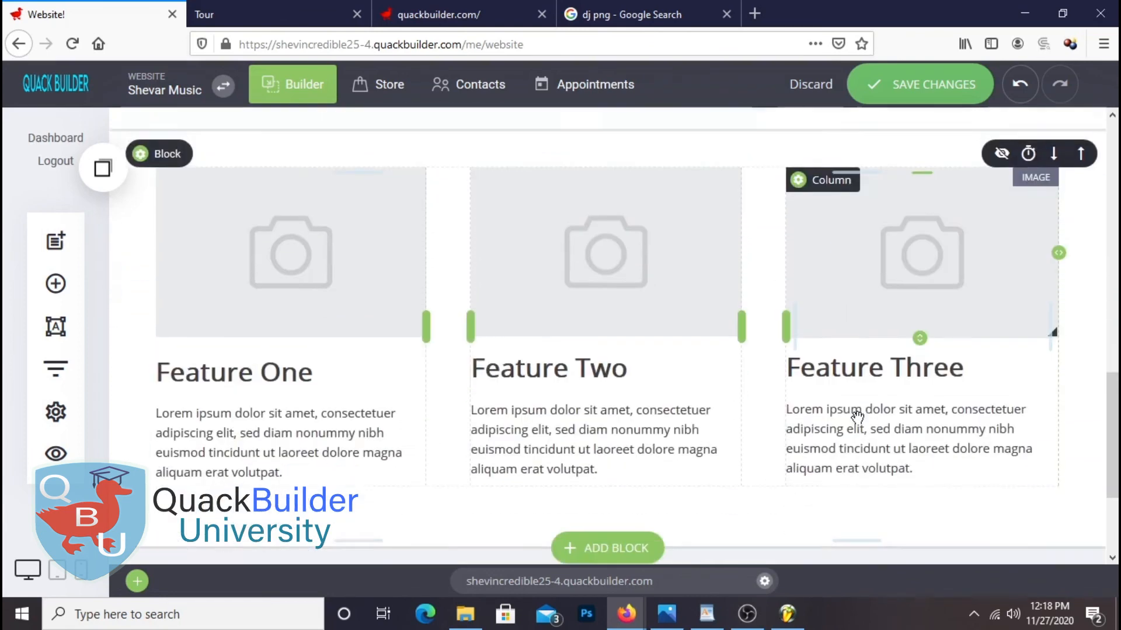
{"action": "scroll", "coordinate": [858, 420], "scroll_direction": "up", "scroll_amount": 4}
{"action": "scroll", "coordinate": [858, 418], "scroll_direction": "down", "scroll_amount": 2}
{"action": "scroll", "coordinate": [857, 417], "scroll_direction": "up", "scroll_amount": 2}
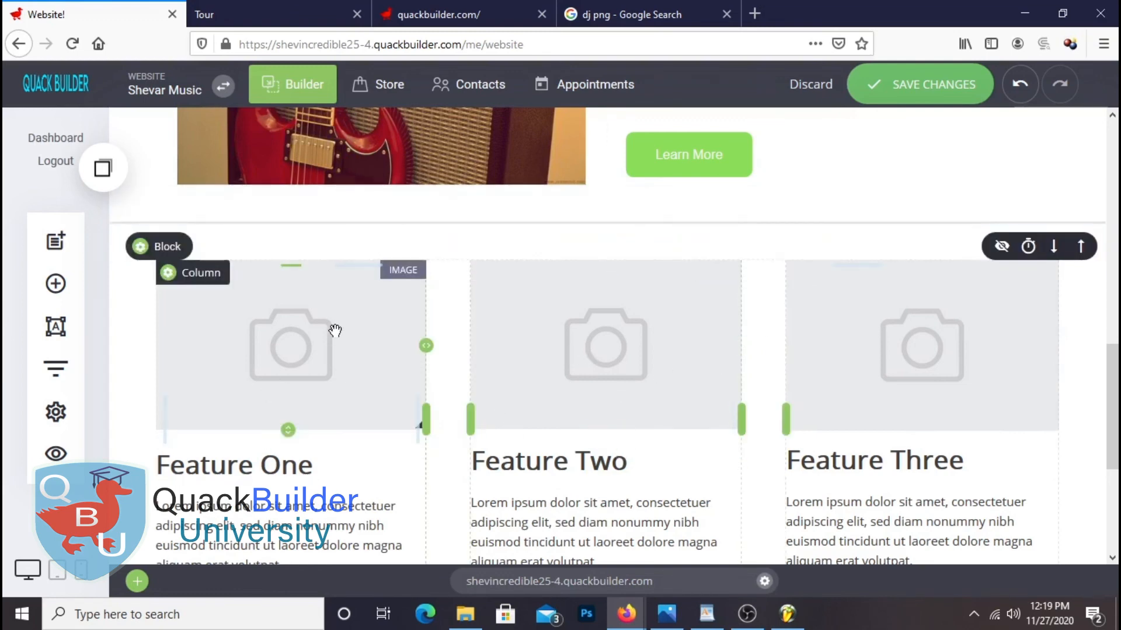
Replace the Feature One placeholder picture with the piano keys image from the image library
{"action": "left_click", "coordinate": [318, 343]}
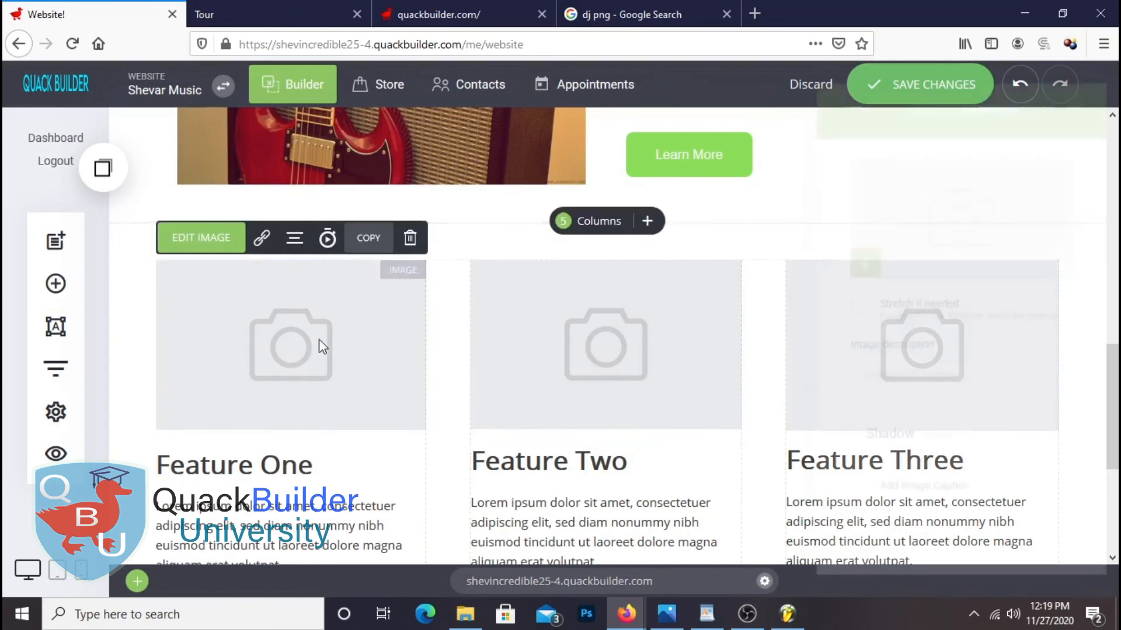
{"action": "left_click", "coordinate": [912, 239]}
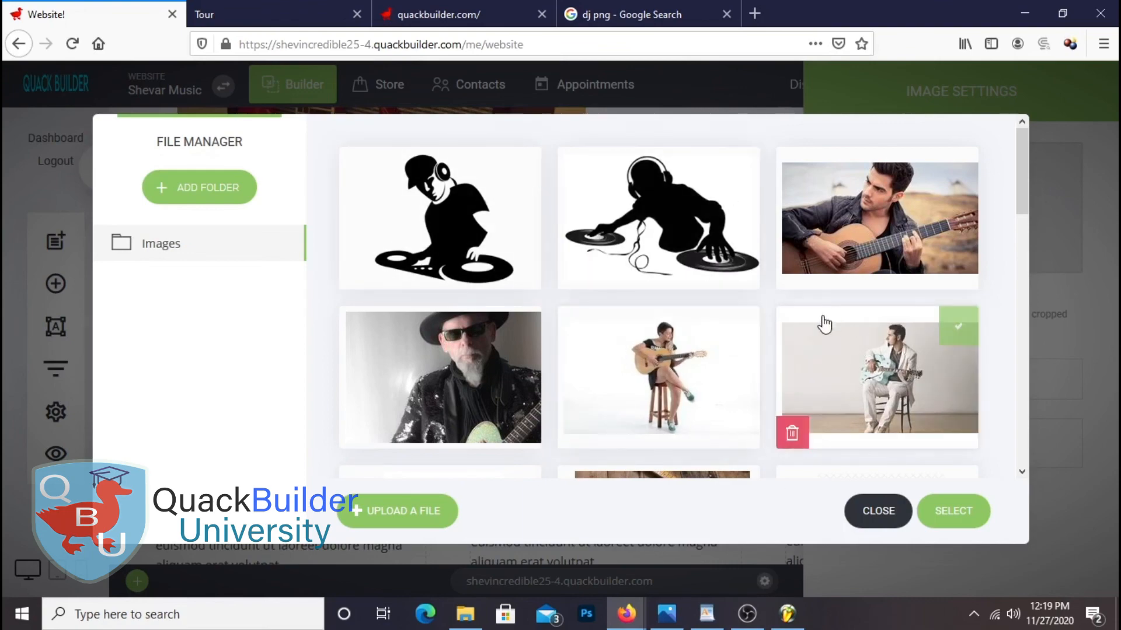
{"action": "scroll", "coordinate": [825, 324], "scroll_direction": "down", "scroll_amount": 3}
{"action": "scroll", "coordinate": [820, 330], "scroll_direction": "up", "scroll_amount": 1}
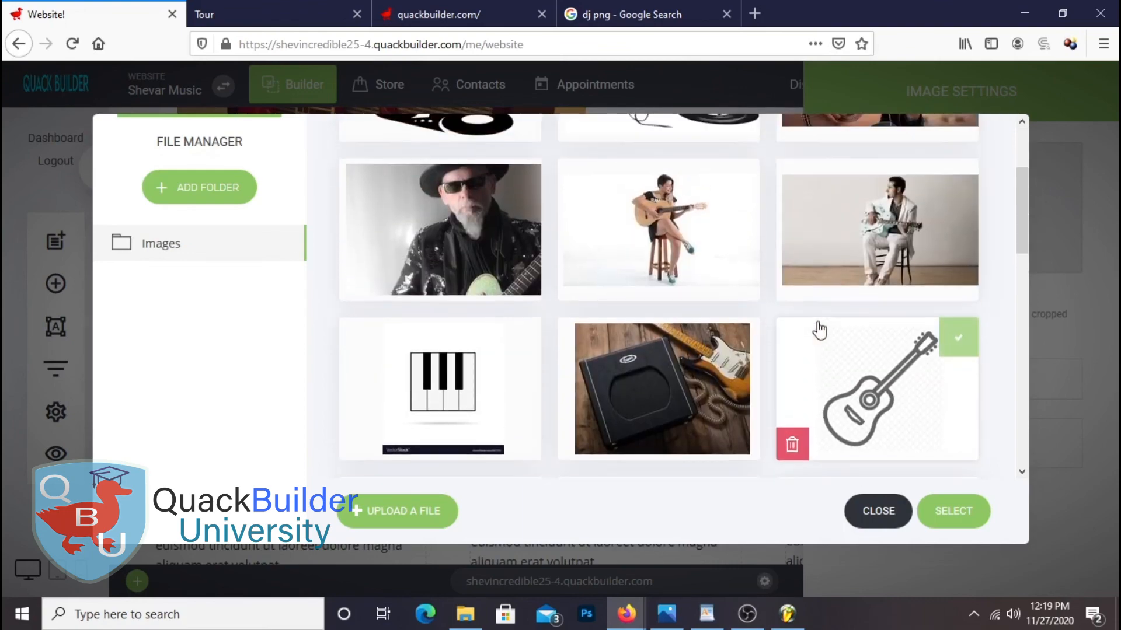
{"action": "left_click", "coordinate": [520, 337]}
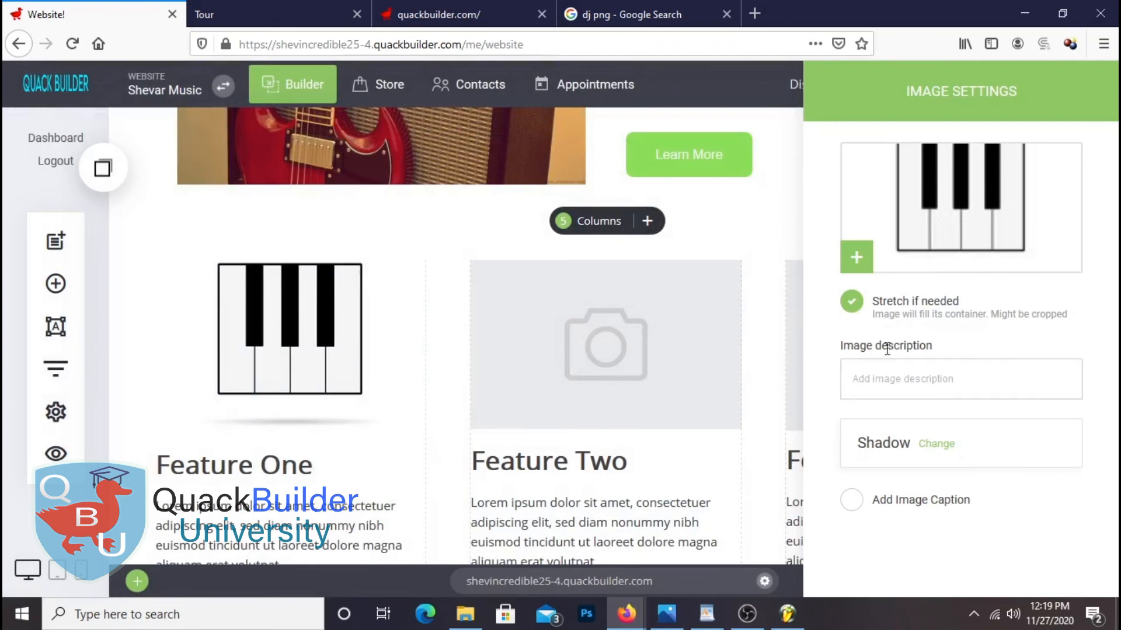
{"action": "left_click", "coordinate": [351, 452]}
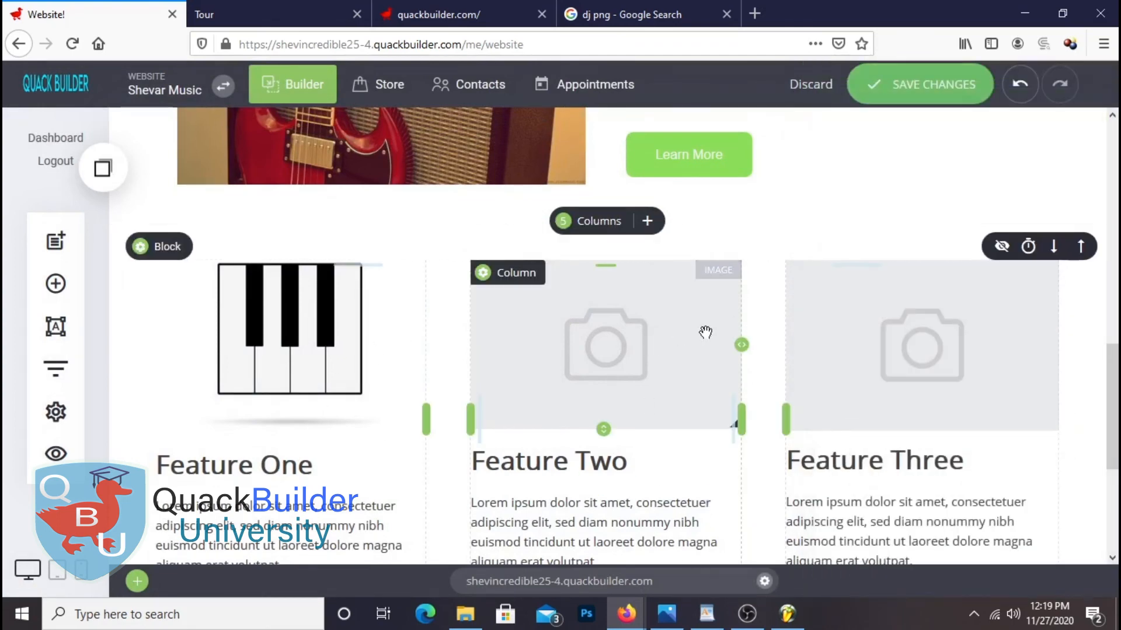
Put the blue guitar icon in Feature Two with Stretch turned off
{"action": "left_click", "coordinate": [675, 336]}
{"action": "left_click", "coordinate": [968, 228]}
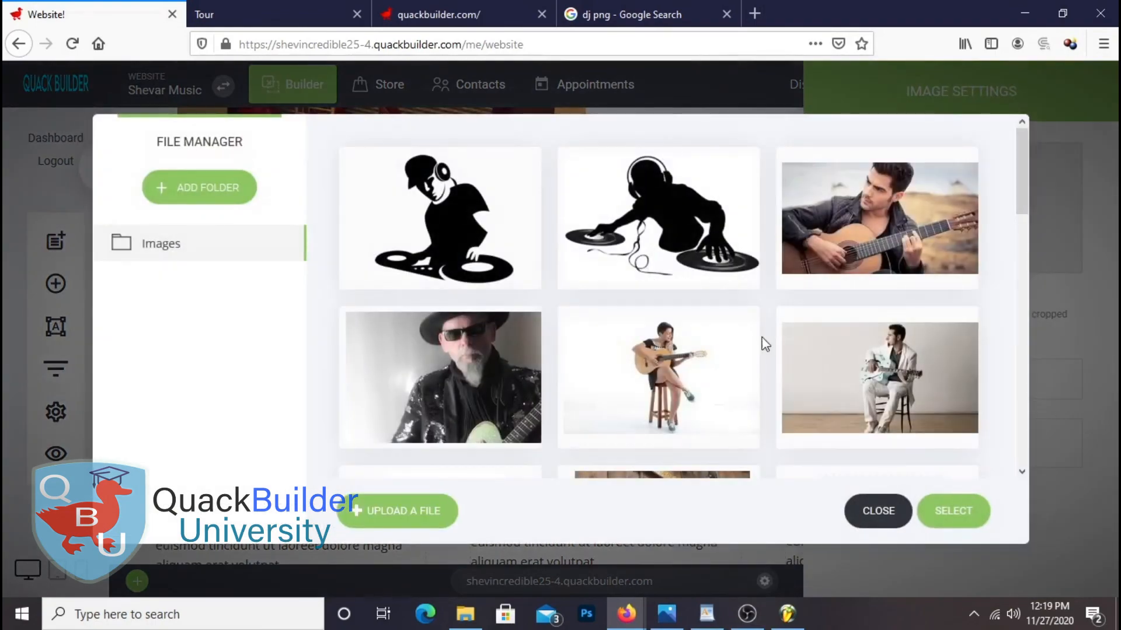
{"action": "scroll", "coordinate": [744, 359], "scroll_direction": "down", "scroll_amount": 6}
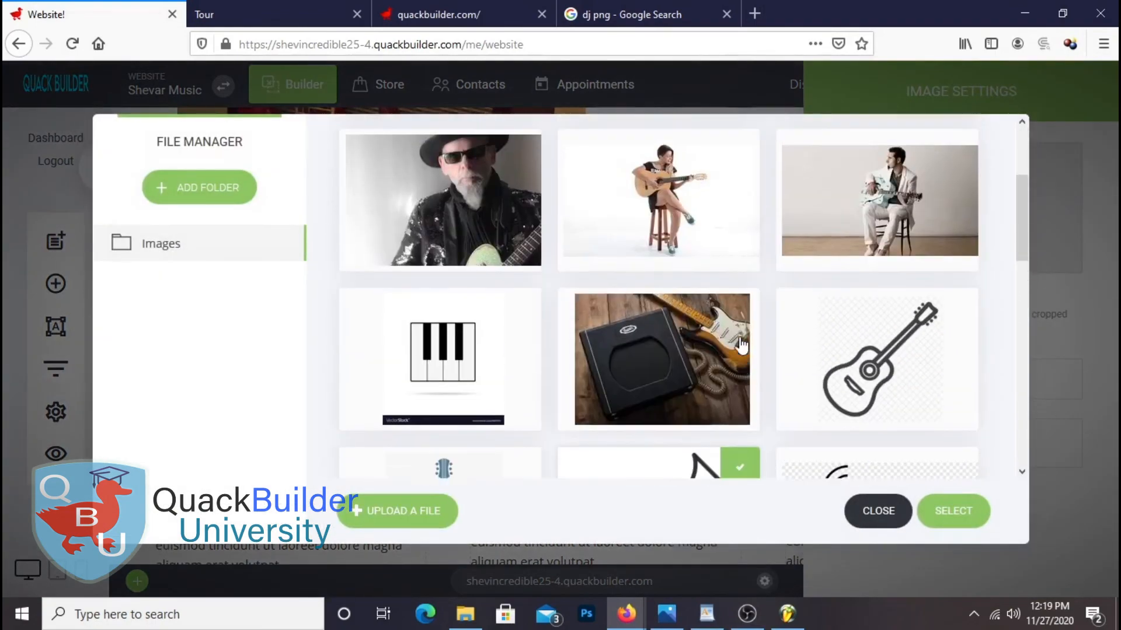
{"action": "double_click", "coordinate": [454, 312]}
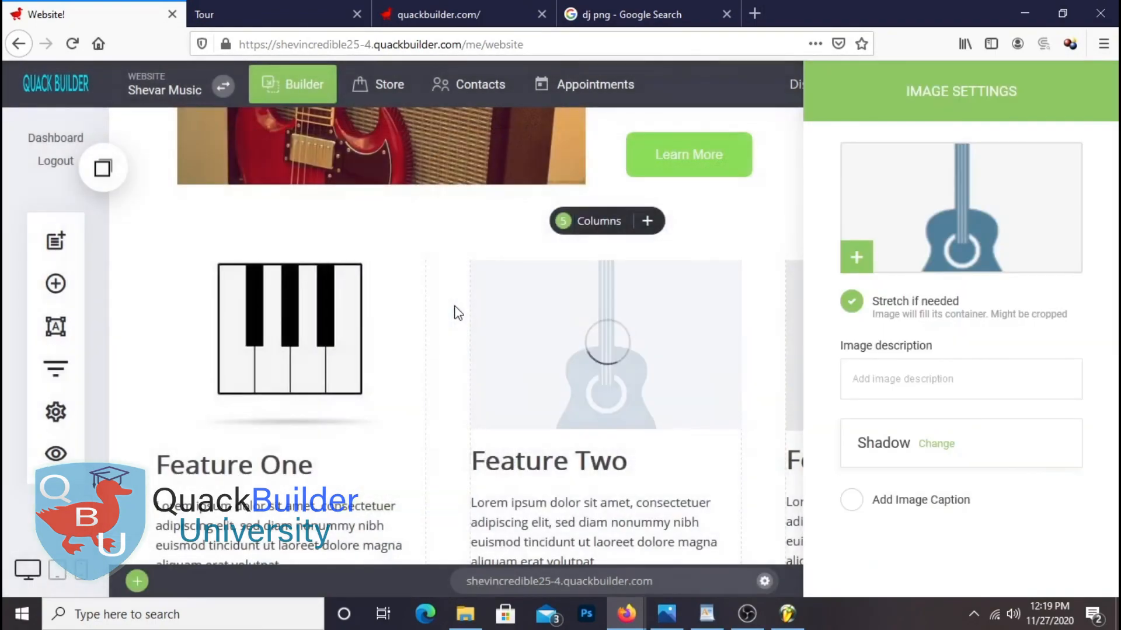
{"action": "left_click", "coordinate": [863, 305]}
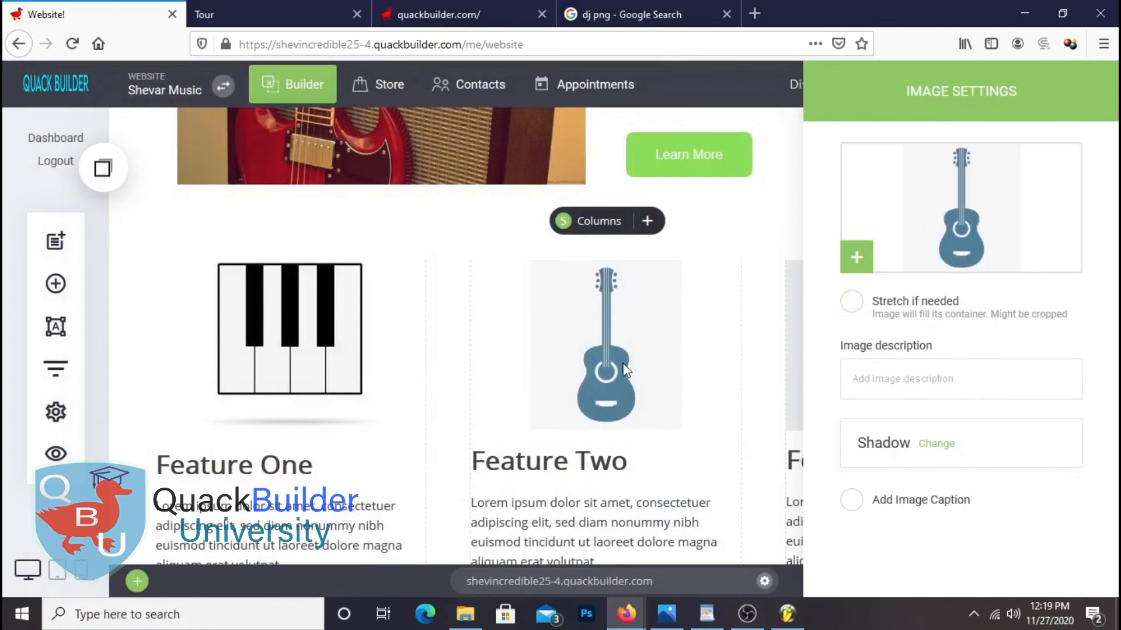
{"action": "left_click", "coordinate": [745, 372]}
{"action": "left_click", "coordinate": [868, 368]}
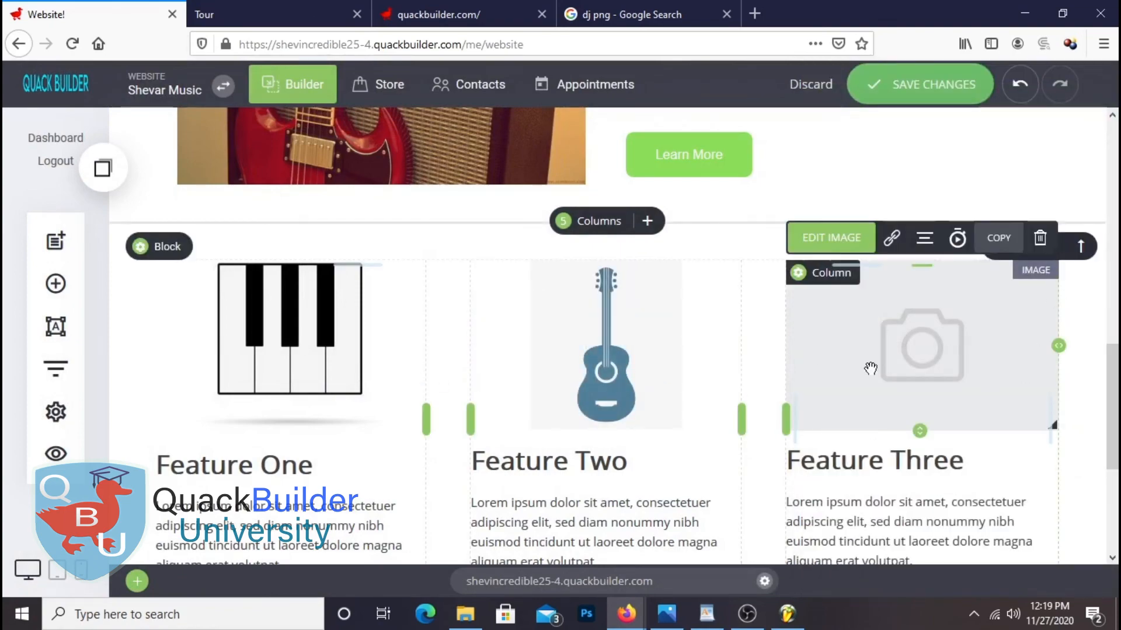
Set Feature Three's image to the black microphone icon
{"action": "left_click", "coordinate": [931, 213]}
{"action": "scroll", "coordinate": [711, 345], "scroll_direction": "down", "scroll_amount": 5}
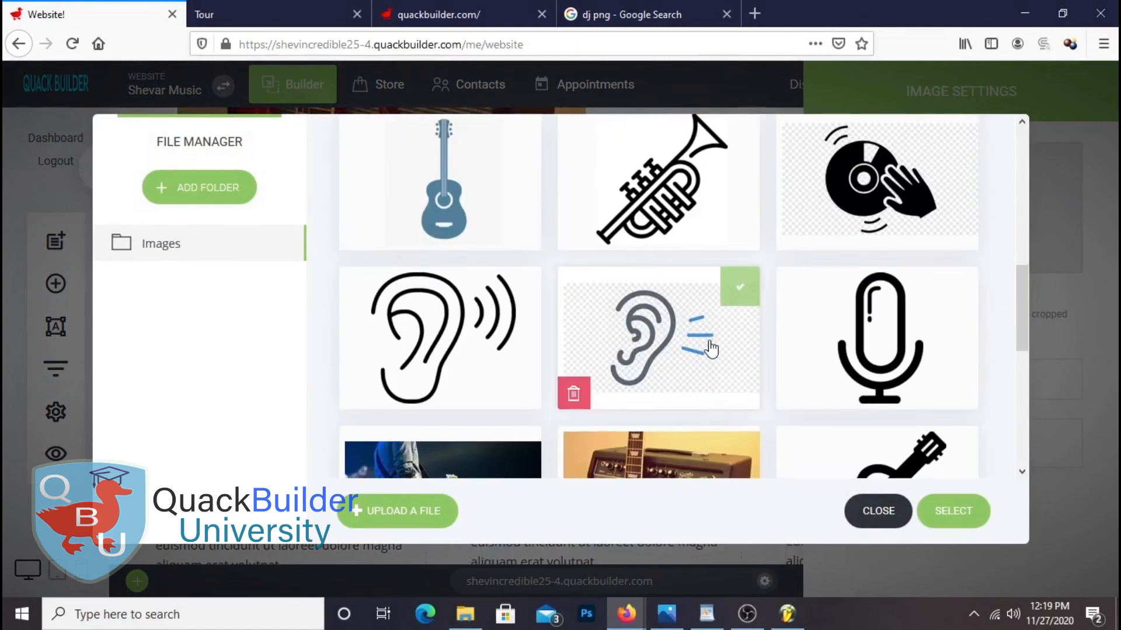
{"action": "scroll", "coordinate": [710, 345], "scroll_direction": "up", "scroll_amount": 1}
{"action": "scroll", "coordinate": [817, 315], "scroll_direction": "down", "scroll_amount": 3}
{"action": "double_click", "coordinate": [908, 194]}
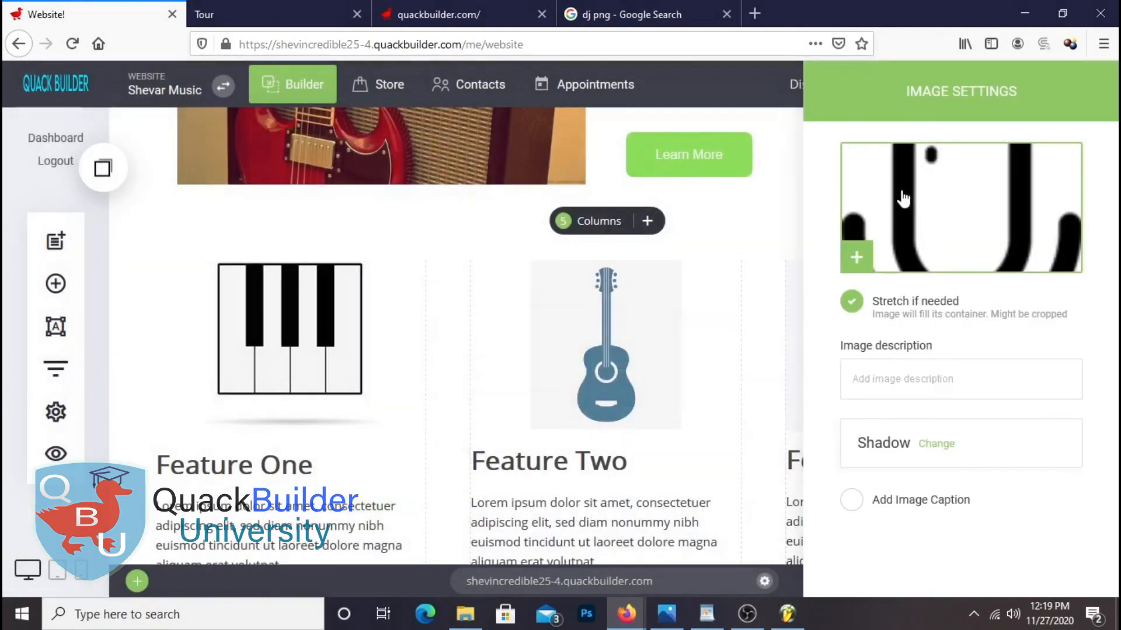
{"action": "left_click", "coordinate": [974, 548]}
Turn off Stretch so the microphone image shows at natural size
{"action": "left_click", "coordinate": [866, 337]}
{"action": "left_click", "coordinate": [989, 213]}
{"action": "left_click", "coordinate": [882, 510]}
{"action": "left_click", "coordinate": [851, 301]}
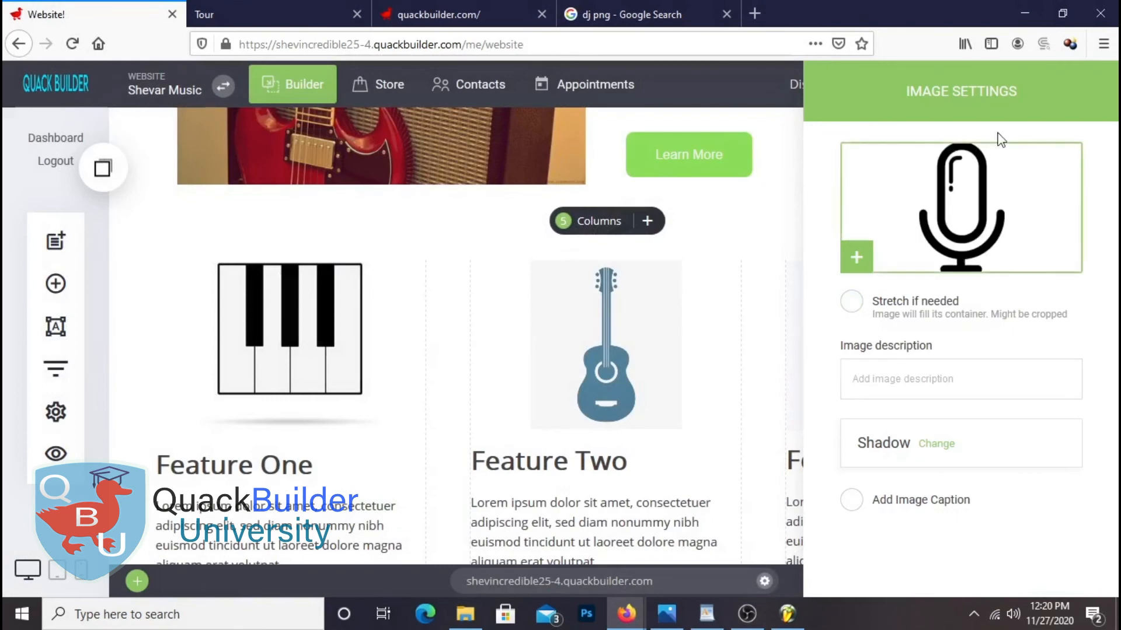
{"action": "left_click", "coordinate": [758, 358]}
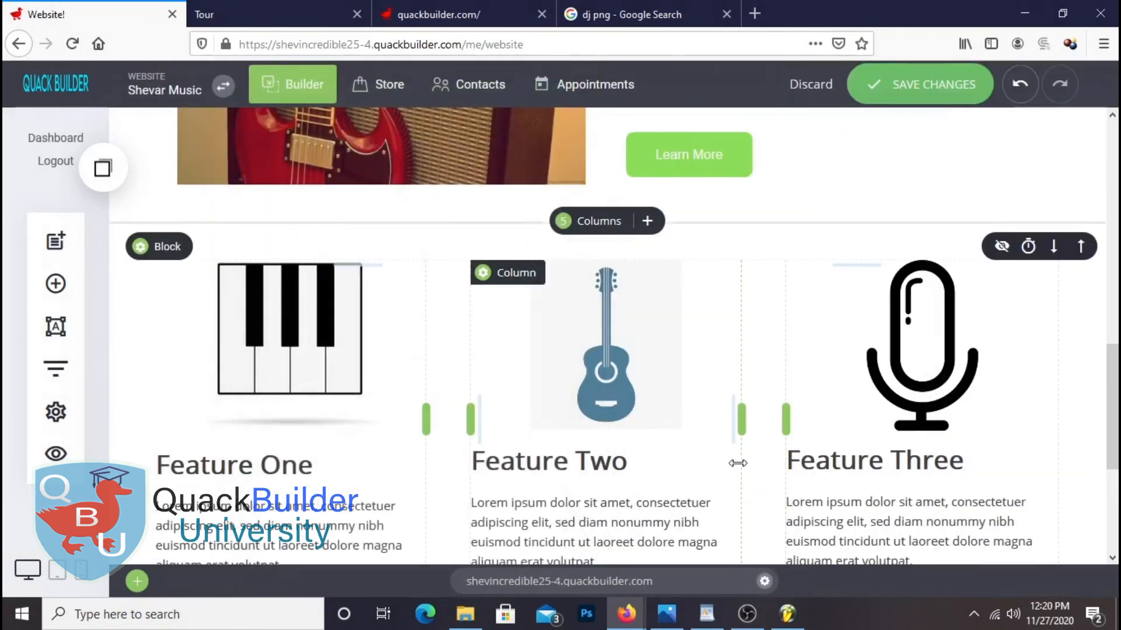
{"action": "scroll", "coordinate": [571, 331], "scroll_direction": "down", "scroll_amount": 2}
{"action": "scroll", "coordinate": [609, 358], "scroll_direction": "up", "scroll_amount": 1}
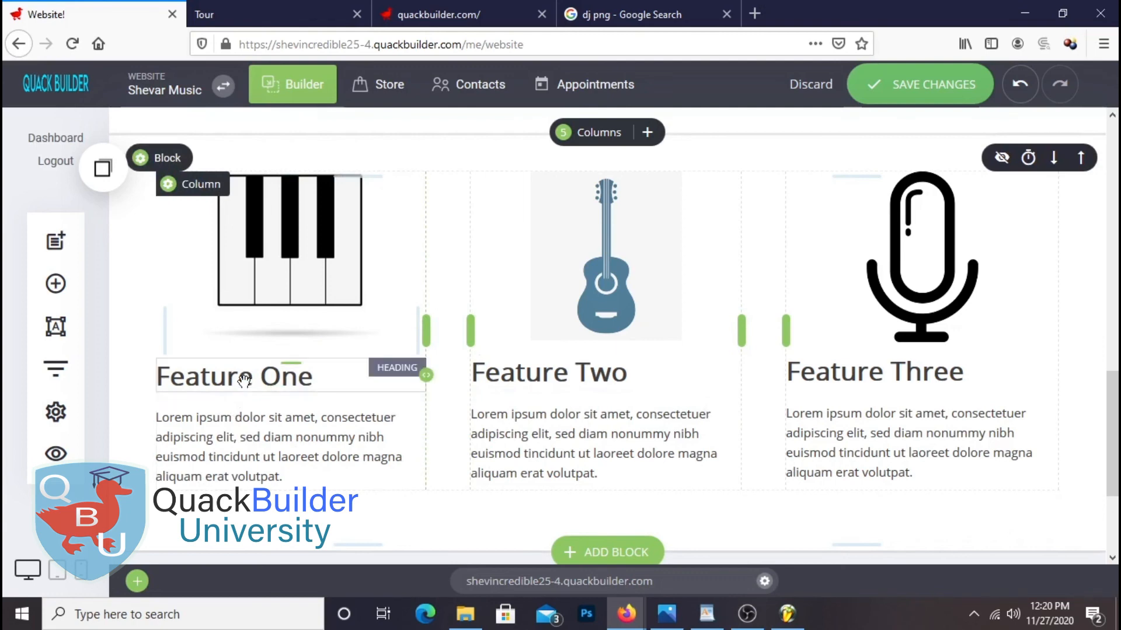
Copy the word Piano from the Shevar Music WordPad notes
{"action": "left_click", "coordinate": [706, 616]}
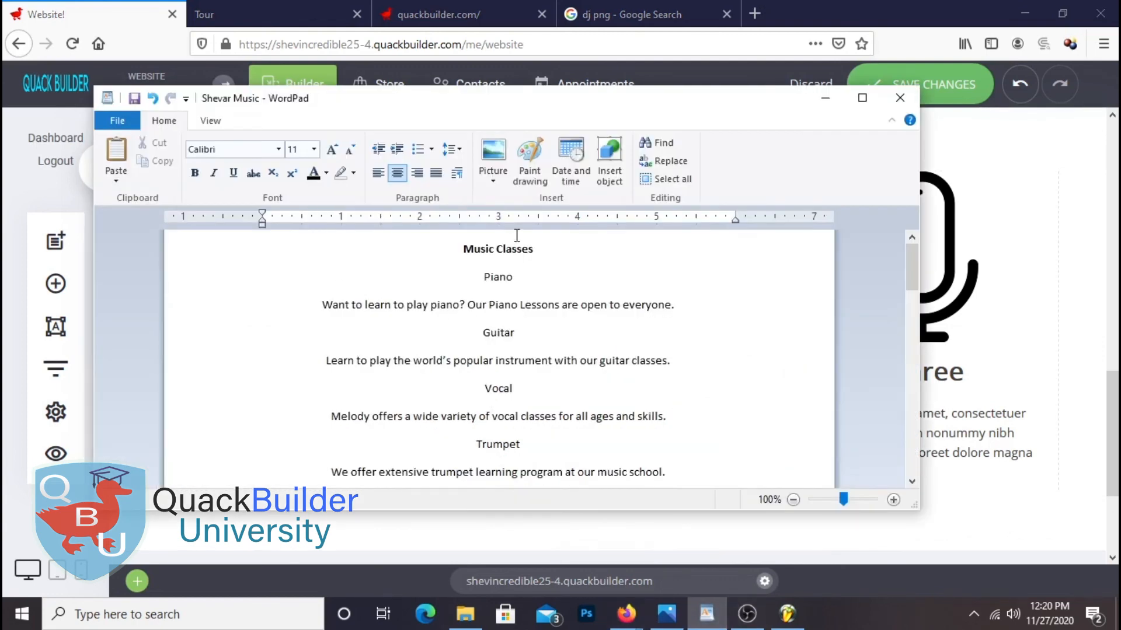
{"action": "right_click", "coordinate": [483, 280]}
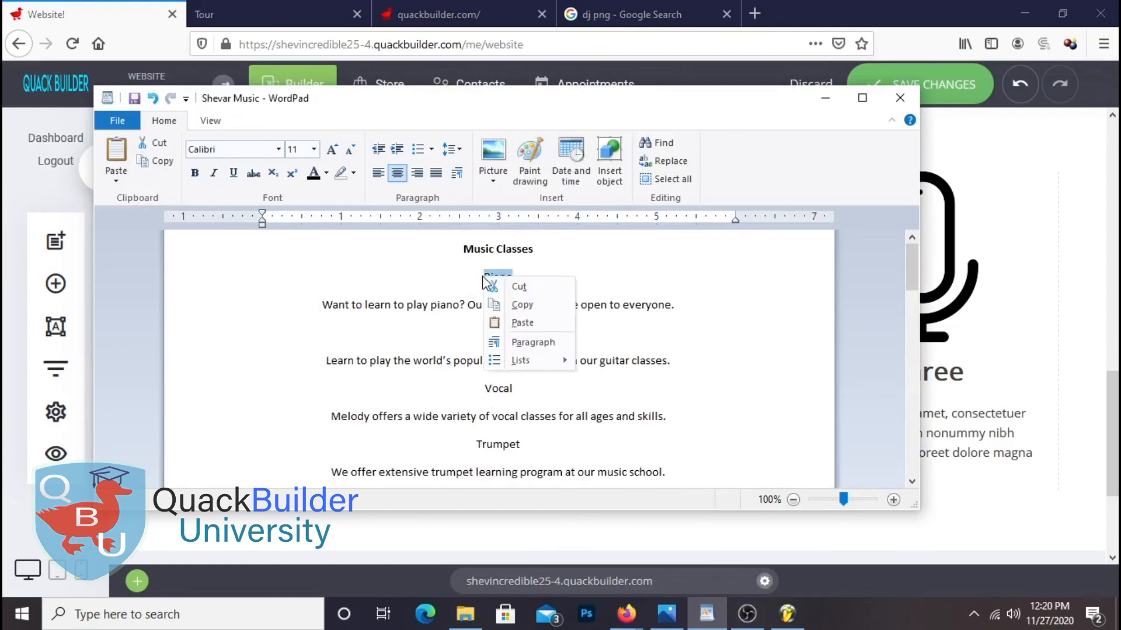
{"action": "left_click", "coordinate": [523, 302]}
{"action": "left_click", "coordinate": [1088, 333]}
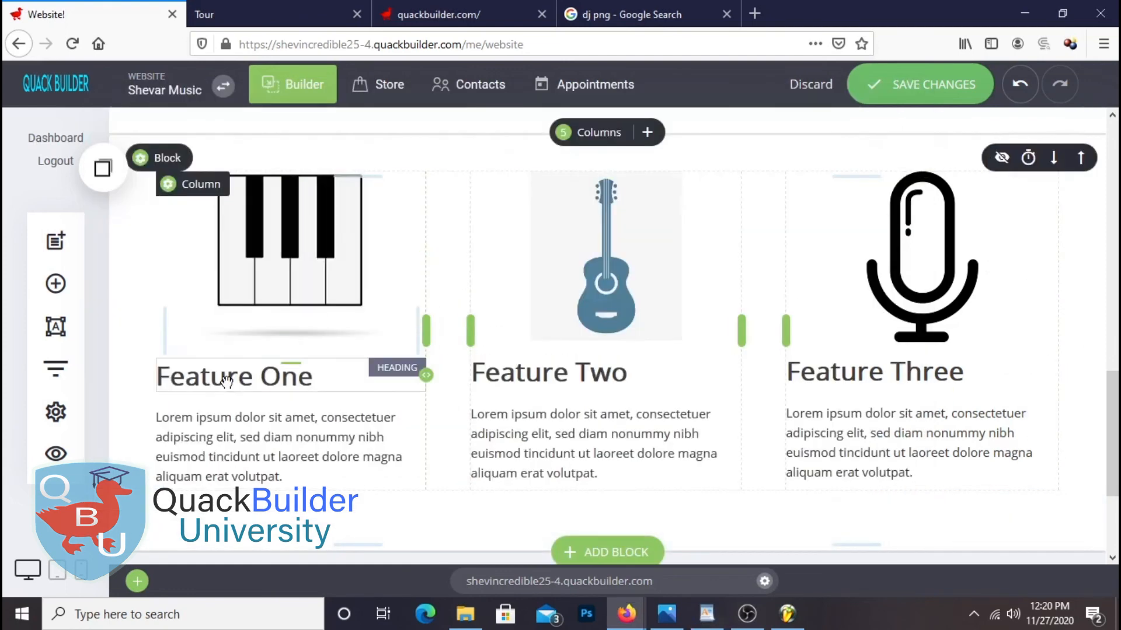
Replace the Feature One heading with the pasted word 'Piano' and centre it
{"action": "left_click", "coordinate": [226, 380]}
{"action": "key", "text": "ctrl+a"}
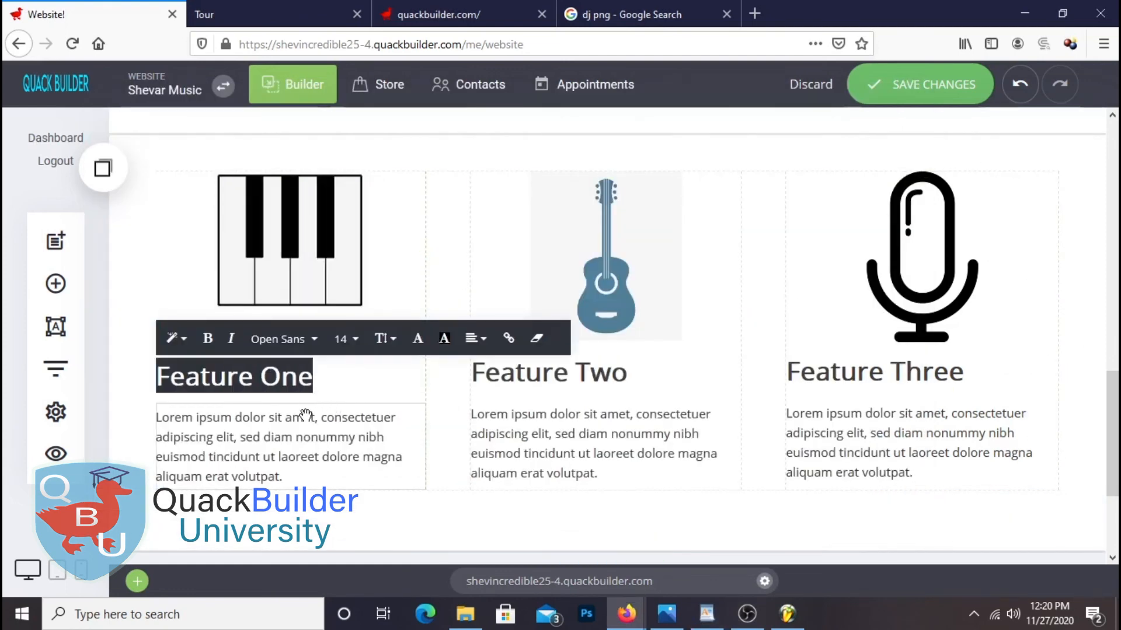
{"action": "key", "text": "ctrl+v"}
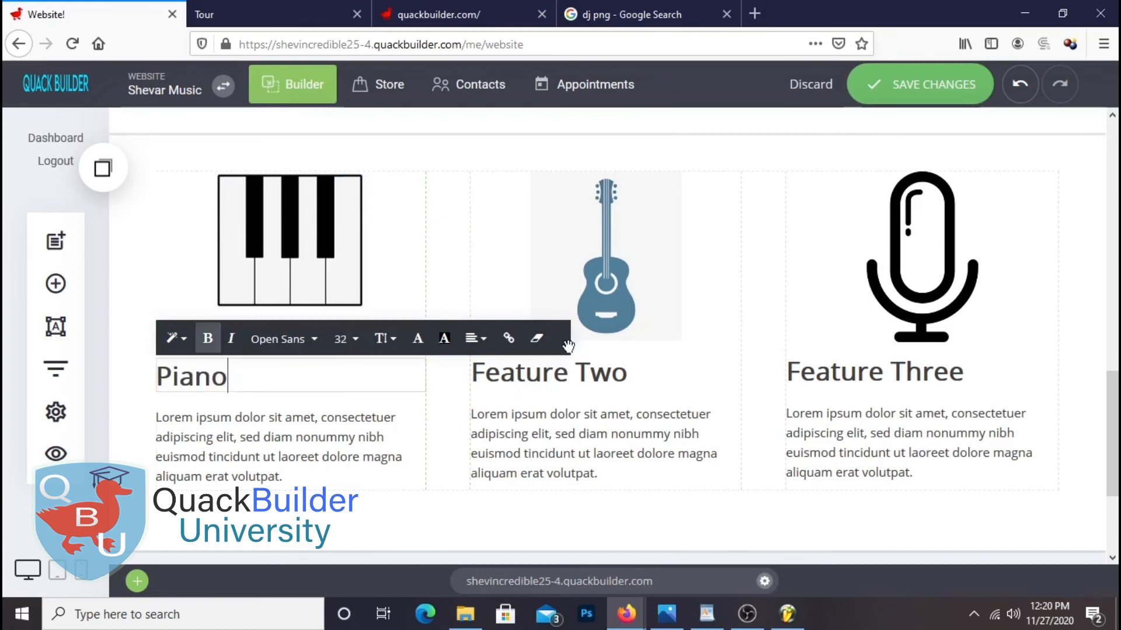
{"action": "left_click_drag", "start_coordinate": [237, 382], "coordinate": [141, 380]}
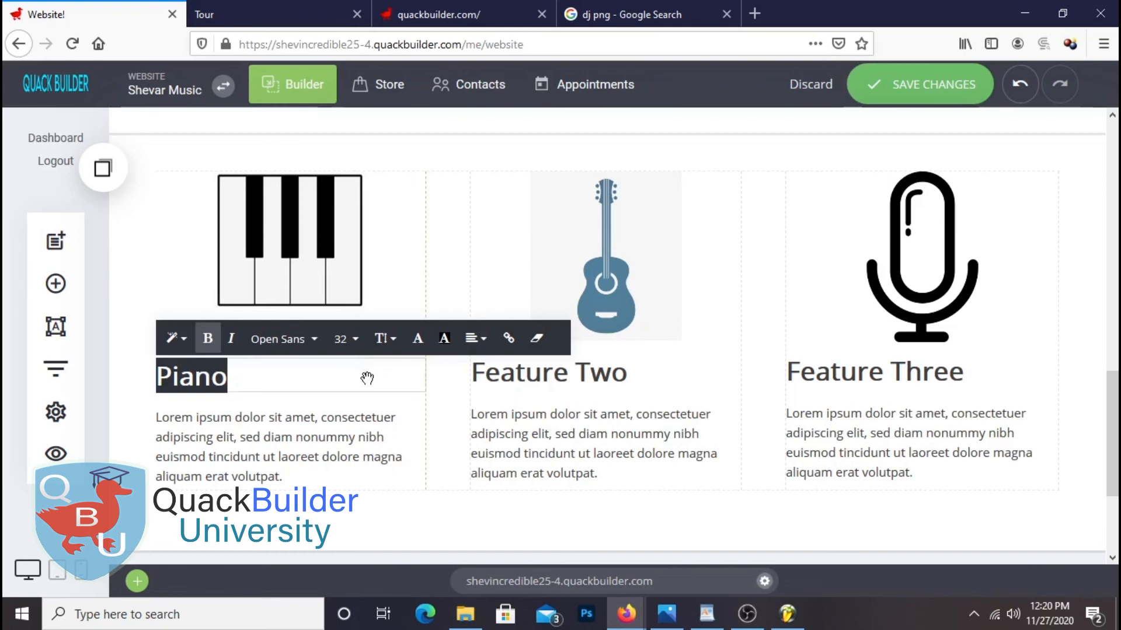
{"action": "left_click", "coordinate": [475, 339]}
{"action": "left_click", "coordinate": [513, 321]}
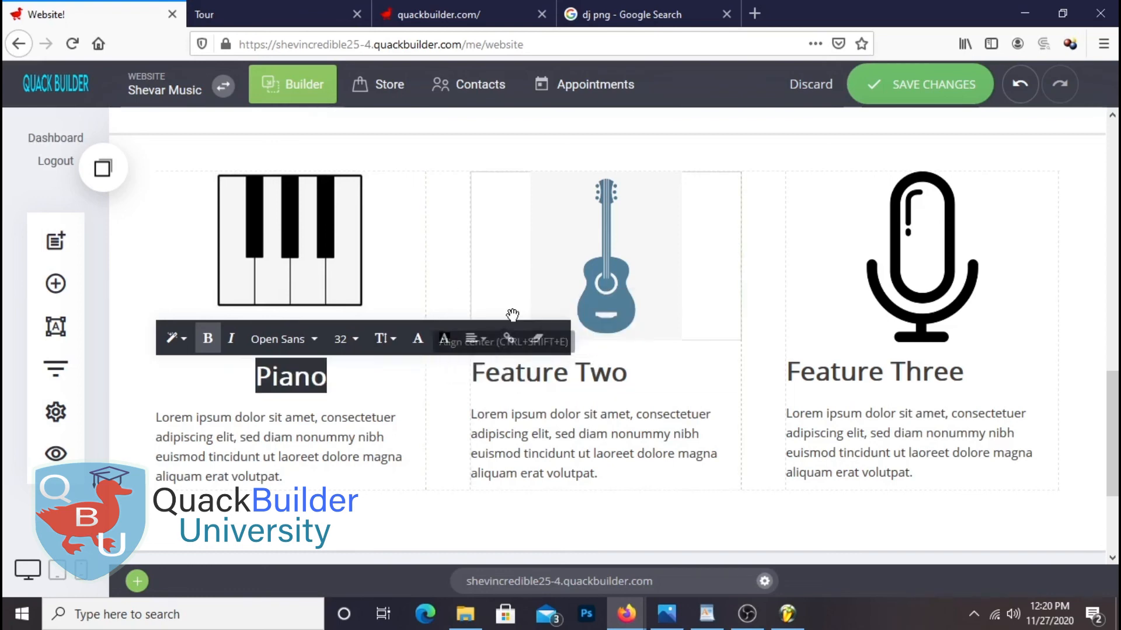
{"action": "left_click", "coordinate": [708, 500]}
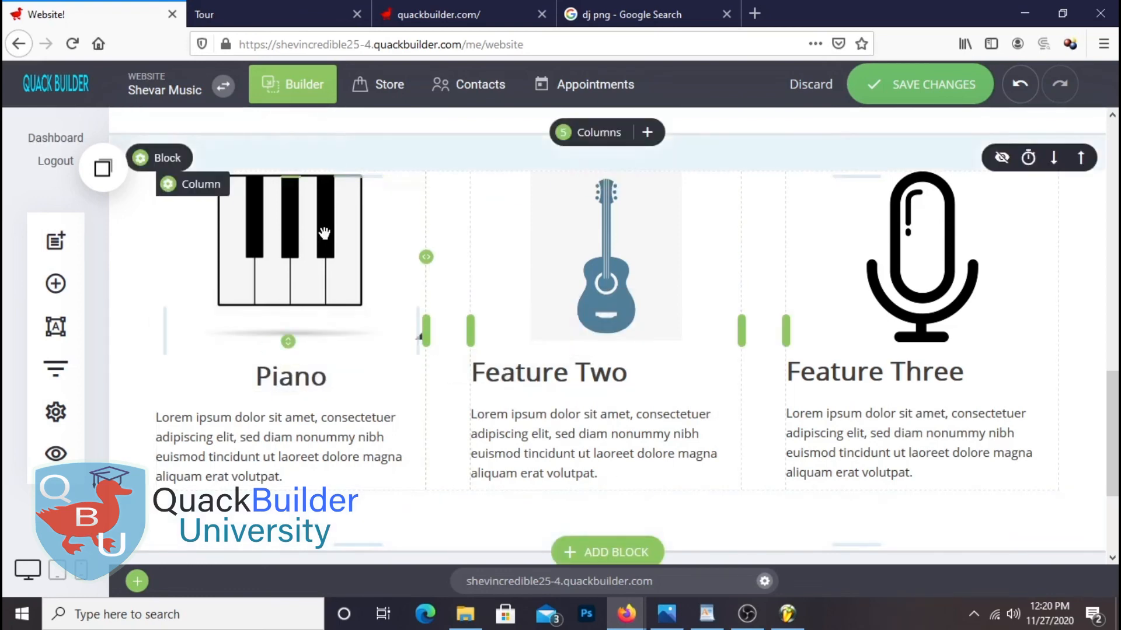
Paste the piano description from the notes over the Piano column's placeholder and centre it
{"action": "left_click", "coordinate": [707, 614]}
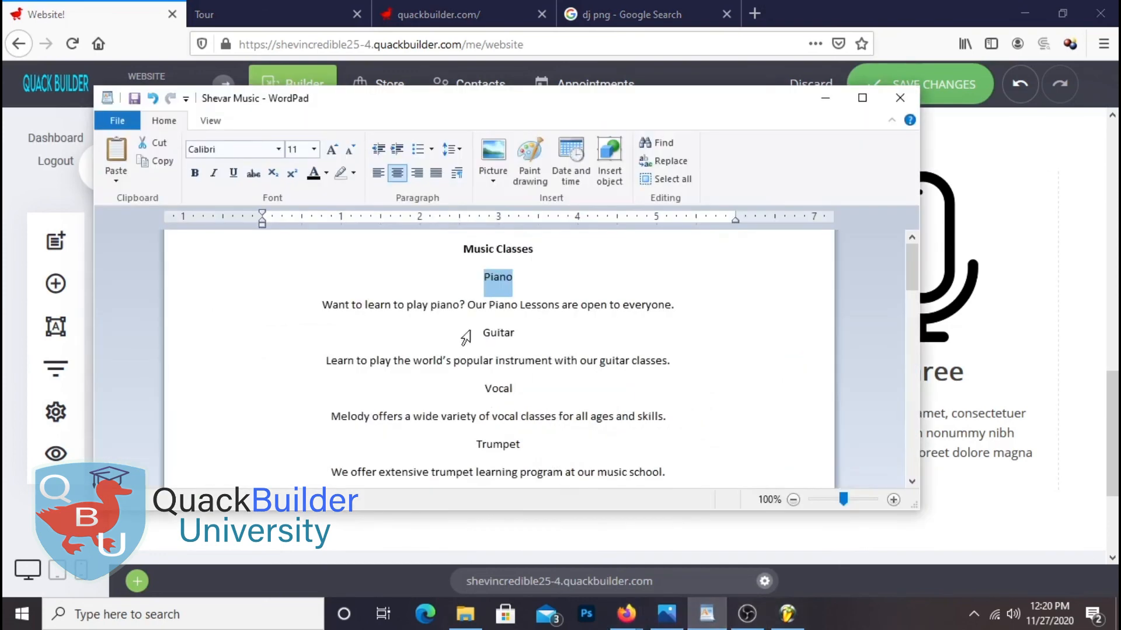
{"action": "triple_click", "coordinate": [327, 309]}
{"action": "right_click", "coordinate": [453, 310]}
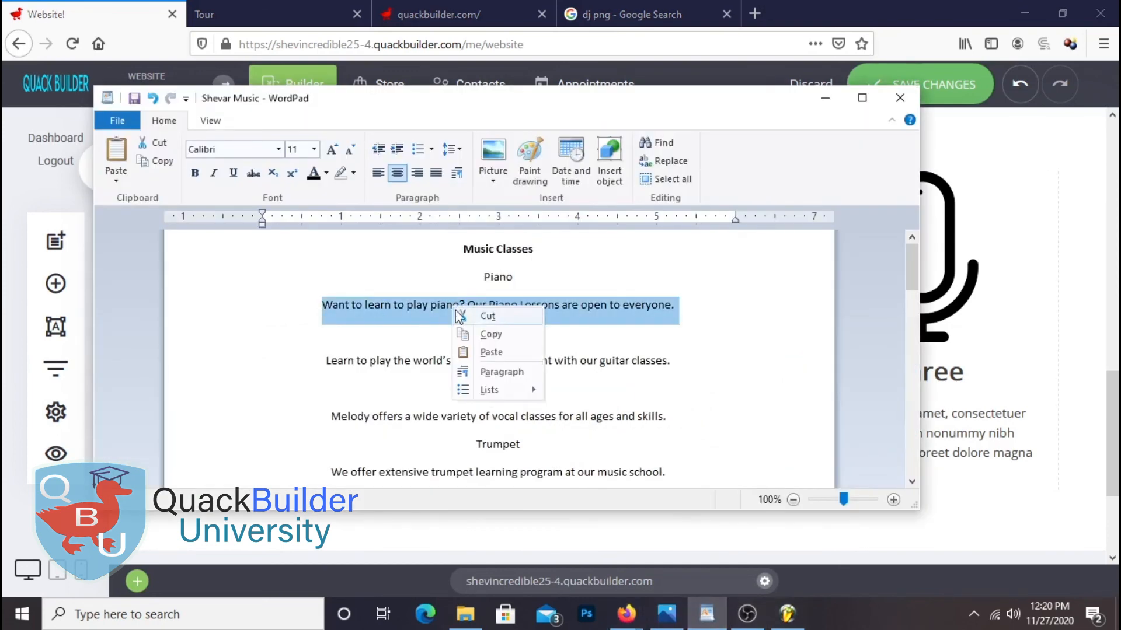
{"action": "left_click", "coordinate": [490, 333]}
{"action": "left_click", "coordinate": [626, 614]}
{"action": "left_click", "coordinate": [227, 453]}
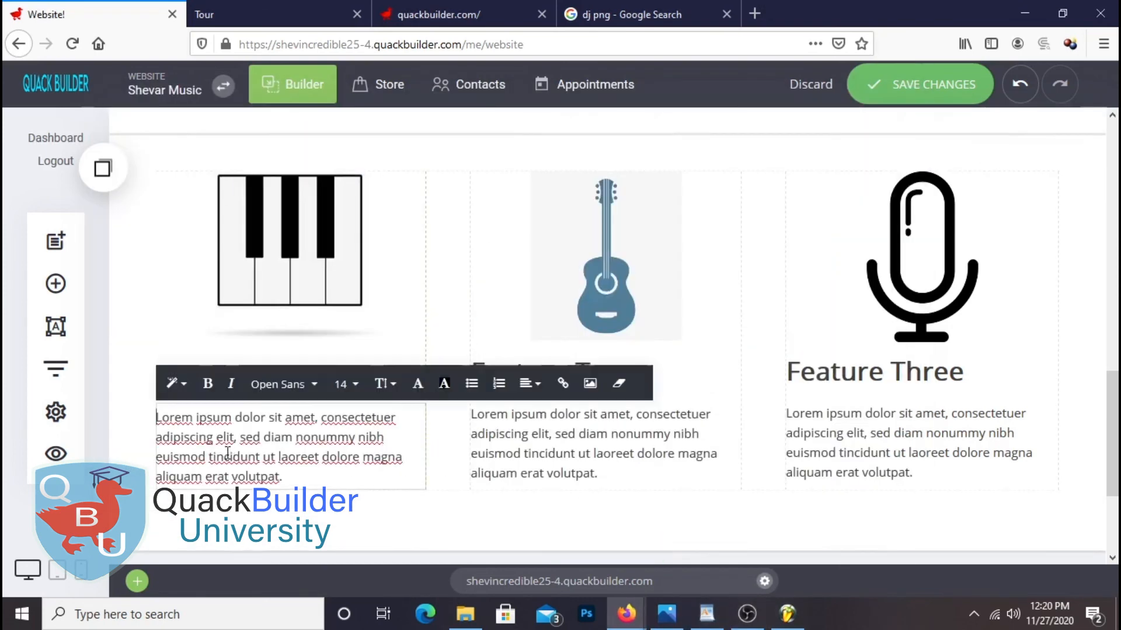
{"action": "left_click_drag", "start_coordinate": [293, 481], "coordinate": [155, 417]}
{"action": "right_click", "coordinate": [188, 474]}
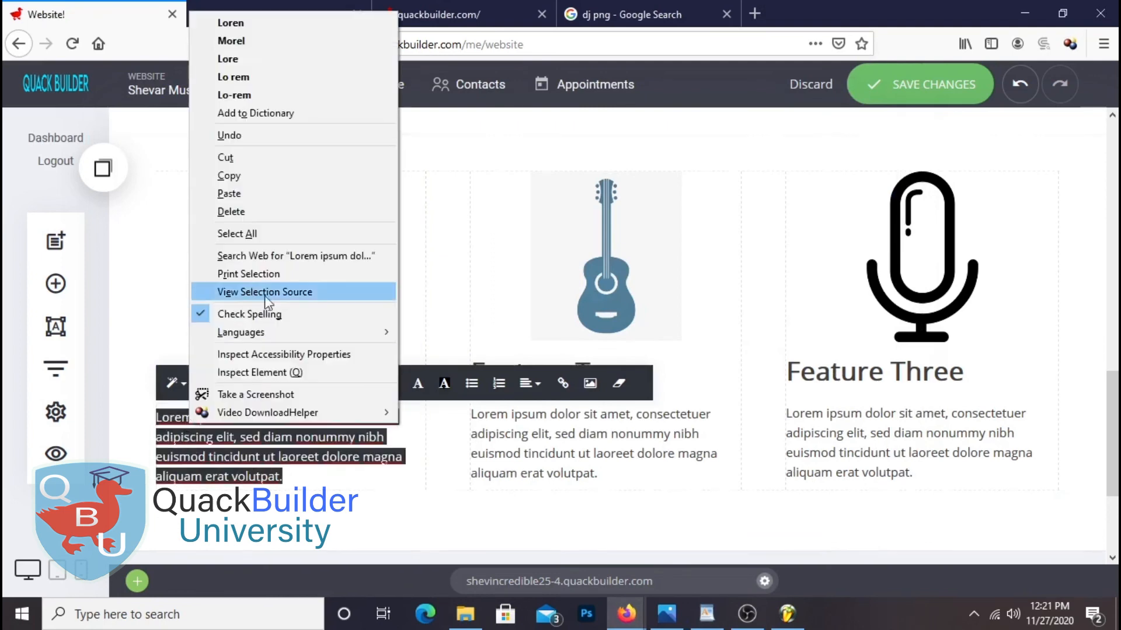
{"action": "left_click", "coordinate": [235, 195]}
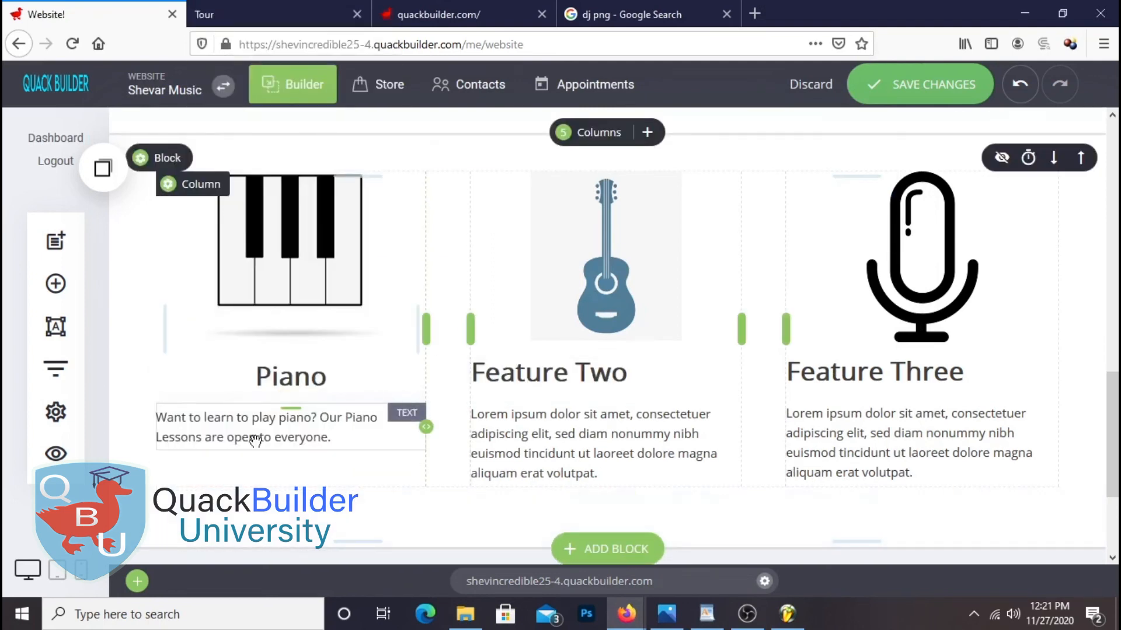
{"action": "left_click", "coordinate": [338, 440]}
{"action": "left_click_drag", "start_coordinate": [337, 440], "coordinate": [138, 415]}
{"action": "left_click", "coordinate": [530, 383]}
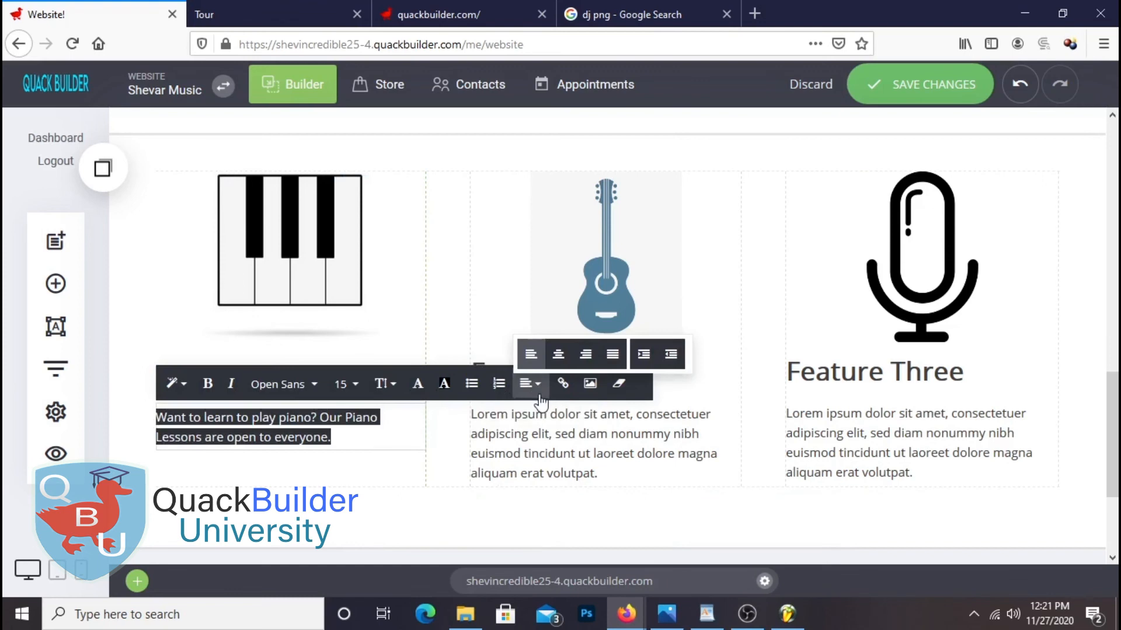
{"action": "left_click", "coordinate": [558, 353]}
{"action": "left_click", "coordinate": [785, 509]}
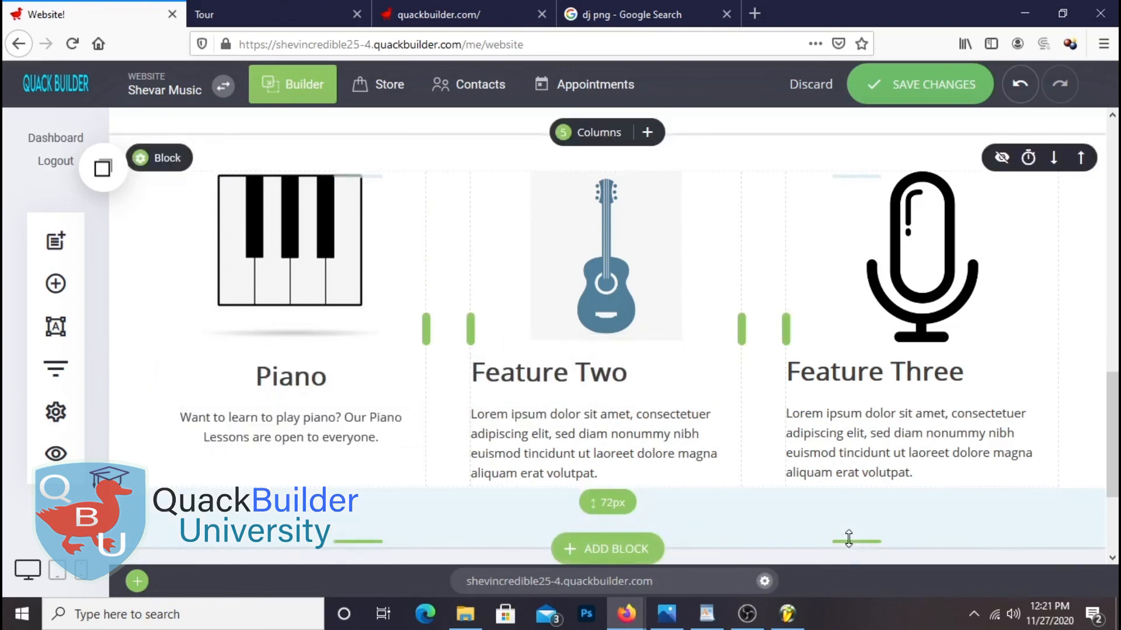
Retitle Feature Two as 'Guitar' from the notes and centre the heading
{"action": "left_click", "coordinate": [707, 613]}
{"action": "double_click", "coordinate": [492, 332]}
{"action": "right_click", "coordinate": [495, 343]}
{"action": "left_click", "coordinate": [520, 369]}
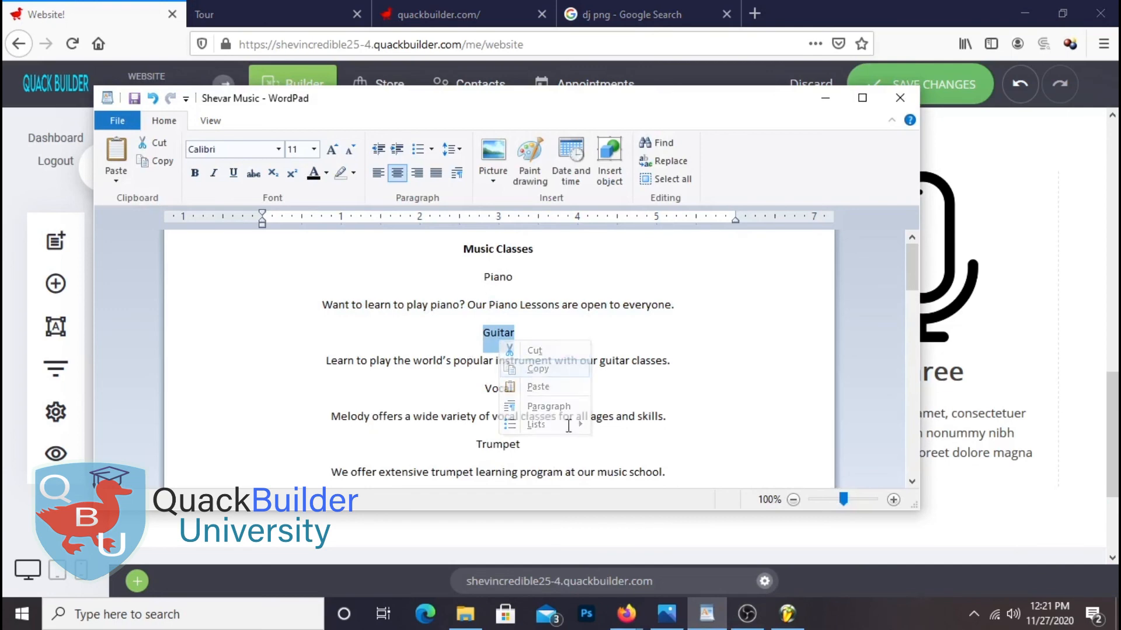
{"action": "left_click", "coordinate": [626, 614]}
{"action": "left_click", "coordinate": [556, 373]}
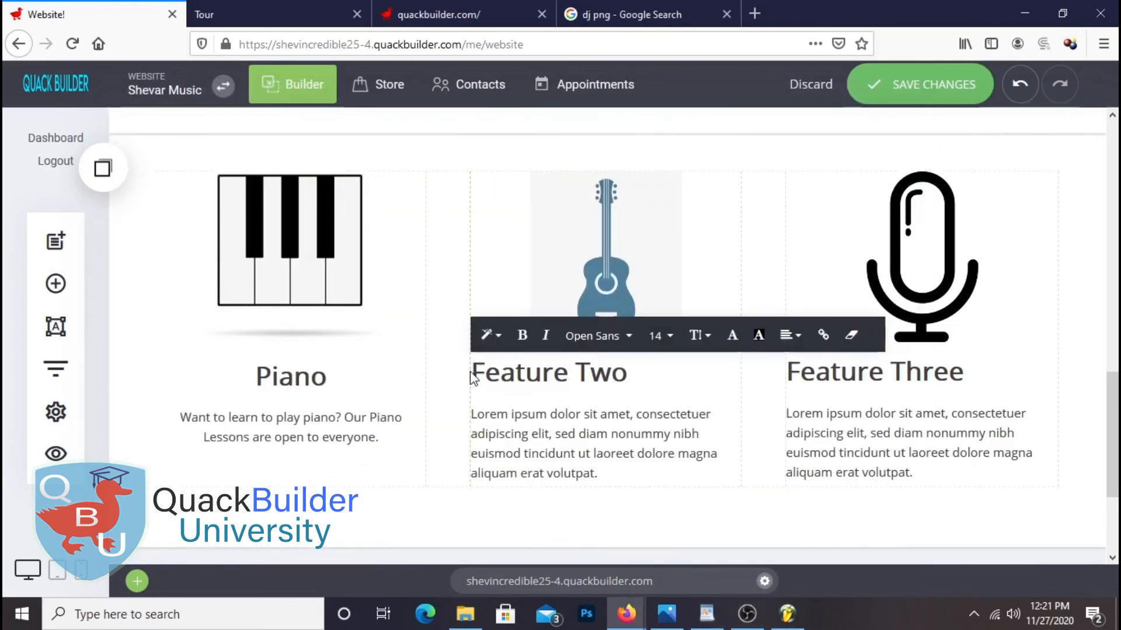
{"action": "left_click_drag", "start_coordinate": [473, 378], "coordinate": [666, 380]}
{"action": "right_click", "coordinate": [599, 382]}
{"action": "left_click", "coordinate": [659, 154]}
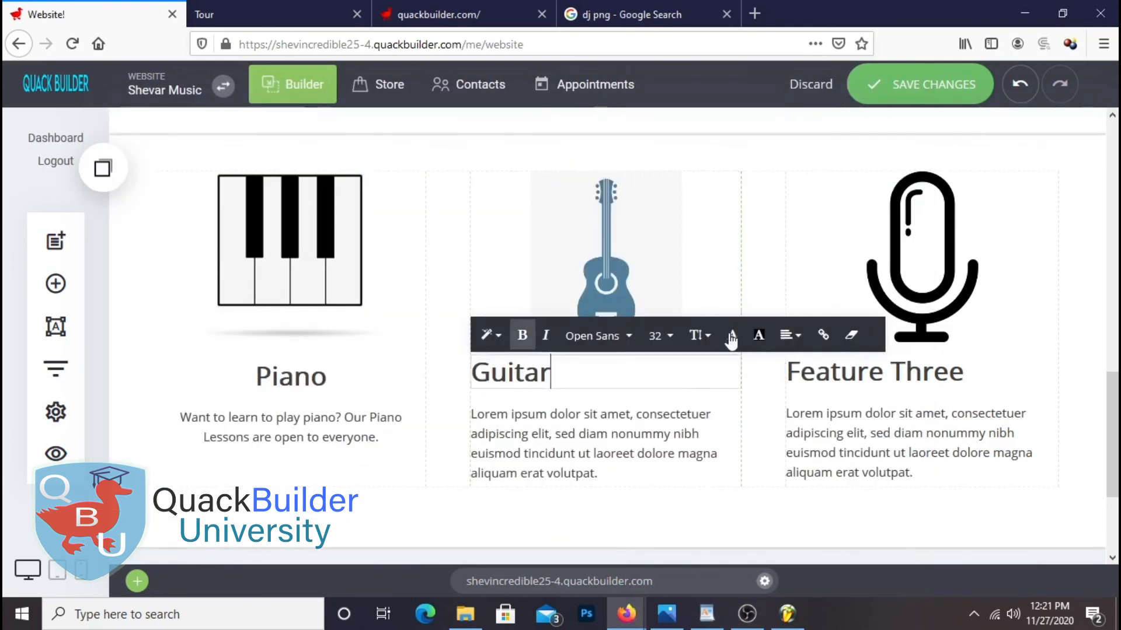
{"action": "left_click", "coordinate": [790, 335]}
{"action": "left_click", "coordinate": [824, 306]}
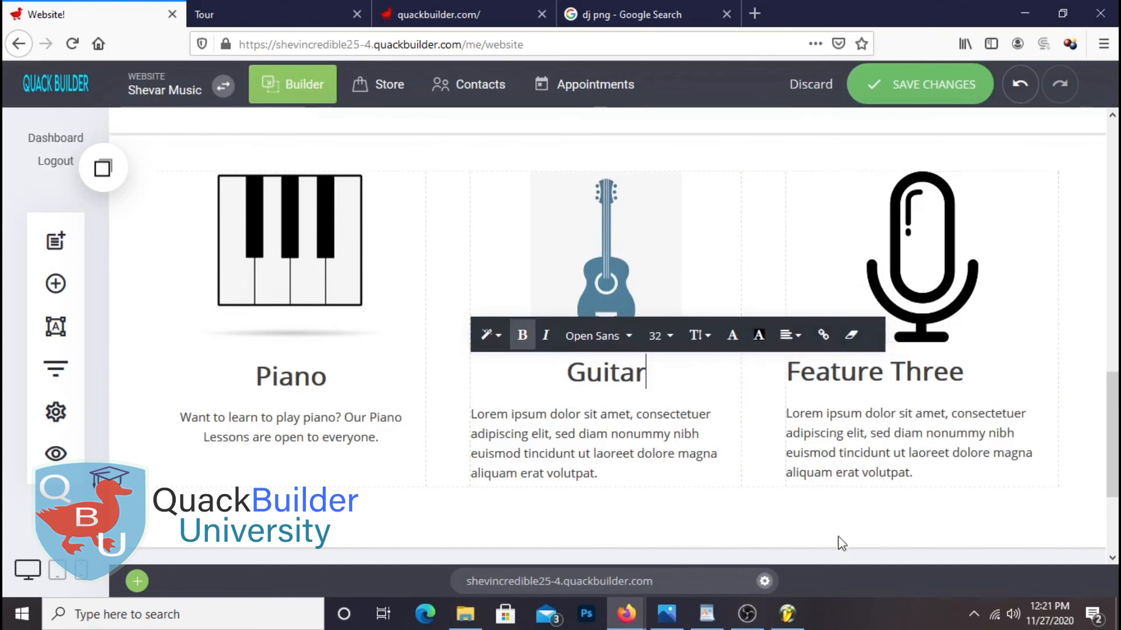
Paste the guitar description from the notes under Guitar and centre it
{"action": "left_click", "coordinate": [707, 614]}
{"action": "triple_click", "coordinate": [344, 358]}
{"action": "right_click", "coordinate": [488, 358]}
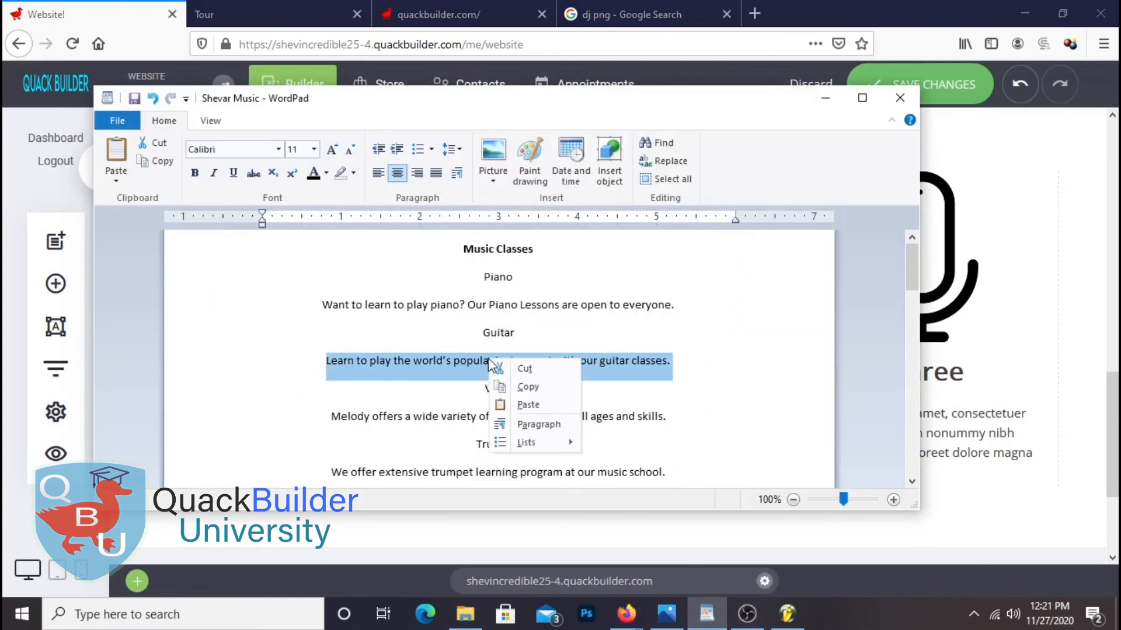
{"action": "left_click", "coordinate": [516, 387]}
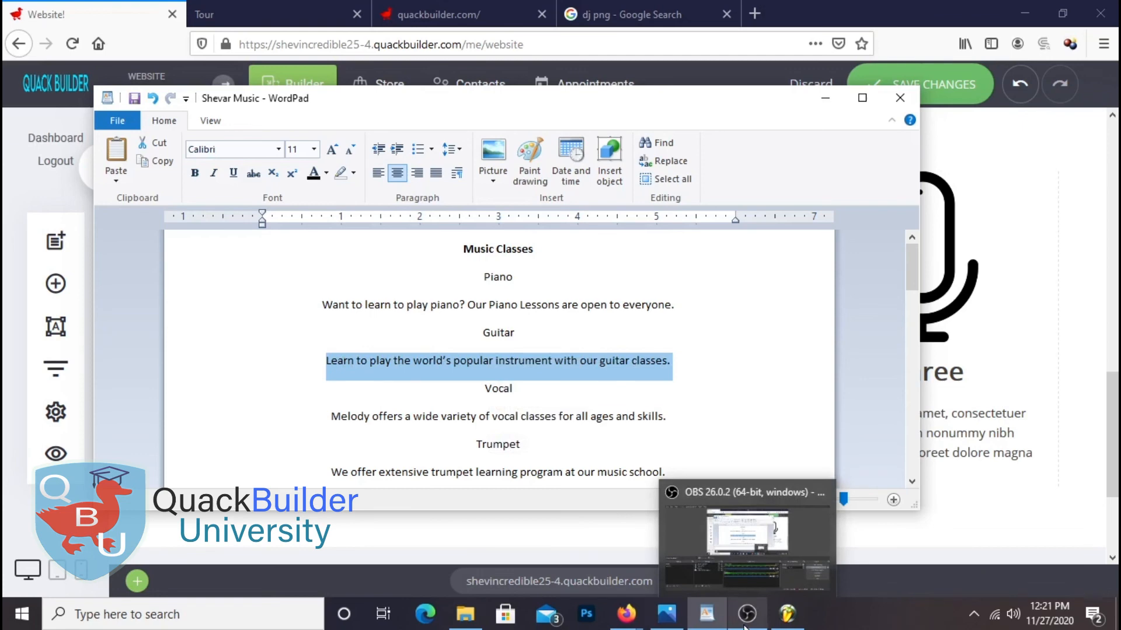
{"action": "left_click", "coordinate": [707, 614]}
{"action": "double_click", "coordinate": [551, 433]}
{"action": "left_click_drag", "start_coordinate": [600, 475], "coordinate": [471, 403]}
{"action": "right_click", "coordinate": [500, 425]}
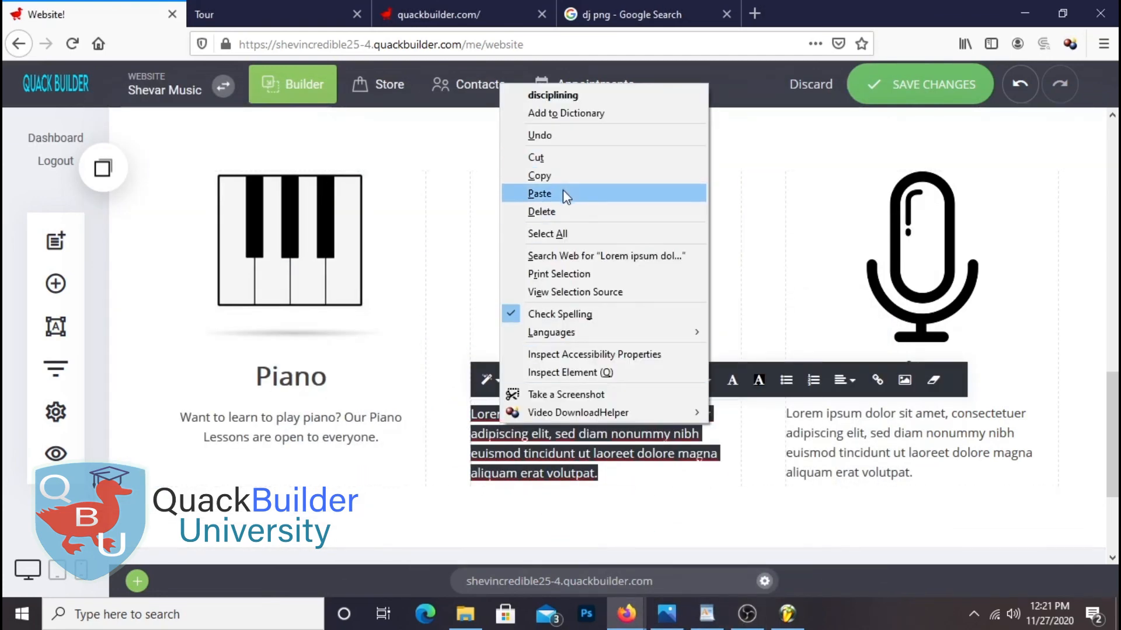
{"action": "left_click", "coordinate": [557, 193]}
{"action": "triple_click", "coordinate": [658, 430]}
{"action": "left_click", "coordinate": [842, 383]}
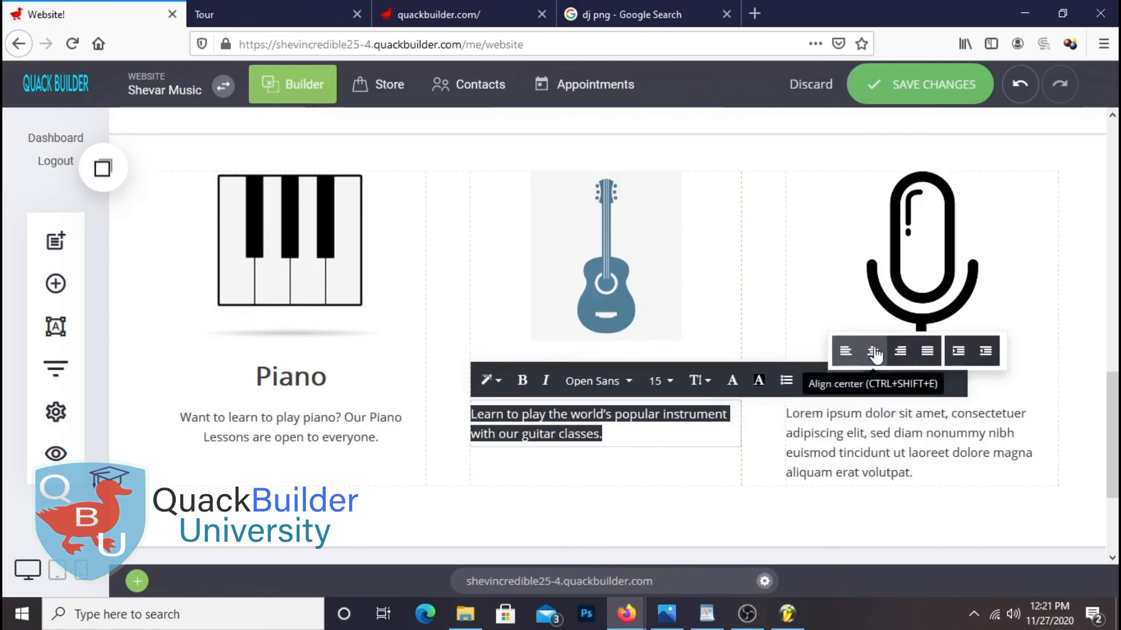
{"action": "left_click", "coordinate": [863, 352]}
{"action": "left_click", "coordinate": [858, 524]}
{"action": "left_click", "coordinate": [707, 616]}
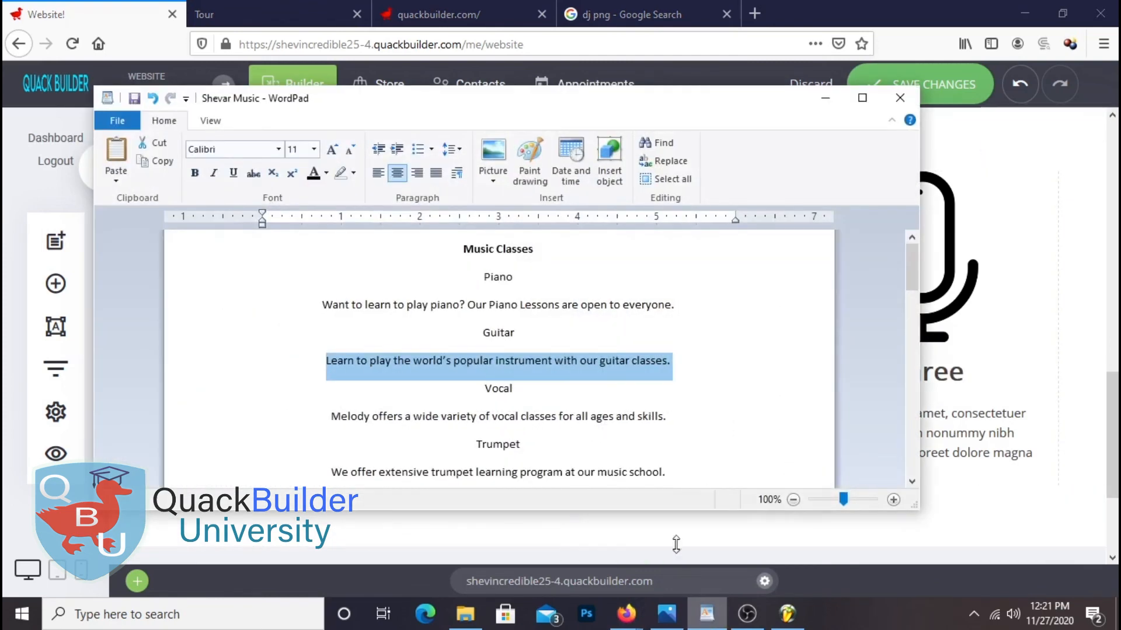
Copy 'Vocal' from the notes and paste it over the Feature Three heading
{"action": "double_click", "coordinate": [498, 389]}
{"action": "right_click", "coordinate": [496, 391]}
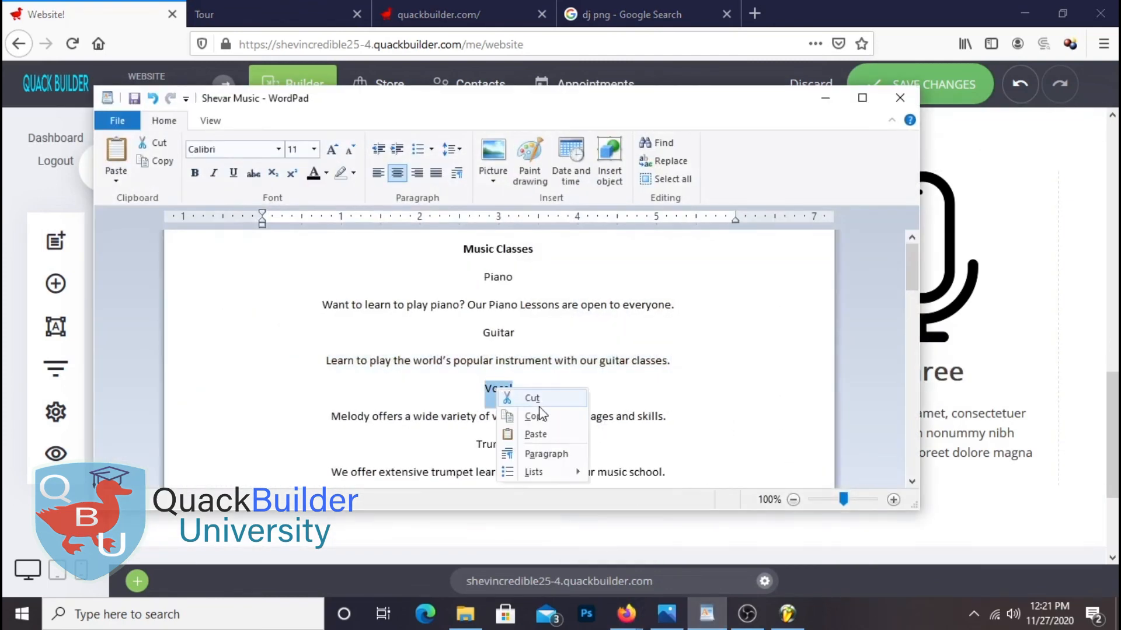
{"action": "left_click", "coordinate": [530, 397]}
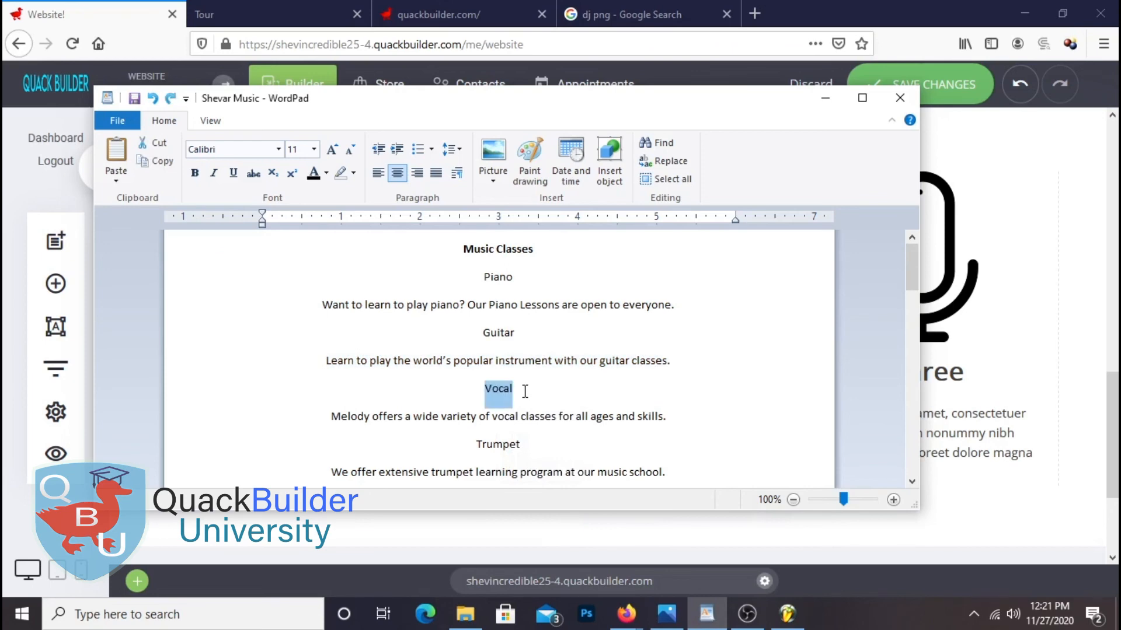
{"action": "right_click", "coordinate": [507, 395]}
{"action": "left_click", "coordinate": [536, 424]}
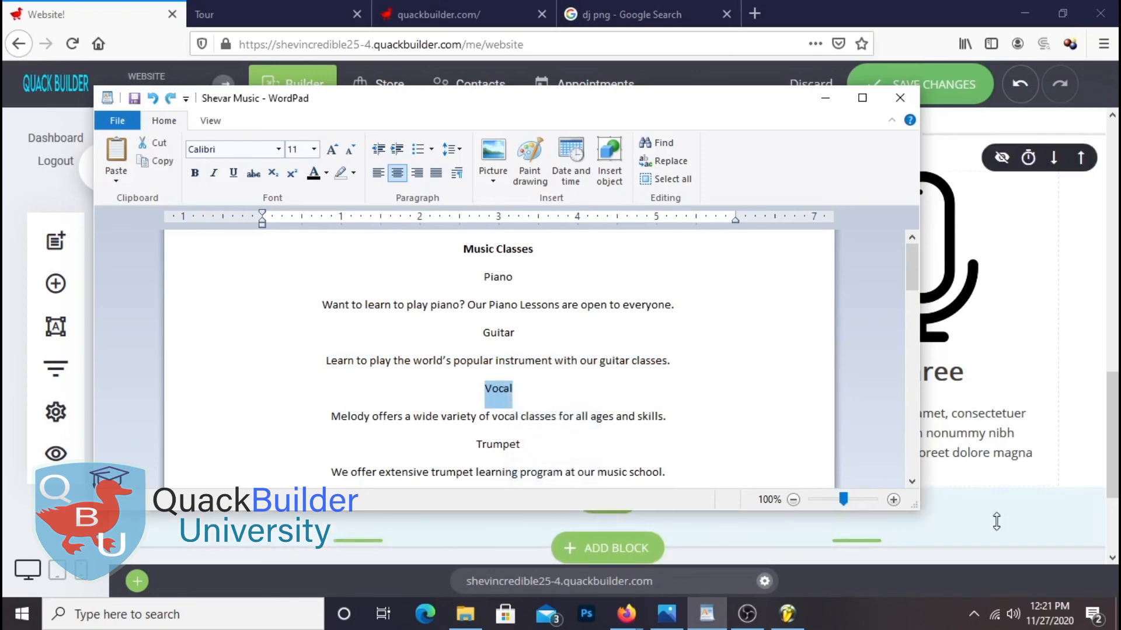
{"action": "left_click", "coordinate": [996, 523]}
{"action": "left_click", "coordinate": [877, 373]}
{"action": "triple_click", "coordinate": [815, 370]}
{"action": "right_click", "coordinate": [814, 374]}
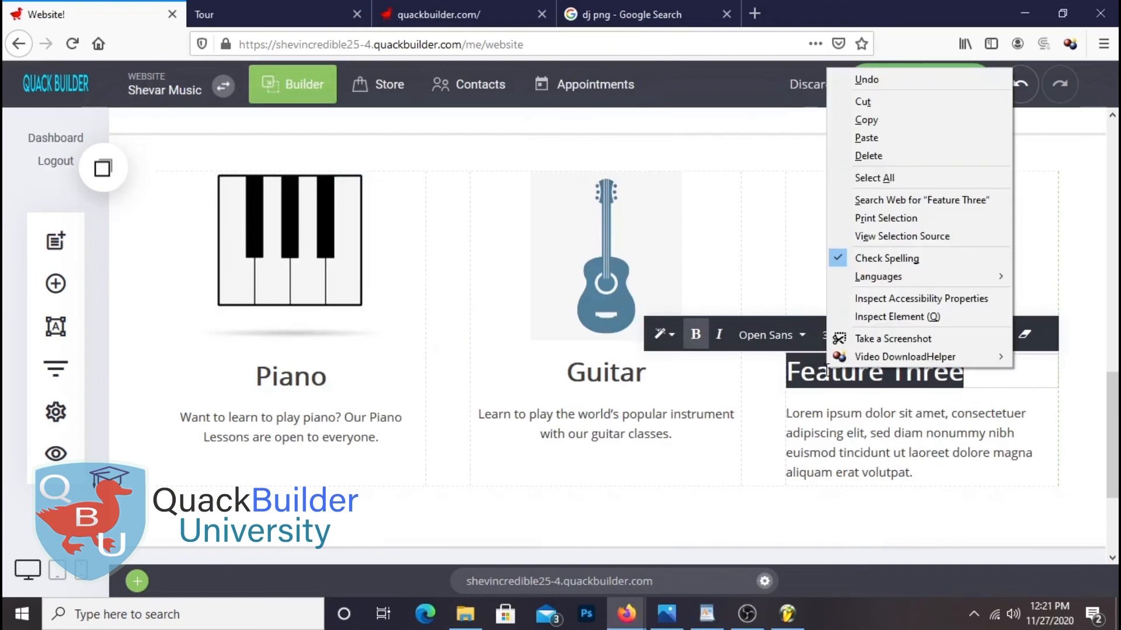
{"action": "left_click", "coordinate": [874, 138]}
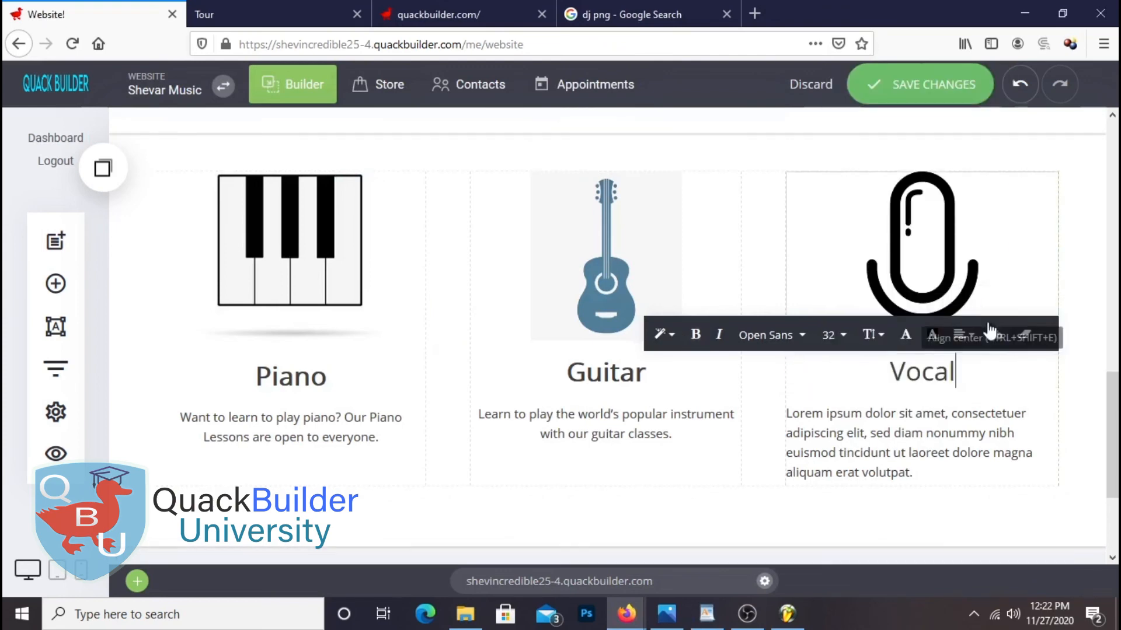
Paste the Melody description under Vocal, centre it, and save the site
{"action": "left_click", "coordinate": [707, 620]}
{"action": "triple_click", "coordinate": [484, 416]}
{"action": "right_click", "coordinate": [483, 416]}
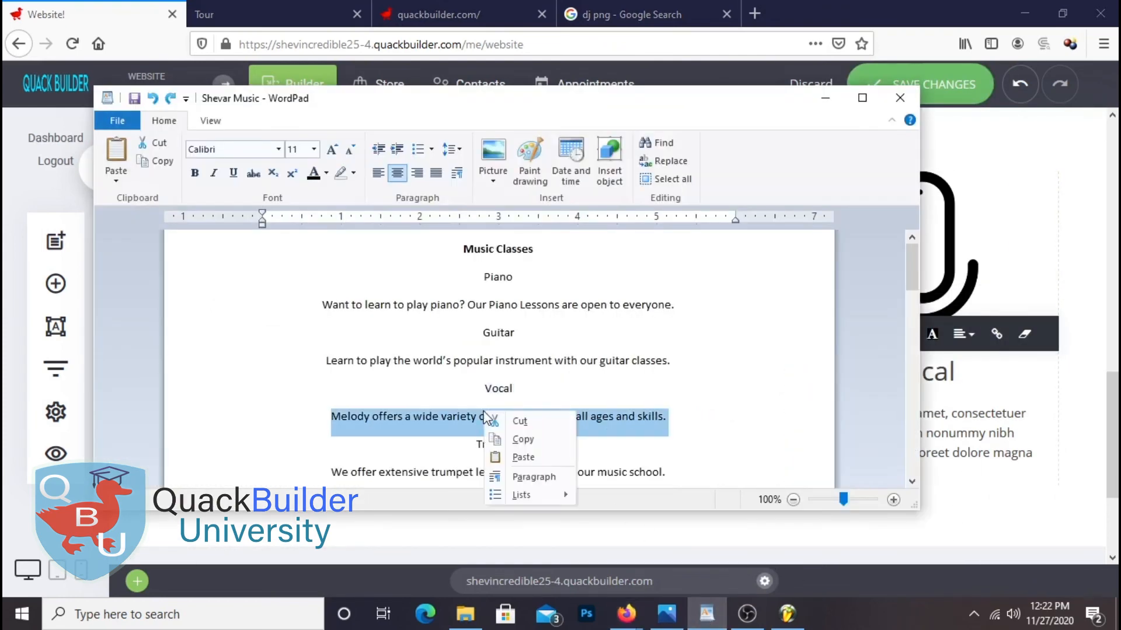
{"action": "left_click", "coordinate": [538, 439]}
{"action": "left_click", "coordinate": [626, 614]}
{"action": "triple_click", "coordinate": [823, 415]}
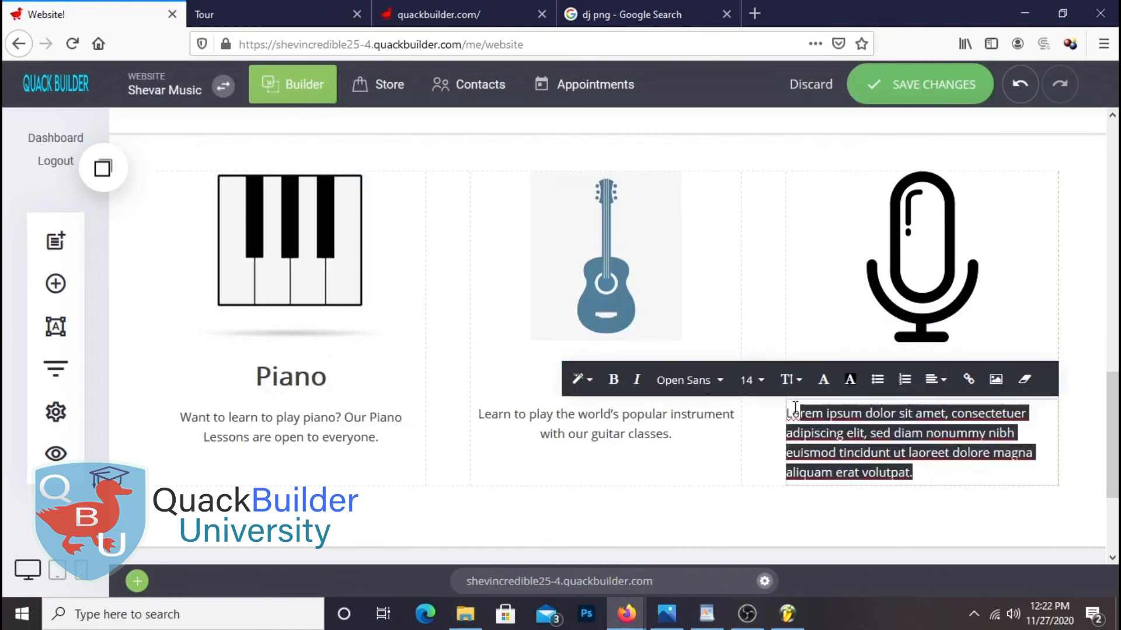
{"action": "right_click", "coordinate": [823, 416]}
{"action": "left_click", "coordinate": [862, 186]}
{"action": "left_click", "coordinate": [927, 380]}
{"action": "left_click", "coordinate": [964, 350]}
{"action": "left_click", "coordinate": [926, 87]}
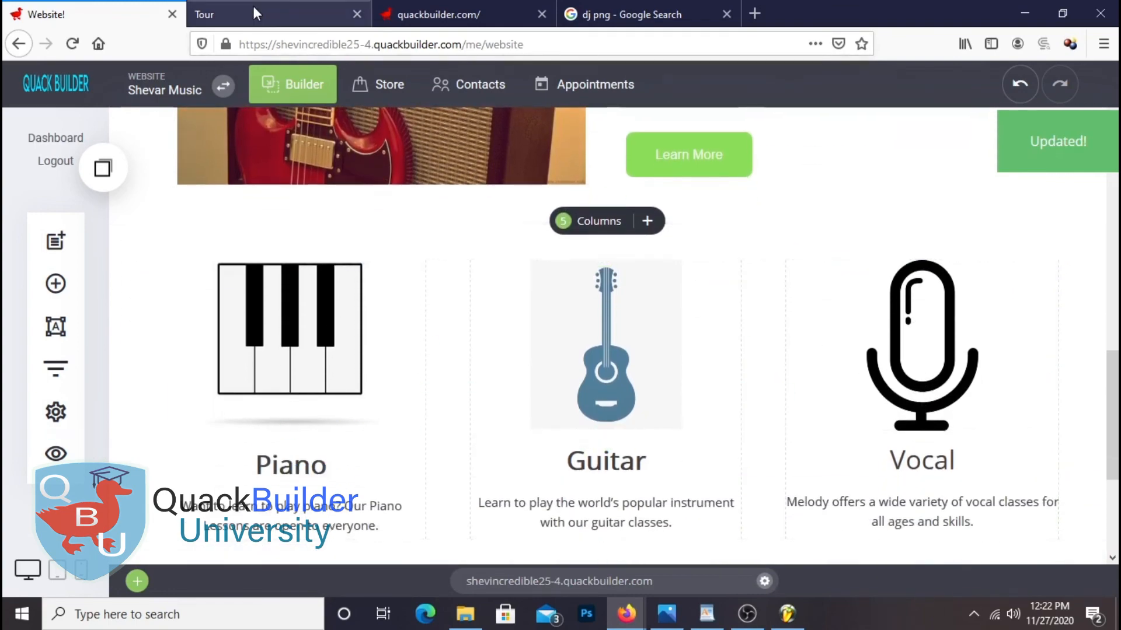
Check the Piano, Guitar and Vocal columns on the live site preview
{"action": "left_click", "coordinate": [257, 13]}
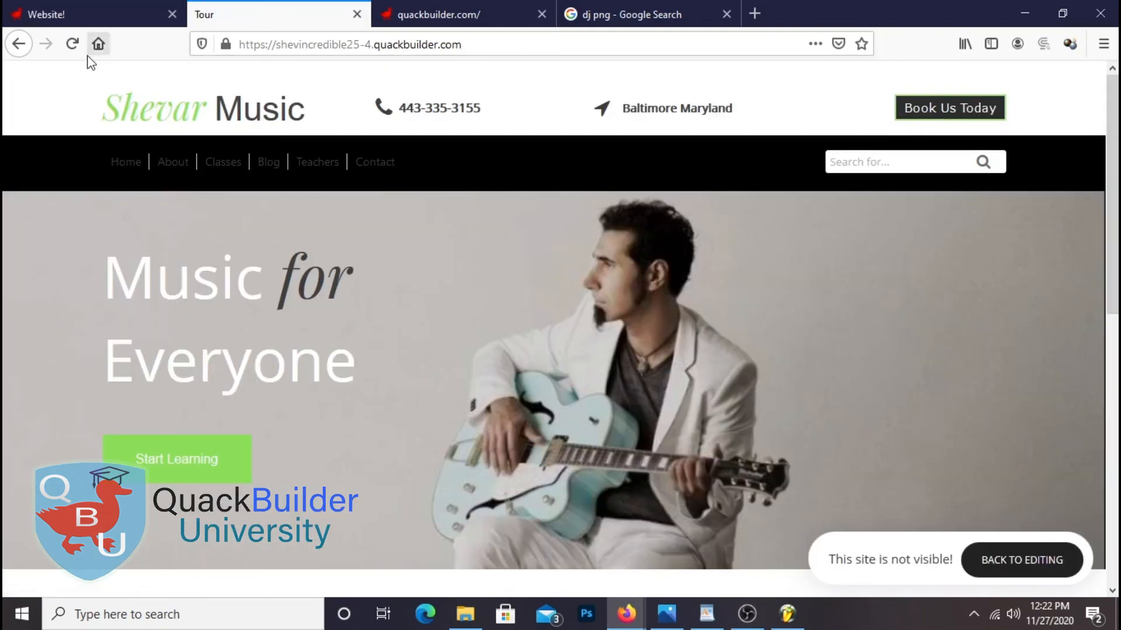
{"action": "scroll", "coordinate": [611, 296], "scroll_direction": "down", "scroll_amount": 15}
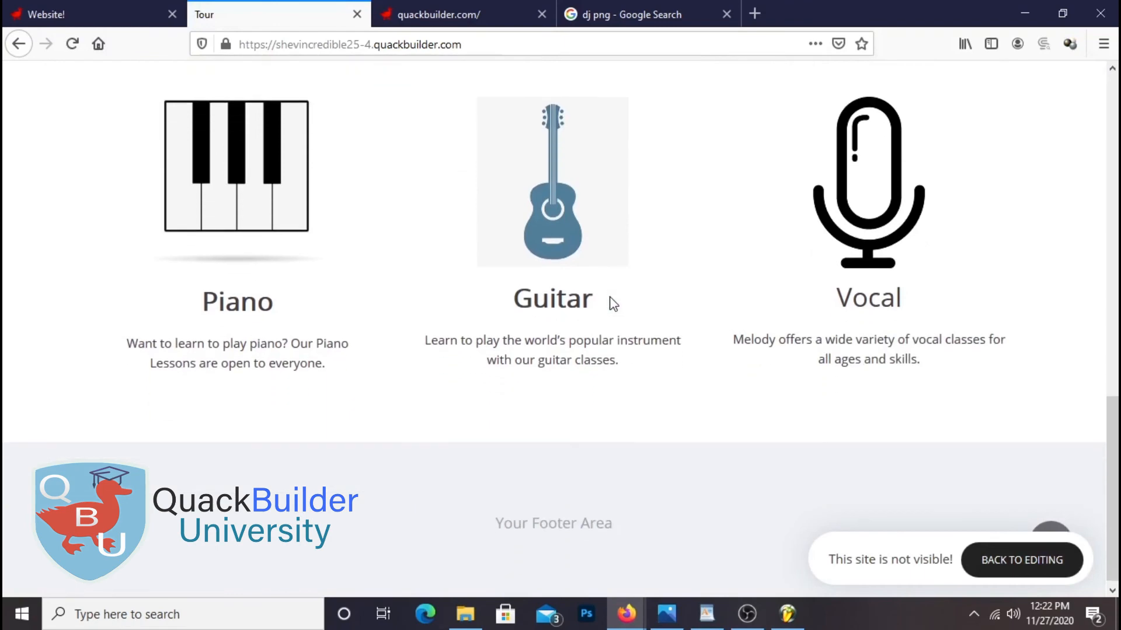
{"action": "scroll", "coordinate": [613, 304], "scroll_direction": "up", "scroll_amount": 3}
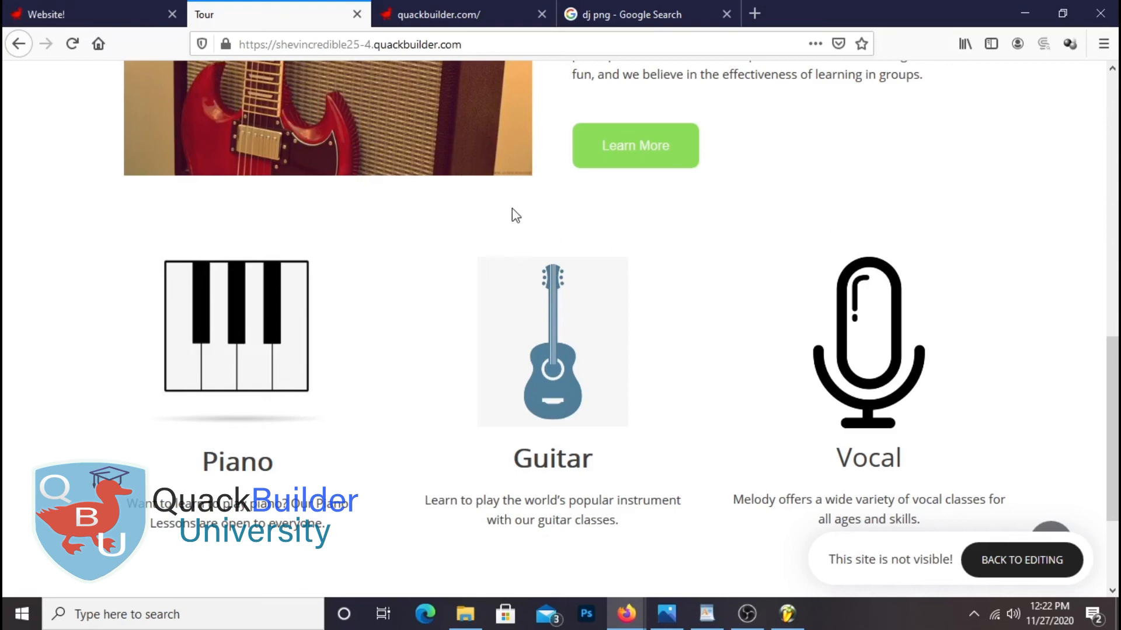
{"action": "left_click", "coordinate": [88, 14]}
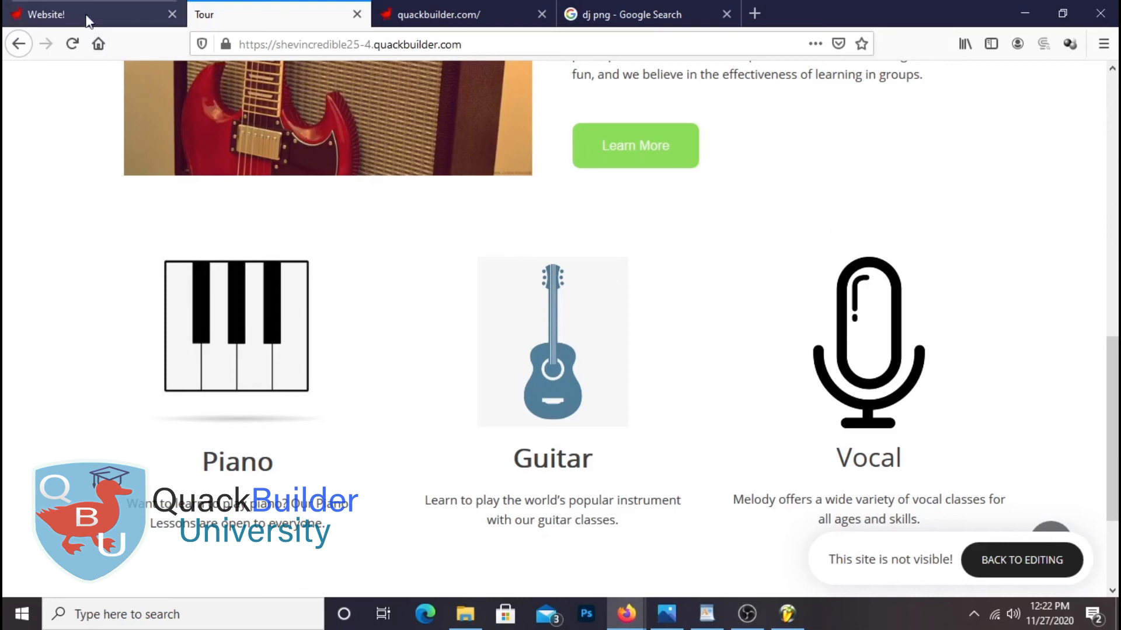
Set the instrument section's background colour to light grey C4C4C4
{"action": "left_click", "coordinate": [160, 248]}
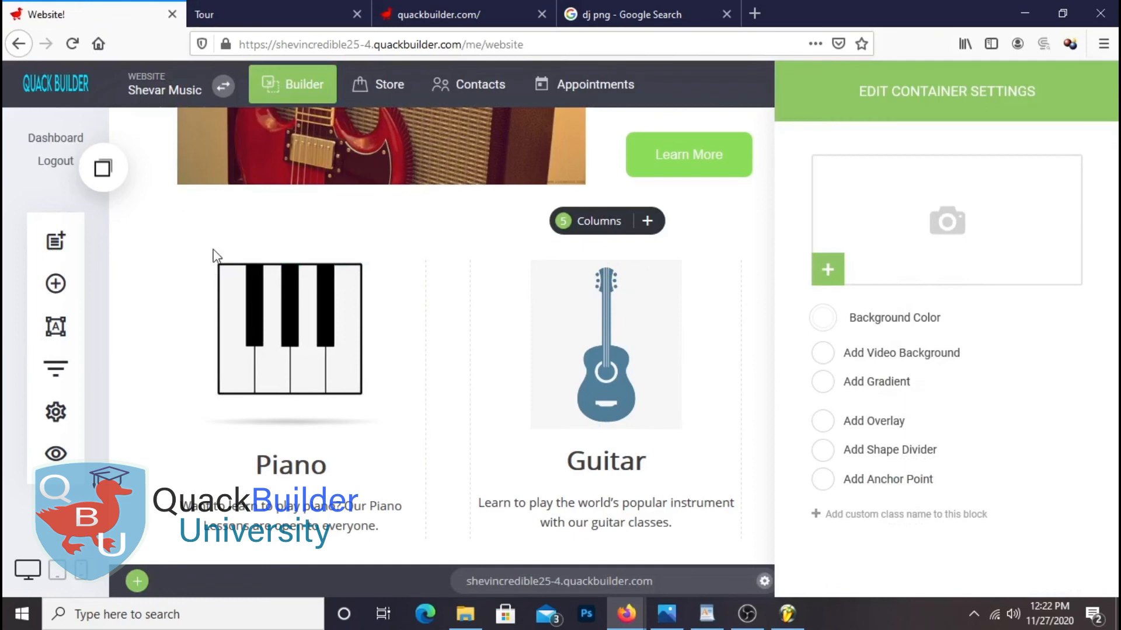
{"action": "left_click", "coordinate": [820, 312]}
{"action": "left_click_drag", "start_coordinate": [851, 264], "coordinate": [792, 223]}
{"action": "left_click", "coordinate": [744, 236]}
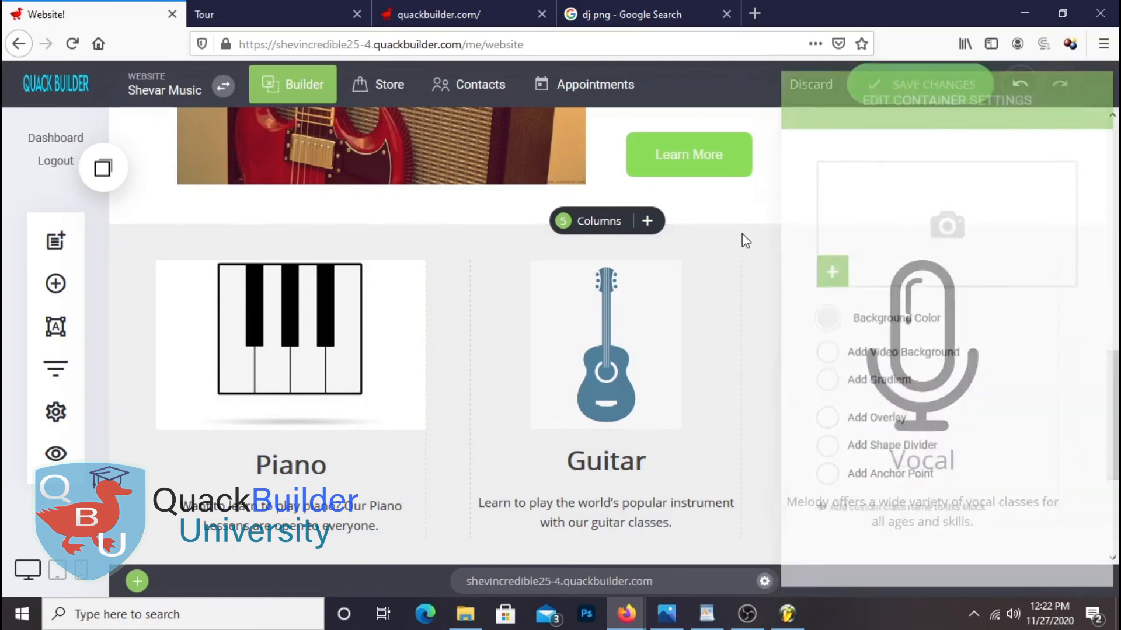
Save the change and add an empty Container block below the guitar photo
{"action": "left_click", "coordinate": [926, 82]}
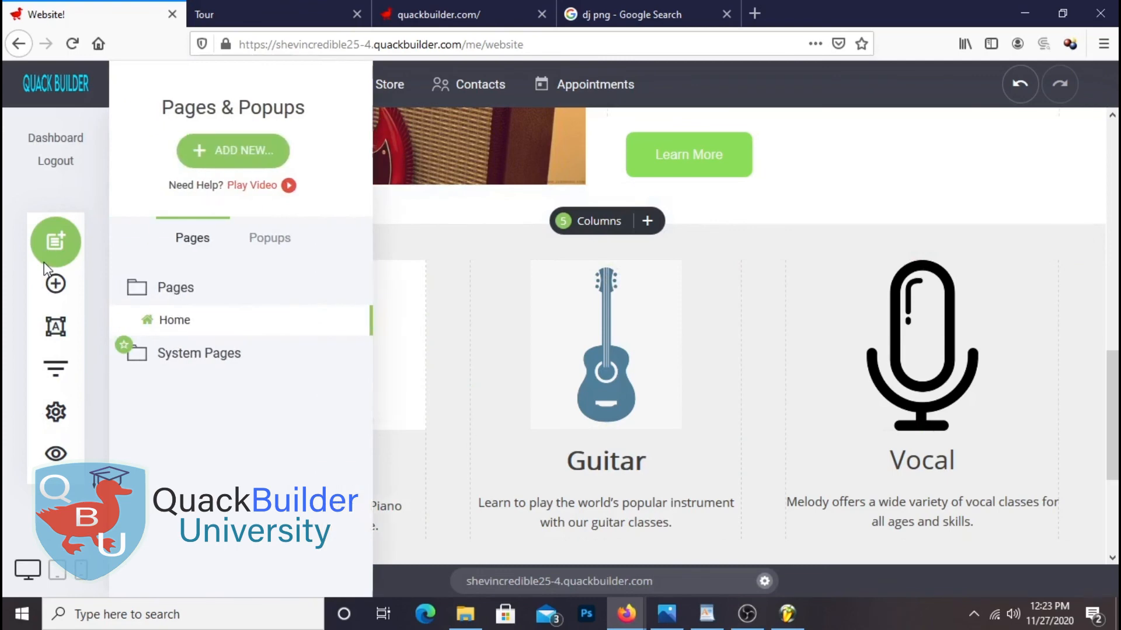
{"action": "left_click", "coordinate": [55, 283]}
{"action": "left_click_drag", "start_coordinate": [288, 295], "coordinate": [716, 230]}
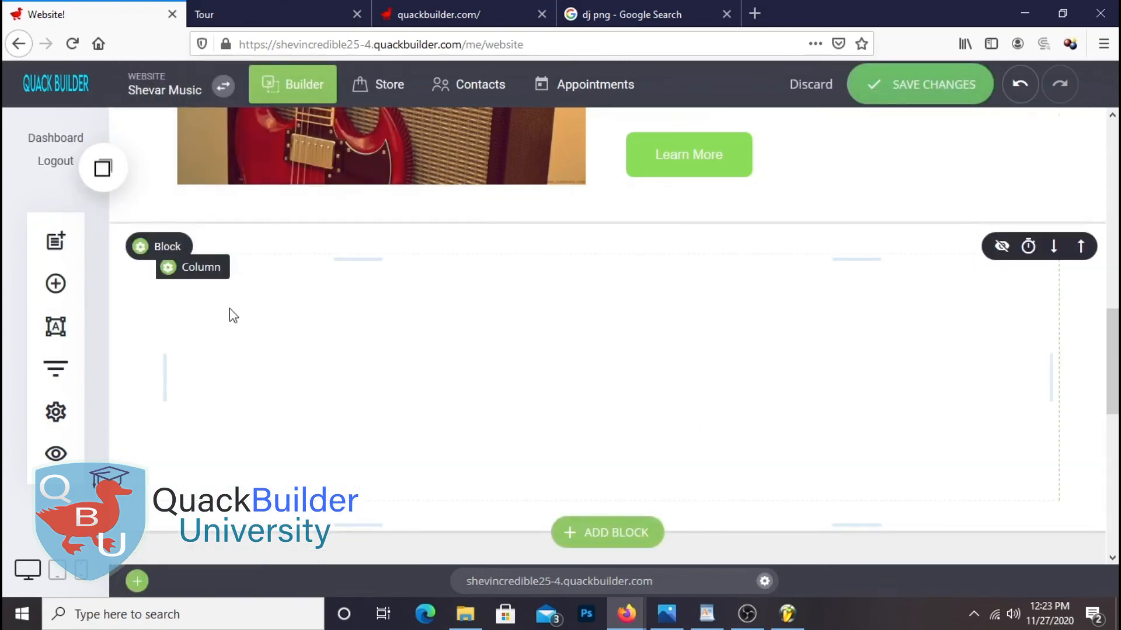
Add a heading reading 'Music Classes' to the new block, centre it, and save
{"action": "left_click", "coordinate": [75, 284]}
{"action": "left_click_drag", "start_coordinate": [182, 196], "coordinate": [835, 298]}
{"action": "double_click", "coordinate": [292, 273]}
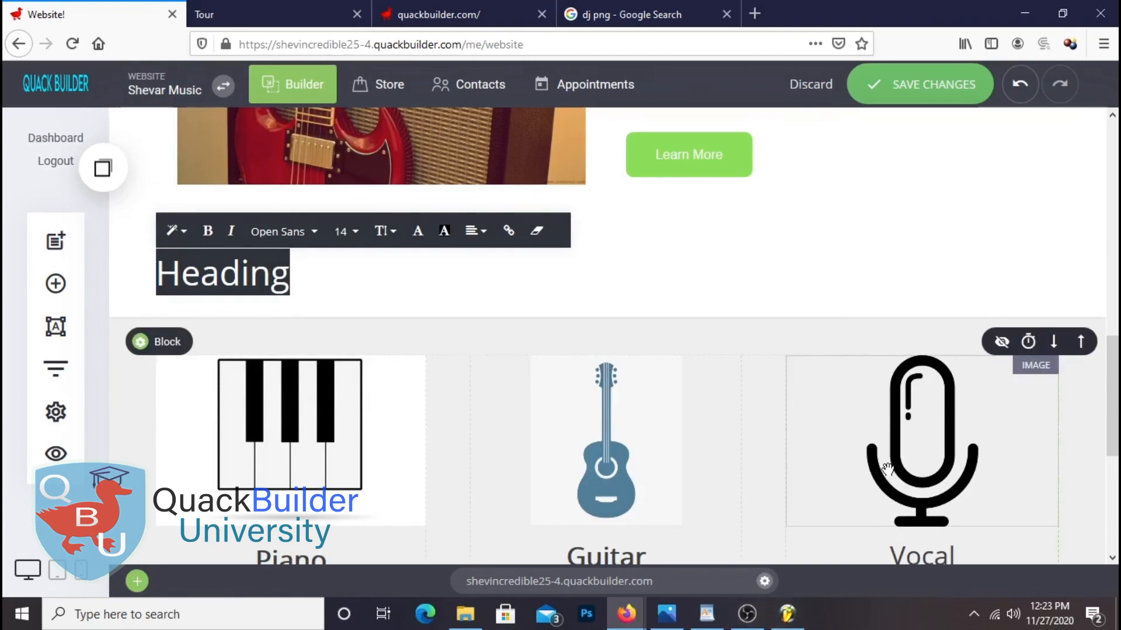
{"action": "type", "text": "M"}
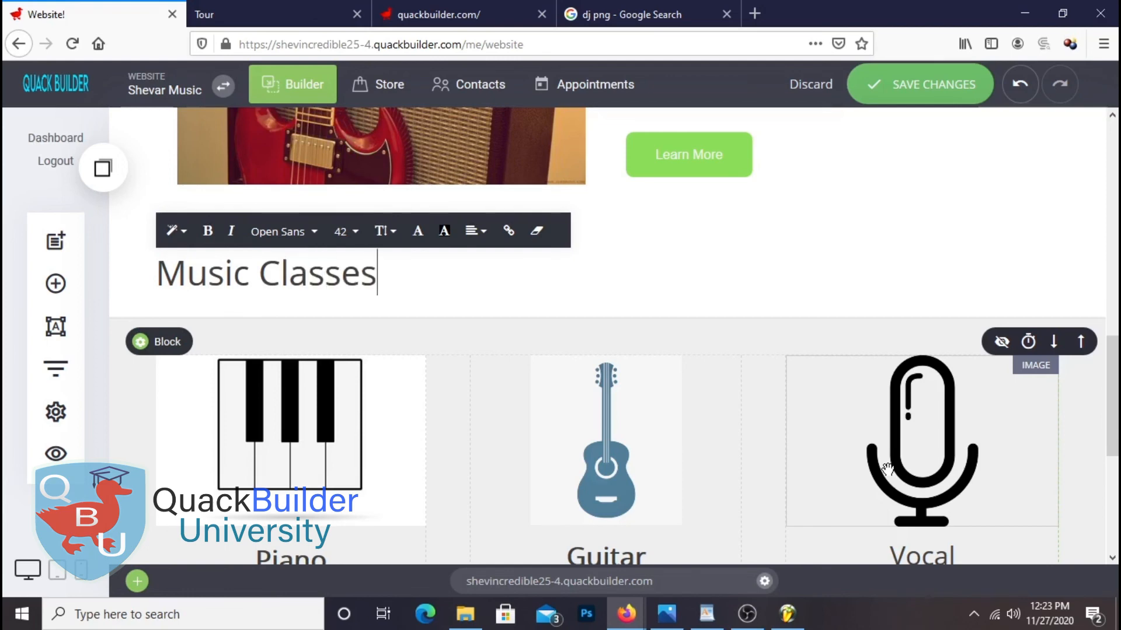
{"action": "type", "text": "usic Classes"}
{"action": "key", "text": "ctrl+a"}
{"action": "left_click", "coordinate": [488, 240]}
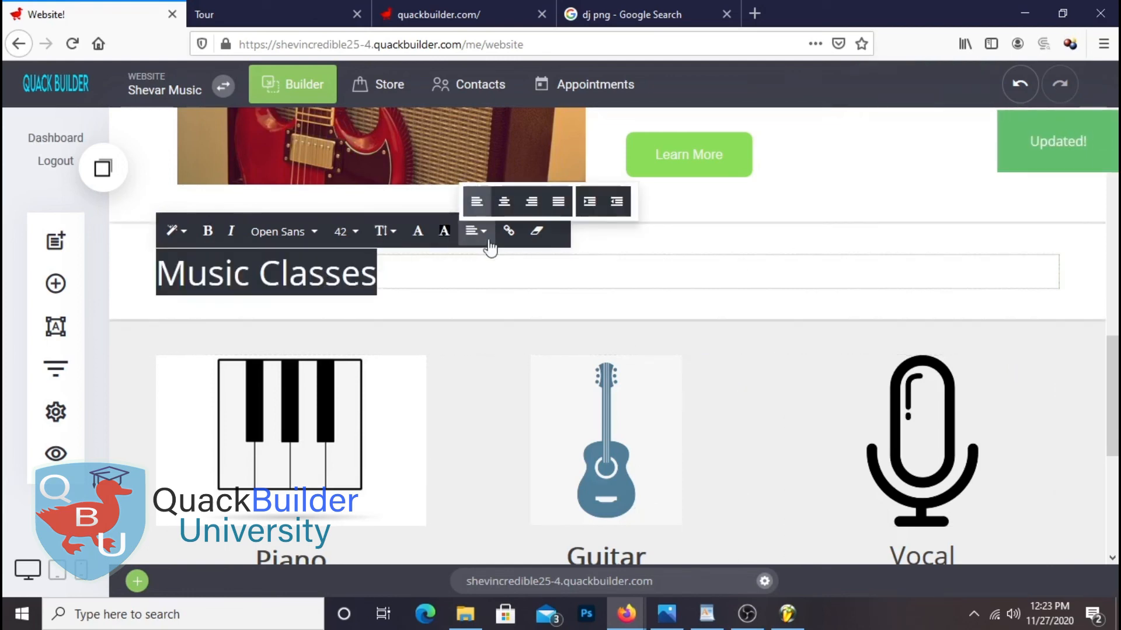
{"action": "left_click", "coordinate": [504, 202]}
{"action": "left_click", "coordinate": [915, 91]}
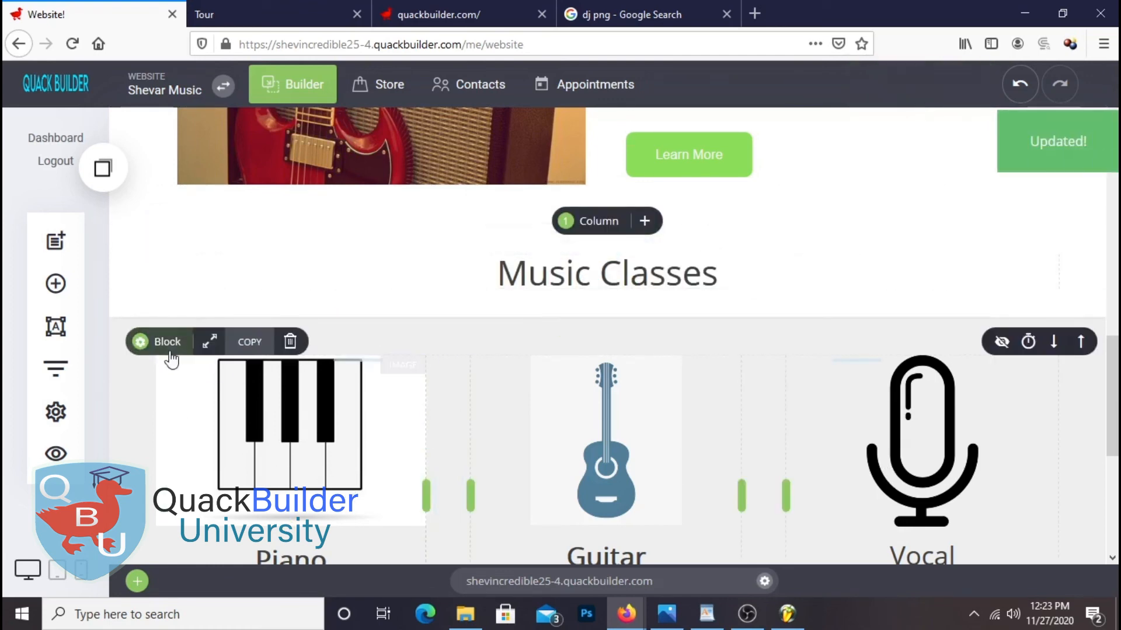
{"action": "left_click", "coordinate": [170, 345]}
Copy the instrument row's EFEFEF background hex code
{"action": "left_click", "coordinate": [819, 326]}
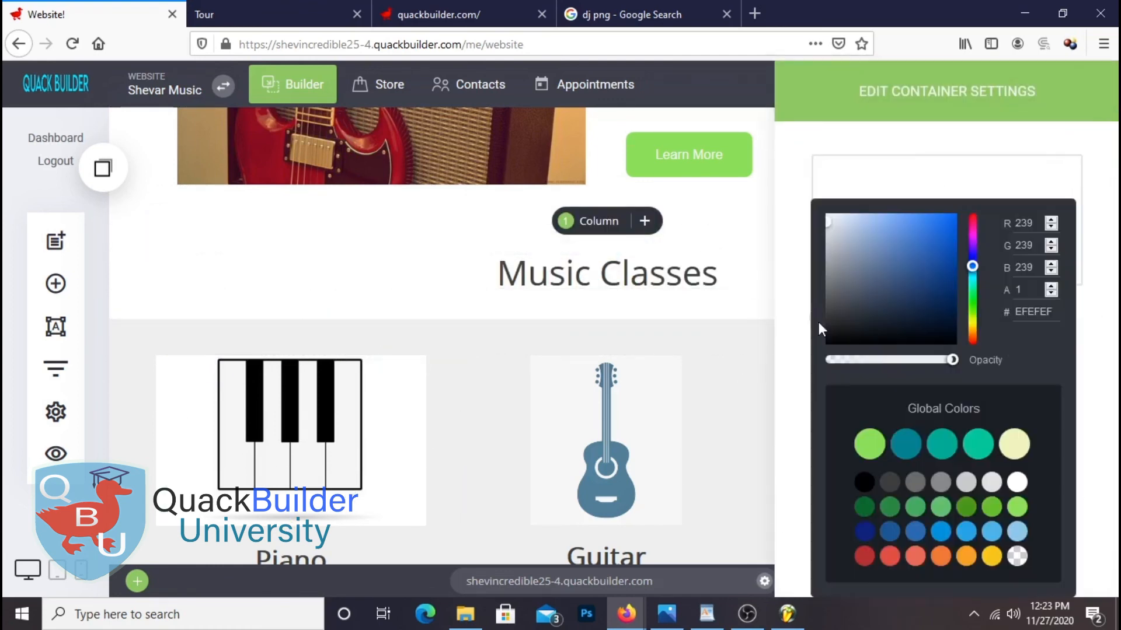
{"action": "double_click", "coordinate": [1040, 311]}
{"action": "right_click", "coordinate": [1040, 311]}
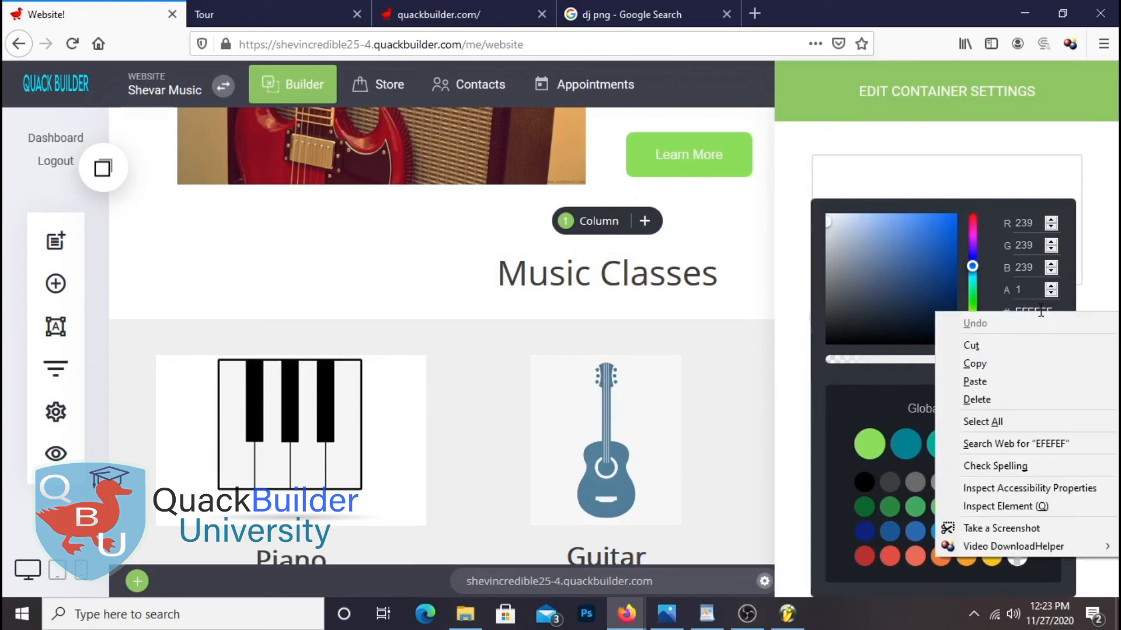
{"action": "left_click", "coordinate": [976, 365]}
{"action": "left_click", "coordinate": [709, 384]}
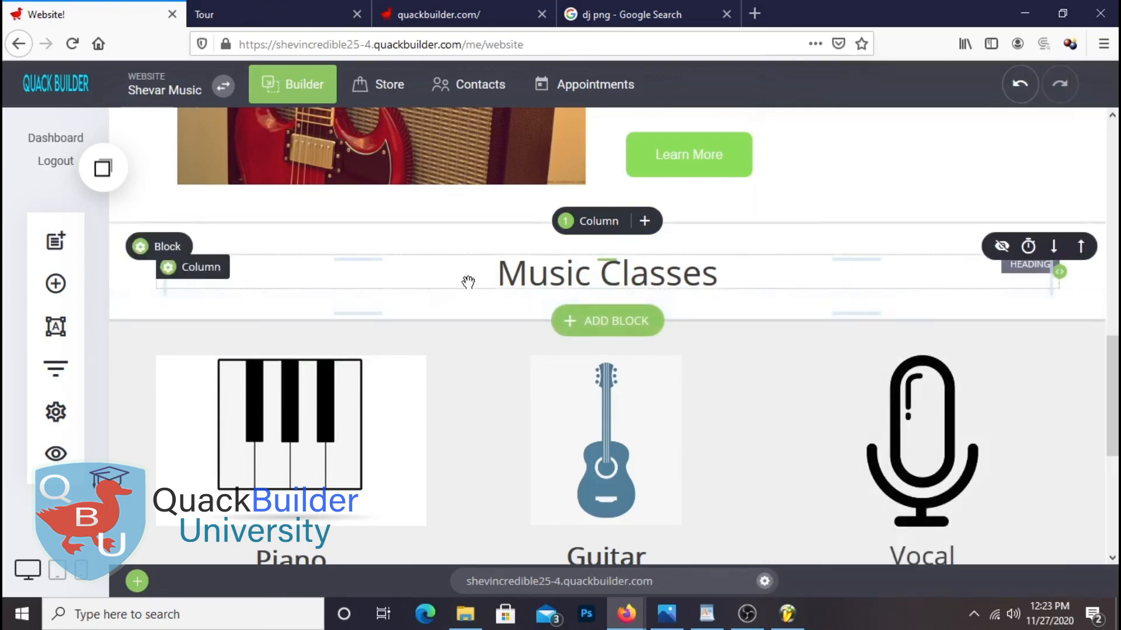
Apply EFEFEF as the Music Classes block background, set top padding to 43px, and save
{"action": "left_click", "coordinate": [141, 247]}
{"action": "left_click", "coordinate": [823, 318]}
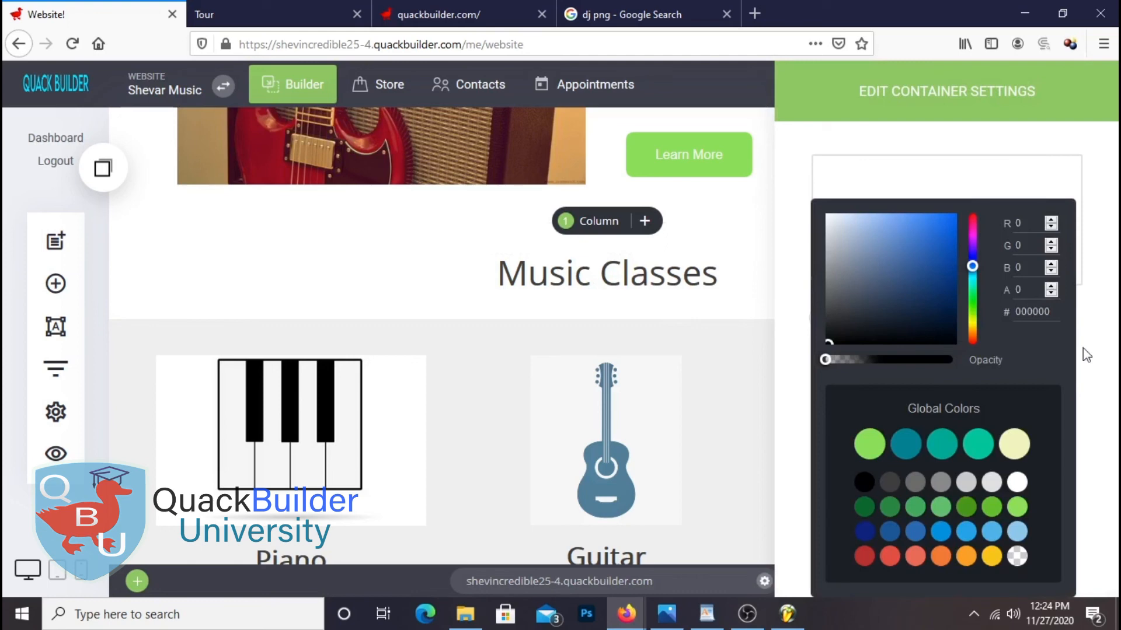
{"action": "double_click", "coordinate": [1032, 311]}
{"action": "right_click", "coordinate": [1032, 311]}
{"action": "left_click", "coordinate": [1015, 377]}
{"action": "left_click", "coordinate": [723, 345]}
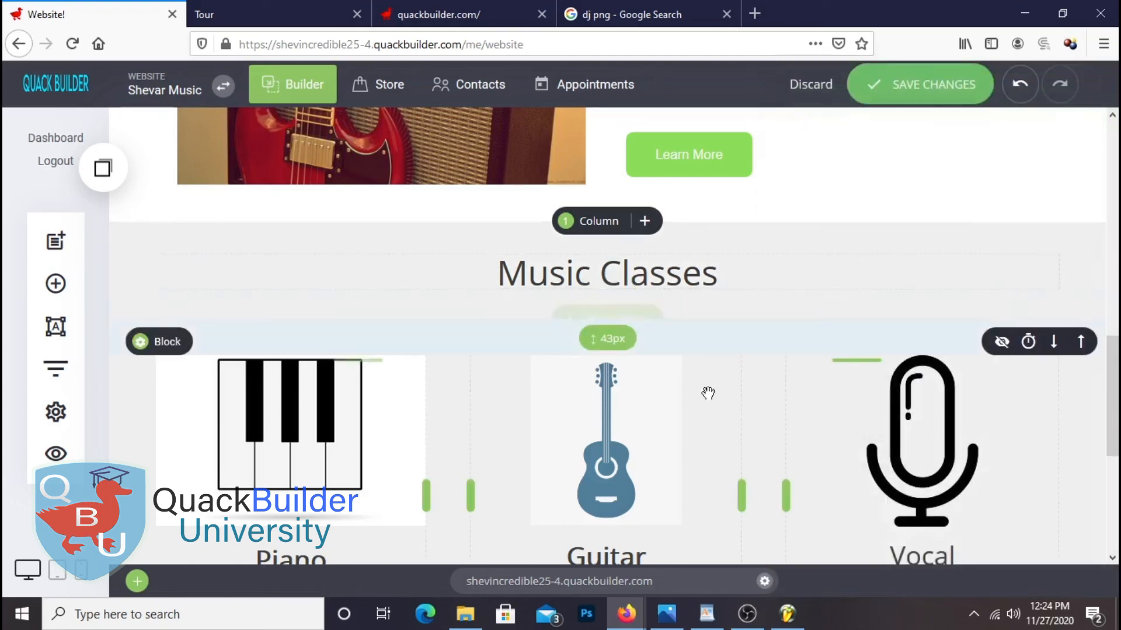
{"action": "left_click_drag", "start_coordinate": [722, 225], "coordinate": [700, 220]}
{"action": "left_click", "coordinate": [945, 101]}
{"action": "left_click", "coordinate": [53, 452]}
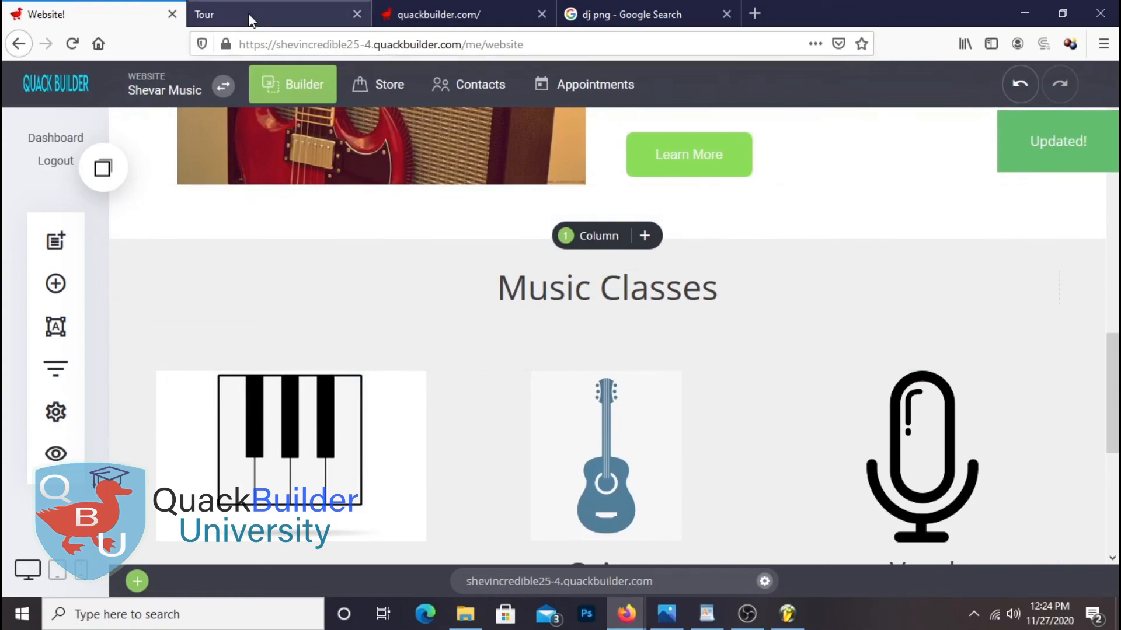
Reload the live preview and check that Music Classes, Piano, Guitar and Vocal share one grey background
{"action": "left_click", "coordinate": [250, 20]}
{"action": "left_click", "coordinate": [72, 45]}
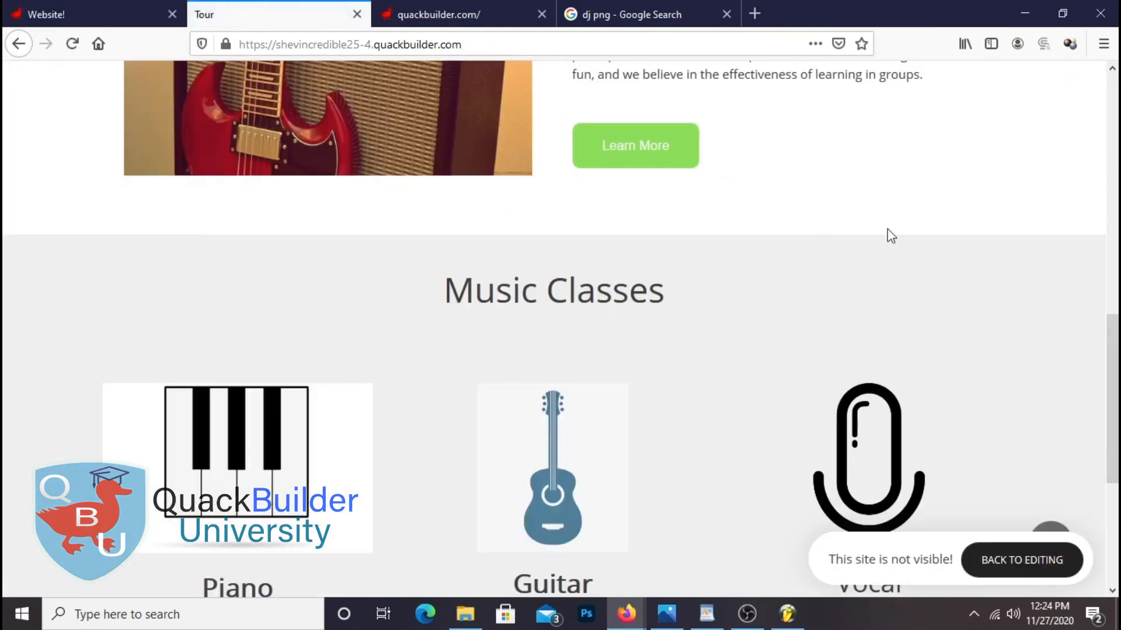
{"action": "scroll", "coordinate": [889, 257], "scroll_direction": "down", "scroll_amount": 8}
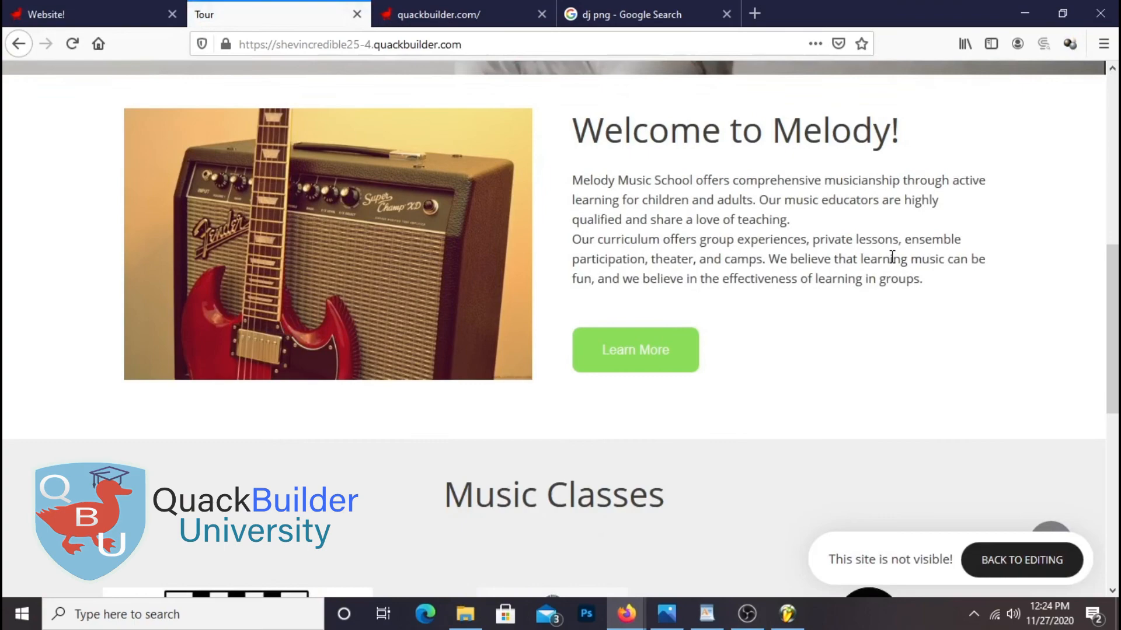
{"action": "scroll", "coordinate": [969, 331], "scroll_direction": "down", "scroll_amount": 4}
{"action": "scroll", "coordinate": [961, 356], "scroll_direction": "down", "scroll_amount": 3}
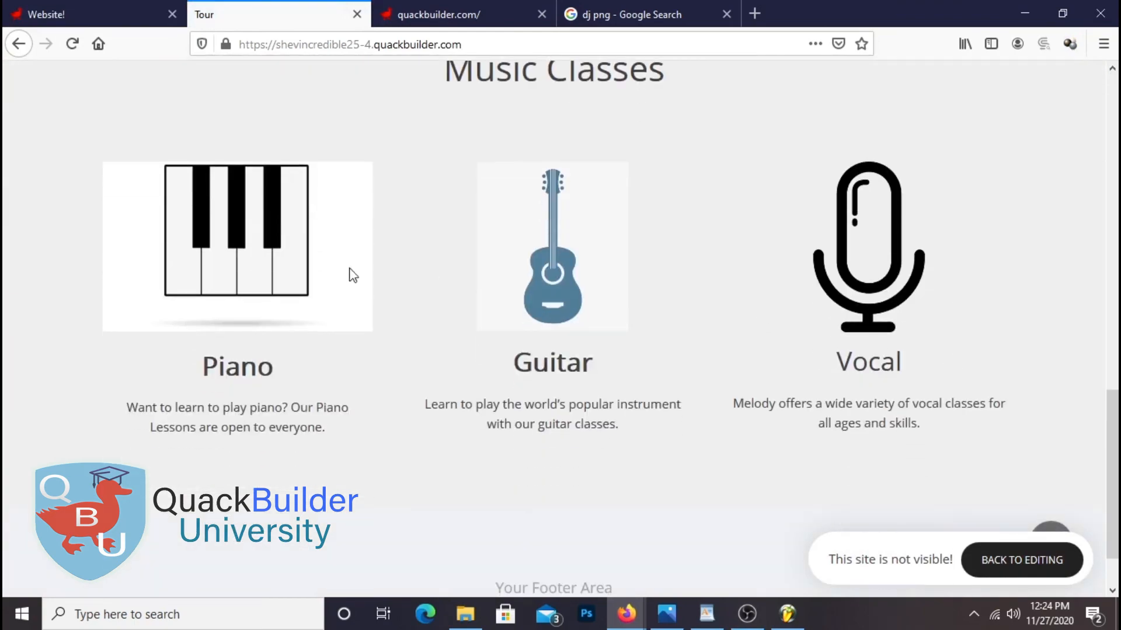
{"action": "scroll", "coordinate": [443, 402], "scroll_direction": "up", "scroll_amount": 4}
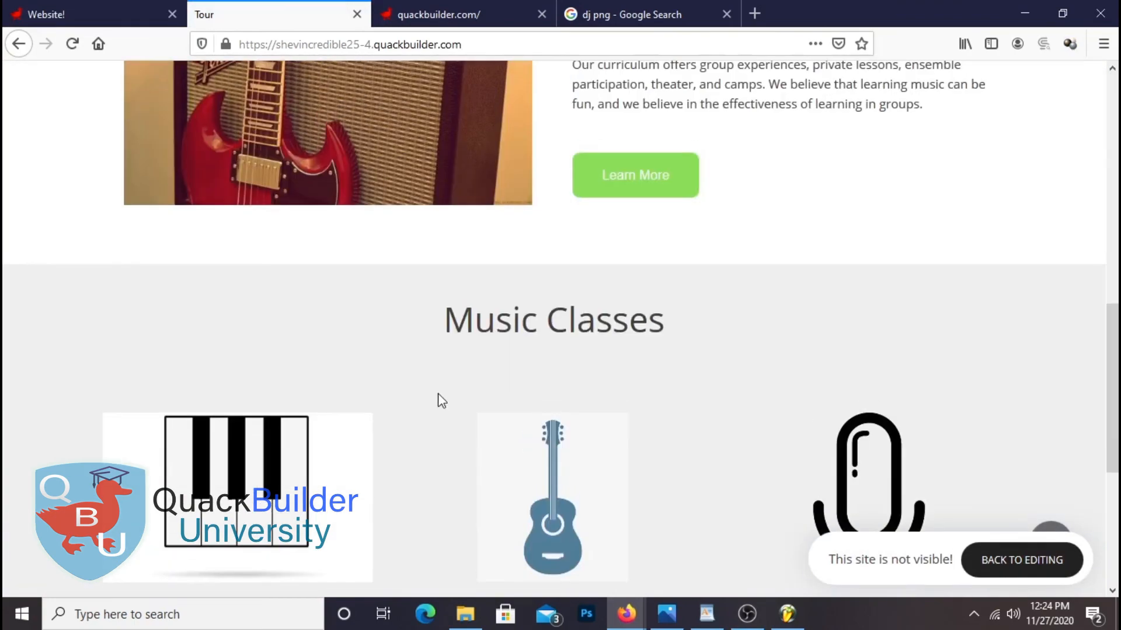
{"action": "scroll", "coordinate": [438, 399], "scroll_direction": "up", "scroll_amount": 2}
{"action": "scroll", "coordinate": [435, 396], "scroll_direction": "down", "scroll_amount": 5}
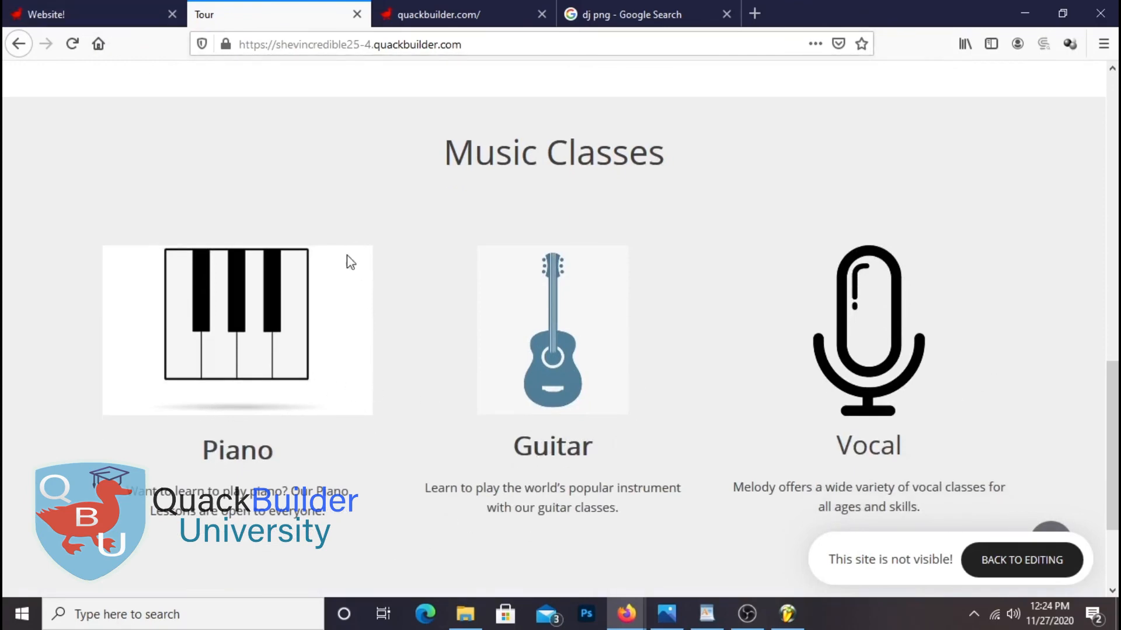
{"action": "scroll", "coordinate": [346, 254], "scroll_direction": "down", "scroll_amount": 3}
{"action": "scroll", "coordinate": [240, 213], "scroll_direction": "up", "scroll_amount": 1}
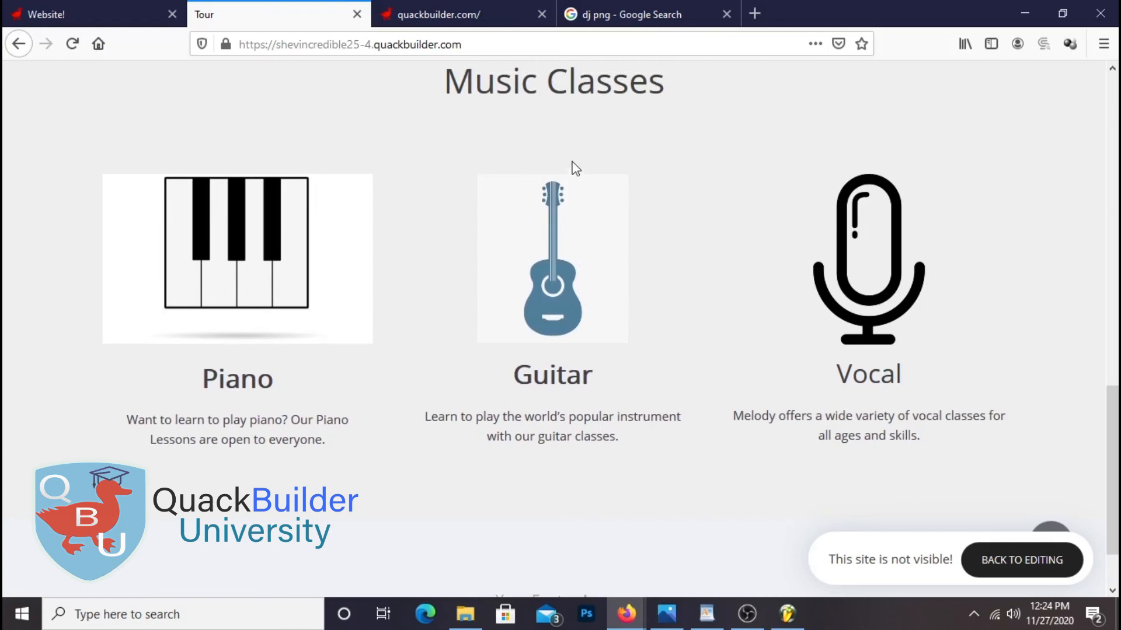
{"action": "scroll", "coordinate": [1030, 314], "scroll_direction": "down", "scroll_amount": 1}
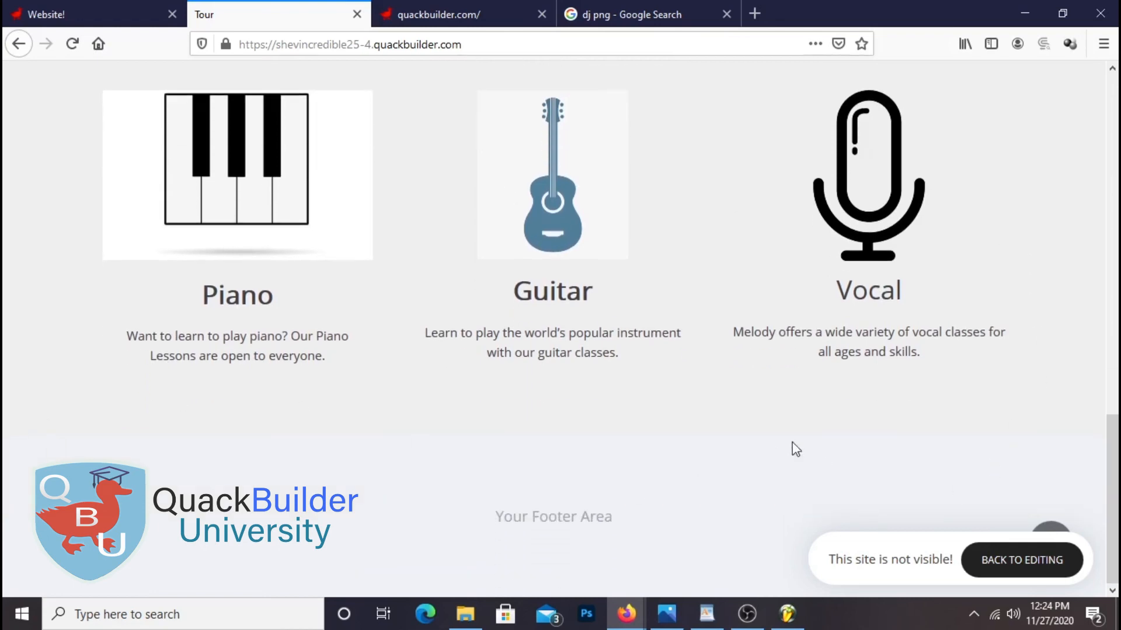
{"action": "scroll", "coordinate": [937, 464], "scroll_direction": "up", "scroll_amount": 5}
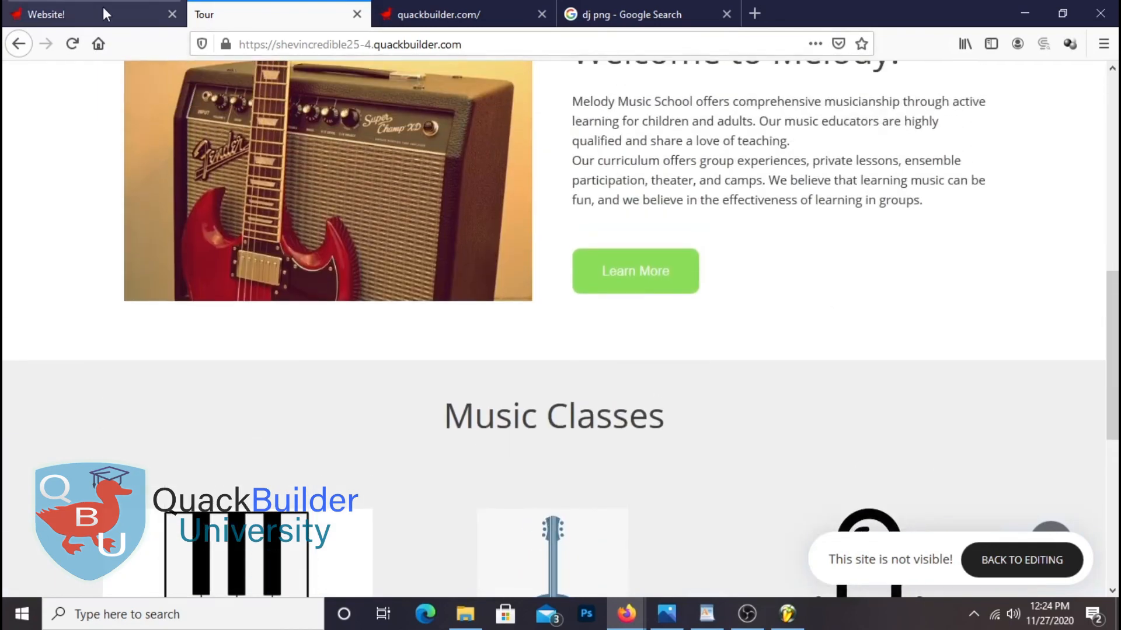
{"action": "left_click", "coordinate": [114, 14]}
Duplicate the Piano, Guitar and Vocal row and place the copy below the original
{"action": "scroll", "coordinate": [767, 264], "scroll_direction": "down", "scroll_amount": 3}
{"action": "scroll", "coordinate": [768, 268], "scroll_direction": "up", "scroll_amount": 1}
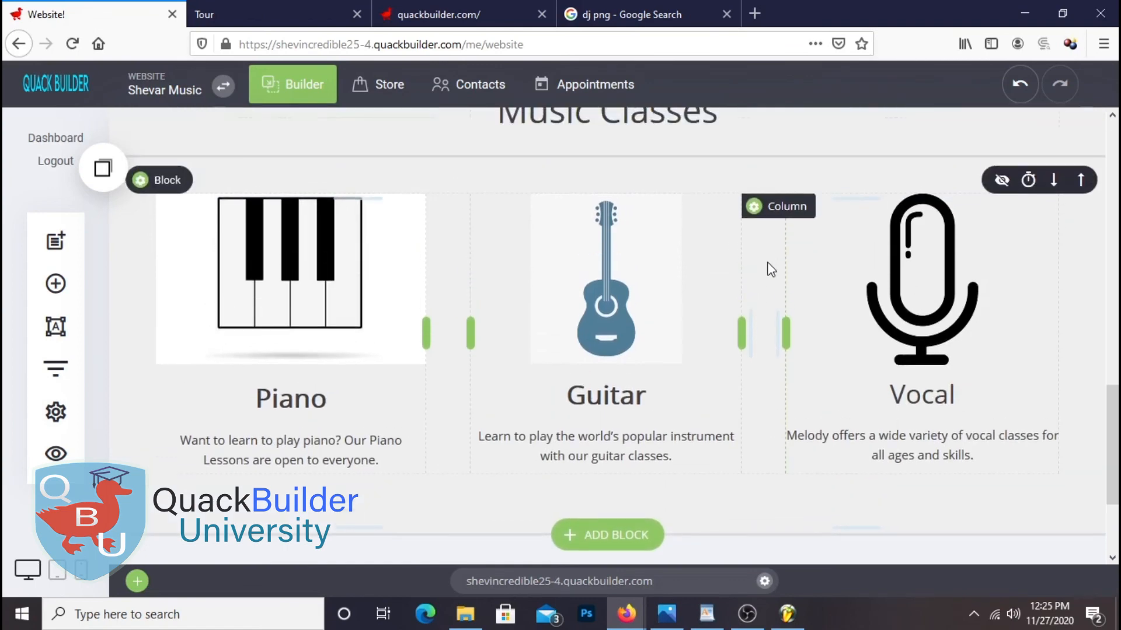
{"action": "scroll", "coordinate": [677, 295], "scroll_direction": "down", "scroll_amount": 1}
{"action": "scroll", "coordinate": [662, 298], "scroll_direction": "up", "scroll_amount": 1}
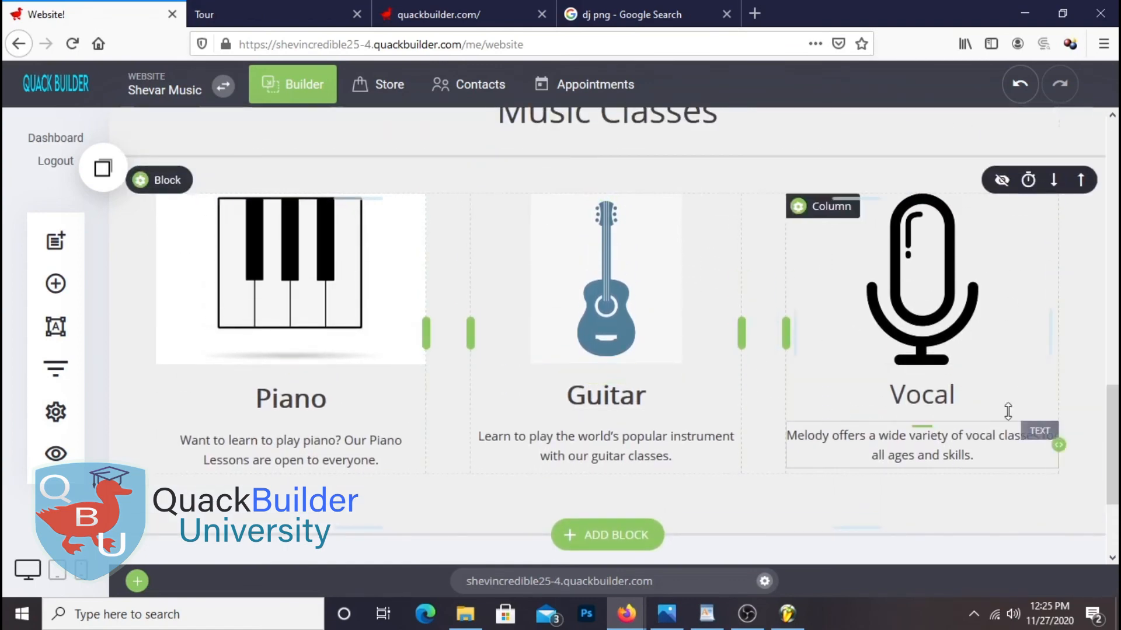
{"action": "mouse_move", "coordinate": [153, 181]}
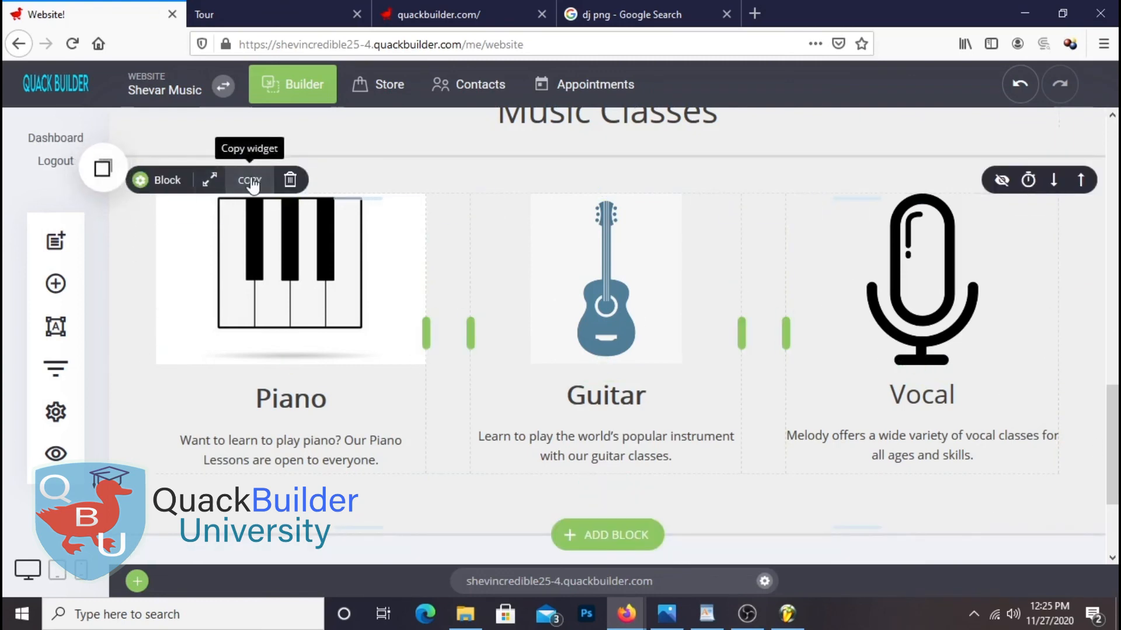
{"action": "left_click", "coordinate": [251, 182]}
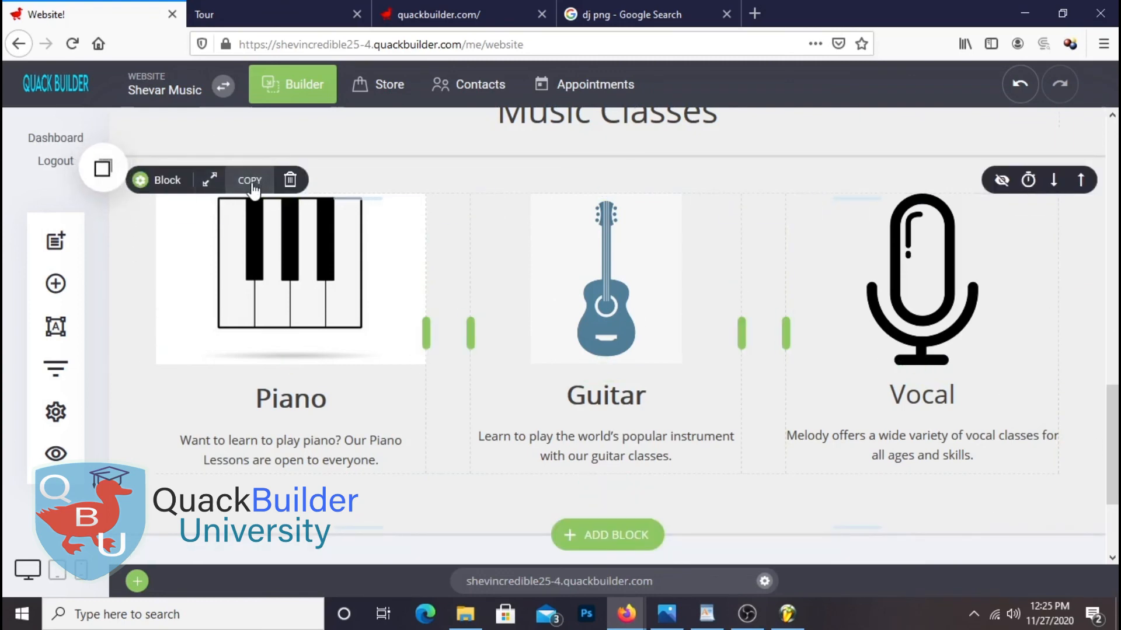
{"action": "left_click", "coordinate": [103, 169]}
{"action": "left_click_drag", "start_coordinate": [148, 311], "coordinate": [555, 454]}
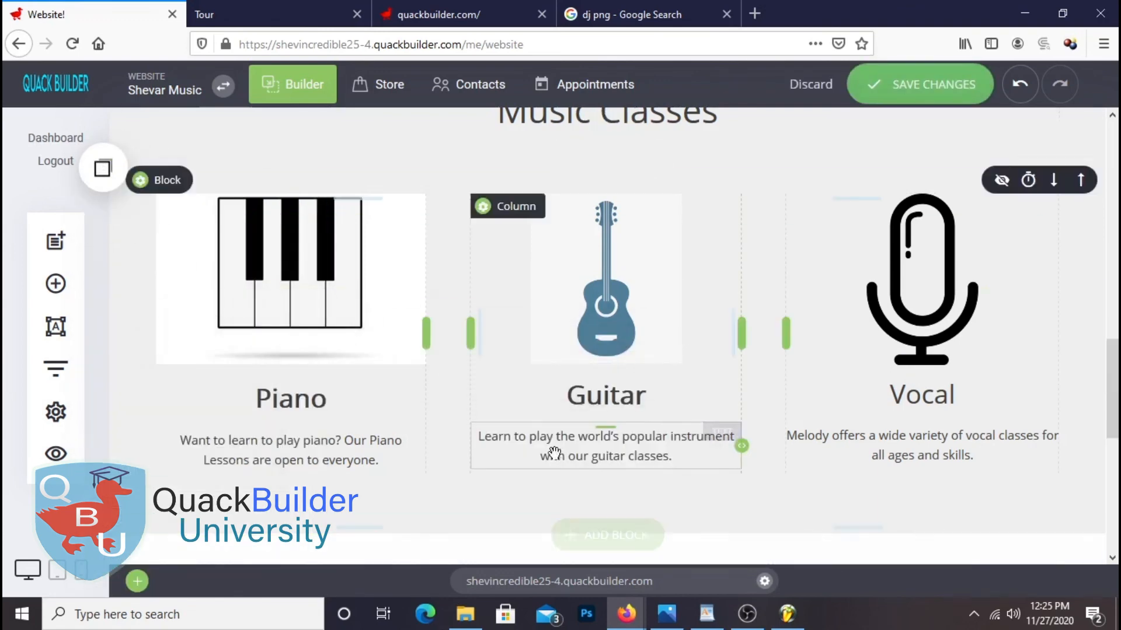
Reduce the spacing below the upper instrument row to 32px and save the page
{"action": "scroll", "coordinate": [851, 310], "scroll_direction": "down", "scroll_amount": 4}
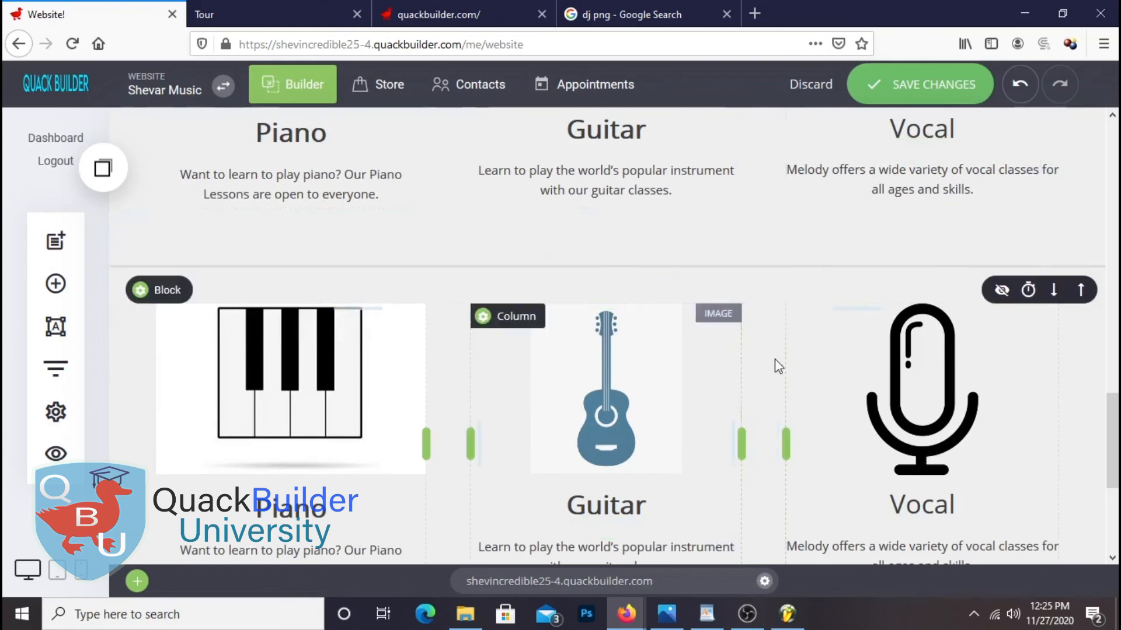
{"action": "scroll", "coordinate": [765, 338], "scroll_direction": "up", "scroll_amount": 2}
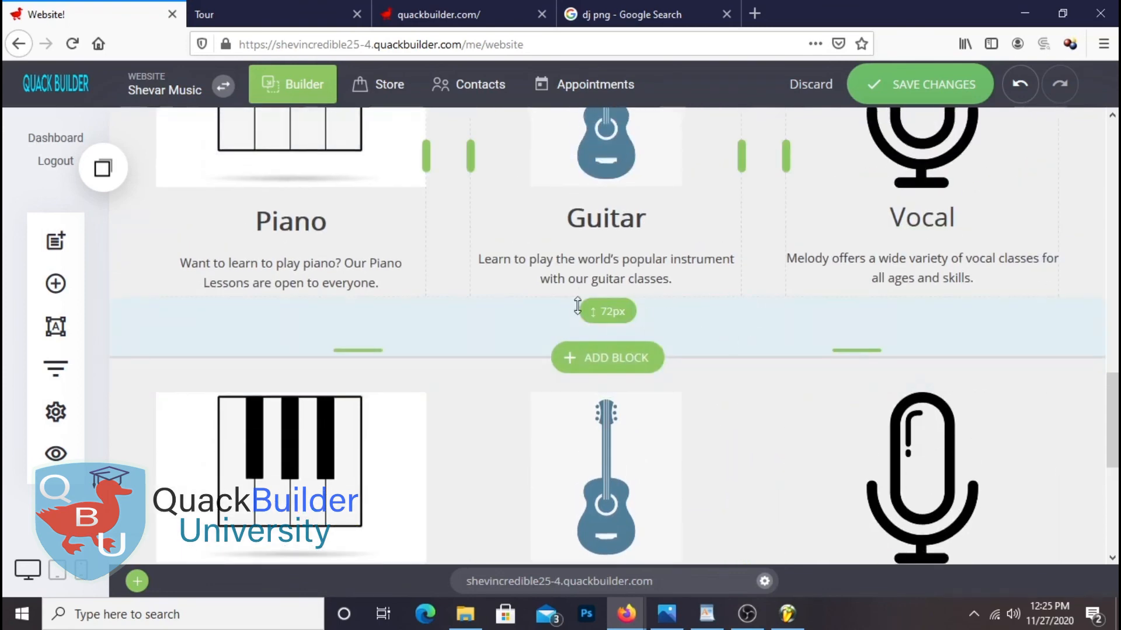
{"action": "left_click_drag", "start_coordinate": [513, 326], "coordinate": [515, 298]}
{"action": "scroll", "coordinate": [1044, 441], "scroll_direction": "down", "scroll_amount": 2}
{"action": "scroll", "coordinate": [491, 363], "scroll_direction": "up", "scroll_amount": 1}
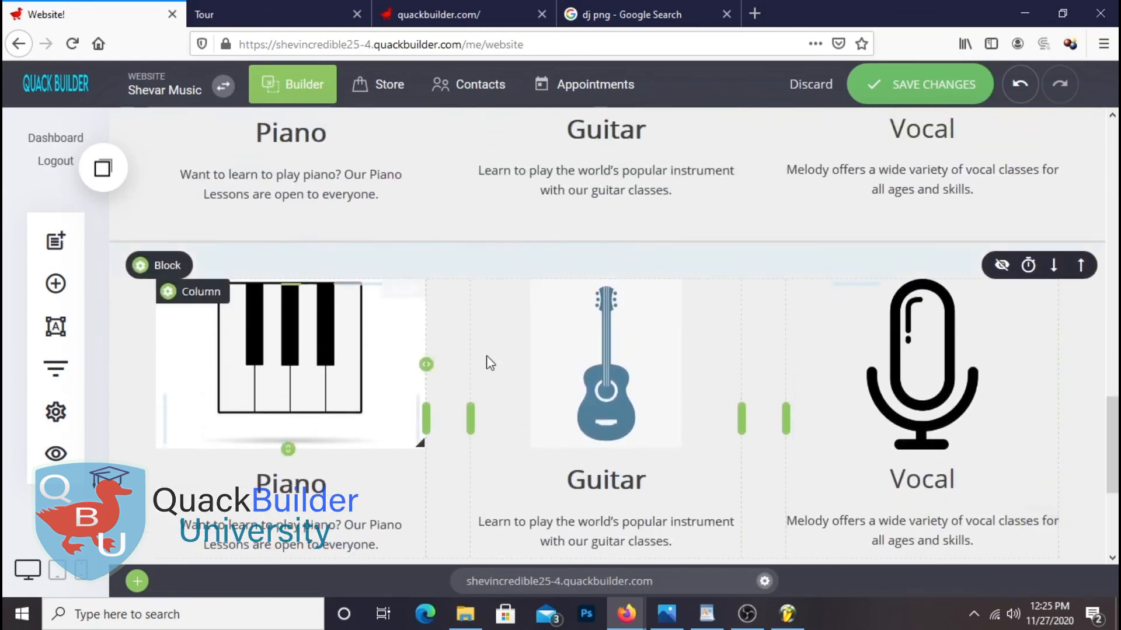
{"action": "scroll", "coordinate": [525, 325], "scroll_direction": "up", "scroll_amount": 2}
{"action": "left_click_drag", "start_coordinate": [526, 325], "coordinate": [524, 315]}
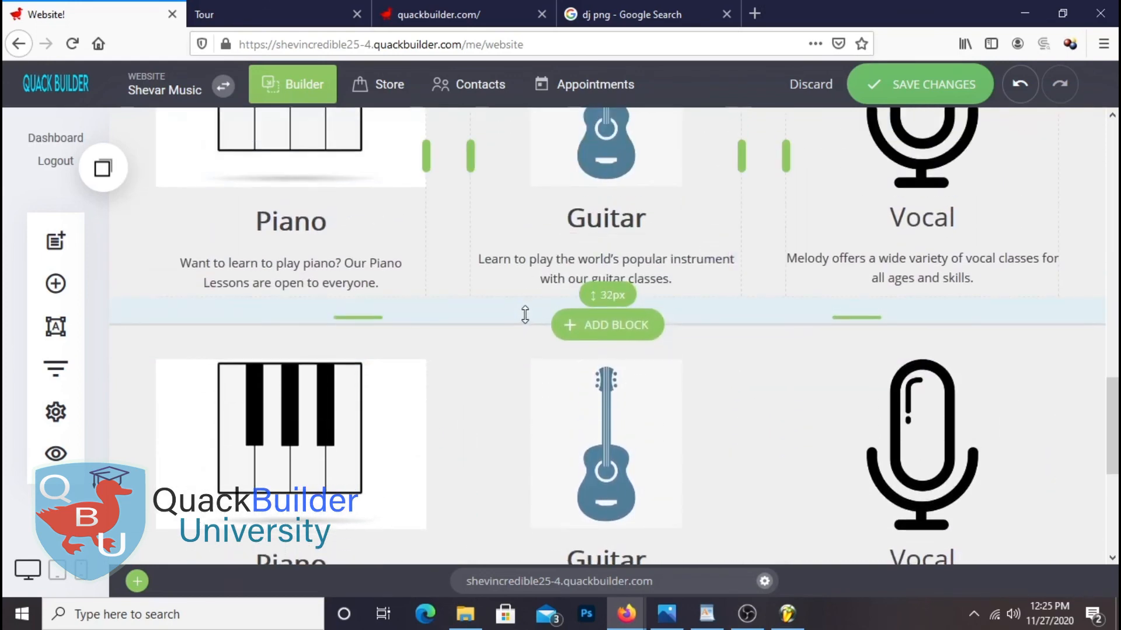
{"action": "left_click", "coordinate": [927, 86]}
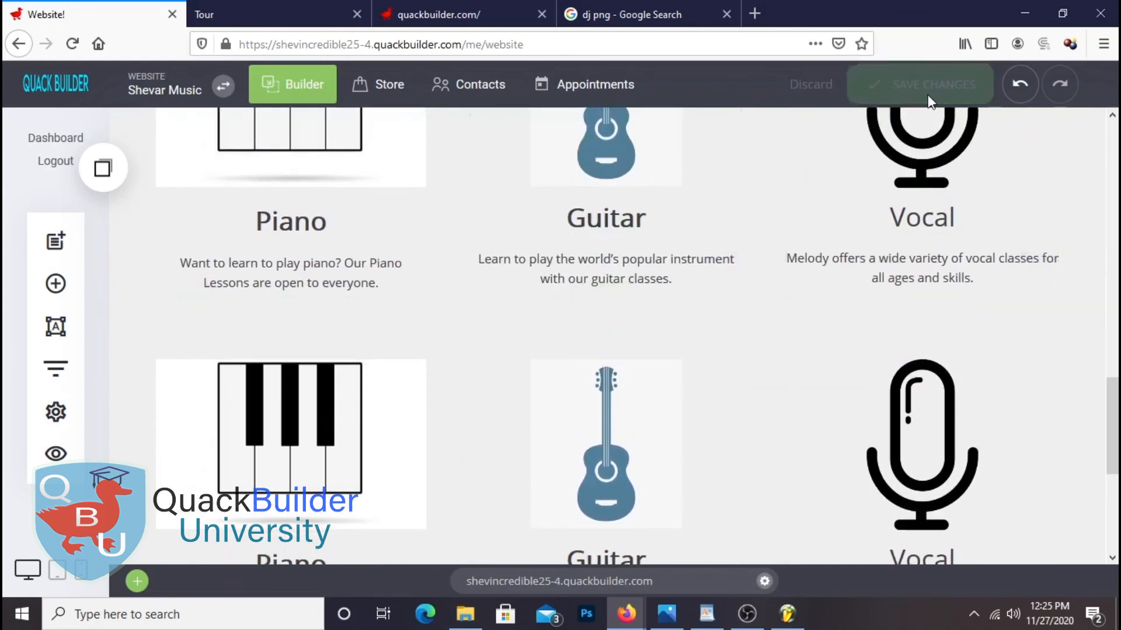
{"action": "left_click", "coordinate": [251, 13]}
{"action": "scroll", "coordinate": [998, 253], "scroll_direction": "down", "scroll_amount": 5}
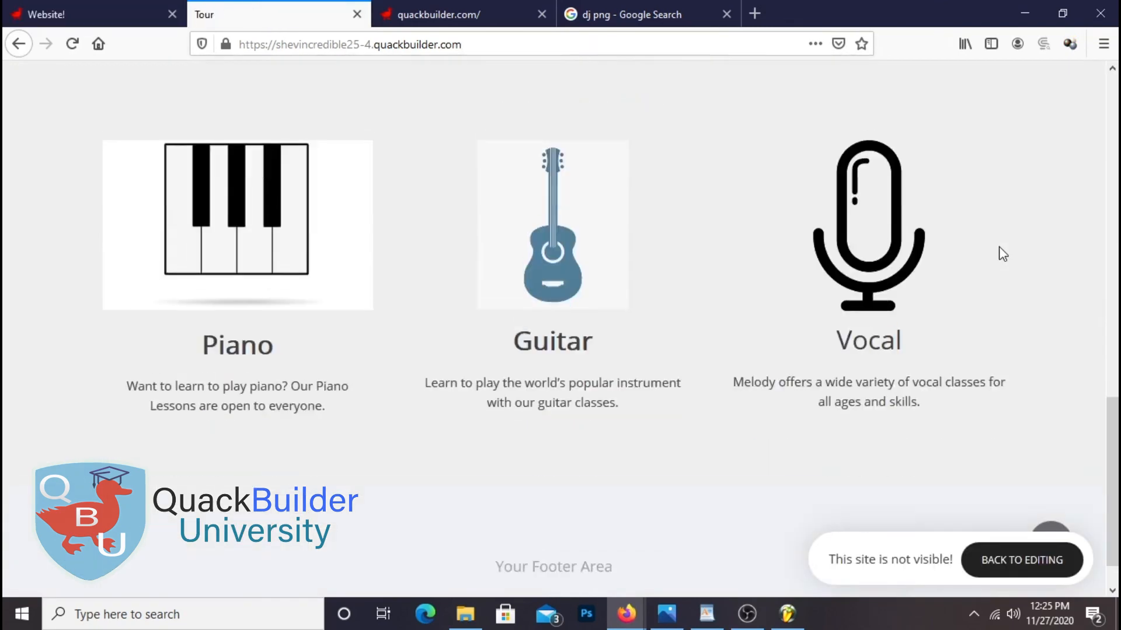
{"action": "scroll", "coordinate": [852, 165], "scroll_direction": "up", "scroll_amount": 2}
{"action": "right_click", "coordinate": [853, 165]}
{"action": "left_click", "coordinate": [967, 175]}
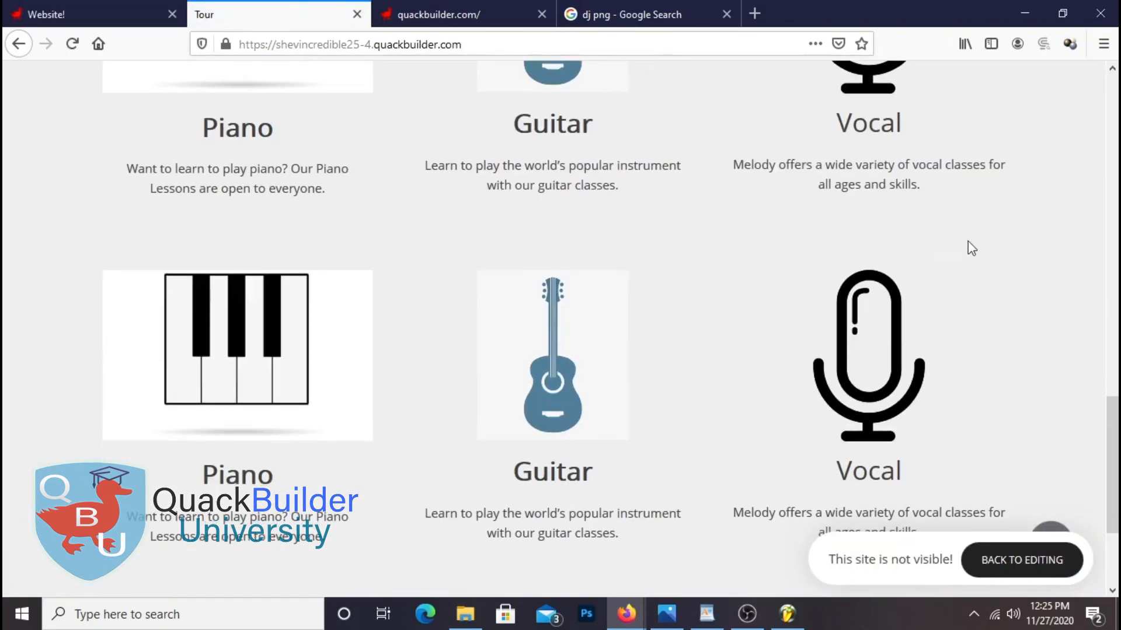
{"action": "scroll", "coordinate": [862, 440], "scroll_direction": "up", "scroll_amount": 3}
{"action": "scroll", "coordinate": [649, 435], "scroll_direction": "down", "scroll_amount": 3}
{"action": "scroll", "coordinate": [1015, 274], "scroll_direction": "up", "scroll_amount": 3}
{"action": "scroll", "coordinate": [1014, 282], "scroll_direction": "down", "scroll_amount": 3}
{"action": "scroll", "coordinate": [543, 403], "scroll_direction": "up", "scroll_amount": 1}
{"action": "left_click", "coordinate": [71, 15]}
{"action": "scroll", "coordinate": [364, 373], "scroll_direction": "down", "scroll_amount": 2}
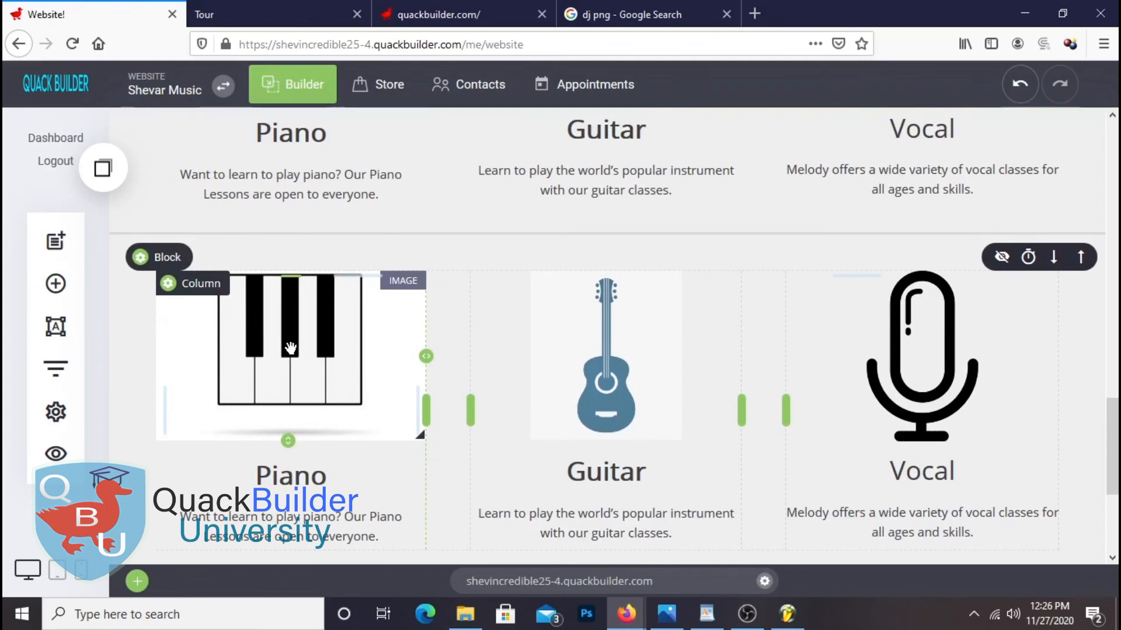
Replace the lower piano image with the trumpet image, with Stretch turned off
{"action": "left_click", "coordinate": [290, 348]}
{"action": "left_click", "coordinate": [958, 248]}
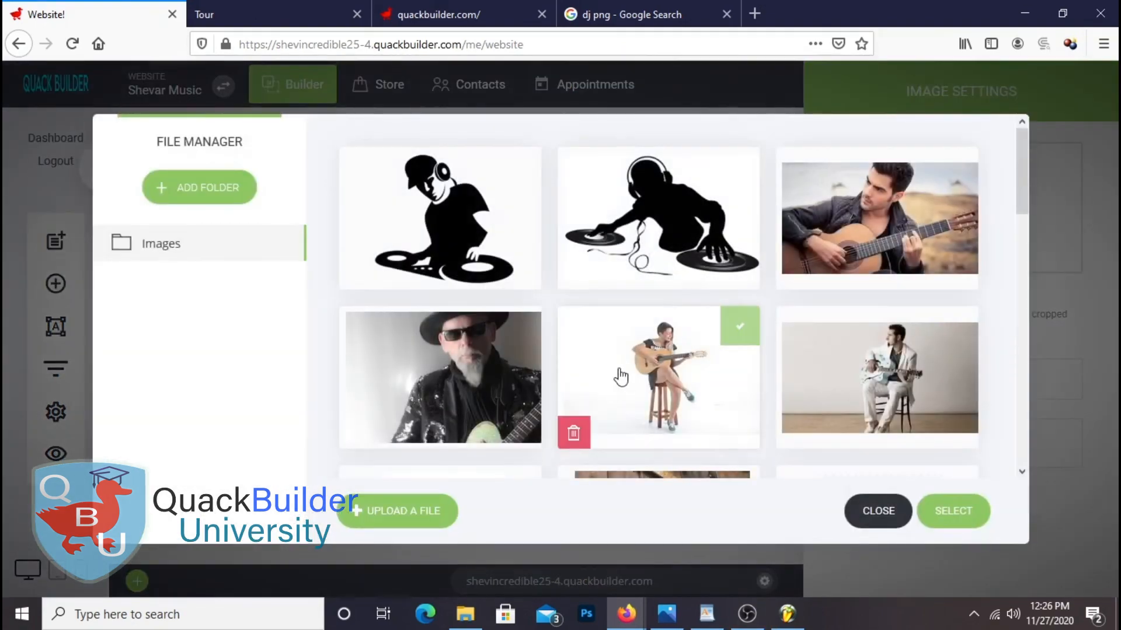
{"action": "scroll", "coordinate": [620, 377], "scroll_direction": "down", "scroll_amount": 5}
{"action": "left_click", "coordinate": [676, 378]}
{"action": "scroll", "coordinate": [676, 378], "scroll_direction": "down", "scroll_amount": 3}
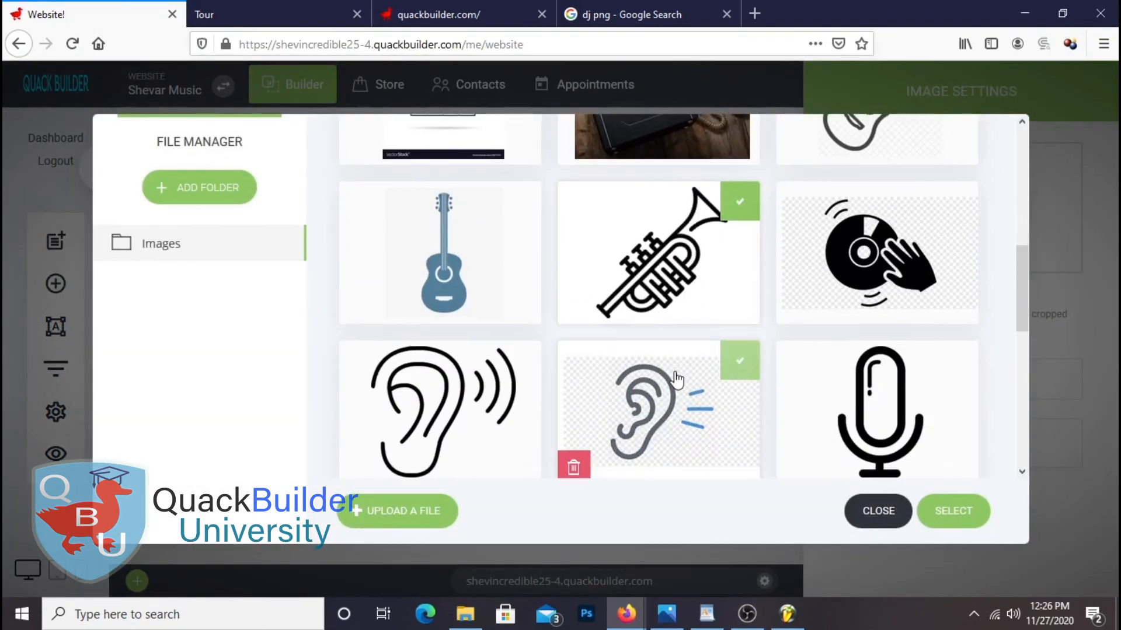
{"action": "left_click", "coordinate": [953, 512]}
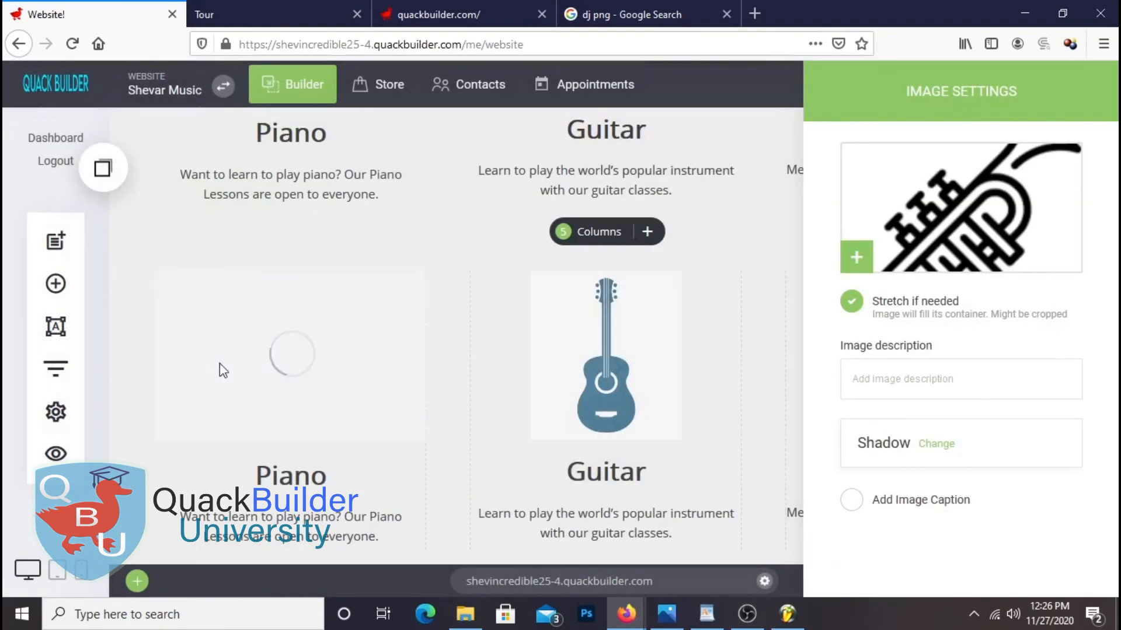
{"action": "left_click", "coordinate": [853, 311]}
{"action": "left_click", "coordinate": [505, 366]}
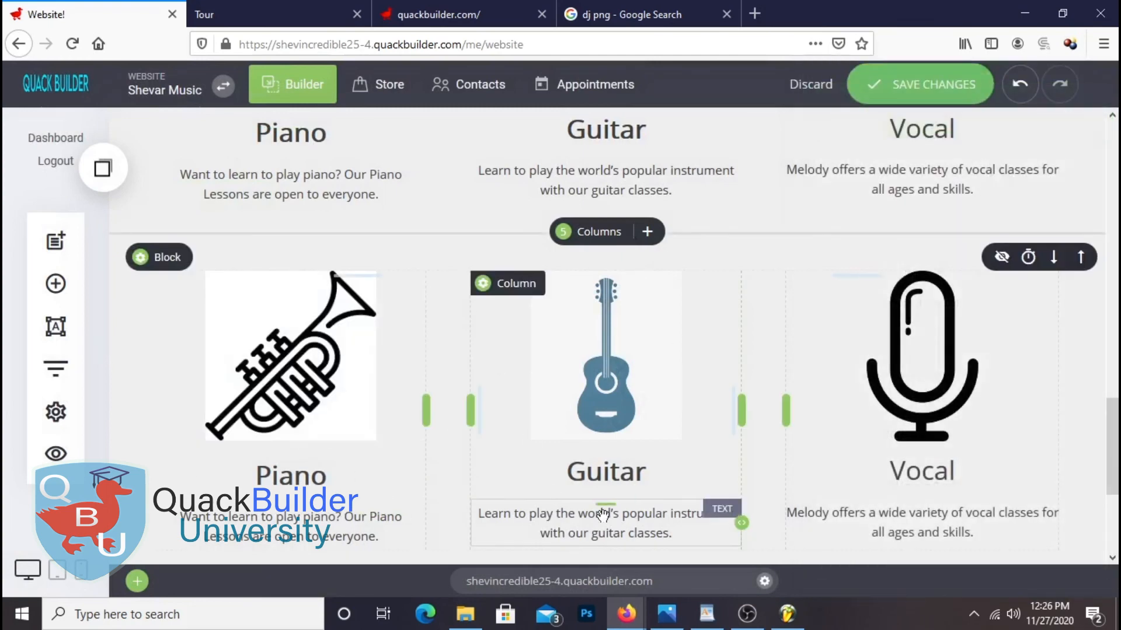
Replace the guitar image with the DJ silhouette image
{"action": "left_click", "coordinate": [641, 371]}
{"action": "left_click", "coordinate": [923, 270]}
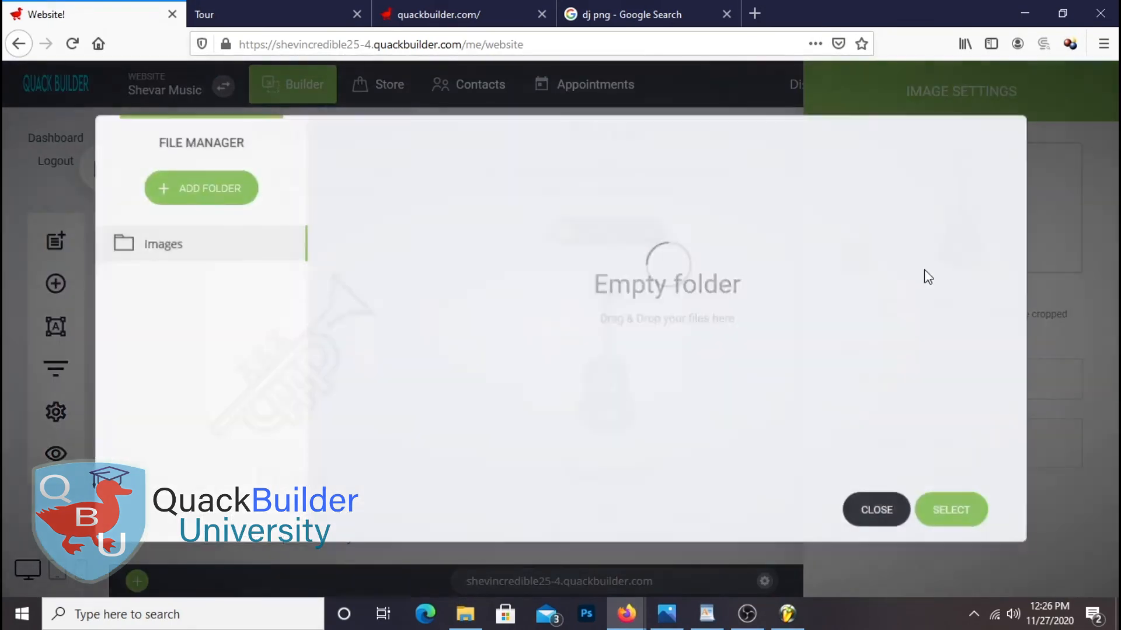
{"action": "left_click", "coordinate": [582, 253]}
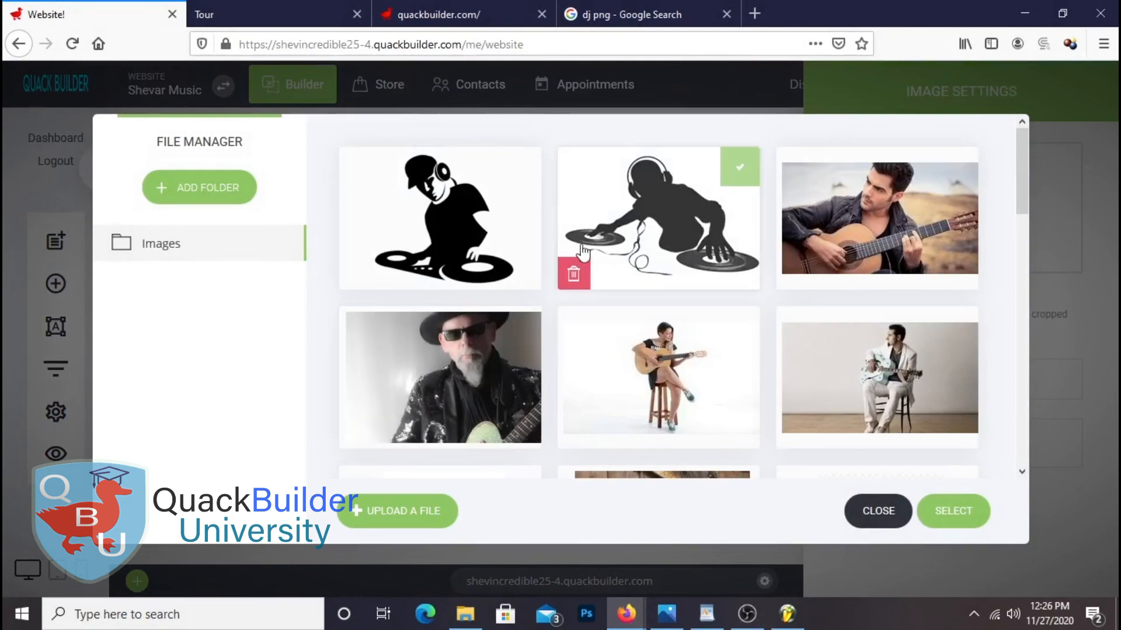
{"action": "left_click", "coordinate": [957, 513]}
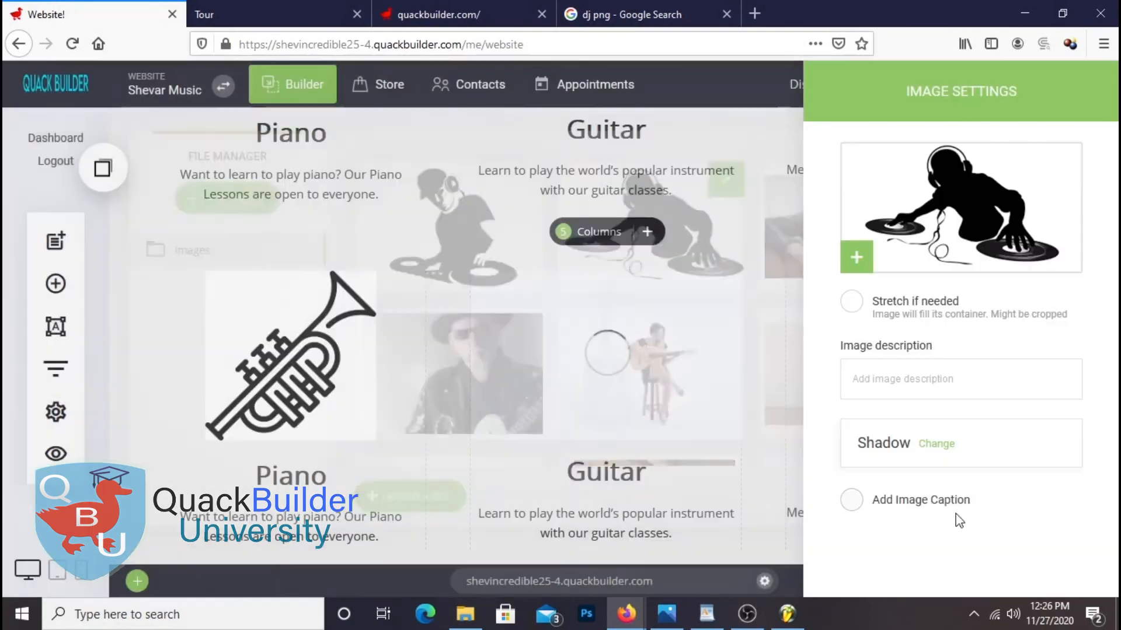
{"action": "left_click", "coordinate": [712, 352]}
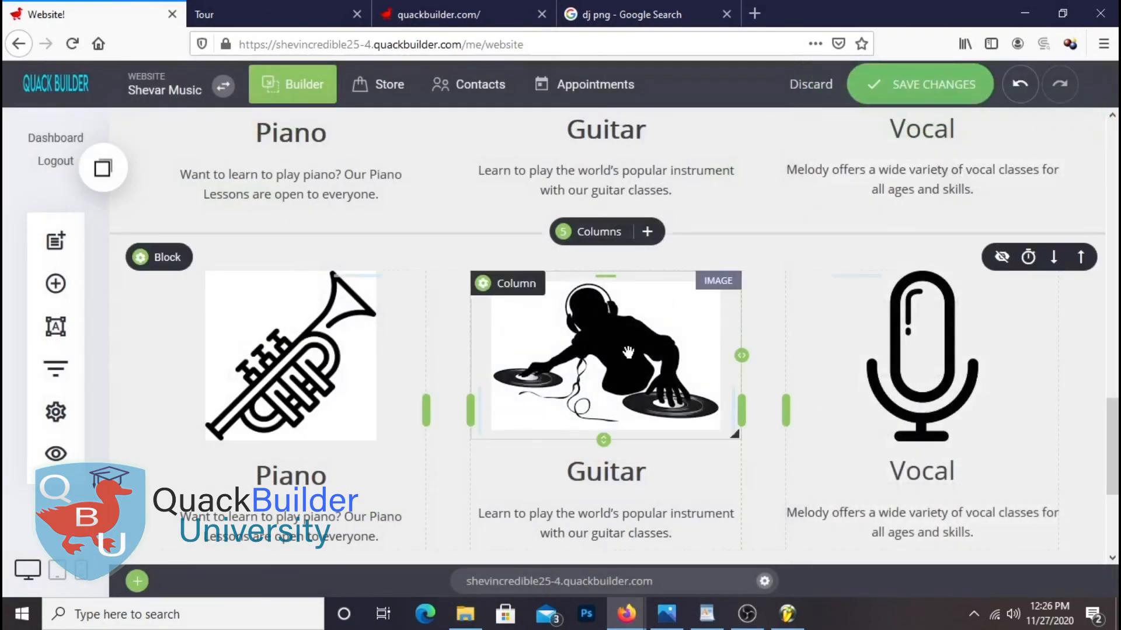
Replace the microphone image with the ear image and save the page
{"action": "left_click", "coordinate": [927, 328]}
{"action": "left_click_drag", "start_coordinate": [813, 110], "coordinate": [229, 111]}
{"action": "left_click", "coordinate": [367, 232]}
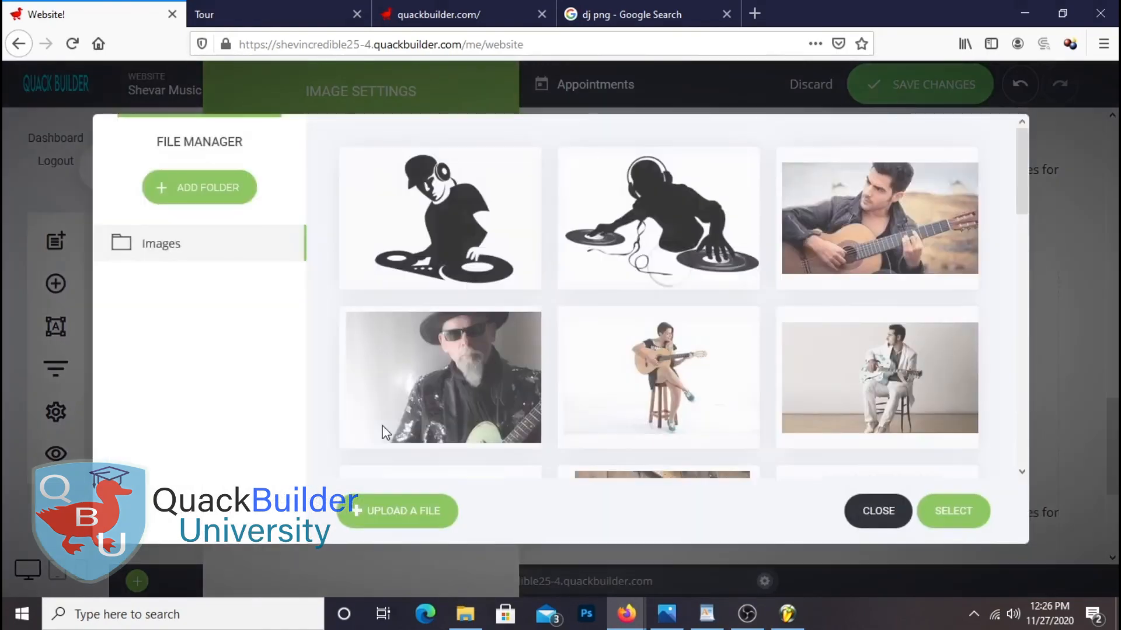
{"action": "scroll", "coordinate": [605, 405], "scroll_direction": "down", "scroll_amount": 6}
{"action": "scroll", "coordinate": [606, 406], "scroll_direction": "down", "scroll_amount": 4}
{"action": "double_click", "coordinate": [475, 292]}
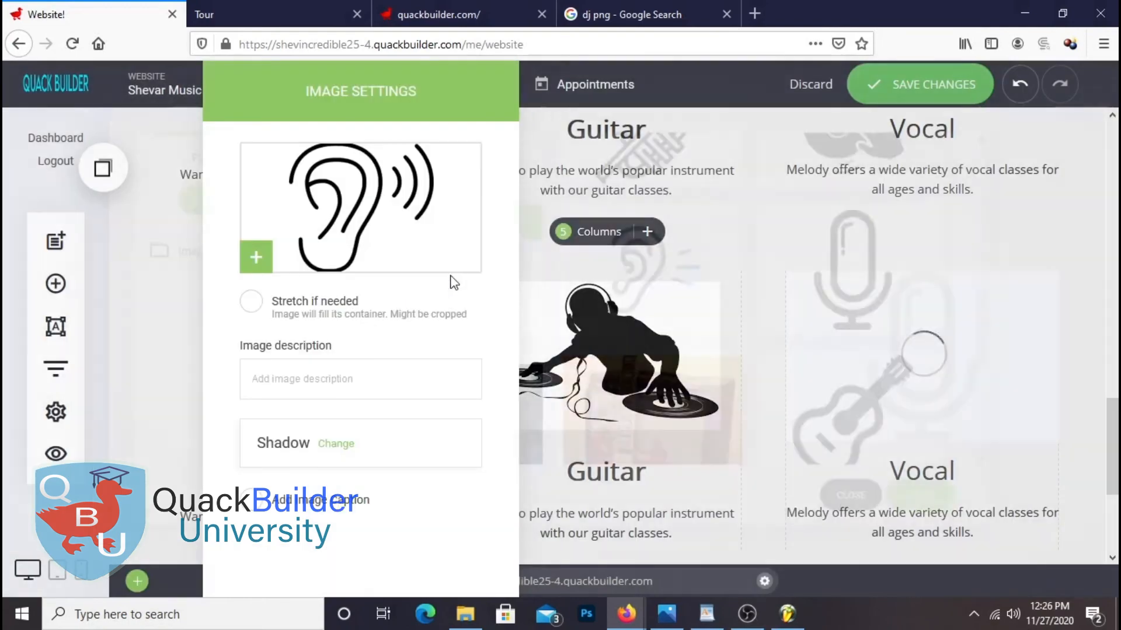
{"action": "left_click", "coordinate": [1085, 234]}
{"action": "left_click", "coordinate": [934, 86]}
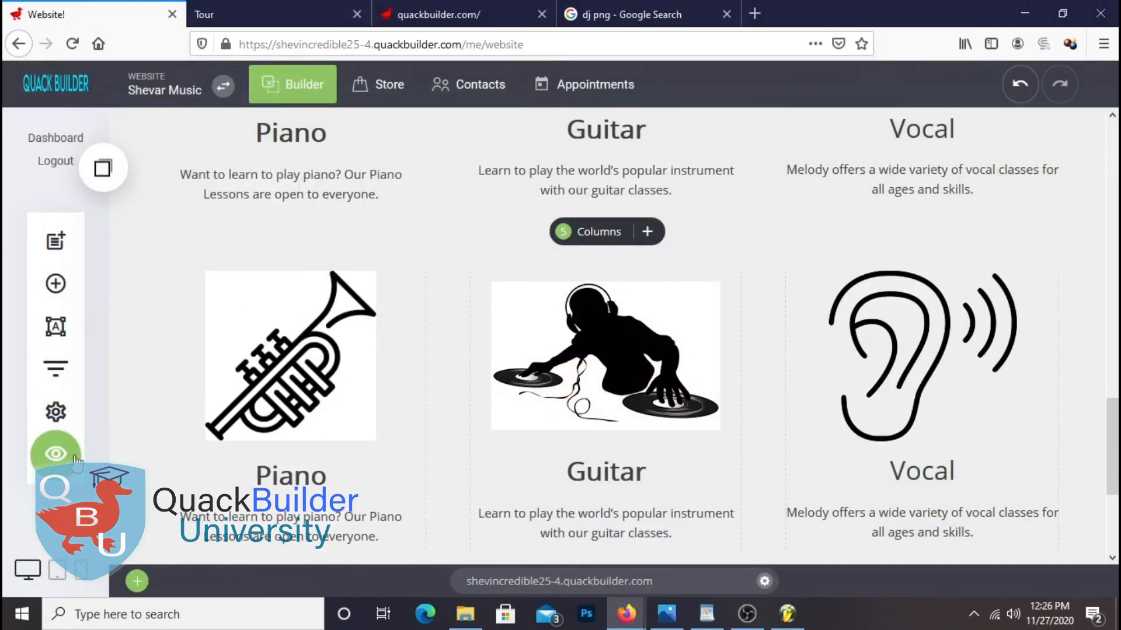
Reload the live preview and scroll through Music Classes to check the trumpet, DJ and ear row
{"action": "left_click", "coordinate": [273, 18]}
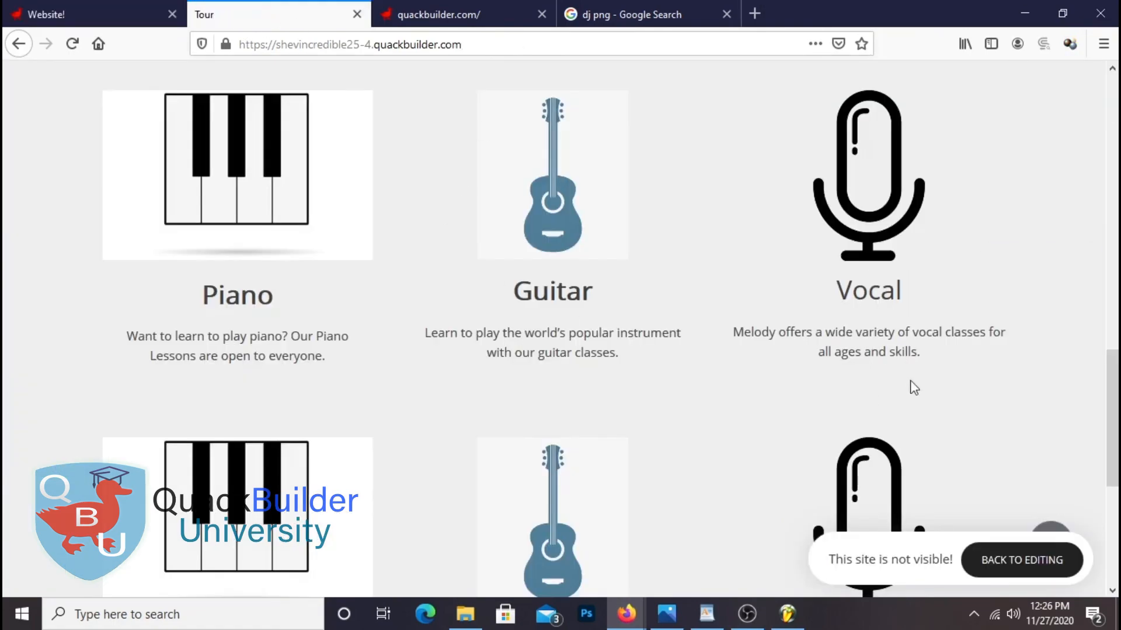
{"action": "right_click", "coordinate": [780, 227]}
{"action": "left_click", "coordinate": [894, 254]}
{"action": "scroll", "coordinate": [177, 284], "scroll_direction": "down", "scroll_amount": 4}
{"action": "scroll", "coordinate": [753, 393], "scroll_direction": "up", "scroll_amount": 15}
{"action": "scroll", "coordinate": [676, 356], "scroll_direction": "down", "scroll_amount": 12}
{"action": "scroll", "coordinate": [676, 357], "scroll_direction": "up", "scroll_amount": 10}
{"action": "scroll", "coordinate": [707, 335], "scroll_direction": "down", "scroll_amount": 6}
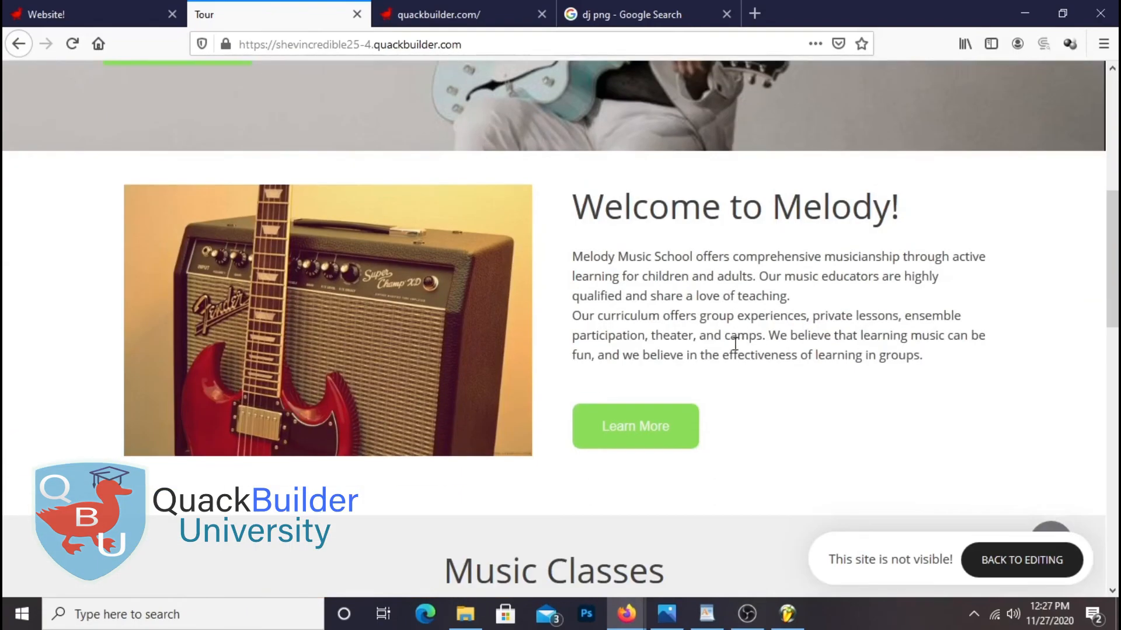
{"action": "scroll", "coordinate": [828, 306], "scroll_direction": "down", "scroll_amount": 1}
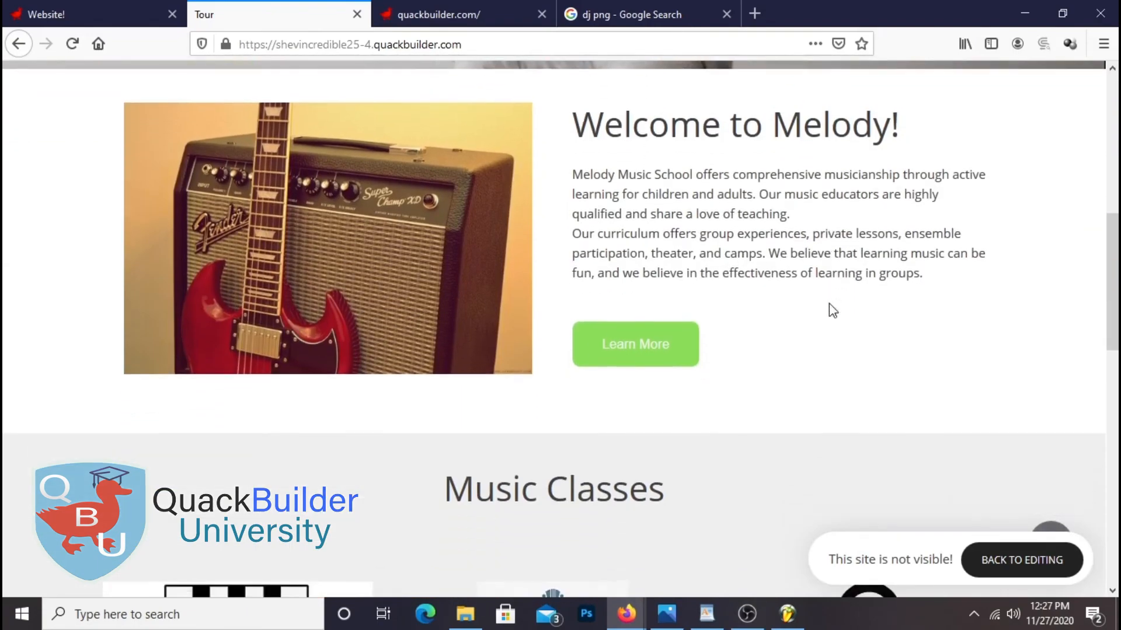
{"action": "scroll", "coordinate": [835, 242], "scroll_direction": "down", "scroll_amount": 4}
{"action": "left_click_drag", "start_coordinate": [442, 241], "coordinate": [710, 248]}
{"action": "left_click", "coordinate": [713, 255]}
{"action": "scroll", "coordinate": [891, 265], "scroll_direction": "down", "scroll_amount": 3}
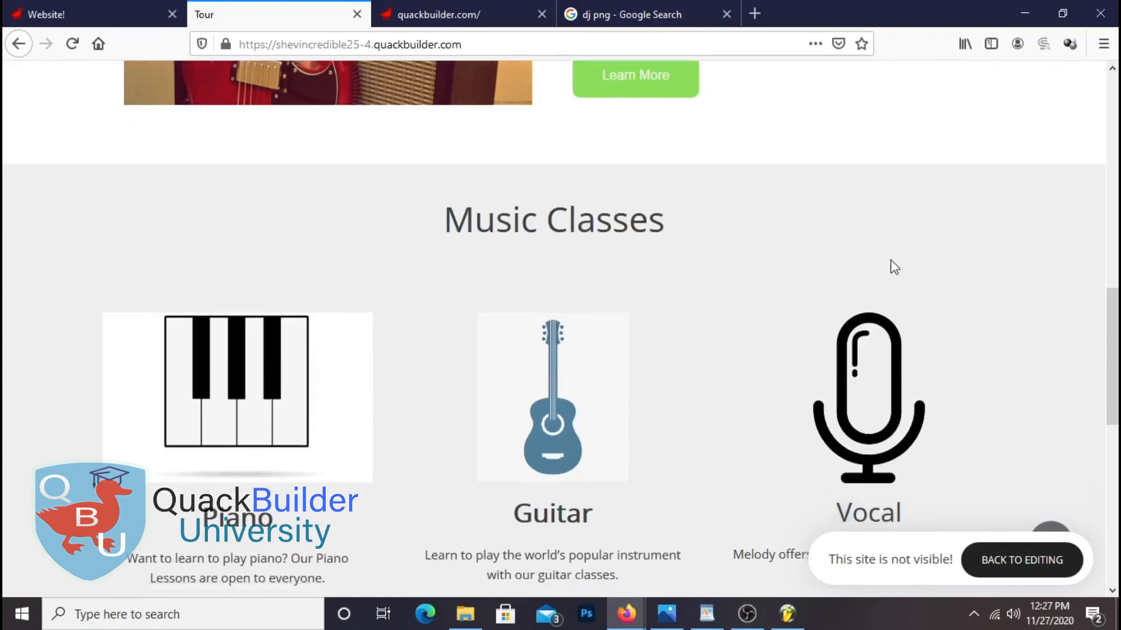
{"action": "scroll", "coordinate": [584, 319], "scroll_direction": "down", "scroll_amount": 4}
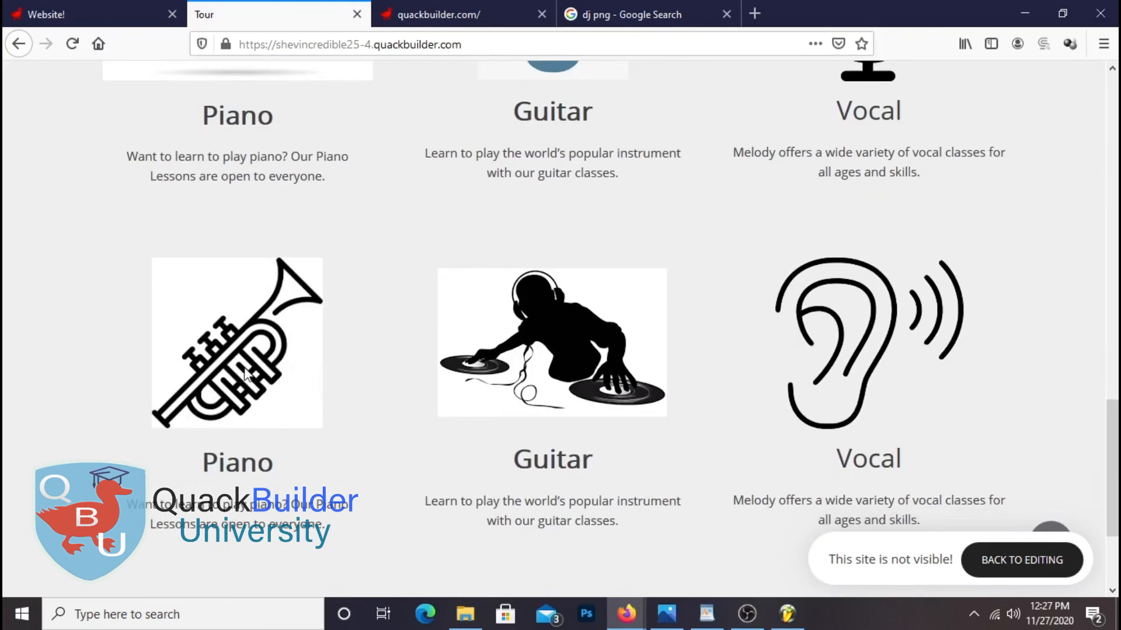
{"action": "scroll", "coordinate": [290, 255], "scroll_direction": "up", "scroll_amount": 4}
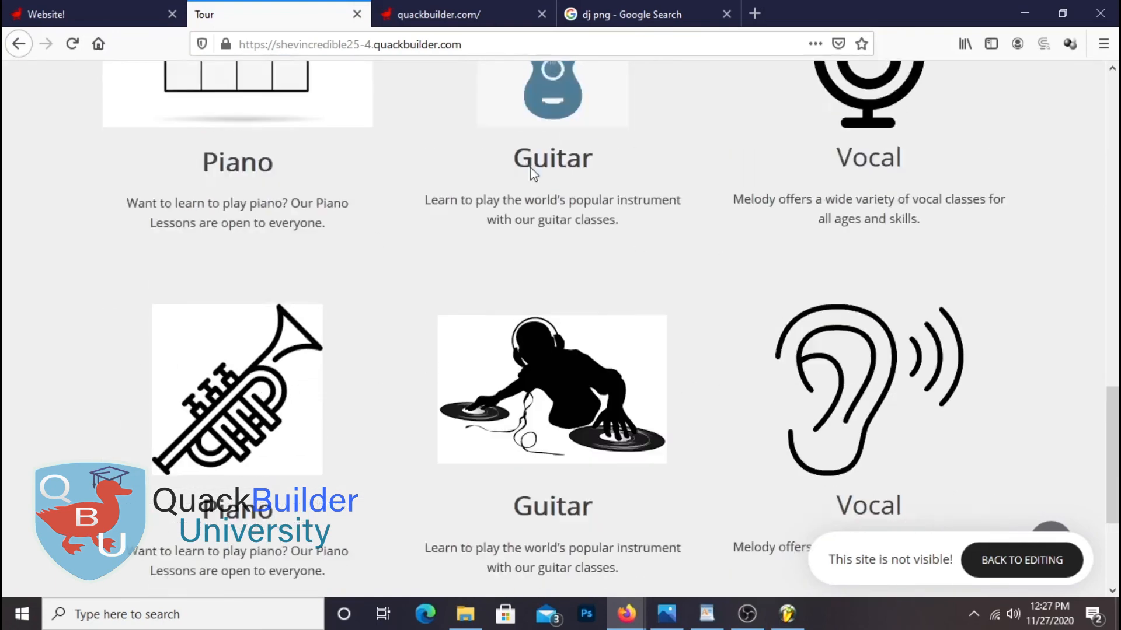
{"action": "scroll", "coordinate": [829, 318], "scroll_direction": "down", "scroll_amount": 1}
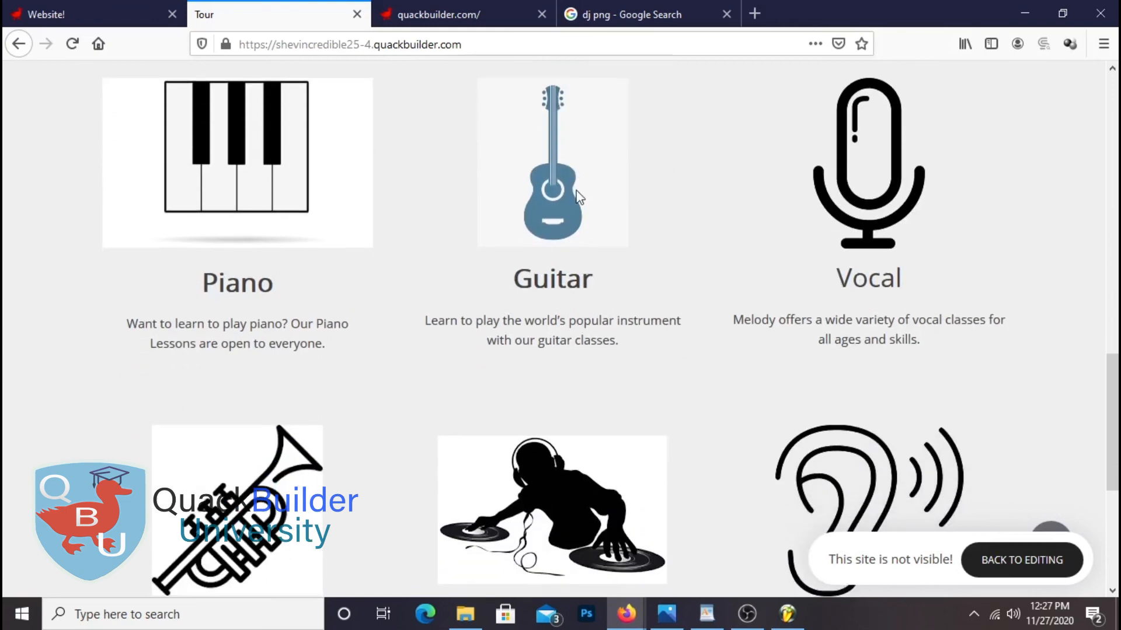
{"action": "scroll", "coordinate": [1009, 220], "scroll_direction": "down", "scroll_amount": 5}
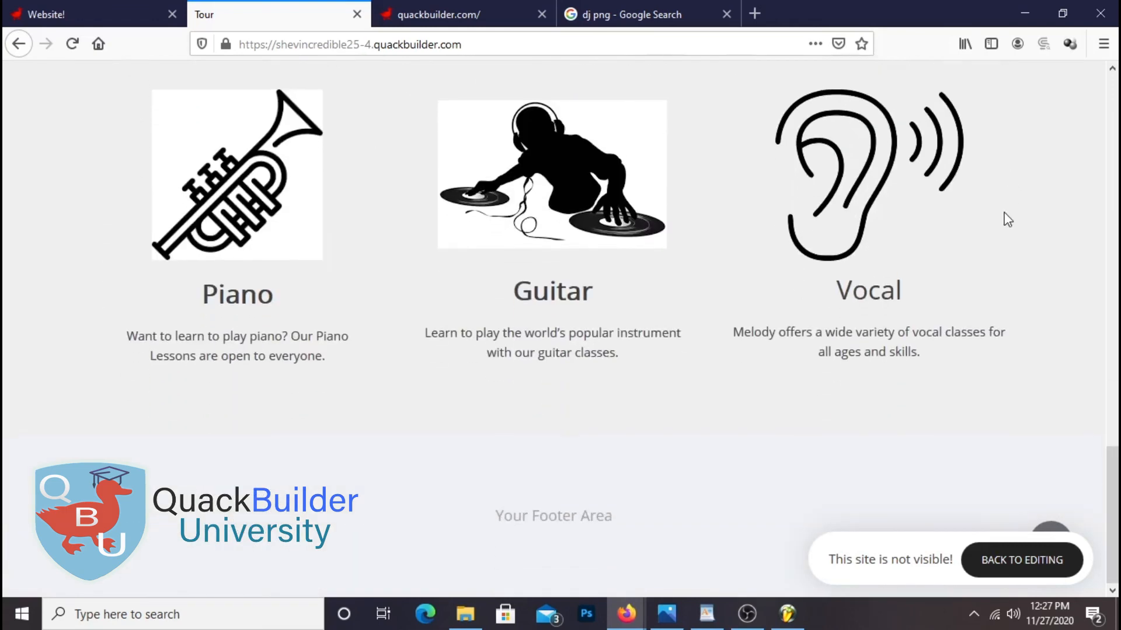
{"action": "scroll", "coordinate": [595, 212], "scroll_direction": "up", "scroll_amount": 20}
{"action": "scroll", "coordinate": [598, 211], "scroll_direction": "down", "scroll_amount": 20}
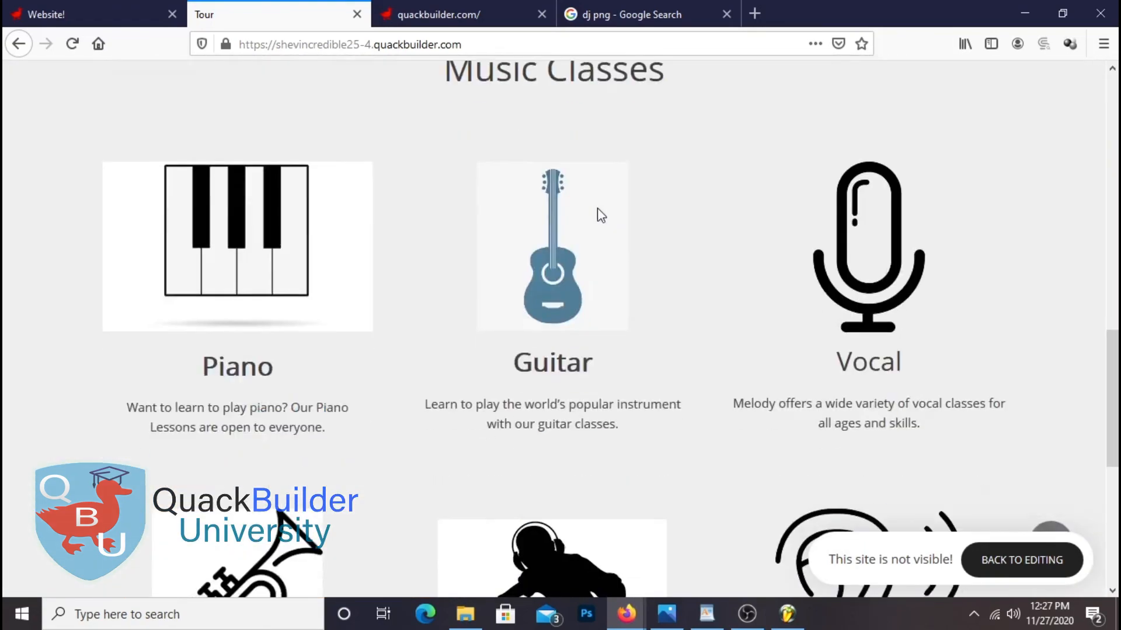
Drop an empty Container block above the footer, below the trumpet, DJ and ear row
{"action": "left_click", "coordinate": [99, 13]}
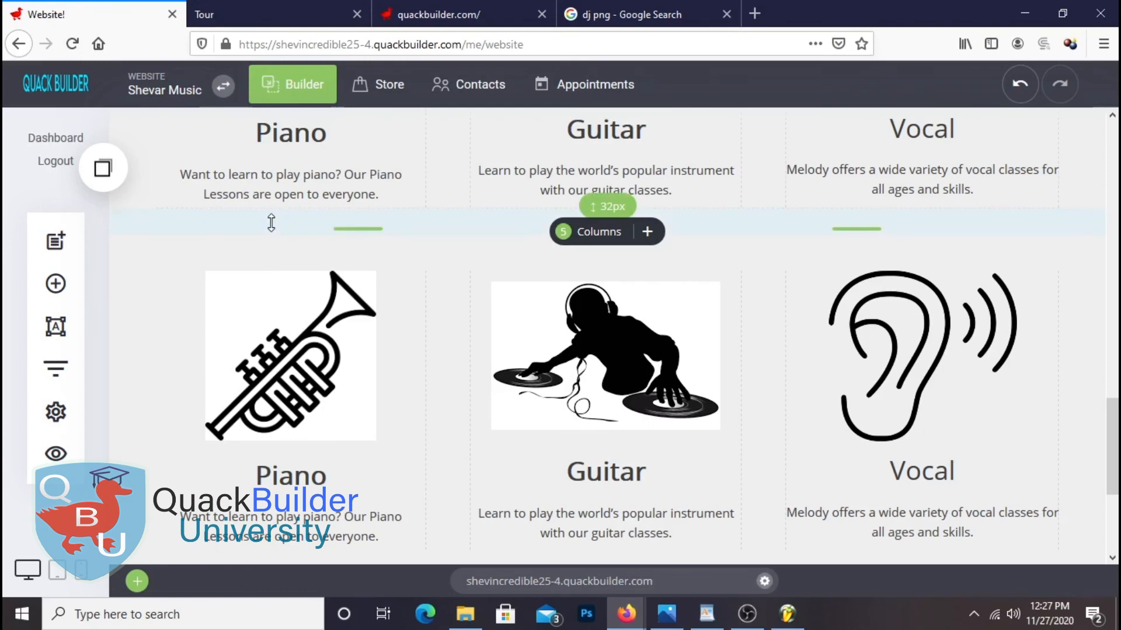
{"action": "scroll", "coordinate": [575, 357], "scroll_direction": "down", "scroll_amount": 4}
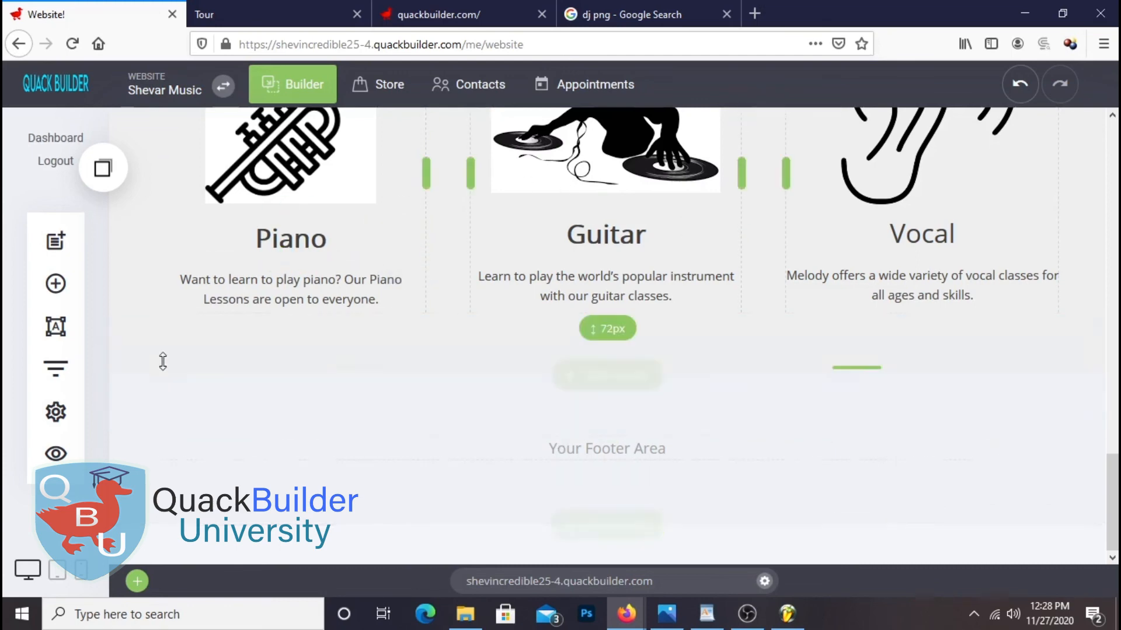
{"action": "left_click", "coordinate": [73, 297]}
{"action": "left_click_drag", "start_coordinate": [309, 289], "coordinate": [827, 363]}
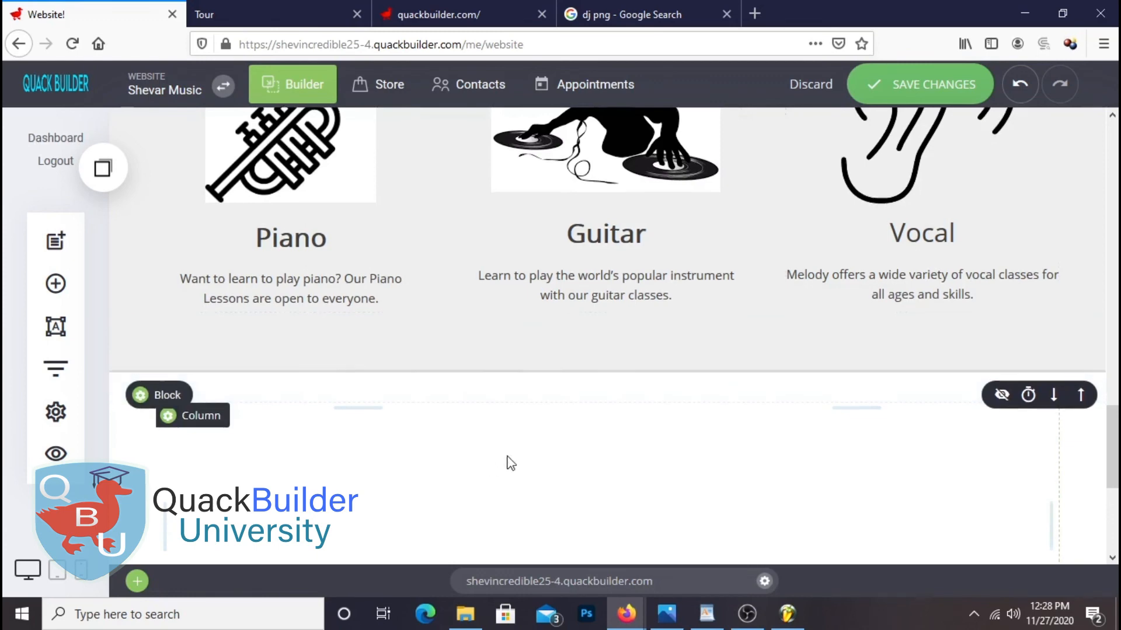
Add a heading reading 'Music Groups' to the new block
{"action": "scroll", "coordinate": [506, 458], "scroll_direction": "down", "scroll_amount": 3}
{"action": "scroll", "coordinate": [525, 405], "scroll_direction": "up", "scroll_amount": 1}
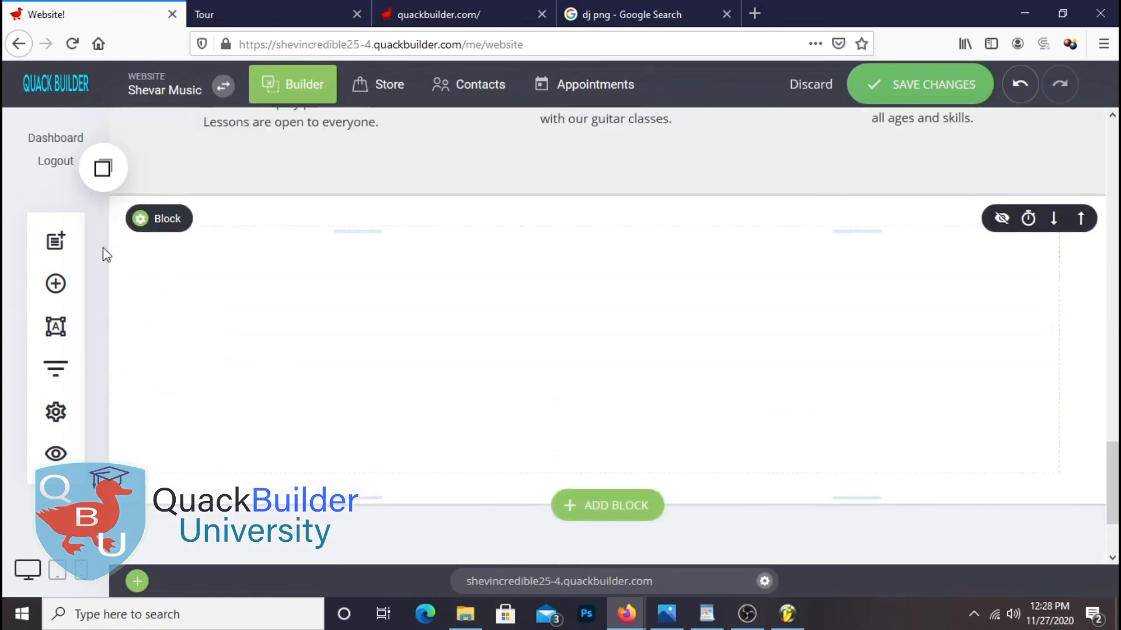
{"action": "left_click", "coordinate": [56, 284]}
{"action": "left_click_drag", "start_coordinate": [181, 200], "coordinate": [667, 256]}
{"action": "left_click_drag", "start_coordinate": [290, 330], "coordinate": [139, 355]}
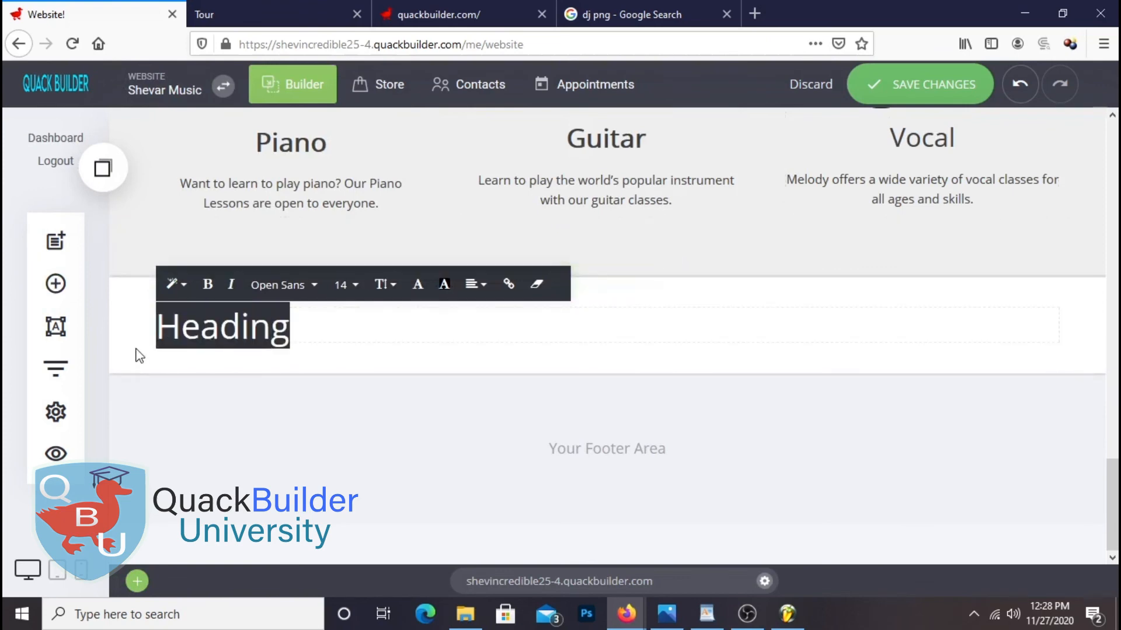
{"action": "type", "text": "Music Groups"}
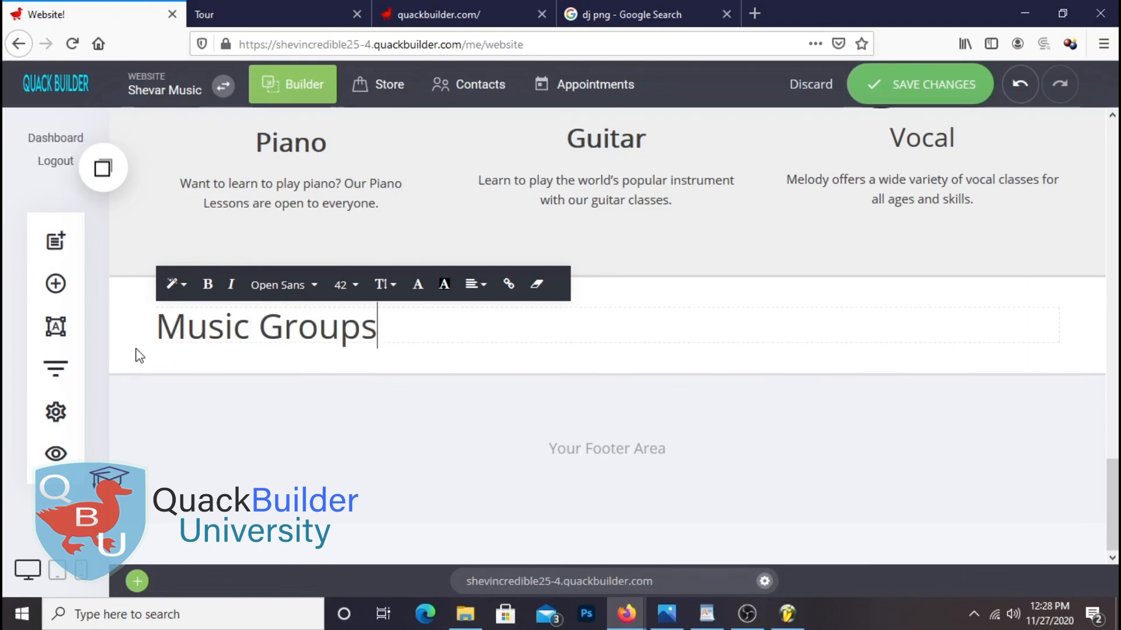
{"action": "left_click_drag", "start_coordinate": [394, 328], "coordinate": [388, 327]}
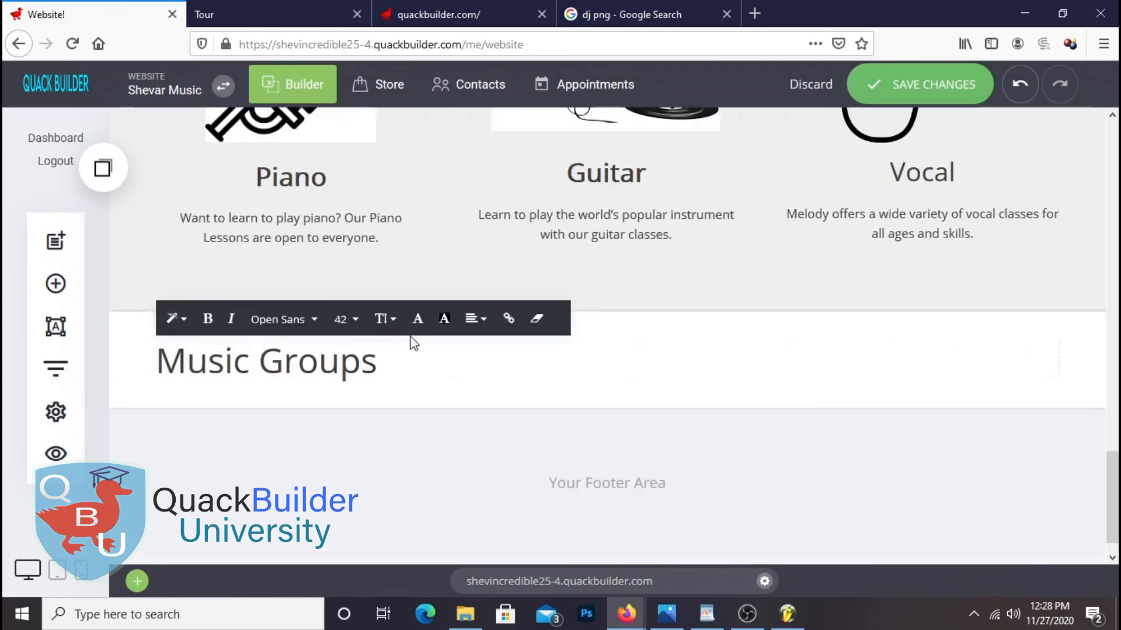
Centre the Music Groups heading, hide the spacer below it, and add a Text widget underneath
{"action": "left_click", "coordinate": [398, 369]}
{"action": "left_click_drag", "start_coordinate": [398, 368], "coordinate": [128, 370]}
{"action": "left_click", "coordinate": [474, 318]}
{"action": "left_click", "coordinate": [519, 292]}
{"action": "left_click", "coordinate": [885, 282]}
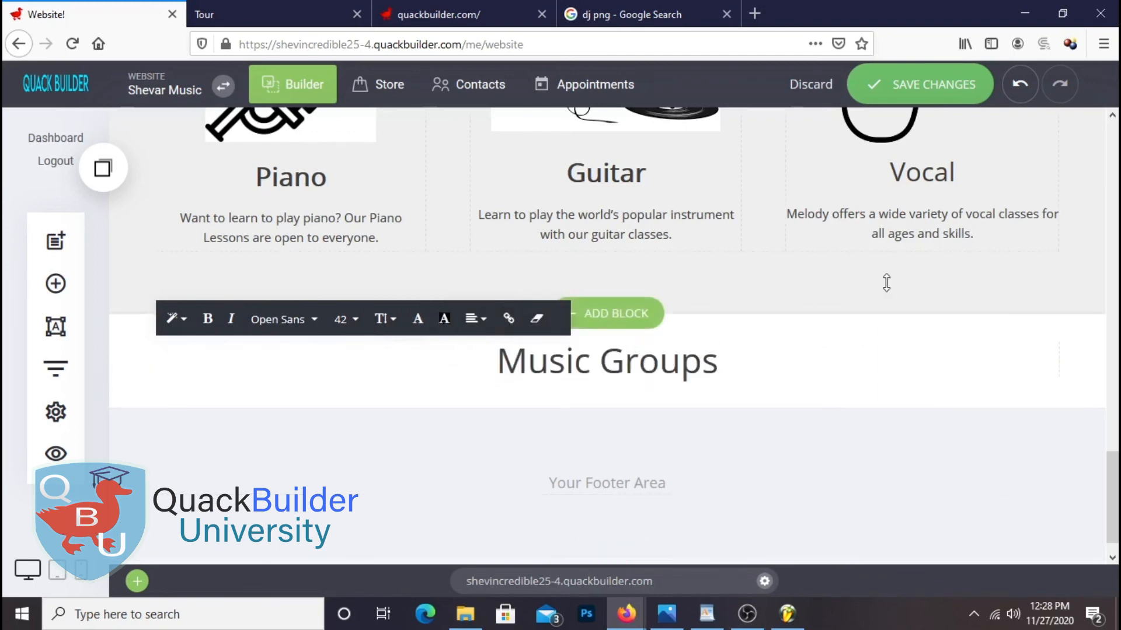
{"action": "left_click", "coordinate": [1000, 399]}
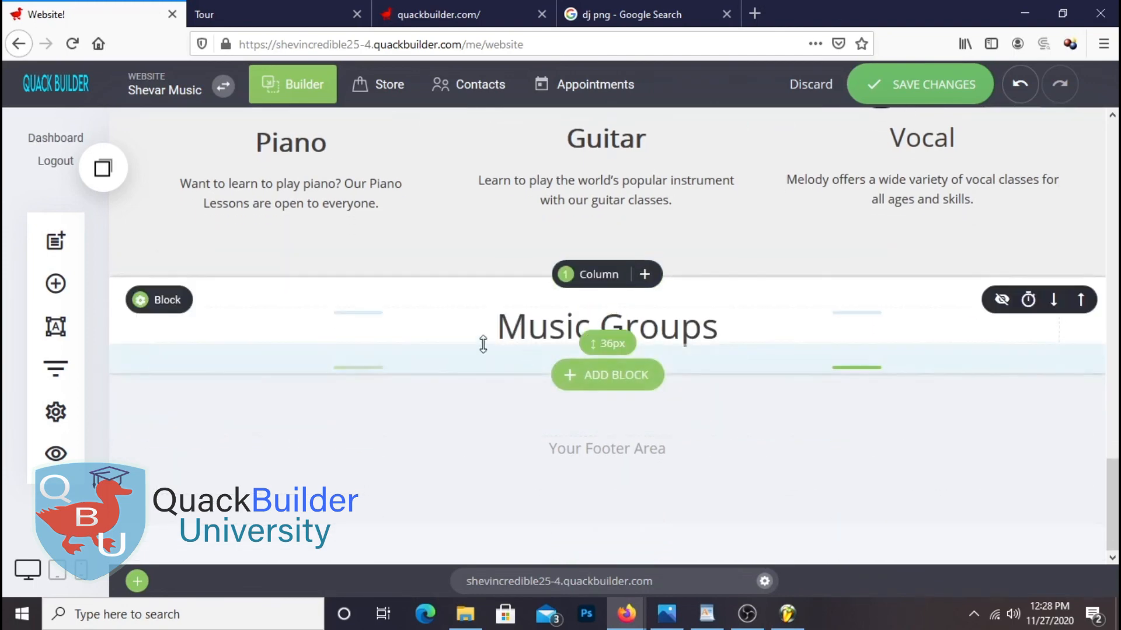
{"action": "left_click", "coordinate": [54, 286]}
{"action": "left_click_drag", "start_coordinate": [315, 215], "coordinate": [656, 341]}
Copy the 'Our music school offers…' paragraph from the WordPad notes
{"action": "left_click", "coordinate": [706, 614]}
{"action": "scroll", "coordinate": [735, 346], "scroll_direction": "down", "scroll_amount": 3}
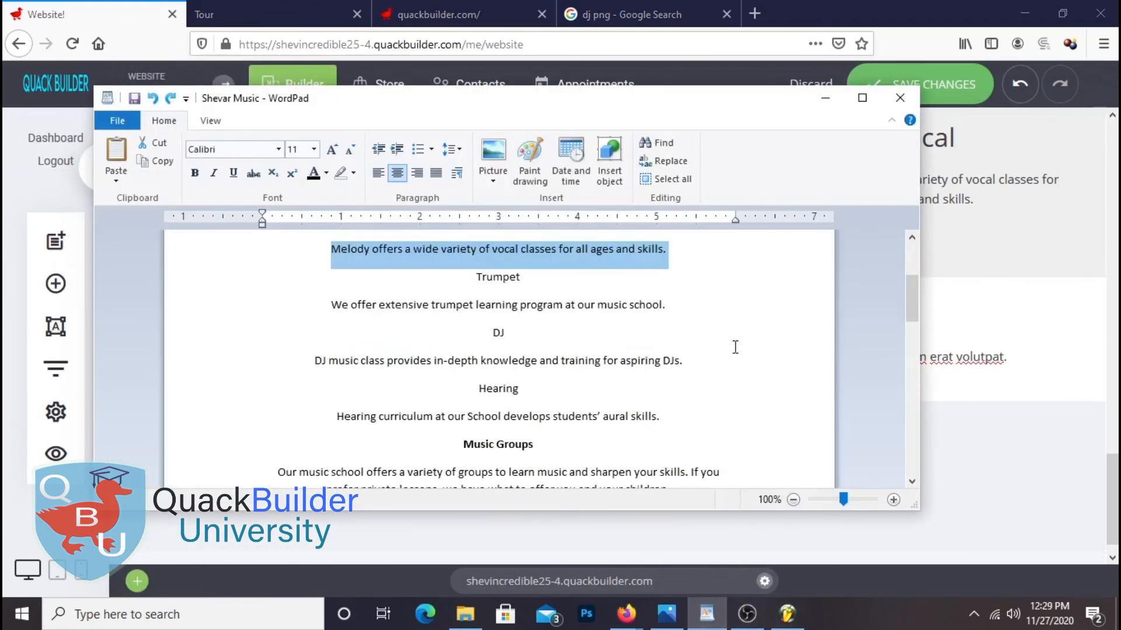
{"action": "scroll", "coordinate": [646, 338], "scroll_direction": "down", "scroll_amount": 3}
{"action": "scroll", "coordinate": [646, 339], "scroll_direction": "up", "scroll_amount": 2}
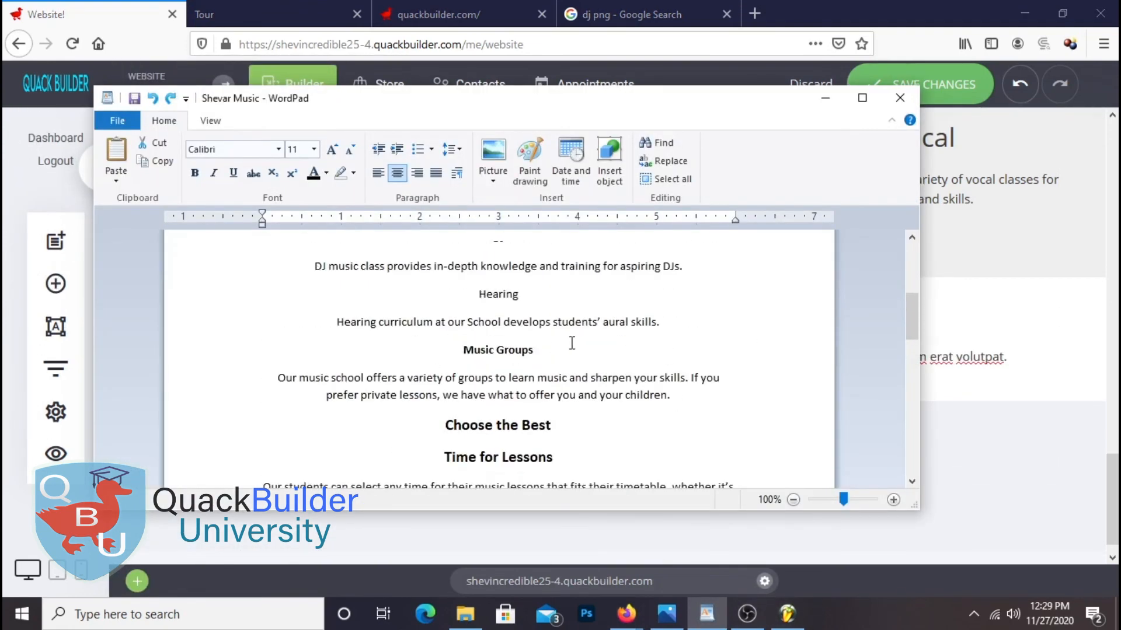
{"action": "left_click_drag", "start_coordinate": [666, 397], "coordinate": [257, 375]}
{"action": "right_click", "coordinate": [353, 378]}
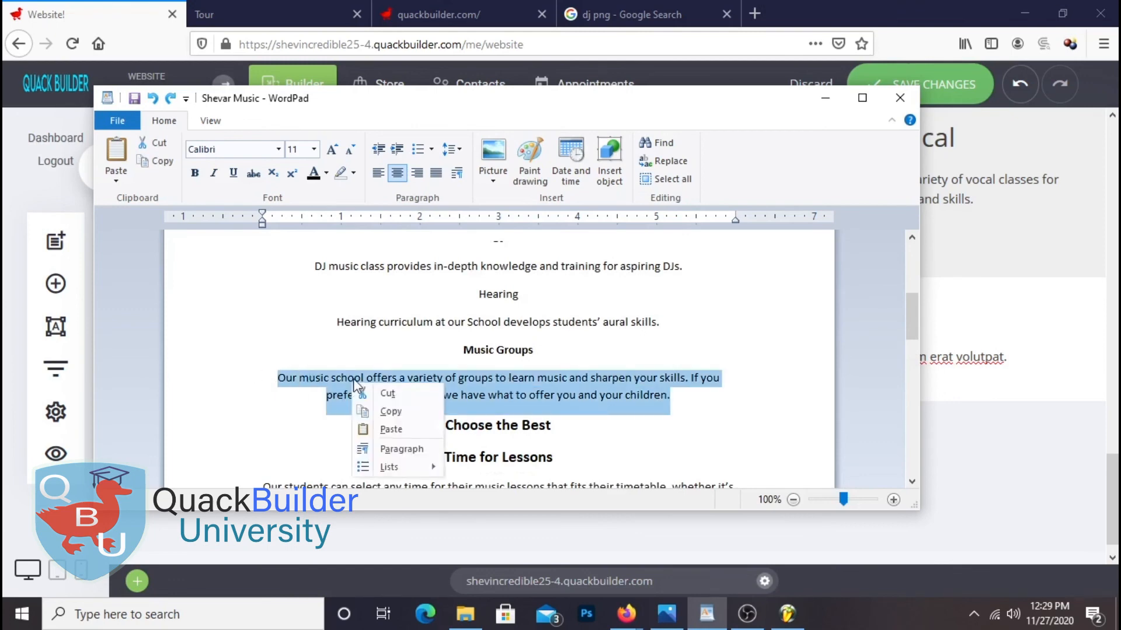
{"action": "left_click", "coordinate": [390, 411]}
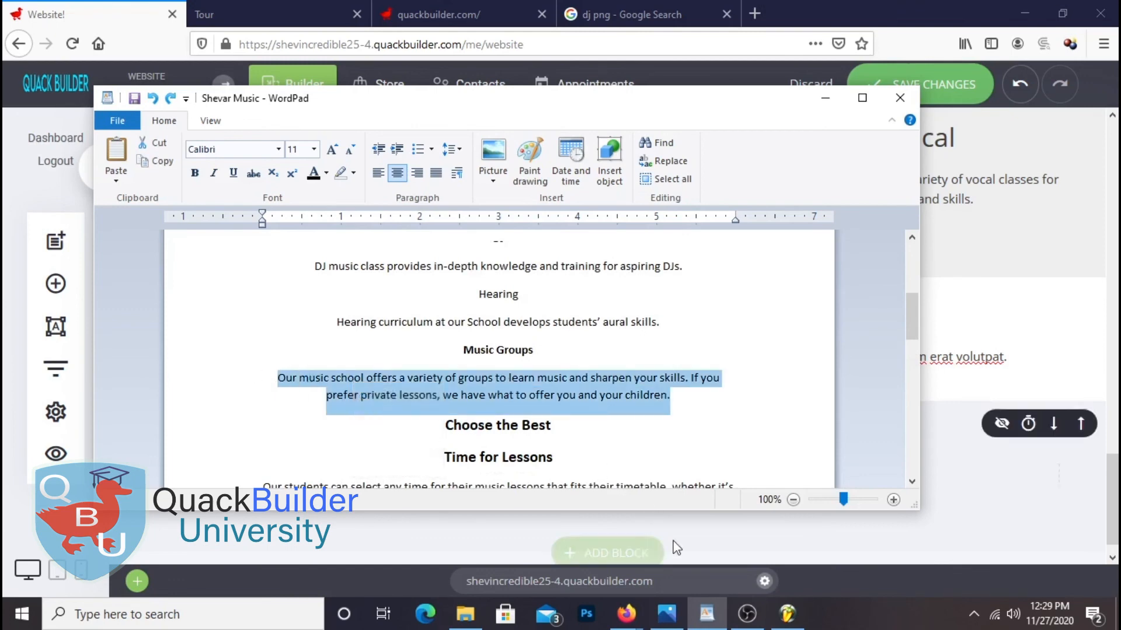
Select all the Lorem ipsum placeholder text in the builder's text widget
{"action": "left_click", "coordinate": [1111, 279]}
{"action": "scroll", "coordinate": [642, 350], "scroll_direction": "down", "scroll_amount": 5}
{"action": "left_click", "coordinate": [476, 418]}
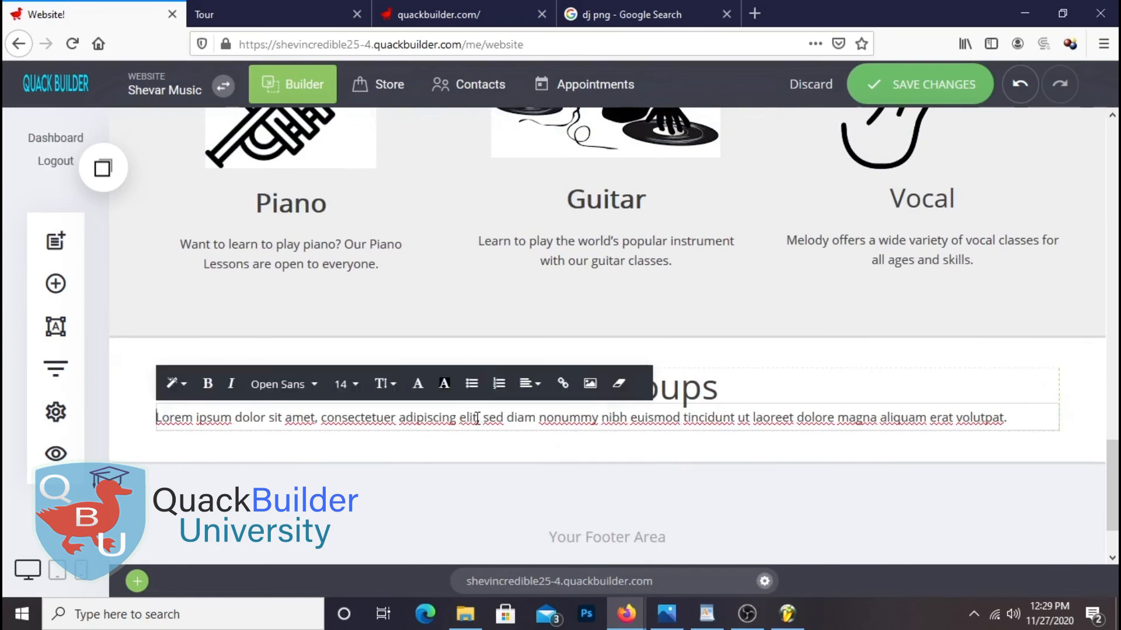
{"action": "left_click_drag", "start_coordinate": [1015, 417], "coordinate": [154, 418]}
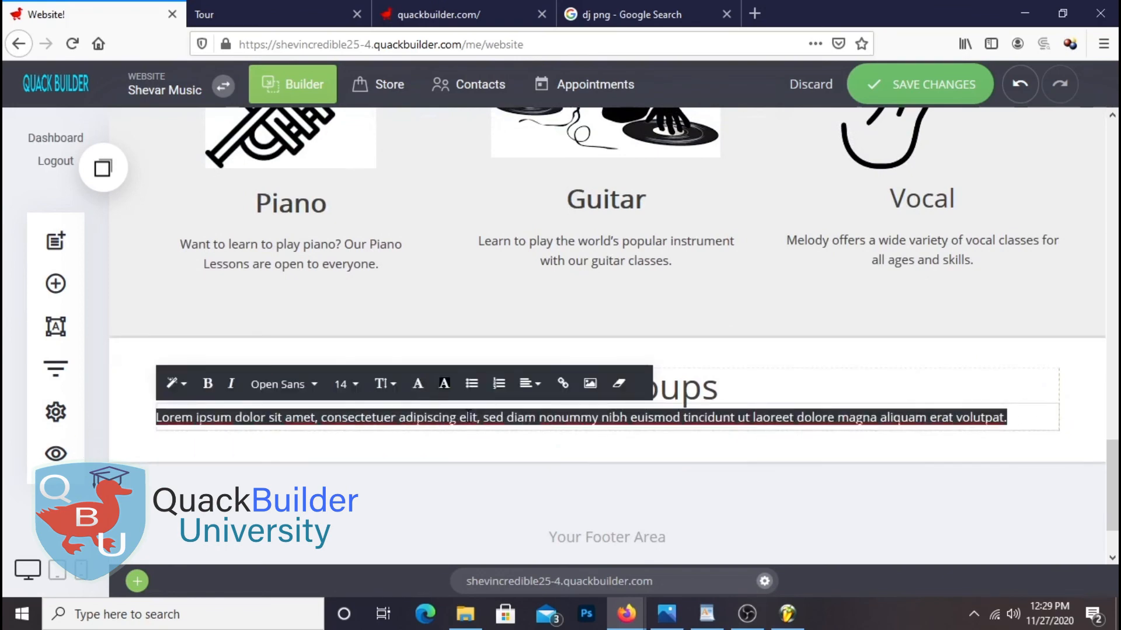
Paste the Music Groups description over the placeholder text
{"action": "right_click", "coordinate": [468, 417]}
{"action": "left_click", "coordinate": [530, 185]}
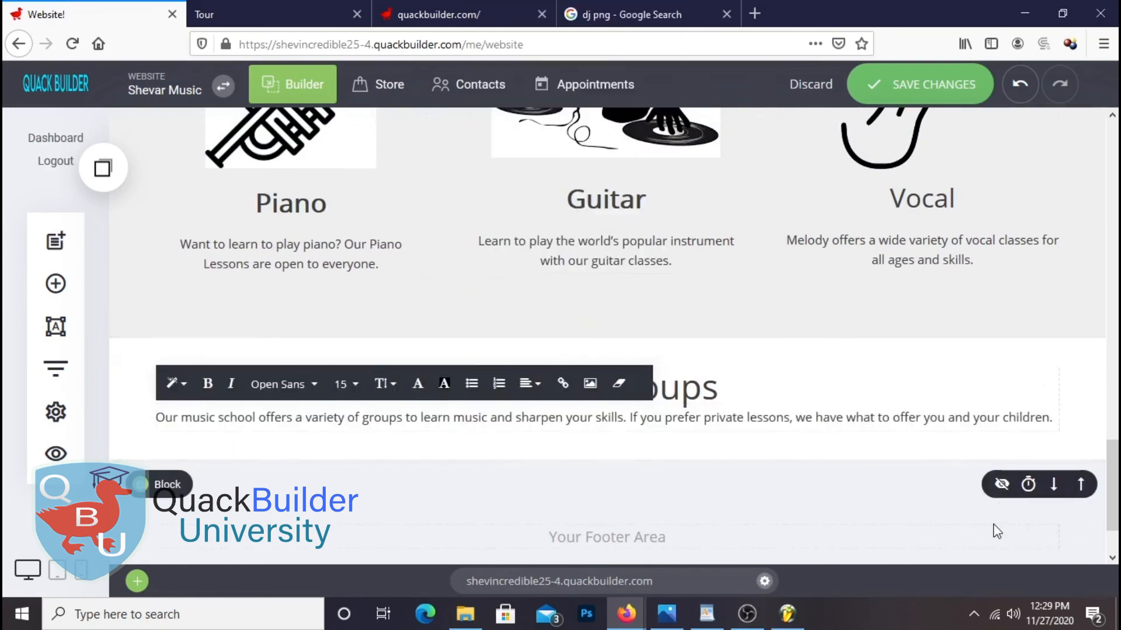
{"action": "left_click", "coordinate": [807, 448]}
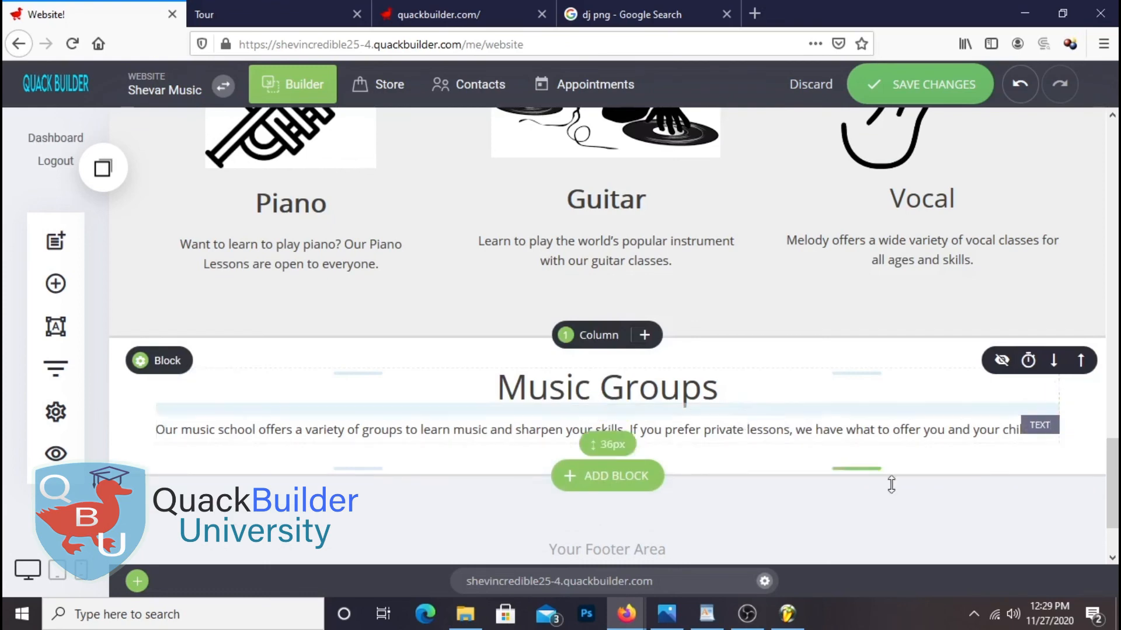
{"action": "scroll", "coordinate": [580, 558], "scroll_direction": "down", "scroll_amount": 2}
Break the description before 'If', centre both lines, save, and widen the bottom spacing to 61px
{"action": "left_click", "coordinate": [634, 343]}
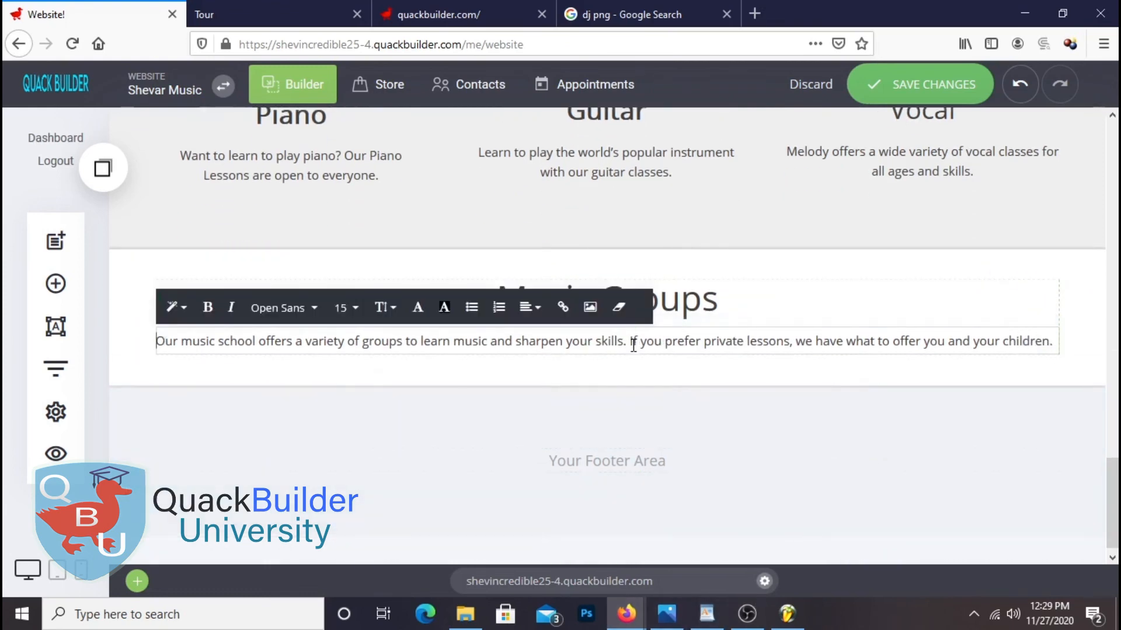
{"action": "key", "text": "Return"}
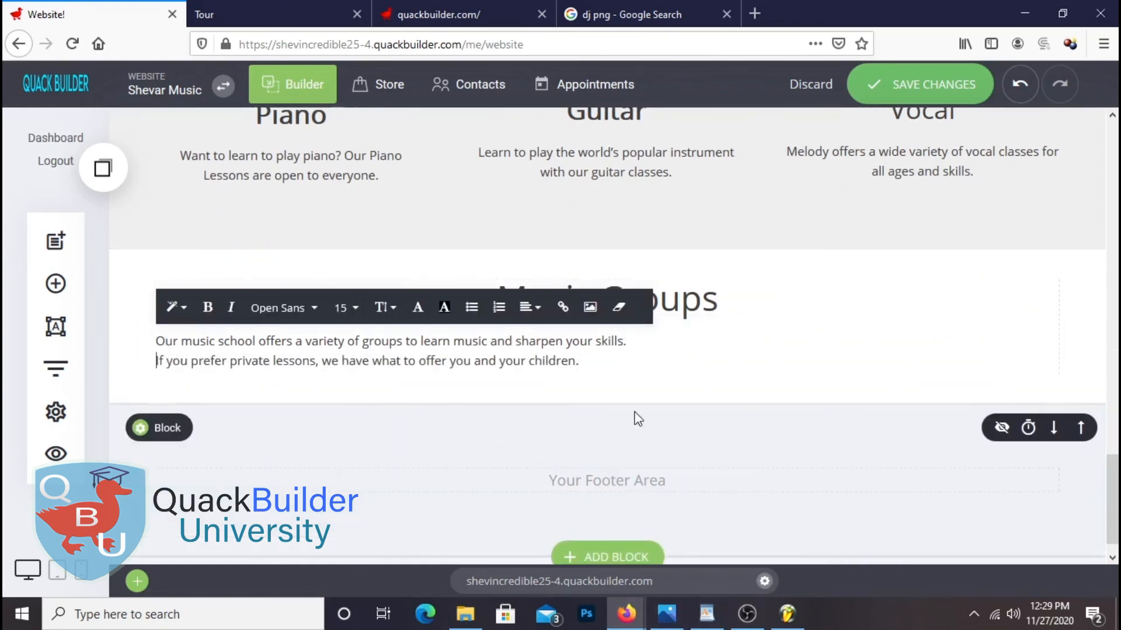
{"action": "triple_click", "coordinate": [581, 360]}
{"action": "left_click", "coordinate": [588, 360]}
{"action": "left_click_drag", "start_coordinate": [588, 361], "coordinate": [143, 333]}
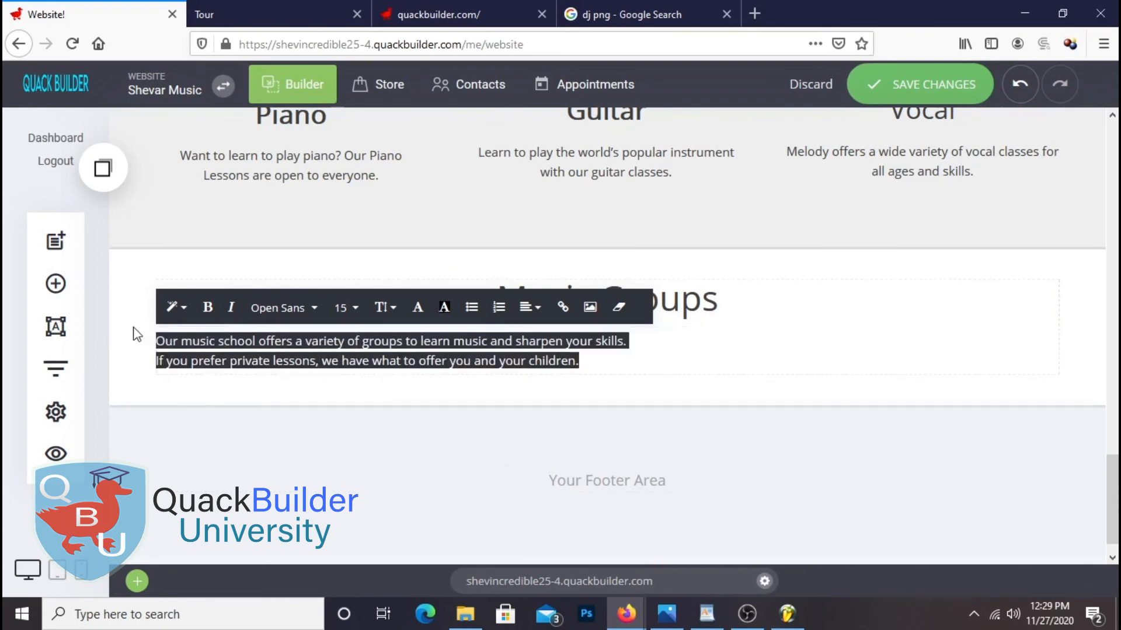
{"action": "left_click", "coordinate": [520, 321]}
{"action": "left_click", "coordinate": [564, 275]}
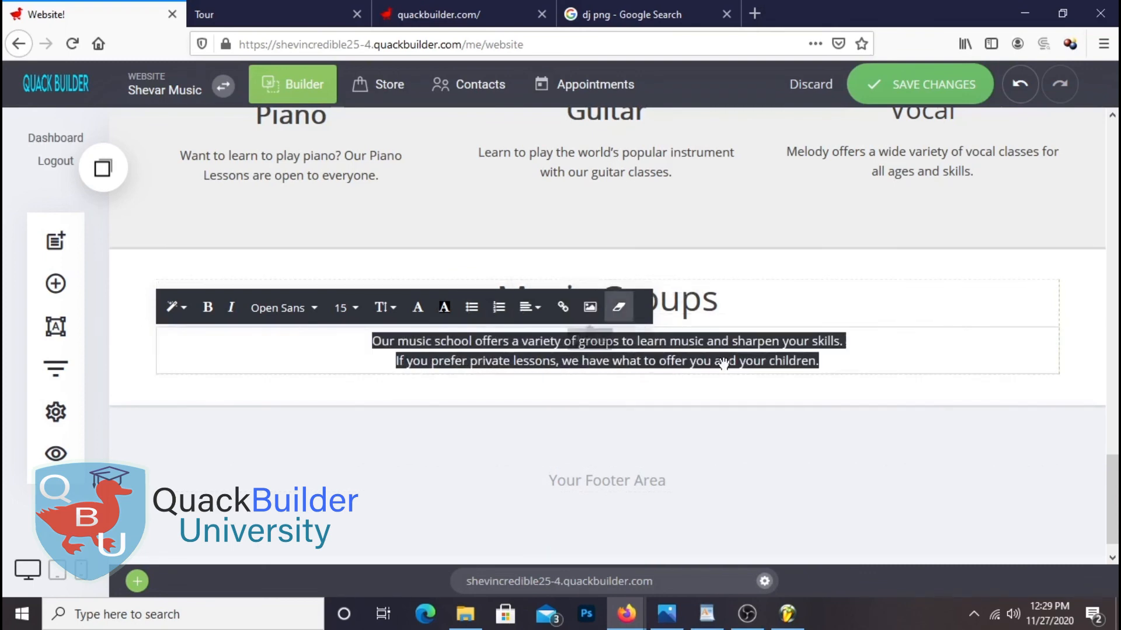
{"action": "left_click", "coordinate": [1086, 409]}
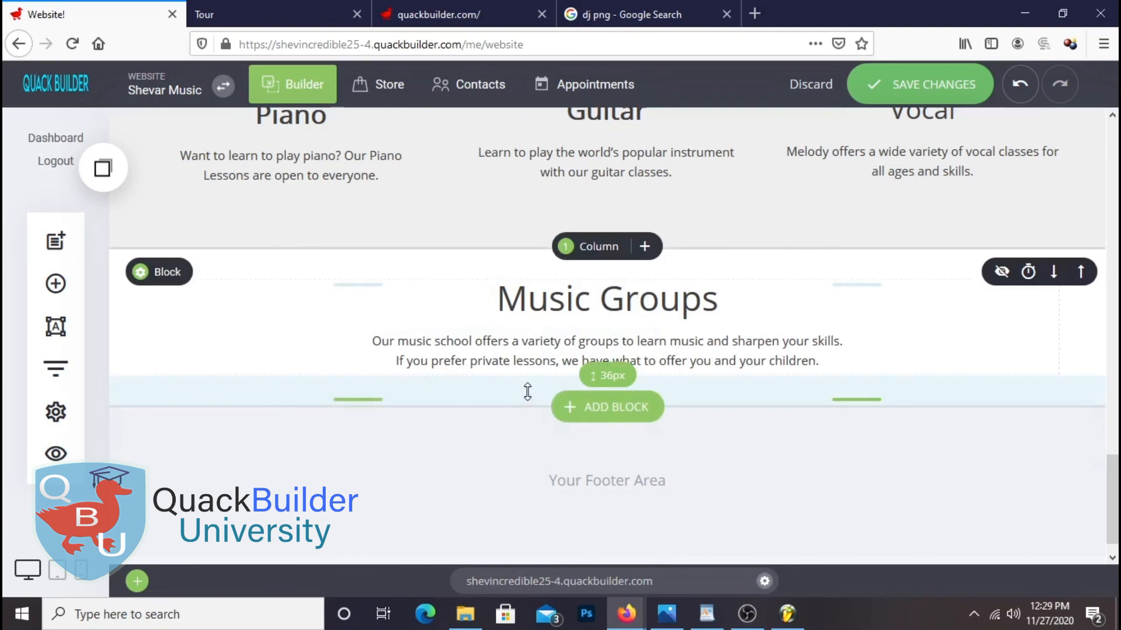
{"action": "left_click", "coordinate": [858, 89]}
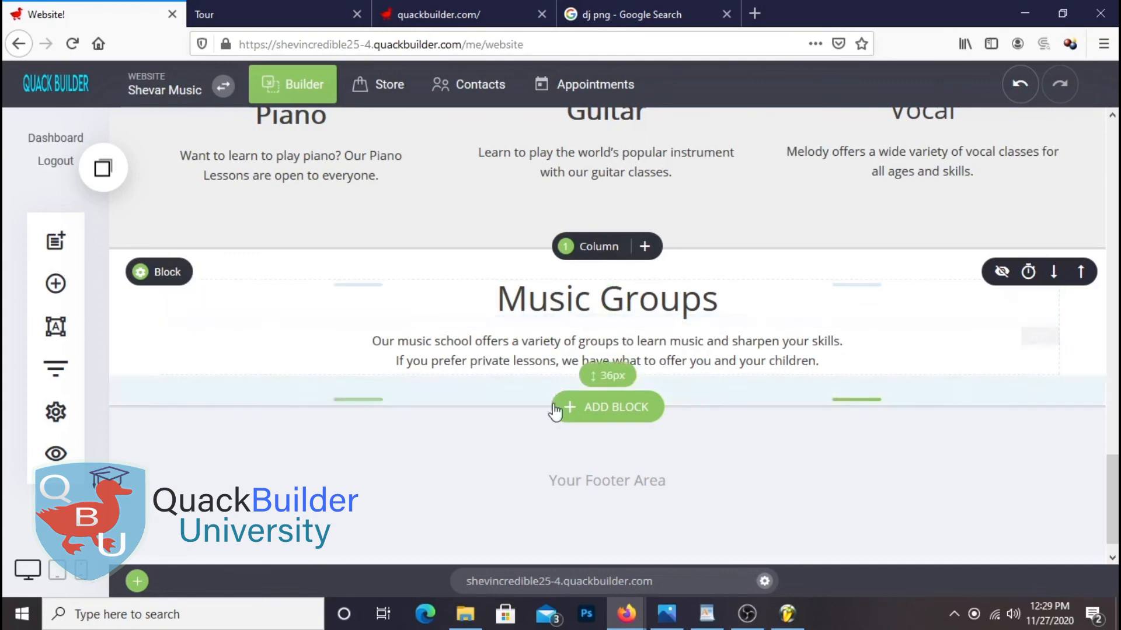
{"action": "left_click_drag", "start_coordinate": [517, 389], "coordinate": [513, 409]}
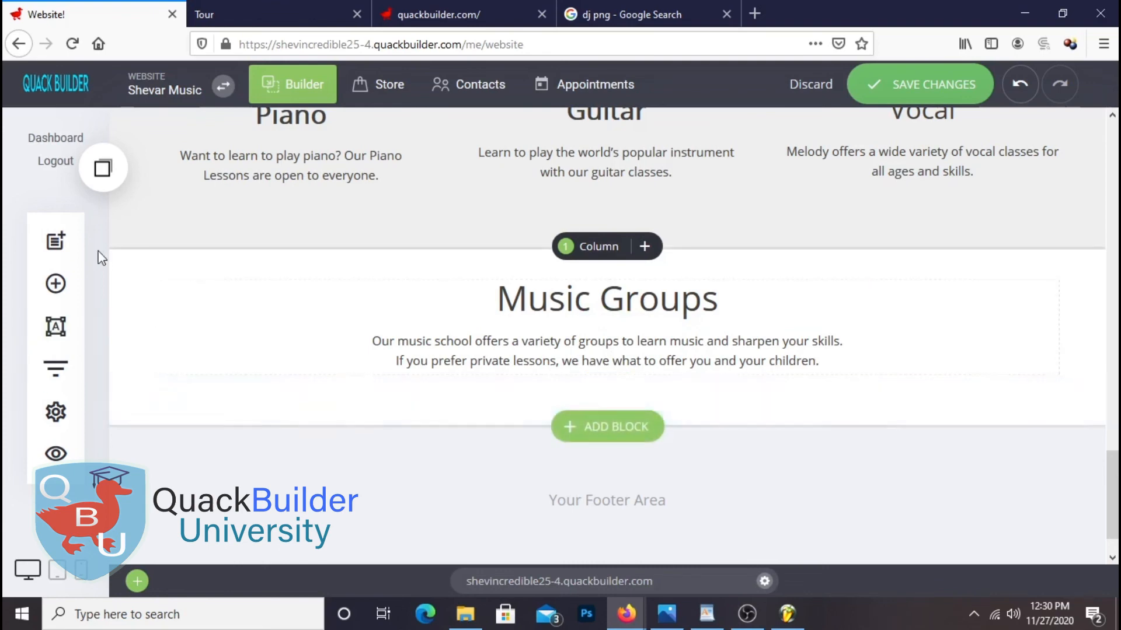
Add a 4-column container with 33px top padding below Music Groups, with an image in column one
{"action": "left_click", "coordinate": [56, 284]}
{"action": "left_click_drag", "start_coordinate": [326, 305], "coordinate": [663, 391]}
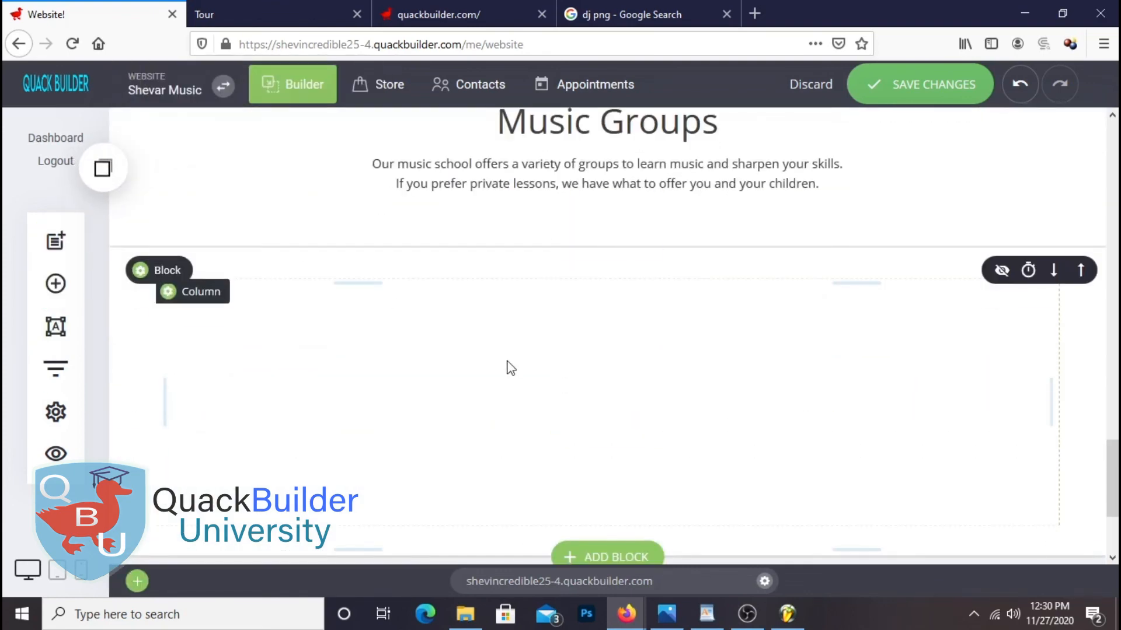
{"action": "left_click", "coordinate": [604, 247]}
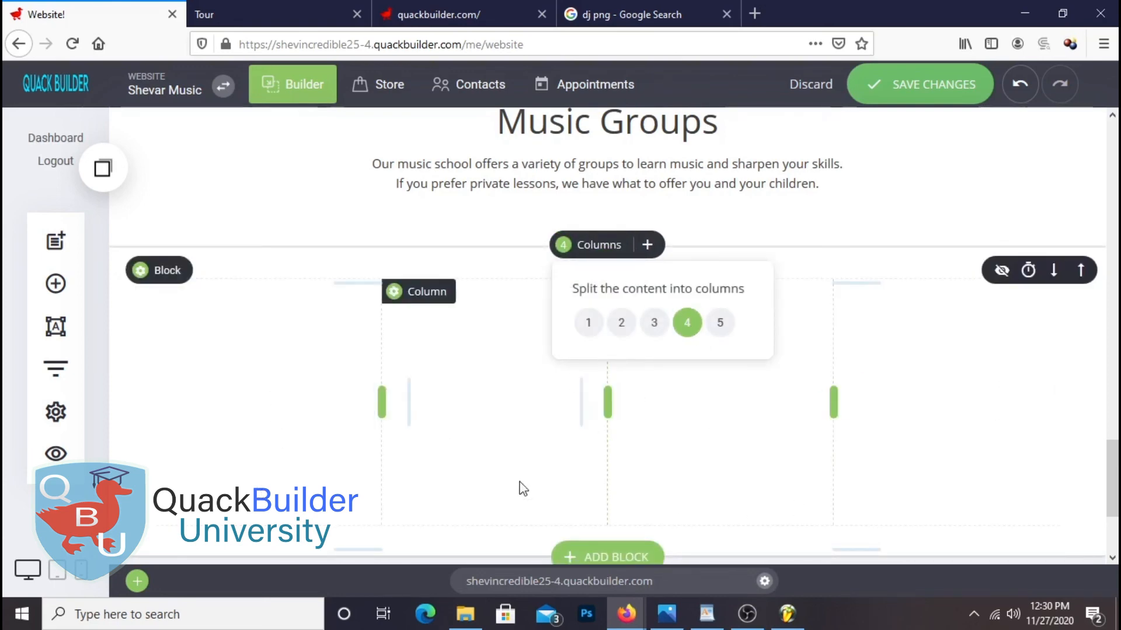
{"action": "left_click_drag", "start_coordinate": [656, 225], "coordinate": [869, 204]}
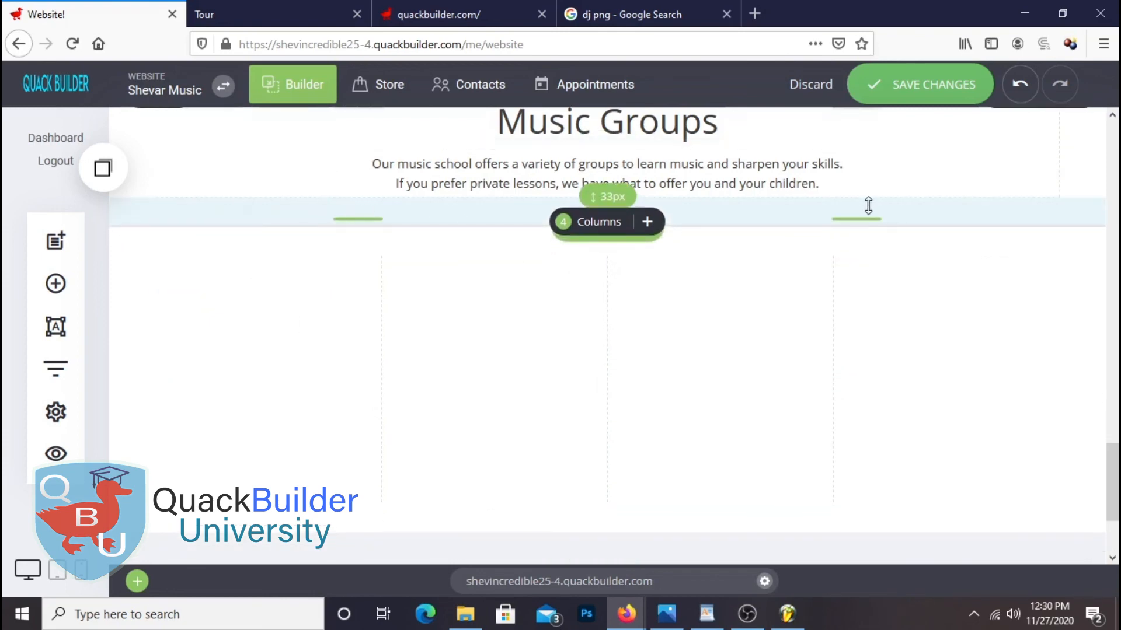
{"action": "left_click", "coordinate": [56, 284]}
{"action": "left_click_drag", "start_coordinate": [144, 444], "coordinate": [189, 332]}
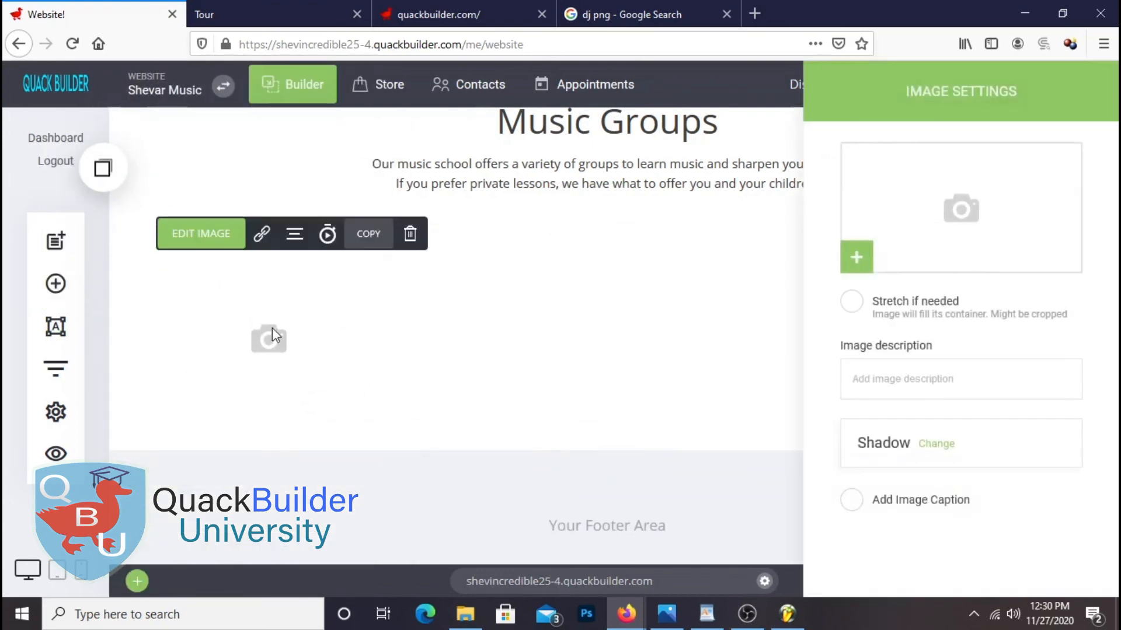
Insert the girl-at-piano photo from File Manager into the first Music Groups column
{"action": "left_click", "coordinate": [974, 185]}
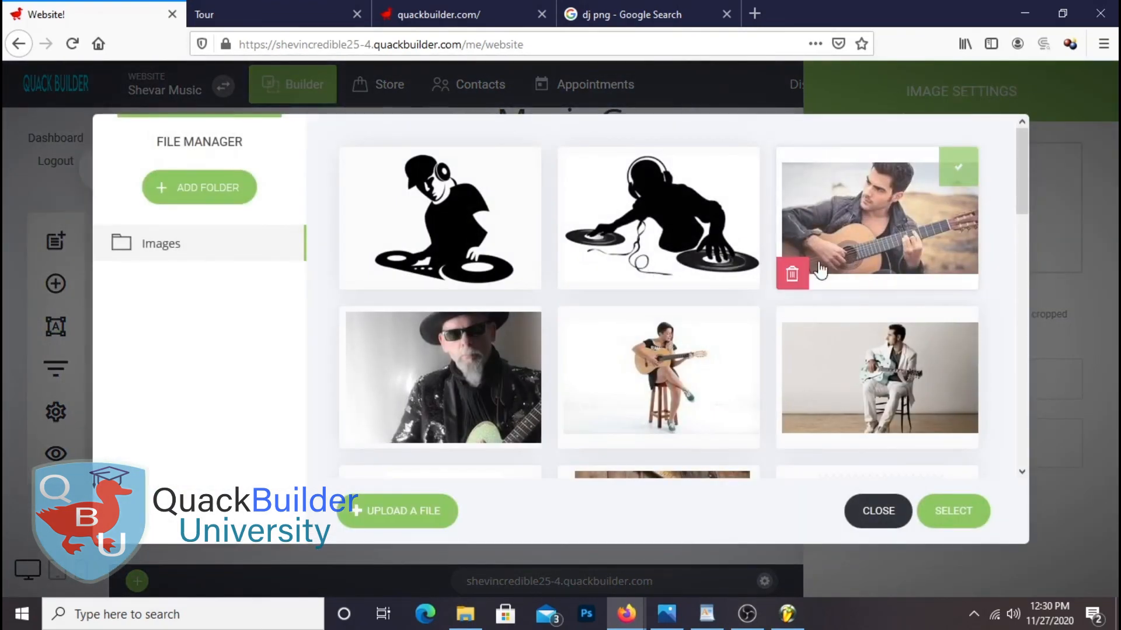
{"action": "scroll", "coordinate": [850, 394], "scroll_direction": "down", "scroll_amount": 12}
{"action": "left_click", "coordinate": [849, 394]}
{"action": "left_click", "coordinate": [951, 512]}
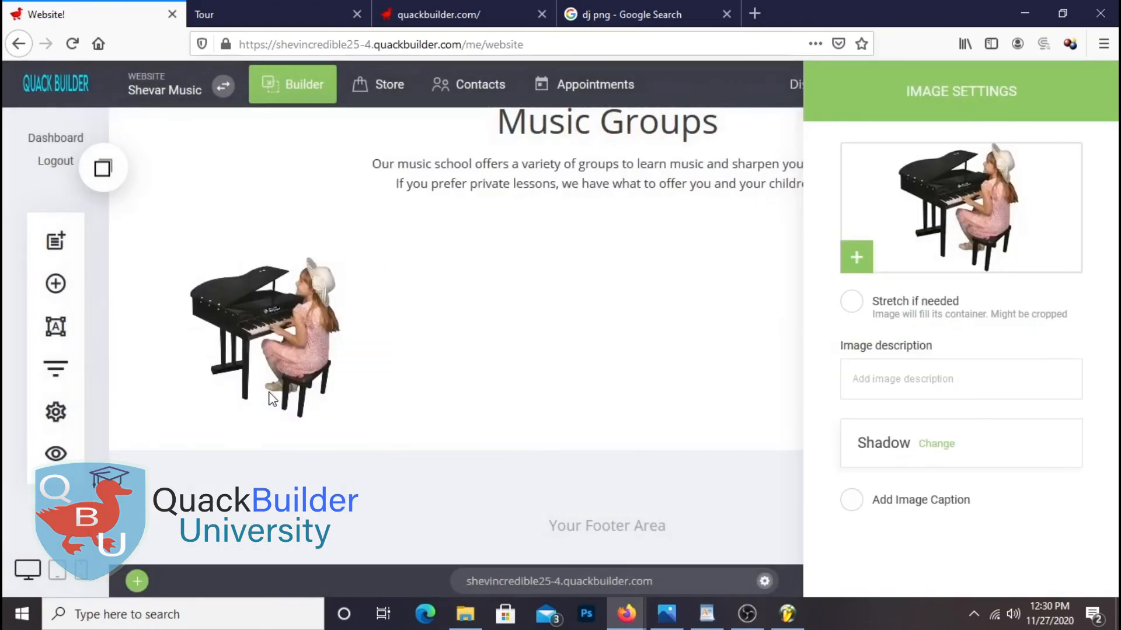
{"action": "left_click", "coordinate": [426, 363]}
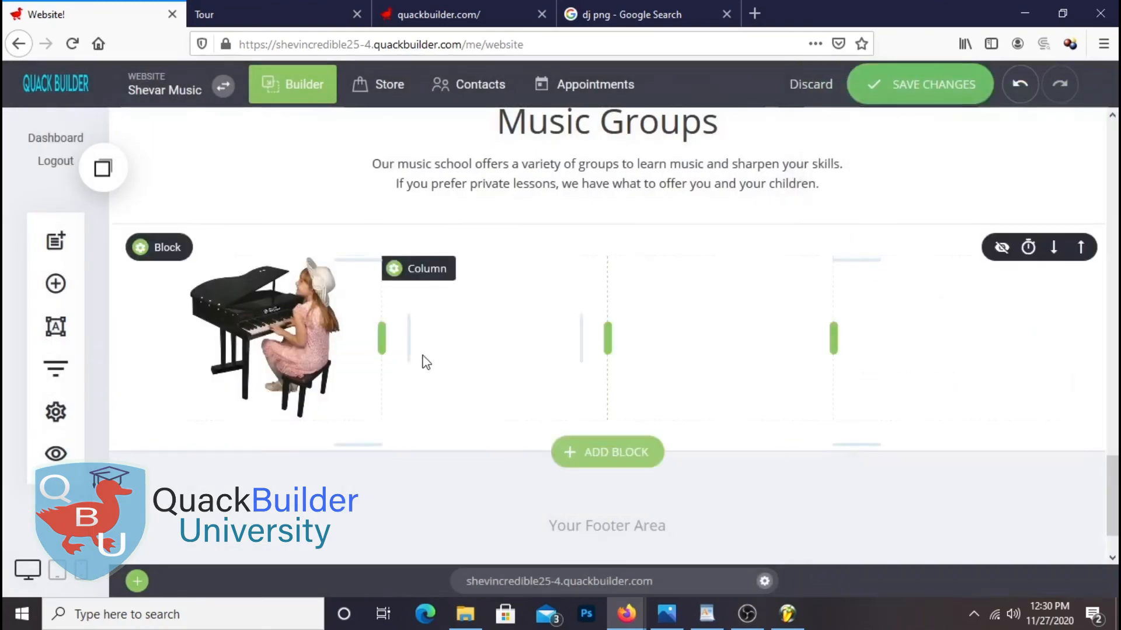
Add an Image widget to the second column with the woman-with-guitar photo and make it taller
{"action": "left_click", "coordinate": [56, 284]}
{"action": "left_click_drag", "start_coordinate": [191, 445], "coordinate": [606, 327]}
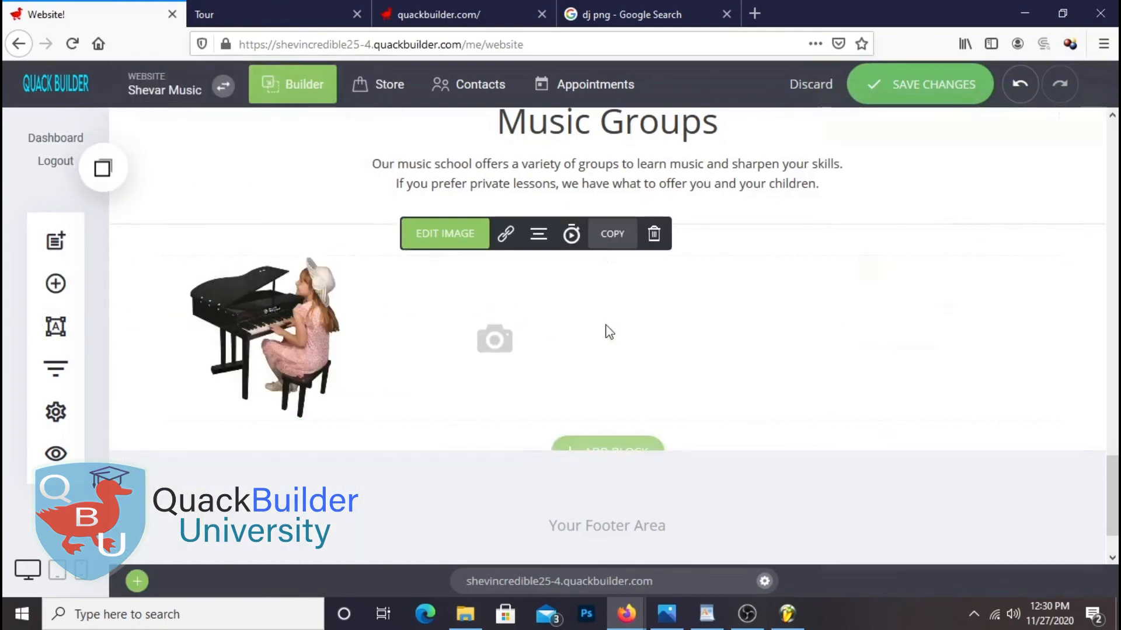
{"action": "left_click", "coordinate": [973, 206]}
{"action": "scroll", "coordinate": [748, 393], "scroll_direction": "down", "scroll_amount": 5}
{"action": "scroll", "coordinate": [722, 366], "scroll_direction": "up", "scroll_amount": 5}
{"action": "left_click", "coordinate": [969, 519]}
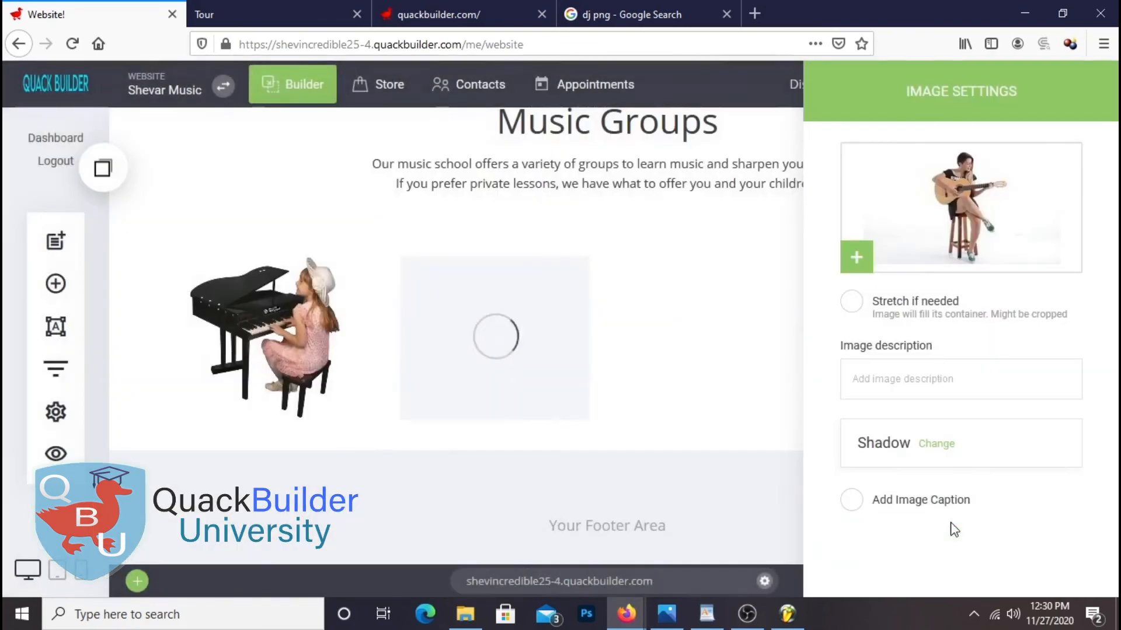
{"action": "left_click", "coordinate": [680, 376]}
{"action": "left_click_drag", "start_coordinate": [576, 412], "coordinate": [584, 447]}
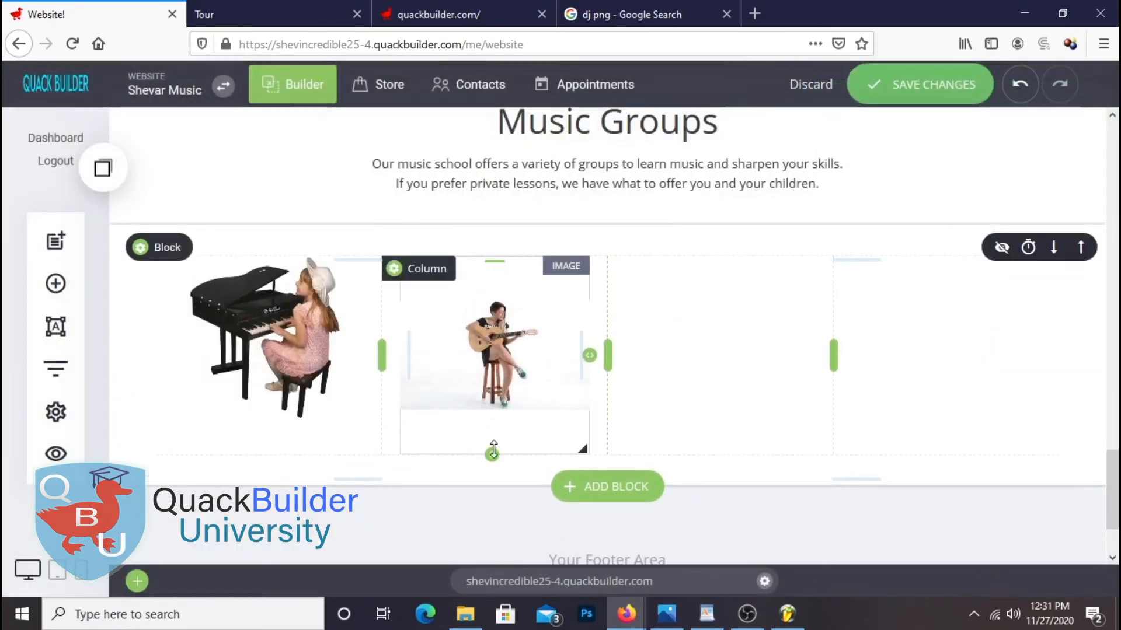
{"action": "left_click_drag", "start_coordinate": [493, 454], "coordinate": [493, 458]}
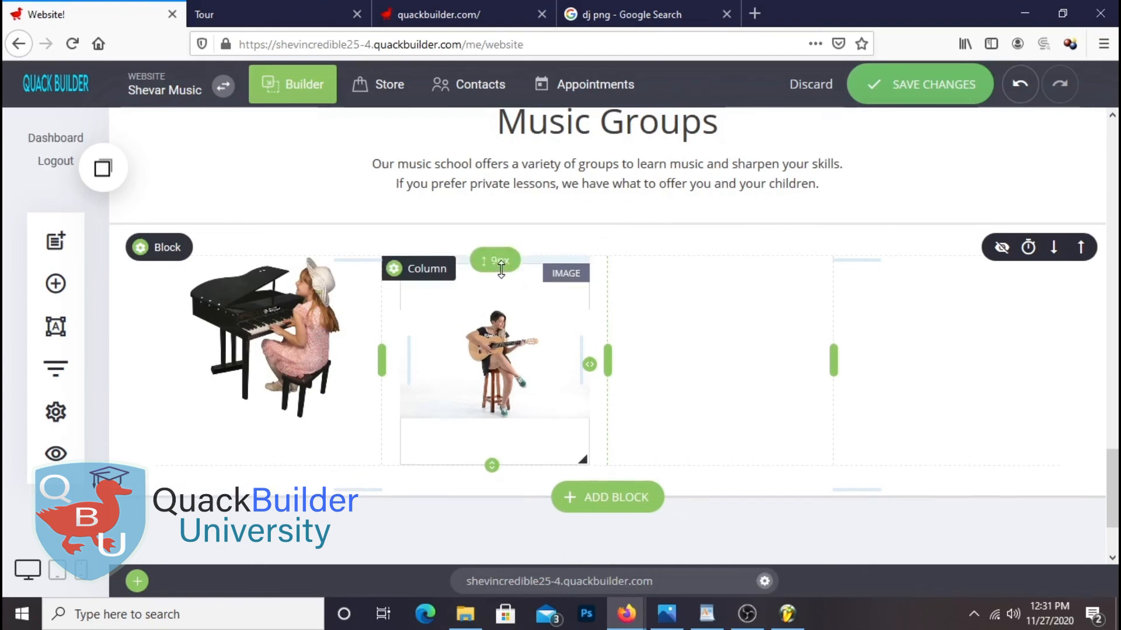
Add an Image widget to the third column with the man-in-hat photo and make it taller
{"action": "left_click", "coordinate": [76, 291]}
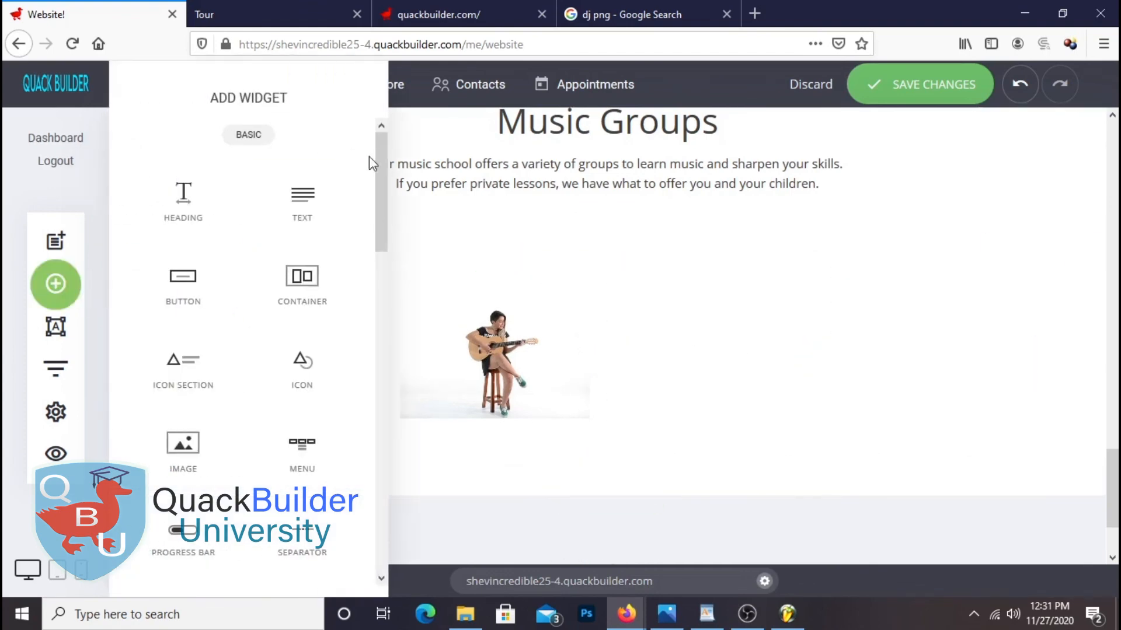
{"action": "left_click_drag", "start_coordinate": [191, 432], "coordinate": [698, 321]}
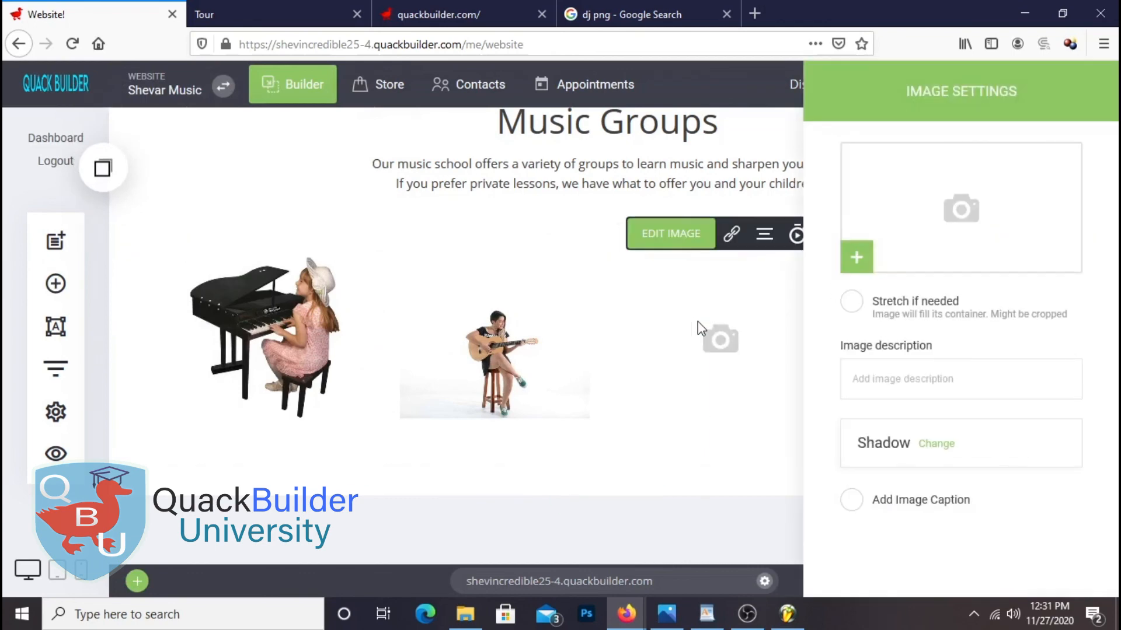
{"action": "left_click", "coordinate": [1018, 263]}
{"action": "left_click", "coordinate": [943, 372]}
{"action": "scroll", "coordinate": [934, 371], "scroll_direction": "down", "scroll_amount": 3}
{"action": "scroll", "coordinate": [916, 370], "scroll_direction": "up", "scroll_amount": 3}
{"action": "left_click", "coordinate": [521, 325]}
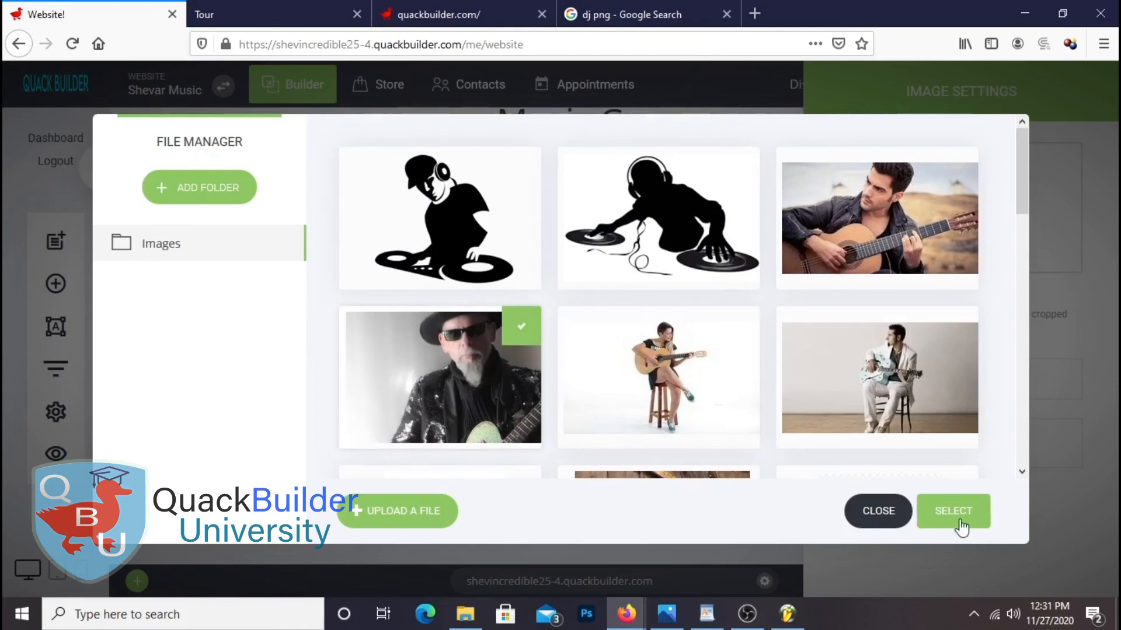
{"action": "left_click", "coordinate": [953, 512]}
{"action": "left_click", "coordinate": [746, 440]}
{"action": "left_click_drag", "start_coordinate": [715, 418], "coordinate": [717, 434]}
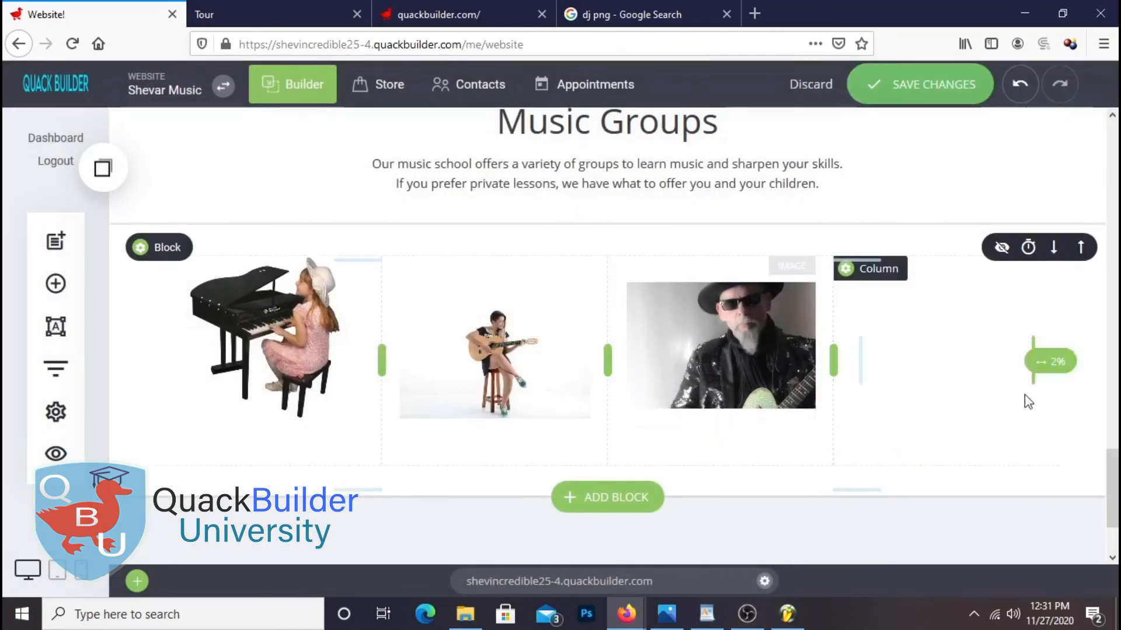
Put the stage guitarist photo in the fourth column, make it taller and set it to stretch
{"action": "left_click", "coordinate": [54, 284]}
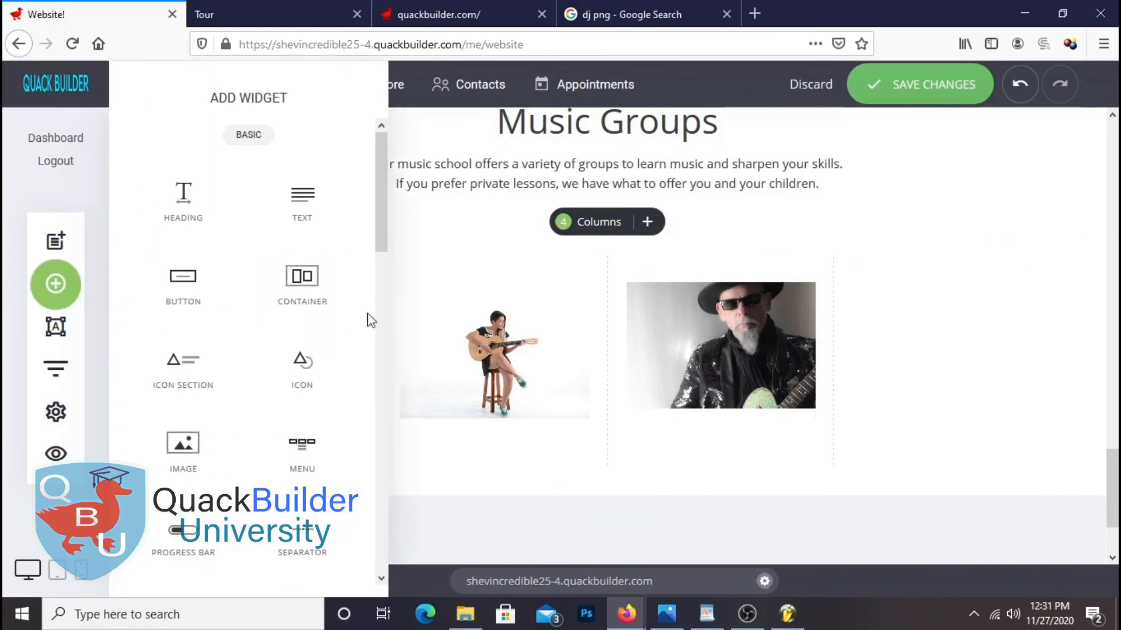
{"action": "left_click_drag", "start_coordinate": [209, 441], "coordinate": [1013, 326]}
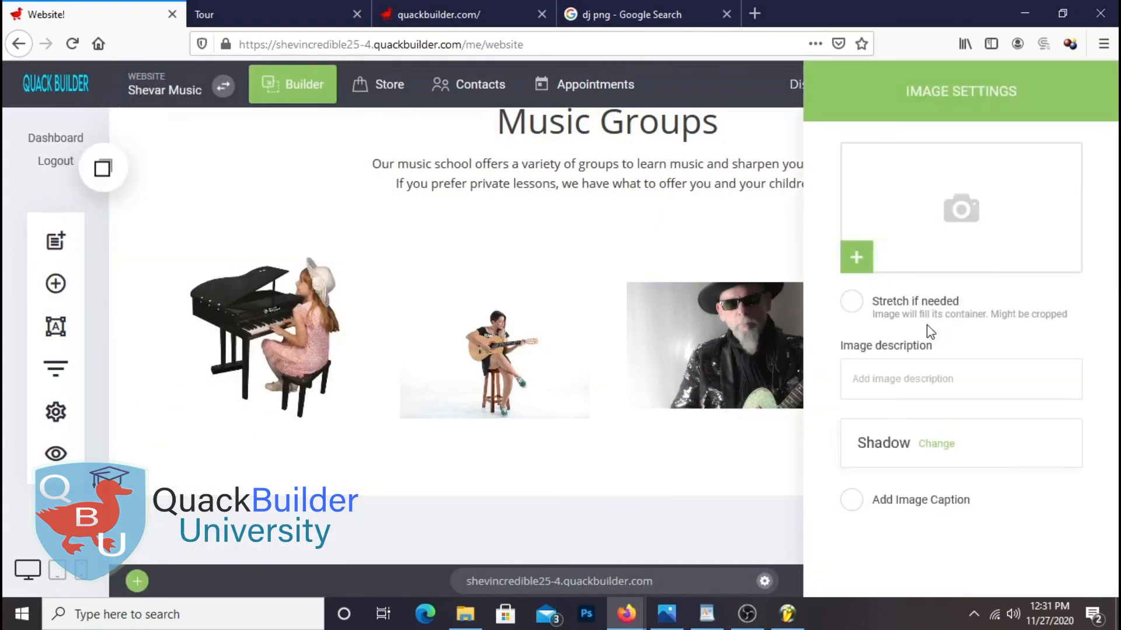
{"action": "scroll", "coordinate": [724, 380], "scroll_direction": "down", "scroll_amount": 6}
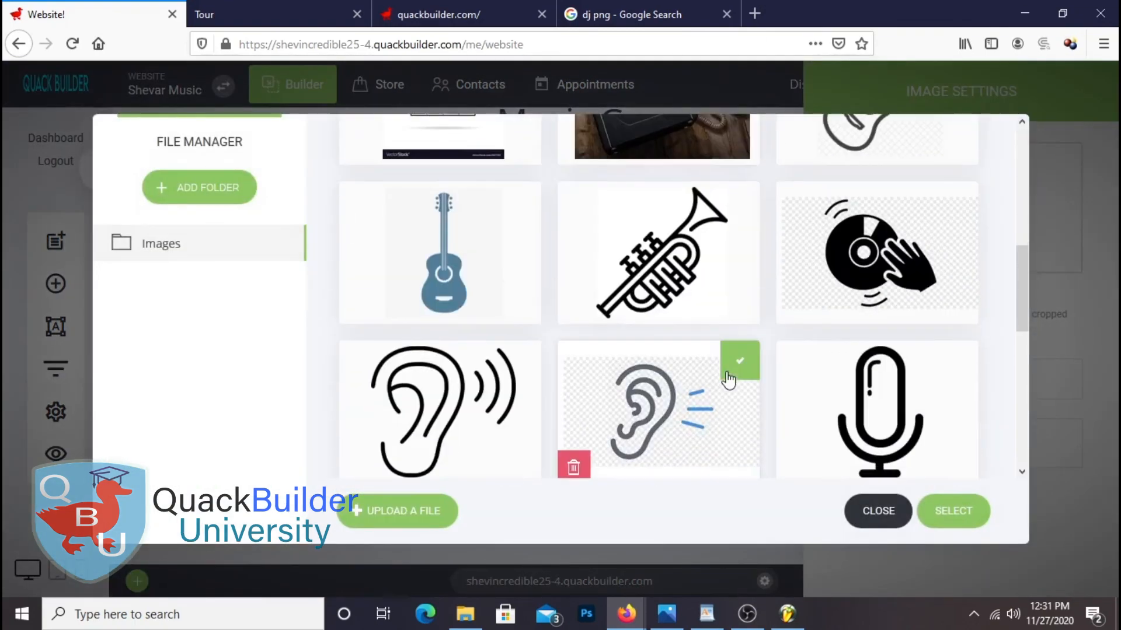
{"action": "scroll", "coordinate": [724, 380], "scroll_direction": "up", "scroll_amount": 2}
{"action": "scroll", "coordinate": [724, 380], "scroll_direction": "down", "scroll_amount": 5}
{"action": "scroll", "coordinate": [724, 380], "scroll_direction": "up", "scroll_amount": 4}
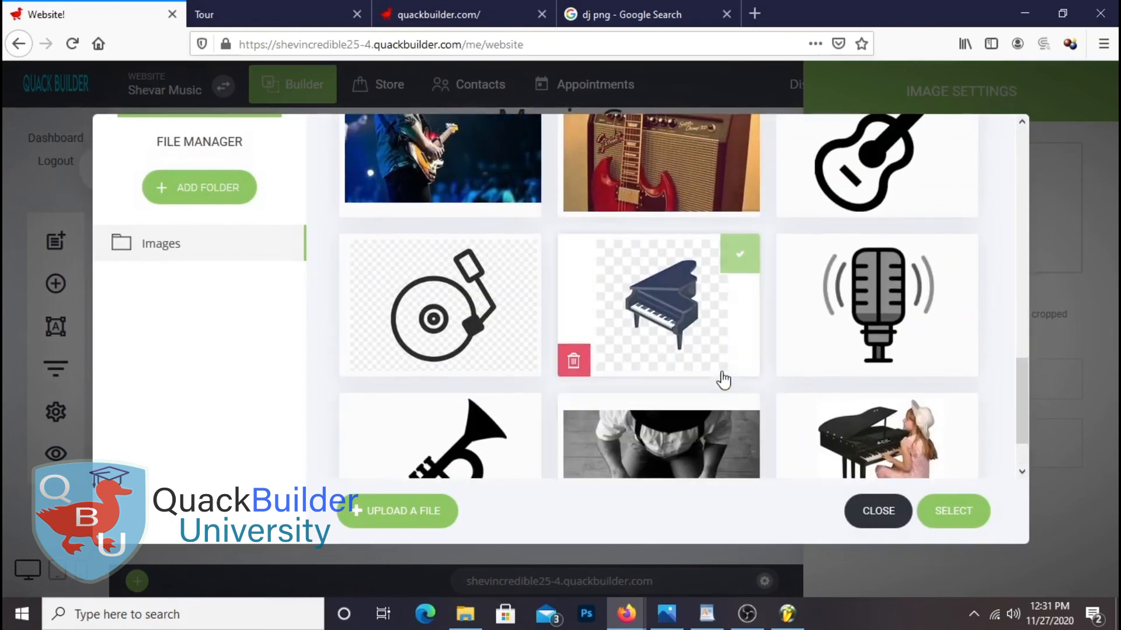
{"action": "scroll", "coordinate": [724, 380], "scroll_direction": "down", "scroll_amount": 1}
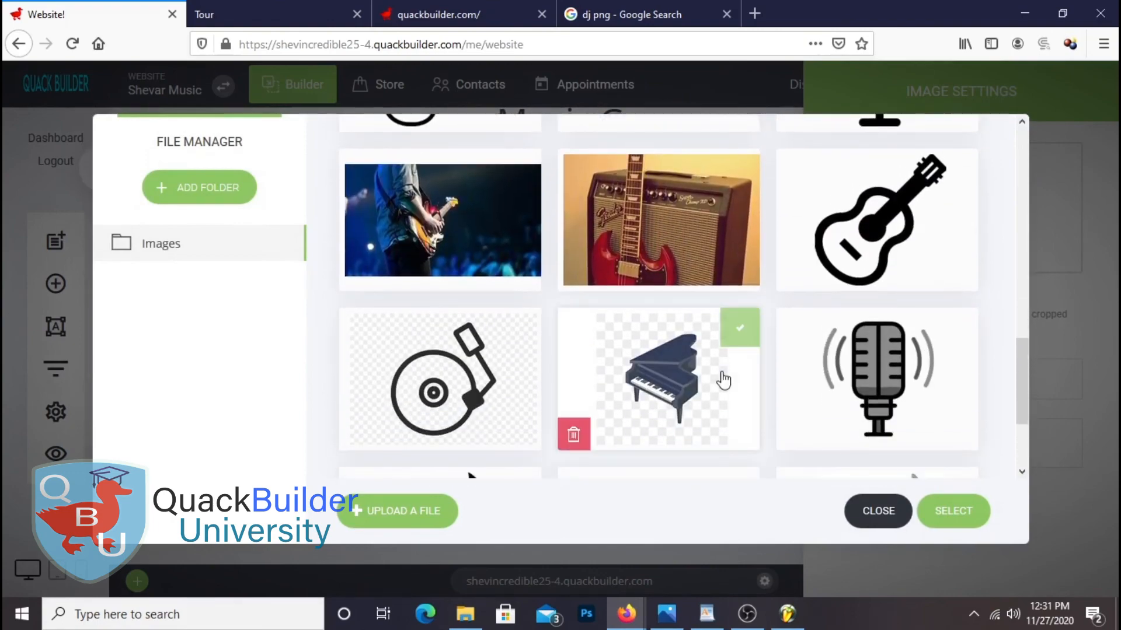
{"action": "left_click", "coordinate": [530, 212]}
{"action": "left_click", "coordinate": [953, 513]}
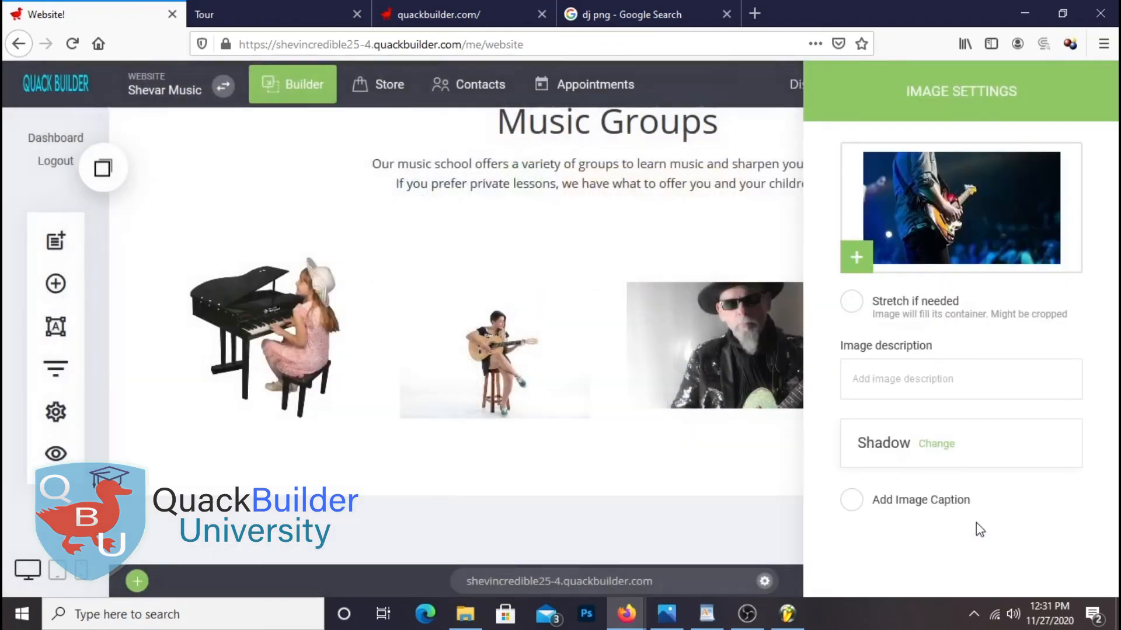
{"action": "left_click_drag", "start_coordinate": [941, 418], "coordinate": [943, 450]}
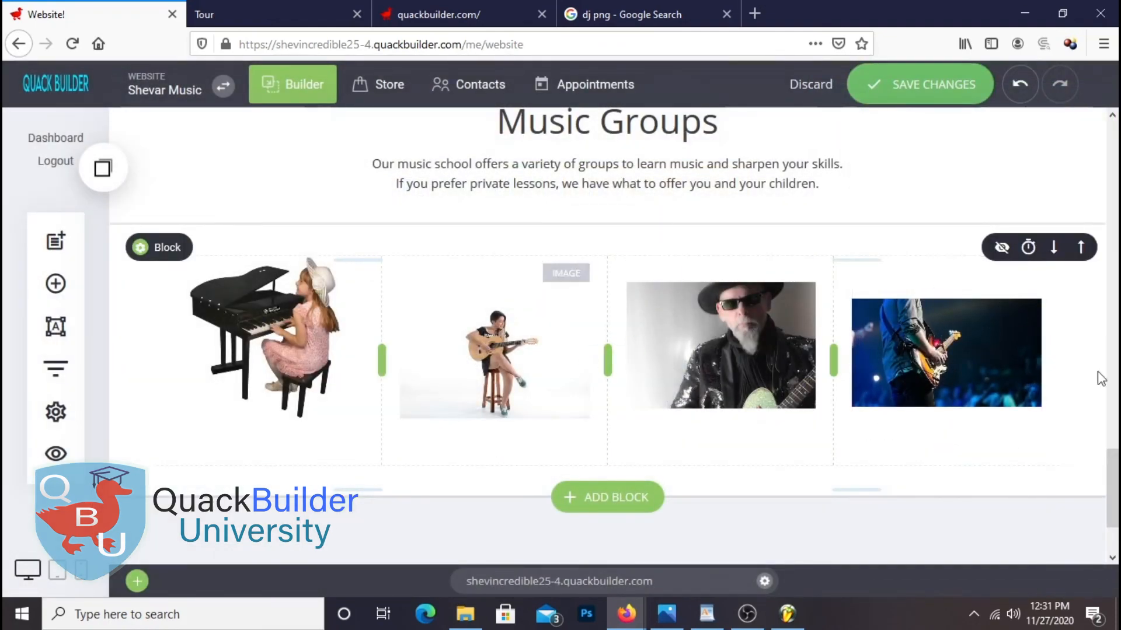
{"action": "left_click", "coordinate": [893, 233]}
{"action": "left_click", "coordinate": [851, 302]}
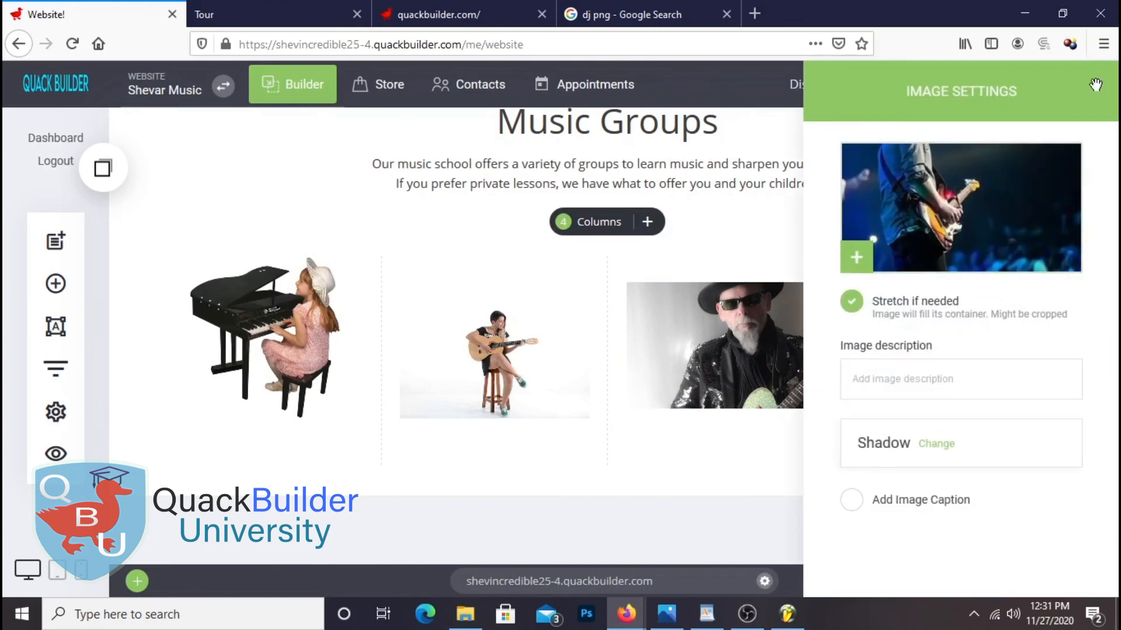
Shorten the guitarist image to about 184px, then stretch the man-in-hat image and shorten it to about 192px
{"action": "left_click", "coordinate": [728, 323]}
{"action": "left_click_drag", "start_coordinate": [944, 450], "coordinate": [952, 409]}
{"action": "left_click", "coordinate": [671, 355]}
{"action": "left_click", "coordinate": [662, 233]}
{"action": "left_click", "coordinate": [851, 302]}
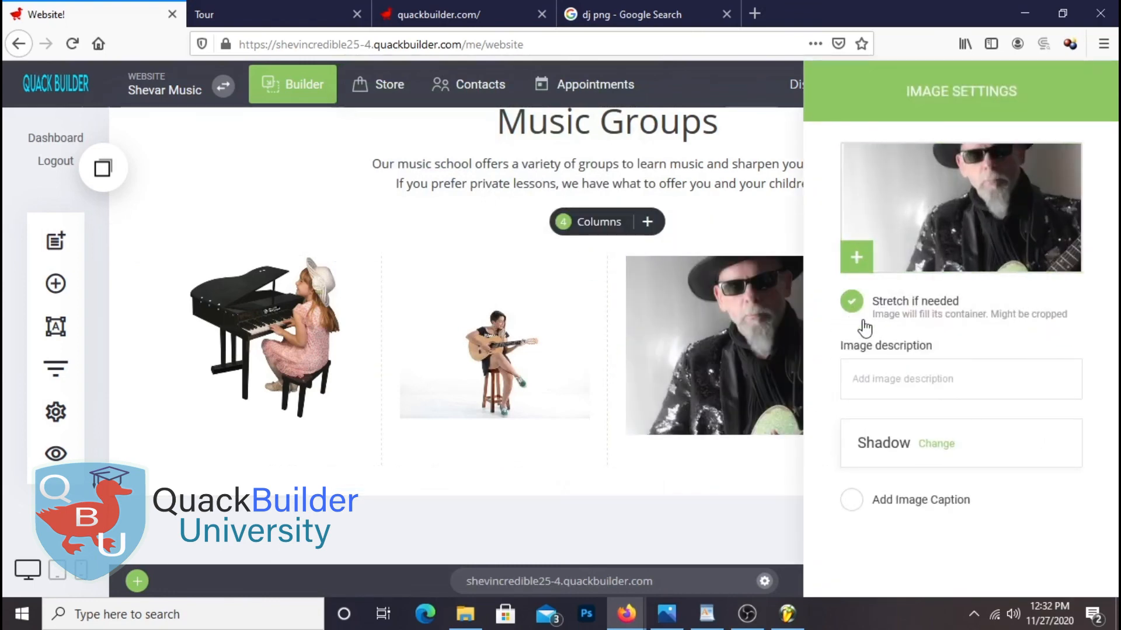
{"action": "left_click", "coordinate": [720, 345]}
{"action": "left_click_drag", "start_coordinate": [728, 435], "coordinate": [728, 413]}
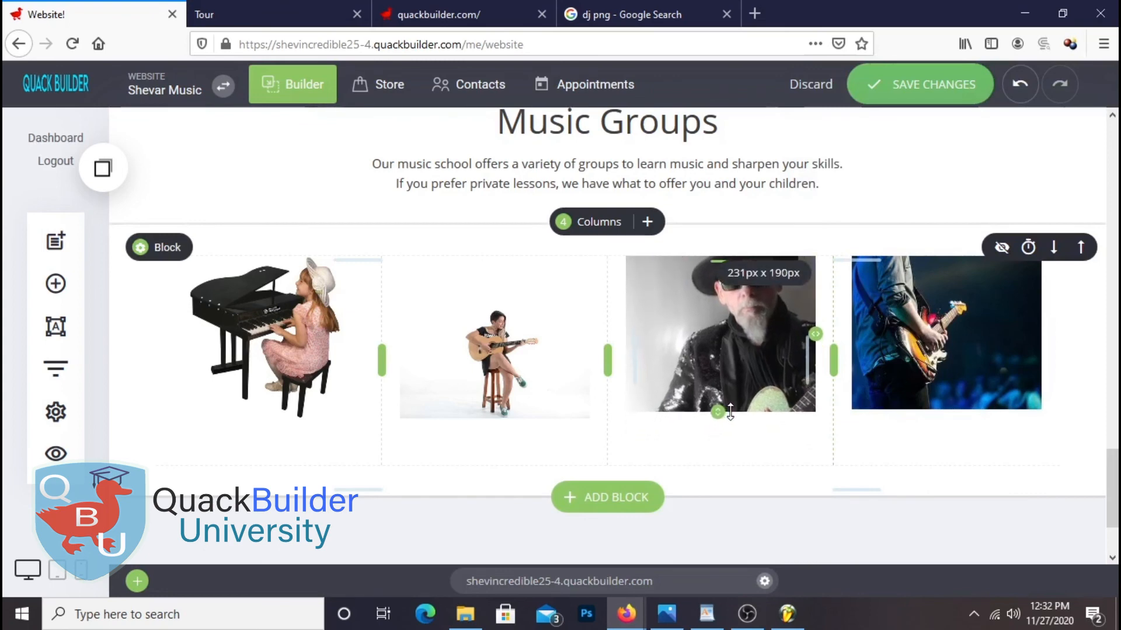
Stretch the woman-with-guitar image, shorten it to about 206px and save the changes
{"action": "left_click", "coordinate": [526, 339]}
{"action": "left_click", "coordinate": [464, 233]}
{"action": "left_click", "coordinate": [851, 303]}
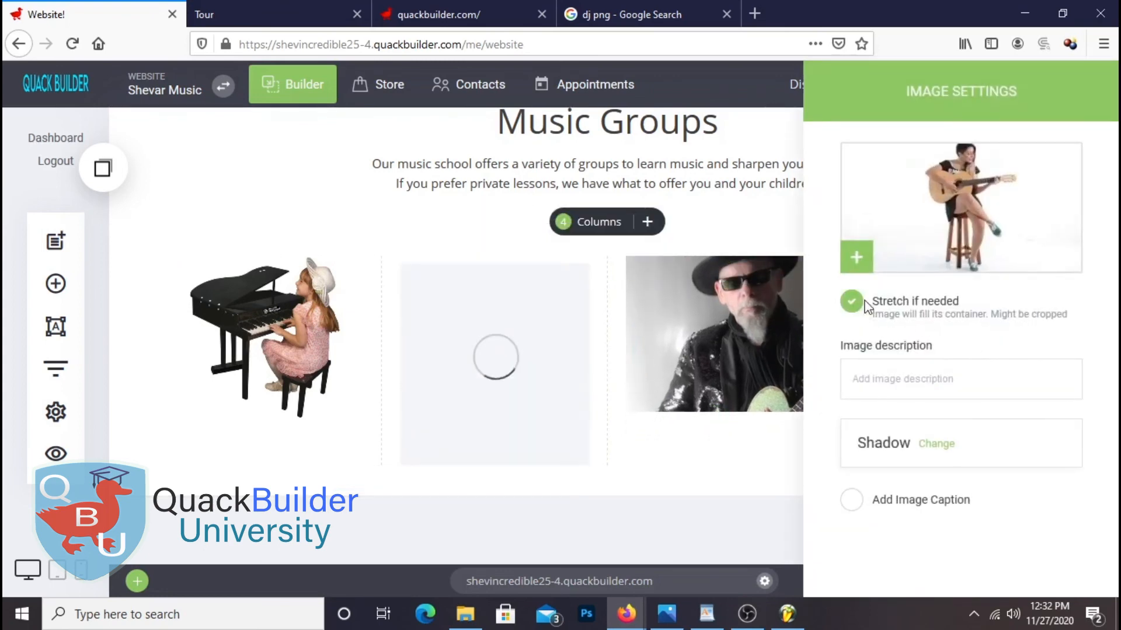
{"action": "left_click", "coordinate": [649, 381]}
{"action": "left_click_drag", "start_coordinate": [497, 461], "coordinate": [513, 413]}
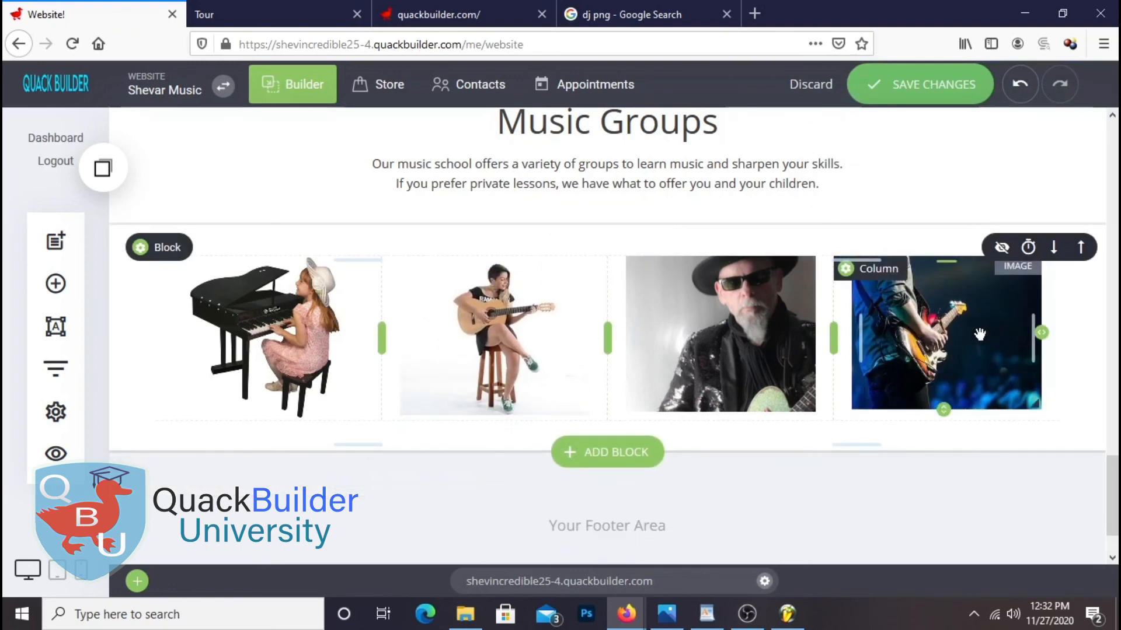
{"action": "left_click", "coordinate": [924, 97]}
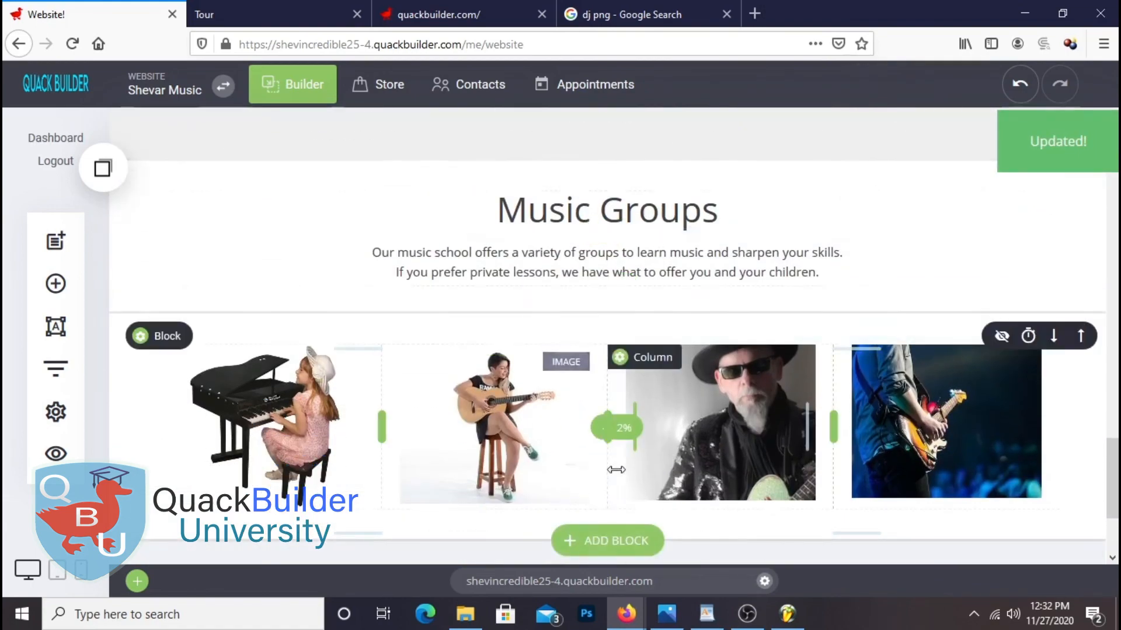
{"action": "scroll", "coordinate": [631, 388], "scroll_direction": "up", "scroll_amount": 2}
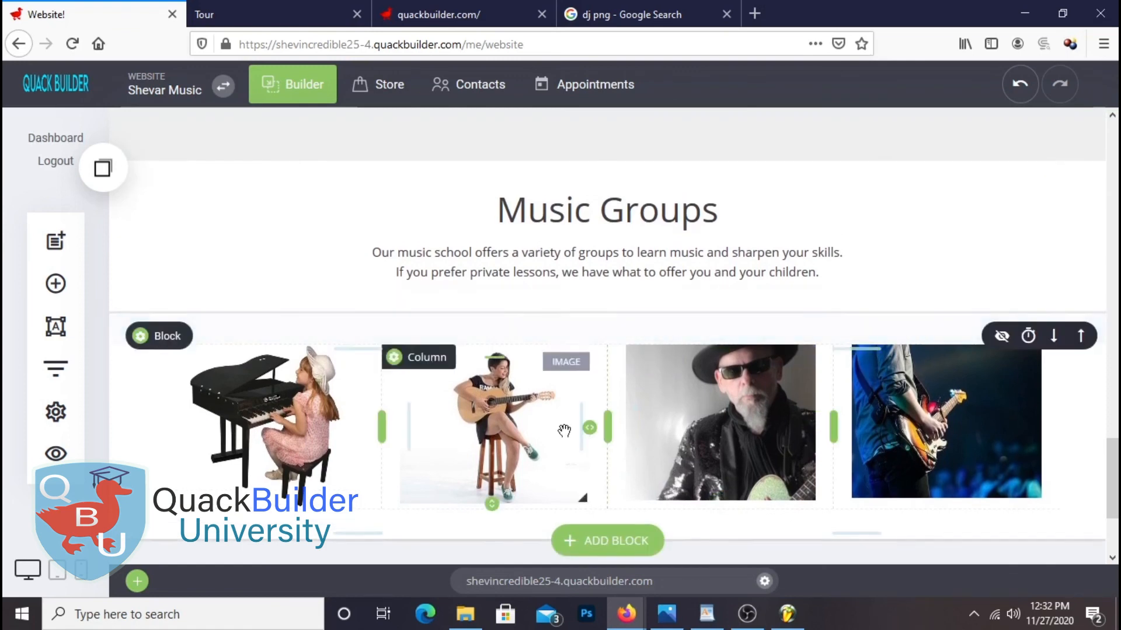
{"action": "scroll", "coordinate": [526, 385], "scroll_direction": "down", "scroll_amount": 3}
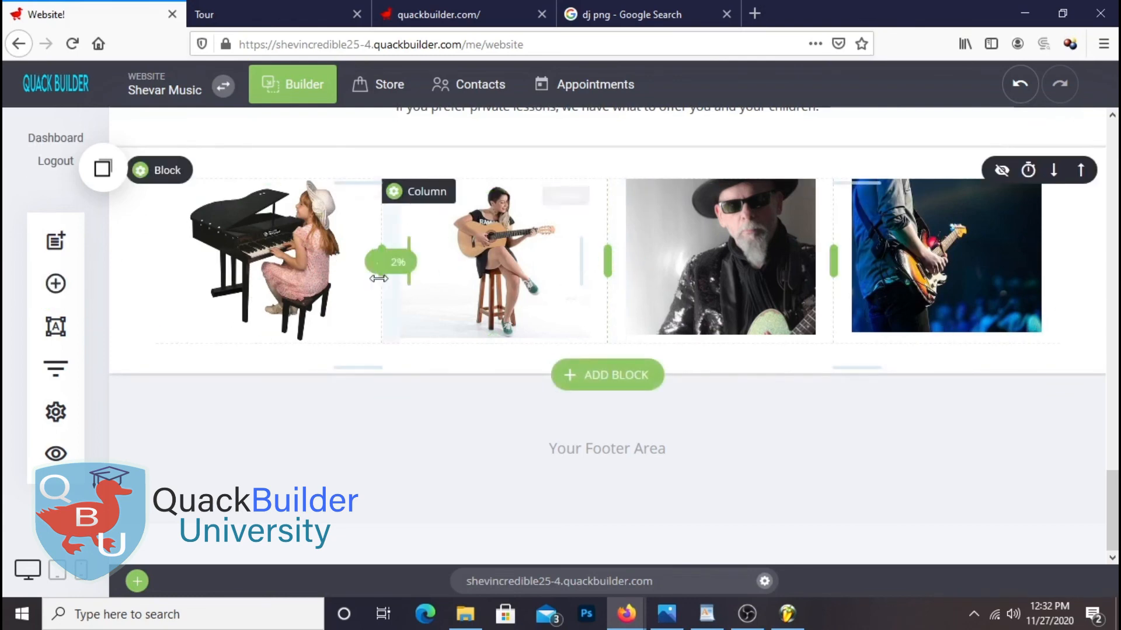
Add a 'Kids' heading at font size 24 under the piano image and save
{"action": "left_click", "coordinate": [56, 284]}
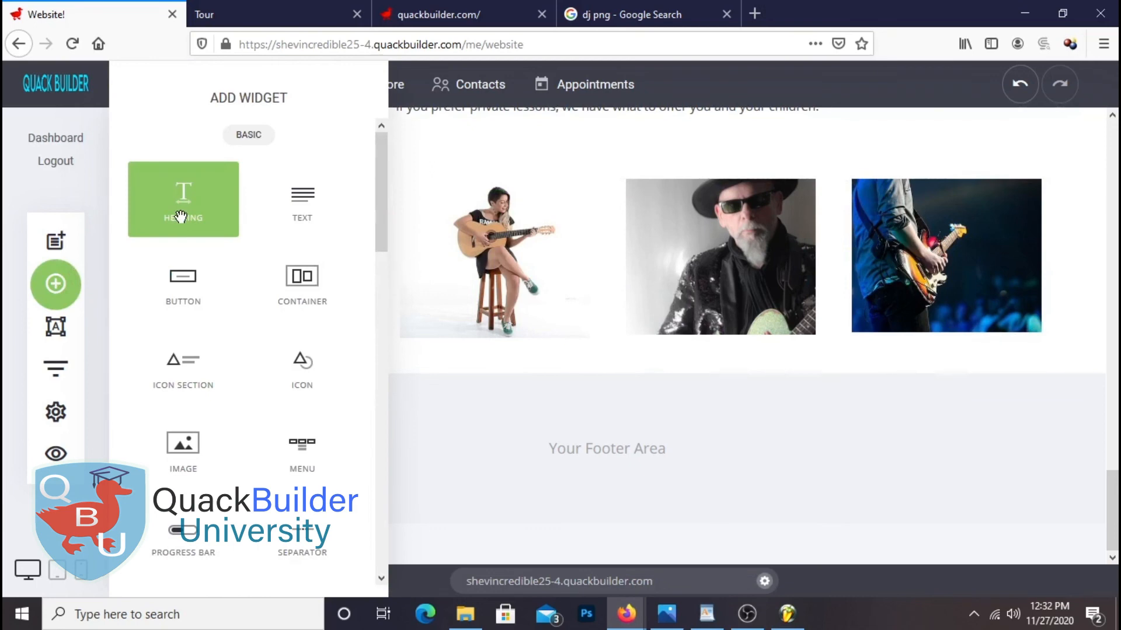
{"action": "left_click_drag", "start_coordinate": [187, 216], "coordinate": [274, 339]}
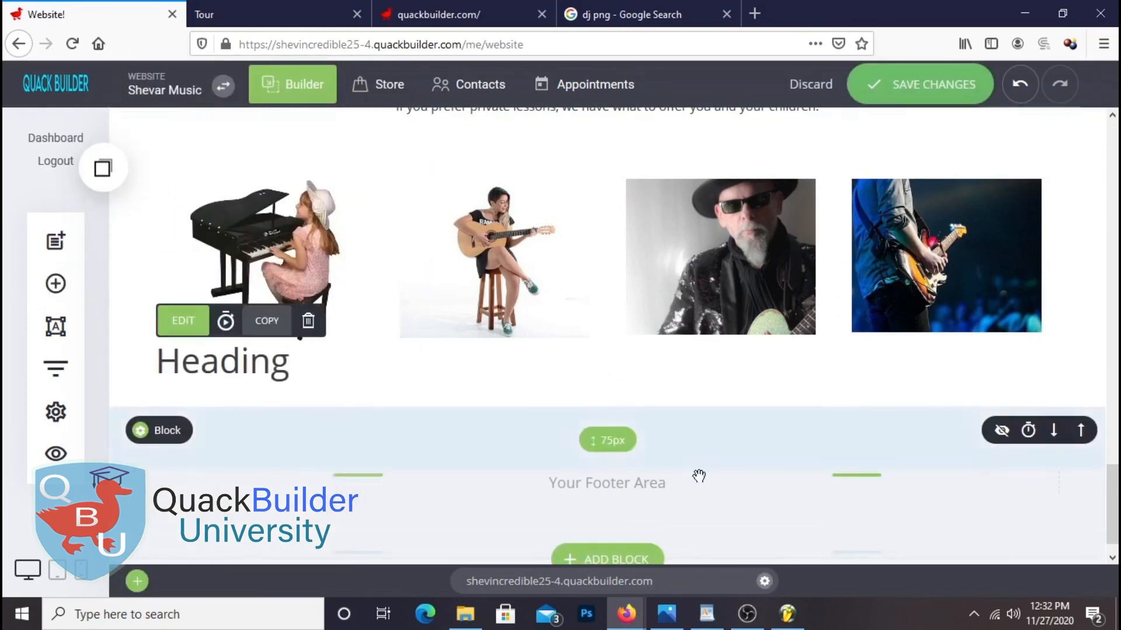
{"action": "left_click", "coordinate": [287, 355]}
{"action": "double_click", "coordinate": [286, 355]}
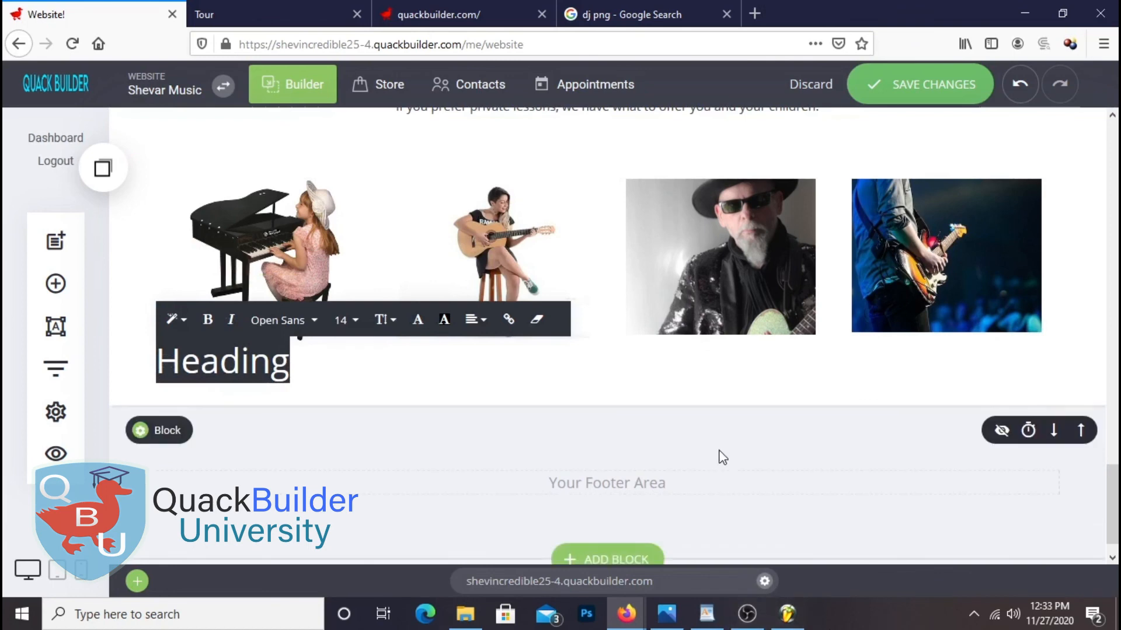
{"action": "type", "text": "Kids"}
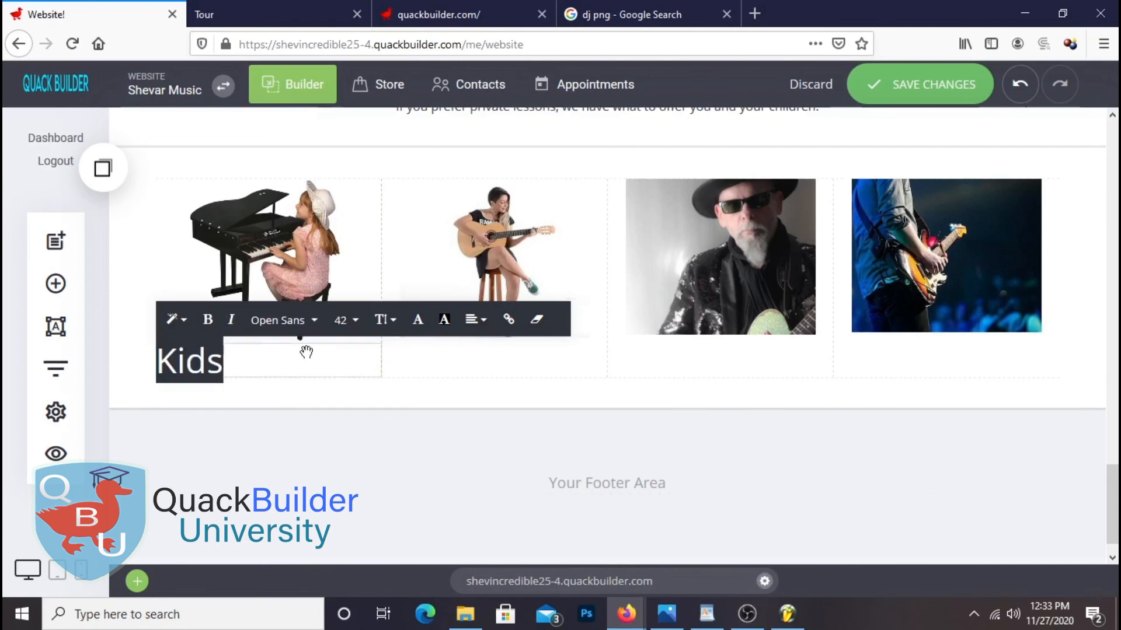
{"action": "left_click", "coordinate": [345, 320]}
{"action": "left_click", "coordinate": [365, 251]}
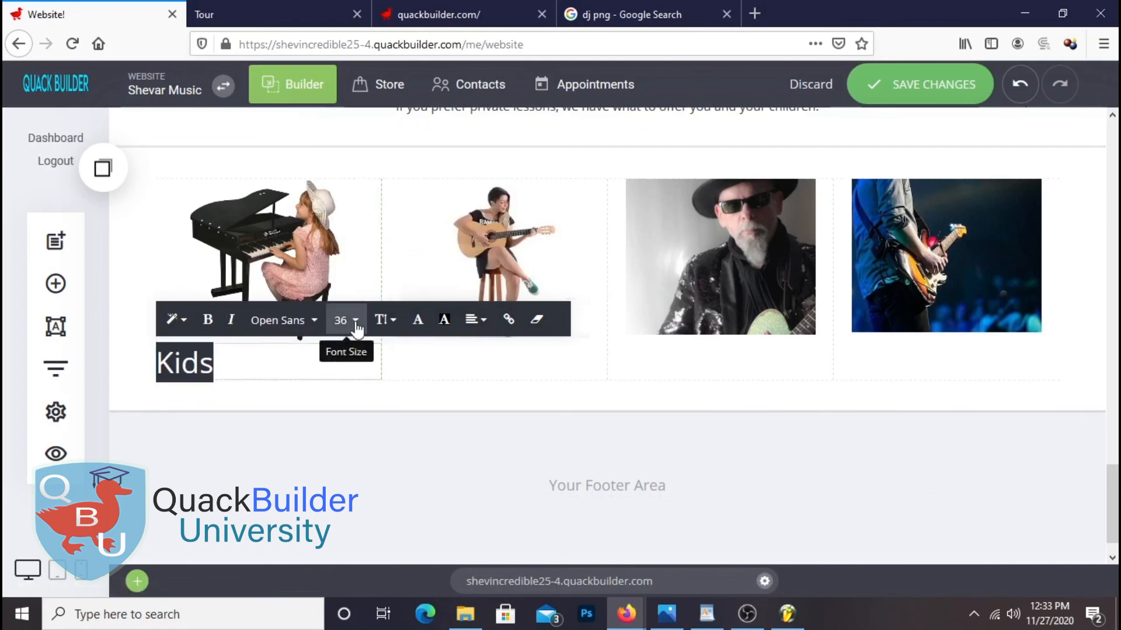
{"action": "left_click", "coordinate": [355, 320]}
{"action": "left_click", "coordinate": [366, 229]}
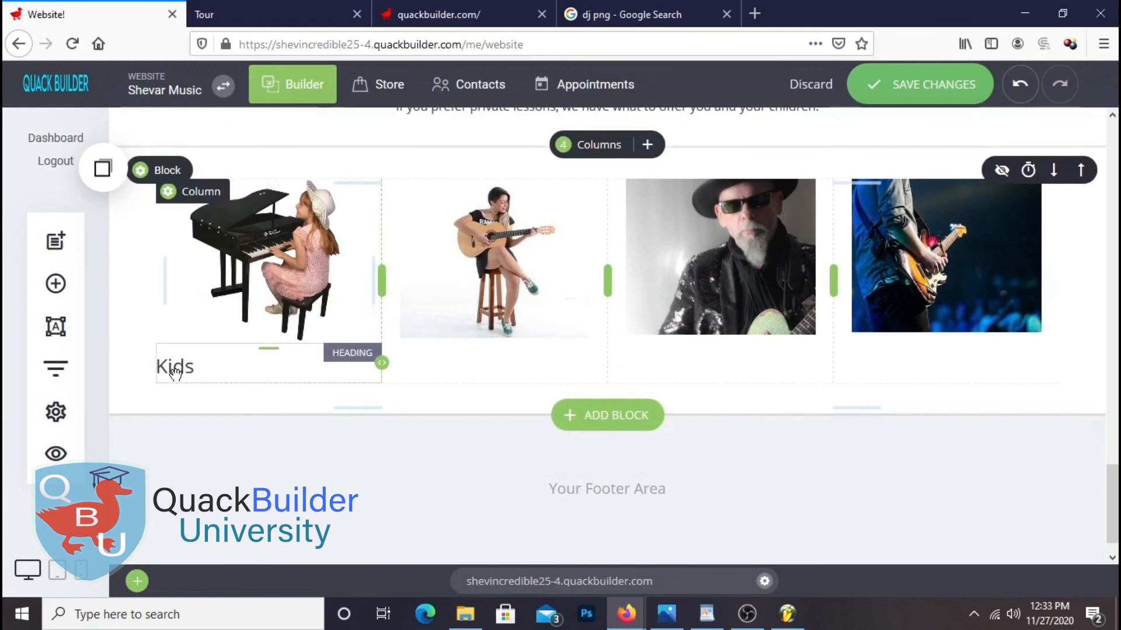
{"action": "left_click", "coordinate": [918, 86]}
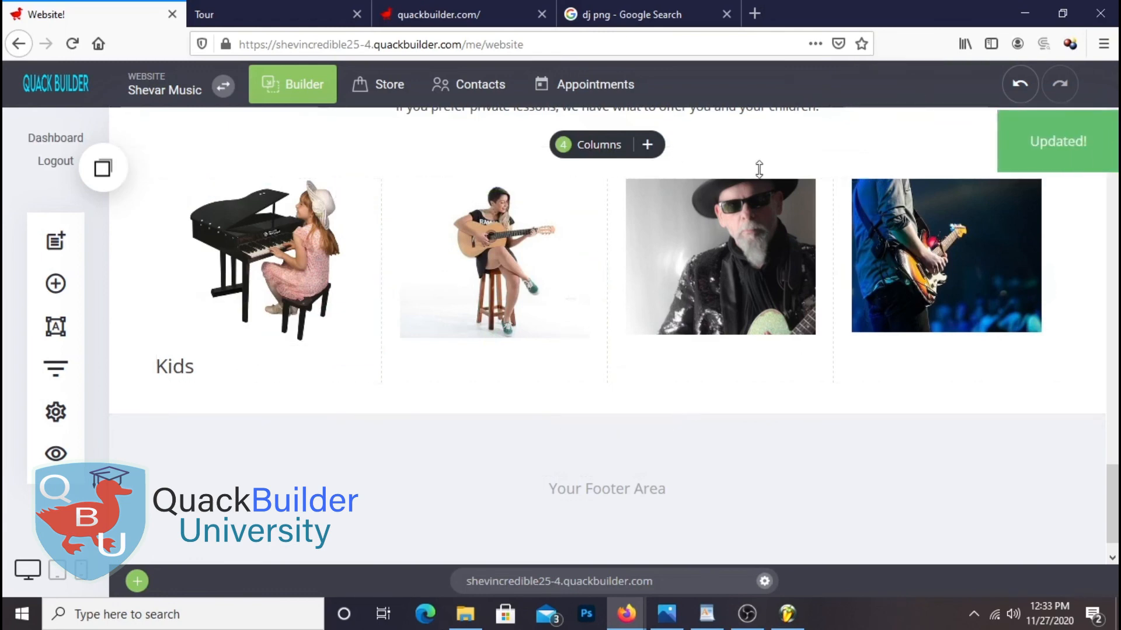
Paste copies of the Kids caption under the second, third and fourth images
{"action": "mouse_move", "coordinate": [184, 369]}
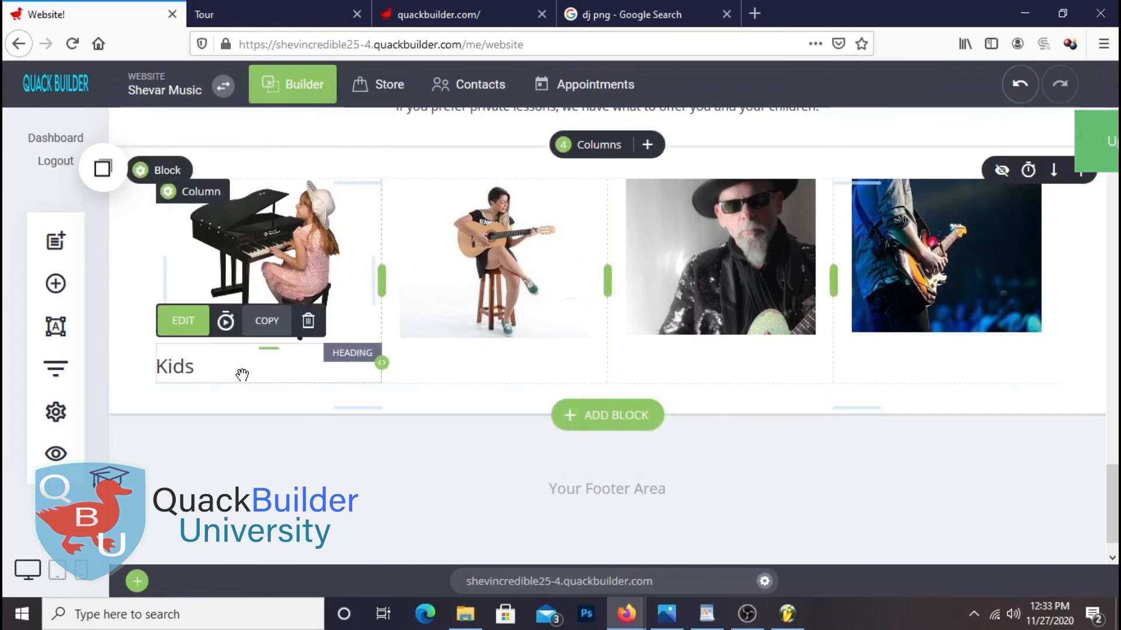
{"action": "left_click", "coordinate": [103, 168]}
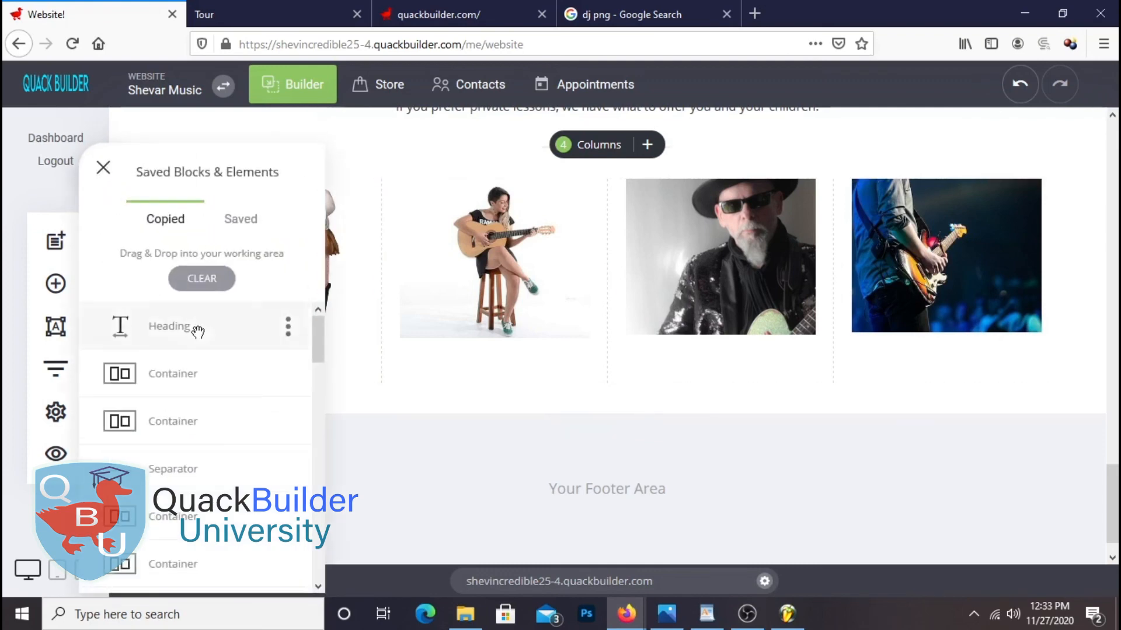
{"action": "left_click_drag", "start_coordinate": [198, 329], "coordinate": [488, 362]}
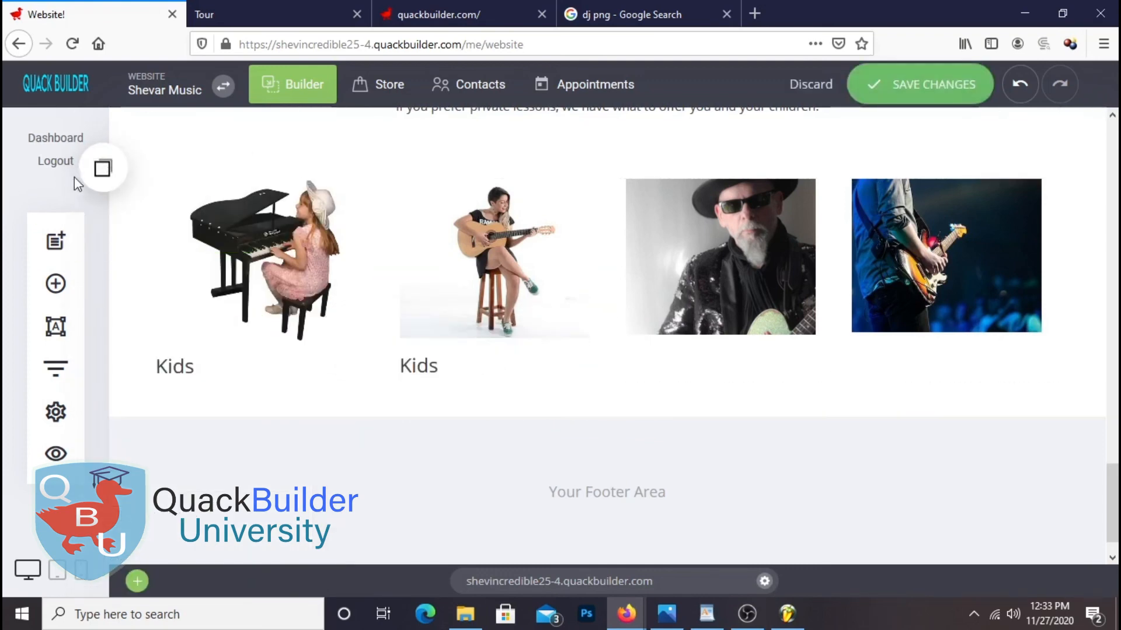
{"action": "left_click", "coordinate": [103, 169]}
{"action": "left_click_drag", "start_coordinate": [222, 327], "coordinate": [730, 358]}
{"action": "left_click", "coordinate": [104, 168]}
{"action": "left_click_drag", "start_coordinate": [243, 330], "coordinate": [898, 383]}
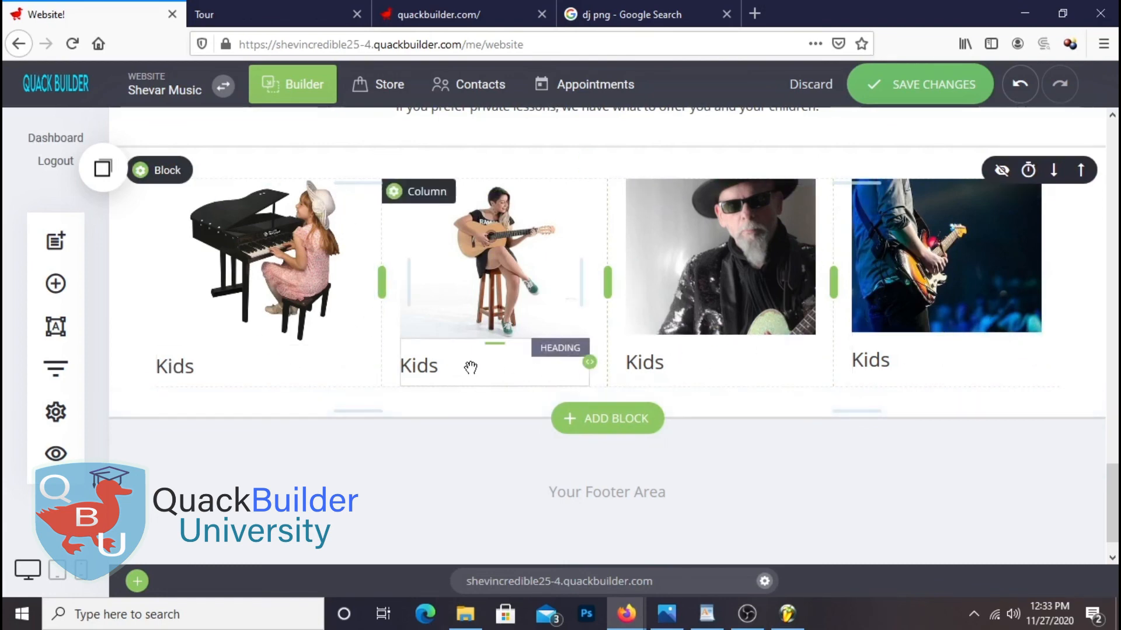
Retype the copied captions as Teens, Adults and Private Lessons, then save the page
{"action": "double_click", "coordinate": [424, 367]}
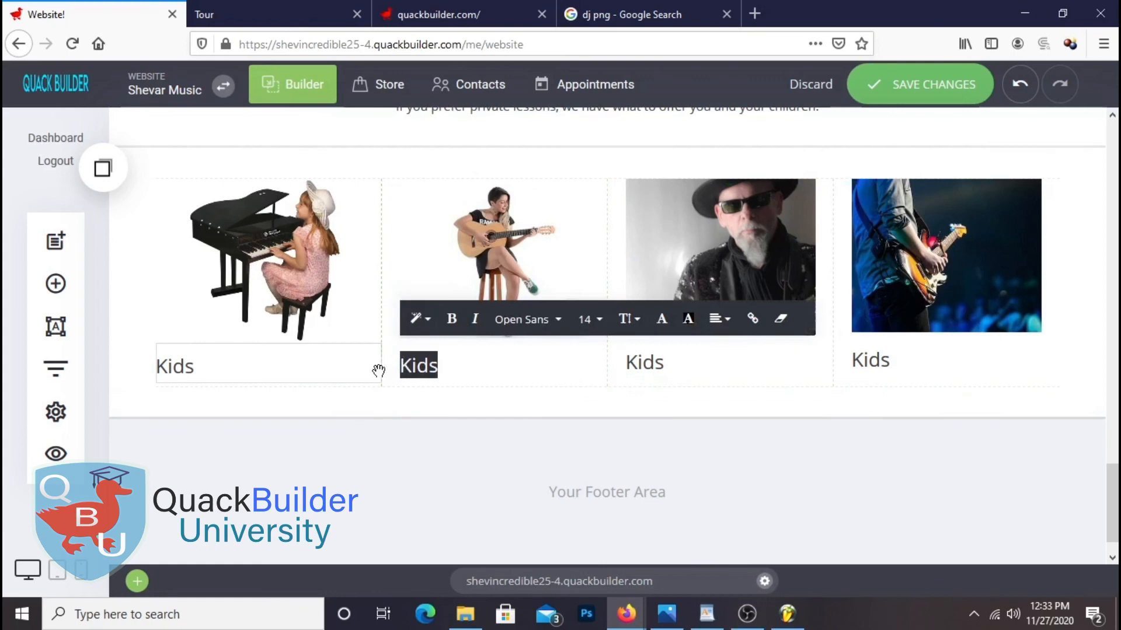
{"action": "type", "text": "Teens"}
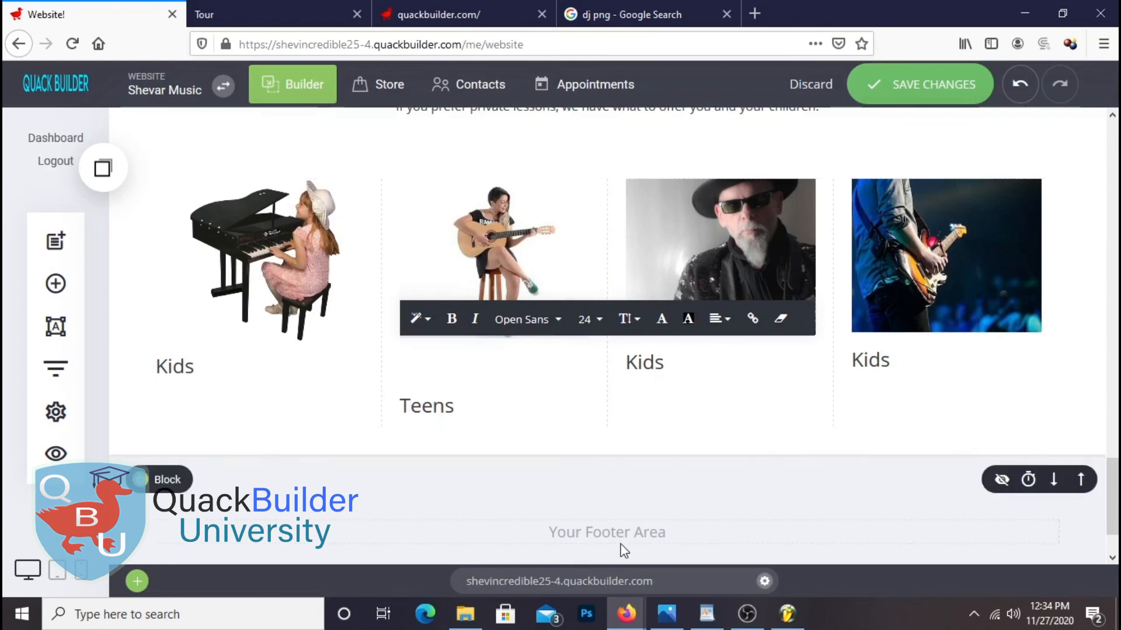
{"action": "key", "text": "BackSpace"}
{"action": "left_click", "coordinate": [713, 373]}
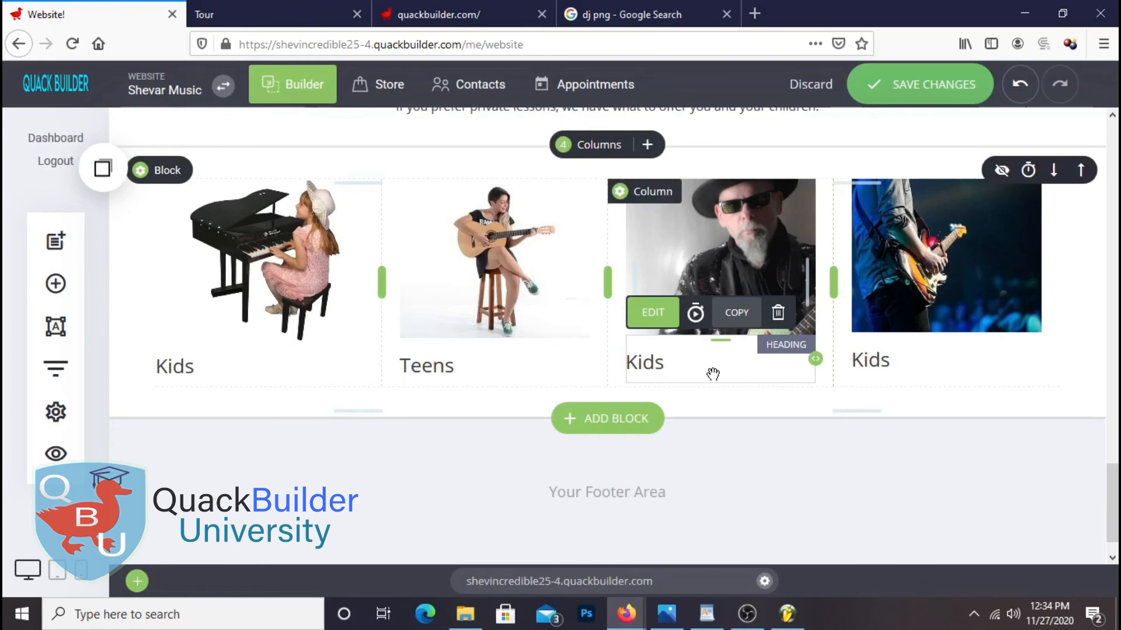
{"action": "double_click", "coordinate": [676, 368]}
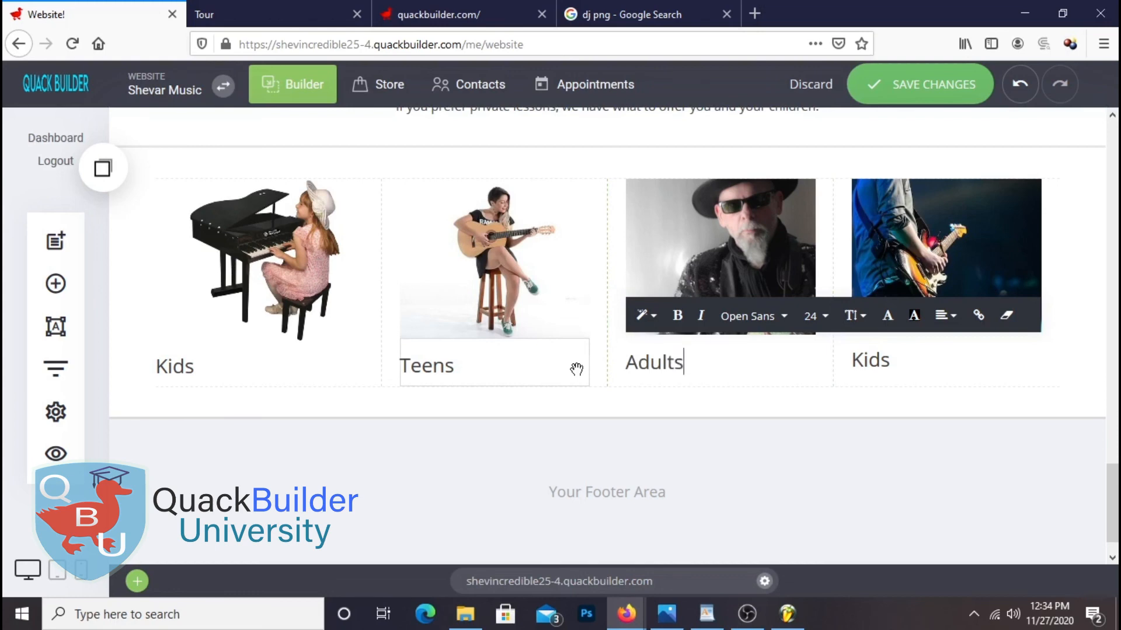
{"action": "left_click", "coordinate": [907, 362]}
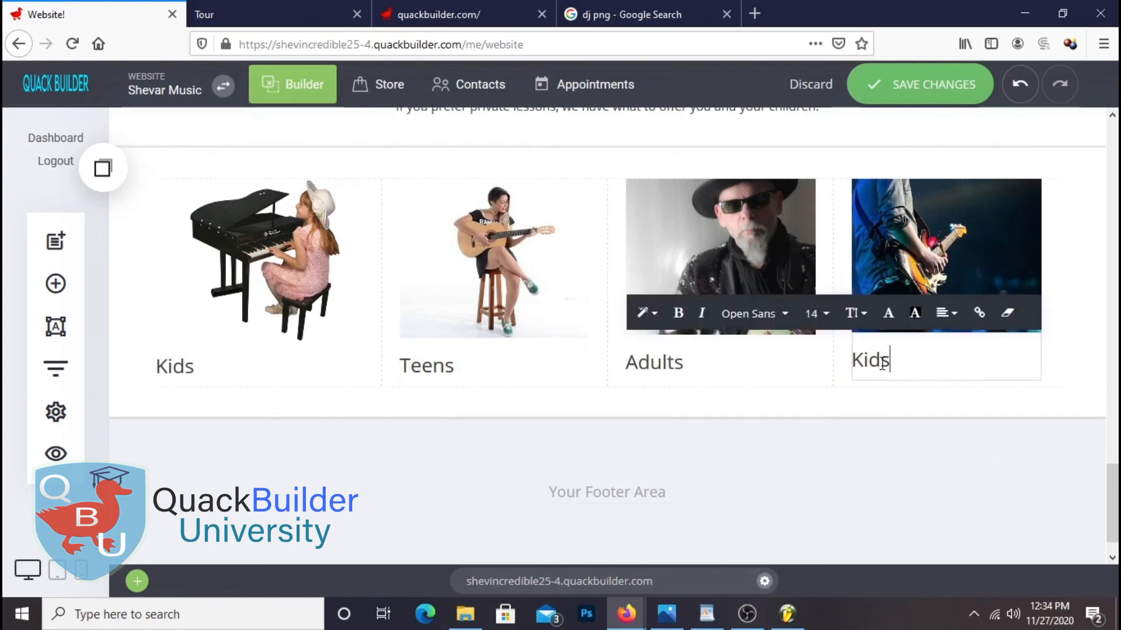
{"action": "left_click_drag", "start_coordinate": [907, 362], "coordinate": [849, 368]}
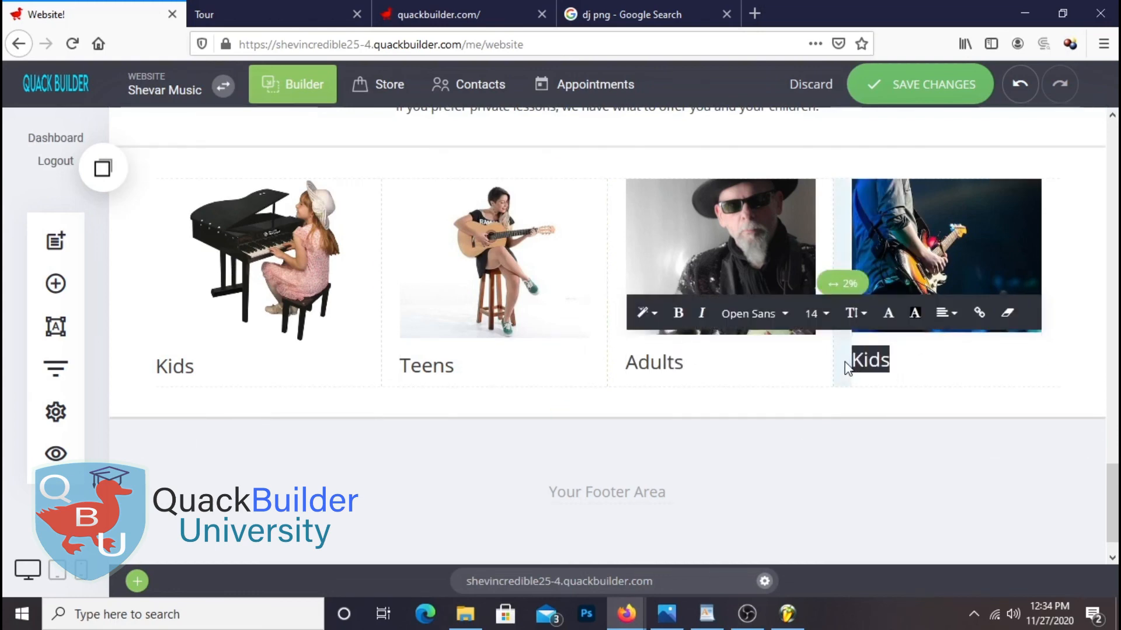
{"action": "type", "text": "Private Lessons"}
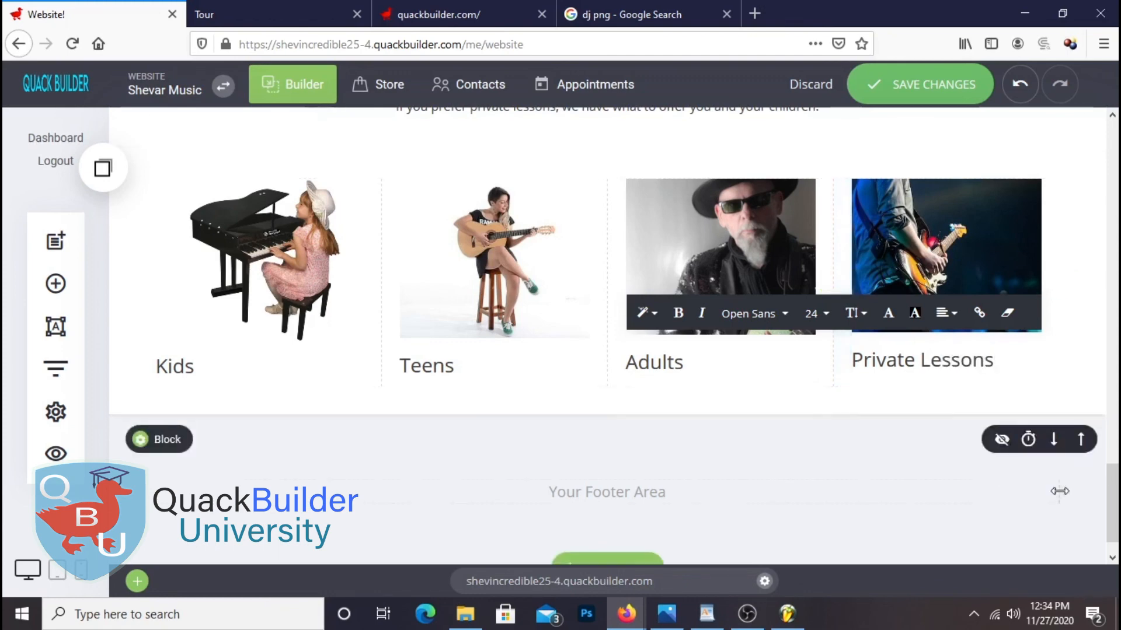
{"action": "left_click", "coordinate": [923, 87]}
{"action": "scroll", "coordinate": [543, 414], "scroll_direction": "up", "scroll_amount": 2}
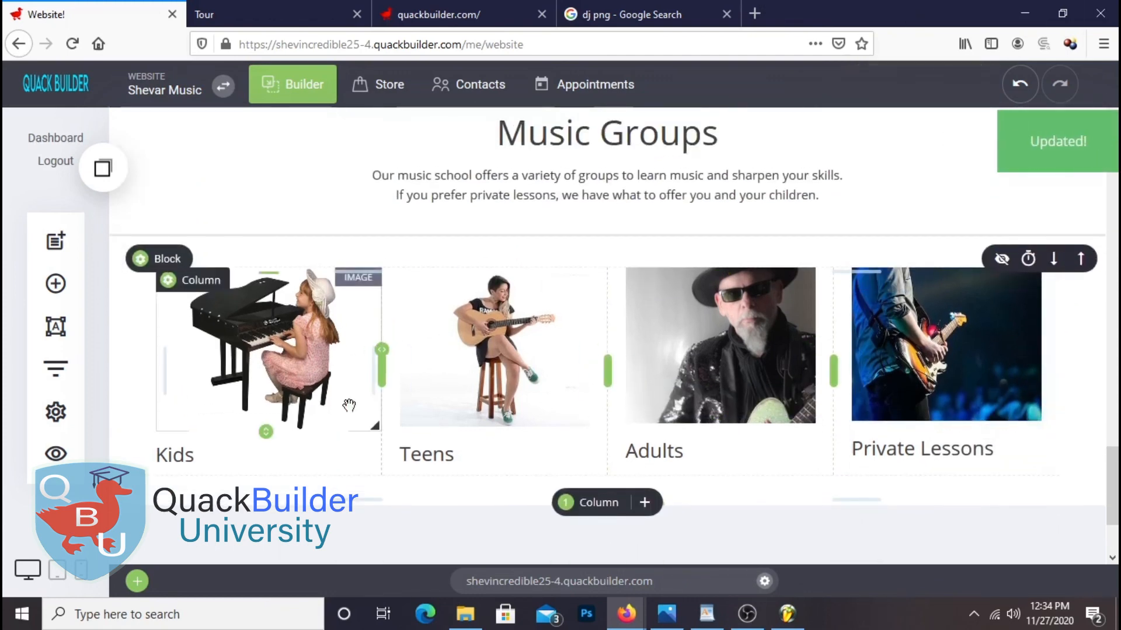
Reload the live site in the Tour tab and scroll through the Music Classes section
{"action": "left_click", "coordinate": [240, 24]}
{"action": "right_click", "coordinate": [362, 149]}
{"action": "left_click", "coordinate": [477, 165]}
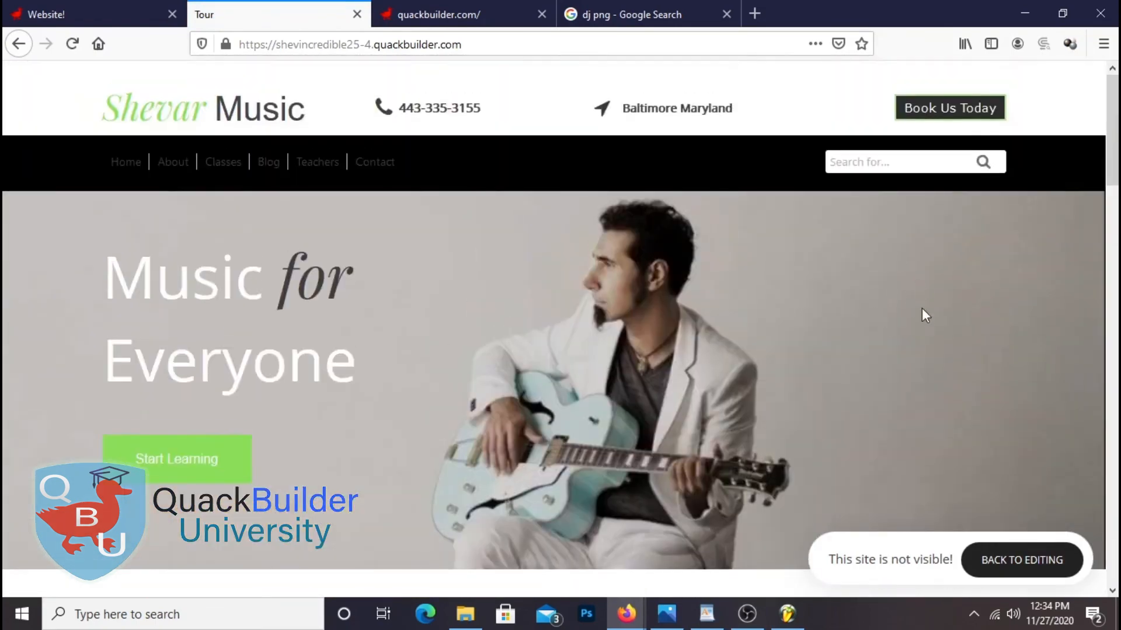
{"action": "scroll", "coordinate": [794, 356], "scroll_direction": "down", "scroll_amount": 8}
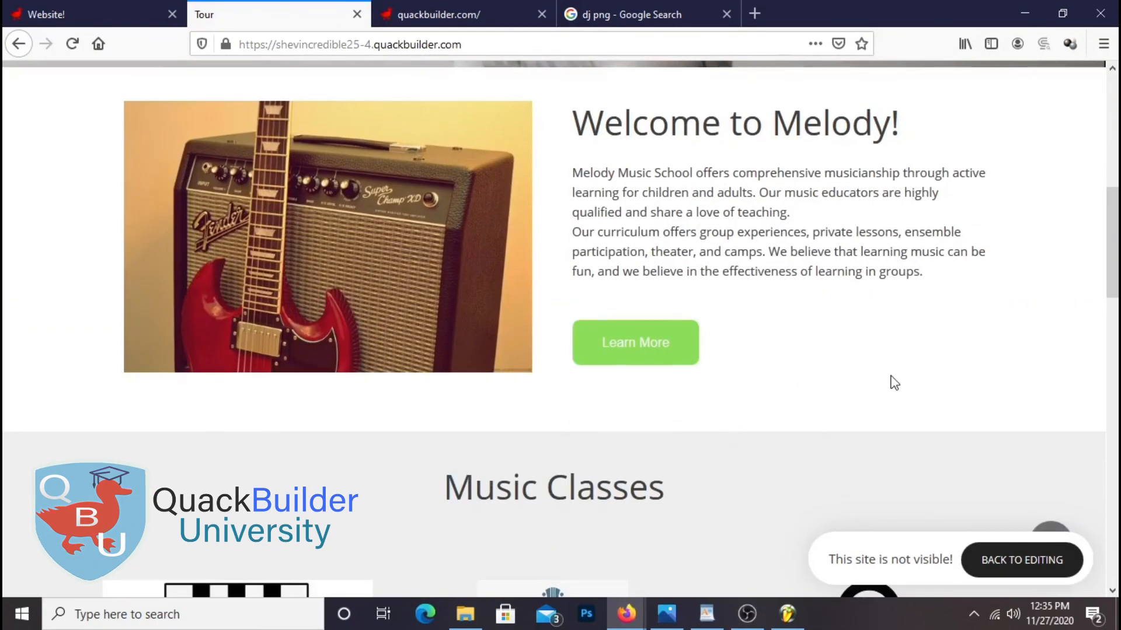
{"action": "scroll", "coordinate": [894, 383], "scroll_direction": "down", "scroll_amount": 5}
{"action": "scroll", "coordinate": [933, 283], "scroll_direction": "down", "scroll_amount": 7}
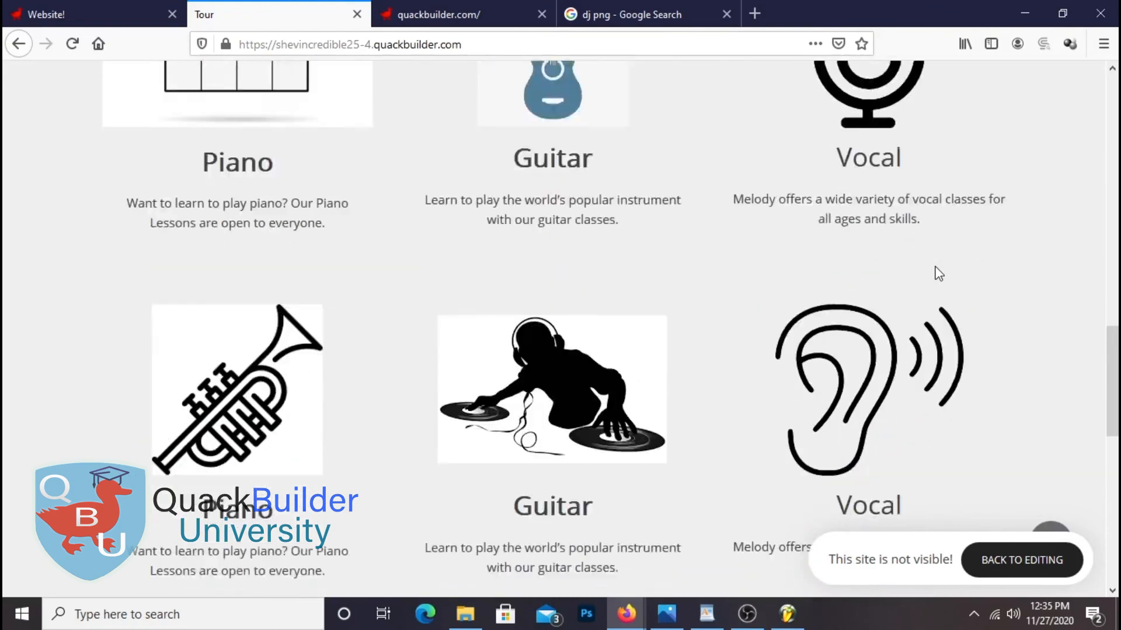
{"action": "scroll", "coordinate": [1021, 370], "scroll_direction": "down", "scroll_amount": 1}
{"action": "scroll", "coordinate": [1016, 367], "scroll_direction": "up", "scroll_amount": 3}
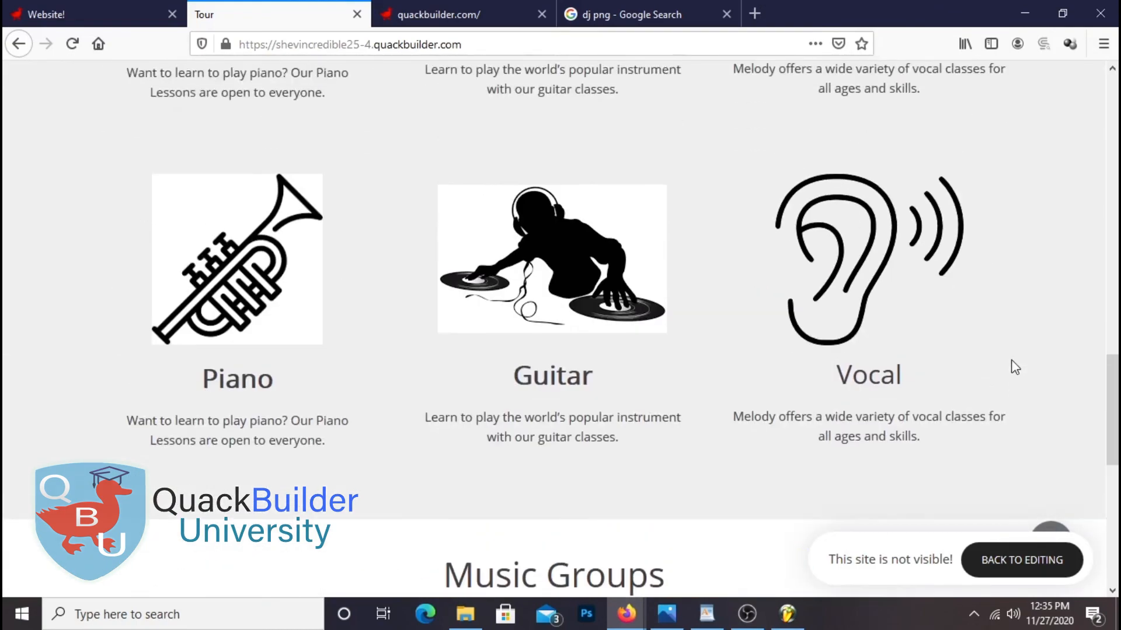
{"action": "scroll", "coordinate": [331, 417], "scroll_direction": "up", "scroll_amount": 5}
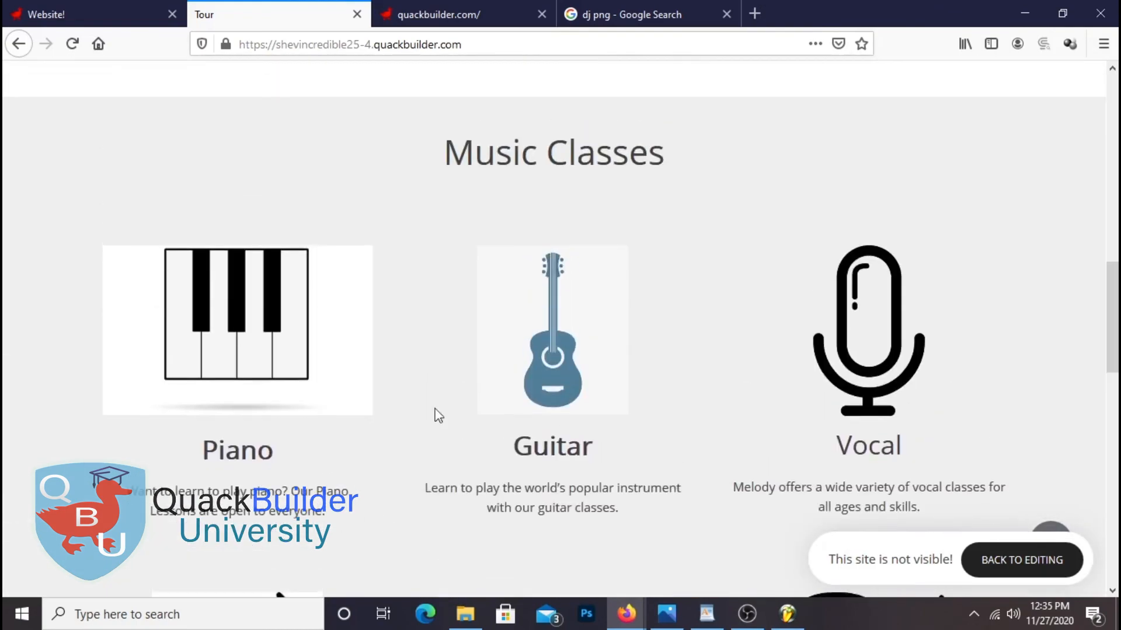
{"action": "scroll", "coordinate": [722, 240], "scroll_direction": "down", "scroll_amount": 6}
{"action": "scroll", "coordinate": [778, 402], "scroll_direction": "up", "scroll_amount": 4}
Scroll on past the captioned Music Groups photos to the footer, clearing a stray text selection
{"action": "double_click", "coordinate": [270, 286]}
{"action": "scroll", "coordinate": [924, 286], "scroll_direction": "down", "scroll_amount": 3}
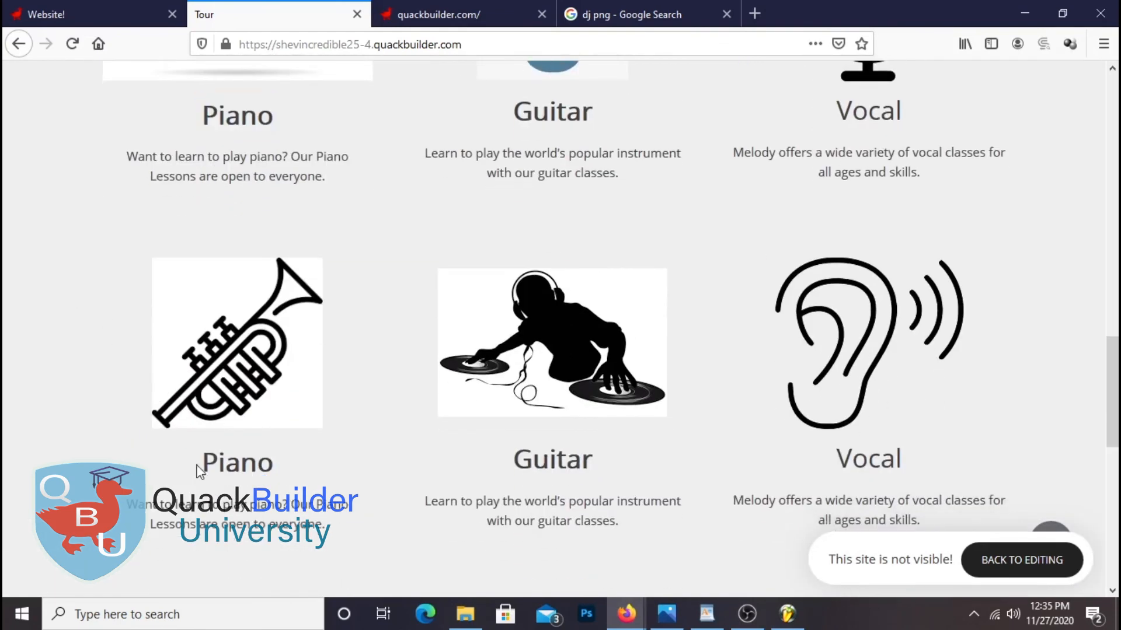
{"action": "left_click_drag", "start_coordinate": [197, 466], "coordinate": [299, 482]}
{"action": "left_click_drag", "start_coordinate": [506, 461], "coordinate": [905, 459]}
{"action": "left_click", "coordinate": [901, 458]}
{"action": "scroll", "coordinate": [905, 423], "scroll_direction": "up", "scroll_amount": 5}
{"action": "scroll", "coordinate": [896, 421], "scroll_direction": "down", "scroll_amount": 13}
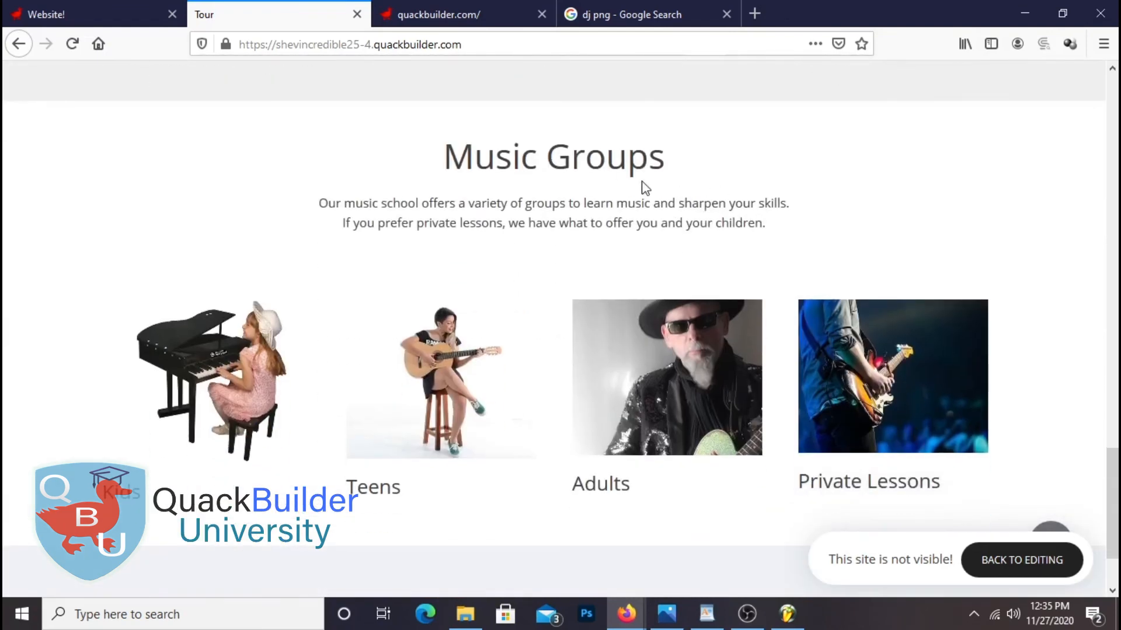
{"action": "scroll", "coordinate": [838, 237], "scroll_direction": "down", "scroll_amount": 2}
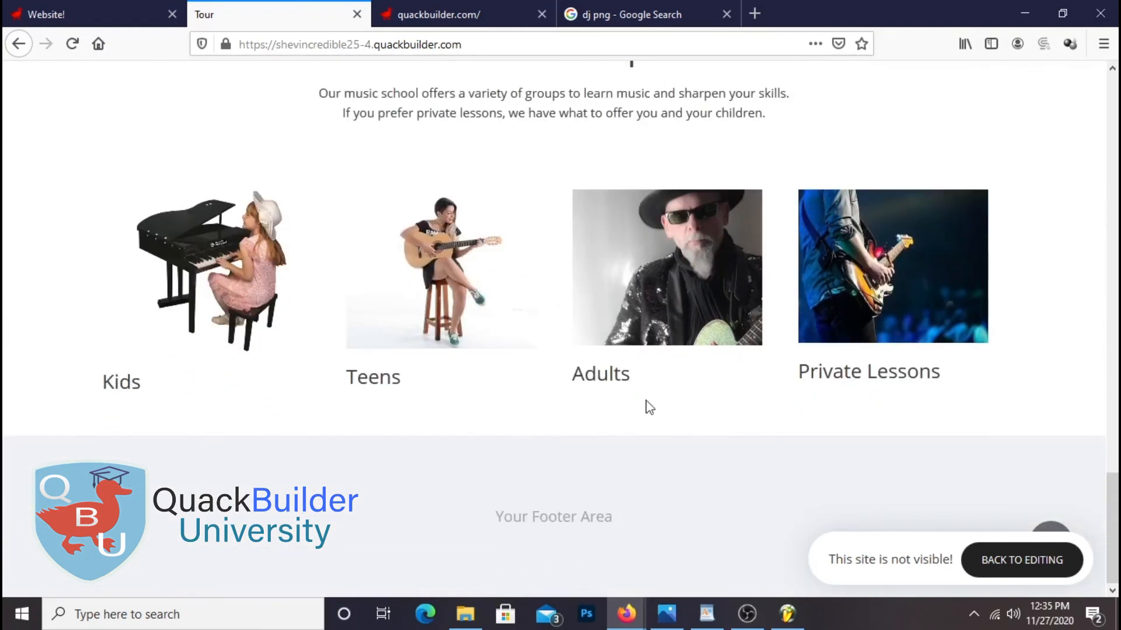
{"action": "scroll", "coordinate": [965, 466], "scroll_direction": "up", "scroll_amount": 20}
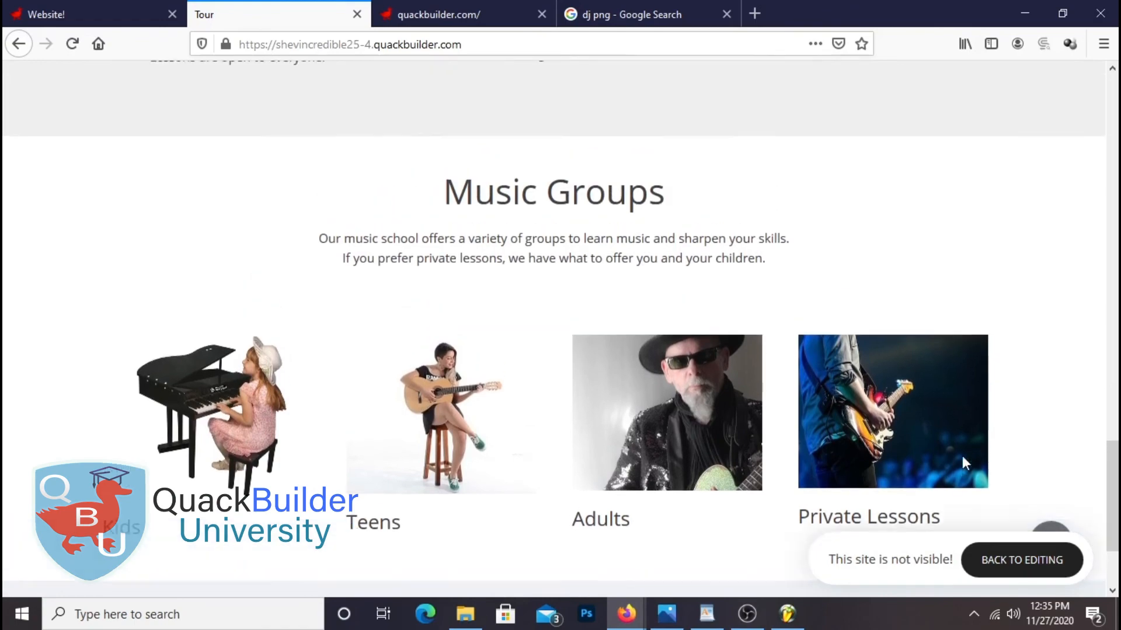
{"action": "scroll", "coordinate": [922, 469], "scroll_direction": "down", "scroll_amount": 12}
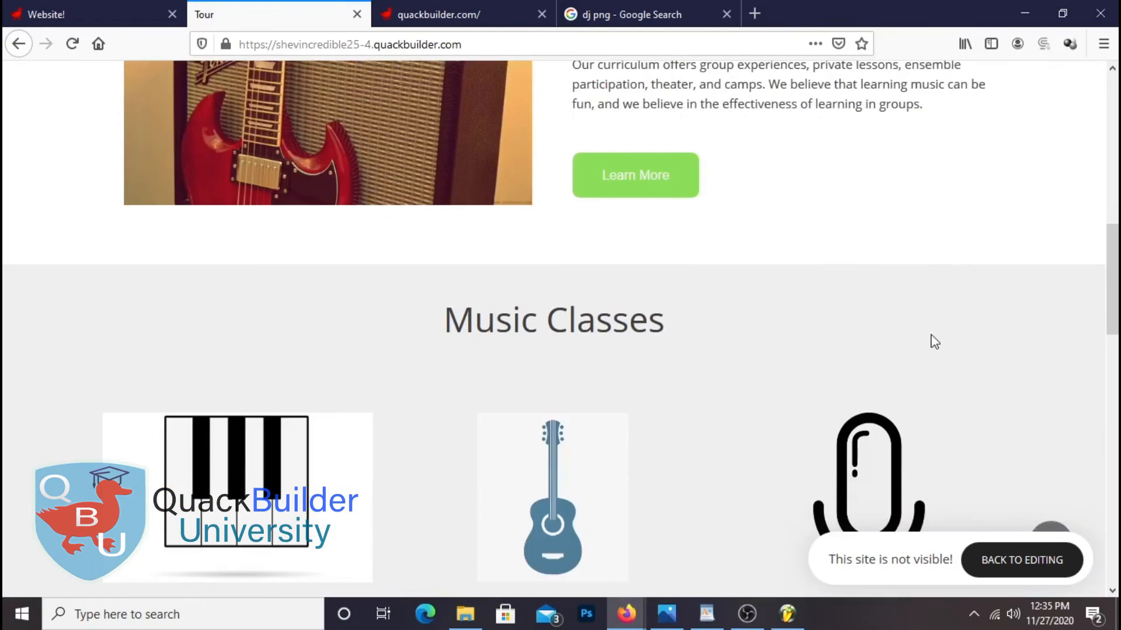
{"action": "scroll", "coordinate": [935, 341], "scroll_direction": "down", "scroll_amount": 12}
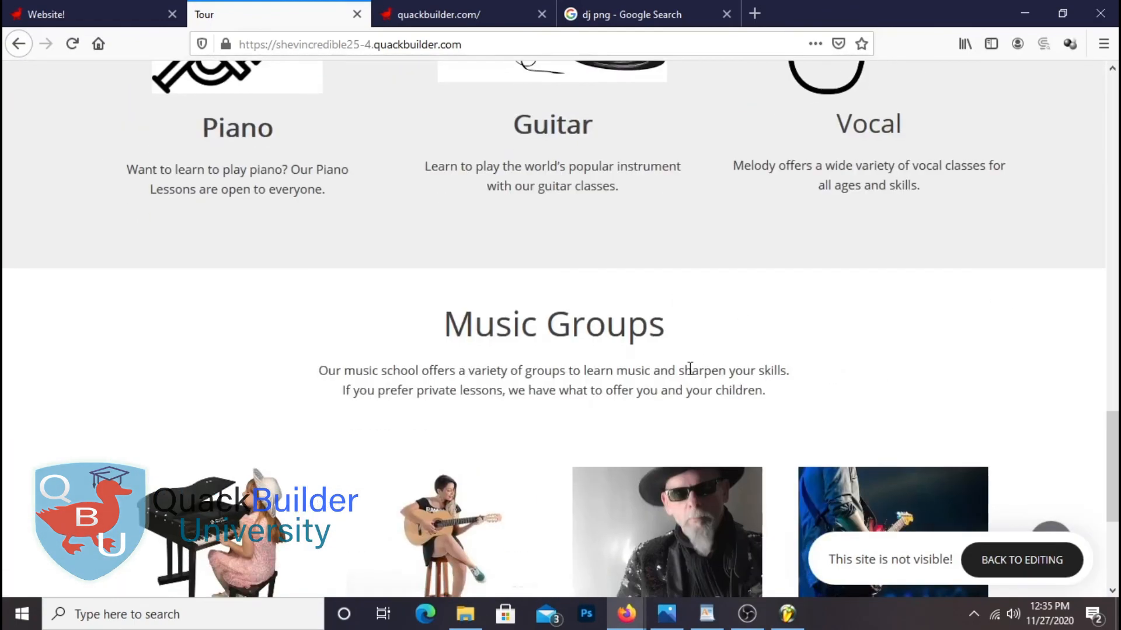
{"action": "scroll", "coordinate": [672, 388], "scroll_direction": "down", "scroll_amount": 4}
{"action": "scroll", "coordinate": [686, 401], "scroll_direction": "down", "scroll_amount": 1}
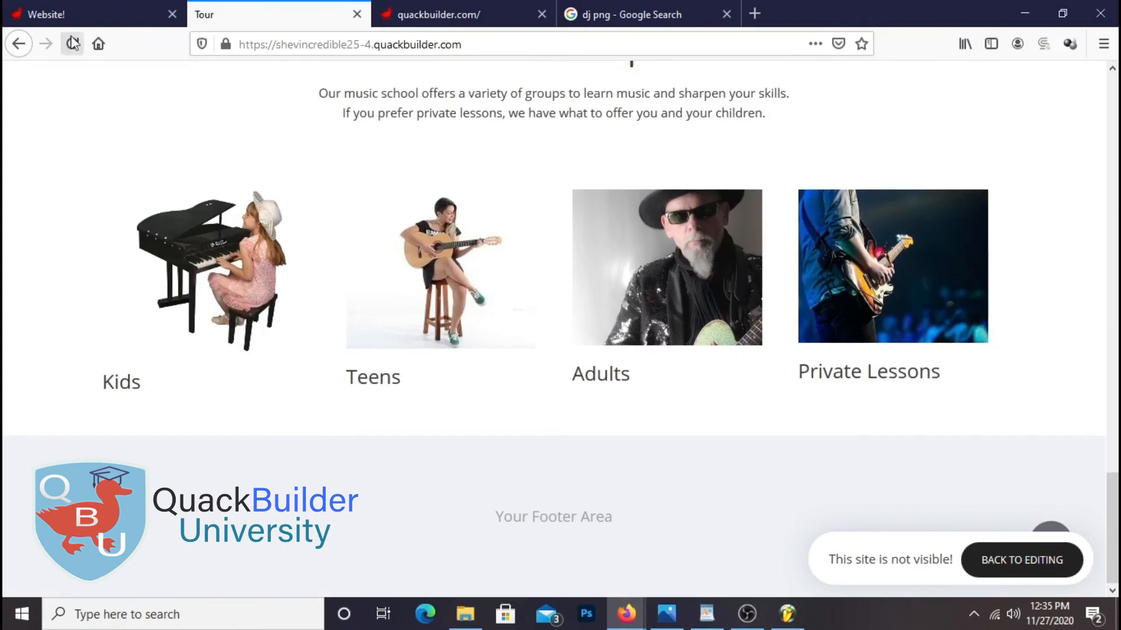
Go back to the Website! tab to resume editing in Quack Builder
{"action": "left_click", "coordinate": [82, 13]}
{"action": "scroll", "coordinate": [629, 308], "scroll_direction": "up", "scroll_amount": 12}
{"action": "scroll", "coordinate": [628, 310], "scroll_direction": "down", "scroll_amount": 3}
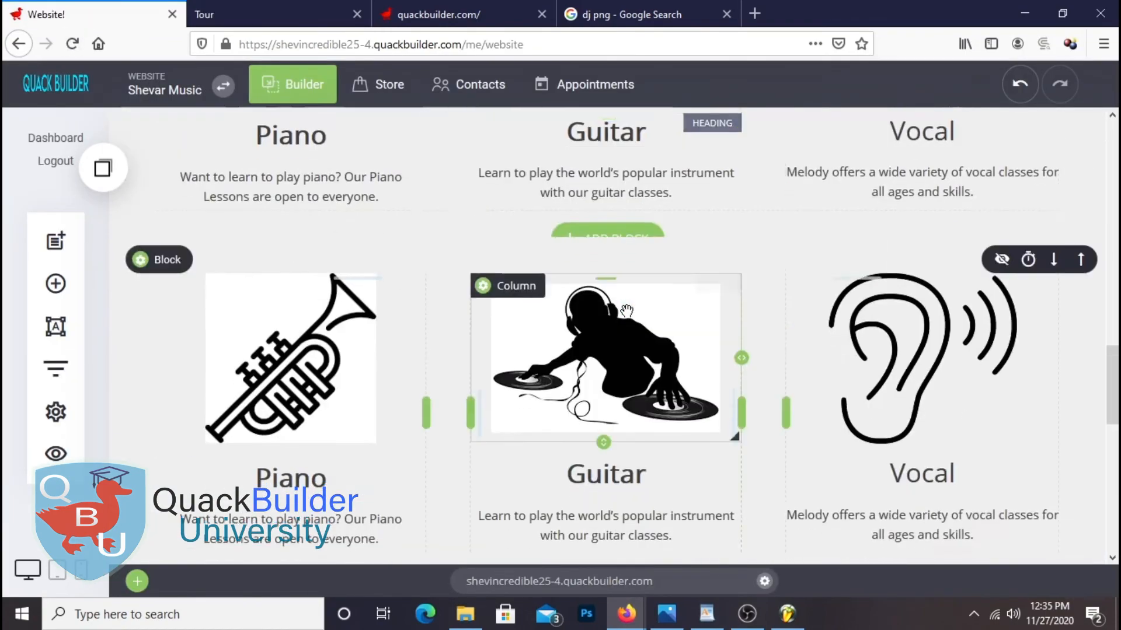
Replace the second-row Piano heading with 'Trumpet' copied from the notes
{"action": "scroll", "coordinate": [627, 311], "scroll_direction": "down", "scroll_amount": 3}
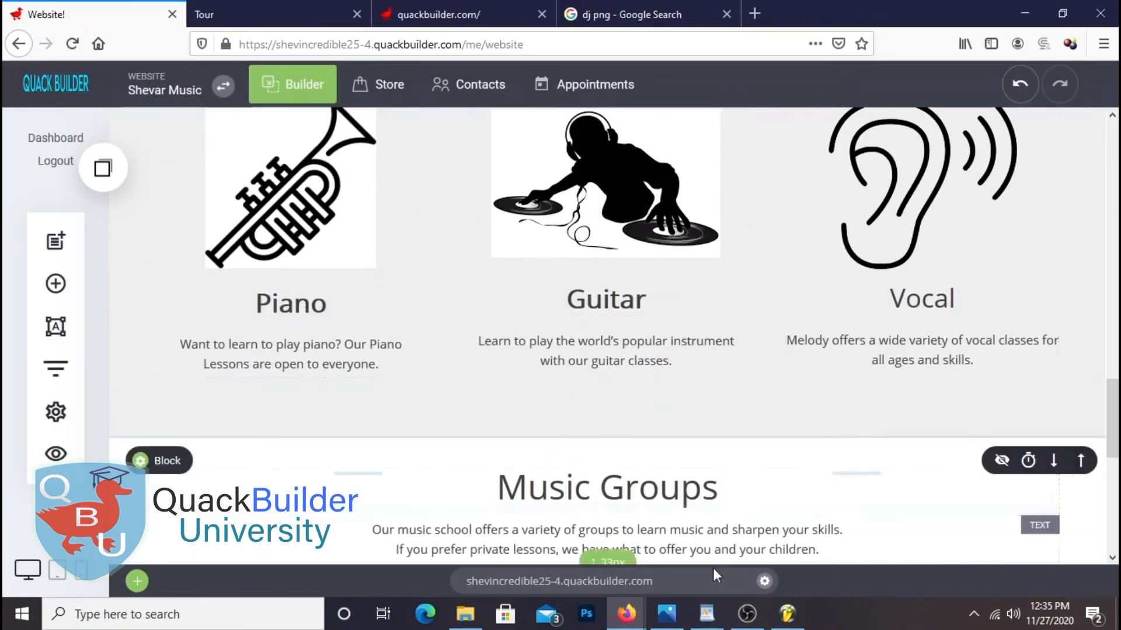
{"action": "left_click", "coordinate": [706, 613]}
{"action": "scroll", "coordinate": [566, 370], "scroll_direction": "up", "scroll_amount": 5}
{"action": "scroll", "coordinate": [565, 369], "scroll_direction": "down", "scroll_amount": 2}
{"action": "scroll", "coordinate": [566, 369], "scroll_direction": "up", "scroll_amount": 2}
{"action": "scroll", "coordinate": [641, 283], "scroll_direction": "down", "scroll_amount": 4}
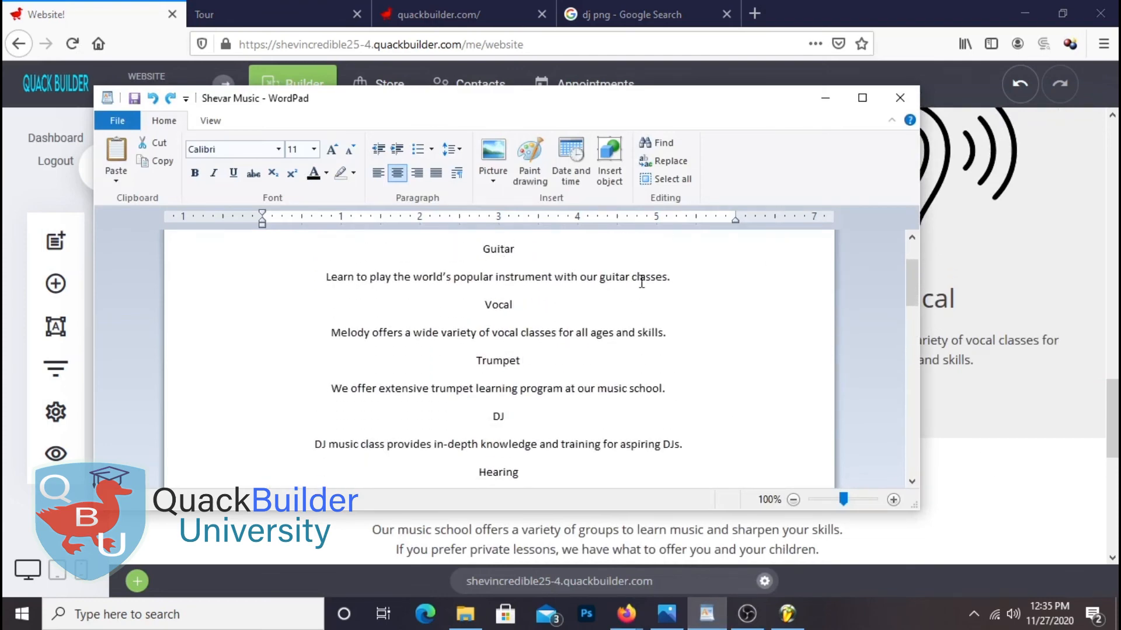
{"action": "scroll", "coordinate": [641, 293], "scroll_direction": "up", "scroll_amount": 2}
{"action": "double_click", "coordinate": [497, 361]}
{"action": "right_click", "coordinate": [496, 361]}
{"action": "left_click", "coordinate": [525, 384]}
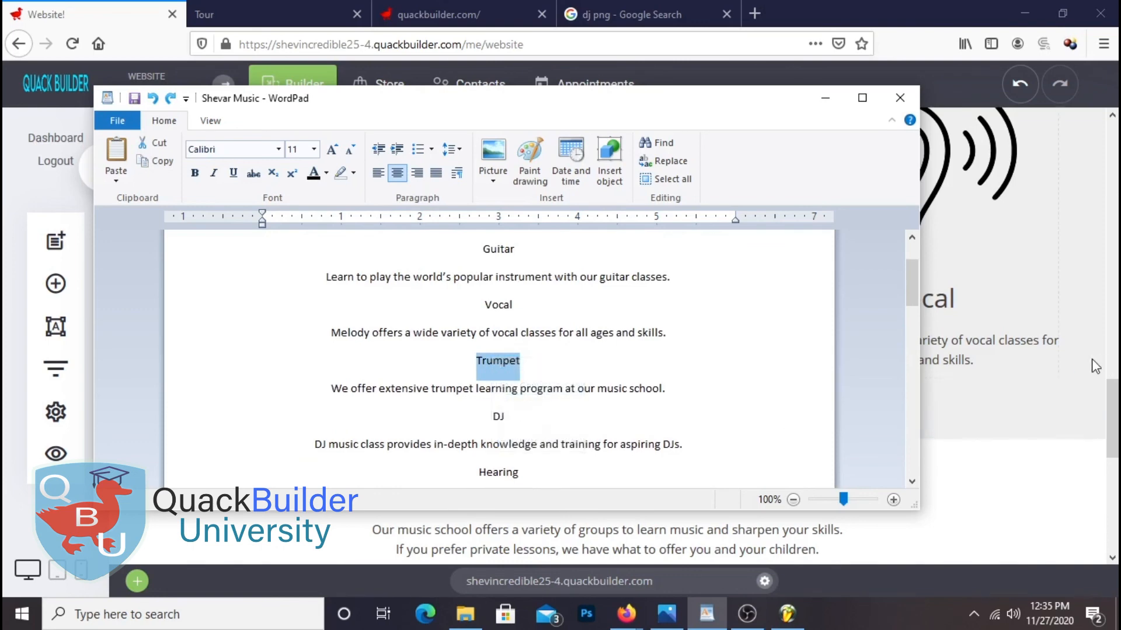
{"action": "left_click", "coordinate": [1070, 374]}
{"action": "left_click", "coordinate": [261, 309]}
{"action": "double_click", "coordinate": [262, 309]}
{"action": "right_click", "coordinate": [322, 305]}
{"action": "left_click", "coordinate": [363, 375]}
Replace the old piano description under Trumpet with the trumpet description from the notes
{"action": "left_click", "coordinate": [706, 613]}
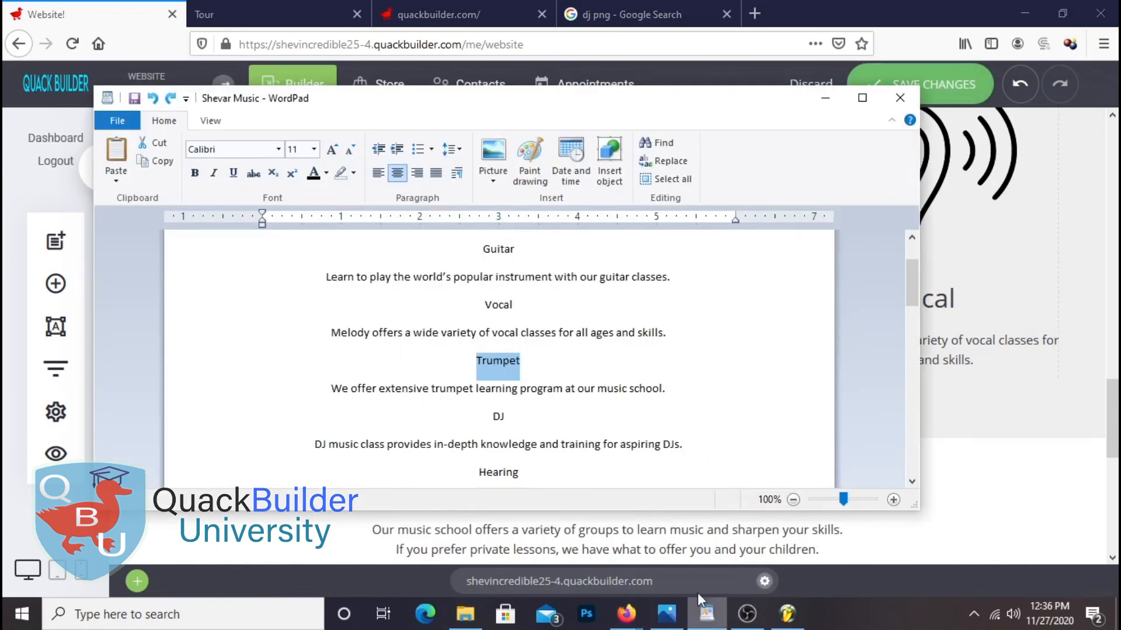
{"action": "triple_click", "coordinate": [543, 388]}
{"action": "right_click", "coordinate": [509, 392]}
{"action": "left_click", "coordinate": [552, 422]}
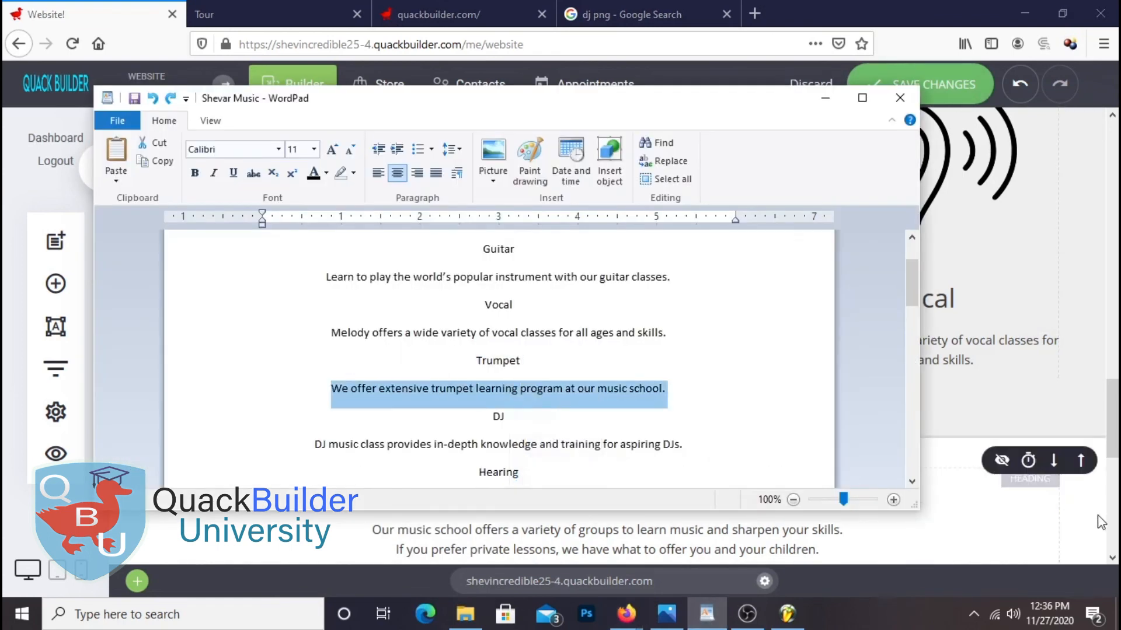
{"action": "left_click", "coordinate": [1027, 473]}
{"action": "left_click", "coordinate": [196, 352]}
{"action": "left_click_drag", "start_coordinate": [181, 344], "coordinate": [379, 367]}
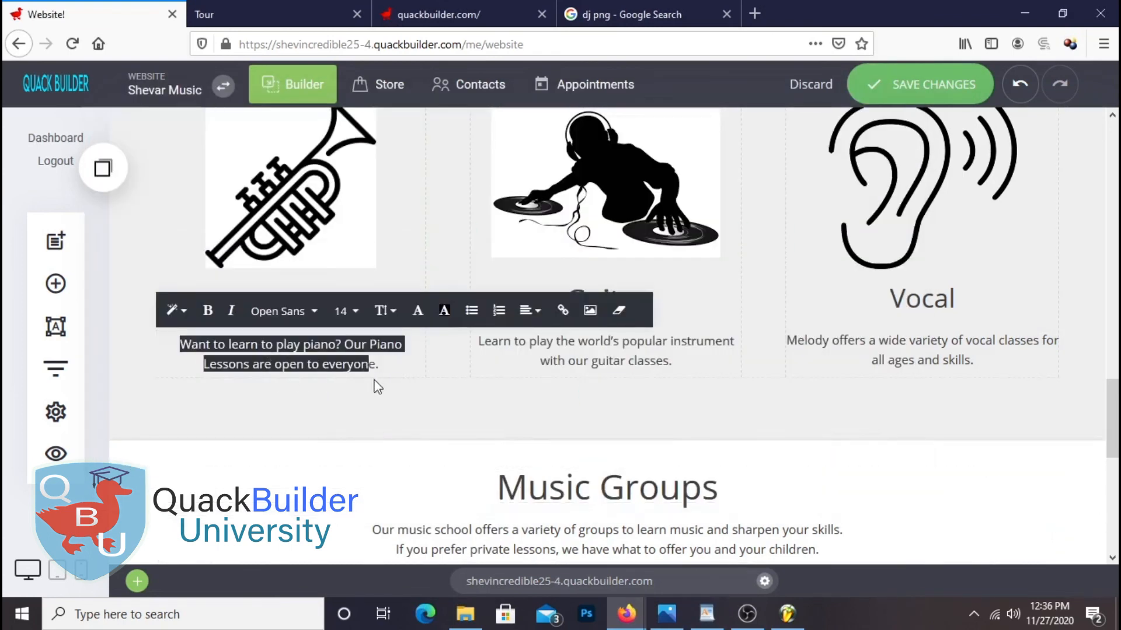
{"action": "right_click", "coordinate": [357, 366]}
{"action": "left_click", "coordinate": [387, 127]}
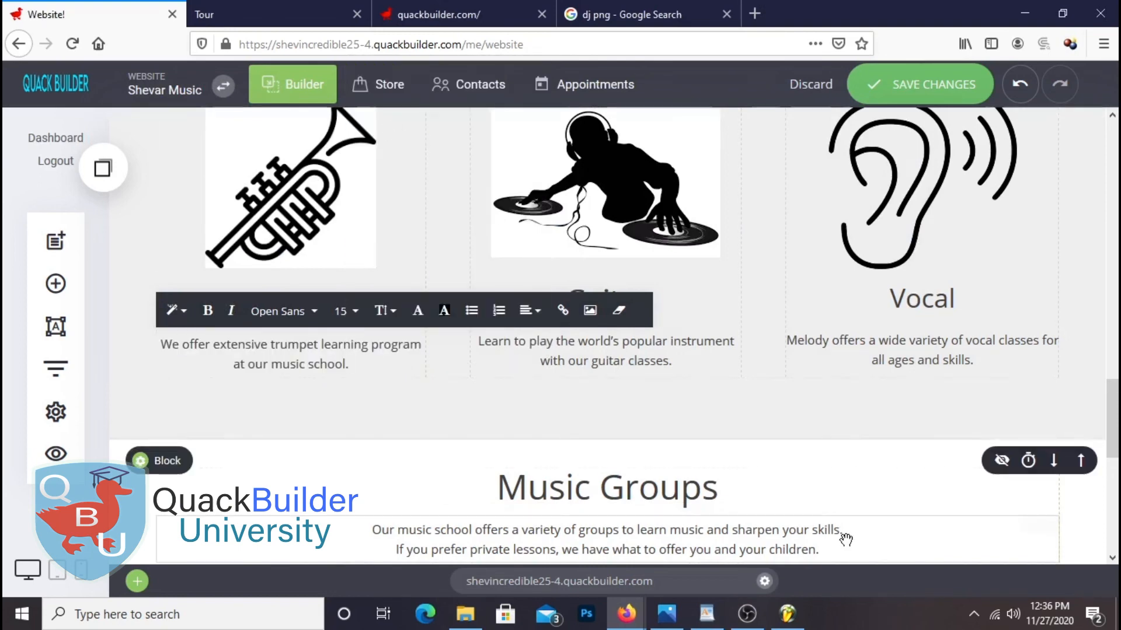
Retitle the second-row Guitar heading to 'DJ' using the word from the notes
{"action": "left_click", "coordinate": [706, 613]}
{"action": "double_click", "coordinate": [499, 416]}
{"action": "right_click", "coordinate": [489, 422]}
{"action": "left_click", "coordinate": [524, 449]}
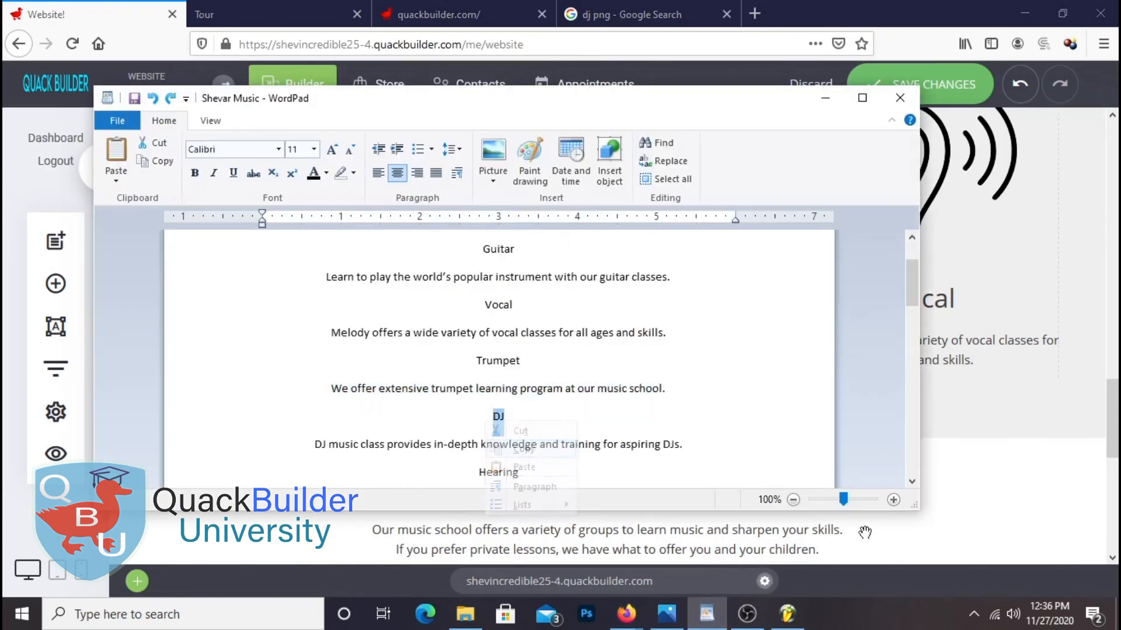
{"action": "left_click", "coordinate": [1082, 494]}
{"action": "left_click", "coordinate": [592, 300]}
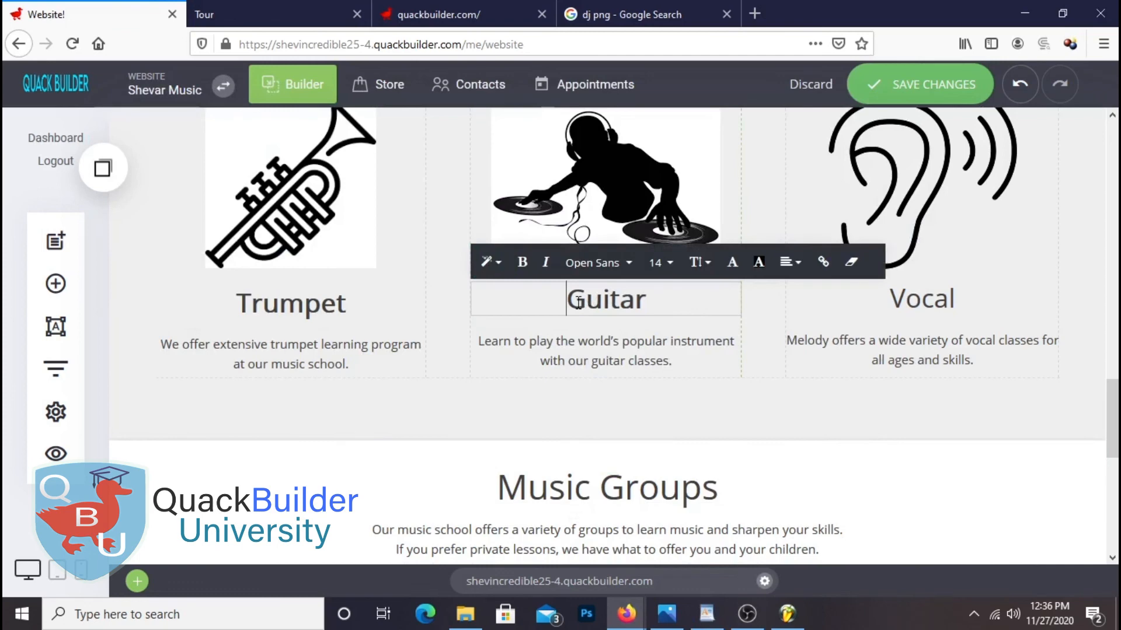
{"action": "double_click", "coordinate": [592, 301]}
{"action": "right_click", "coordinate": [659, 305]}
{"action": "left_click", "coordinate": [683, 370]}
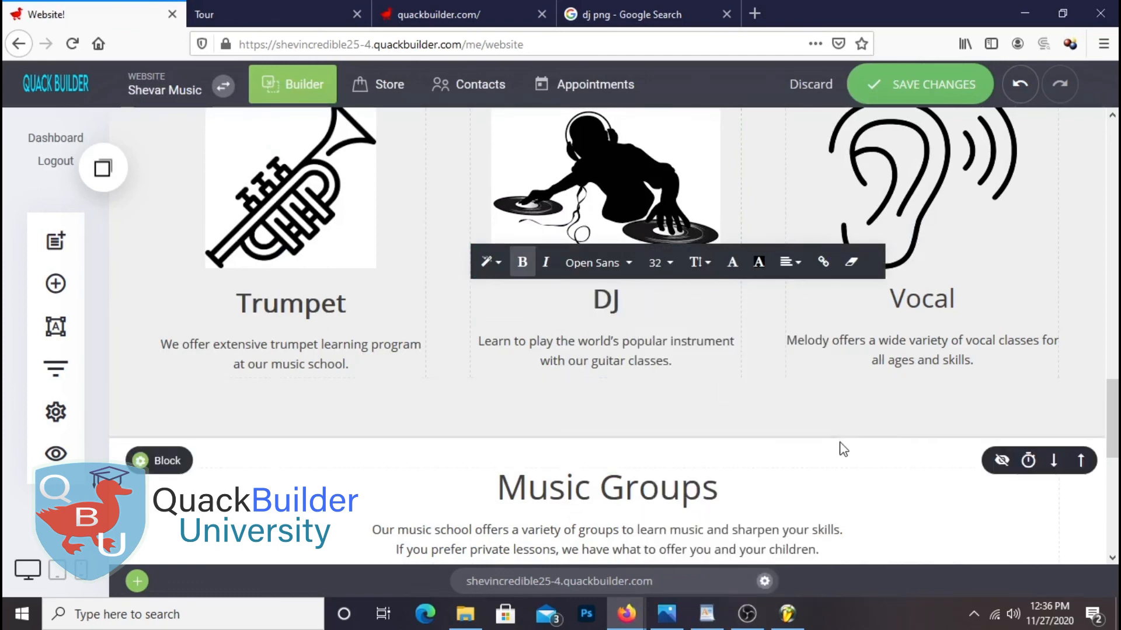
Replace the guitar description under DJ with the DJ description from the notes
{"action": "left_click", "coordinate": [706, 613]}
{"action": "triple_click", "coordinate": [525, 445]}
{"action": "right_click", "coordinate": [529, 447]}
{"action": "left_click", "coordinate": [566, 473]}
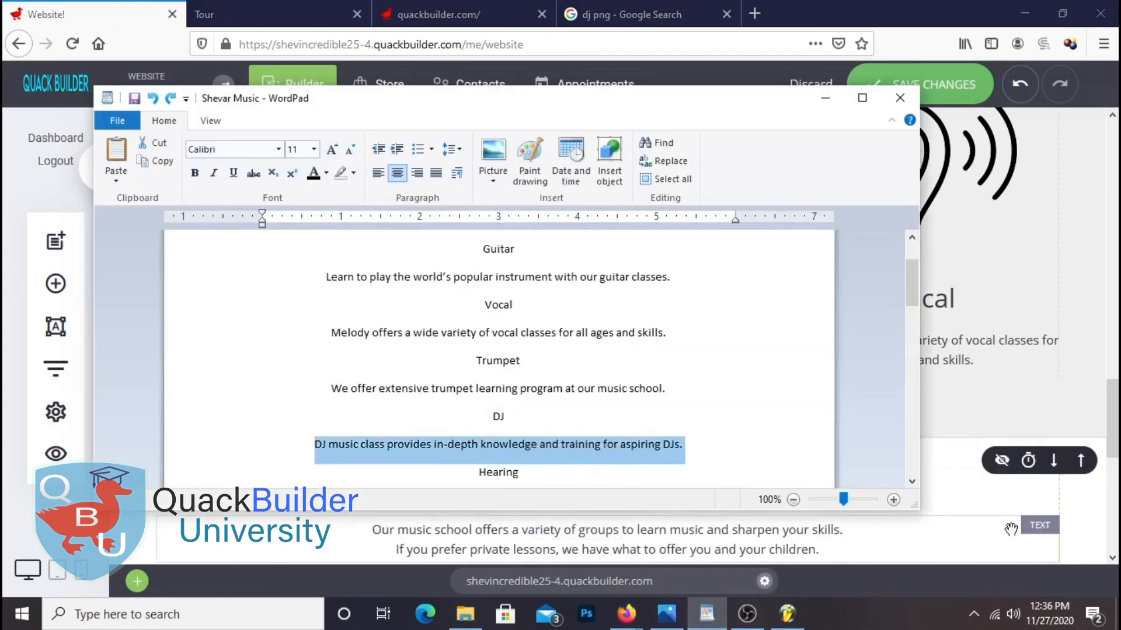
{"action": "left_click", "coordinate": [626, 613]}
{"action": "triple_click", "coordinate": [625, 340]}
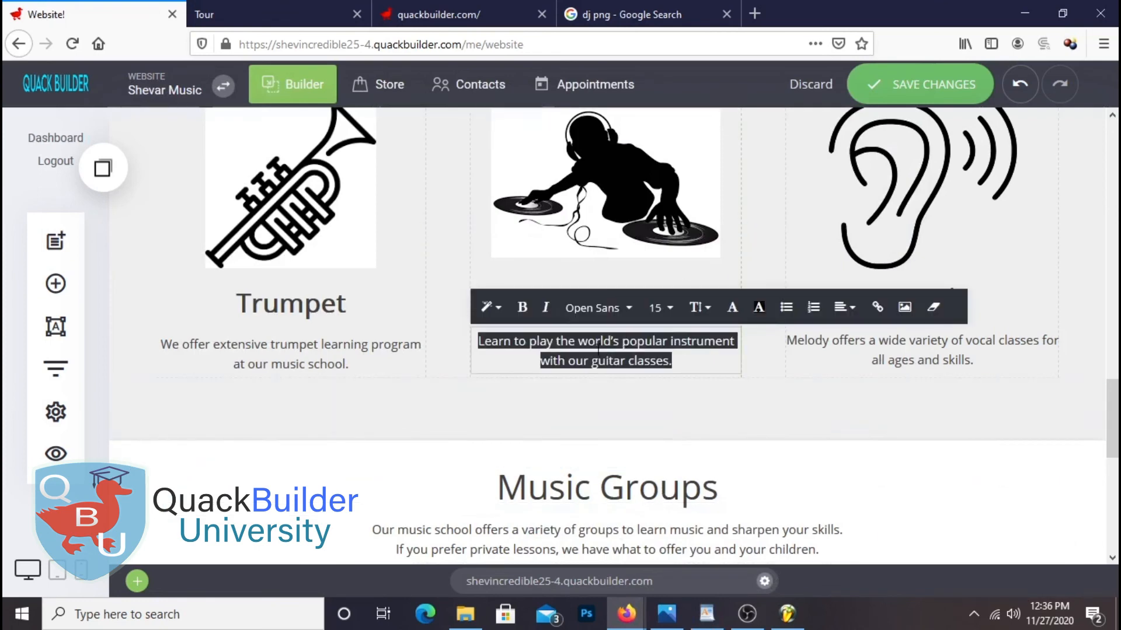
{"action": "right_click", "coordinate": [591, 349]}
{"action": "left_click", "coordinate": [637, 120]}
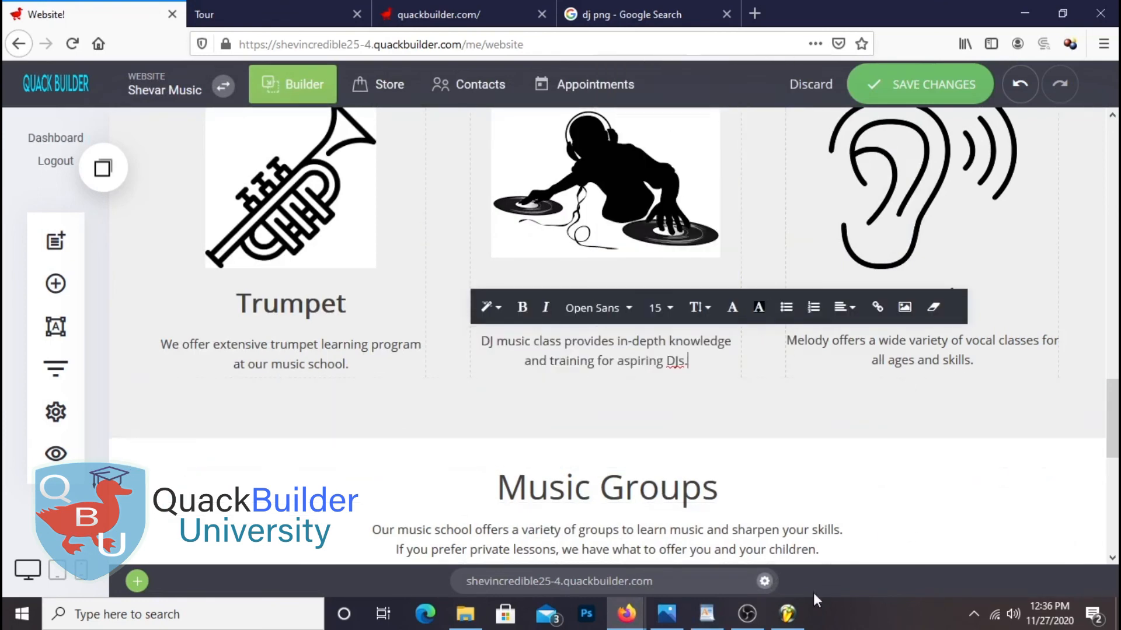
Retitle the second-row Vocal heading to 'Hearing' using the word from the notes
{"action": "left_click", "coordinate": [706, 614]}
{"action": "scroll", "coordinate": [604, 467], "scroll_direction": "down", "scroll_amount": 3}
{"action": "double_click", "coordinate": [500, 305]}
{"action": "right_click", "coordinate": [501, 312]}
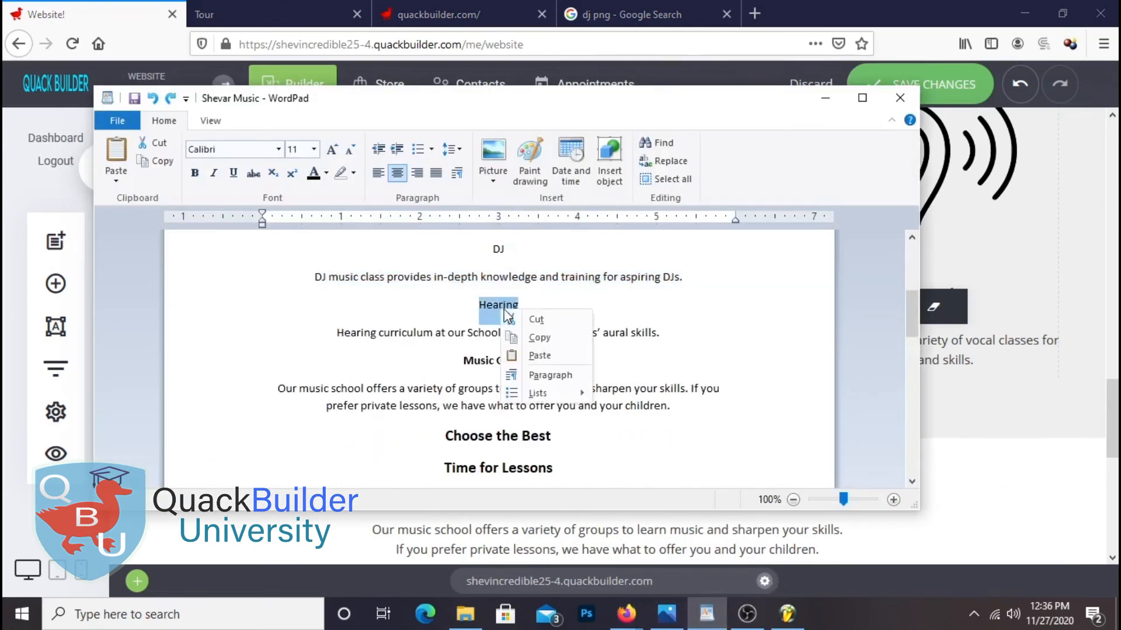
{"action": "left_click", "coordinate": [537, 338]}
{"action": "left_click", "coordinate": [627, 613]}
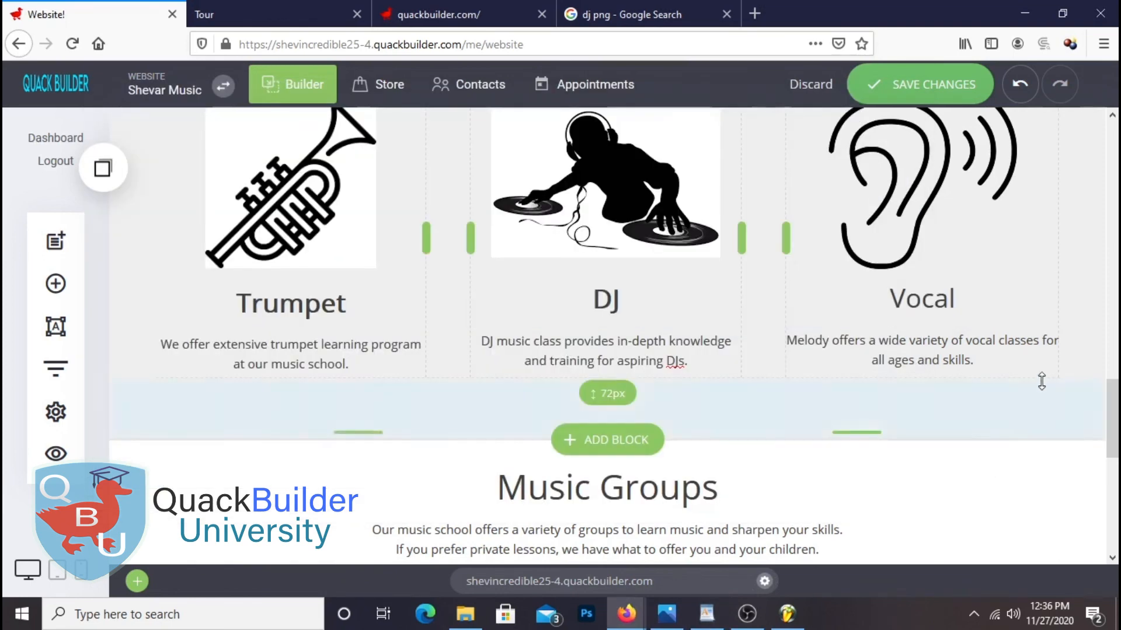
{"action": "left_click", "coordinate": [913, 301]}
{"action": "right_click", "coordinate": [910, 300]}
{"action": "left_click", "coordinate": [921, 299]}
{"action": "right_click", "coordinate": [918, 301]}
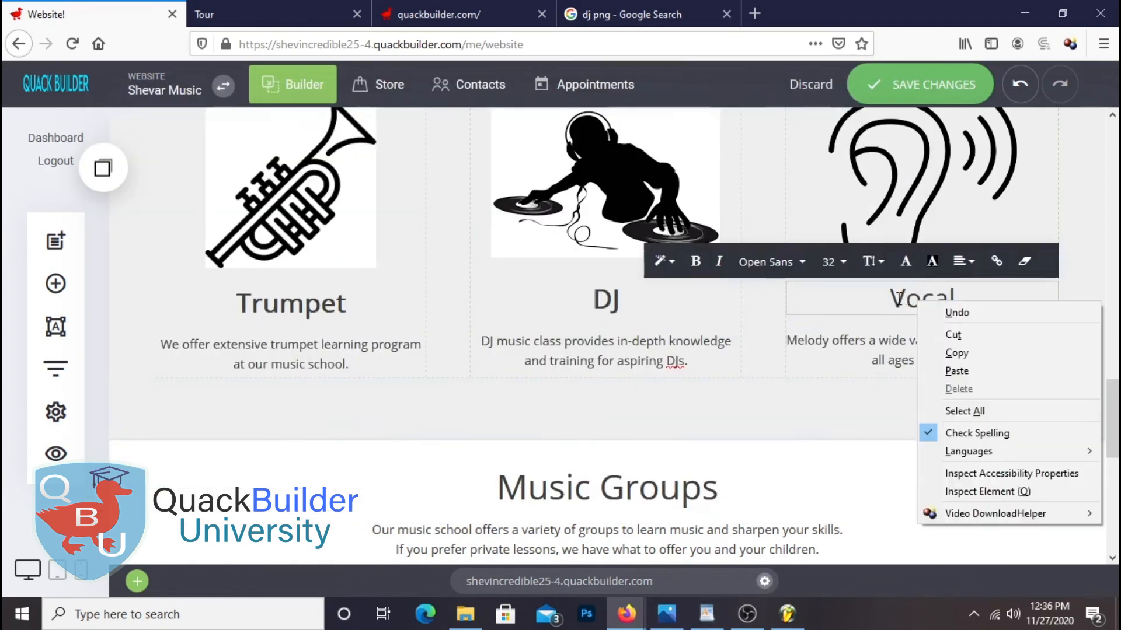
{"action": "double_click", "coordinate": [916, 299]}
{"action": "right_click", "coordinate": [921, 300]}
{"action": "left_click", "coordinate": [952, 366]}
Replace the Melody offers paragraph under Hearing with the Hearing description and save the changes
{"action": "left_click", "coordinate": [707, 615]}
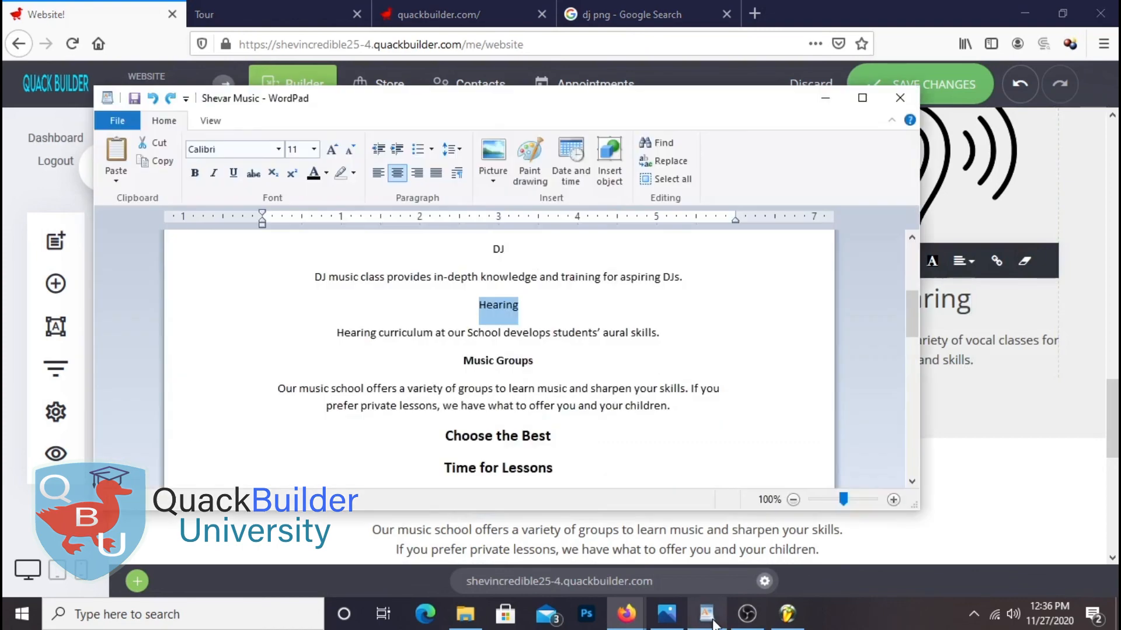
{"action": "double_click", "coordinate": [480, 332]}
{"action": "right_click", "coordinate": [475, 331]}
{"action": "left_click", "coordinate": [345, 334]}
{"action": "left_click", "coordinate": [335, 336]}
{"action": "right_click", "coordinate": [438, 333]}
{"action": "left_click", "coordinate": [474, 361]}
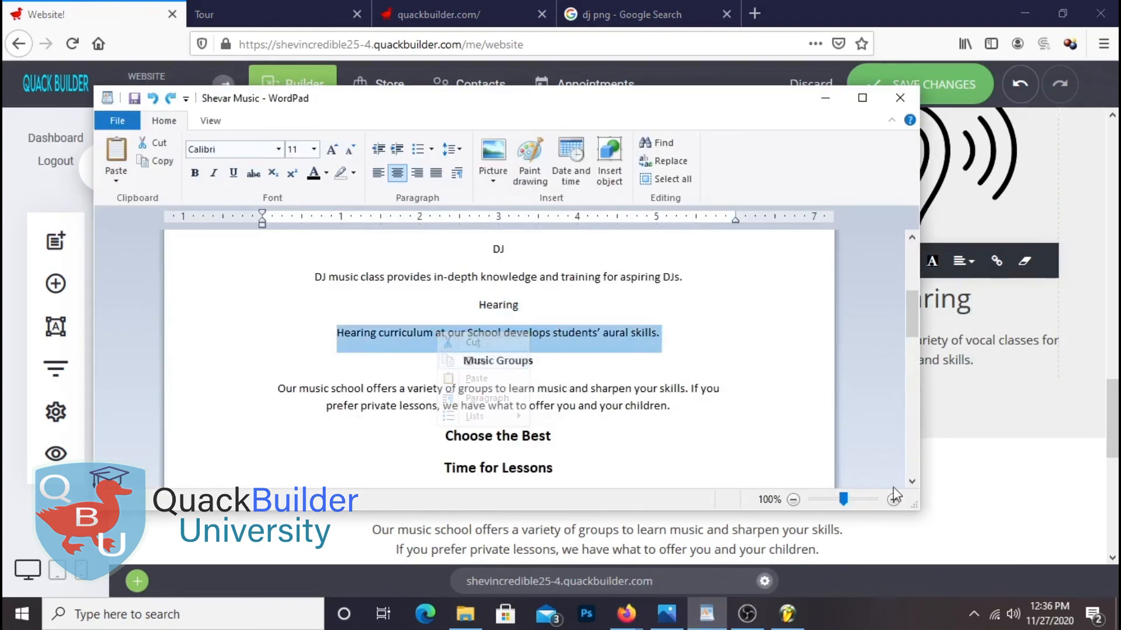
{"action": "left_click", "coordinate": [981, 351]}
{"action": "left_click", "coordinate": [979, 354]}
{"action": "triple_click", "coordinate": [936, 361]}
{"action": "right_click", "coordinate": [840, 338]}
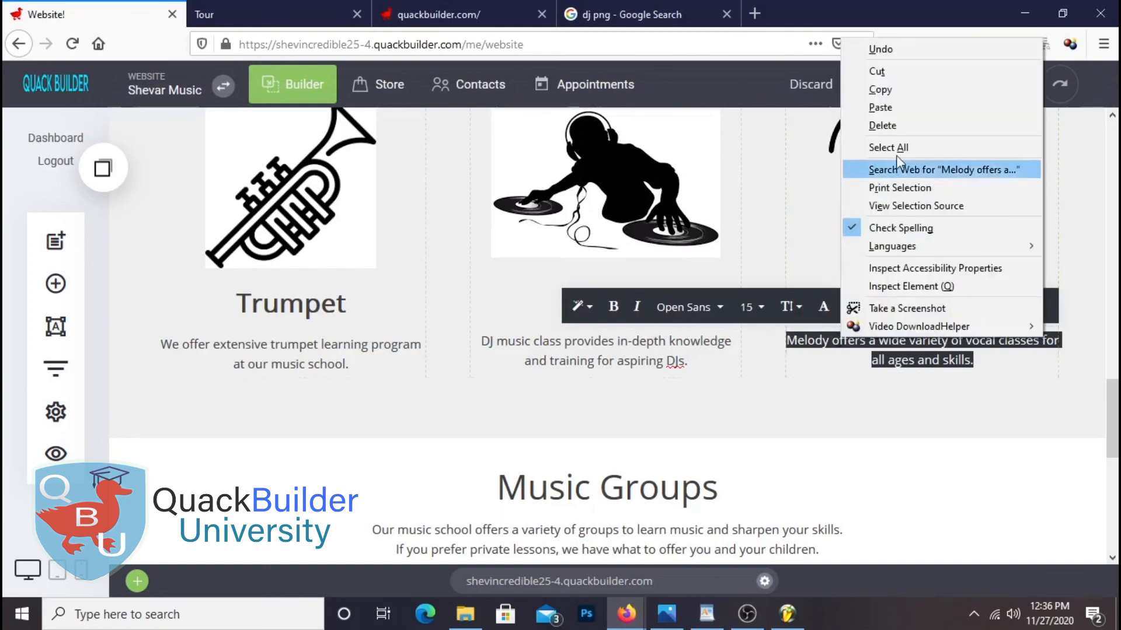
{"action": "left_click", "coordinate": [881, 107]}
{"action": "left_click", "coordinate": [939, 80]}
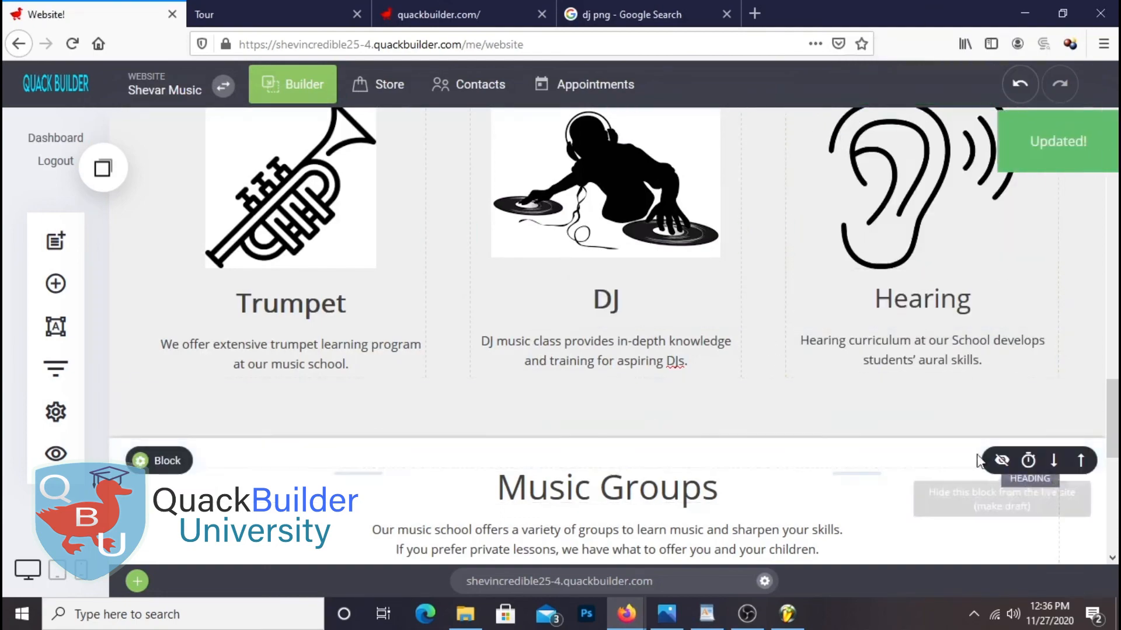
Reload the live site in the Tour tab and scroll to the Trumpet, DJ and Hearing row above Music Groups
{"action": "scroll", "coordinate": [978, 461], "scroll_direction": "up", "scroll_amount": 2}
{"action": "left_click", "coordinate": [292, 15]}
{"action": "scroll", "coordinate": [491, 233], "scroll_direction": "up", "scroll_amount": 10}
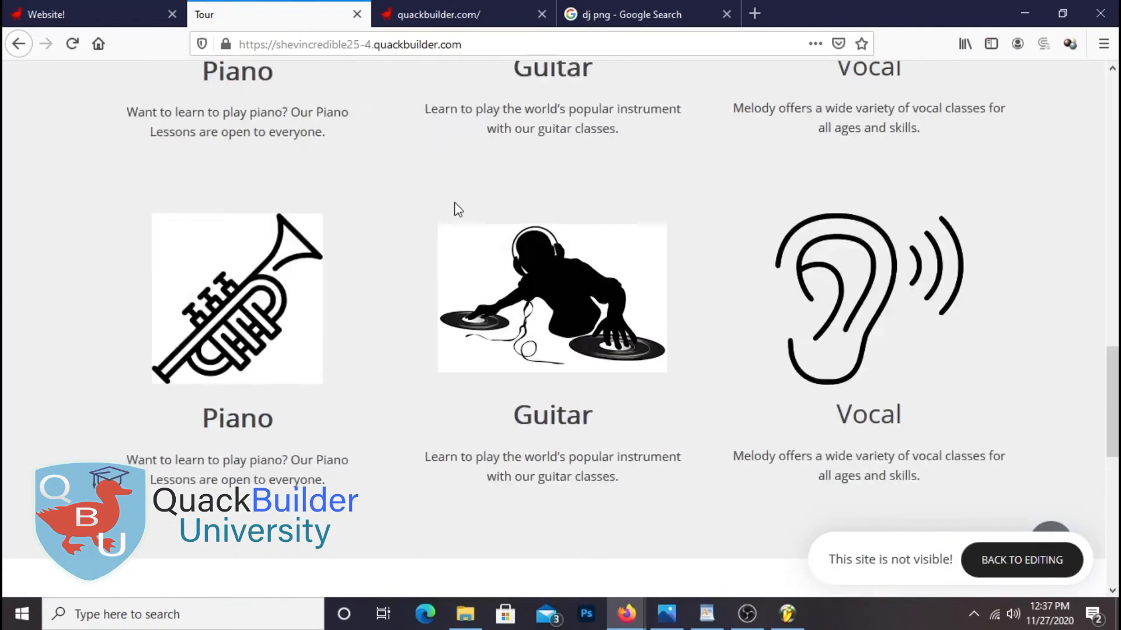
{"action": "scroll", "coordinate": [458, 209], "scroll_direction": "up", "scroll_amount": 2}
{"action": "left_click", "coordinate": [72, 43]}
{"action": "scroll", "coordinate": [780, 310], "scroll_direction": "down", "scroll_amount": 3}
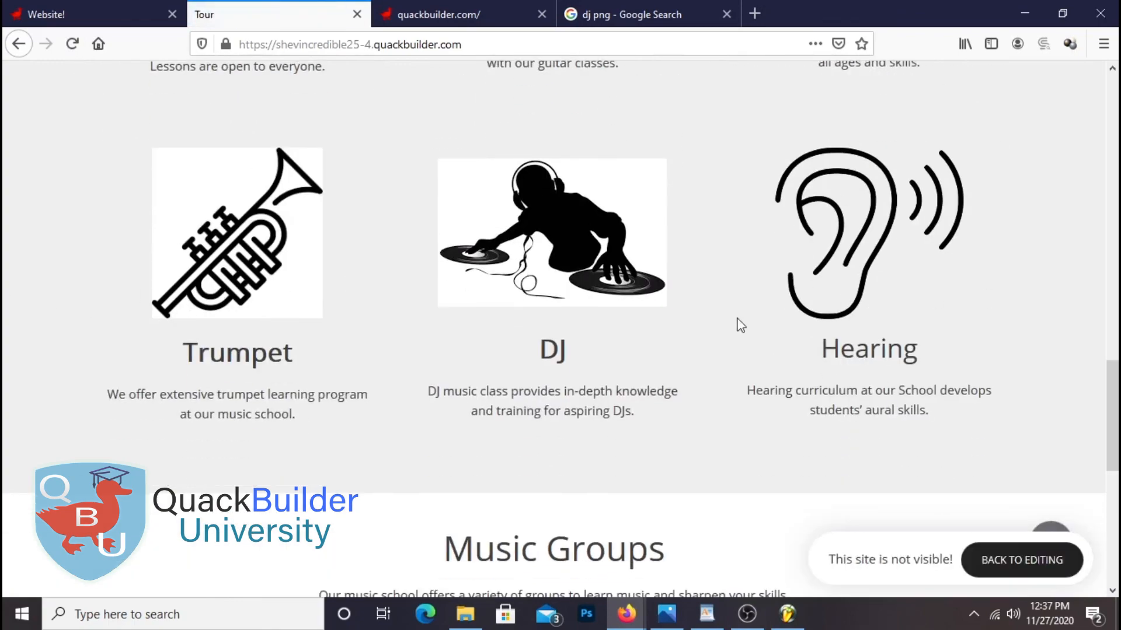
{"action": "scroll", "coordinate": [826, 351], "scroll_direction": "up", "scroll_amount": 6}
{"action": "scroll", "coordinate": [769, 353], "scroll_direction": "down", "scroll_amount": 8}
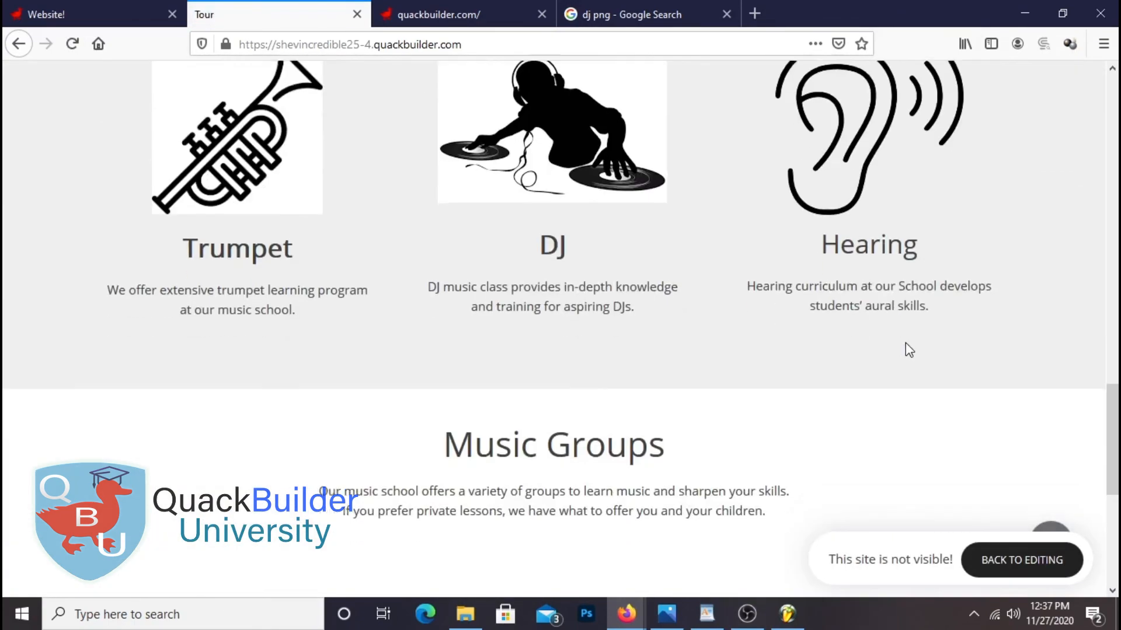
{"action": "scroll", "coordinate": [909, 350], "scroll_direction": "down", "scroll_amount": 7}
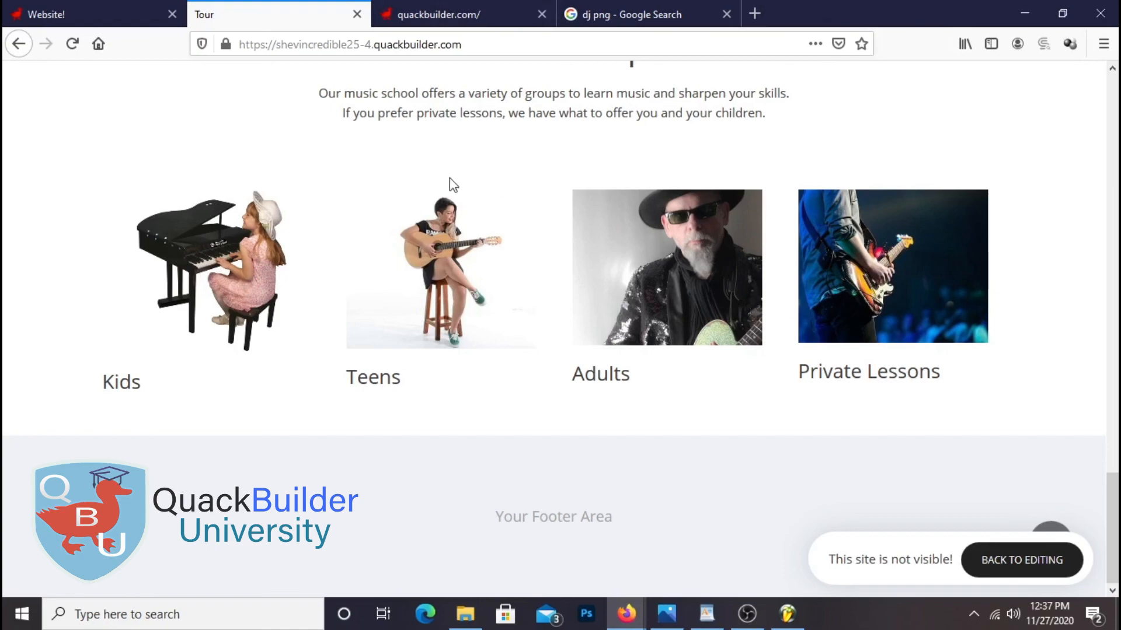
Review the Trumpet, DJ and Hearing row on the live site, then return to the editor at Music Groups
{"action": "scroll", "coordinate": [677, 291], "scroll_direction": "up", "scroll_amount": 20}
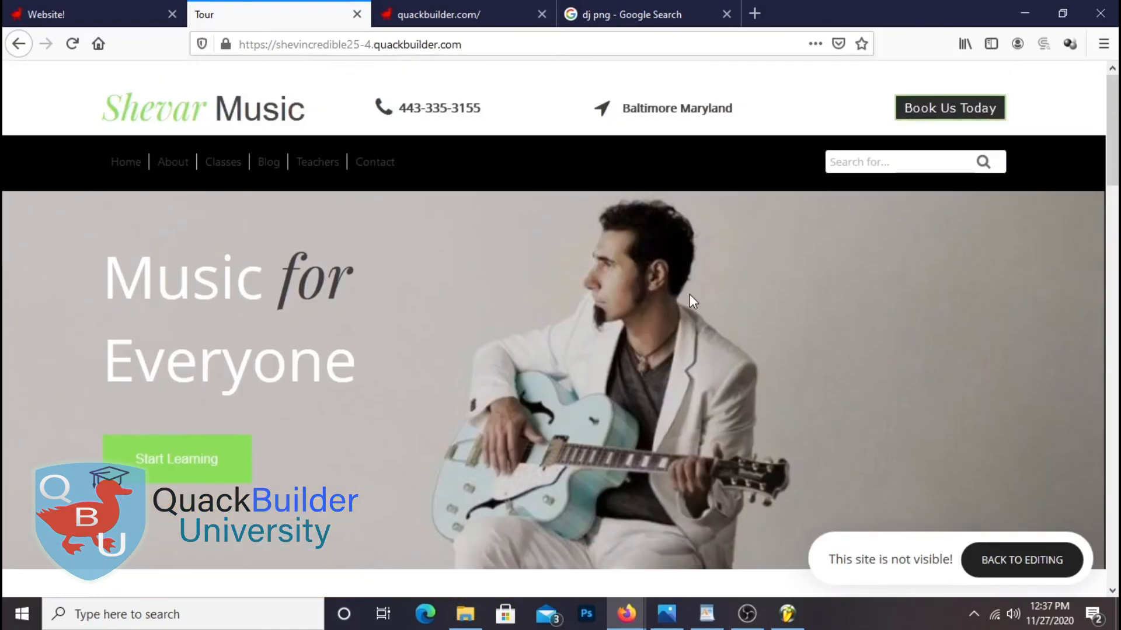
{"action": "scroll", "coordinate": [490, 376], "scroll_direction": "down", "scroll_amount": 10}
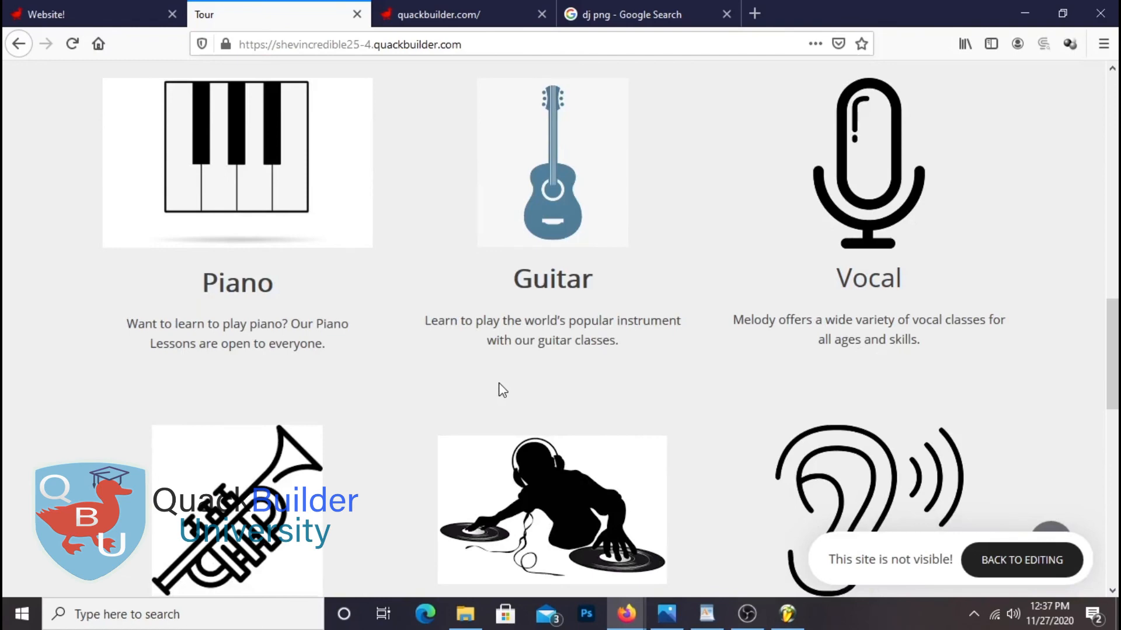
{"action": "scroll", "coordinate": [502, 390], "scroll_direction": "down", "scroll_amount": 10}
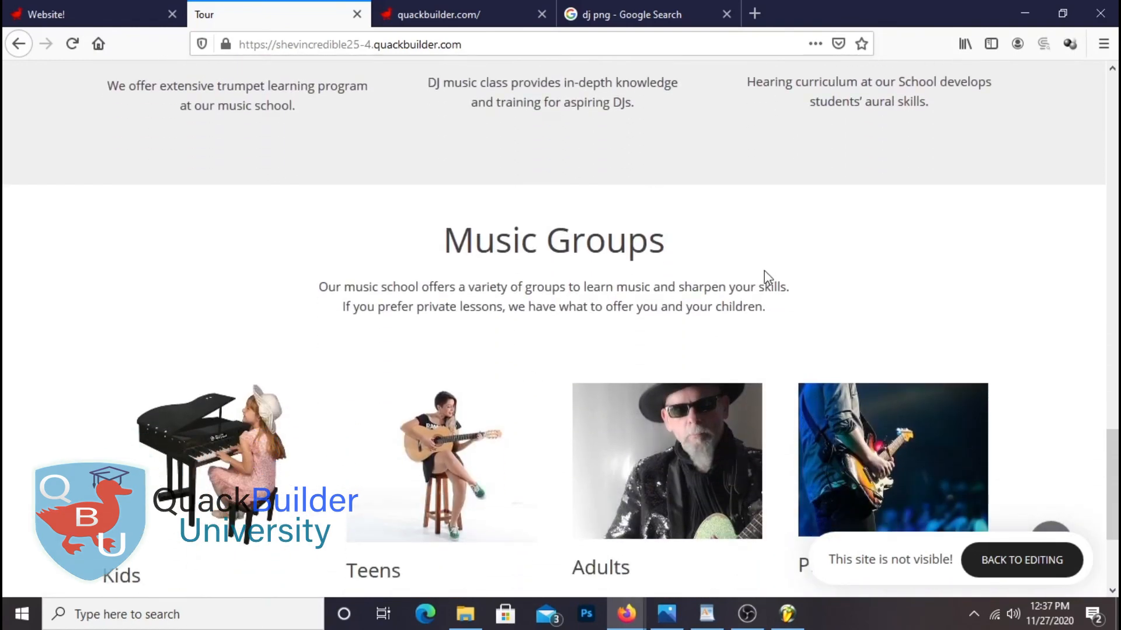
{"action": "scroll", "coordinate": [765, 271], "scroll_direction": "down", "scroll_amount": 3}
{"action": "scroll", "coordinate": [771, 275], "scroll_direction": "up", "scroll_amount": 1}
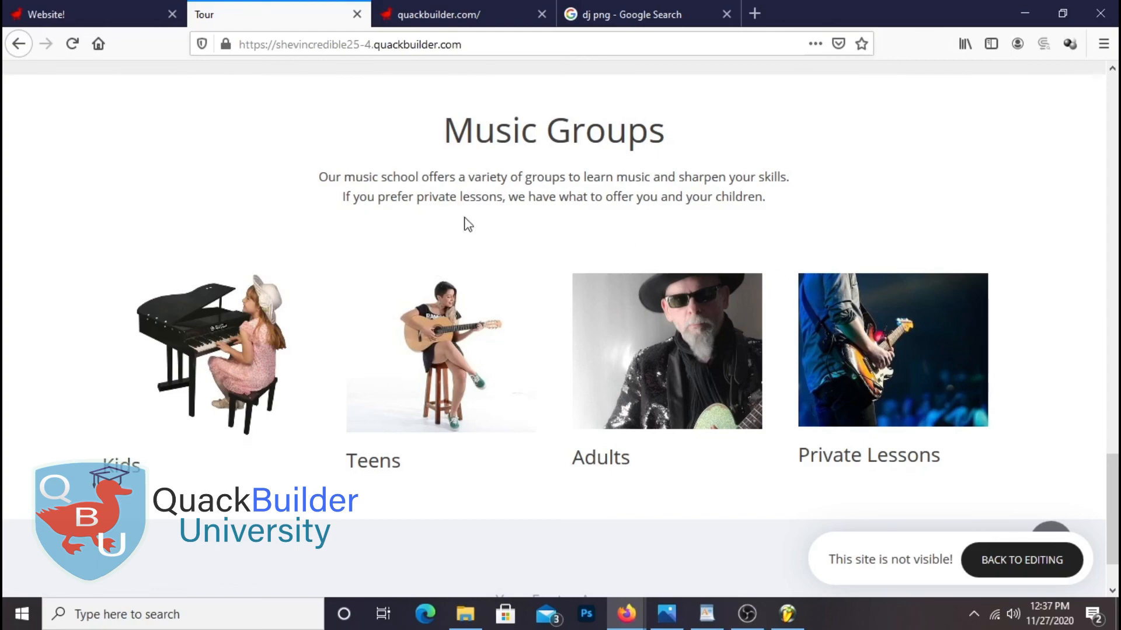
{"action": "scroll", "coordinate": [963, 309], "scroll_direction": "up", "scroll_amount": 5}
{"action": "scroll", "coordinate": [923, 299], "scroll_direction": "up", "scroll_amount": 10}
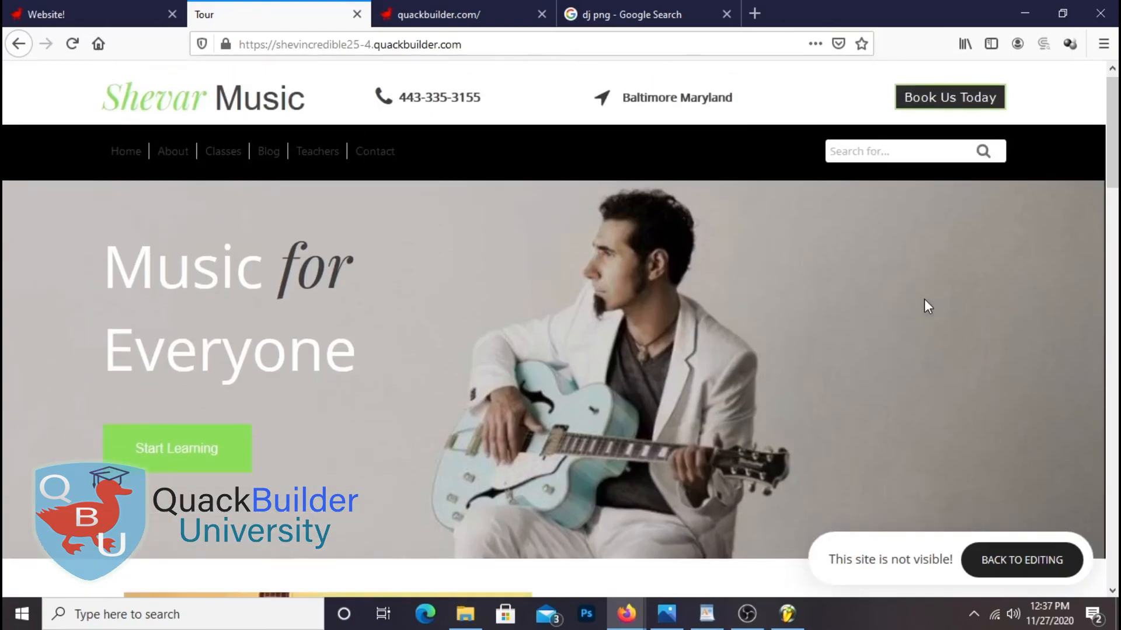
{"action": "scroll", "coordinate": [924, 299], "scroll_direction": "down", "scroll_amount": 4}
{"action": "scroll", "coordinate": [666, 315], "scroll_direction": "down", "scroll_amount": 5}
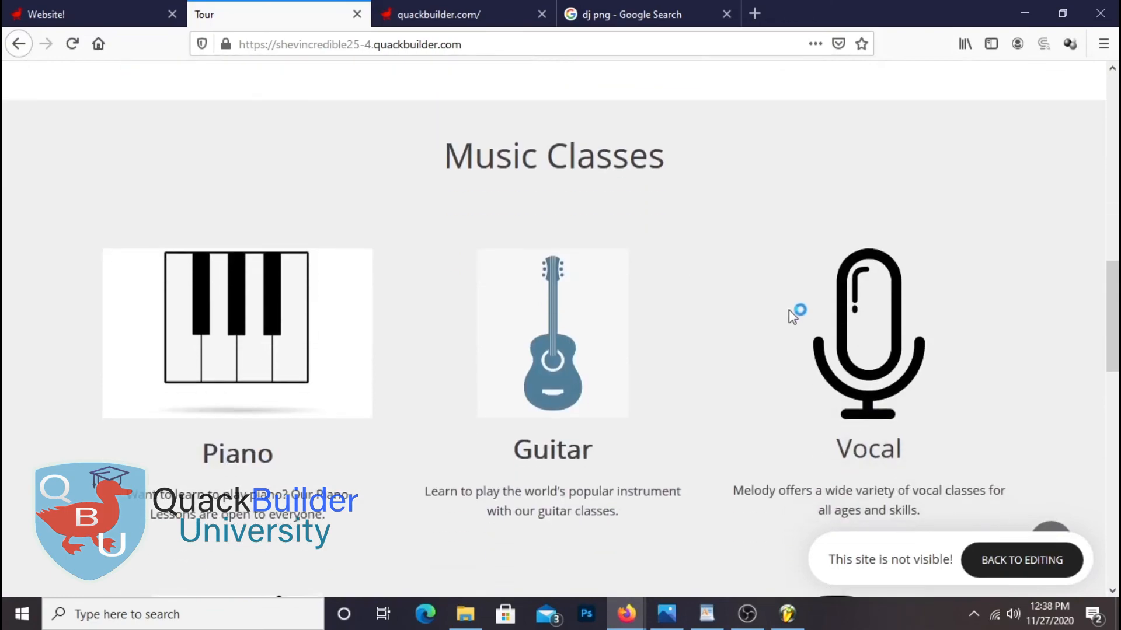
{"action": "scroll", "coordinate": [889, 259], "scroll_direction": "down", "scroll_amount": 11}
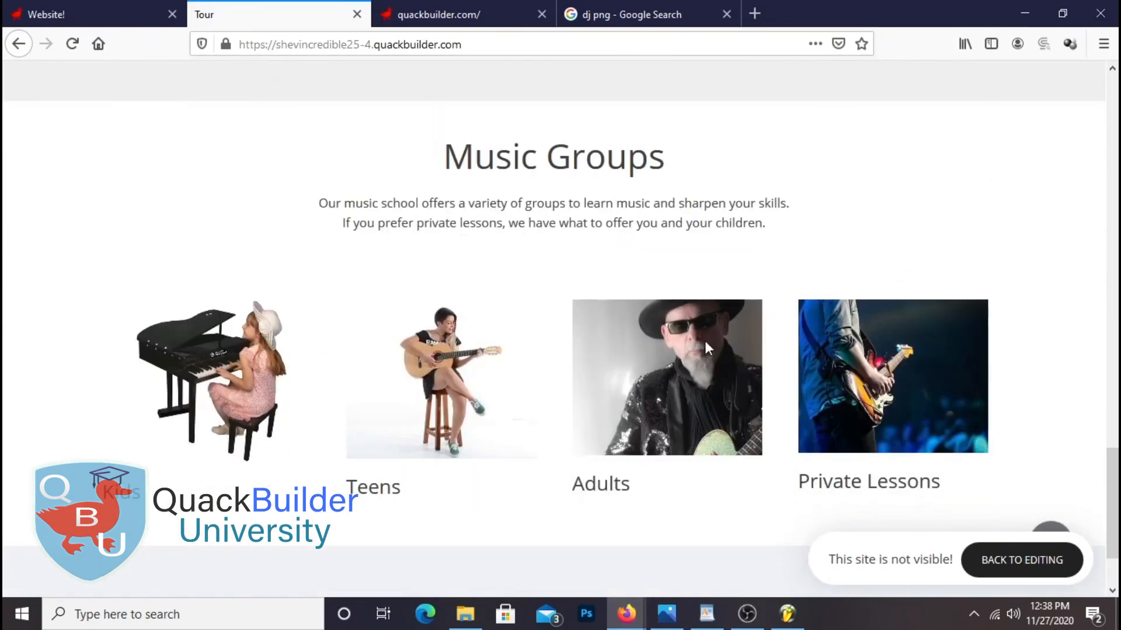
{"action": "scroll", "coordinate": [624, 300], "scroll_direction": "down", "scroll_amount": 2}
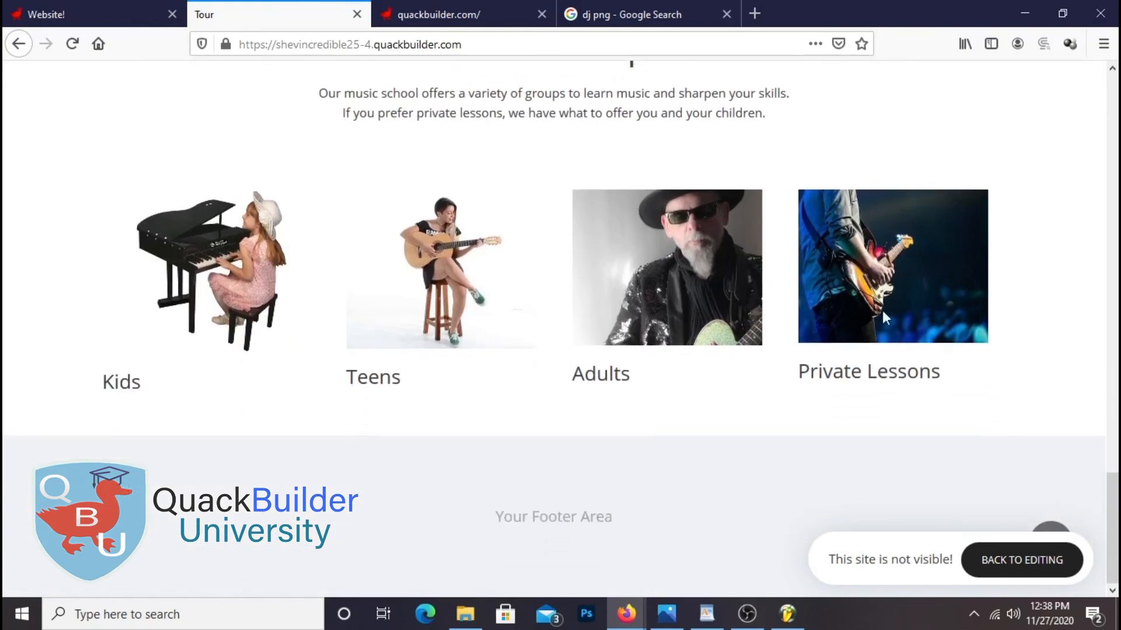
{"action": "scroll", "coordinate": [881, 317], "scroll_direction": "up", "scroll_amount": 8}
{"action": "scroll", "coordinate": [535, 323], "scroll_direction": "down", "scroll_amount": 8}
{"action": "left_click", "coordinate": [99, 11]}
{"action": "scroll", "coordinate": [763, 296], "scroll_direction": "down", "scroll_amount": 10}
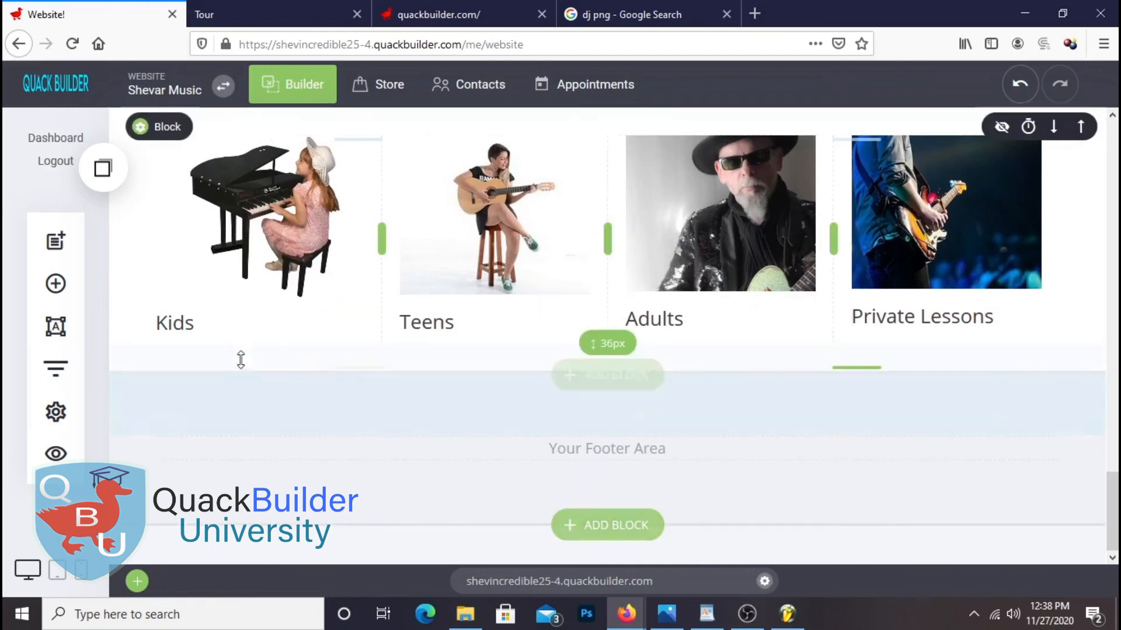
Add a Container below Music Groups with the black-and-white piano-hands photo as its background
{"action": "left_click", "coordinate": [61, 284]}
{"action": "left_click_drag", "start_coordinate": [298, 286], "coordinate": [803, 386]}
{"action": "scroll", "coordinate": [936, 421], "scroll_direction": "down", "scroll_amount": 3}
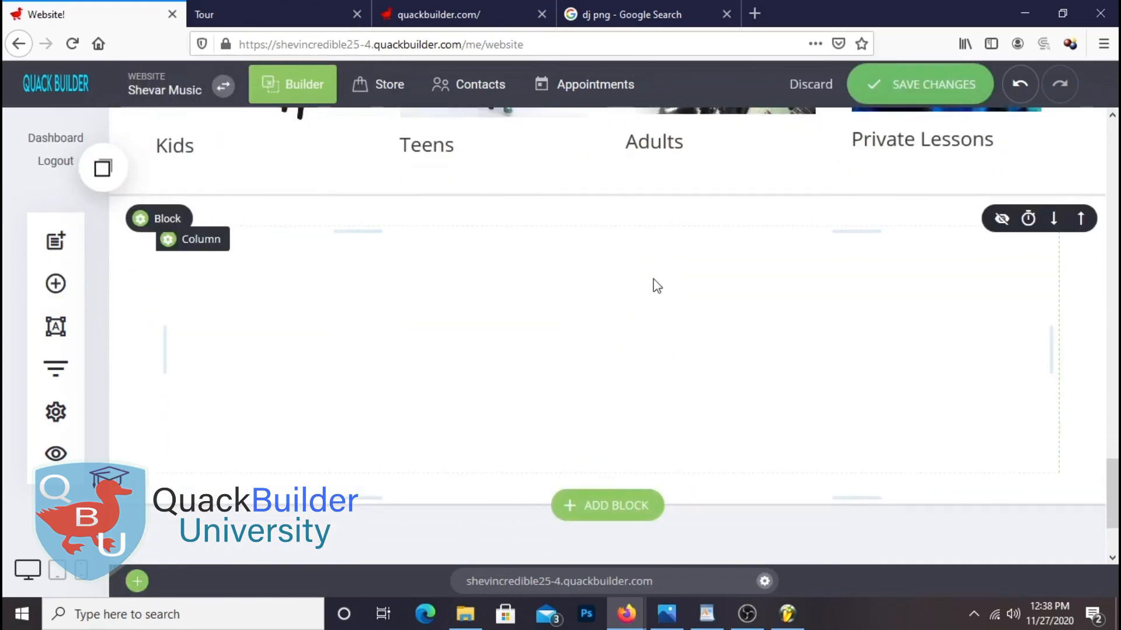
{"action": "left_click", "coordinate": [168, 220]}
{"action": "left_click", "coordinate": [962, 224]}
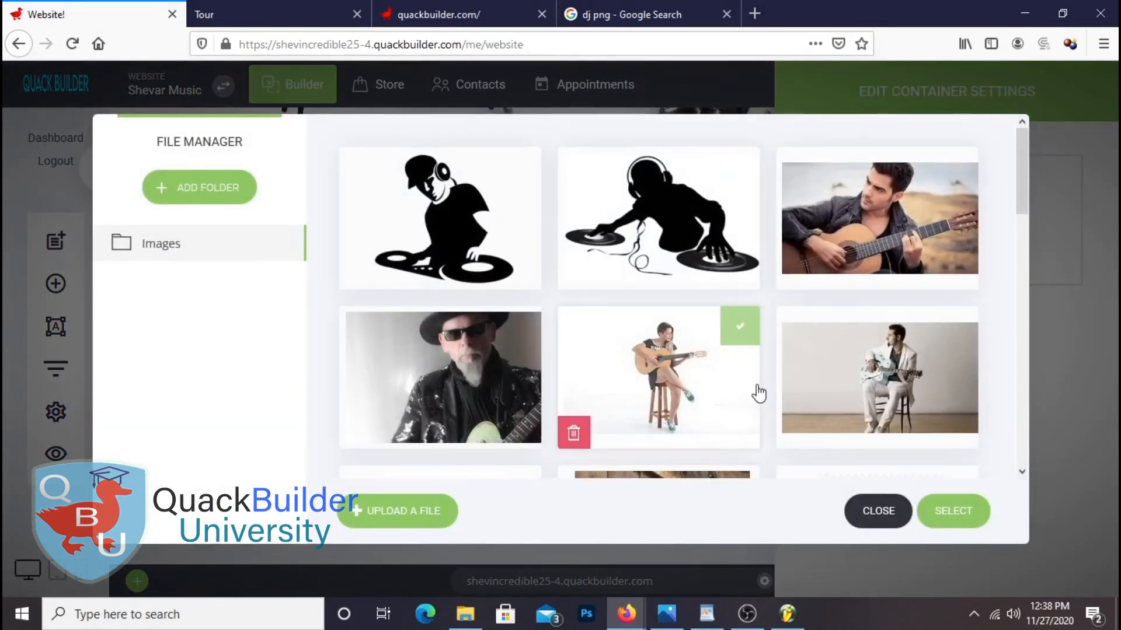
{"action": "scroll", "coordinate": [846, 292], "scroll_direction": "down", "scroll_amount": 5}
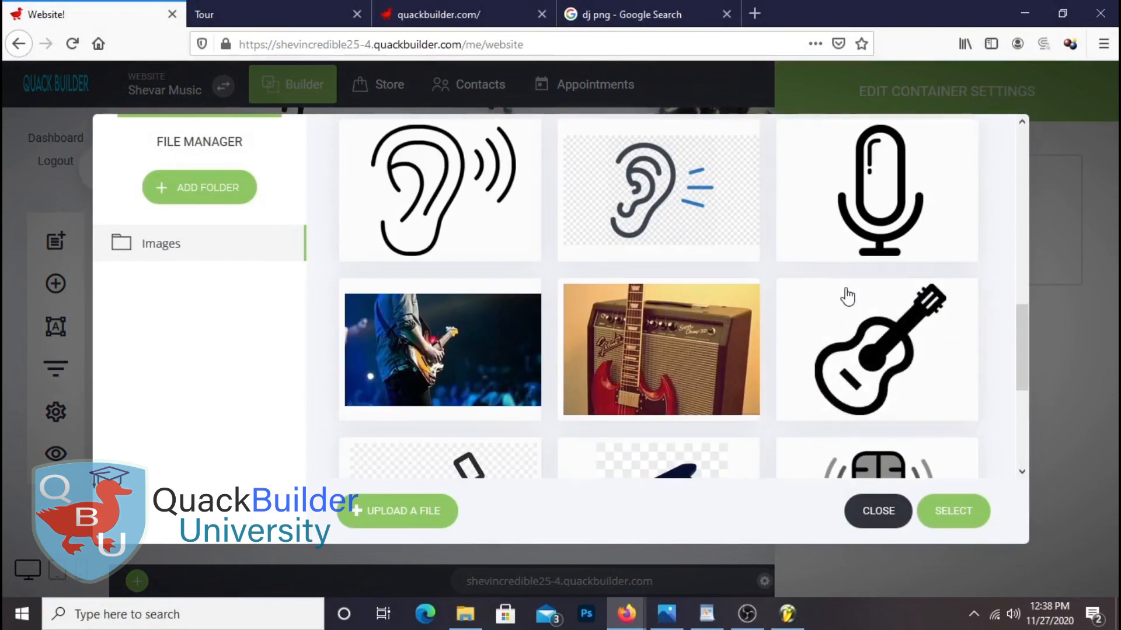
{"action": "scroll", "coordinate": [847, 296], "scroll_direction": "down", "scroll_amount": 5}
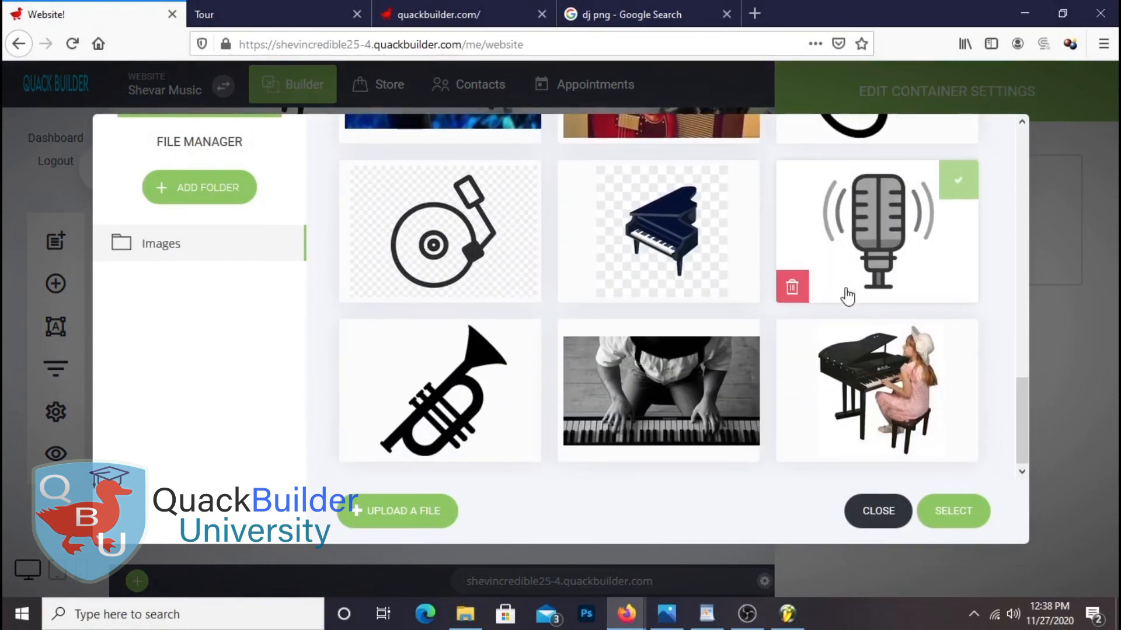
{"action": "left_click", "coordinate": [689, 402]}
{"action": "left_click", "coordinate": [973, 522]}
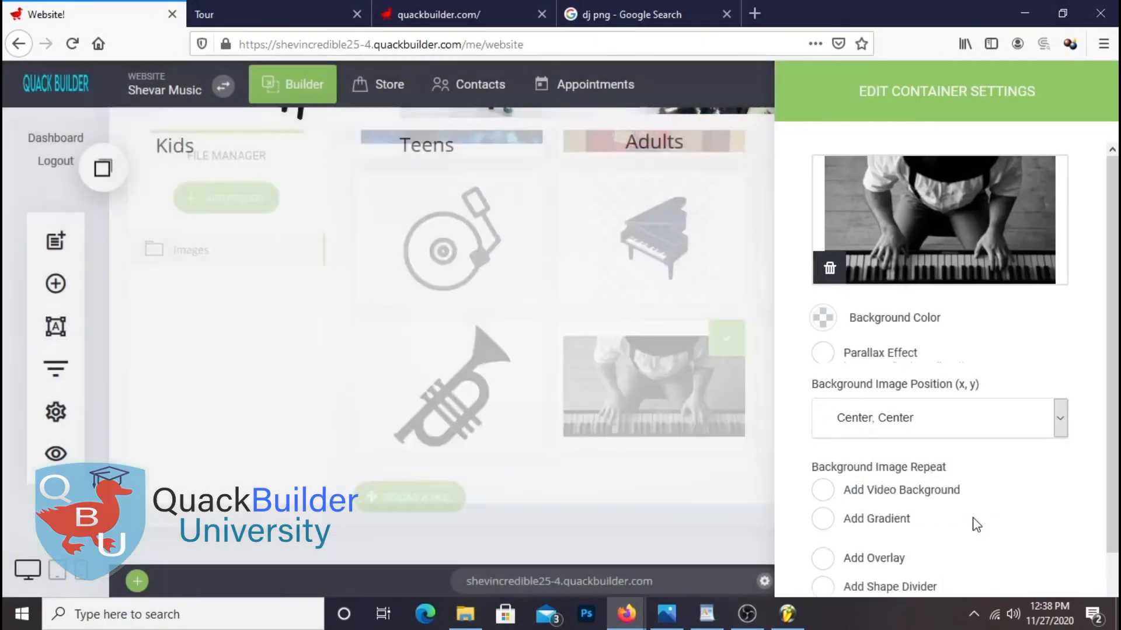
{"action": "left_click", "coordinate": [559, 413]}
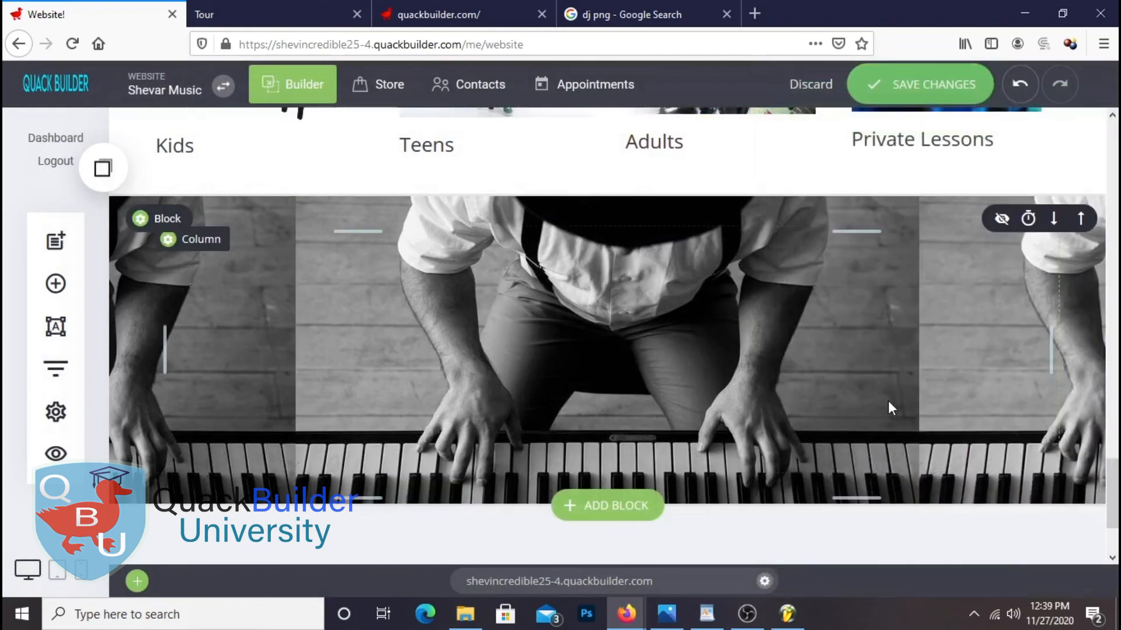
Turn on the Parallax Effect for the piano block's background
{"action": "left_click", "coordinate": [158, 218]}
{"action": "left_click_drag", "start_coordinate": [1008, 113], "coordinate": [928, 112]}
{"action": "left_click", "coordinate": [734, 355]}
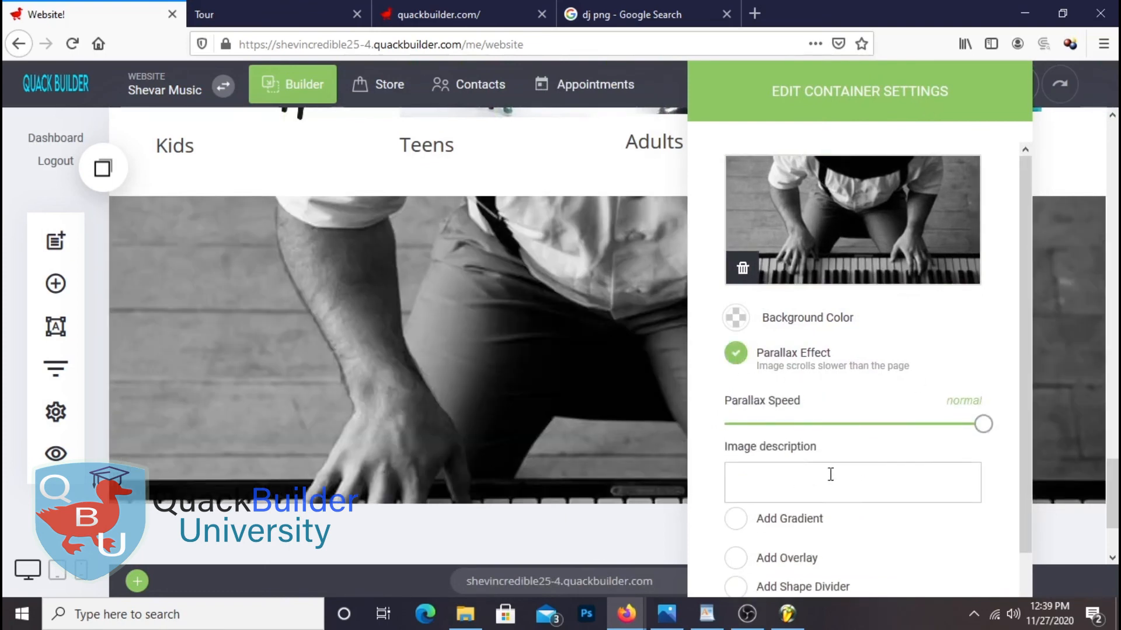
{"action": "scroll", "coordinate": [835, 481], "scroll_direction": "down", "scroll_amount": 1}
{"action": "left_click", "coordinate": [492, 296]}
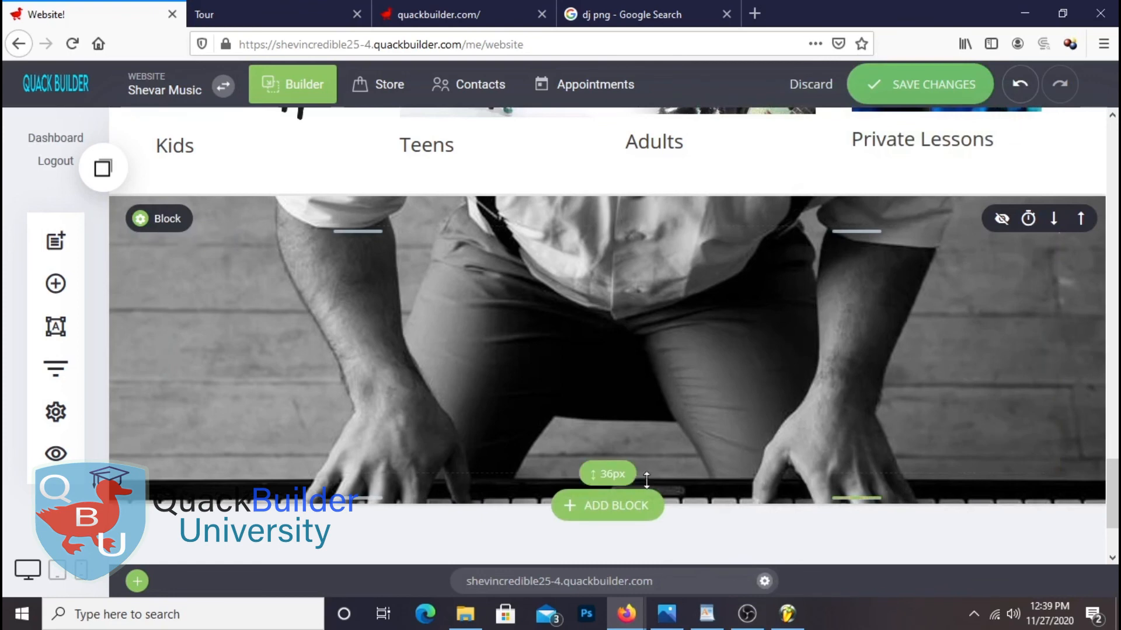
Increase the piano block's top padding to 100px
{"action": "mouse_move", "coordinate": [639, 205]}
{"action": "left_mouse_down"}
{"action": "mouse_move", "coordinate": [643, 328]}
{"action": "mouse_move", "coordinate": [665, 258]}
{"action": "left_mouse_up"}
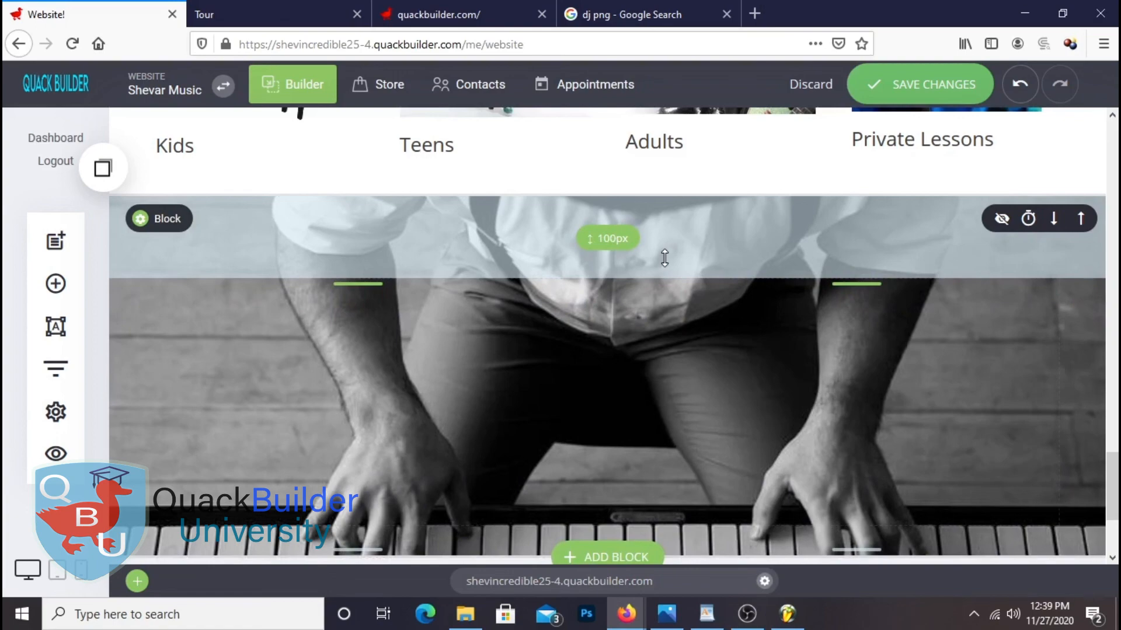
{"action": "left_click_drag", "start_coordinate": [664, 258], "coordinate": [665, 260]}
{"action": "scroll", "coordinate": [856, 481], "scroll_direction": "down", "scroll_amount": 6}
{"action": "scroll", "coordinate": [862, 456], "scroll_direction": "up", "scroll_amount": 6}
{"action": "scroll", "coordinate": [861, 456], "scroll_direction": "down", "scroll_amount": 1}
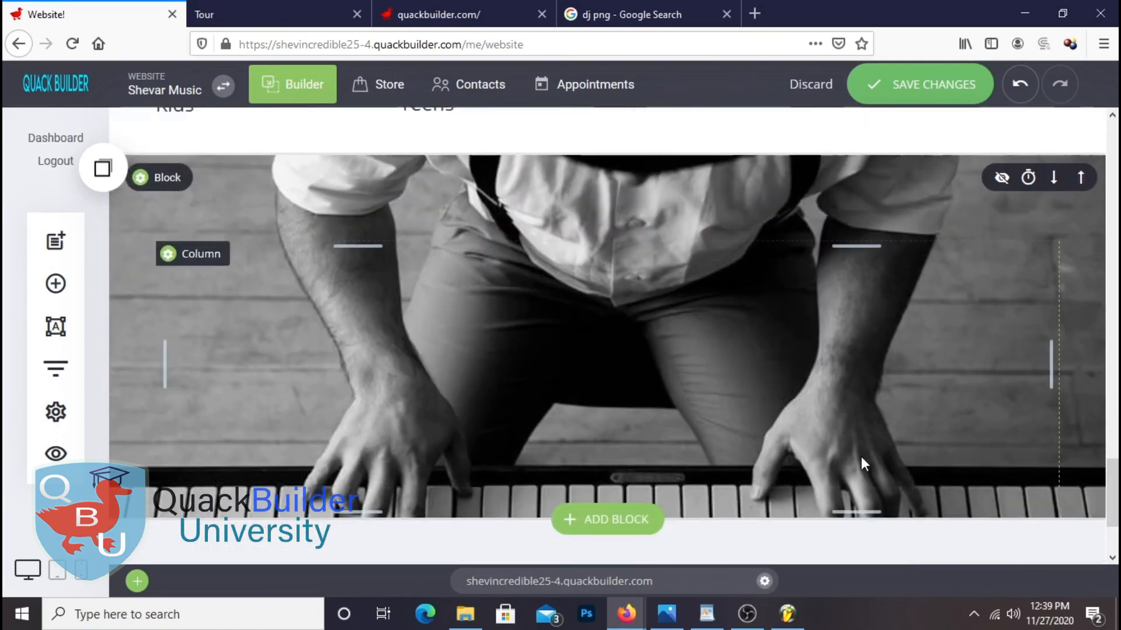
{"action": "scroll", "coordinate": [861, 457], "scroll_direction": "down", "scroll_amount": 1}
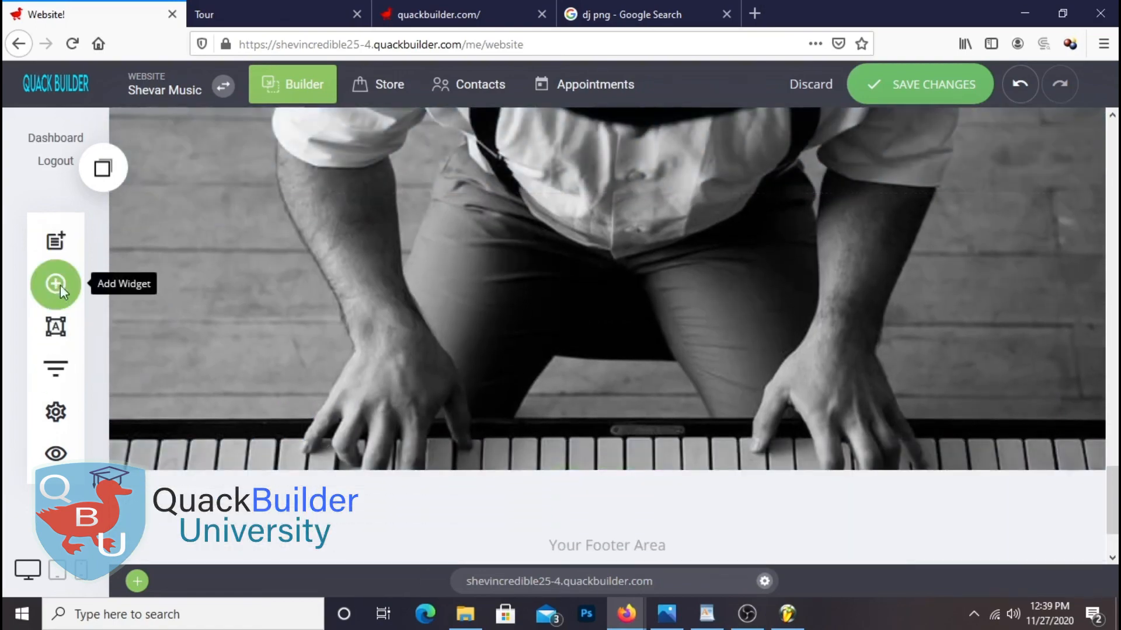
Add a Heading to the piano section reading 'Choose the Best Time for Lessons', copied from WordPad
{"action": "left_click", "coordinate": [59, 285]}
{"action": "left_click_drag", "start_coordinate": [203, 220], "coordinate": [677, 216]}
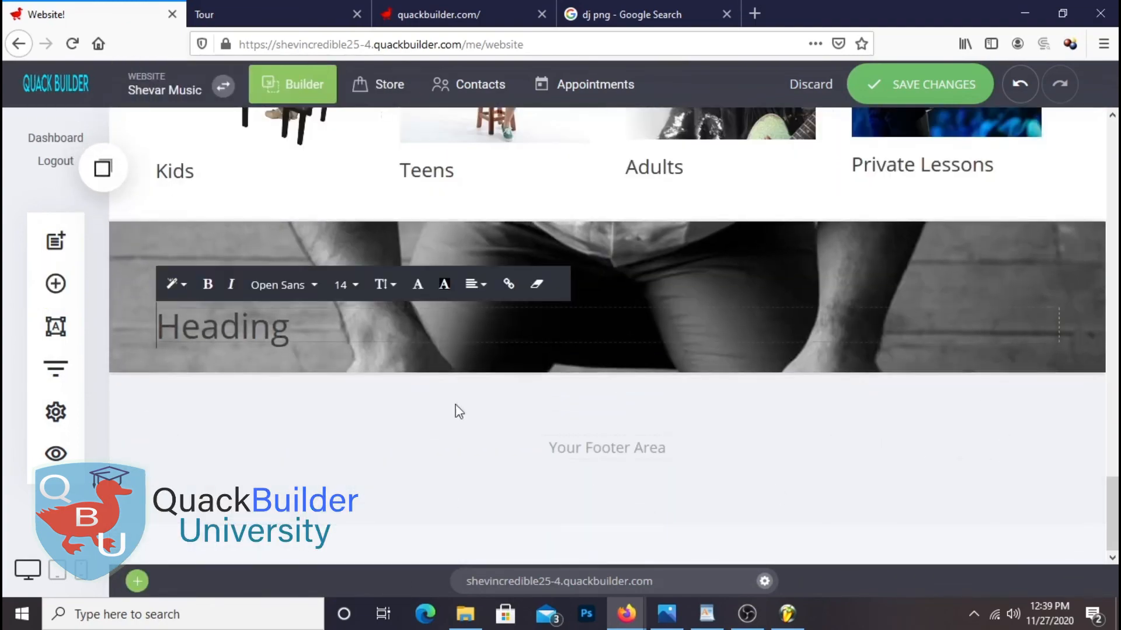
{"action": "left_click", "coordinate": [707, 613]}
{"action": "scroll", "coordinate": [572, 321], "scroll_direction": "down", "scroll_amount": 5}
{"action": "scroll", "coordinate": [573, 320], "scroll_direction": "up", "scroll_amount": 3}
{"action": "left_click_drag", "start_coordinate": [575, 330], "coordinate": [444, 295]}
{"action": "right_click", "coordinate": [482, 293]}
{"action": "left_click", "coordinate": [514, 321]}
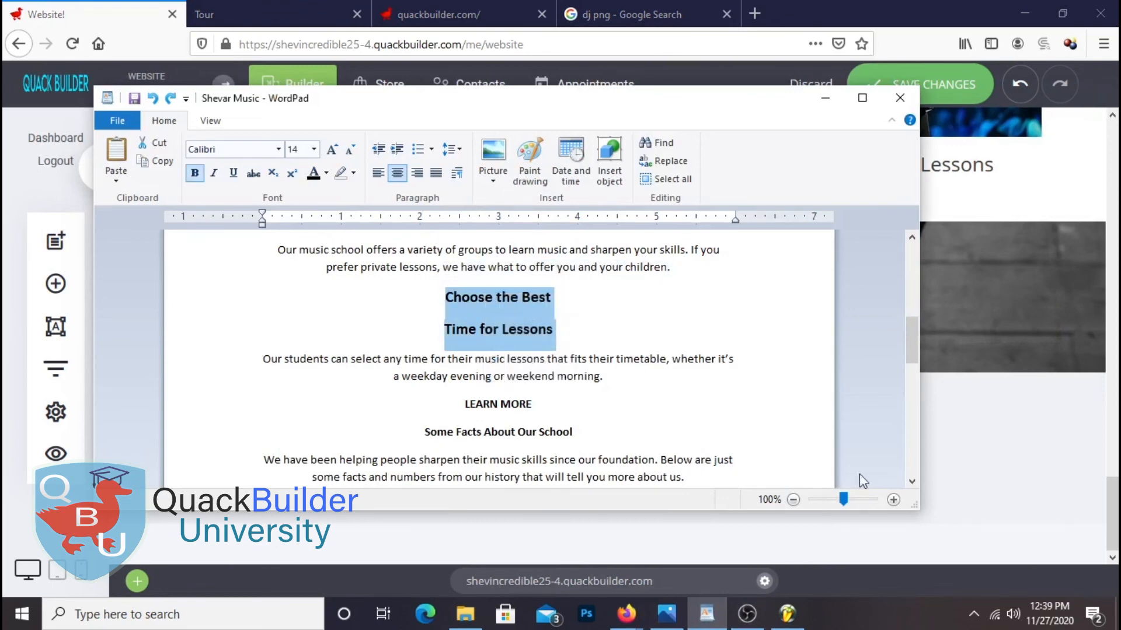
{"action": "left_click", "coordinate": [1100, 458]}
{"action": "left_click_drag", "start_coordinate": [292, 330], "coordinate": [86, 342]}
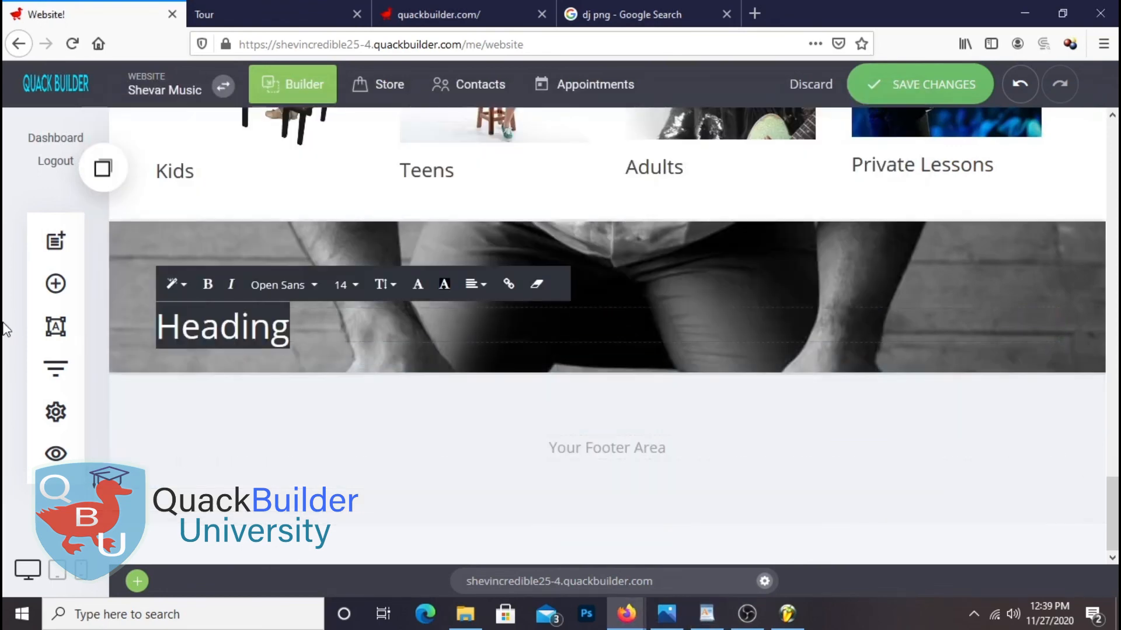
{"action": "right_click", "coordinate": [228, 329]}
{"action": "left_click", "coordinate": [266, 100]}
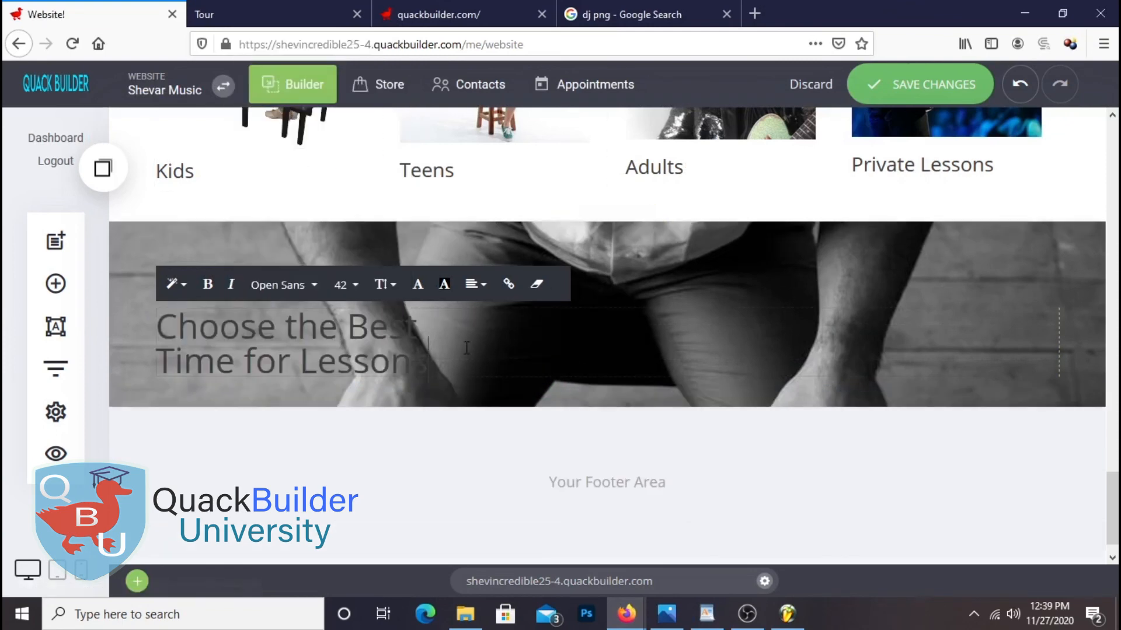
Centre the heading, colour it white, and add a Text widget below it
{"action": "left_click", "coordinate": [475, 285]}
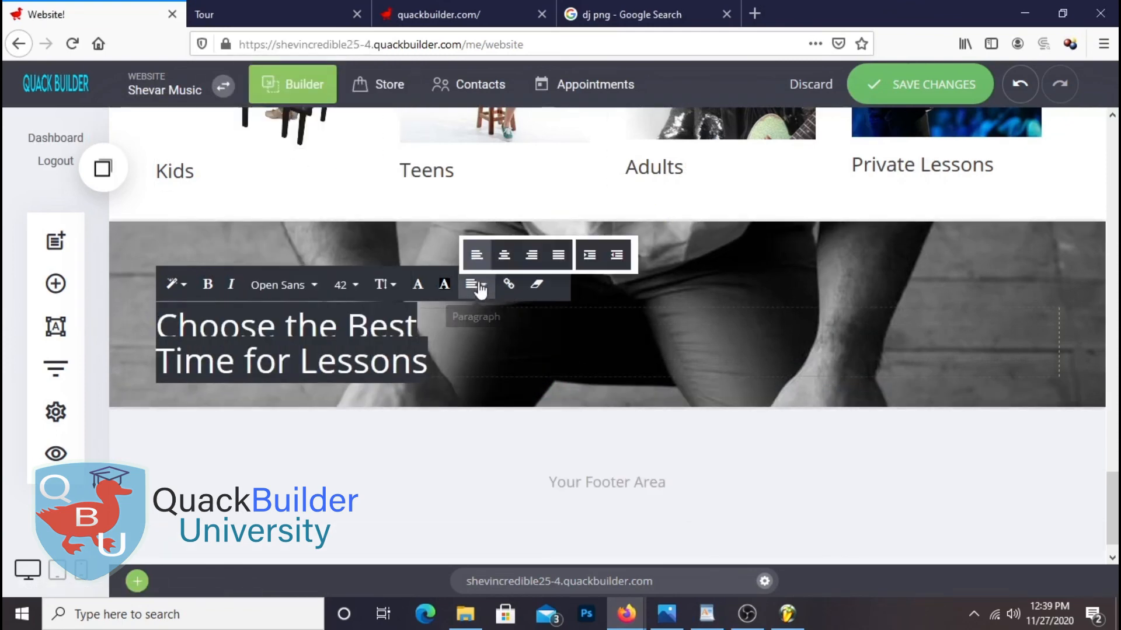
{"action": "left_click", "coordinate": [504, 257]}
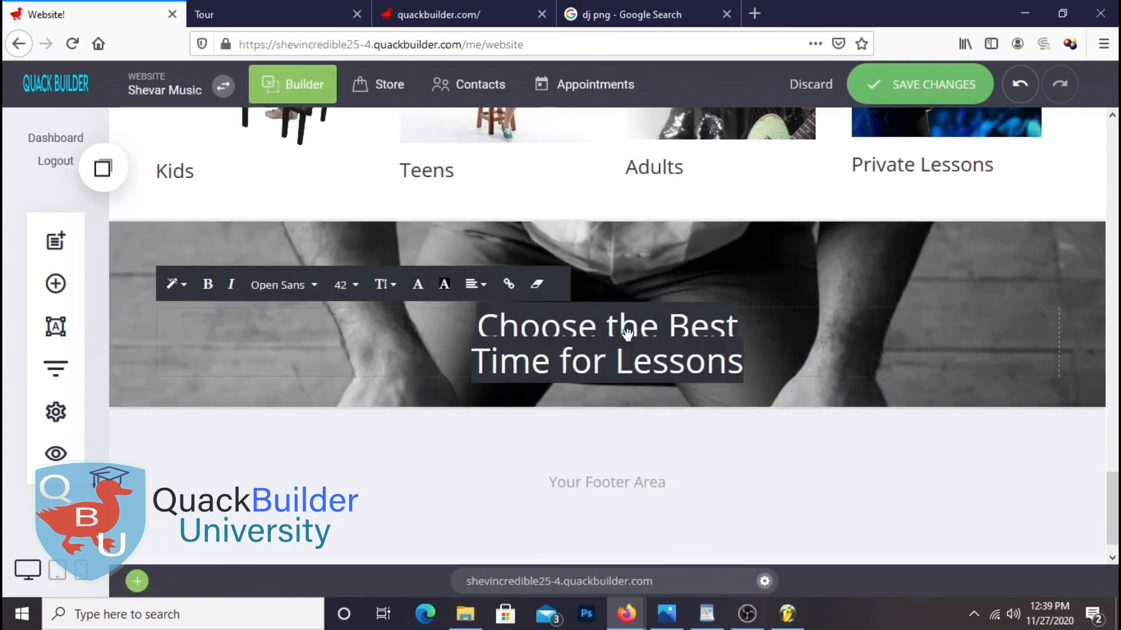
{"action": "left_click", "coordinate": [1090, 375]}
{"action": "left_click", "coordinate": [648, 354]}
{"action": "left_click_drag", "start_coordinate": [743, 360], "coordinate": [455, 322]}
{"action": "left_click", "coordinate": [417, 284]}
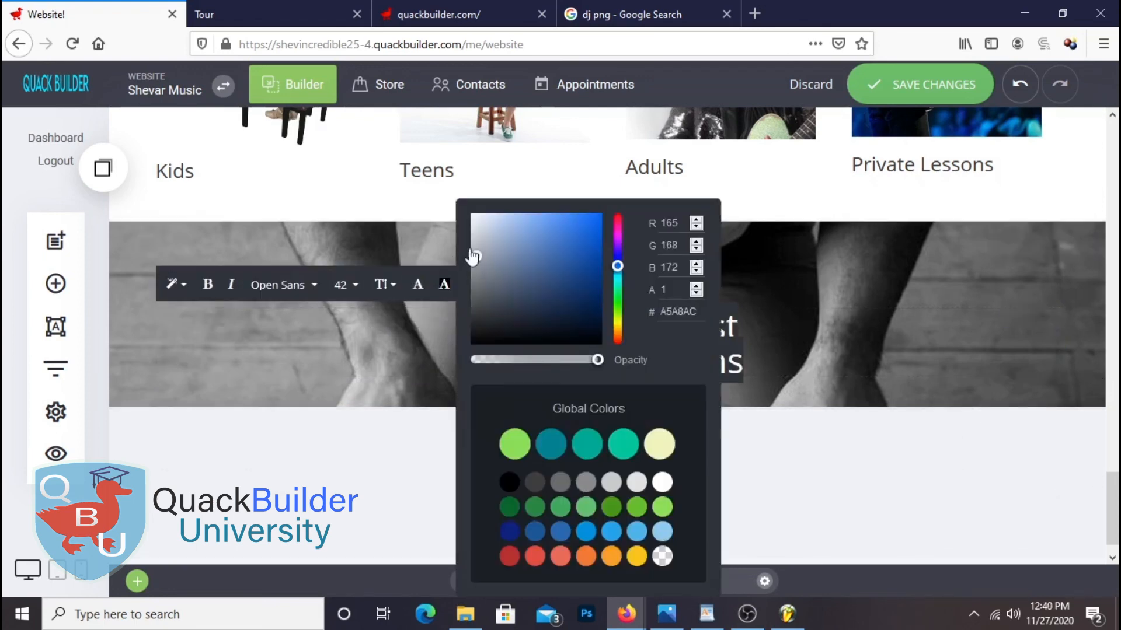
{"action": "left_click", "coordinate": [1101, 376]}
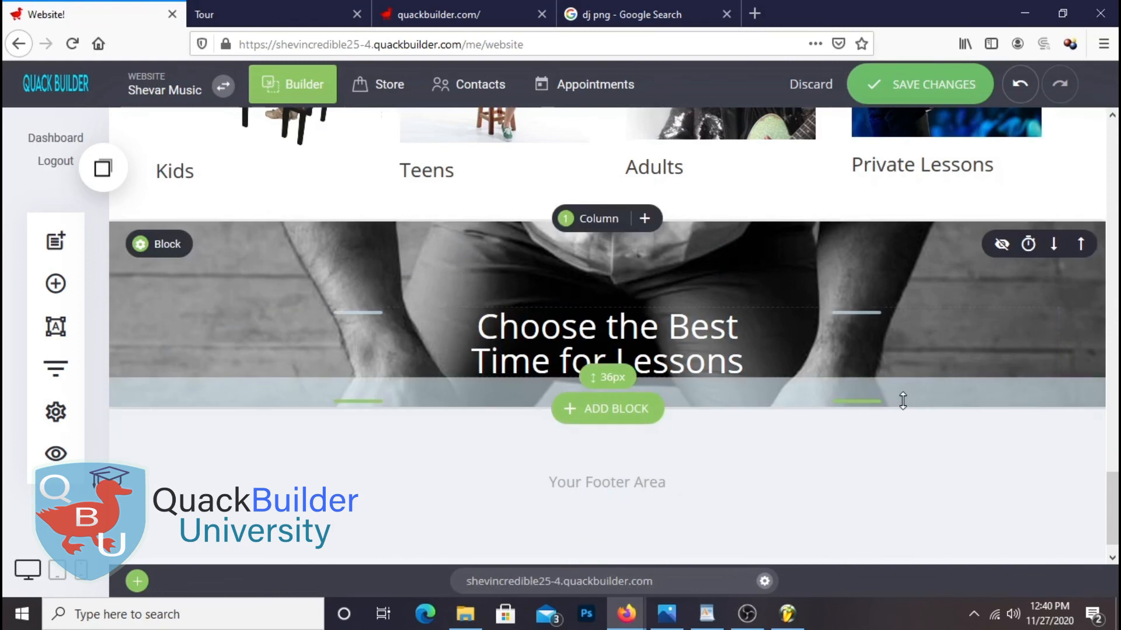
{"action": "left_click", "coordinate": [56, 283]}
{"action": "left_click_drag", "start_coordinate": [306, 225], "coordinate": [637, 396]}
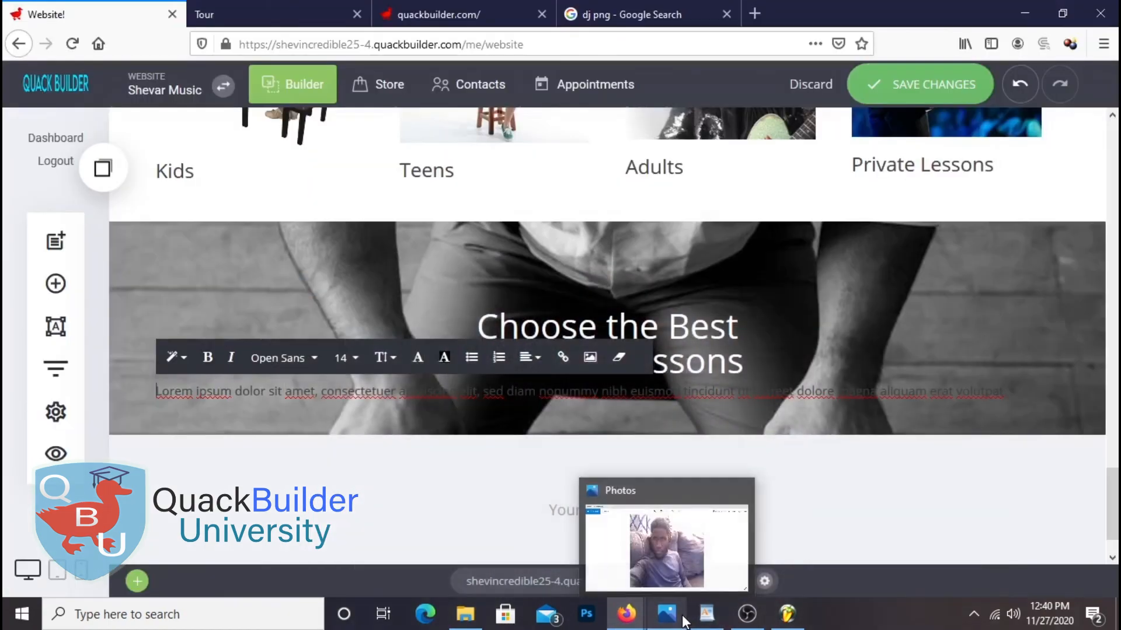
Replace the Lorem ipsum placeholder with the lessons paragraph copied from the WordPad notes
{"action": "left_click", "coordinate": [704, 548]}
{"action": "triple_click", "coordinate": [524, 374]}
{"action": "right_click", "coordinate": [525, 374]}
{"action": "left_click", "coordinate": [577, 402]}
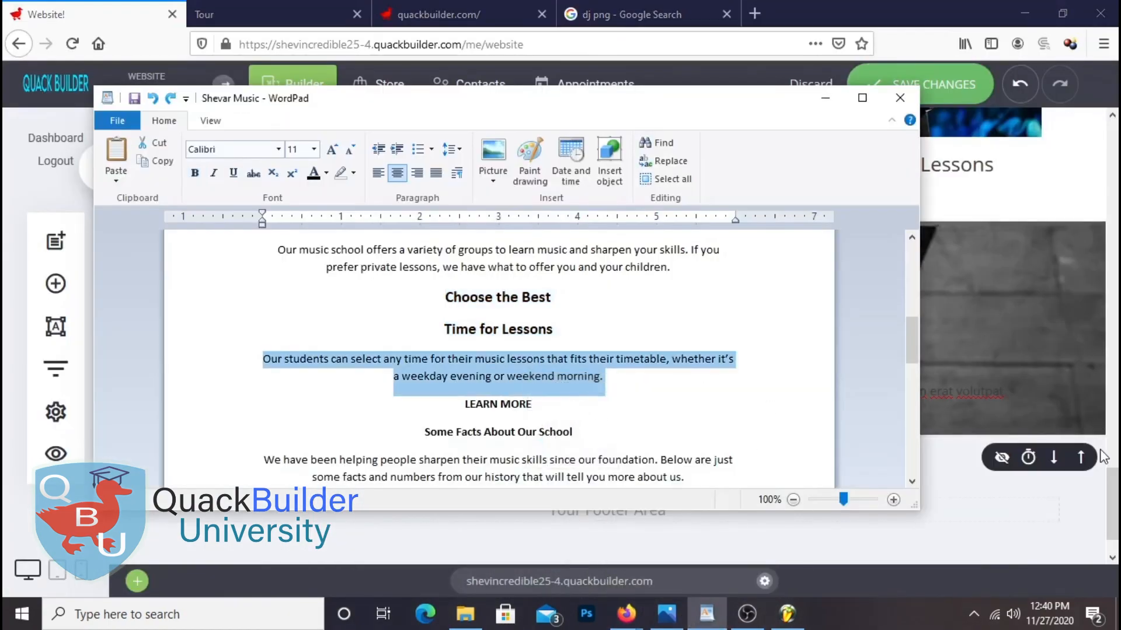
{"action": "left_click", "coordinate": [1102, 456]}
{"action": "left_click", "coordinate": [419, 394]}
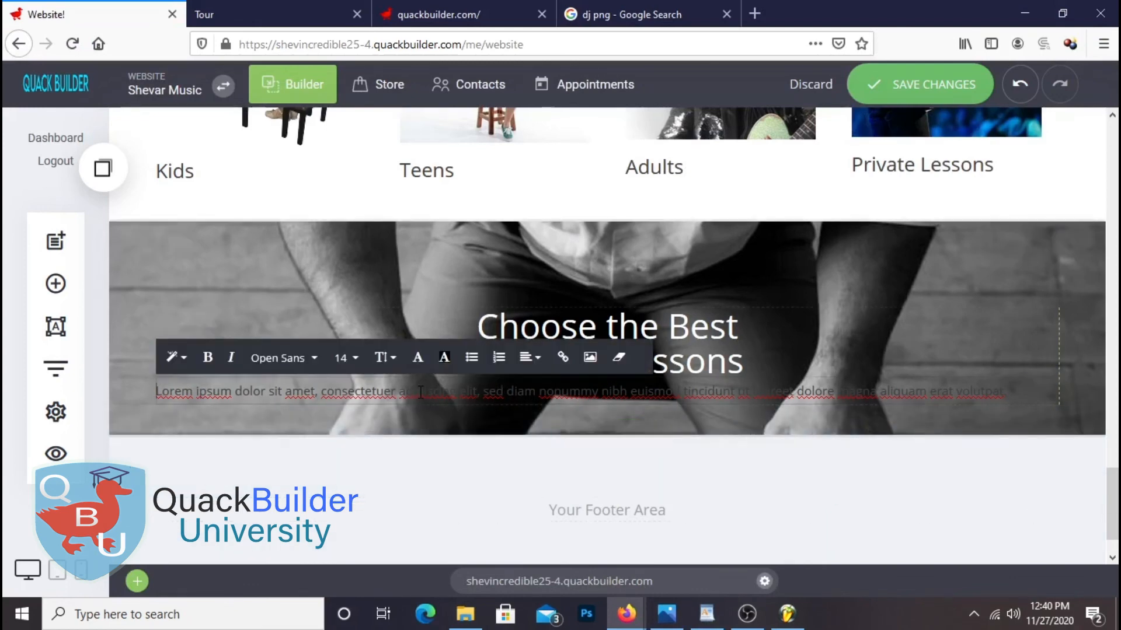
{"action": "right_click", "coordinate": [454, 387]}
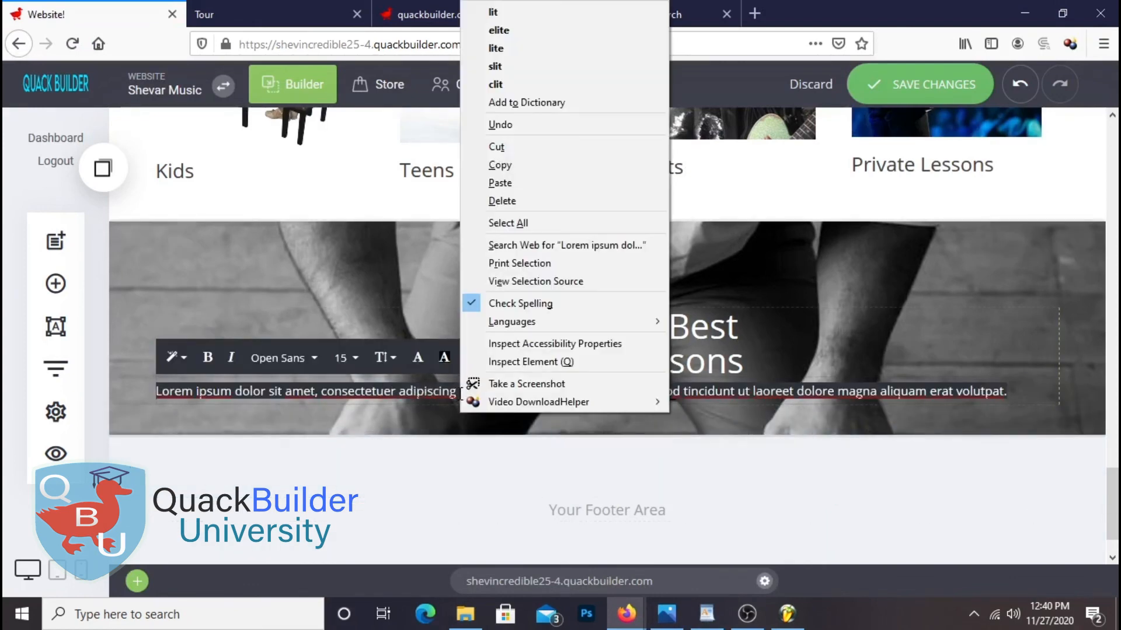
{"action": "left_click", "coordinate": [524, 180]}
{"action": "triple_click", "coordinate": [478, 389]}
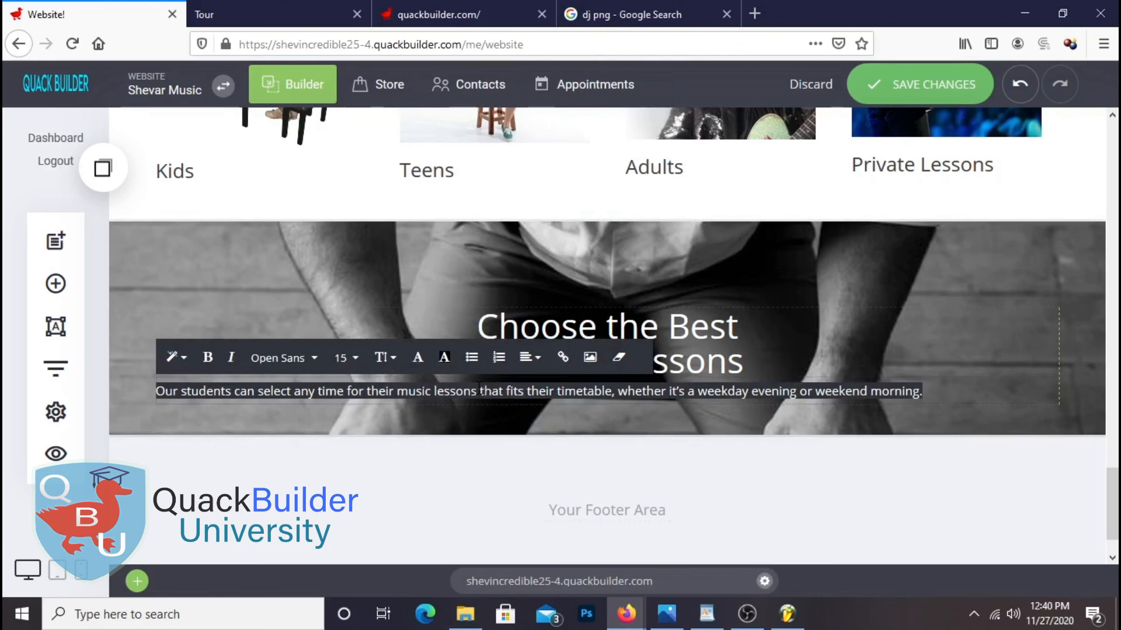
{"action": "left_click", "coordinate": [447, 360]}
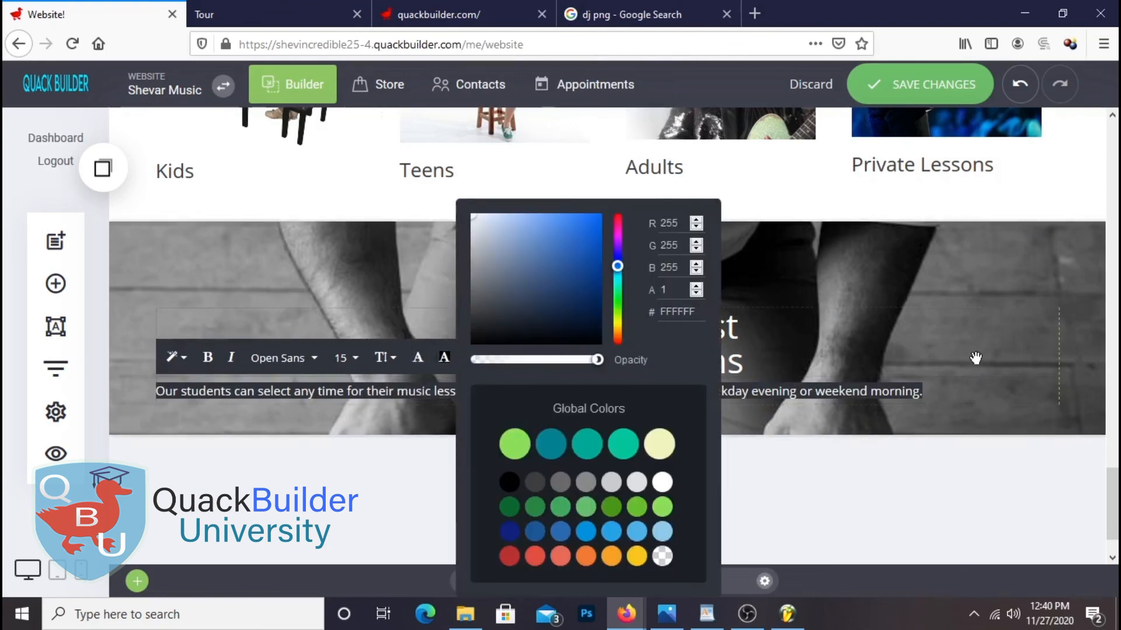
{"action": "left_click", "coordinate": [1089, 363]}
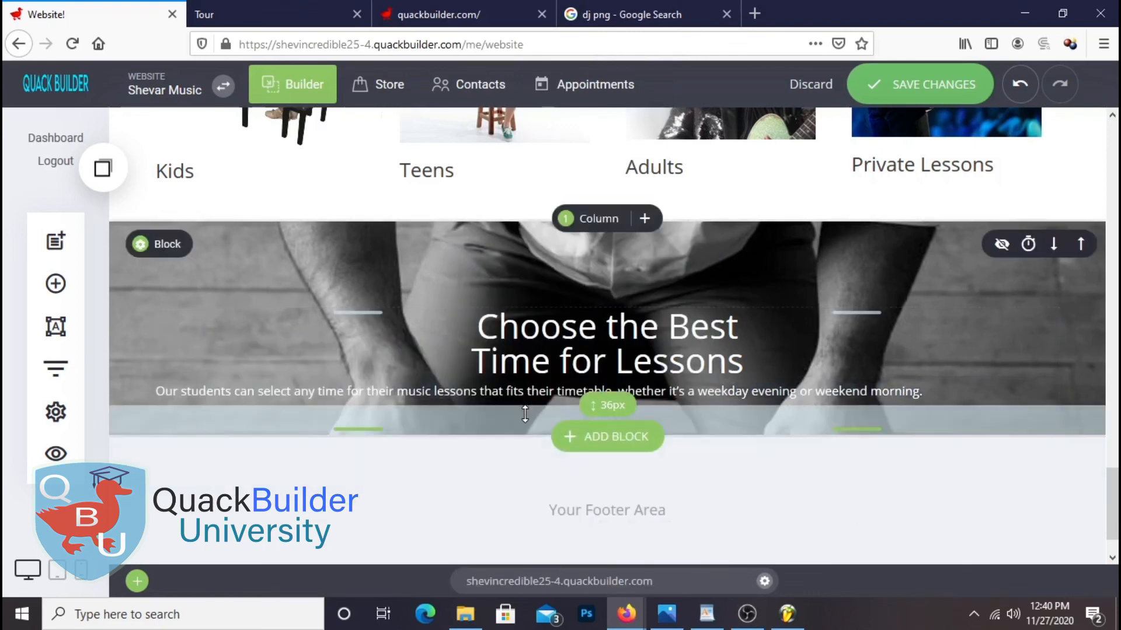
Break the paragraph before 'timetable', centre it, add spacing above it, and save
{"action": "left_click", "coordinate": [722, 392]}
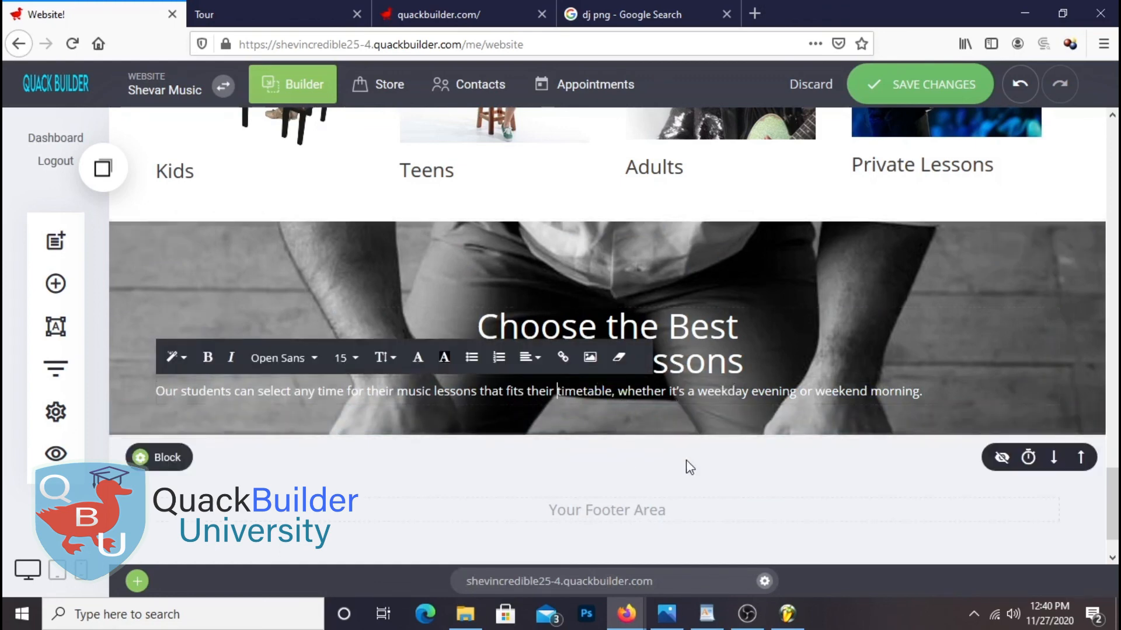
{"action": "key", "text": "Return"}
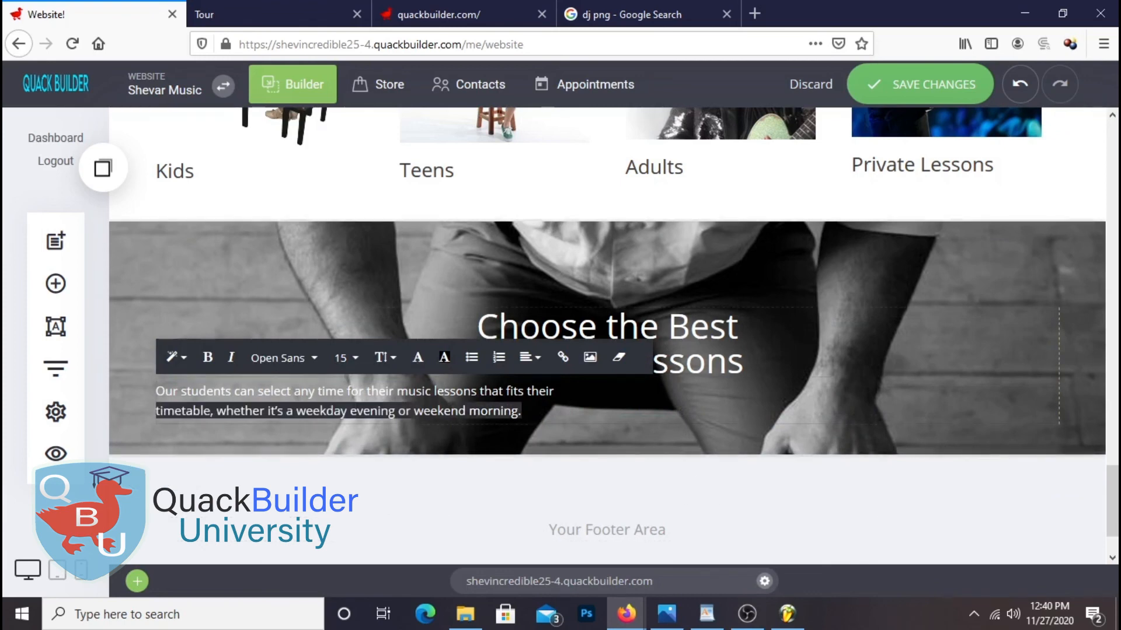
{"action": "left_click_drag", "start_coordinate": [525, 412], "coordinate": [377, 397]}
{"action": "left_click", "coordinate": [531, 359]}
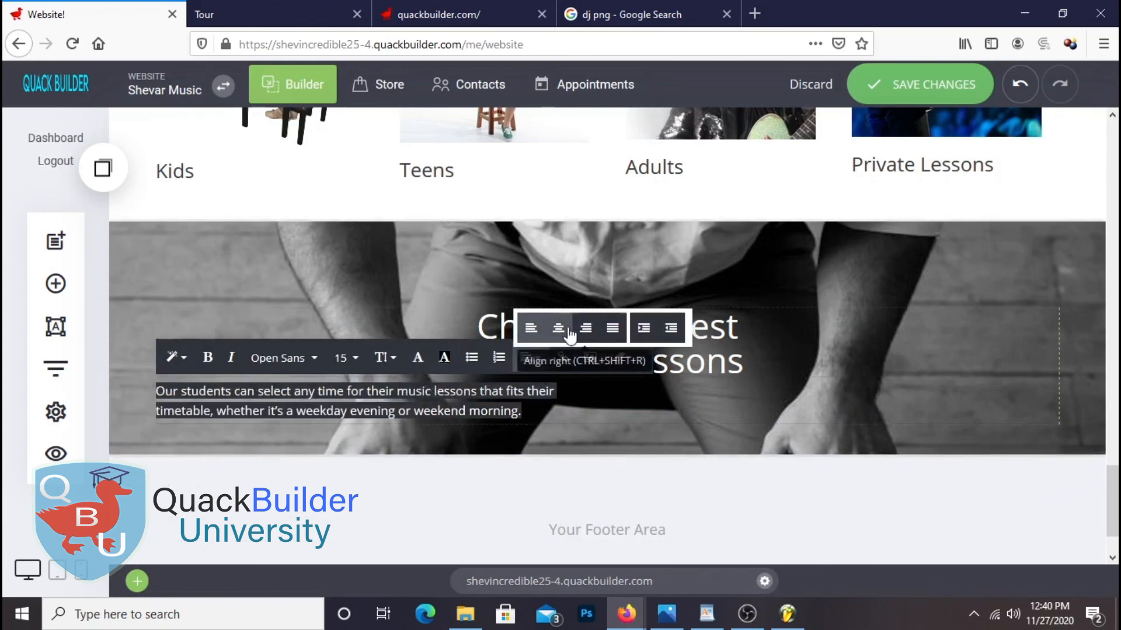
{"action": "left_click", "coordinate": [563, 325]}
{"action": "left_click", "coordinate": [1094, 379]}
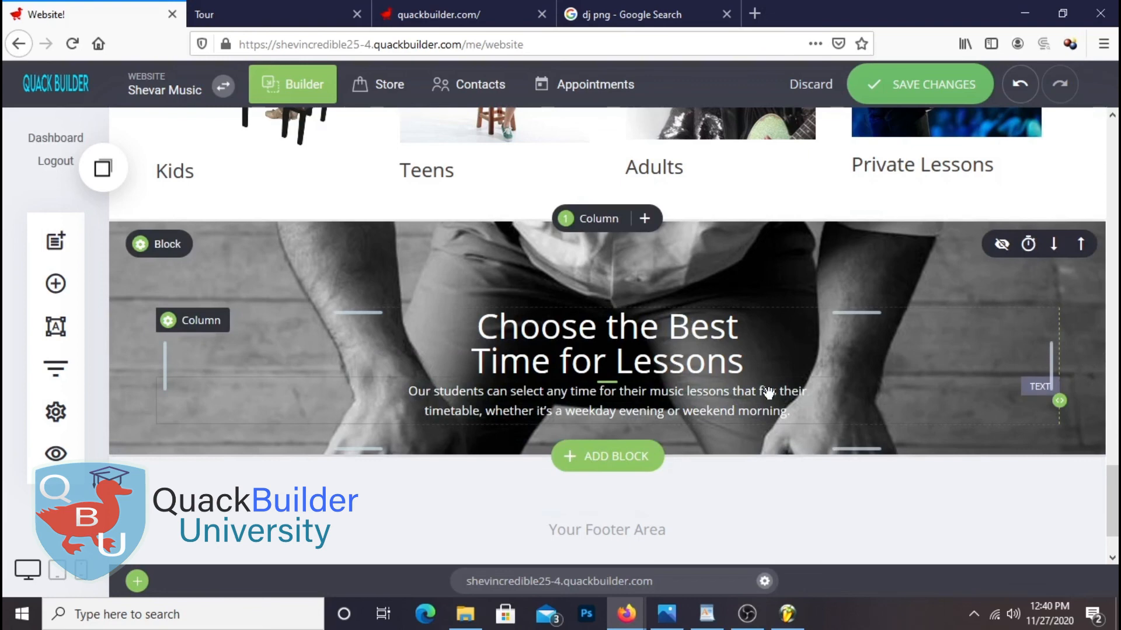
{"action": "left_click_drag", "start_coordinate": [767, 380], "coordinate": [762, 391]}
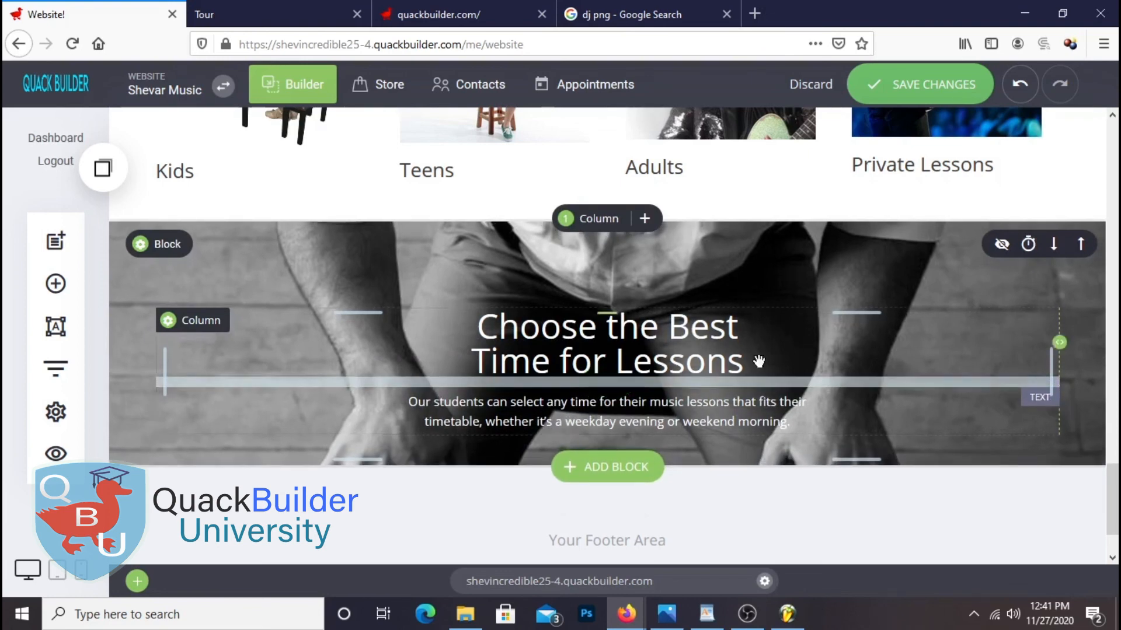
{"action": "left_click", "coordinate": [948, 88]}
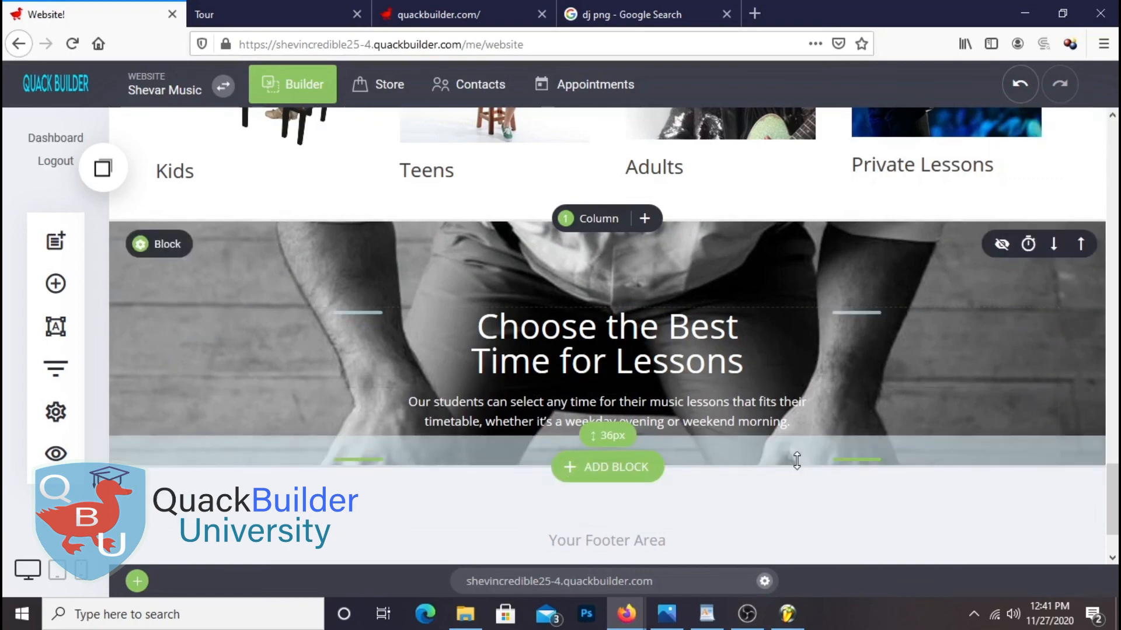
Save and open the live site in a new tab to review the piano lessons banner
{"action": "left_click", "coordinate": [692, 385]}
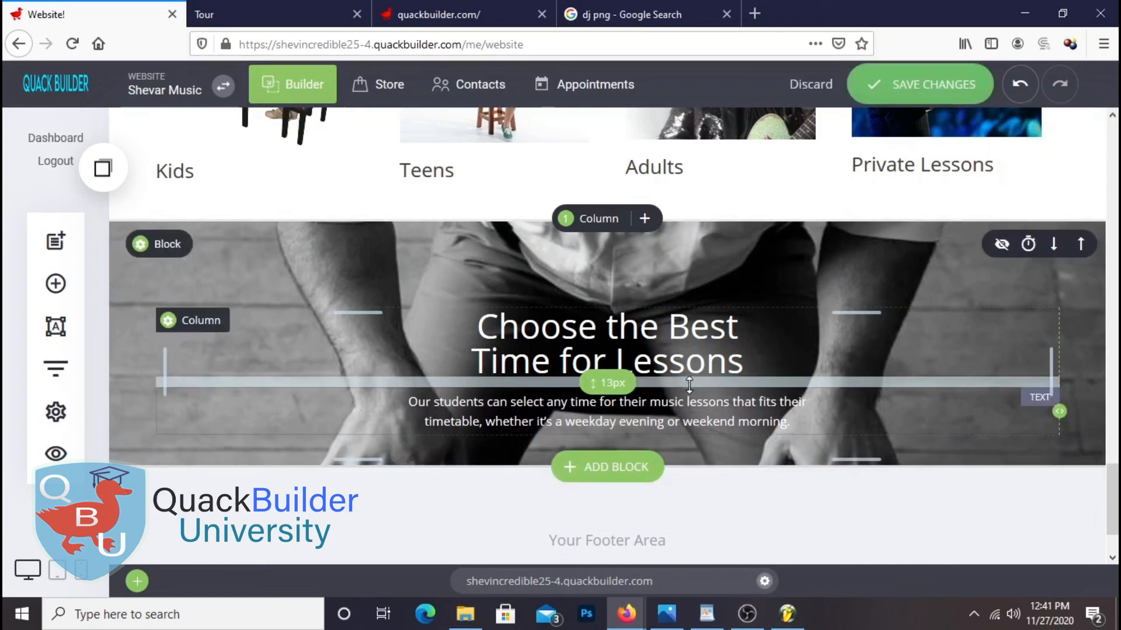
{"action": "left_click", "coordinate": [934, 85]}
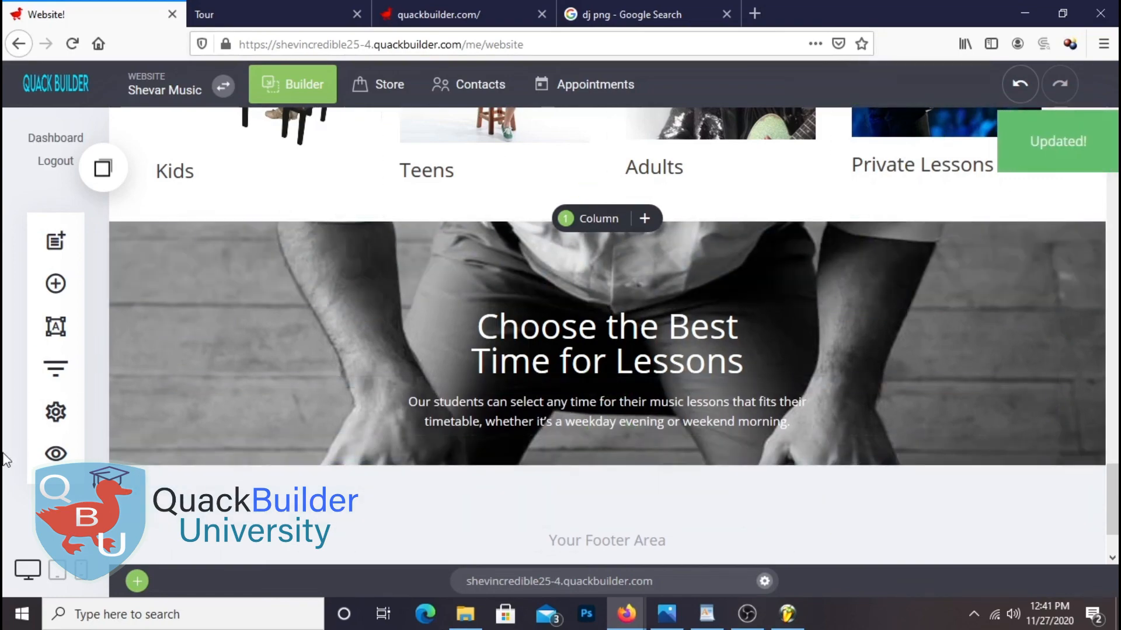
{"action": "left_click", "coordinate": [56, 455]}
{"action": "left_click", "coordinate": [513, 93]}
{"action": "right_click", "coordinate": [492, 122]}
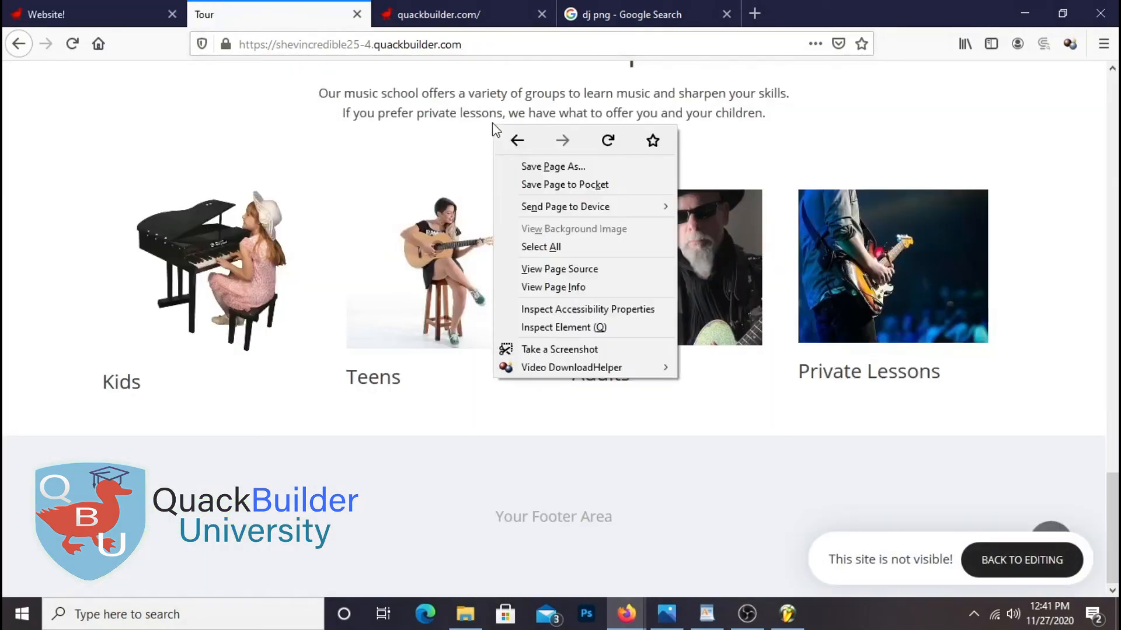
{"action": "left_click", "coordinate": [607, 140]}
{"action": "scroll", "coordinate": [569, 205], "scroll_direction": "down", "scroll_amount": 4}
{"action": "scroll", "coordinate": [578, 210], "scroll_direction": "up", "scroll_amount": 4}
{"action": "scroll", "coordinate": [583, 208], "scroll_direction": "down", "scroll_amount": 4}
{"action": "scroll", "coordinate": [582, 209], "scroll_direction": "up", "scroll_amount": 5}
{"action": "scroll", "coordinate": [540, 236], "scroll_direction": "down", "scroll_amount": 5}
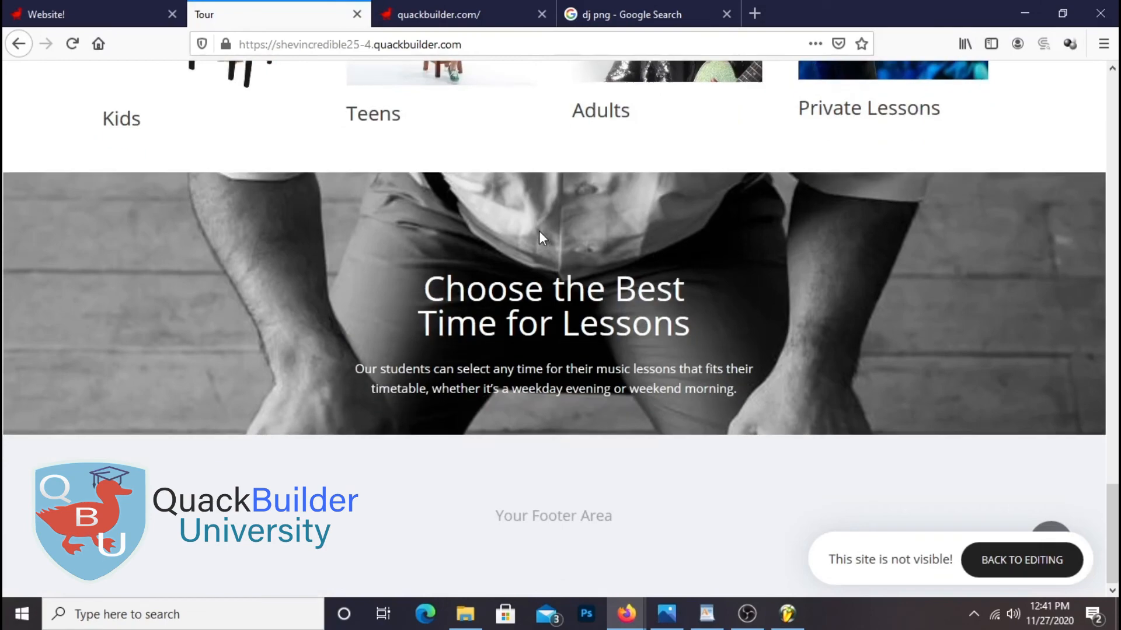
{"action": "scroll", "coordinate": [538, 236], "scroll_direction": "up", "scroll_amount": 3}
{"action": "scroll", "coordinate": [534, 239], "scroll_direction": "up", "scroll_amount": 3}
{"action": "scroll", "coordinate": [519, 241], "scroll_direction": "down", "scroll_amount": 7}
Enlarge the lessons banner's top and bottom padding, save, and reload the live site
{"action": "left_click", "coordinate": [47, 14]}
{"action": "scroll", "coordinate": [293, 155], "scroll_direction": "down", "scroll_amount": 10}
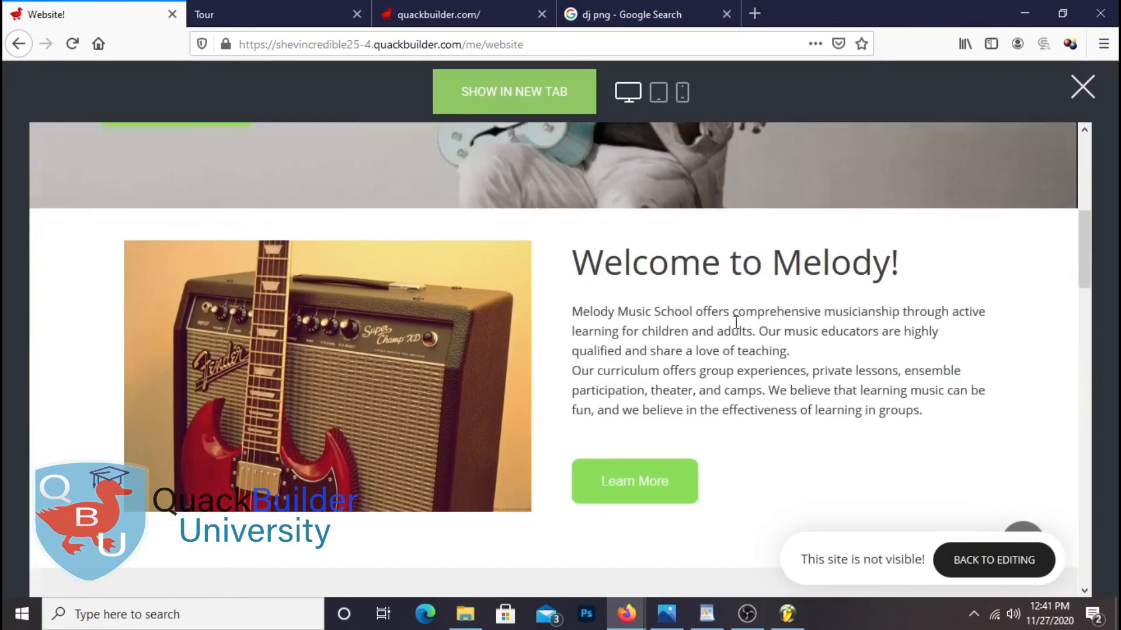
{"action": "left_click", "coordinate": [1083, 84]}
{"action": "scroll", "coordinate": [533, 290], "scroll_direction": "up", "scroll_amount": 1}
{"action": "left_click_drag", "start_coordinate": [724, 379], "coordinate": [731, 337]}
{"action": "left_click_drag", "start_coordinate": [743, 490], "coordinate": [788, 446]}
{"action": "scroll", "coordinate": [785, 441], "scroll_direction": "down", "scroll_amount": 2}
{"action": "scroll", "coordinate": [808, 426], "scroll_direction": "up", "scroll_amount": 3}
{"action": "scroll", "coordinate": [776, 413], "scroll_direction": "down", "scroll_amount": 1}
{"action": "left_click", "coordinate": [927, 92]}
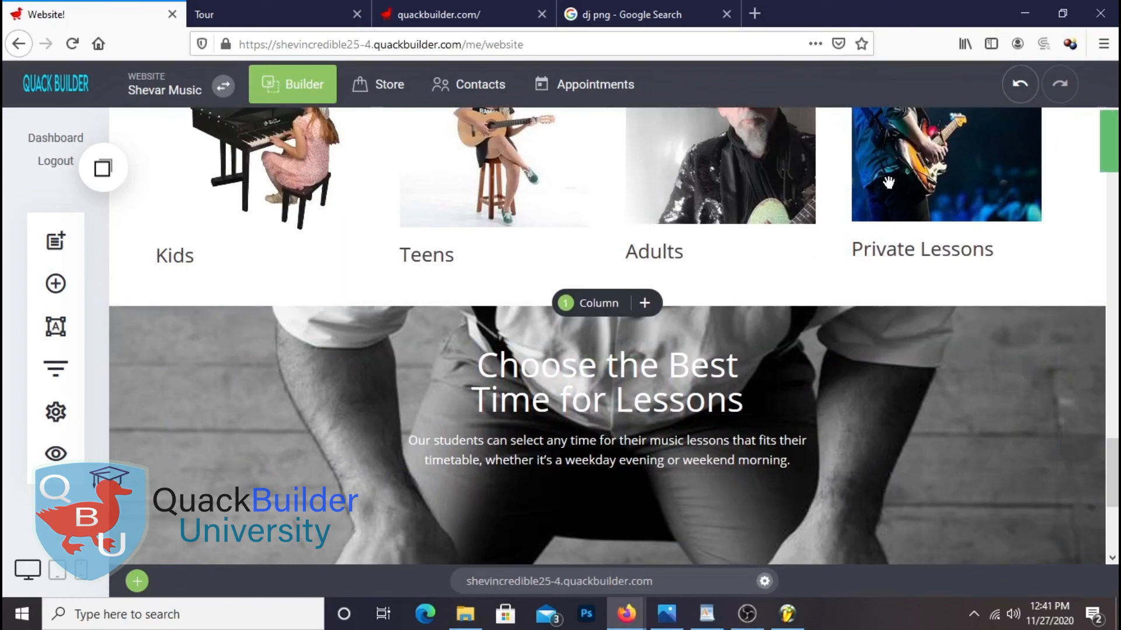
{"action": "left_click", "coordinate": [302, 23]}
{"action": "right_click", "coordinate": [303, 22]}
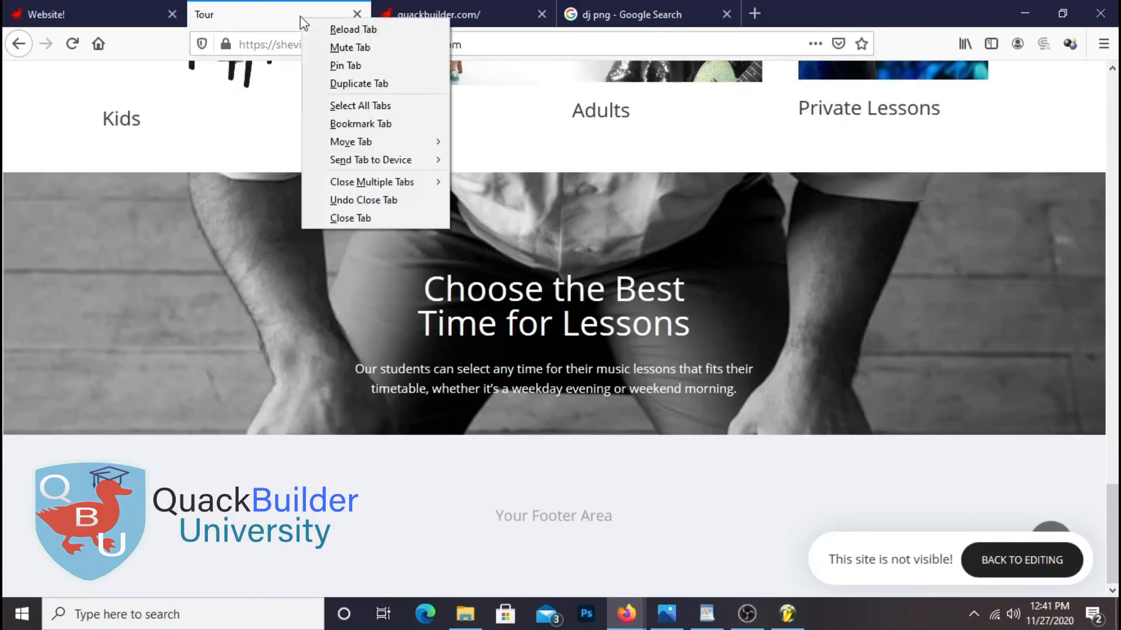
{"action": "left_click", "coordinate": [374, 30]}
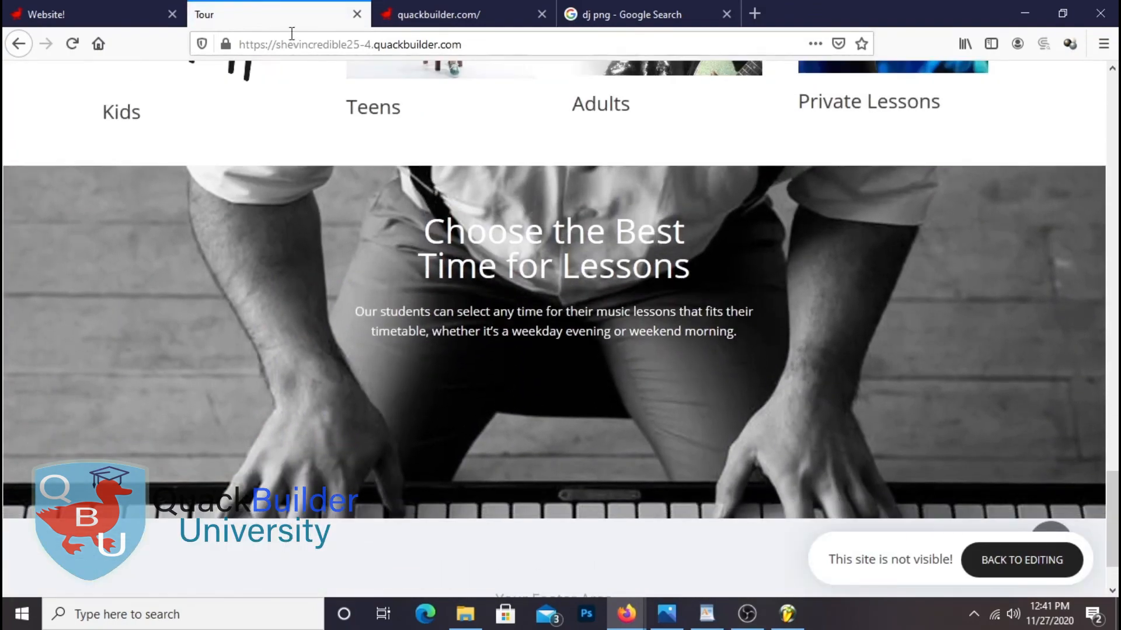
Add more top padding to push the banner heading and text lower, save, and recheck the live site
{"action": "left_click", "coordinate": [93, 14]}
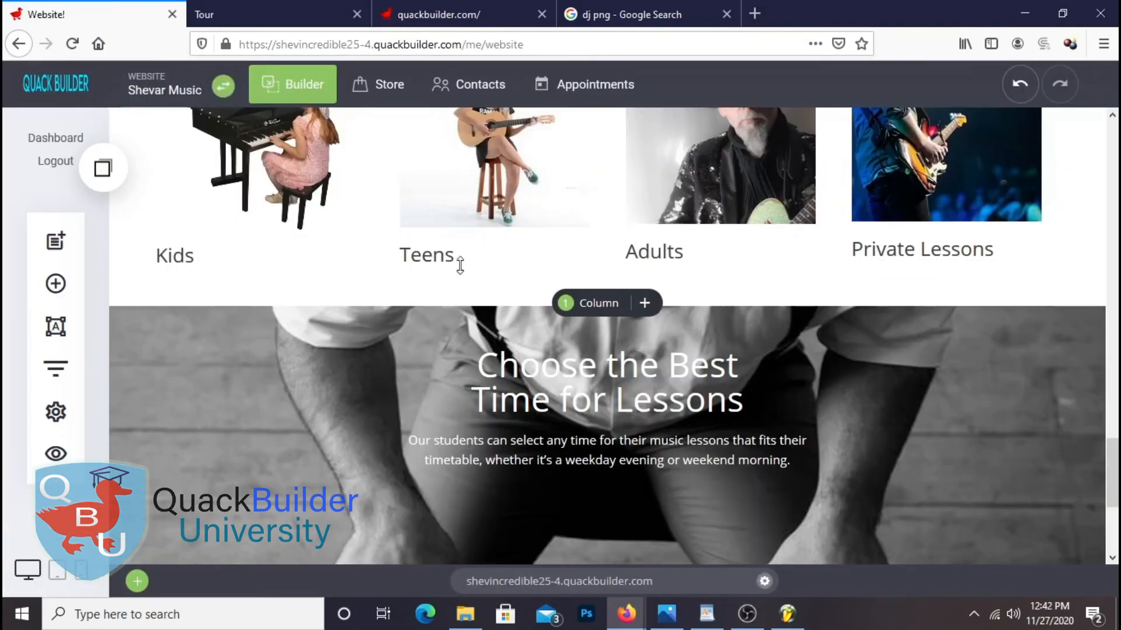
{"action": "left_click_drag", "start_coordinate": [583, 364], "coordinate": [583, 376]}
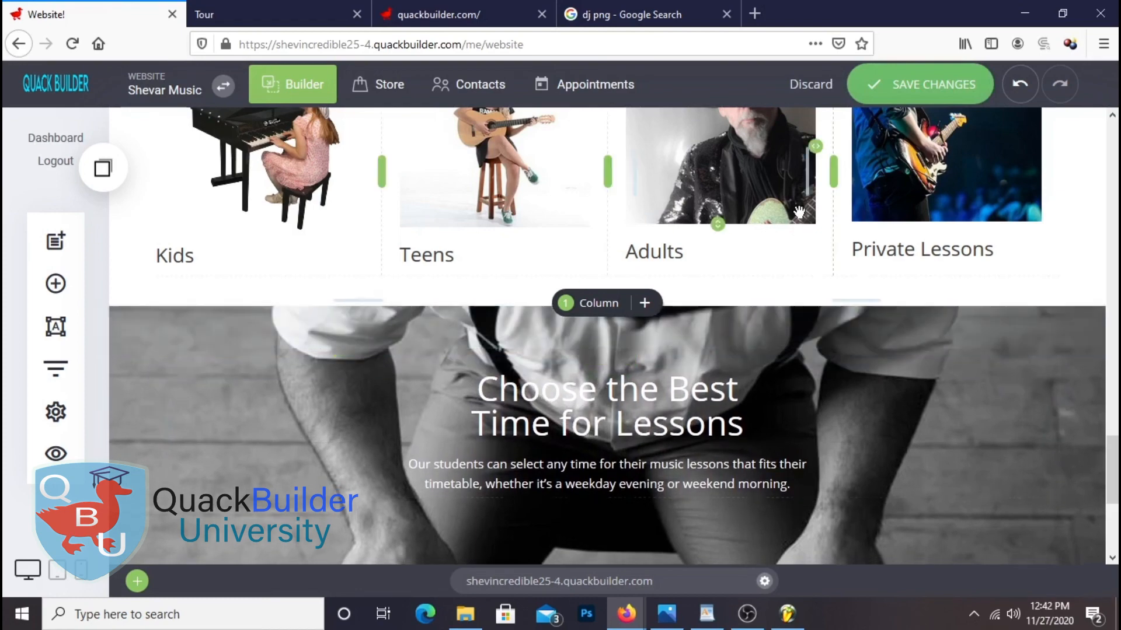
{"action": "scroll", "coordinate": [799, 211], "scroll_direction": "down", "scroll_amount": 2}
{"action": "left_click", "coordinate": [869, 96]}
{"action": "left_click", "coordinate": [280, 19]}
{"action": "right_click", "coordinate": [279, 18]}
{"action": "left_click", "coordinate": [345, 30]}
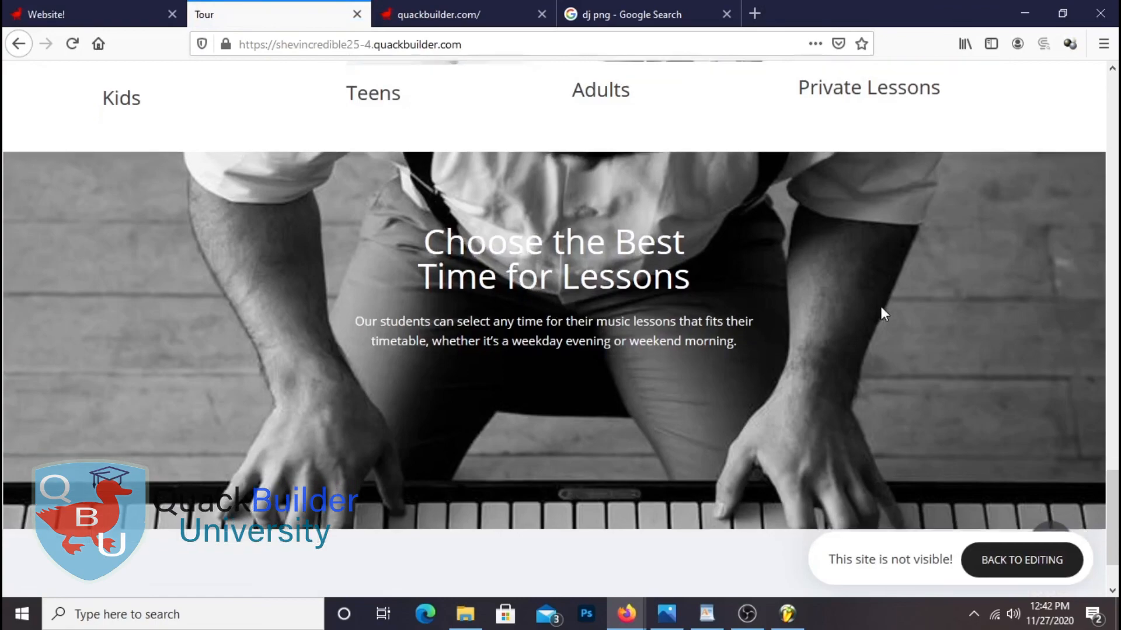
{"action": "scroll", "coordinate": [879, 306], "scroll_direction": "up", "scroll_amount": 15}
{"action": "scroll", "coordinate": [863, 309], "scroll_direction": "down", "scroll_amount": 8}
{"action": "scroll", "coordinate": [846, 319], "scroll_direction": "down", "scroll_amount": 8}
{"action": "scroll", "coordinate": [846, 319], "scroll_direction": "up", "scroll_amount": 2}
{"action": "scroll", "coordinate": [846, 319], "scroll_direction": "down", "scroll_amount": 2}
{"action": "scroll", "coordinate": [846, 318], "scroll_direction": "up", "scroll_amount": 5}
{"action": "scroll", "coordinate": [849, 322], "scroll_direction": "up", "scroll_amount": 4}
{"action": "scroll", "coordinate": [841, 324], "scroll_direction": "down", "scroll_amount": 7}
{"action": "left_click", "coordinate": [82, 17]}
{"action": "scroll", "coordinate": [526, 325], "scroll_direction": "down", "scroll_amount": 4}
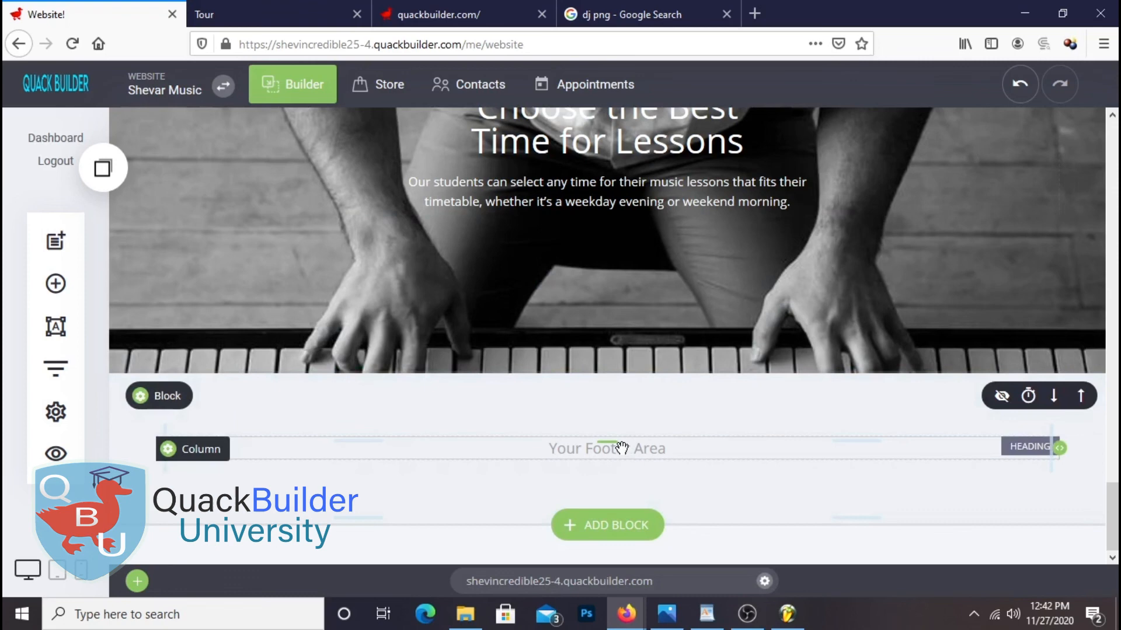
Place a Container above the footer, set it to 4 columns, and resize the first column
{"action": "left_click", "coordinate": [51, 277]}
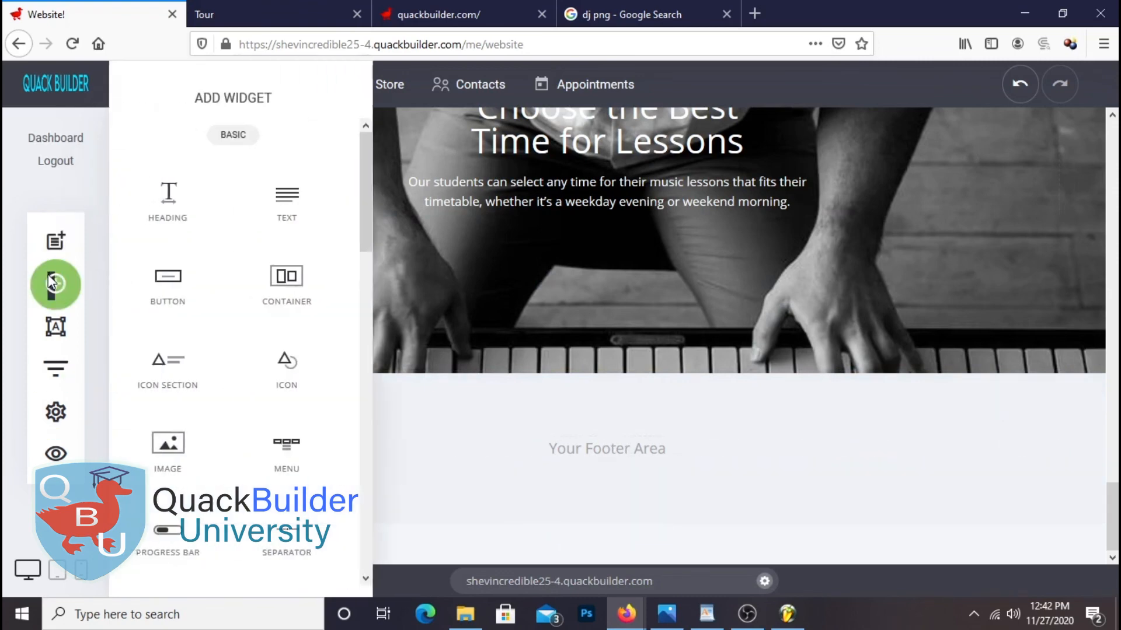
{"action": "left_click_drag", "start_coordinate": [269, 272], "coordinate": [667, 415]}
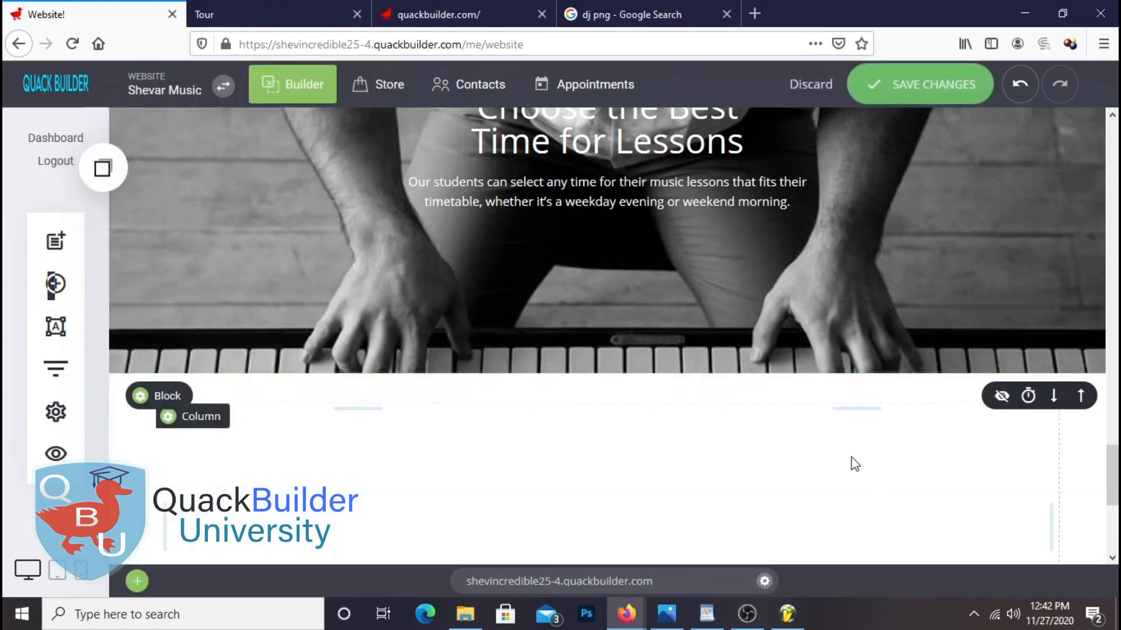
{"action": "scroll", "coordinate": [757, 377], "scroll_direction": "down", "scroll_amount": 4}
{"action": "scroll", "coordinate": [757, 382], "scroll_direction": "up", "scroll_amount": 1}
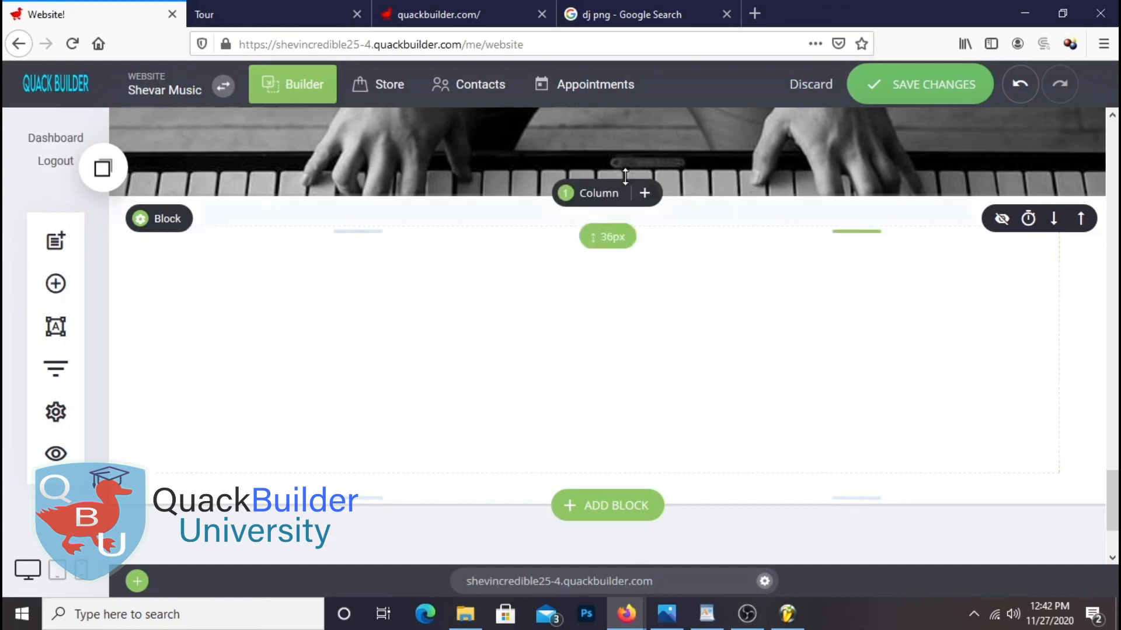
{"action": "left_click", "coordinate": [607, 195]}
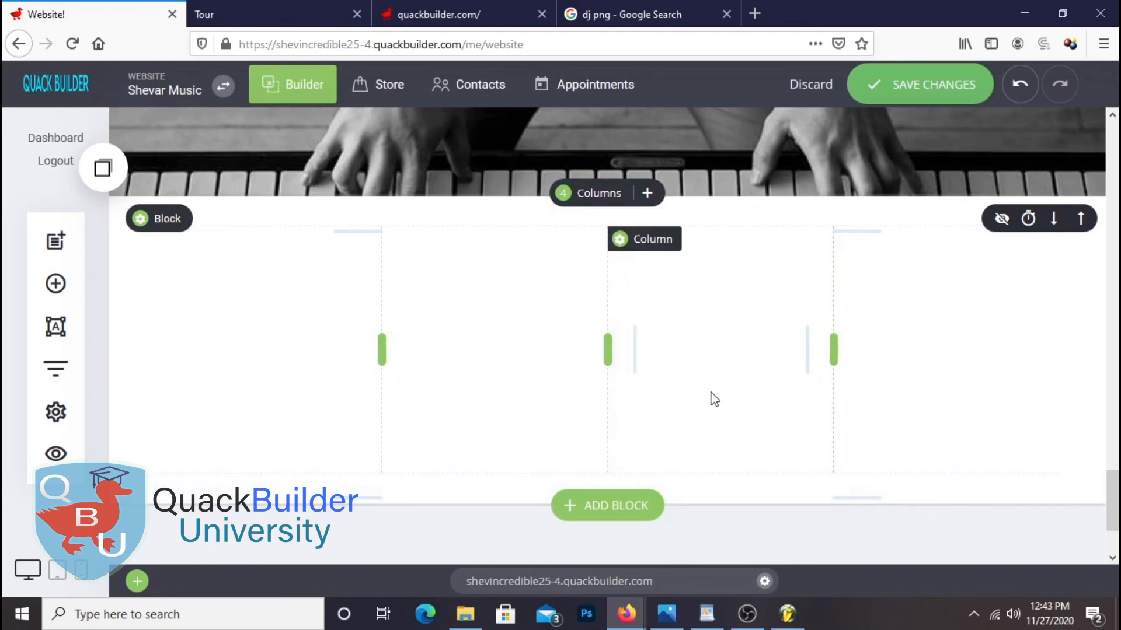
{"action": "left_click_drag", "start_coordinate": [408, 400], "coordinate": [377, 400]}
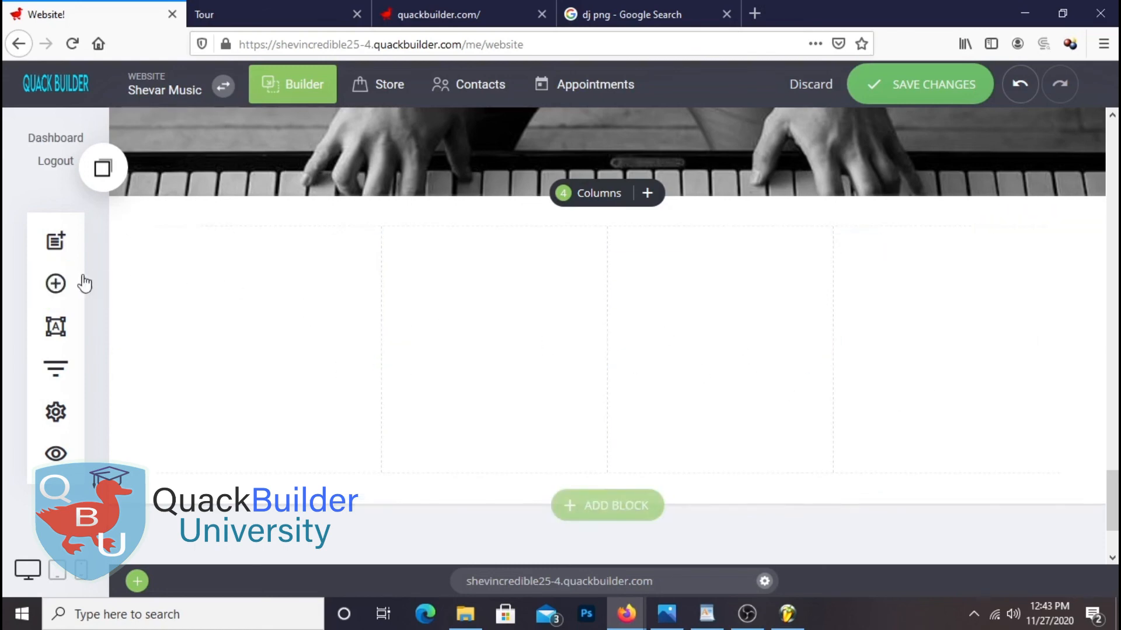
Place the leather-jacket guitarist photo in the first column
{"action": "left_click", "coordinate": [75, 287]}
{"action": "left_click_drag", "start_coordinate": [183, 447], "coordinate": [315, 256]}
{"action": "left_click", "coordinate": [967, 249]}
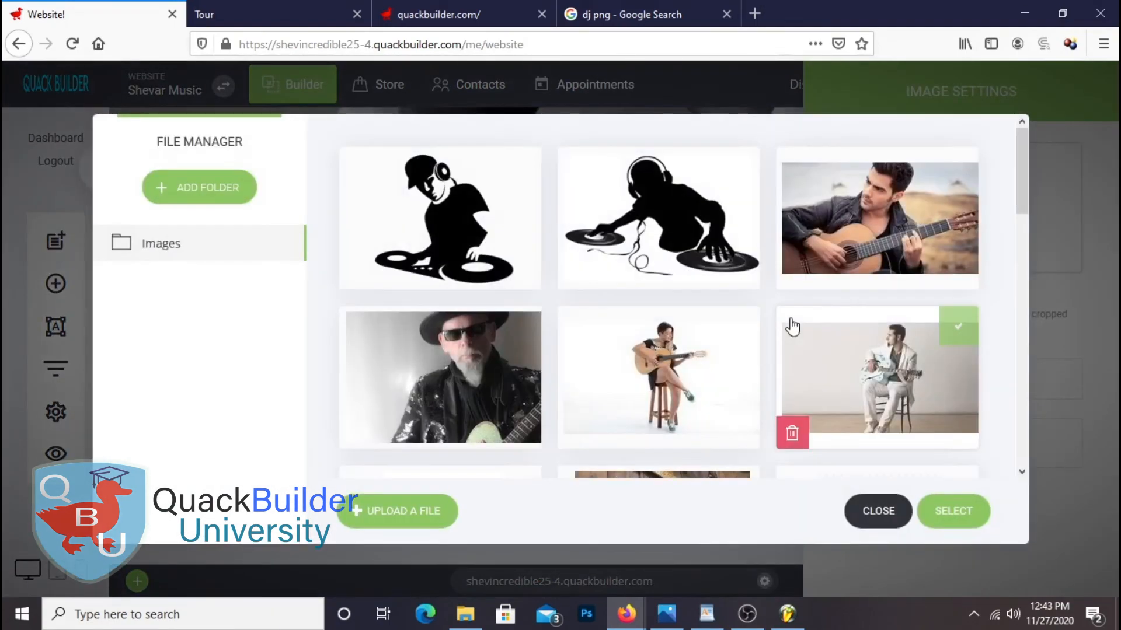
{"action": "scroll", "coordinate": [747, 306], "scroll_direction": "down", "scroll_amount": 5}
{"action": "scroll", "coordinate": [753, 312], "scroll_direction": "up", "scroll_amount": 5}
{"action": "scroll", "coordinate": [782, 324], "scroll_direction": "down", "scroll_amount": 10}
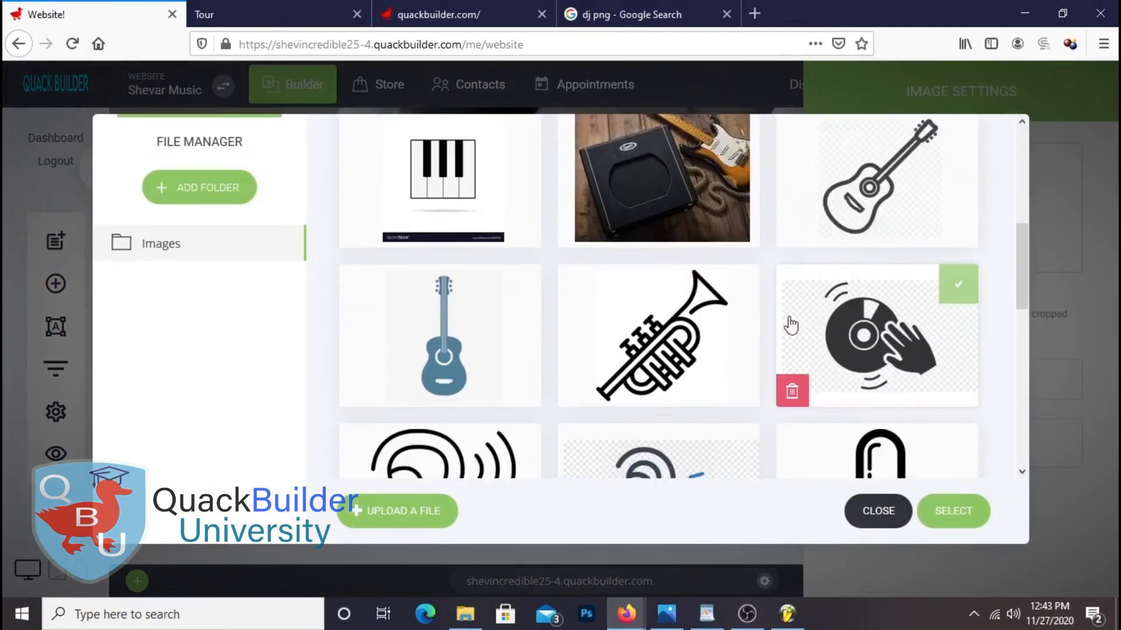
{"action": "scroll", "coordinate": [778, 325], "scroll_direction": "up", "scroll_amount": 10}
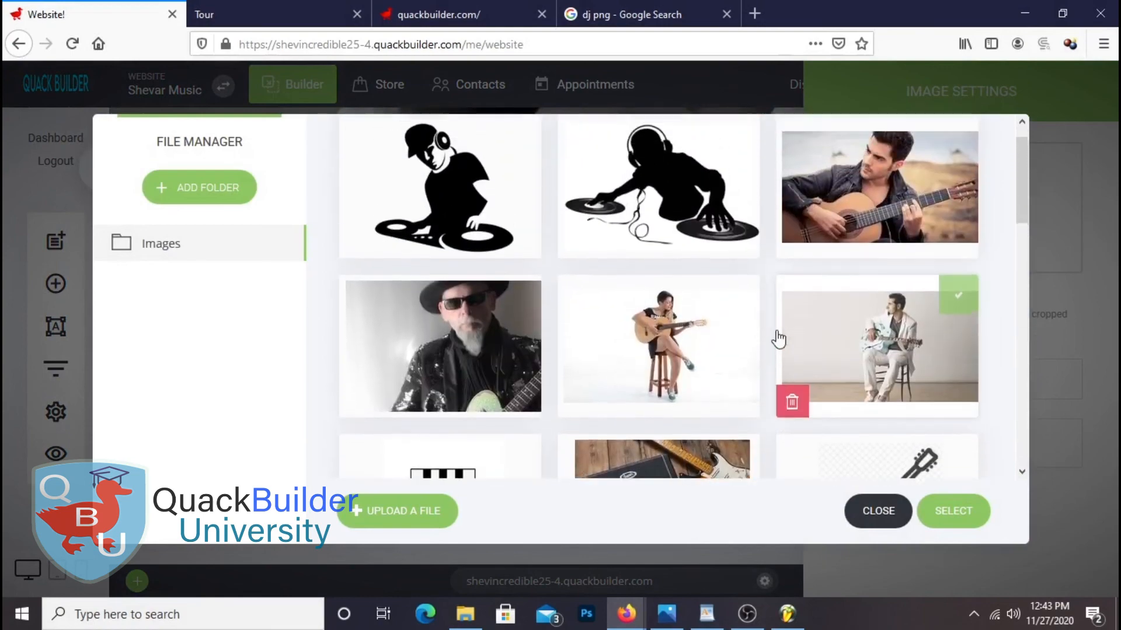
{"action": "left_click", "coordinate": [880, 232]}
{"action": "left_click", "coordinate": [951, 512]}
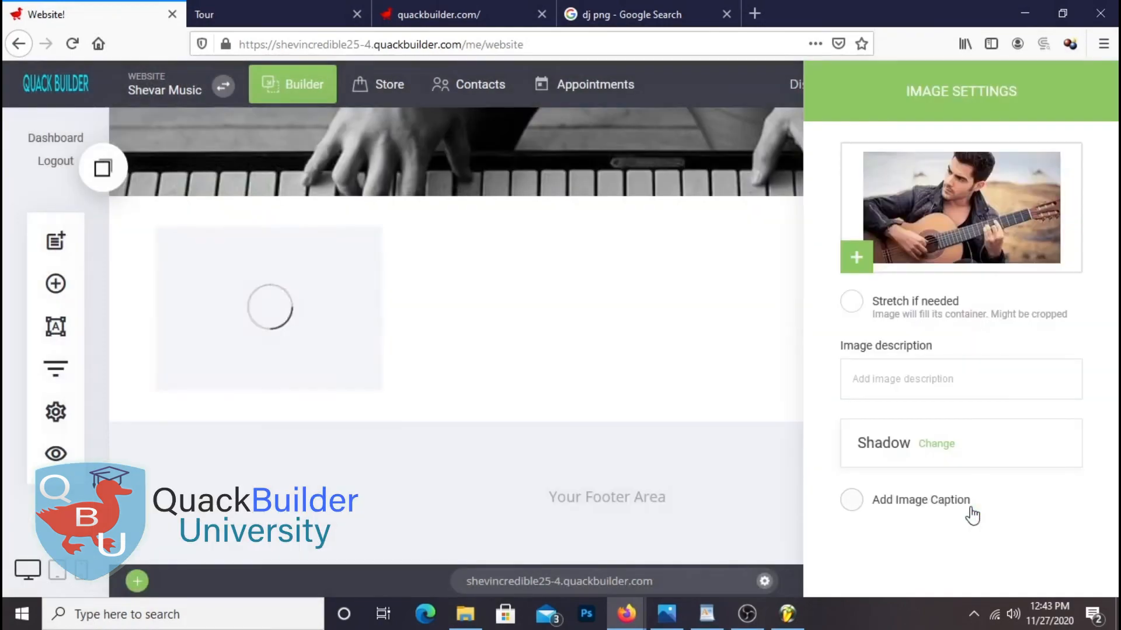
{"action": "left_click", "coordinate": [458, 331]}
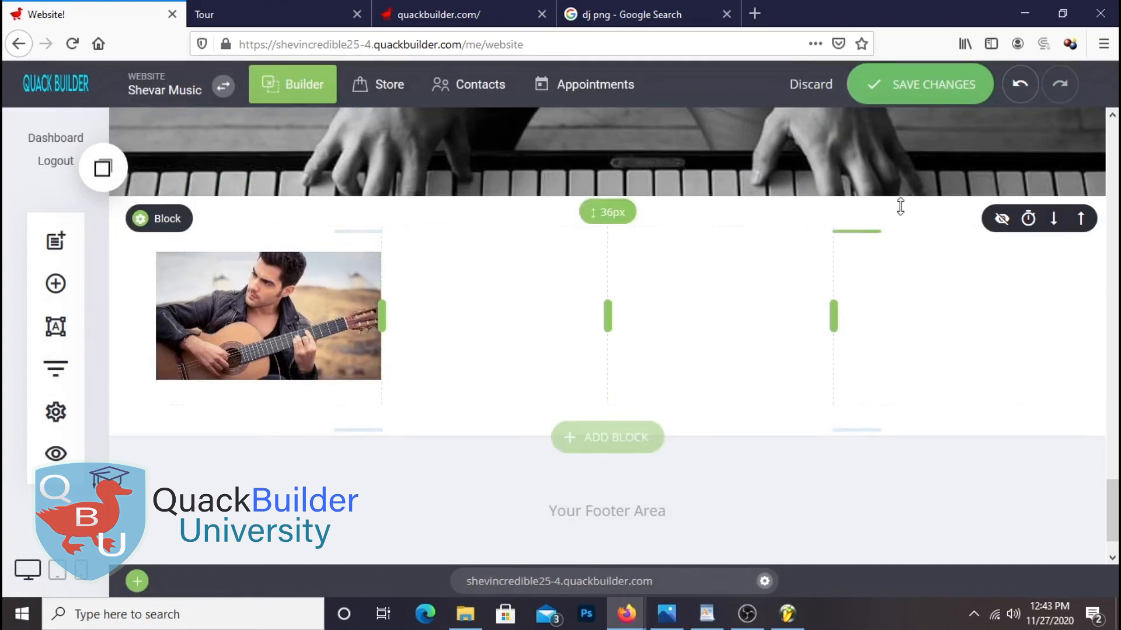
Add the seated woman guitarist photo to the second column and make its frame taller
{"action": "left_click", "coordinate": [56, 284]}
{"action": "left_click_drag", "start_coordinate": [181, 447], "coordinate": [560, 248]}
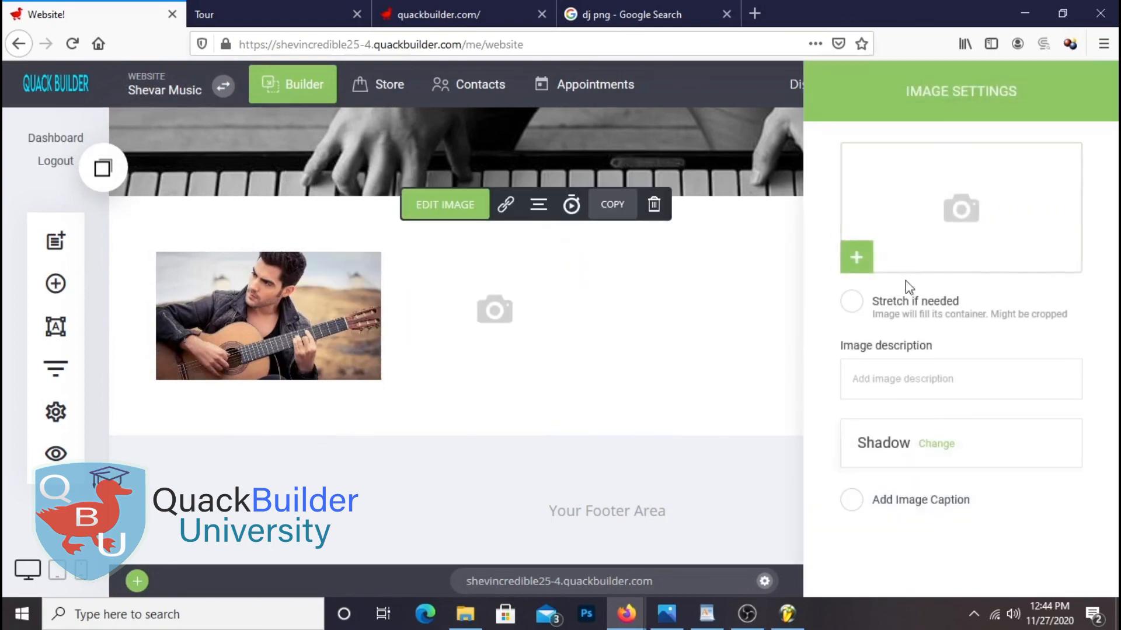
{"action": "left_click", "coordinate": [945, 211]}
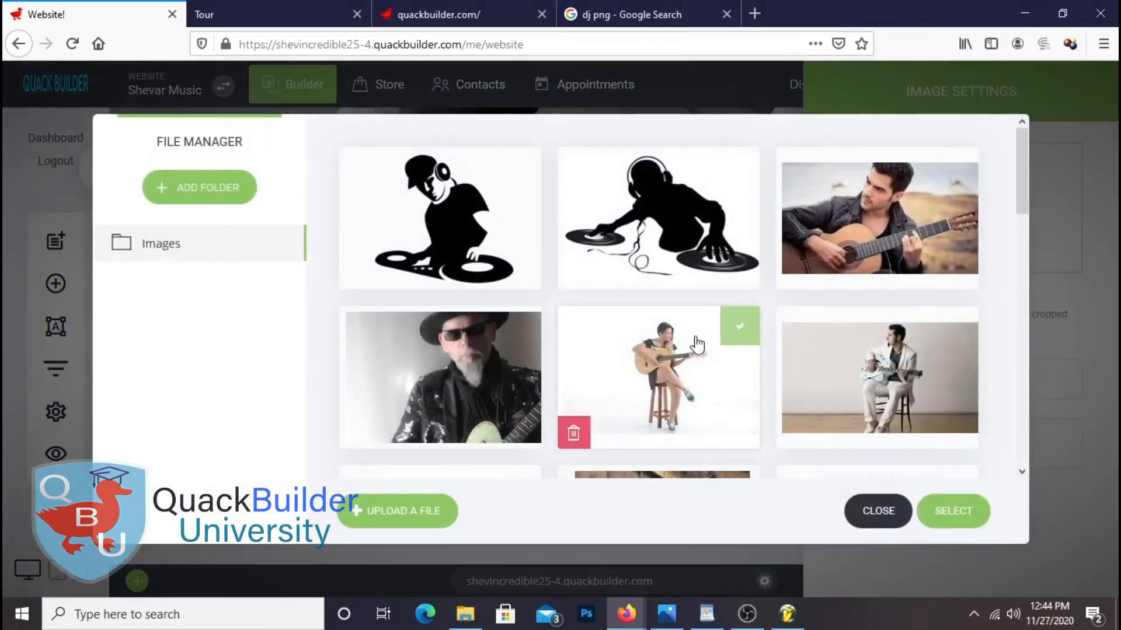
{"action": "left_click", "coordinate": [970, 519]}
{"action": "left_click", "coordinate": [477, 300]}
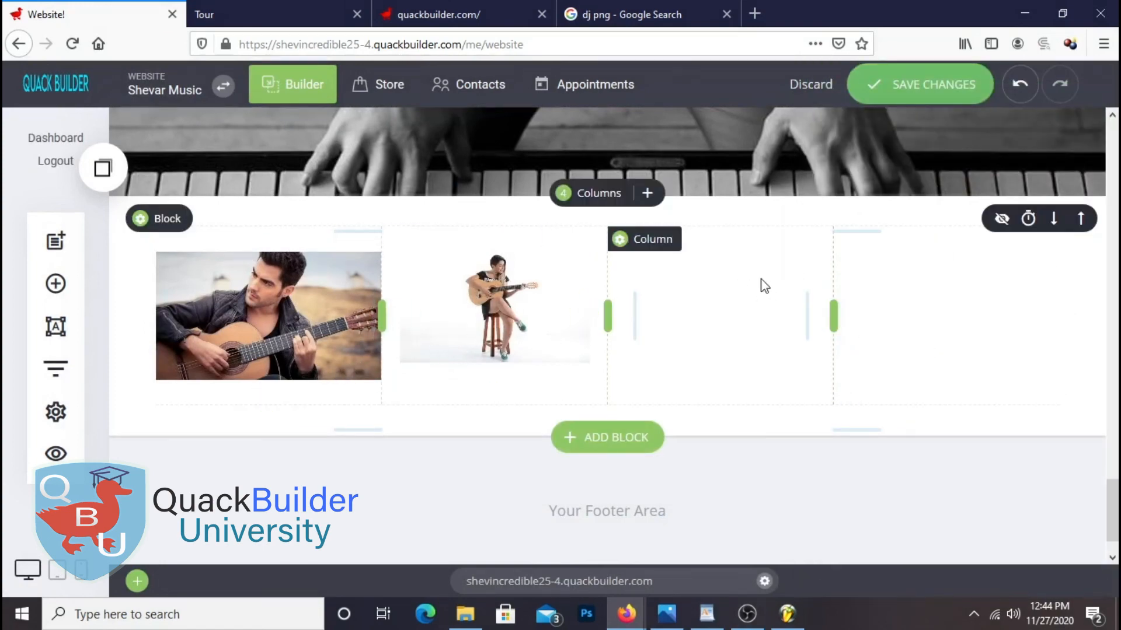
{"action": "left_click_drag", "start_coordinate": [494, 391], "coordinate": [501, 423]}
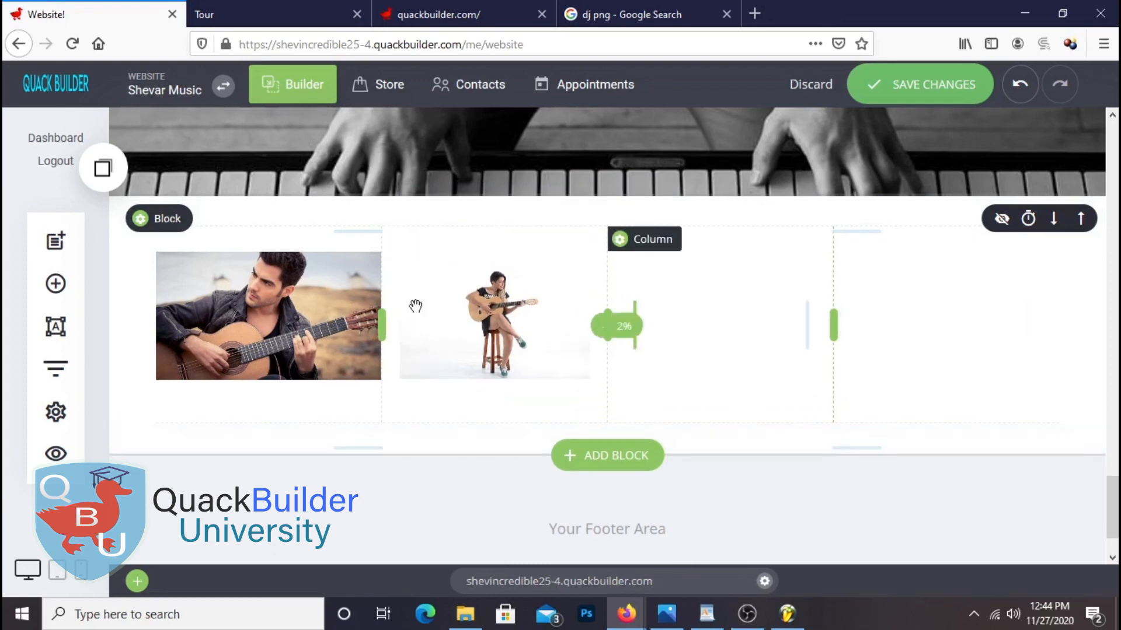
Add the black-hat guitarist photo to the third column and make its frame taller
{"action": "left_click", "coordinate": [55, 283]}
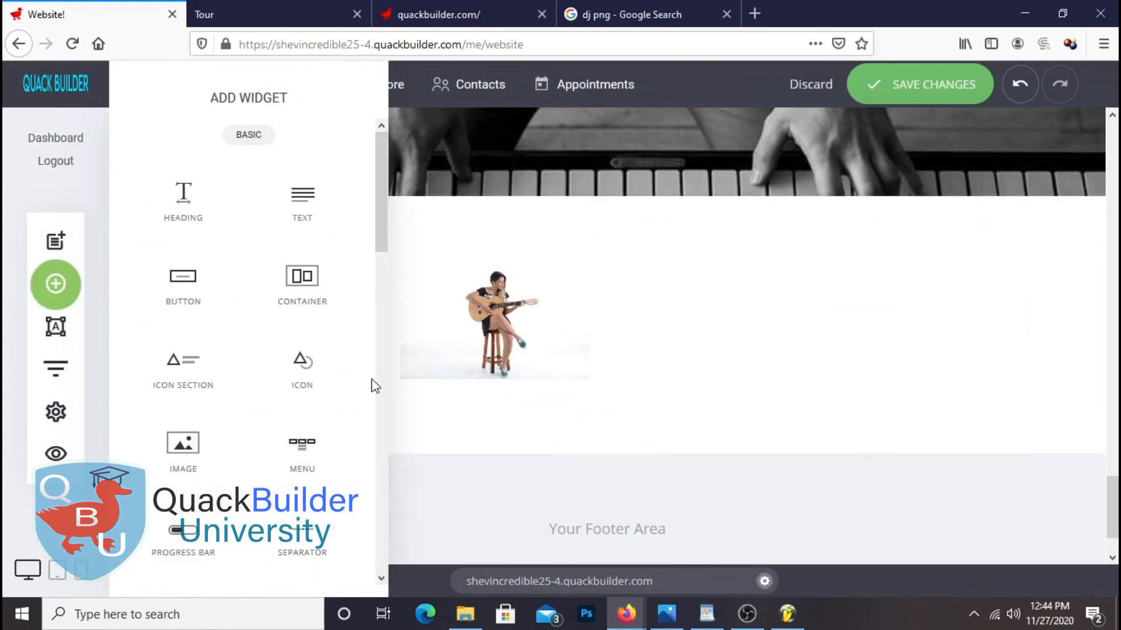
{"action": "left_click_drag", "start_coordinate": [153, 442], "coordinate": [783, 280]}
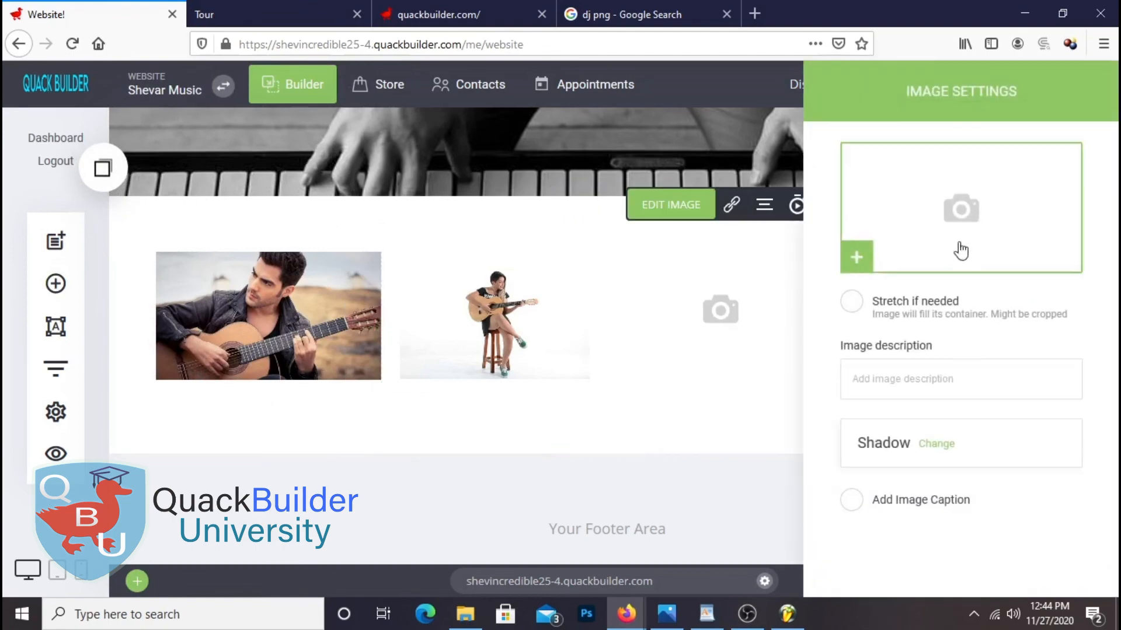
{"action": "left_click", "coordinate": [956, 239]}
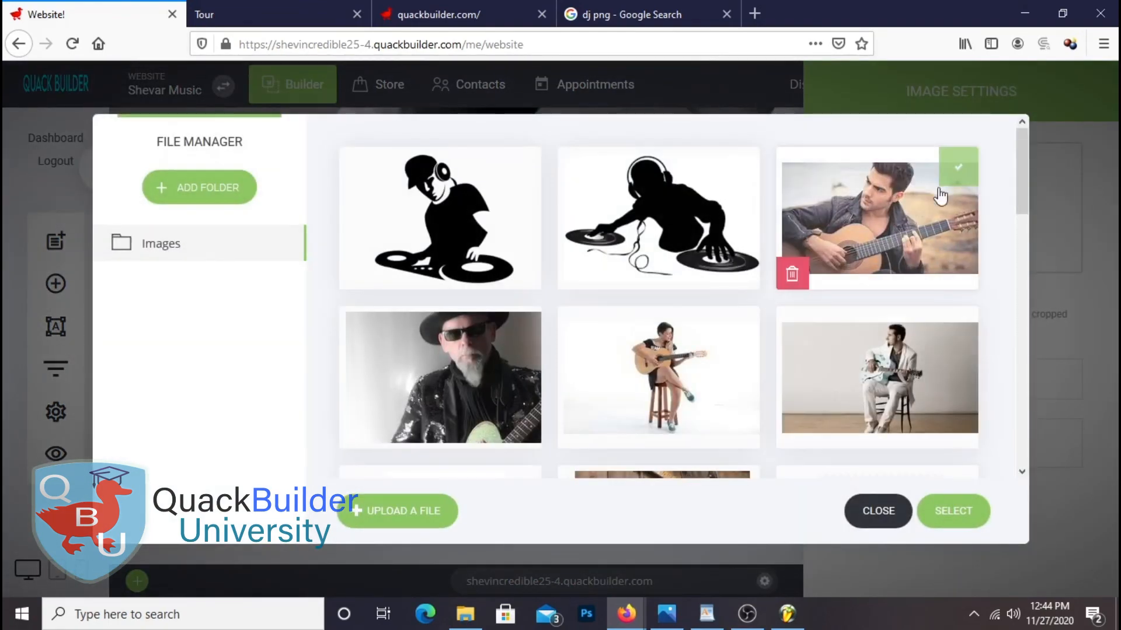
{"action": "left_click", "coordinate": [520, 324]}
{"action": "left_click", "coordinate": [922, 508]}
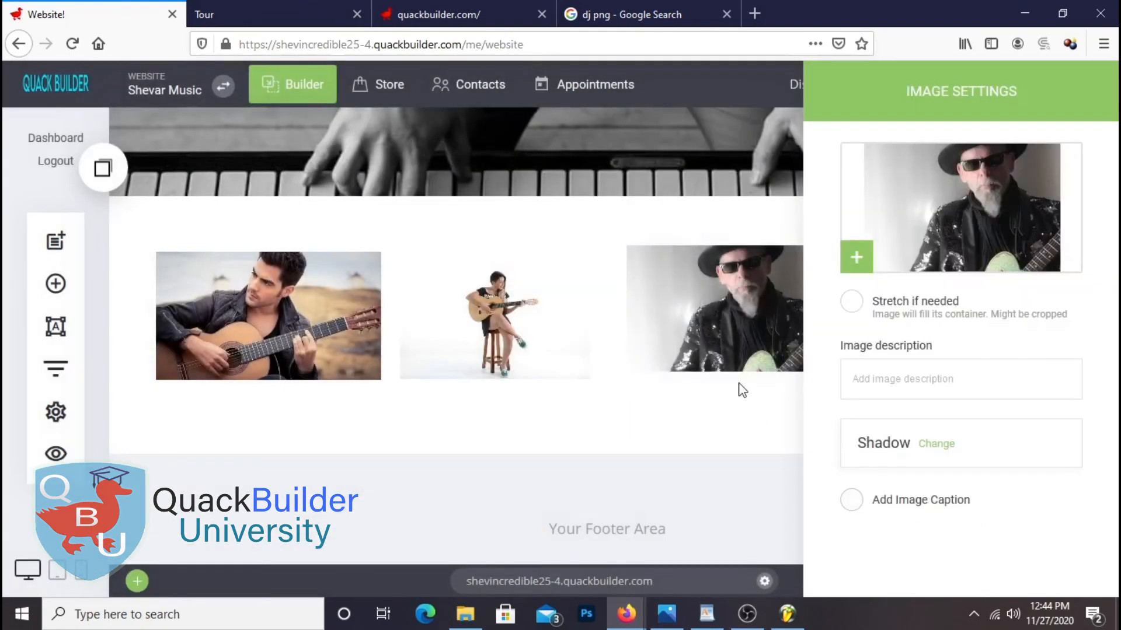
{"action": "left_click", "coordinate": [741, 389]}
{"action": "left_click_drag", "start_coordinate": [716, 391], "coordinate": [715, 400]}
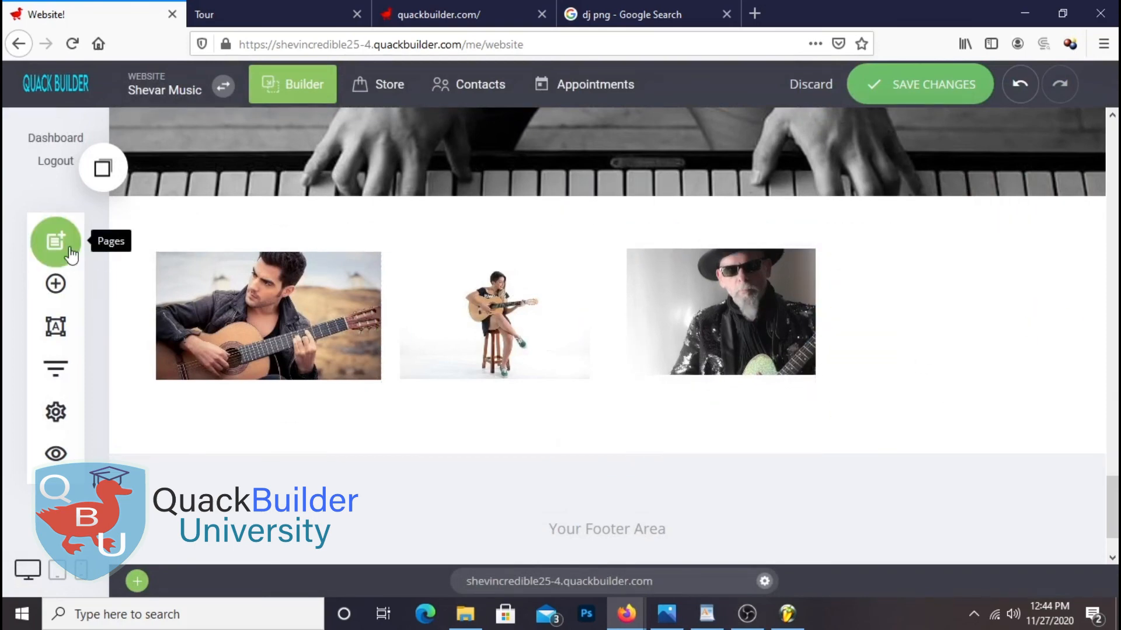
Add the man-in-white-suit photo to the fourth column, stretched to fill its frame
{"action": "left_click", "coordinate": [56, 284]}
{"action": "left_click_drag", "start_coordinate": [199, 453], "coordinate": [973, 279]}
{"action": "left_click", "coordinate": [927, 226]}
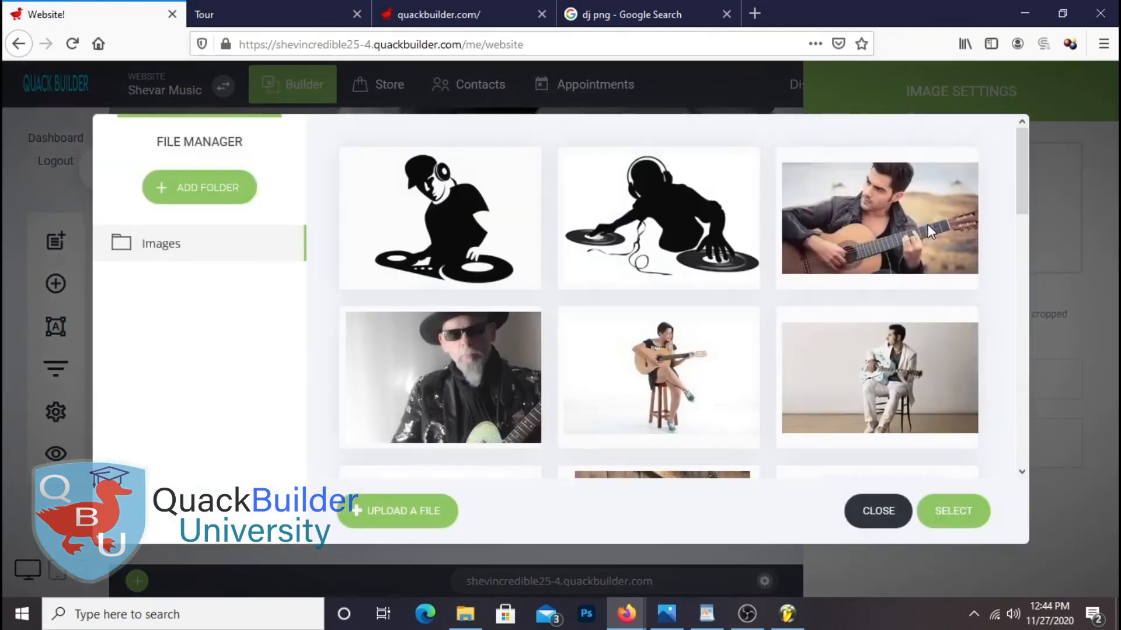
{"action": "left_click", "coordinate": [945, 315]}
{"action": "scroll", "coordinate": [1018, 412], "scroll_direction": "down", "scroll_amount": 3}
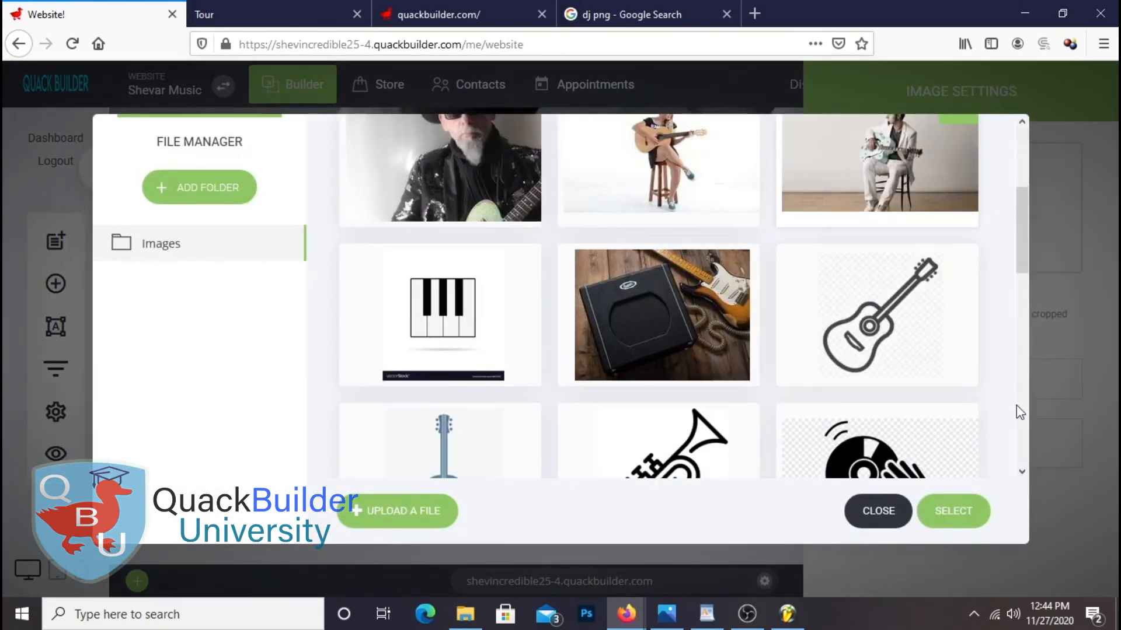
{"action": "left_click", "coordinate": [948, 521]}
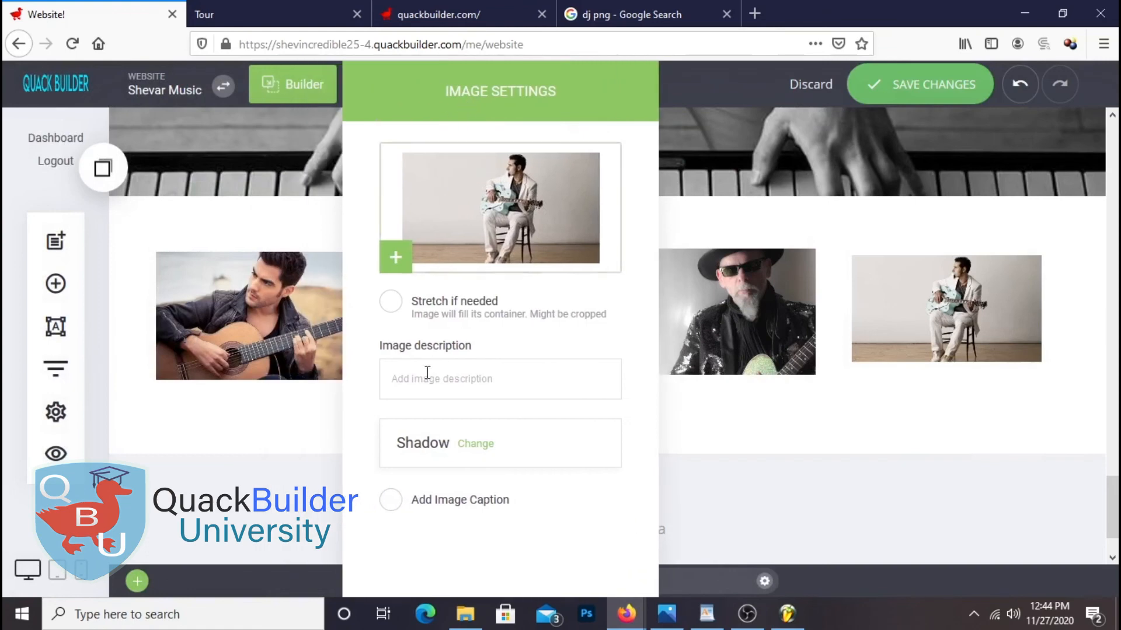
{"action": "left_click", "coordinate": [391, 302]}
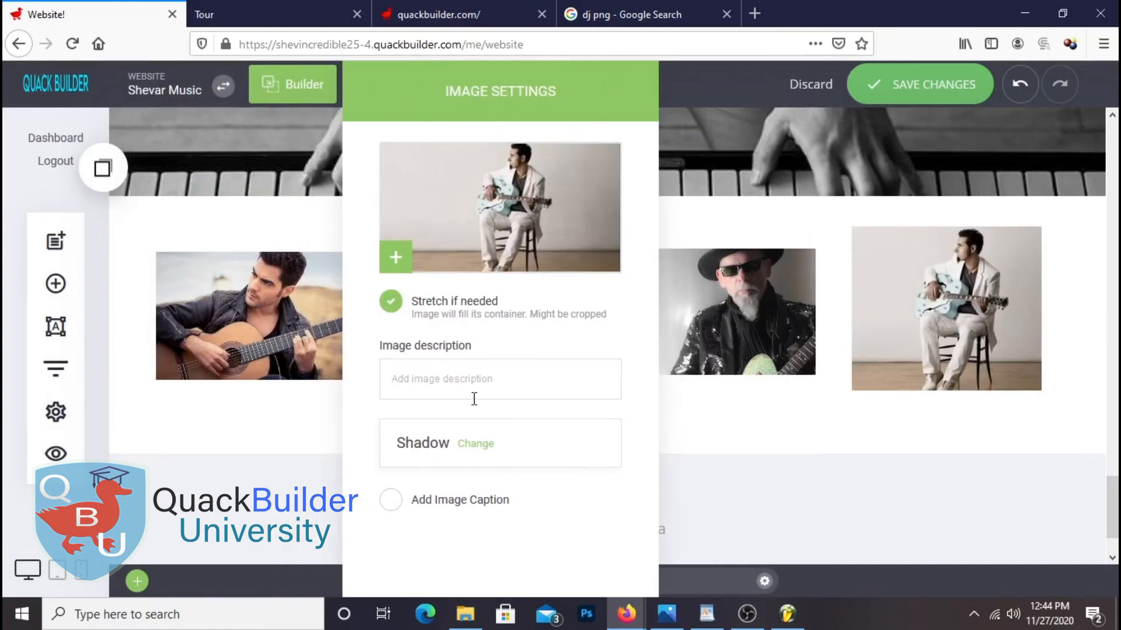
{"action": "left_click", "coordinate": [826, 371]}
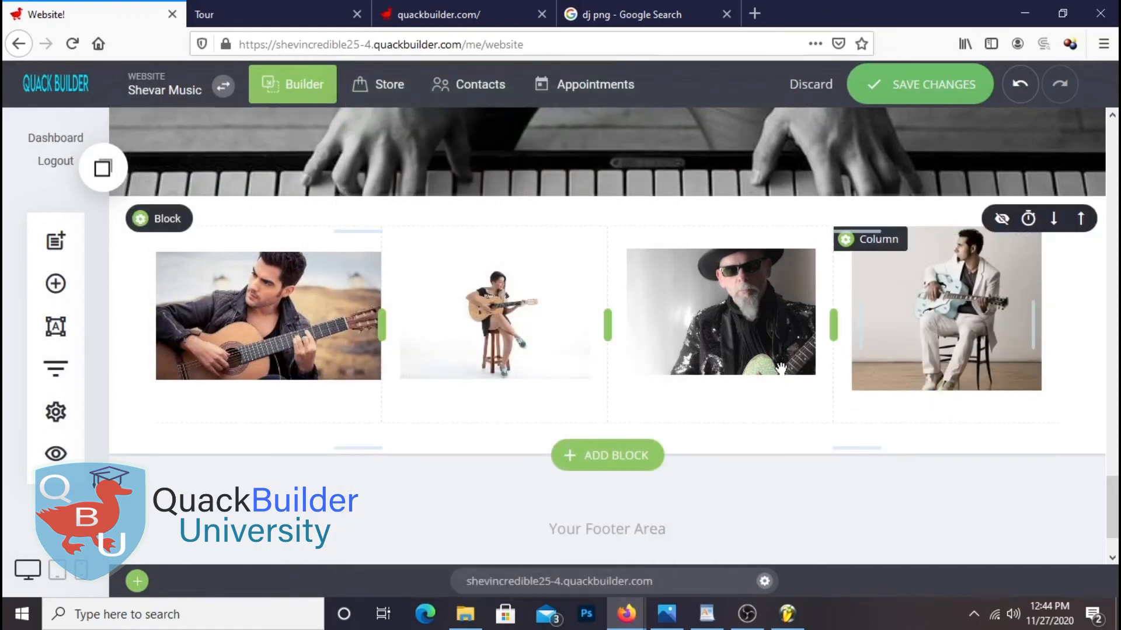
Stretch the second and first guitarist photos to fill their frames and save the page
{"action": "left_click", "coordinate": [663, 205]}
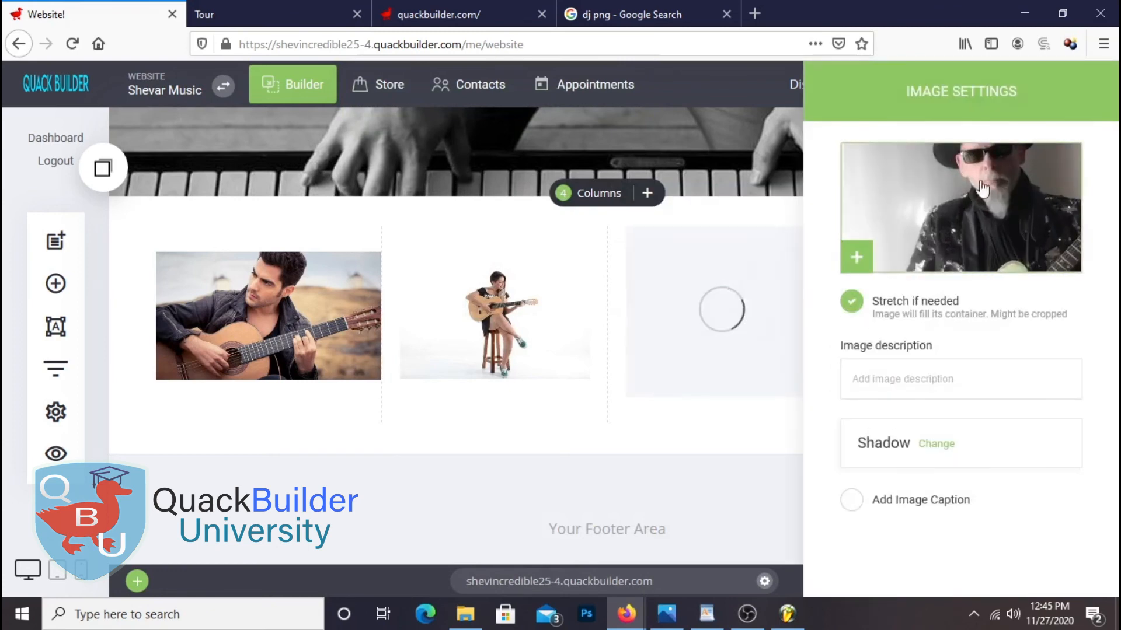
{"action": "left_click", "coordinate": [514, 332]}
{"action": "left_click", "coordinate": [514, 333]}
{"action": "left_click", "coordinate": [456, 207]}
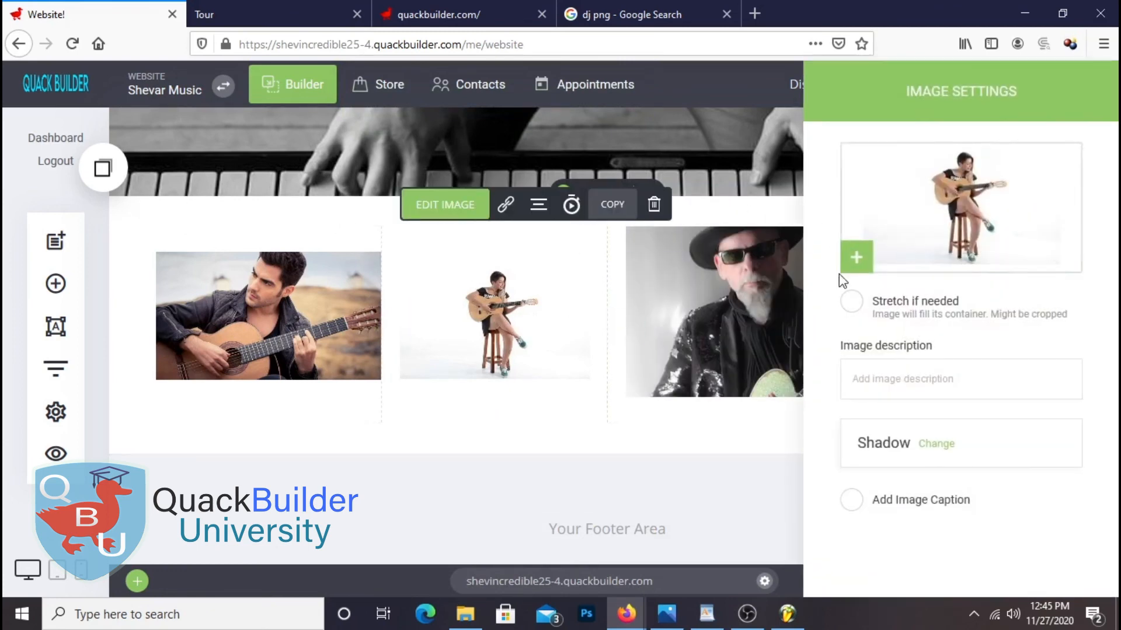
{"action": "left_click", "coordinate": [848, 302]}
{"action": "left_click", "coordinate": [776, 153]}
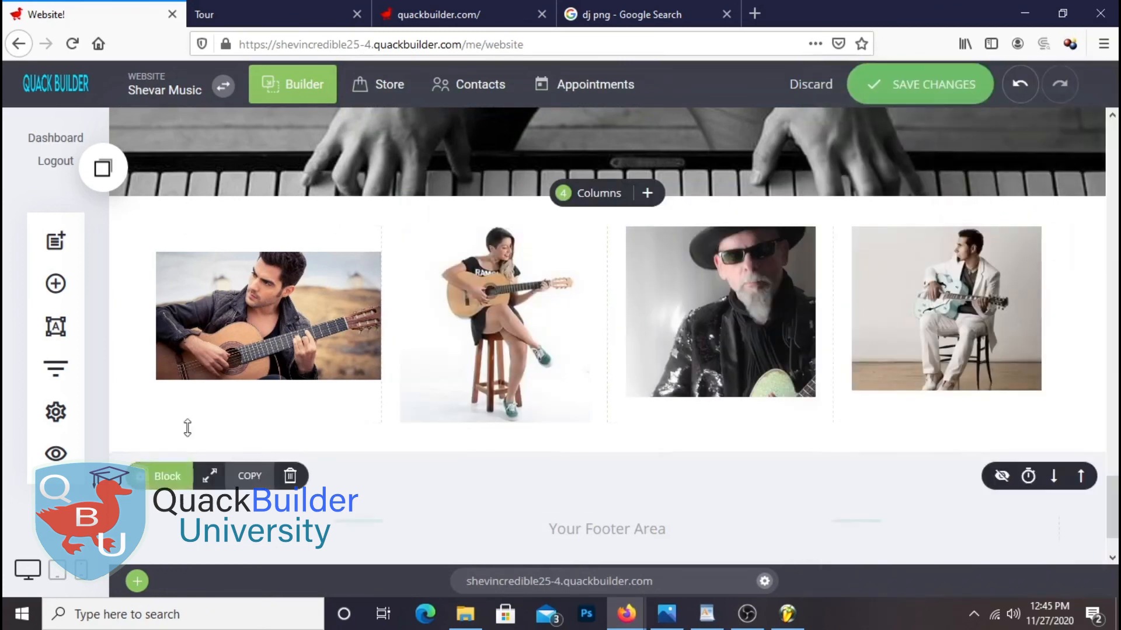
{"action": "left_click", "coordinate": [199, 338]}
{"action": "left_click", "coordinate": [213, 208]}
{"action": "left_click", "coordinate": [836, 303]}
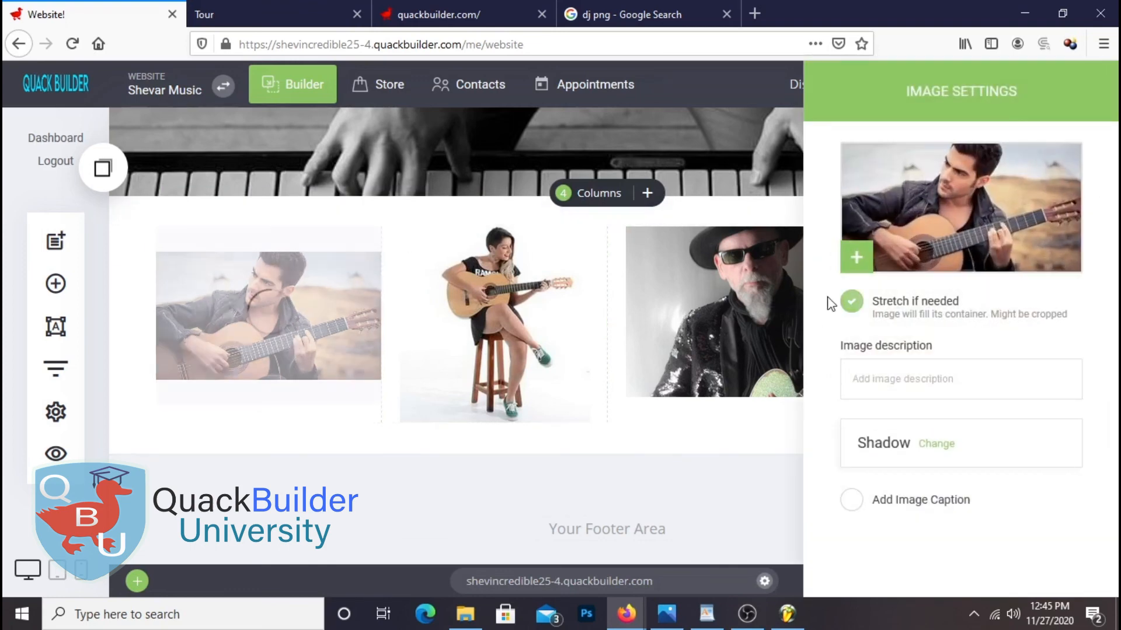
{"action": "left_click", "coordinate": [685, 498]}
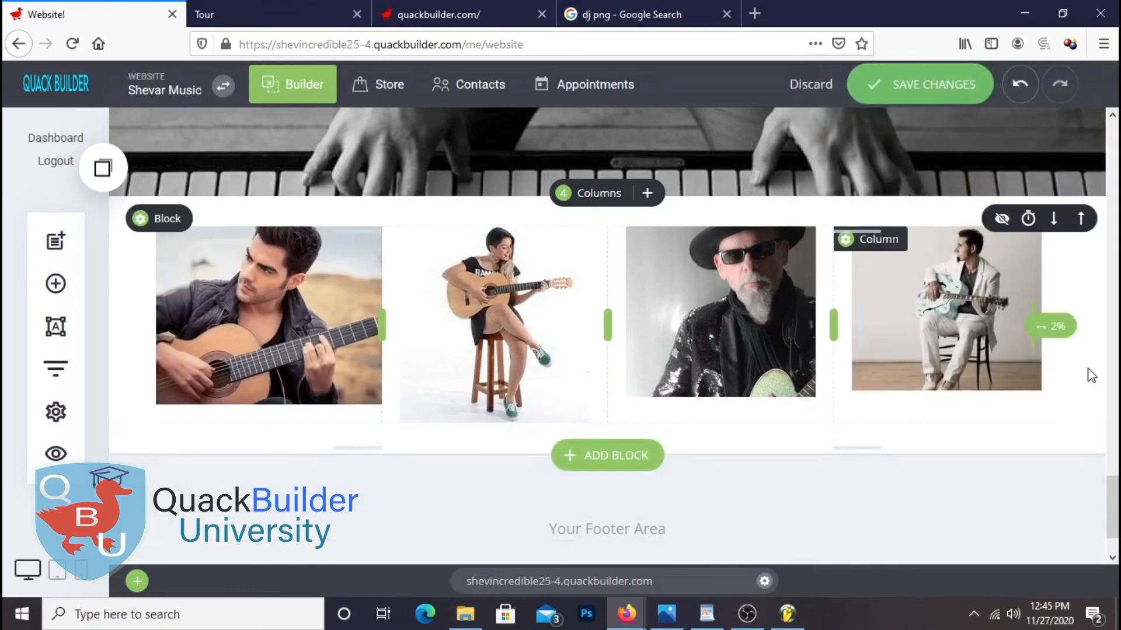
{"action": "left_click", "coordinate": [917, 82]}
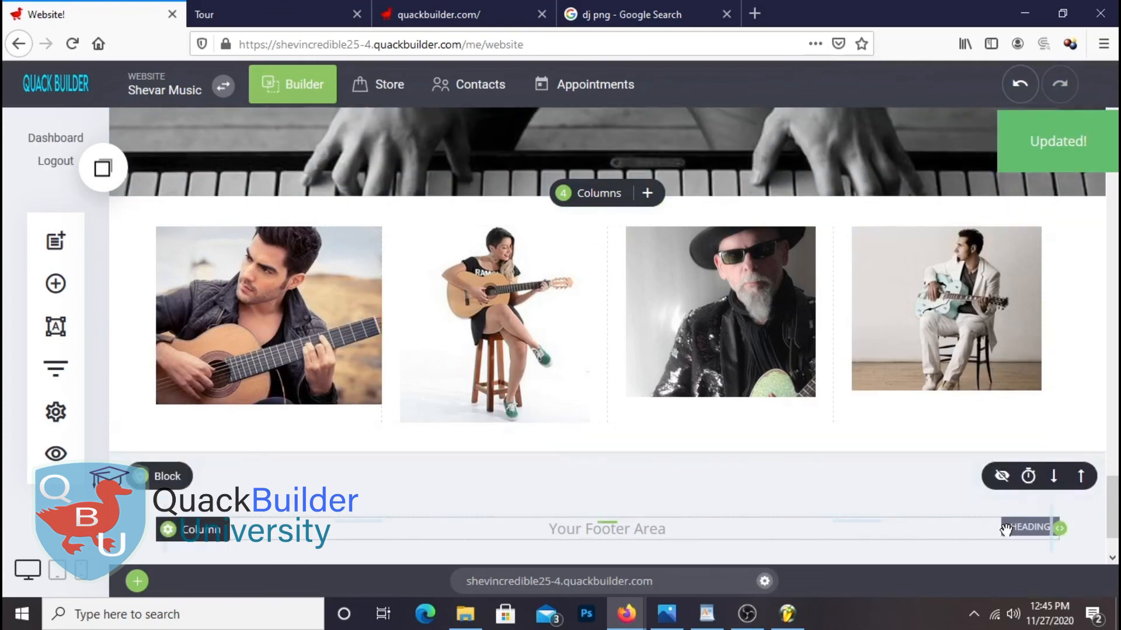
Add a new block above the photo row with a heading, and retype its text
{"action": "left_click", "coordinate": [55, 283]}
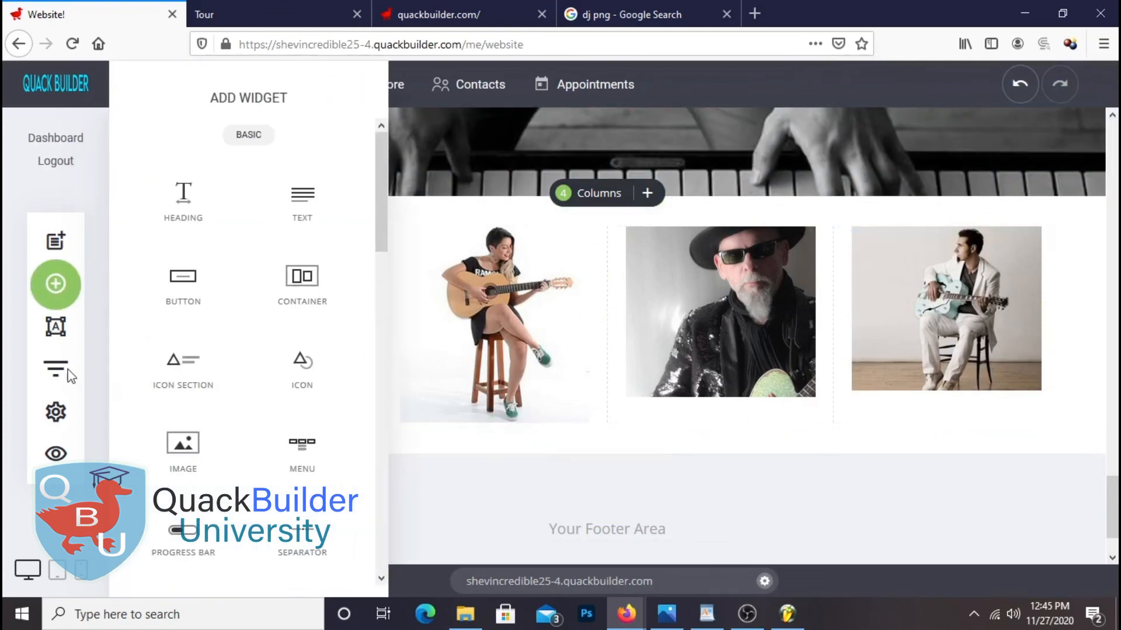
{"action": "left_click_drag", "start_coordinate": [302, 291], "coordinate": [623, 222]}
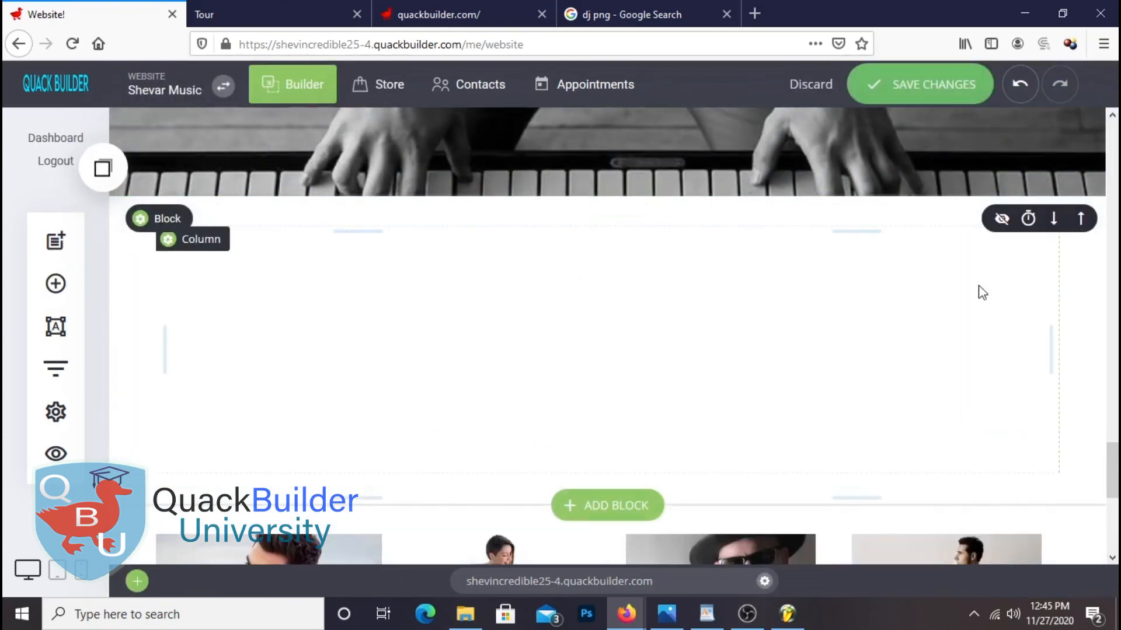
{"action": "left_click", "coordinate": [56, 284]}
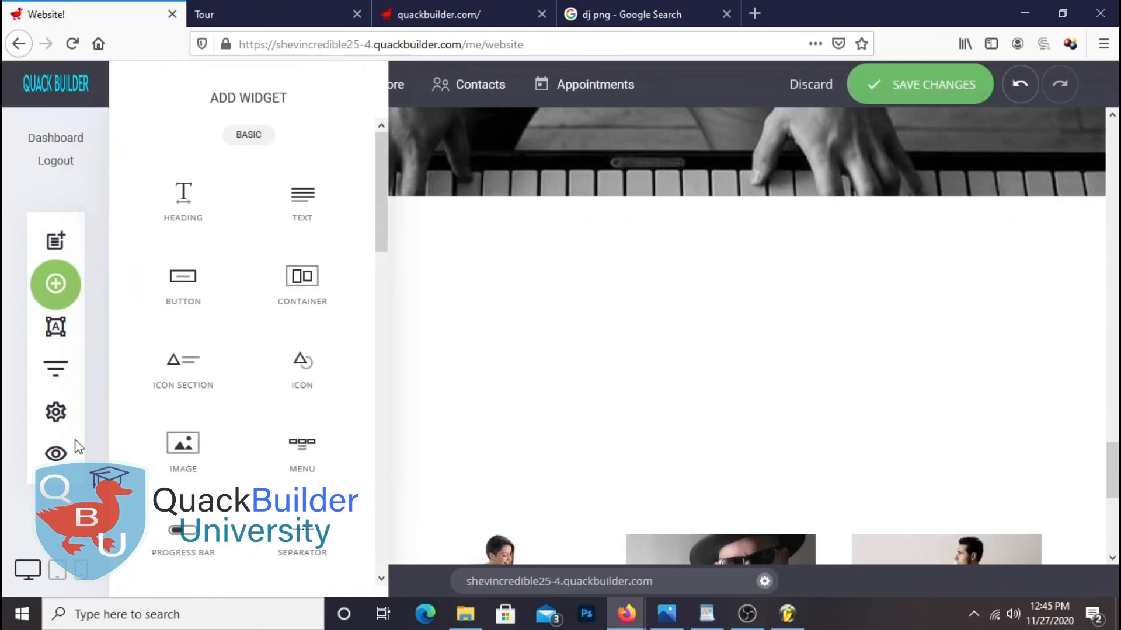
{"action": "left_click_drag", "start_coordinate": [183, 198], "coordinate": [629, 280]}
{"action": "left_click_drag", "start_coordinate": [305, 249], "coordinate": [35, 254]}
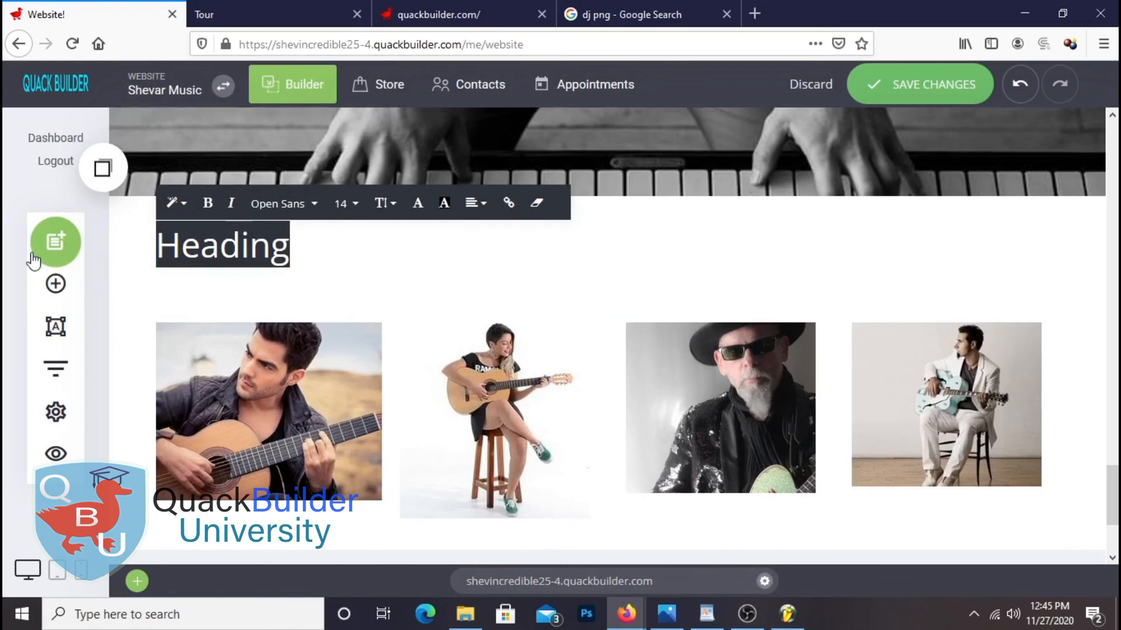
{"action": "type", "text": "OU"}
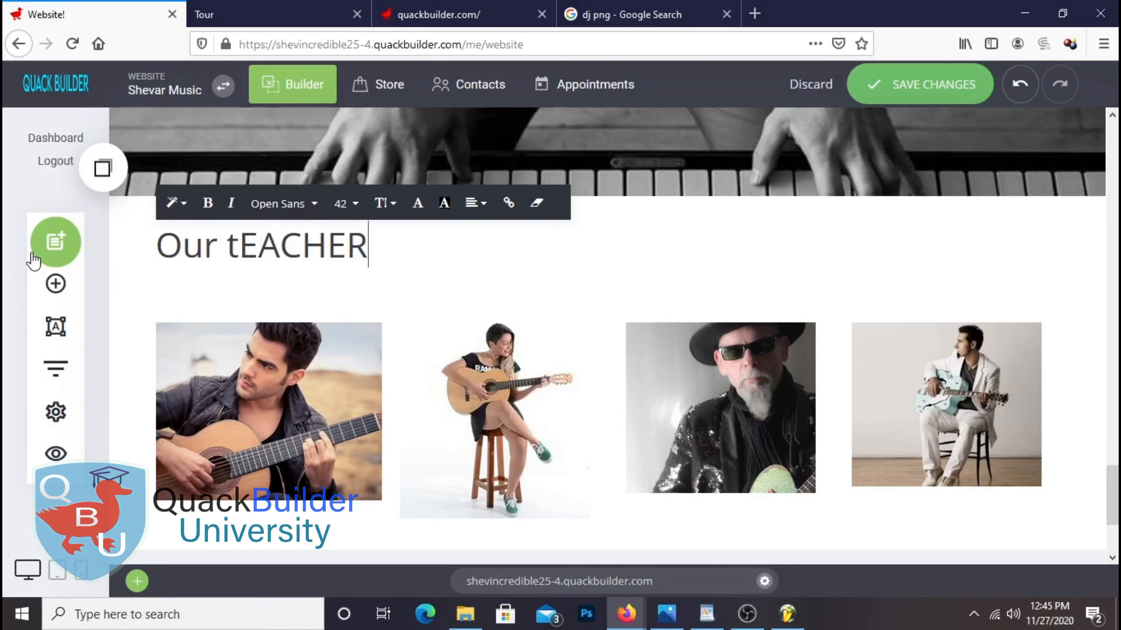
{"action": "left_click", "coordinate": [248, 248]}
{"action": "left_click_drag", "start_coordinate": [379, 249], "coordinate": [134, 260]}
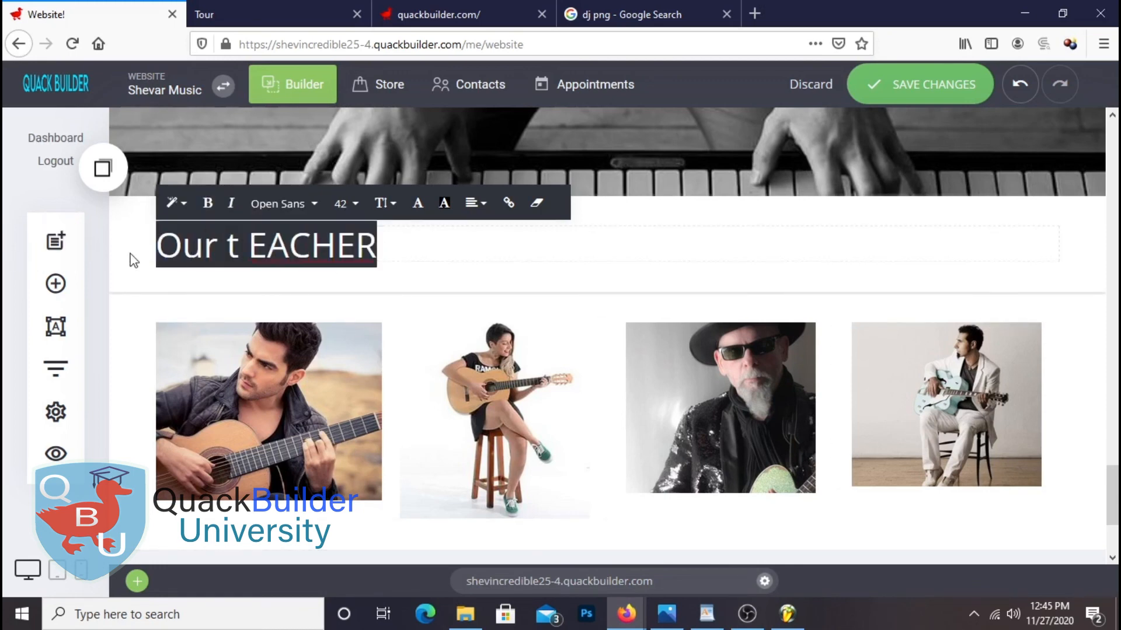
{"action": "key", "text": "BackSpace"}
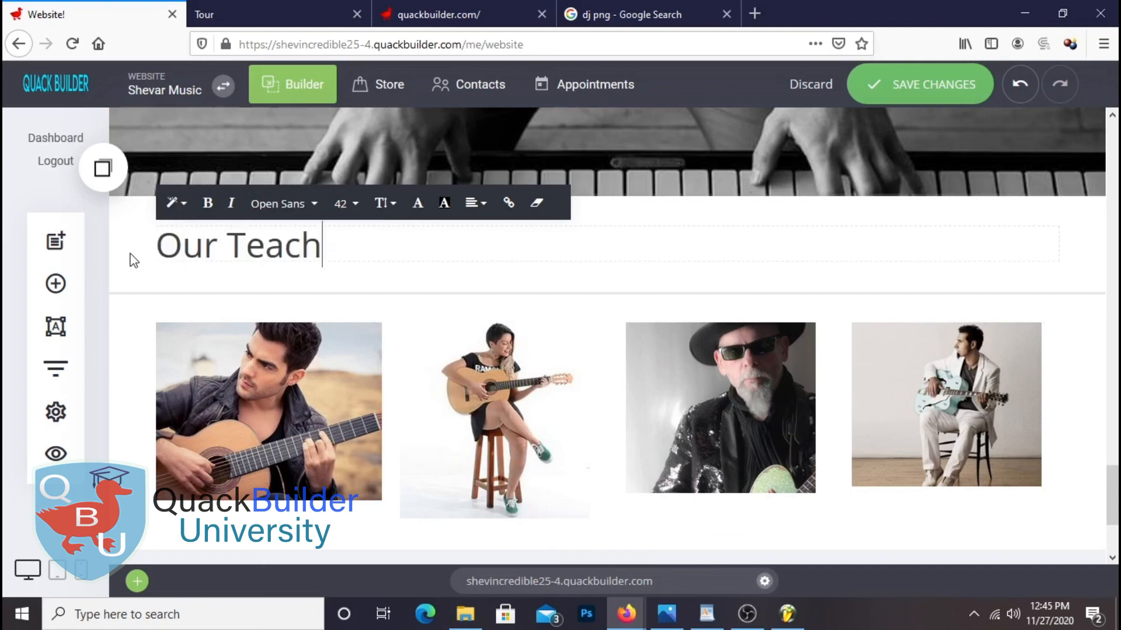
Centre the 'Our Teacher' heading and save the page
{"action": "triple_click", "coordinate": [342, 246]}
{"action": "left_click", "coordinate": [476, 203]}
{"action": "left_click", "coordinate": [503, 172]}
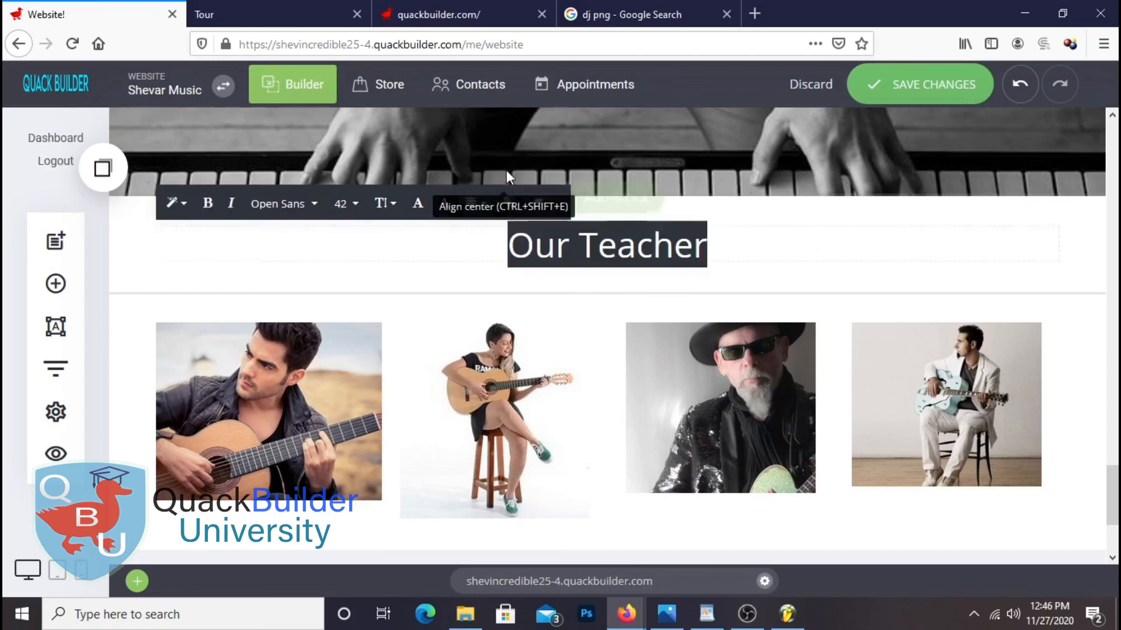
{"action": "left_click", "coordinate": [941, 88]}
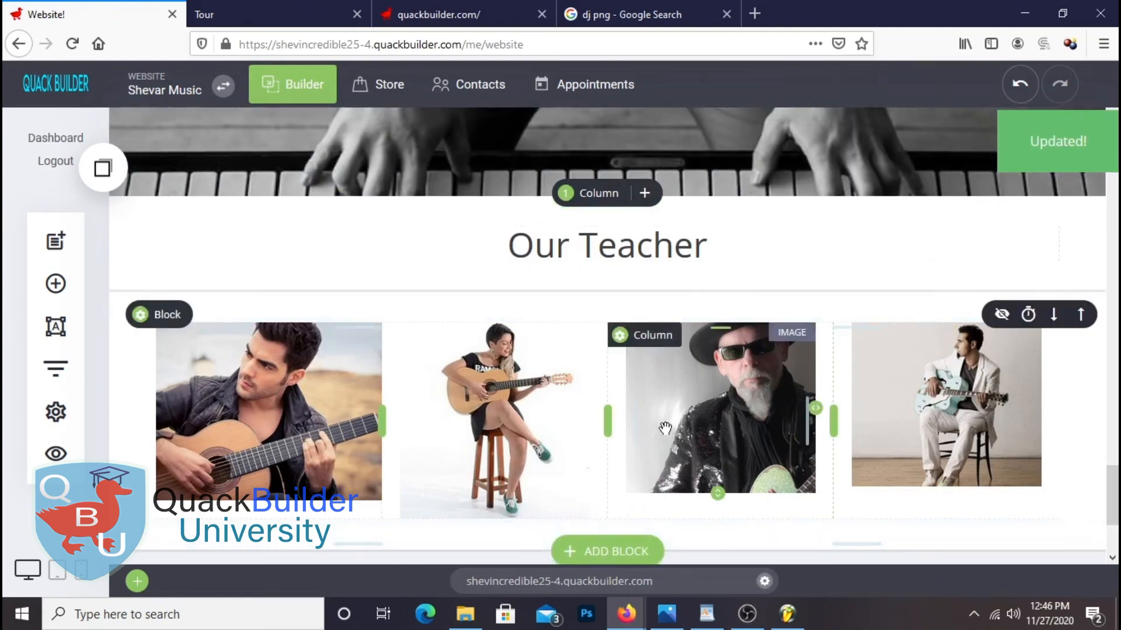
{"action": "scroll", "coordinate": [675, 213], "scroll_direction": "down", "scroll_amount": 2}
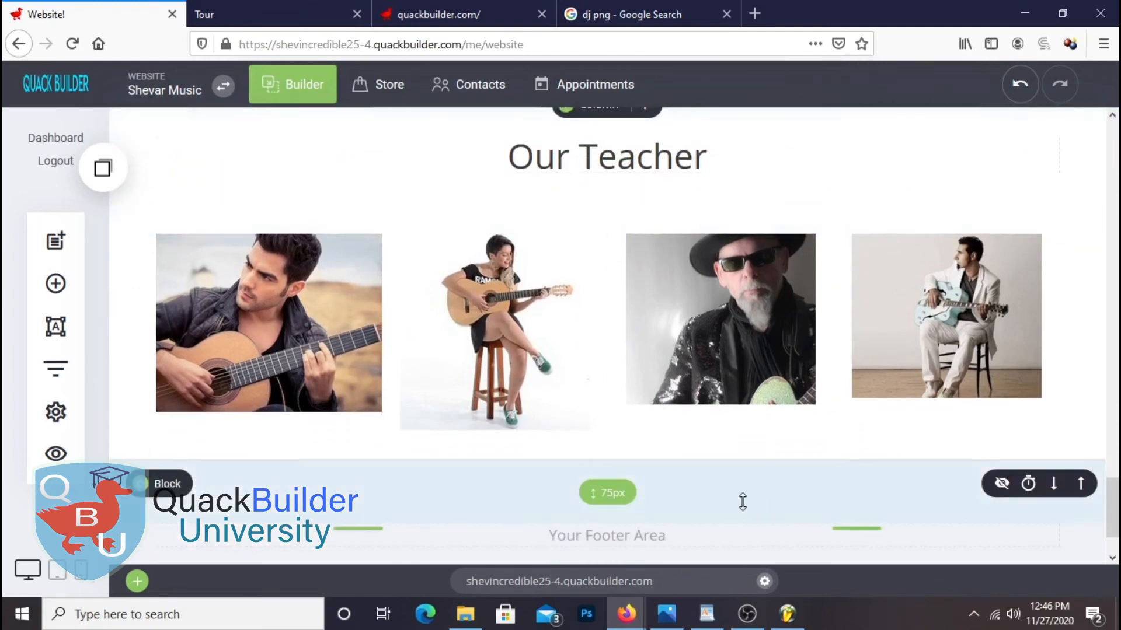
{"action": "scroll", "coordinate": [742, 502], "scroll_direction": "up", "scroll_amount": 4}
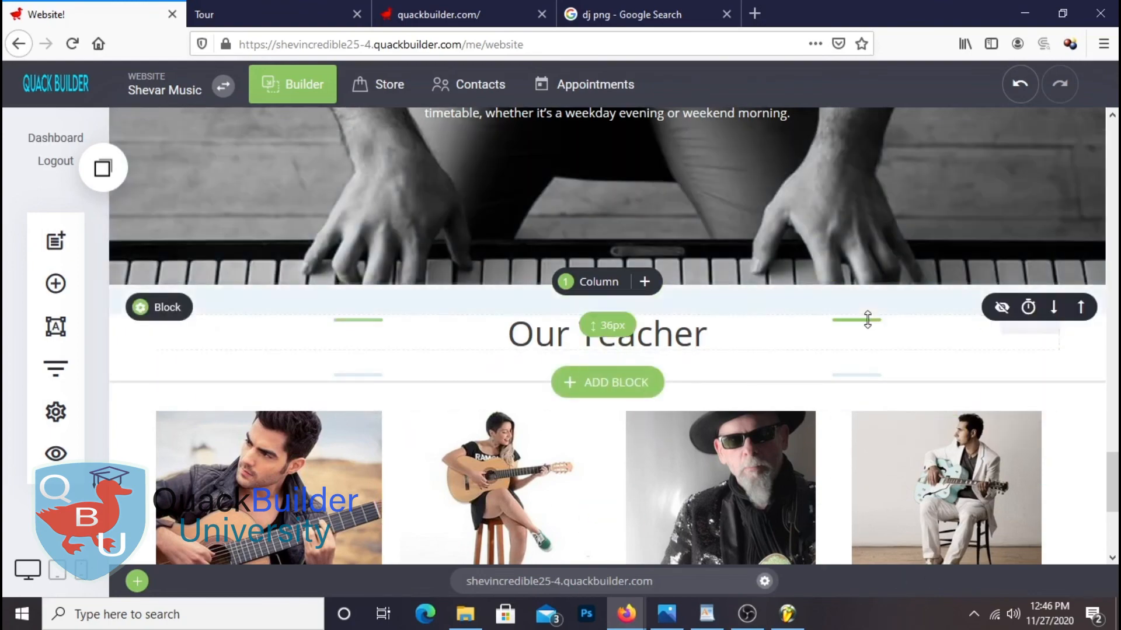
{"action": "scroll", "coordinate": [875, 321], "scroll_direction": "down", "scroll_amount": 3}
{"action": "scroll", "coordinate": [896, 325], "scroll_direction": "up", "scroll_amount": 5}
{"action": "scroll", "coordinate": [936, 351], "scroll_direction": "down", "scroll_amount": 4}
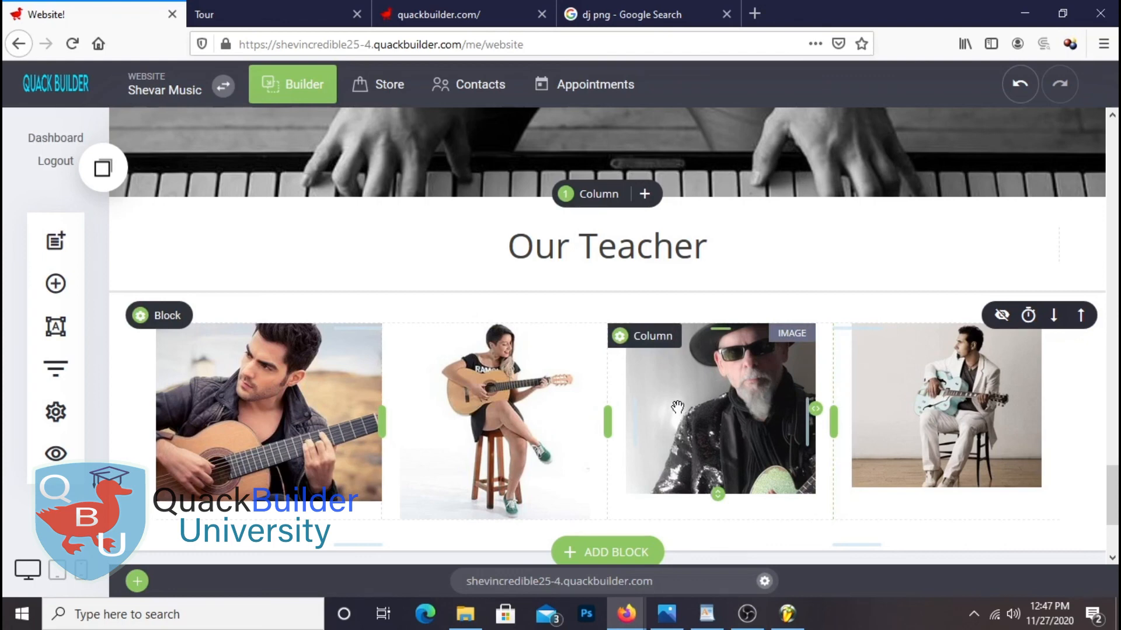
Reload the live site preview and scroll through it to check the current page
{"action": "left_click", "coordinate": [276, 7]}
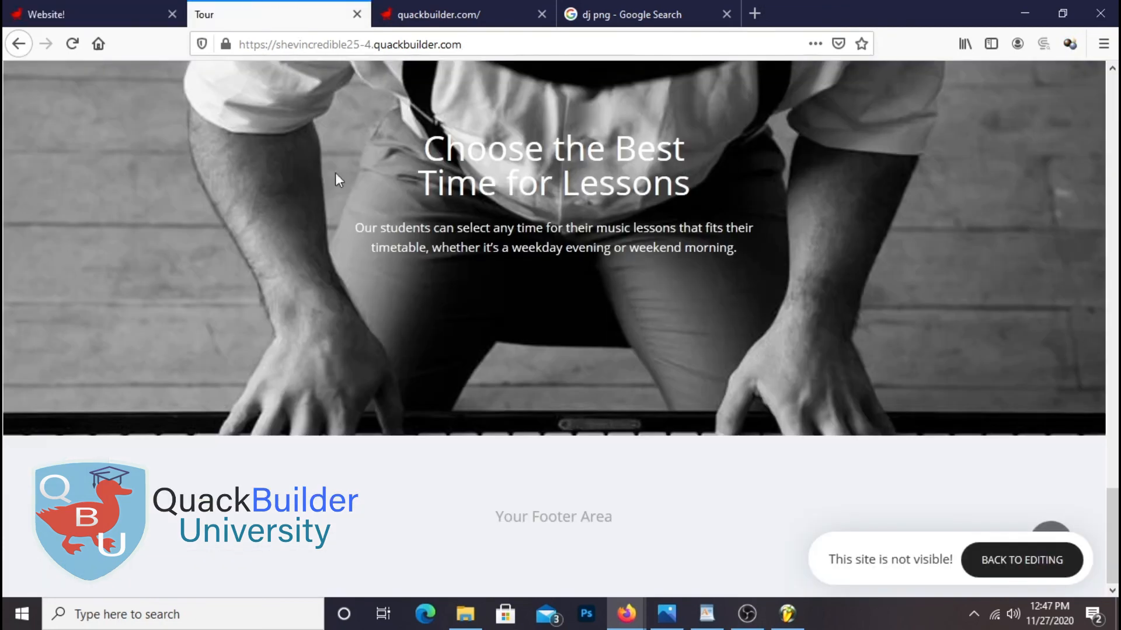
{"action": "right_click", "coordinate": [415, 177]}
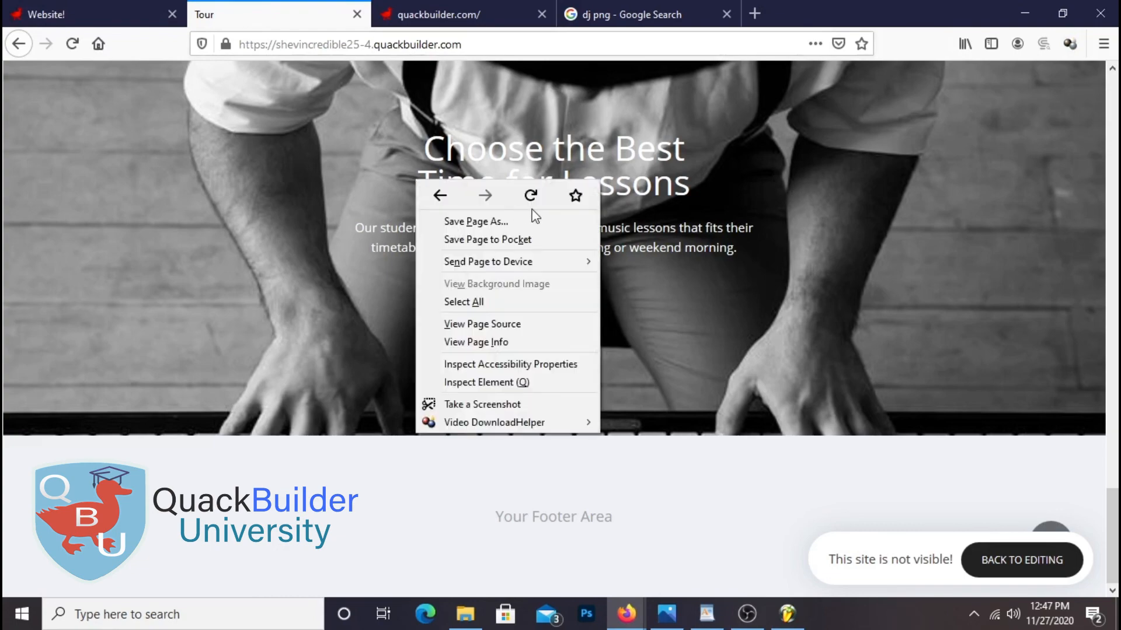
{"action": "left_click", "coordinate": [528, 192]}
{"action": "scroll", "coordinate": [952, 251], "scroll_direction": "up", "scroll_amount": 8}
{"action": "scroll", "coordinate": [951, 246], "scroll_direction": "down", "scroll_amount": 9}
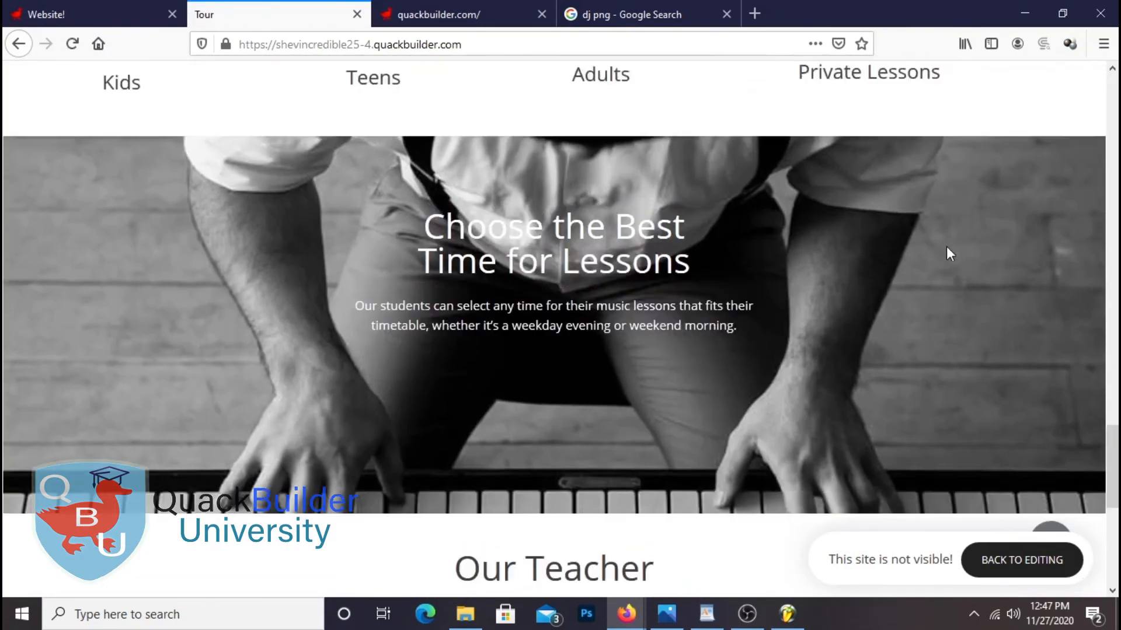
{"action": "scroll", "coordinate": [946, 247], "scroll_direction": "down", "scroll_amount": 4}
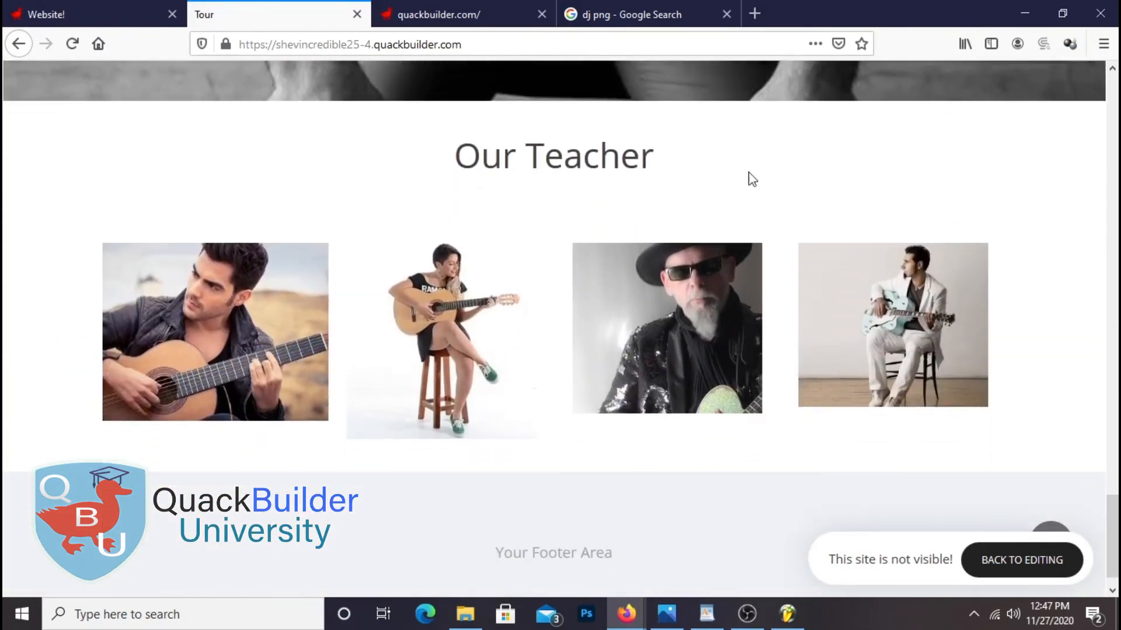
{"action": "left_click_drag", "start_coordinate": [695, 169], "coordinate": [454, 154]}
{"action": "left_click", "coordinate": [893, 212]}
{"action": "scroll", "coordinate": [964, 286], "scroll_direction": "down", "scroll_amount": 1}
Change the heading to 'Our Teachers' and save
{"action": "left_click", "coordinate": [125, 23]}
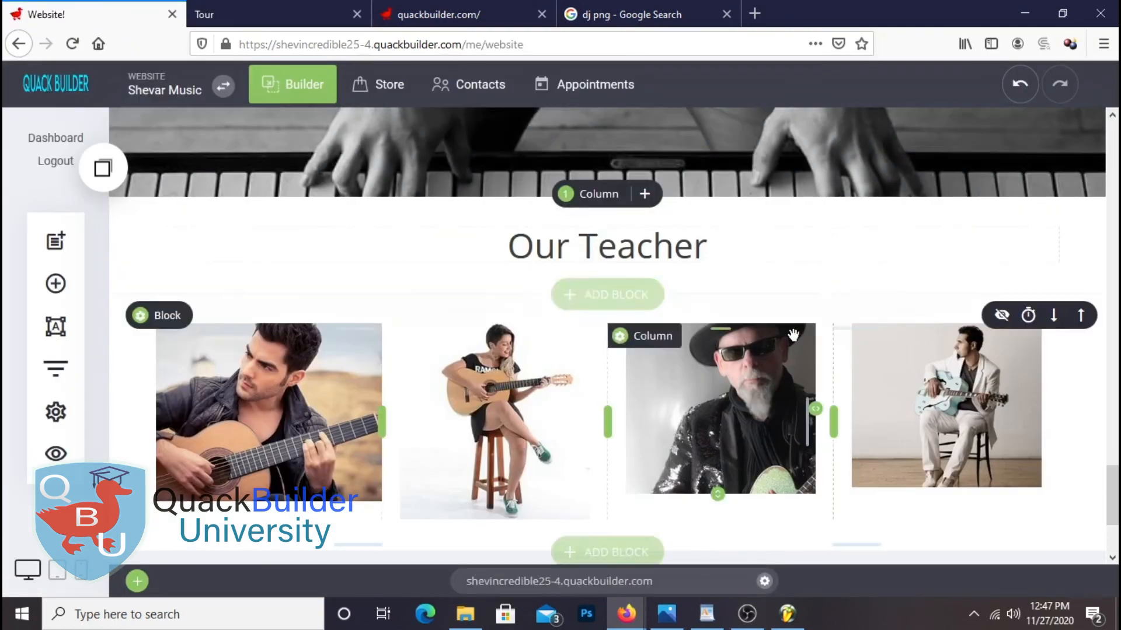
{"action": "left_click", "coordinate": [747, 257]}
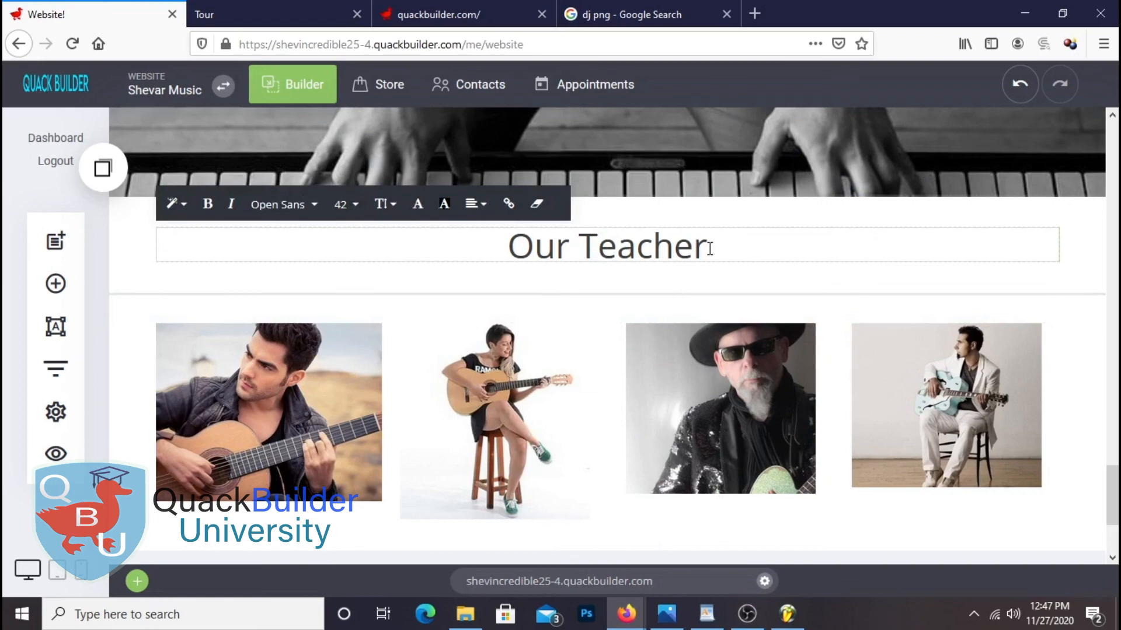
{"action": "type", "text": "s"}
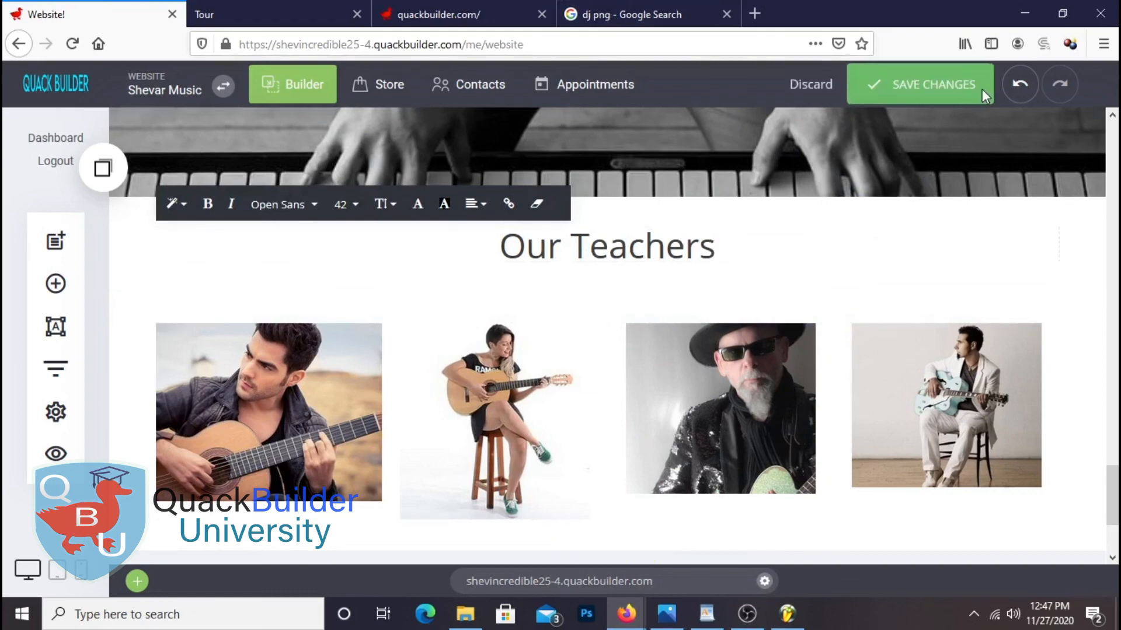
{"action": "left_click", "coordinate": [985, 96]}
Reload the live preview to confirm the 'Our Teachers' heading appears
{"action": "left_click", "coordinate": [261, 13]}
{"action": "right_click", "coordinate": [275, 95]}
{"action": "left_click", "coordinate": [393, 105]}
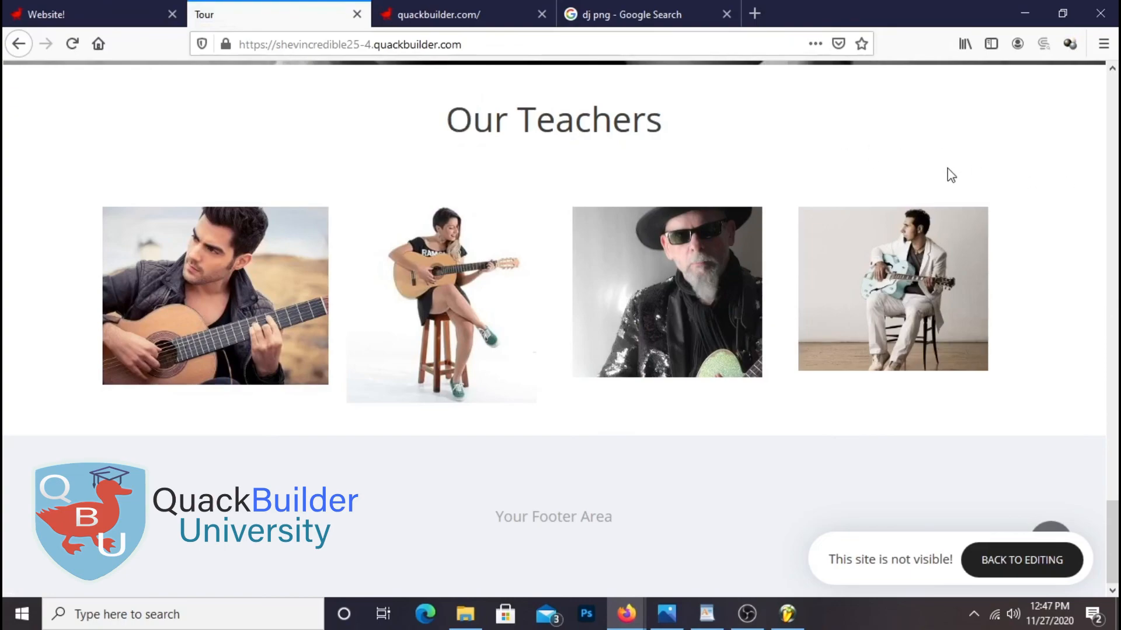
{"action": "scroll", "coordinate": [950, 175], "scroll_direction": "up", "scroll_amount": 18}
{"action": "scroll", "coordinate": [935, 175], "scroll_direction": "down", "scroll_amount": 18}
{"action": "left_click", "coordinate": [93, 13]}
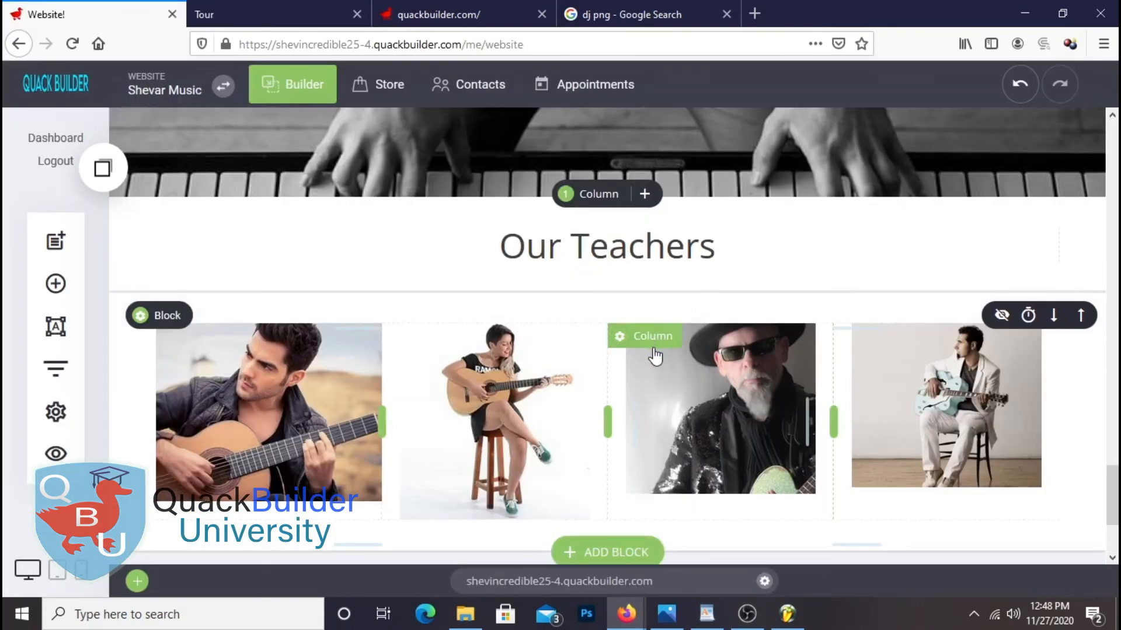
{"action": "scroll", "coordinate": [888, 412], "scroll_direction": "down", "scroll_amount": 3}
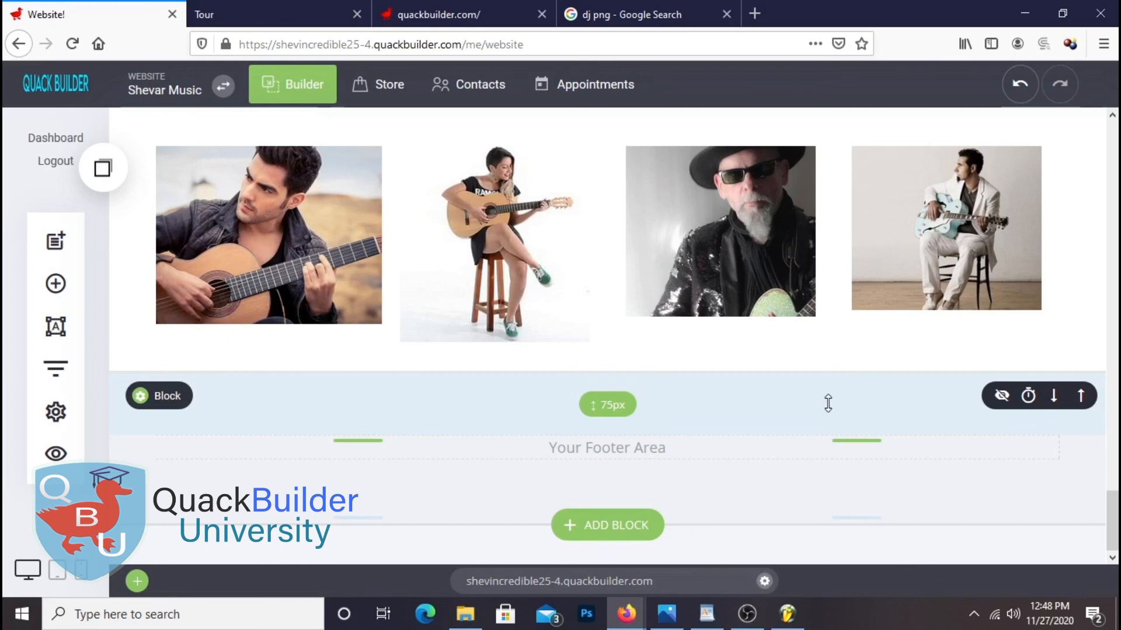
Add a container section below the teacher photos with a parallax concert-guitarist background
{"action": "left_click", "coordinate": [56, 284]}
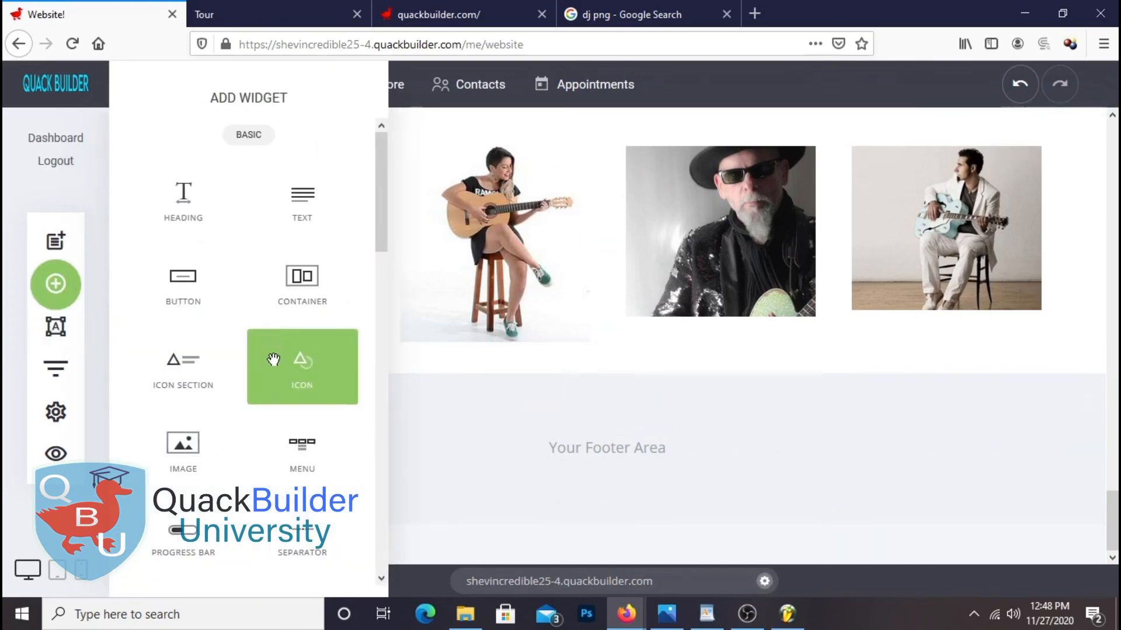
{"action": "left_click_drag", "start_coordinate": [302, 281], "coordinate": [388, 321]}
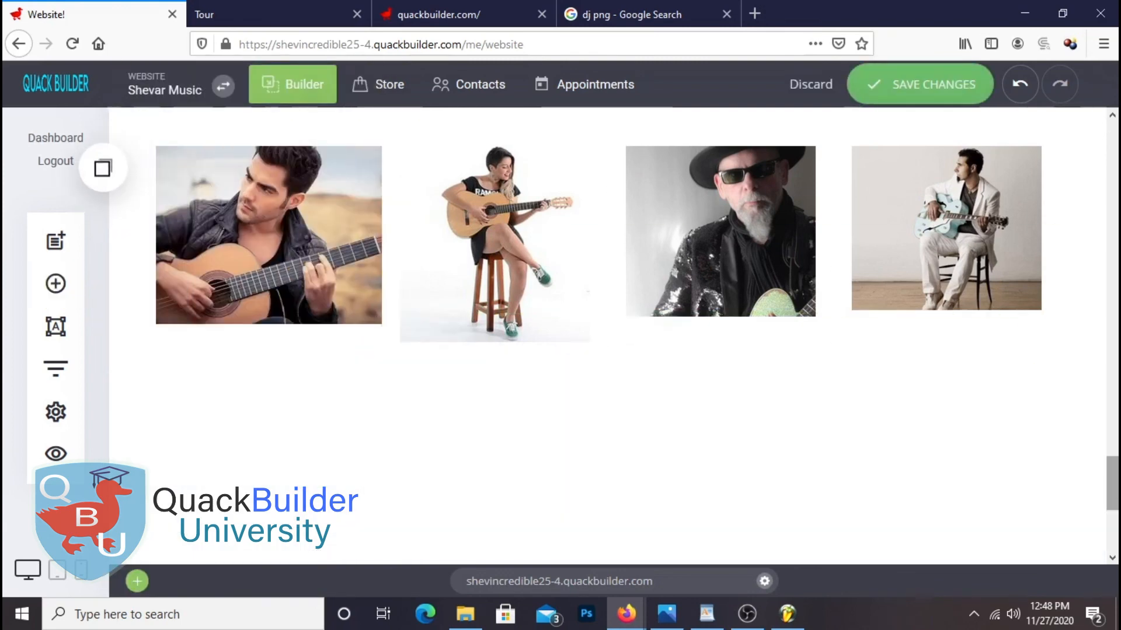
{"action": "scroll", "coordinate": [962, 462], "scroll_direction": "down", "scroll_amount": 3}
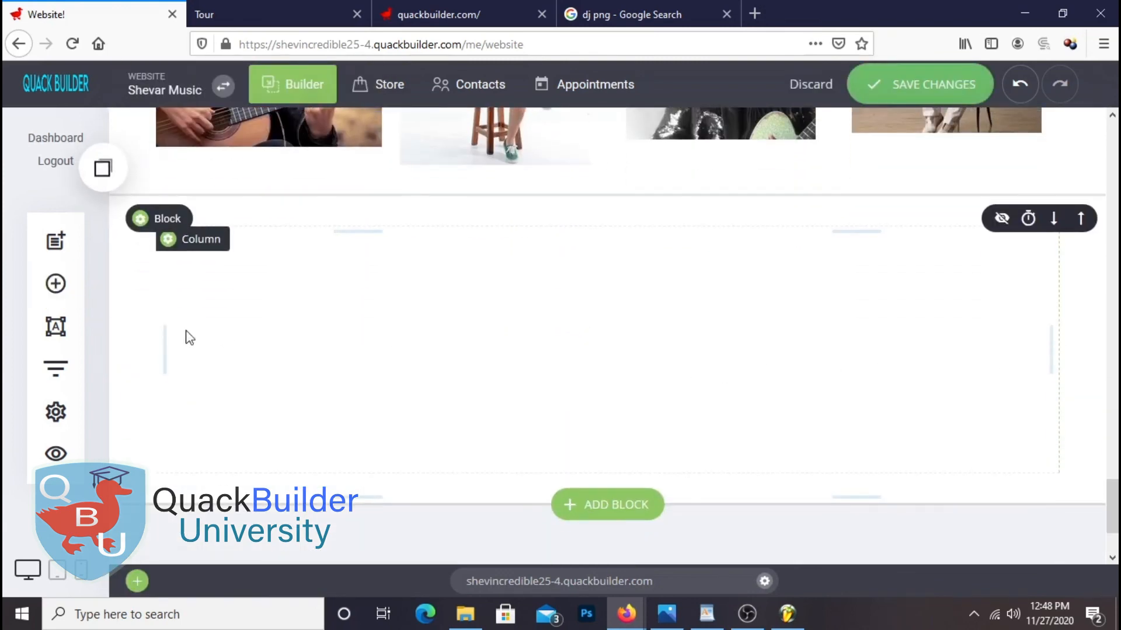
{"action": "left_click", "coordinate": [141, 218]}
{"action": "left_click", "coordinate": [986, 256]}
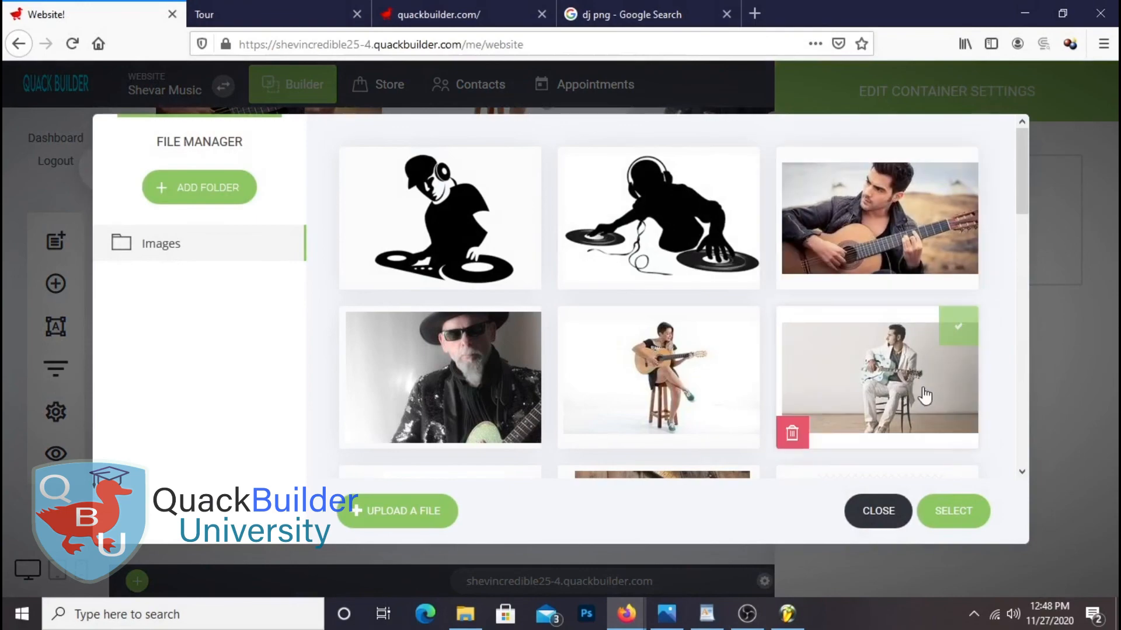
{"action": "scroll", "coordinate": [923, 393], "scroll_direction": "down", "scroll_amount": 5}
{"action": "scroll", "coordinate": [925, 391], "scroll_direction": "down", "scroll_amount": 5}
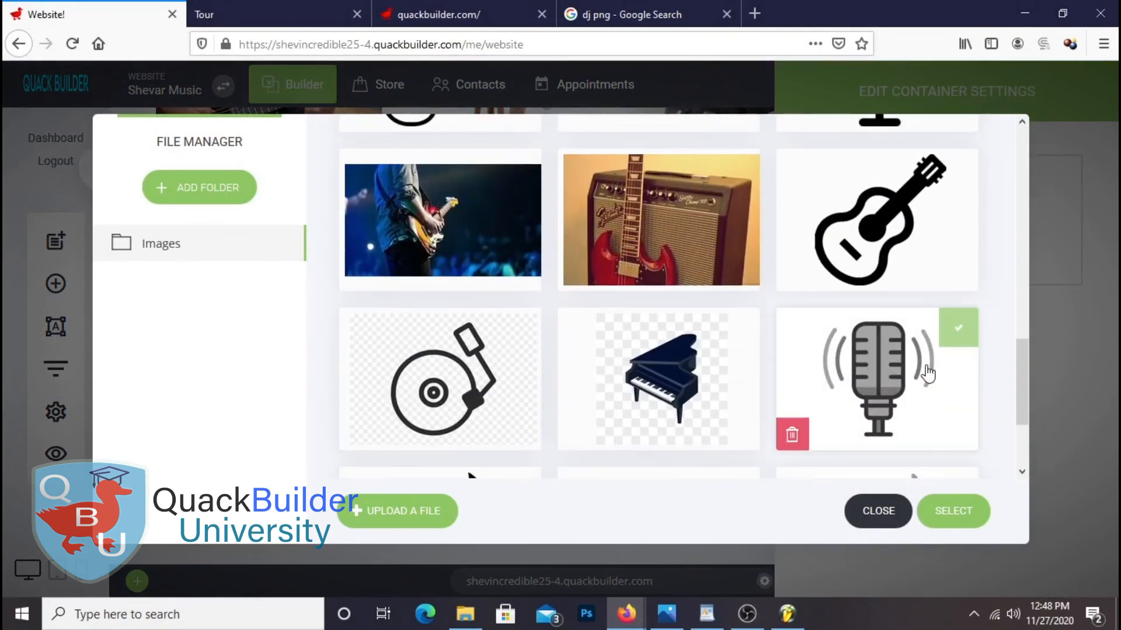
{"action": "scroll", "coordinate": [801, 250], "scroll_direction": "down", "scroll_amount": 3}
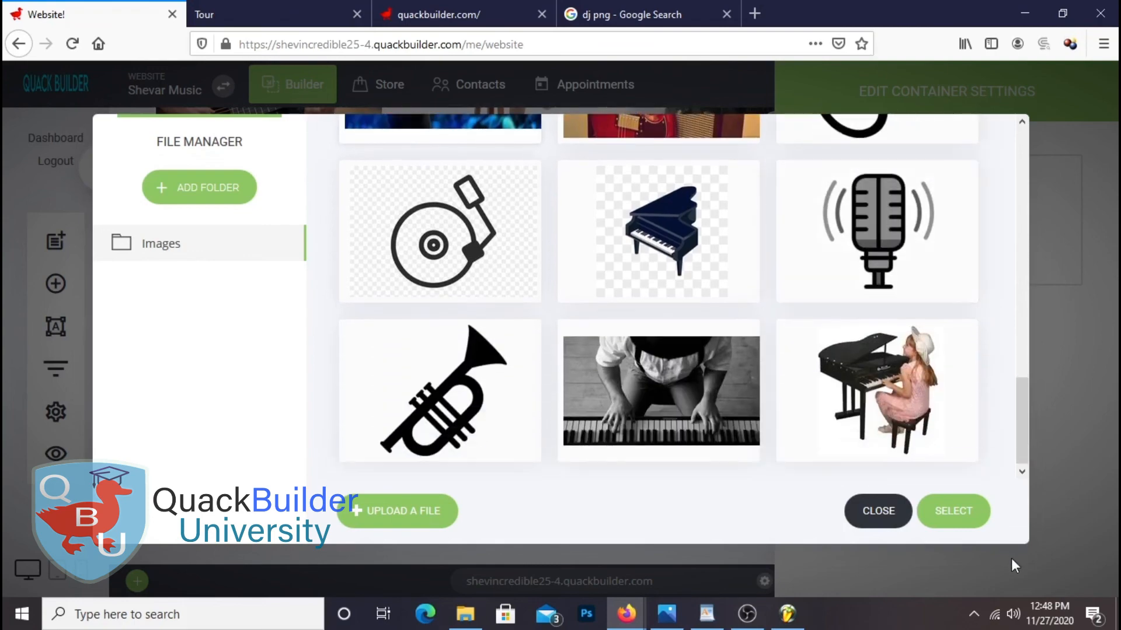
{"action": "left_click", "coordinate": [957, 513]}
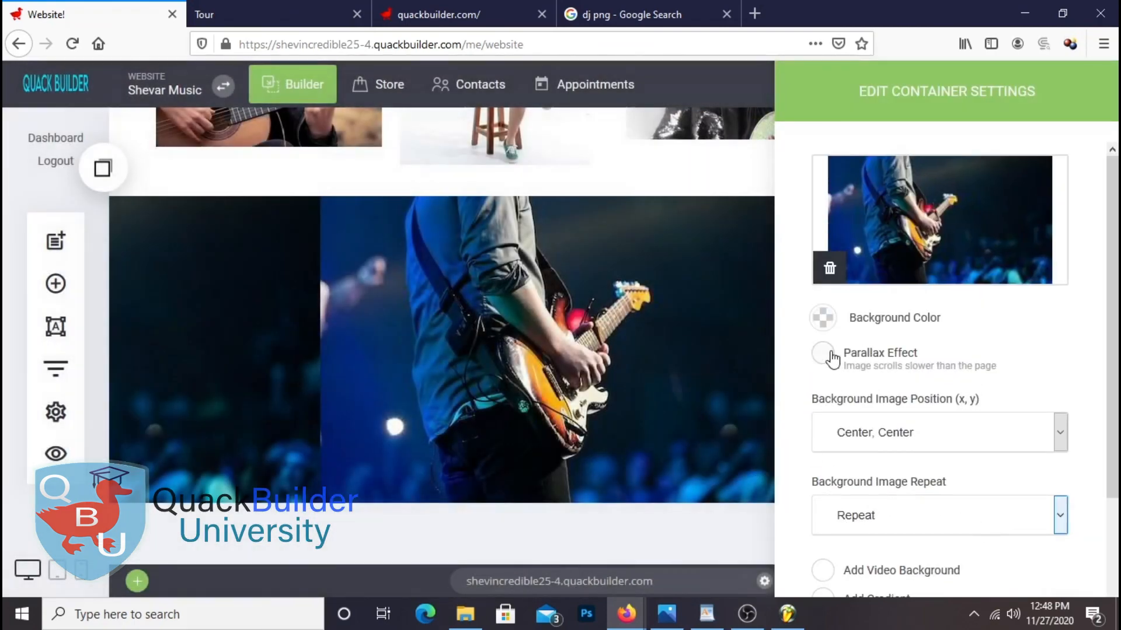
{"action": "left_click", "coordinate": [823, 354]}
{"action": "left_click", "coordinate": [671, 384]}
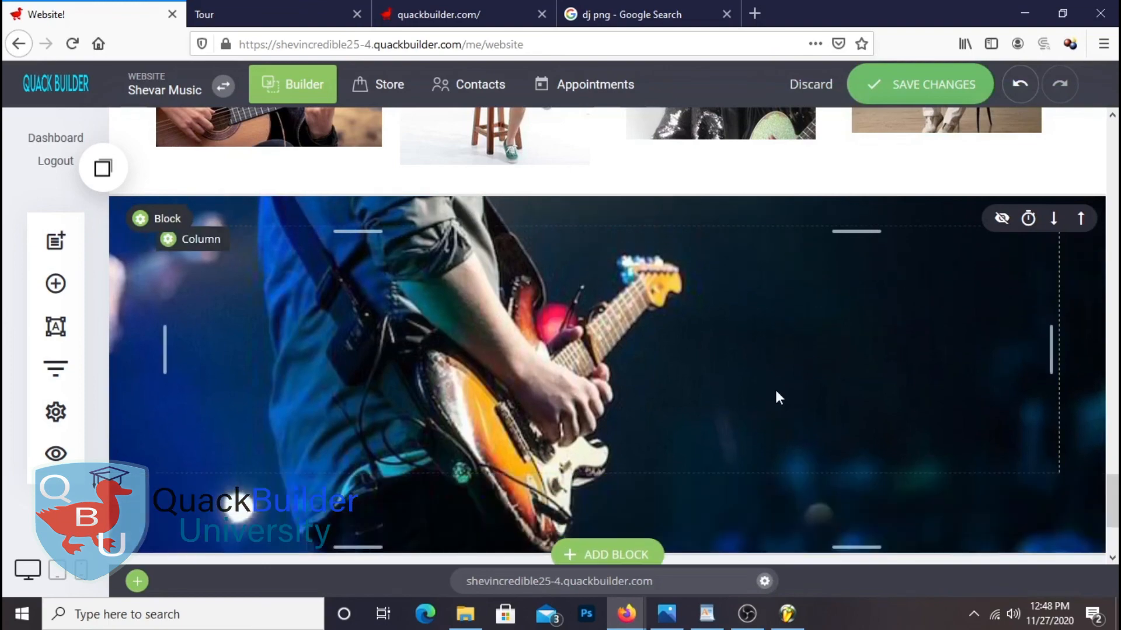
Save the page and add a placeholder heading inside the guitarist section
{"action": "scroll", "coordinate": [870, 440], "scroll_direction": "up", "scroll_amount": 3}
{"action": "scroll", "coordinate": [870, 440], "scroll_direction": "down", "scroll_amount": 5}
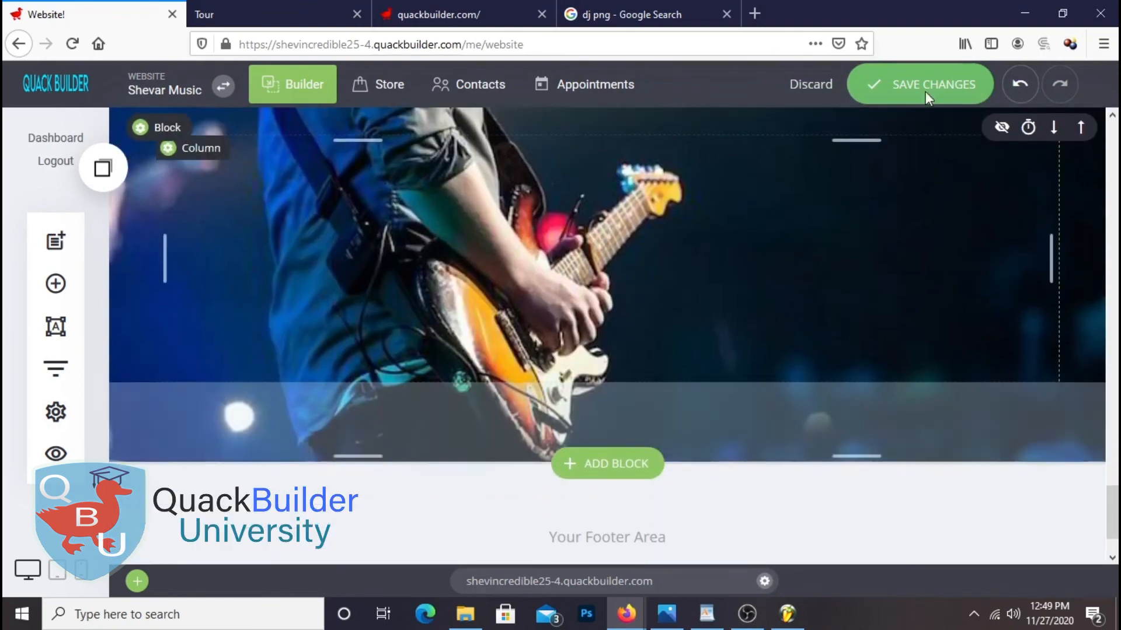
{"action": "left_click", "coordinate": [926, 91]}
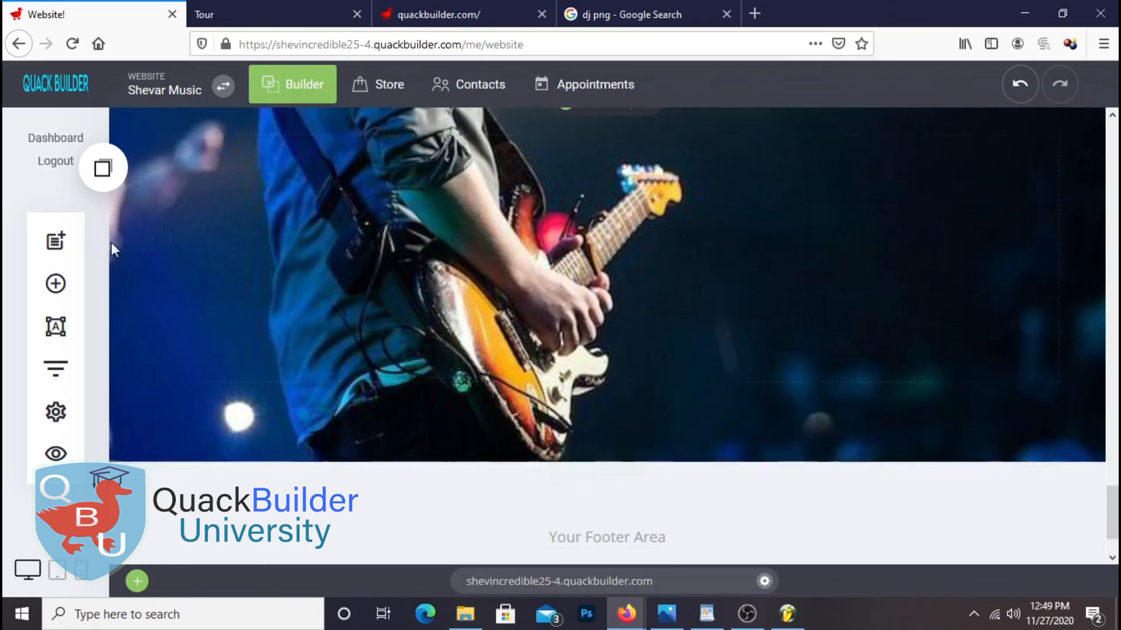
{"action": "left_click", "coordinate": [76, 303]}
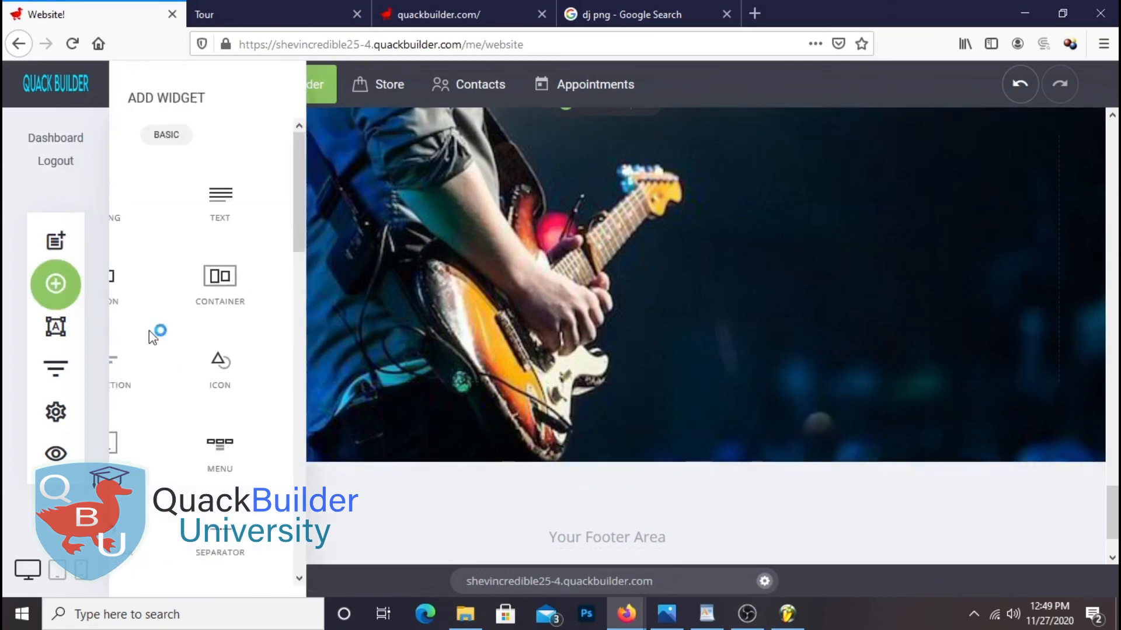
{"action": "left_click_drag", "start_coordinate": [175, 206], "coordinate": [644, 174]}
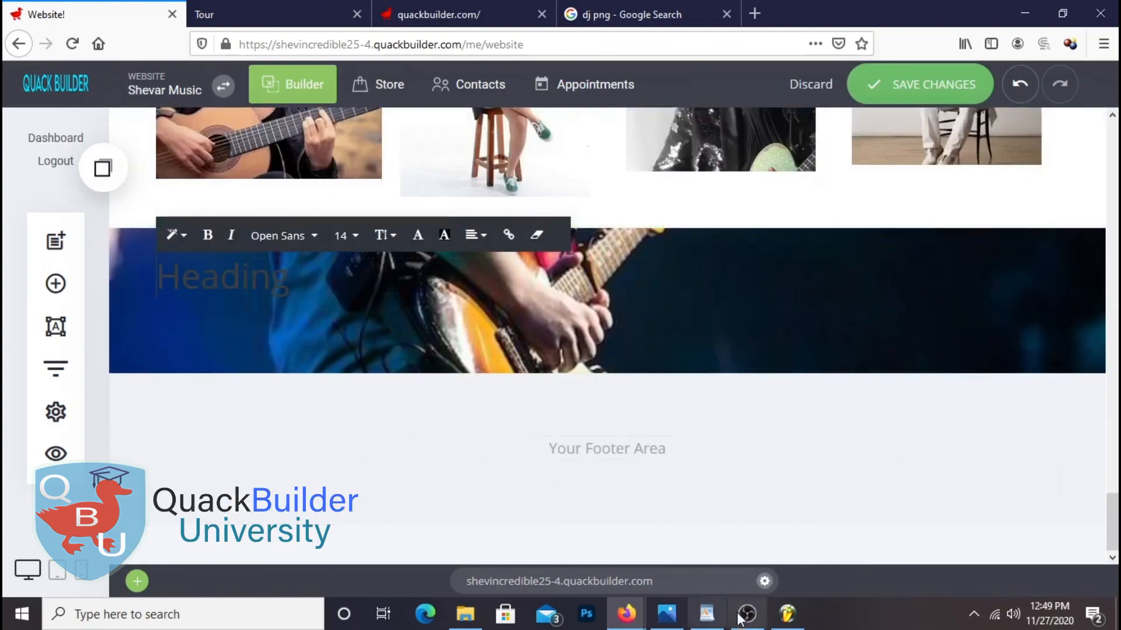
Replace the placeholder heading with 'Some Facts About Our School' copied from WordPad
{"action": "left_click", "coordinate": [706, 614]}
{"action": "scroll", "coordinate": [666, 411], "scroll_direction": "down", "scroll_amount": 2}
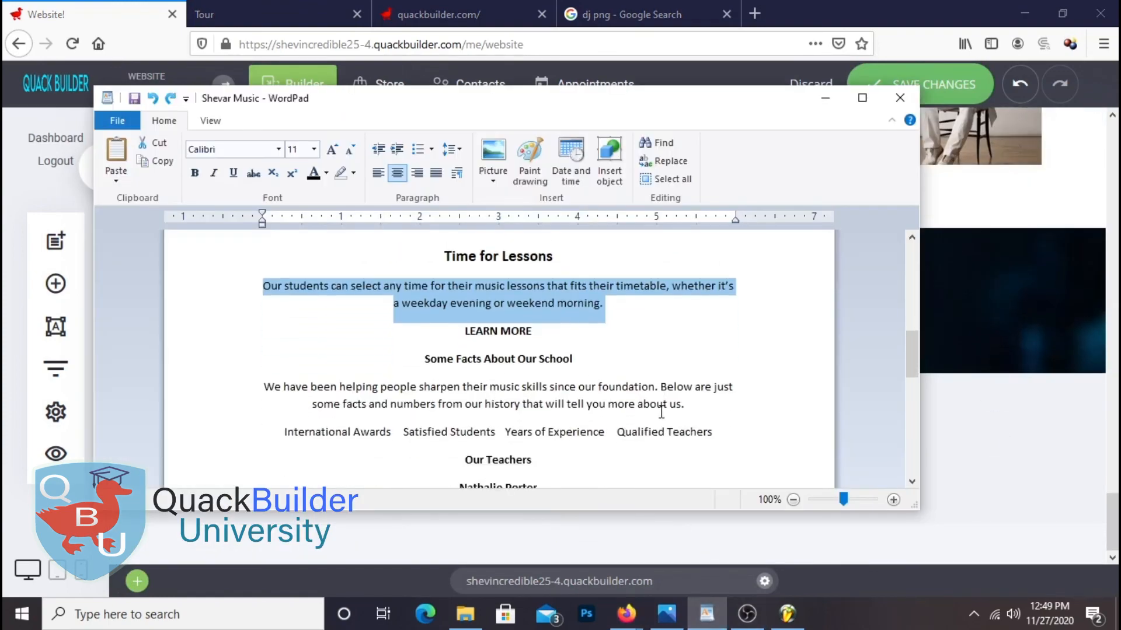
{"action": "left_click", "coordinate": [426, 358]}
{"action": "left_click_drag", "start_coordinate": [428, 358], "coordinate": [574, 366]}
{"action": "right_click", "coordinate": [551, 362]}
{"action": "left_click", "coordinate": [584, 389]}
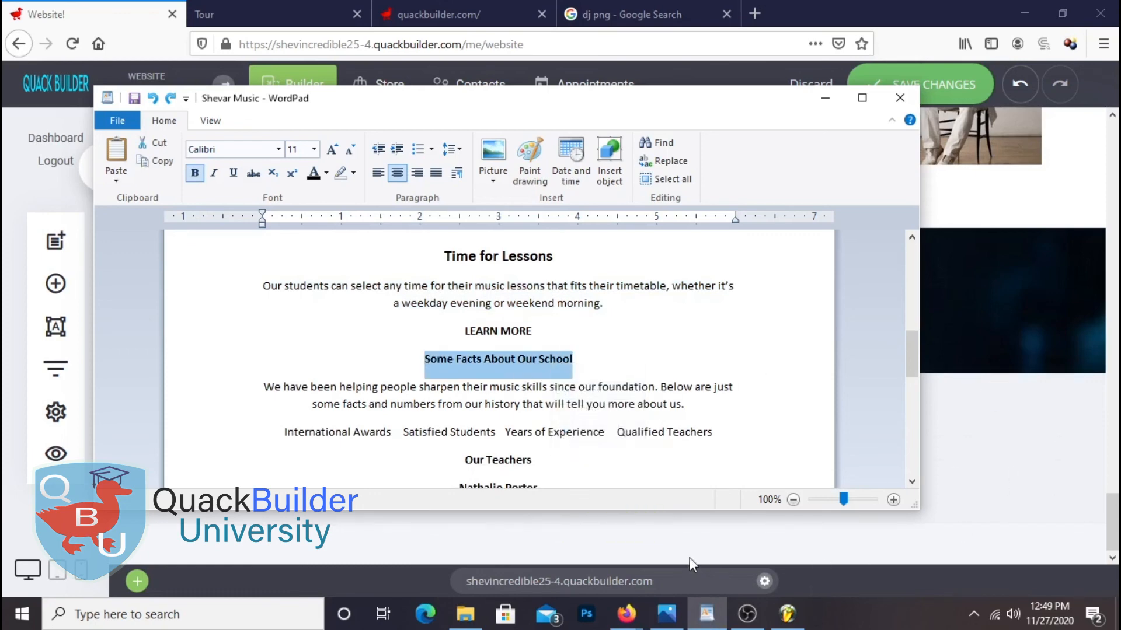
{"action": "left_click", "coordinate": [1068, 329]}
{"action": "left_click_drag", "start_coordinate": [306, 286], "coordinate": [154, 282]}
{"action": "right_click", "coordinate": [197, 286]}
{"action": "left_click", "coordinate": [237, 356]}
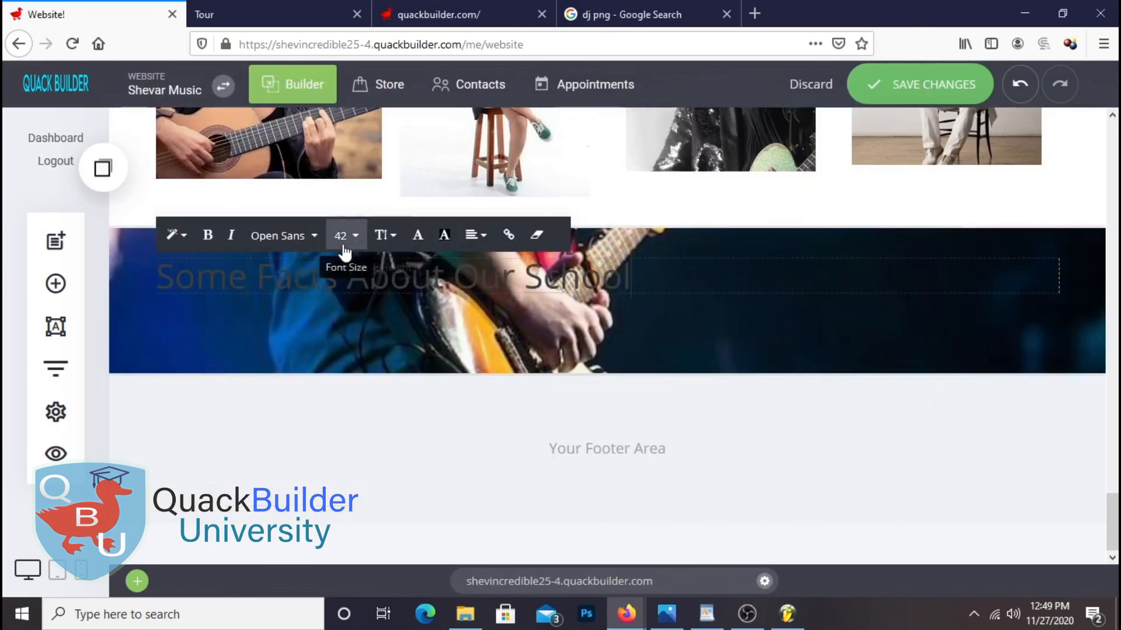
Colour the heading light grey D6DCE6 and centre it
{"action": "left_click", "coordinate": [417, 234]}
{"action": "left_click_drag", "start_coordinate": [476, 234], "coordinate": [457, 197]}
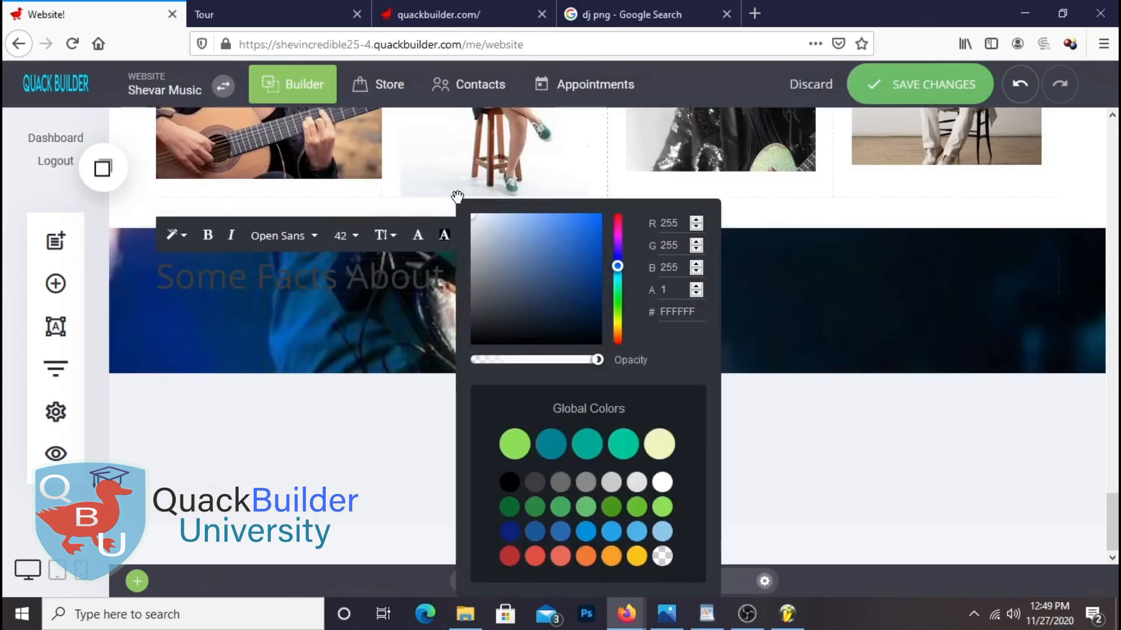
{"action": "left_click", "coordinate": [407, 317]}
{"action": "left_click", "coordinate": [417, 234]}
{"action": "left_click", "coordinate": [479, 228]}
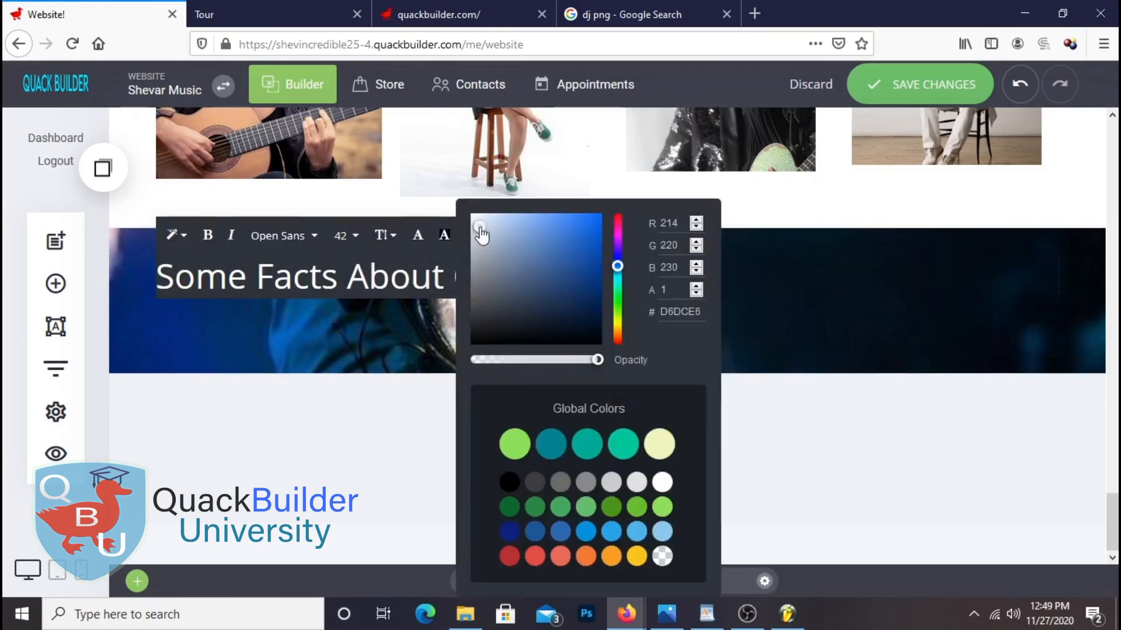
{"action": "left_click", "coordinate": [440, 305]}
{"action": "left_click", "coordinate": [539, 281]}
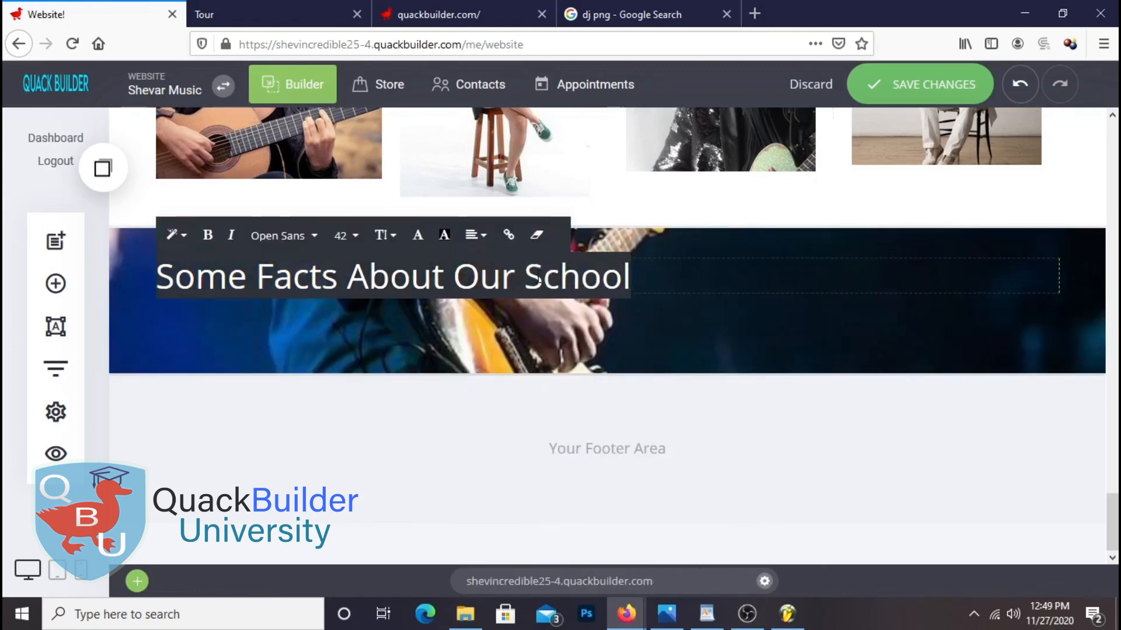
{"action": "left_click", "coordinate": [476, 234]}
{"action": "left_click", "coordinate": [505, 206]}
{"action": "left_click", "coordinate": [793, 470]}
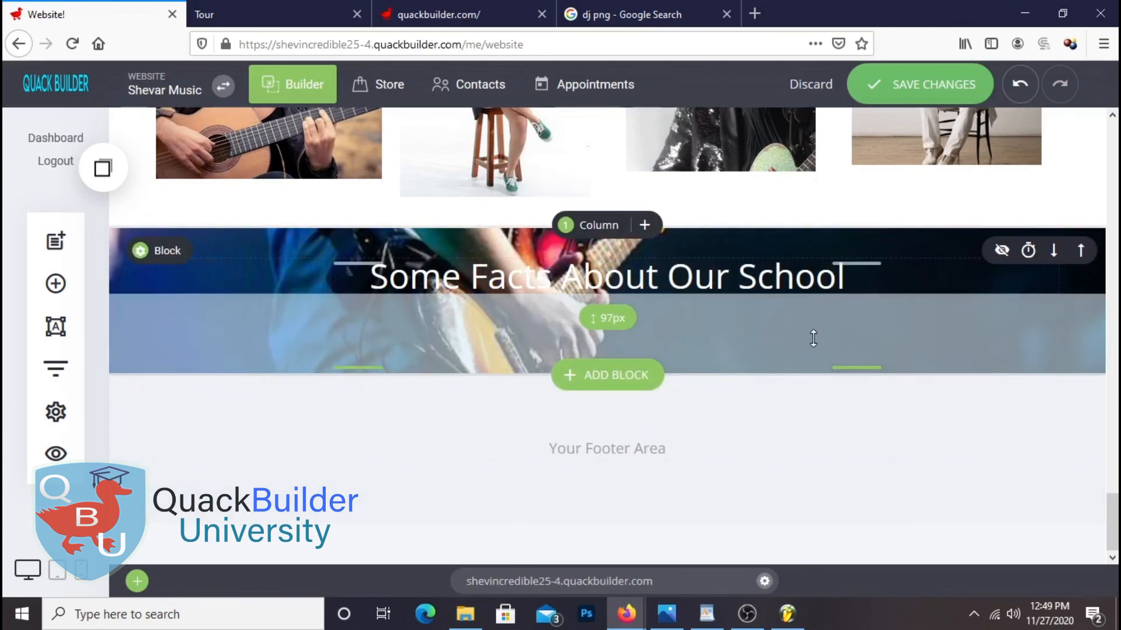
Add a text widget under the heading and paste in the description paragraph from WordPad
{"action": "left_click", "coordinate": [56, 284]}
{"action": "left_click_drag", "start_coordinate": [303, 199], "coordinate": [557, 332]}
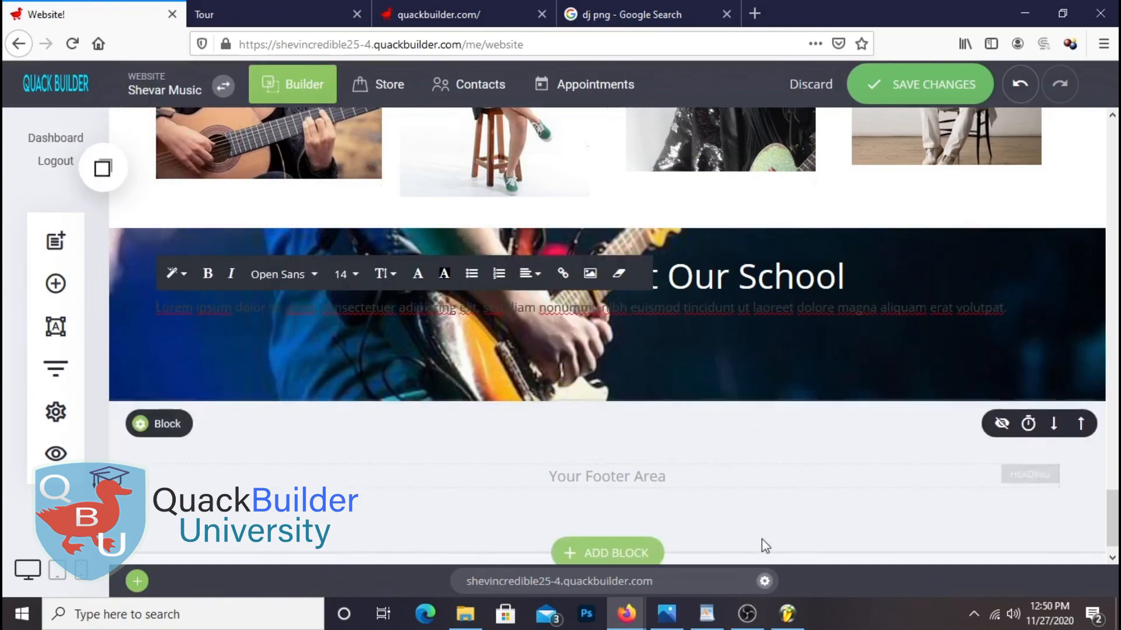
{"action": "left_click", "coordinate": [706, 614]}
{"action": "right_click", "coordinate": [447, 405]}
{"action": "left_click", "coordinate": [454, 442]}
{"action": "left_click", "coordinate": [1091, 500]}
{"action": "left_click", "coordinate": [531, 316]}
{"action": "triple_click", "coordinate": [531, 309]}
{"action": "right_click", "coordinate": [531, 304]}
{"action": "left_click", "coordinate": [594, 372]}
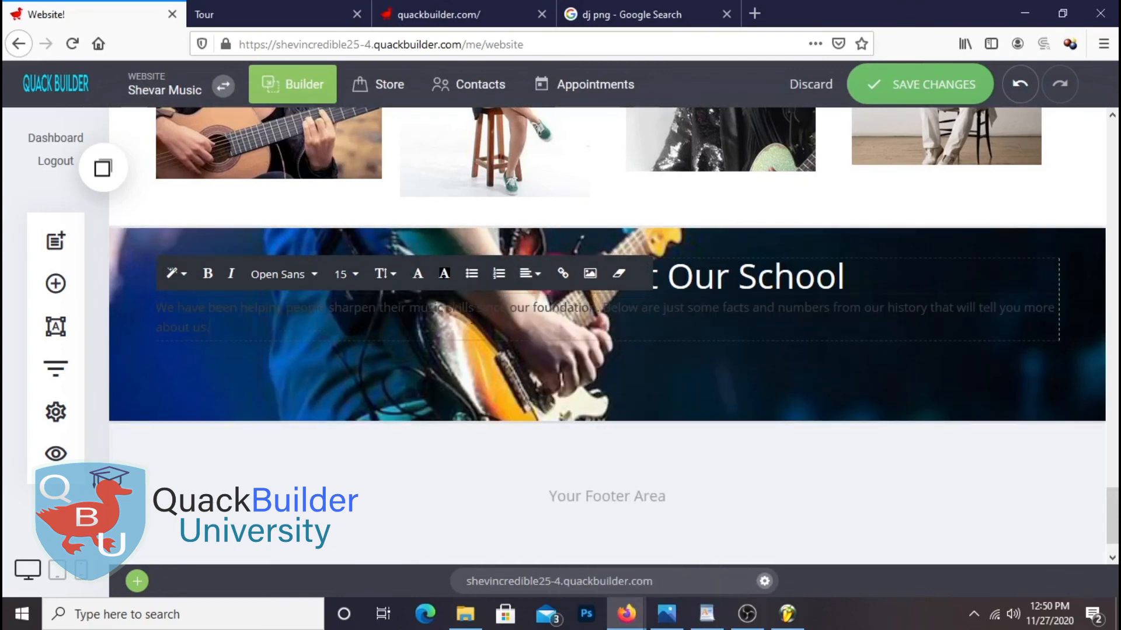
Make the description white, split it onto two centred lines, nudge it lower, and save
{"action": "left_click", "coordinate": [444, 274]}
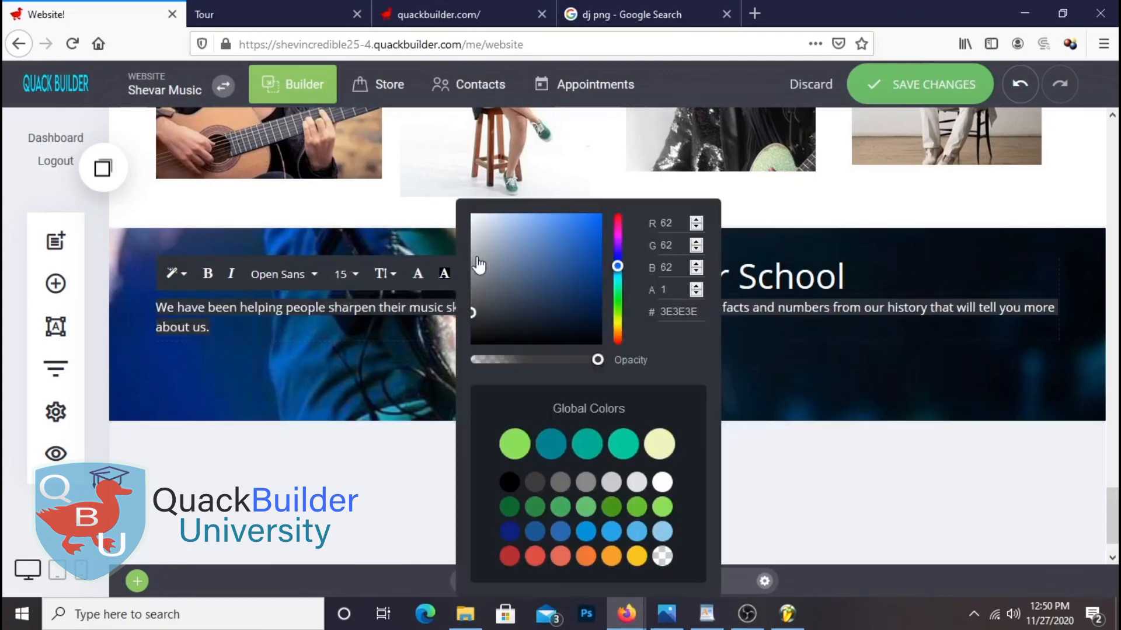
{"action": "left_click", "coordinate": [403, 371]}
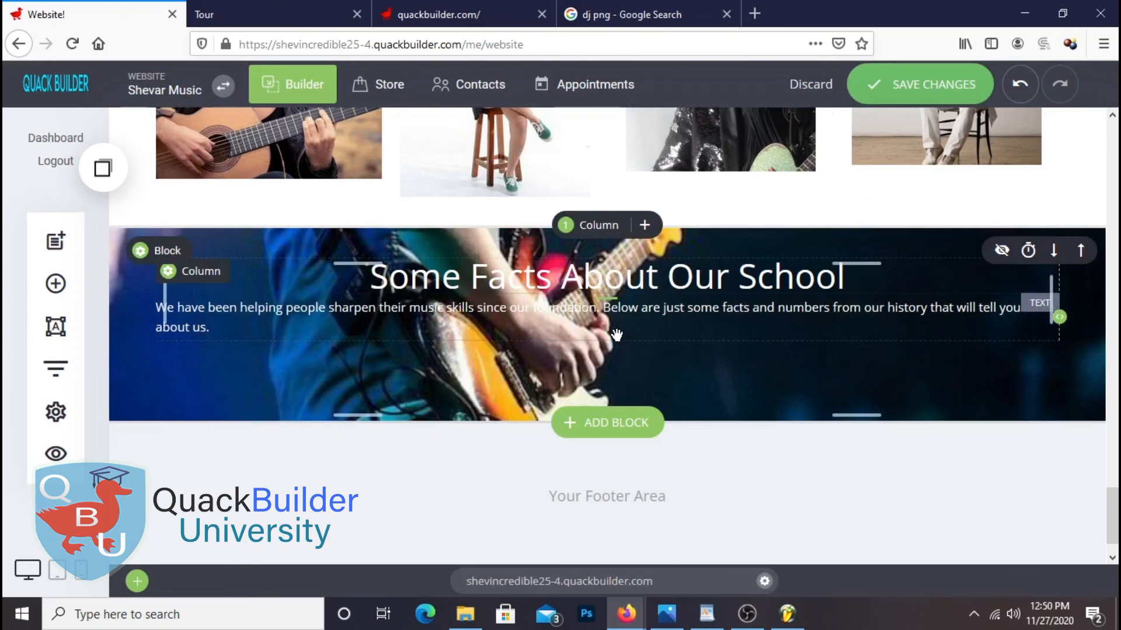
{"action": "left_click", "coordinate": [662, 308]}
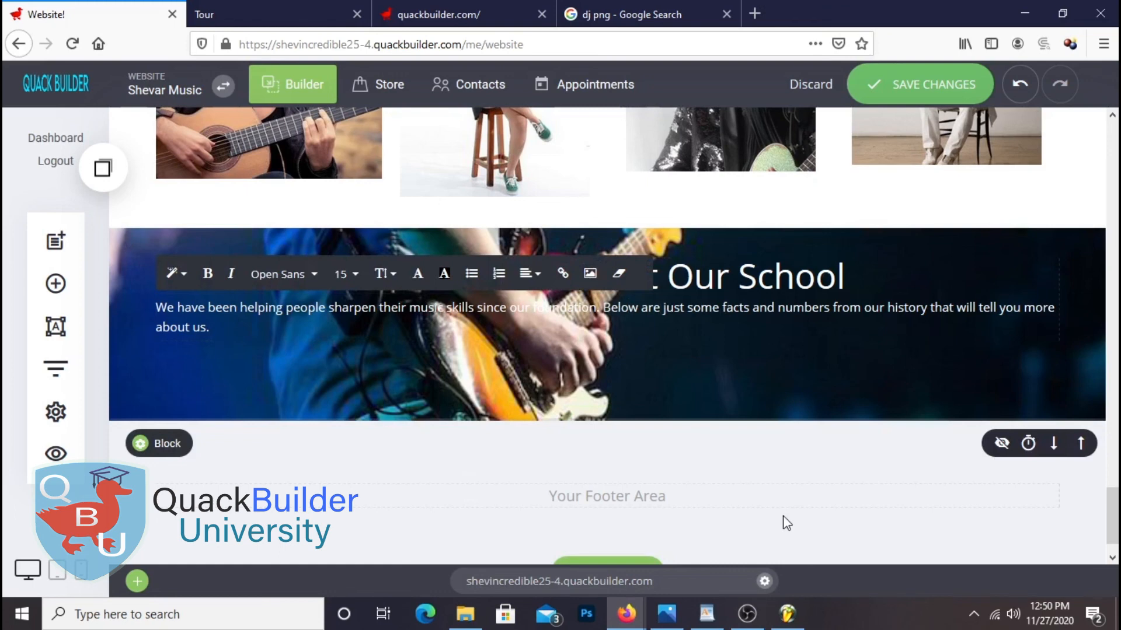
{"action": "key", "text": "Return"}
{"action": "left_click_drag", "start_coordinate": [666, 328], "coordinate": [154, 316]}
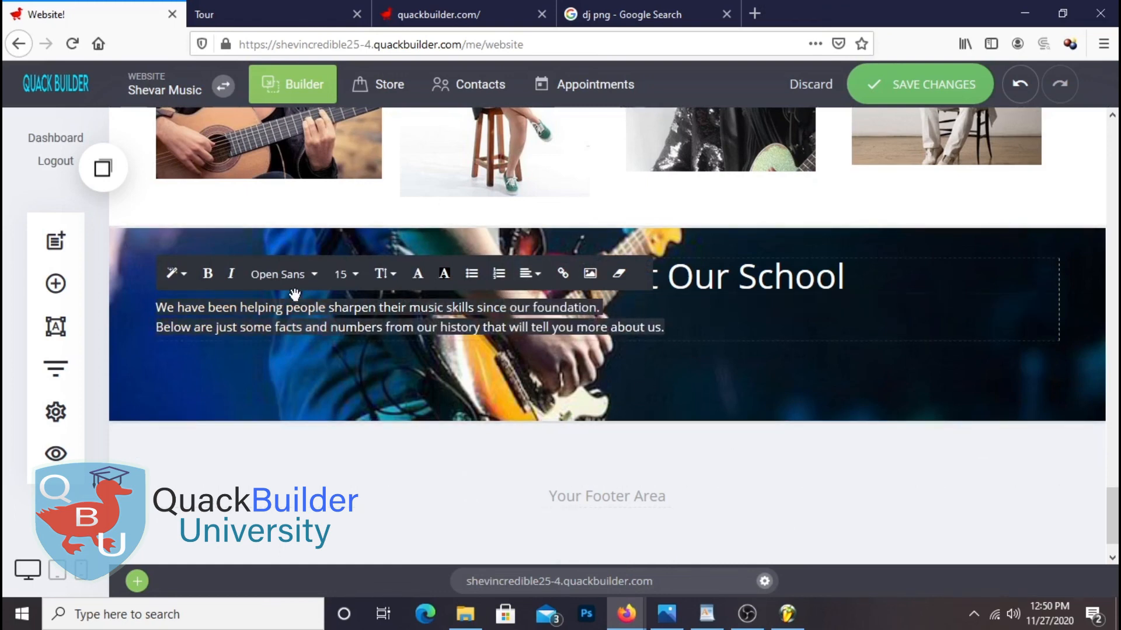
{"action": "left_click", "coordinate": [529, 273]}
{"action": "left_click", "coordinate": [557, 248]}
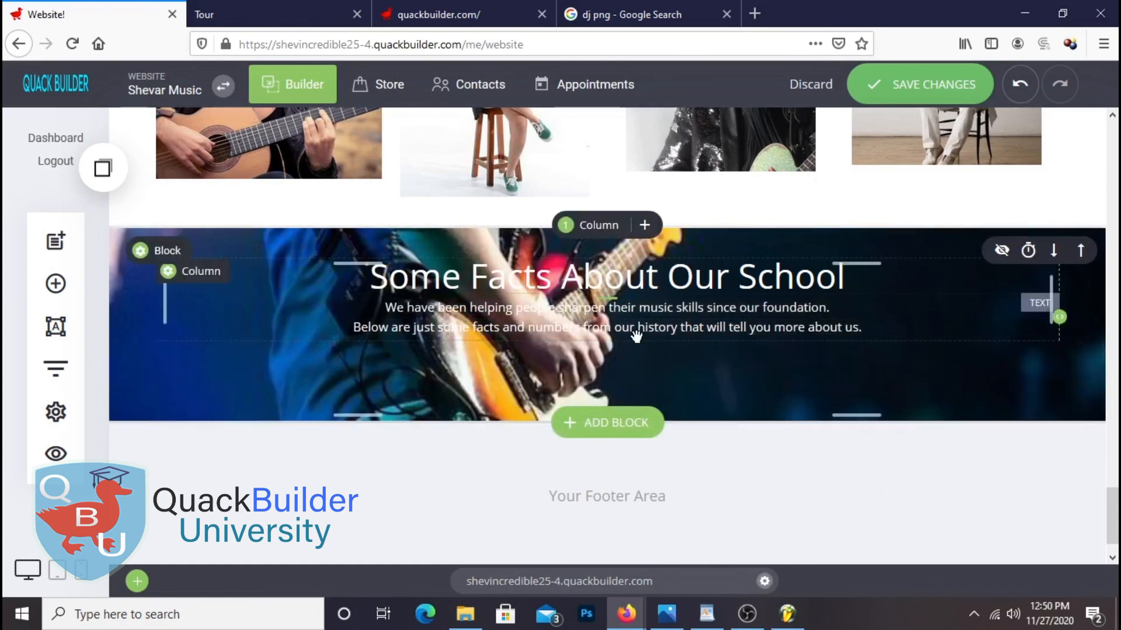
{"action": "left_click_drag", "start_coordinate": [609, 301], "coordinate": [608, 308]}
{"action": "left_click", "coordinate": [930, 89]}
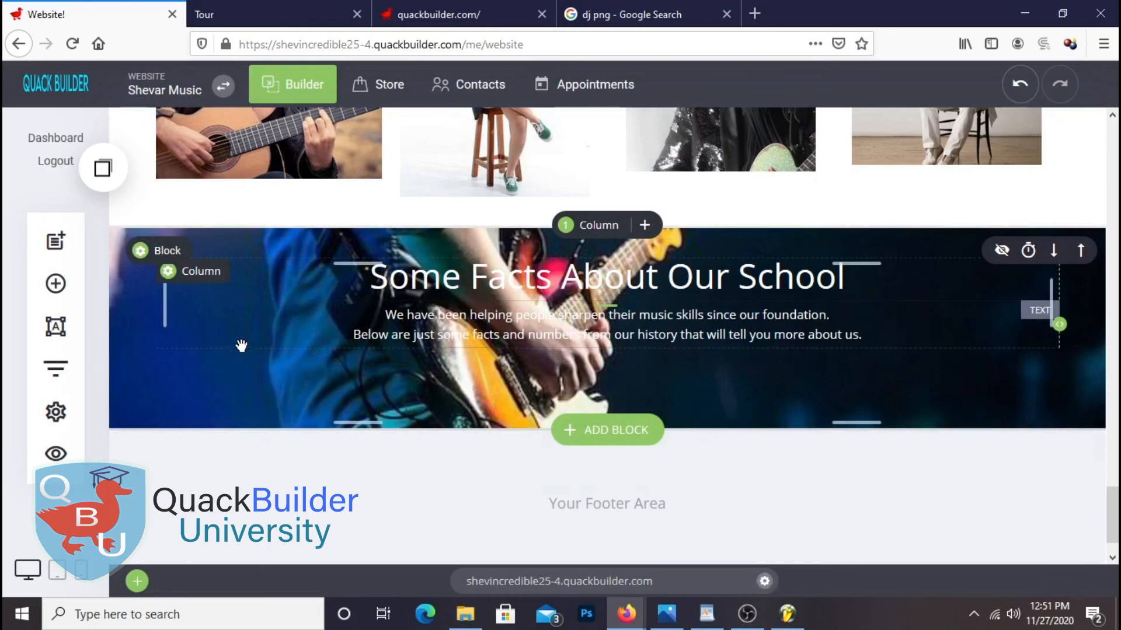
Set the guitar block's bottom spacing to about 132px below the description and save
{"action": "left_click", "coordinate": [260, 333]}
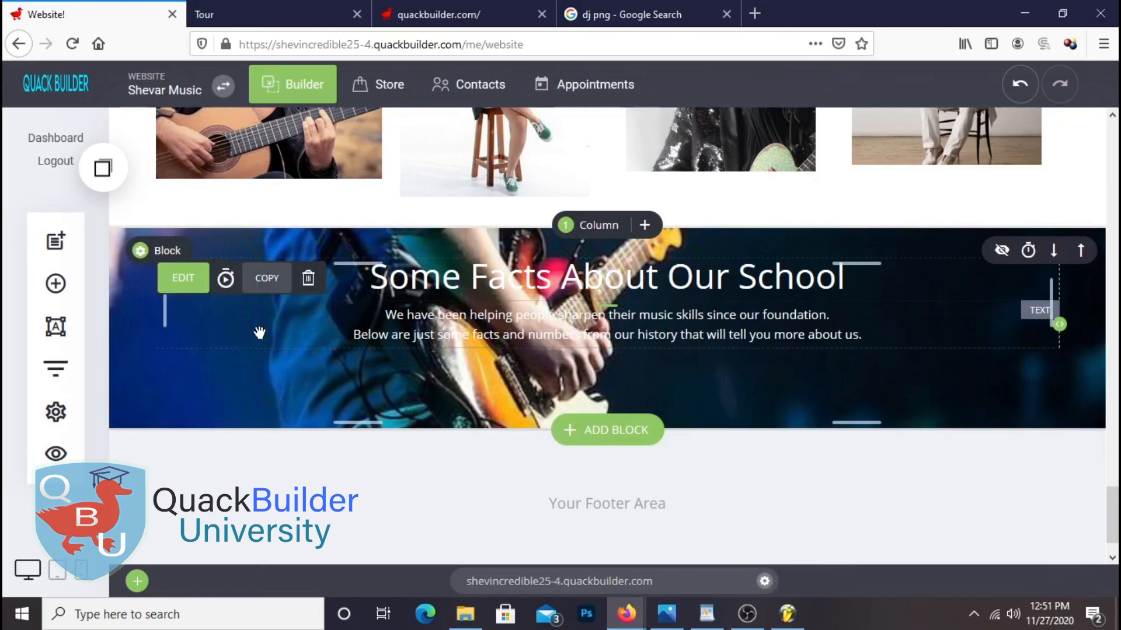
{"action": "left_click_drag", "start_coordinate": [503, 445], "coordinate": [604, 447]}
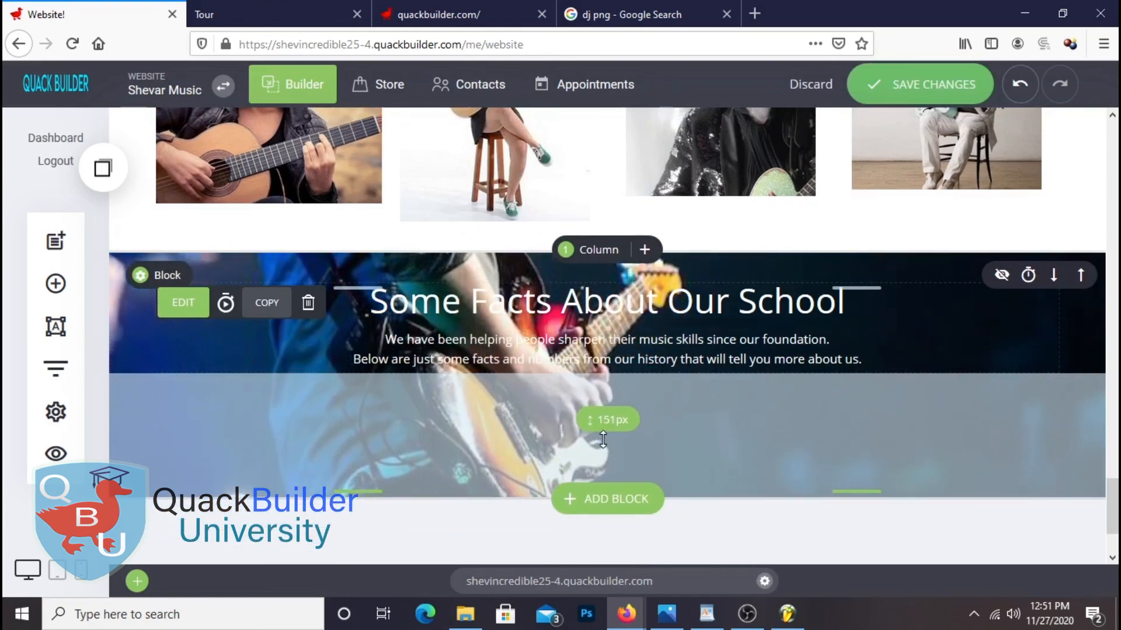
{"action": "scroll", "coordinate": [774, 395], "scroll_direction": "down", "scroll_amount": 2}
{"action": "left_click", "coordinate": [902, 94]}
{"action": "mouse_move", "coordinate": [740, 350]}
{"action": "left_mouse_down"}
{"action": "mouse_move", "coordinate": [746, 327]}
{"action": "mouse_move", "coordinate": [729, 347]}
{"action": "left_mouse_up"}
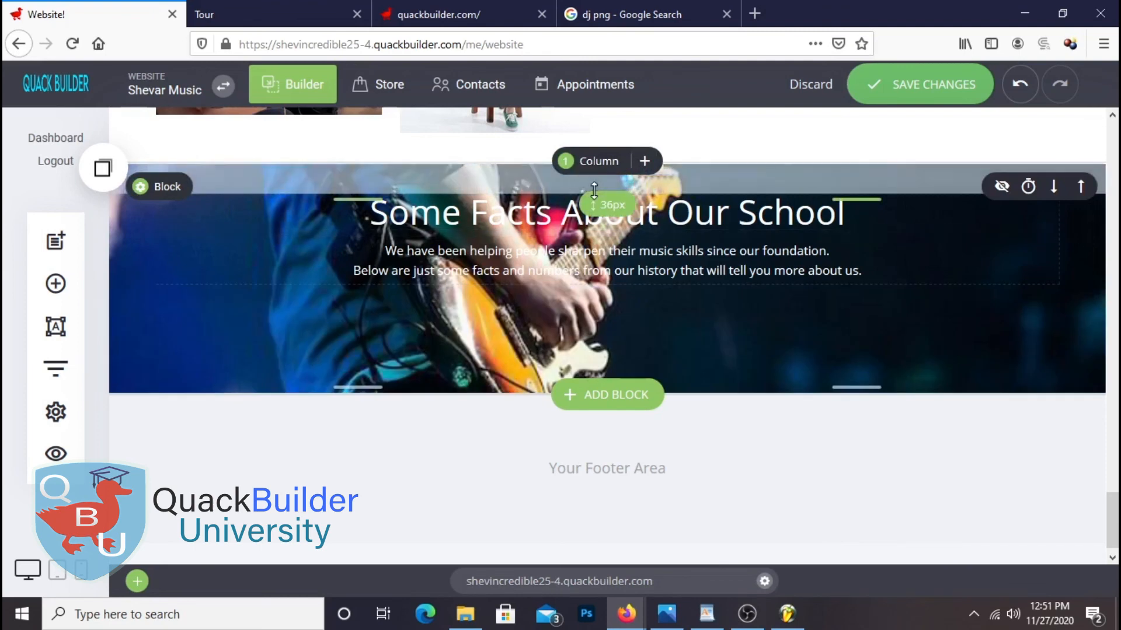
{"action": "scroll", "coordinate": [777, 367], "scroll_direction": "down", "scroll_amount": 1}
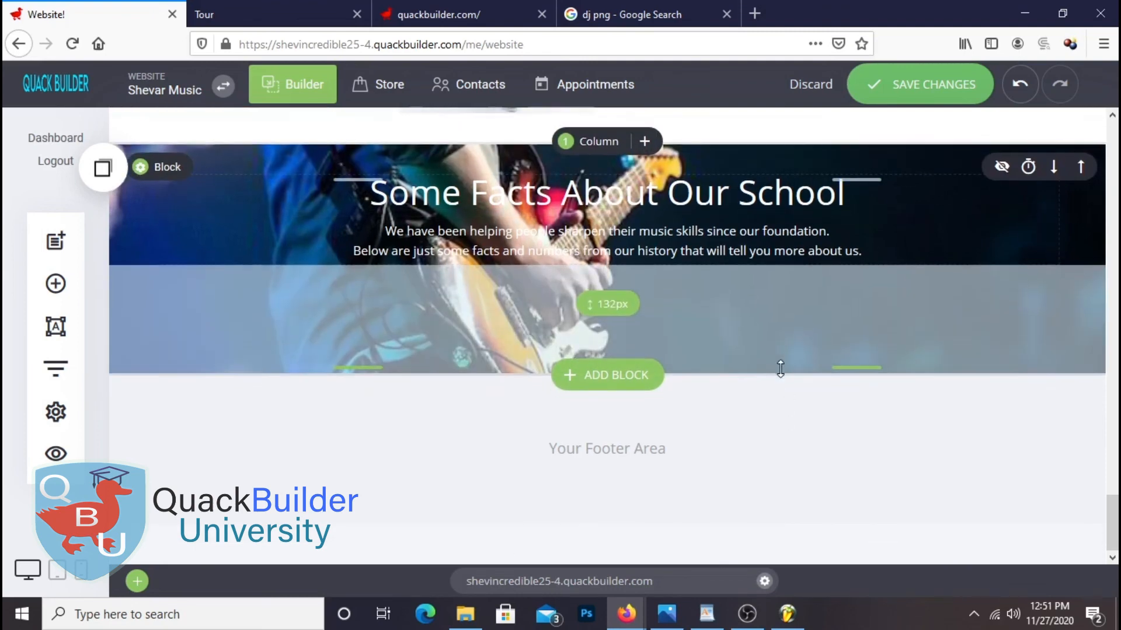
{"action": "left_click", "coordinate": [53, 283]}
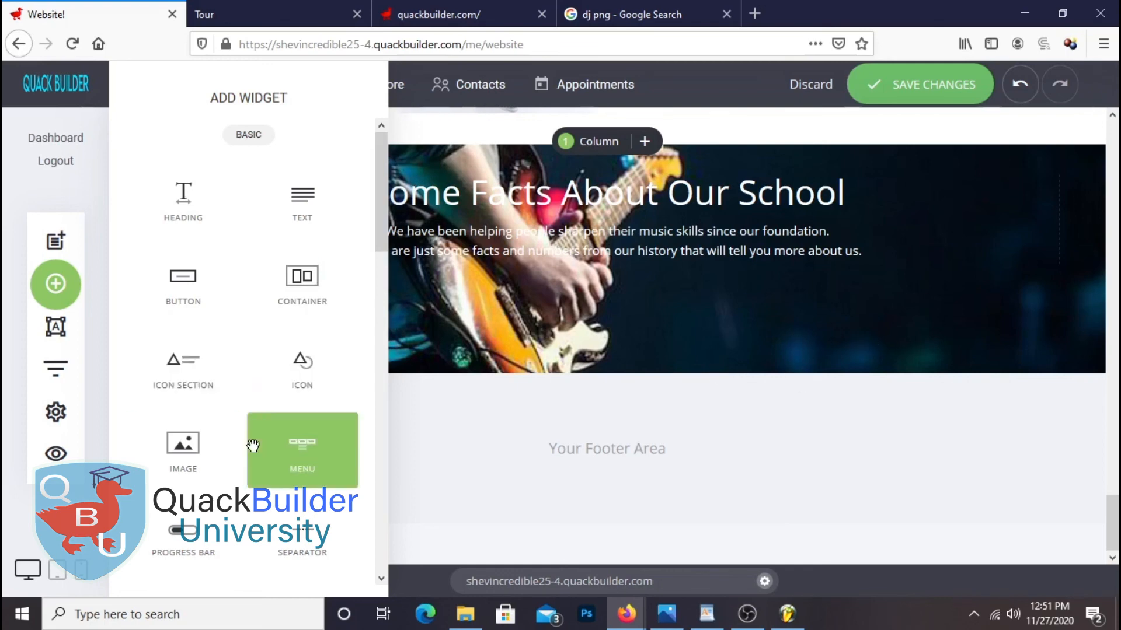
Add an icon section under the intro and give it a white 'Satisfied Students' label
{"action": "left_click_drag", "start_coordinate": [179, 368], "coordinate": [388, 288]}
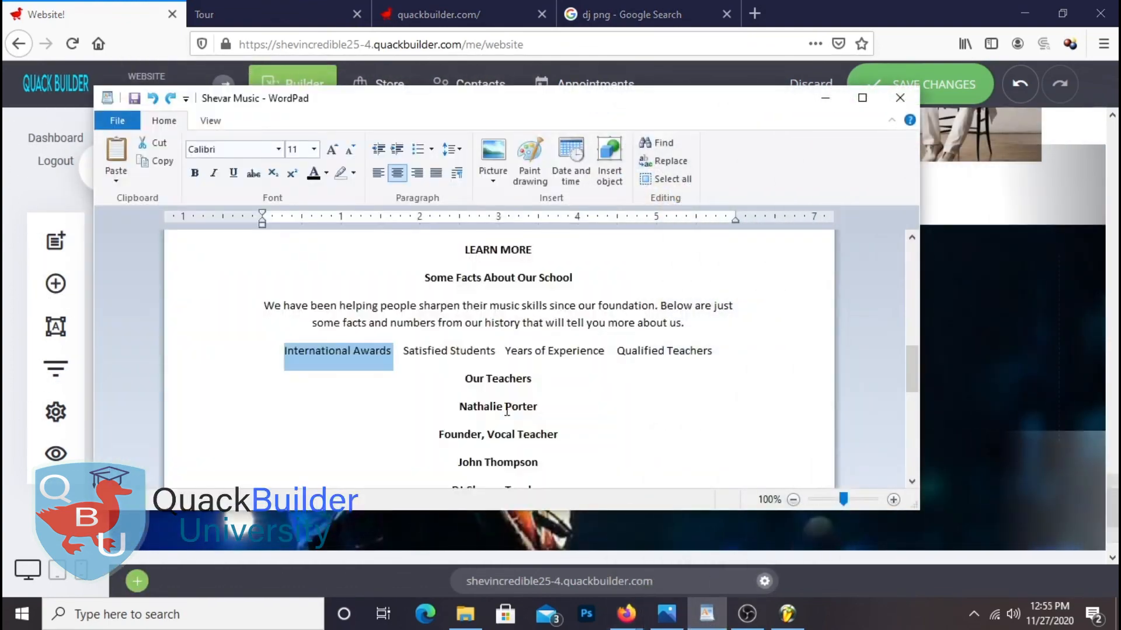
{"action": "left_click_drag", "start_coordinate": [403, 352], "coordinate": [495, 353]}
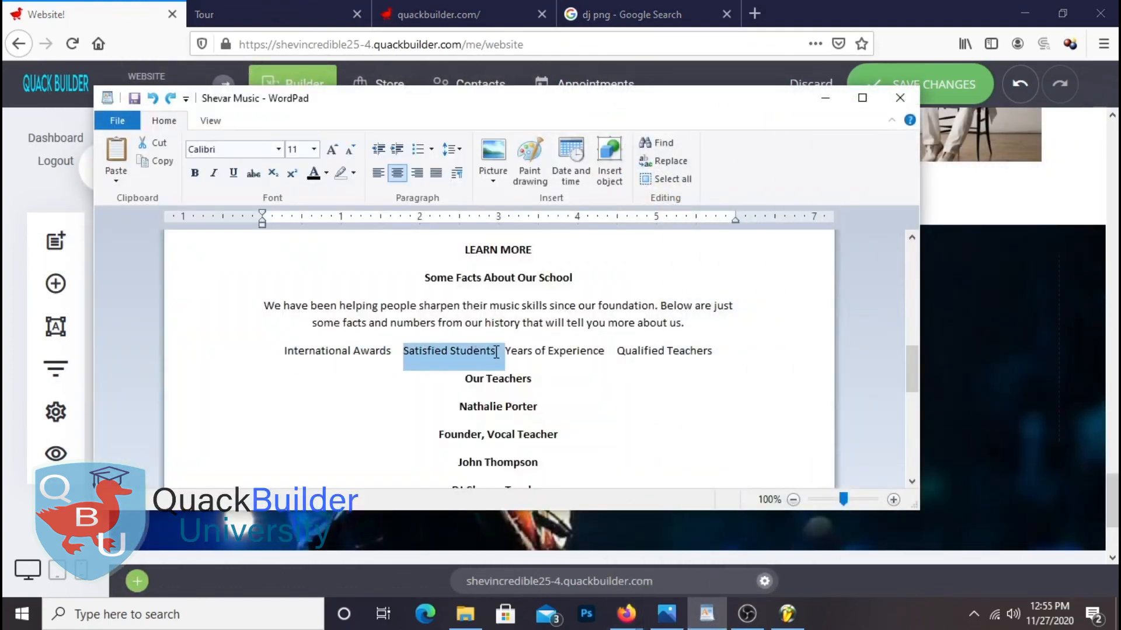
{"action": "right_click", "coordinate": [479, 356]}
{"action": "left_click", "coordinate": [530, 386]}
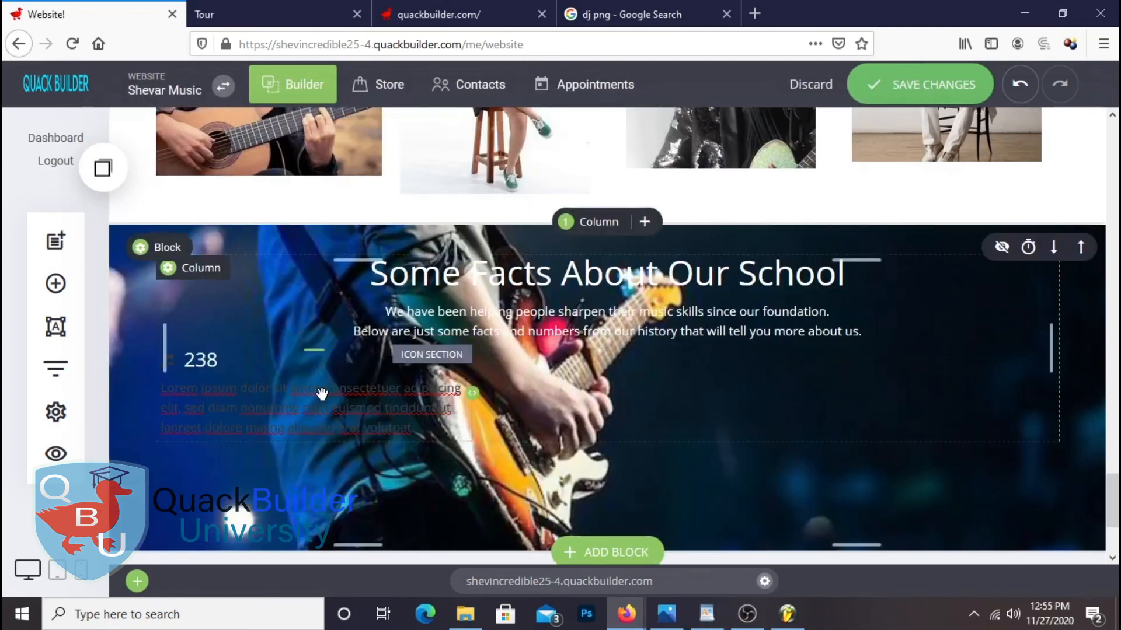
{"action": "triple_click", "coordinate": [323, 393]}
{"action": "right_click", "coordinate": [346, 416]}
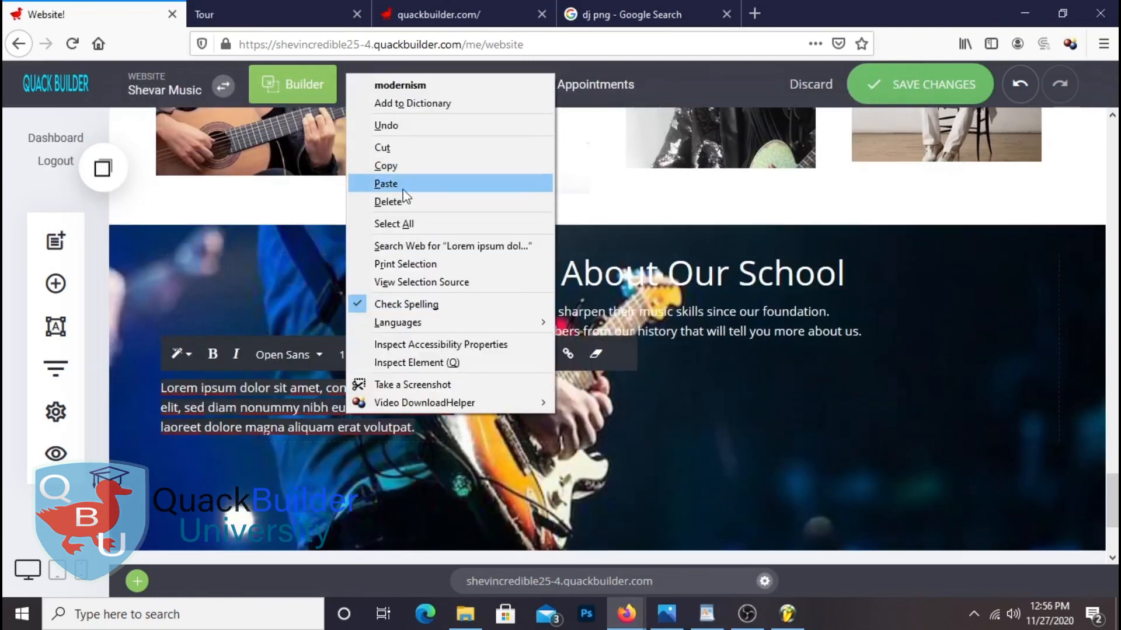
{"action": "left_click", "coordinate": [374, 182]}
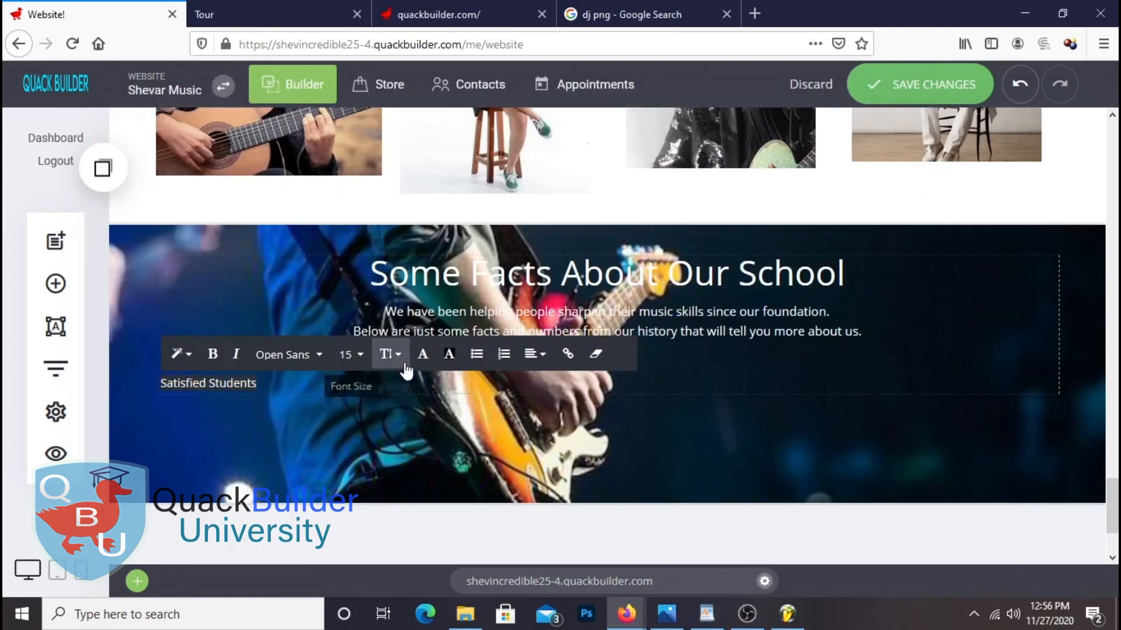
{"action": "left_click", "coordinate": [423, 354]}
{"action": "left_click_drag", "start_coordinate": [485, 232], "coordinate": [462, 204]}
{"action": "left_click", "coordinate": [994, 487]}
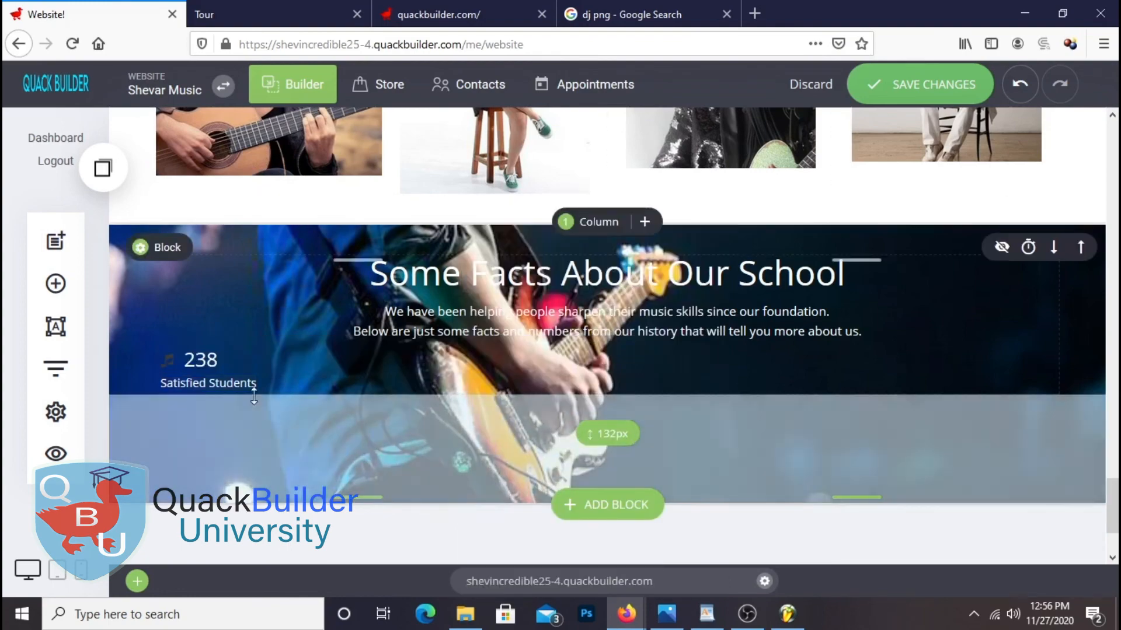
Make the icon section's music-note icon white in its styling settings
{"action": "left_click", "coordinate": [168, 360]}
{"action": "left_click", "coordinate": [321, 323]}
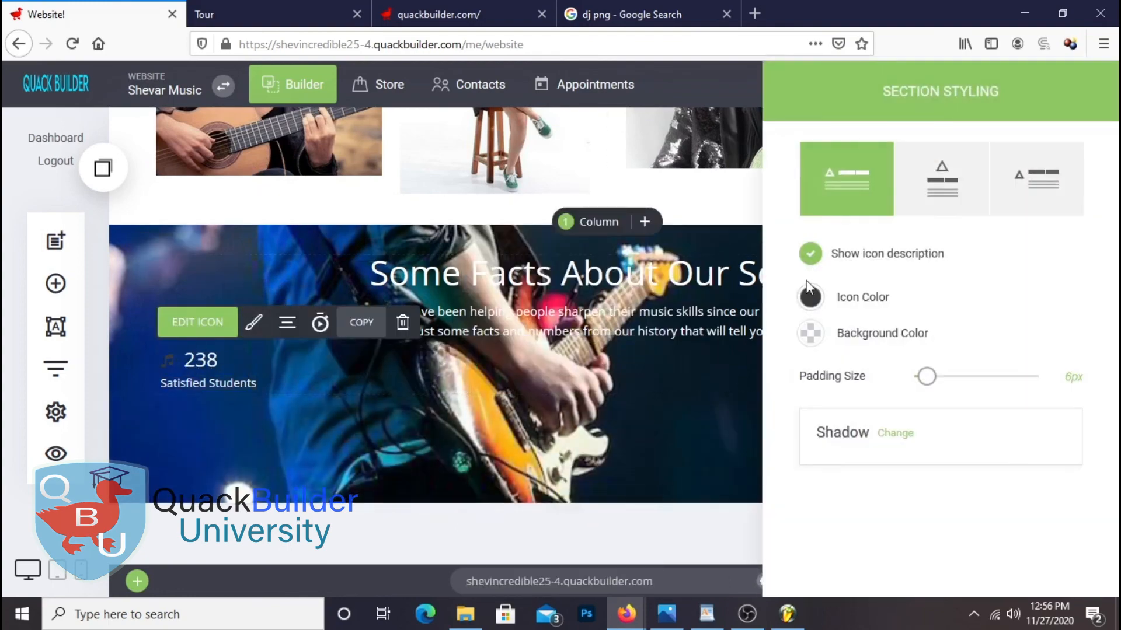
{"action": "left_click", "coordinate": [809, 291]}
{"action": "left_click", "coordinate": [723, 515]}
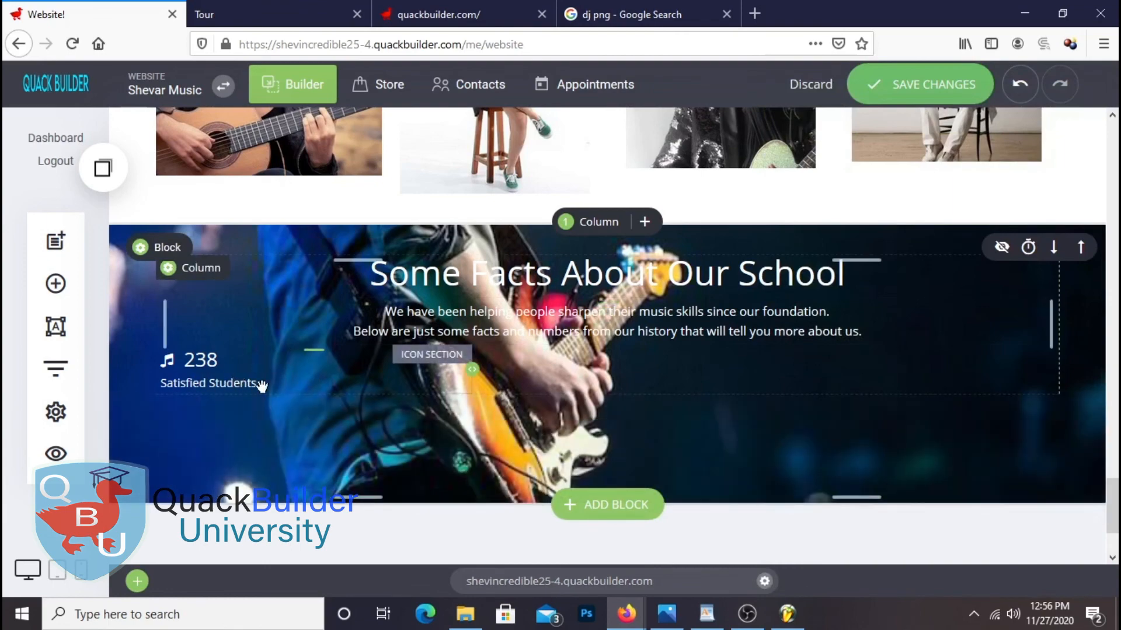
Copy the 238 Satisfied Students stat item for reuse
{"action": "left_click", "coordinate": [55, 283]}
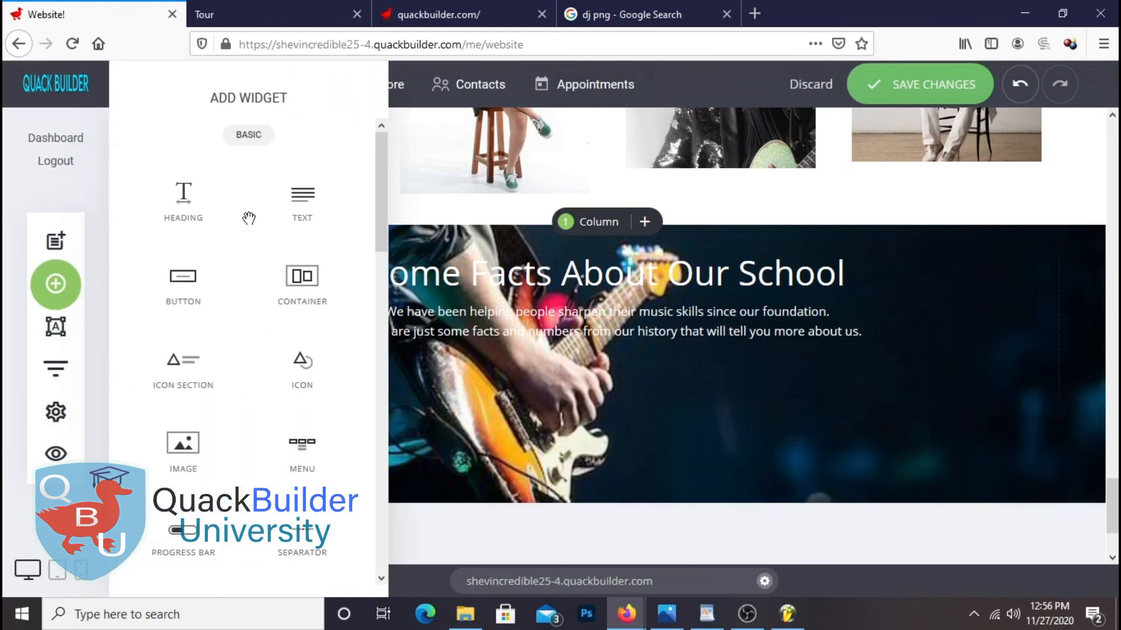
{"action": "left_click", "coordinate": [678, 480]}
{"action": "left_click", "coordinate": [210, 375]}
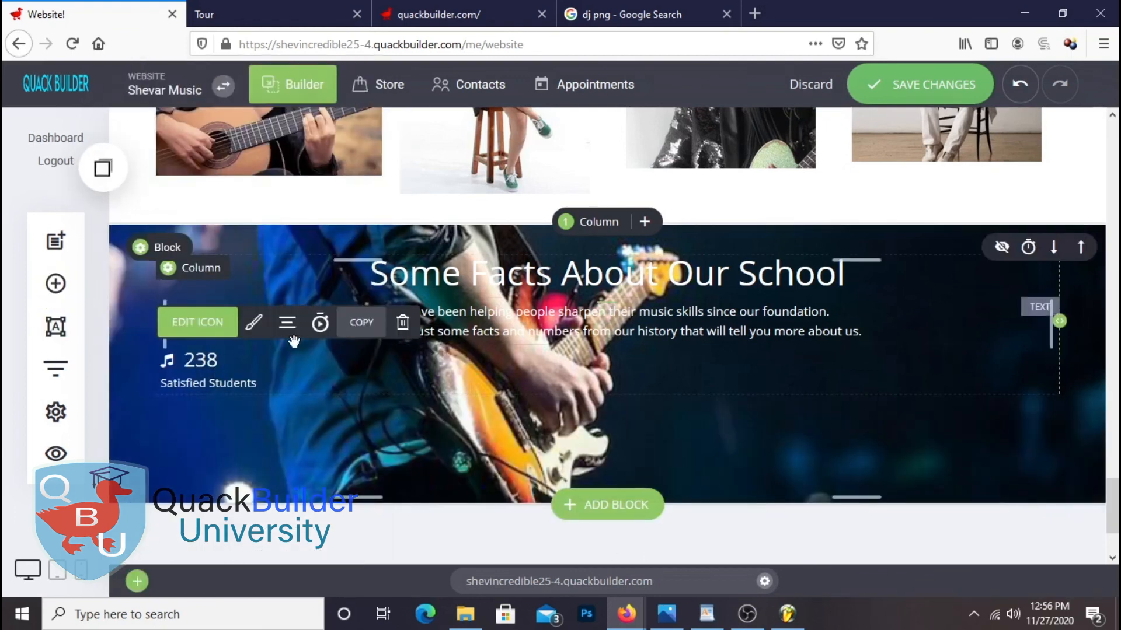
{"action": "left_click", "coordinate": [362, 330]}
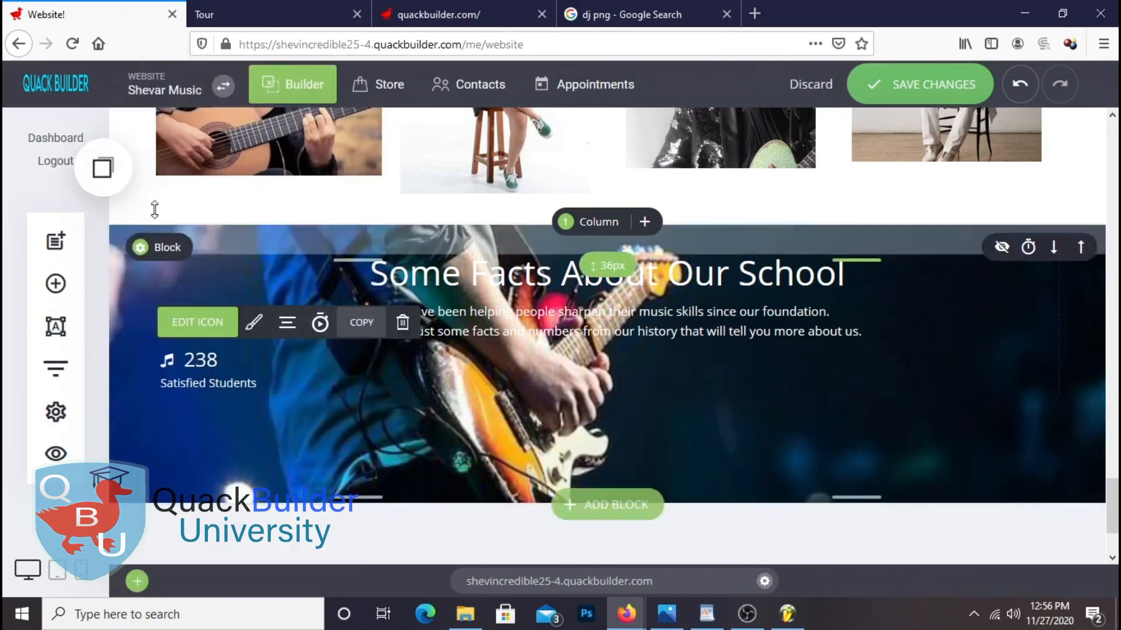
Drag the saved stat item into the facts row three times, filling four columns
{"action": "left_click", "coordinate": [102, 168]}
{"action": "left_click_drag", "start_coordinate": [171, 326], "coordinate": [575, 370]}
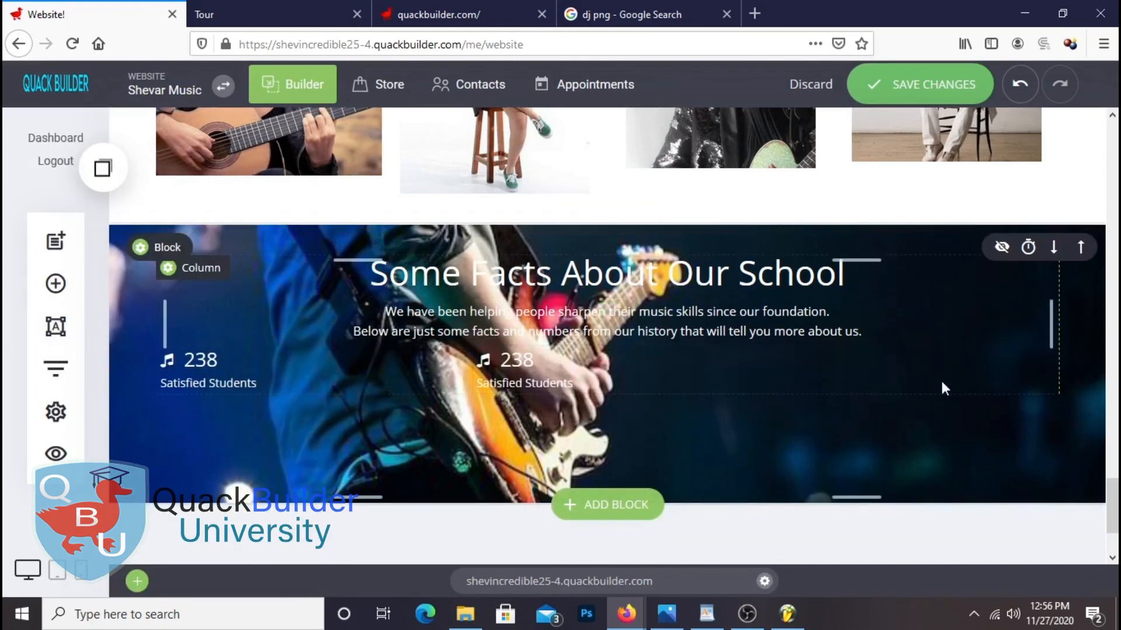
{"action": "left_click", "coordinate": [56, 284]}
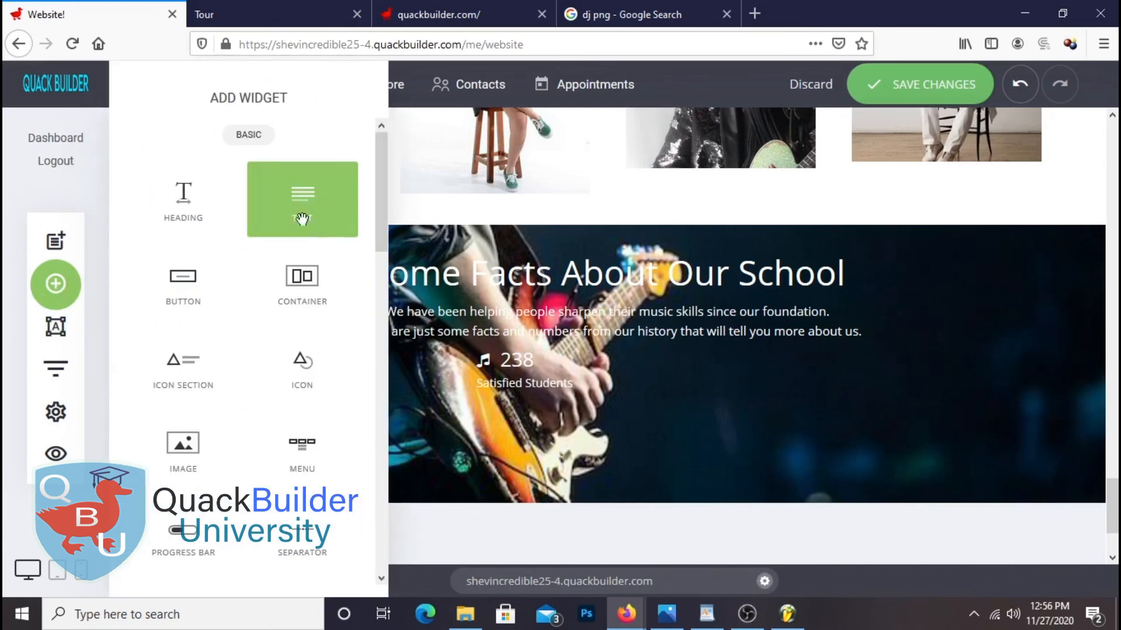
{"action": "left_click", "coordinate": [55, 239]}
{"action": "left_click_drag", "start_coordinate": [237, 348], "coordinate": [884, 376]}
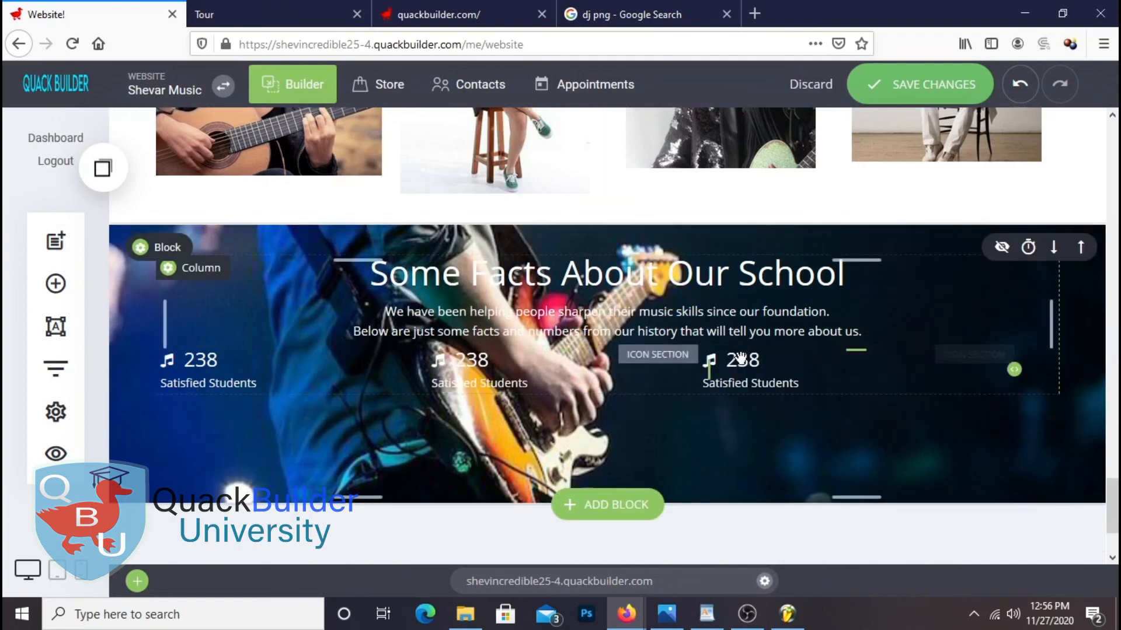
{"action": "left_click", "coordinate": [56, 239]}
{"action": "left_click_drag", "start_coordinate": [294, 315], "coordinate": [1034, 370]}
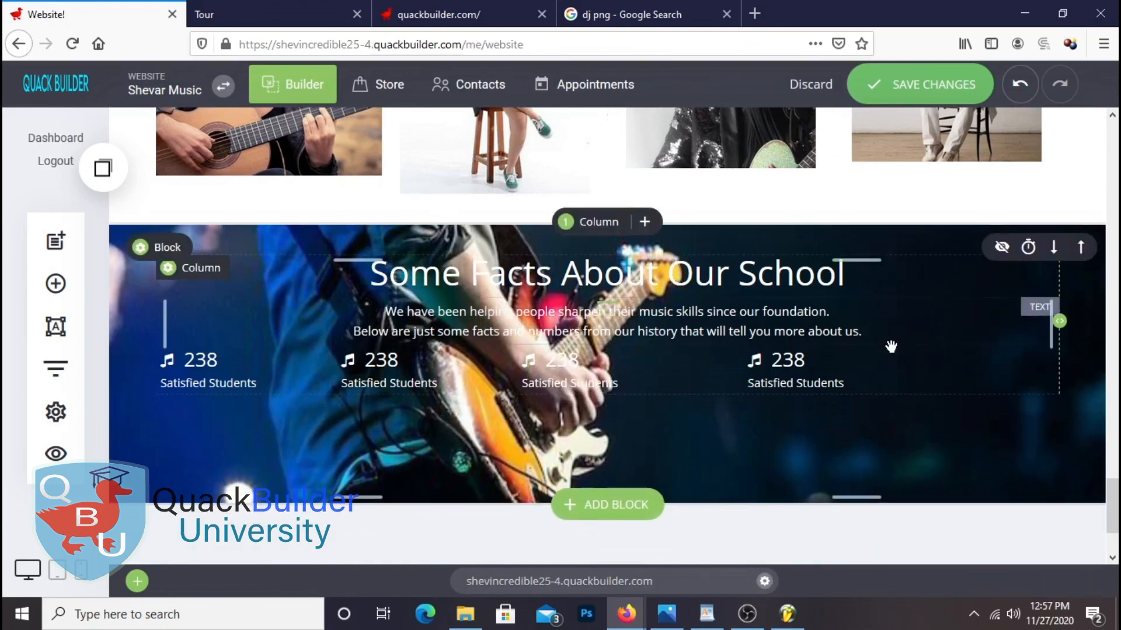
{"action": "left_click_drag", "start_coordinate": [896, 347], "coordinate": [896, 370]}
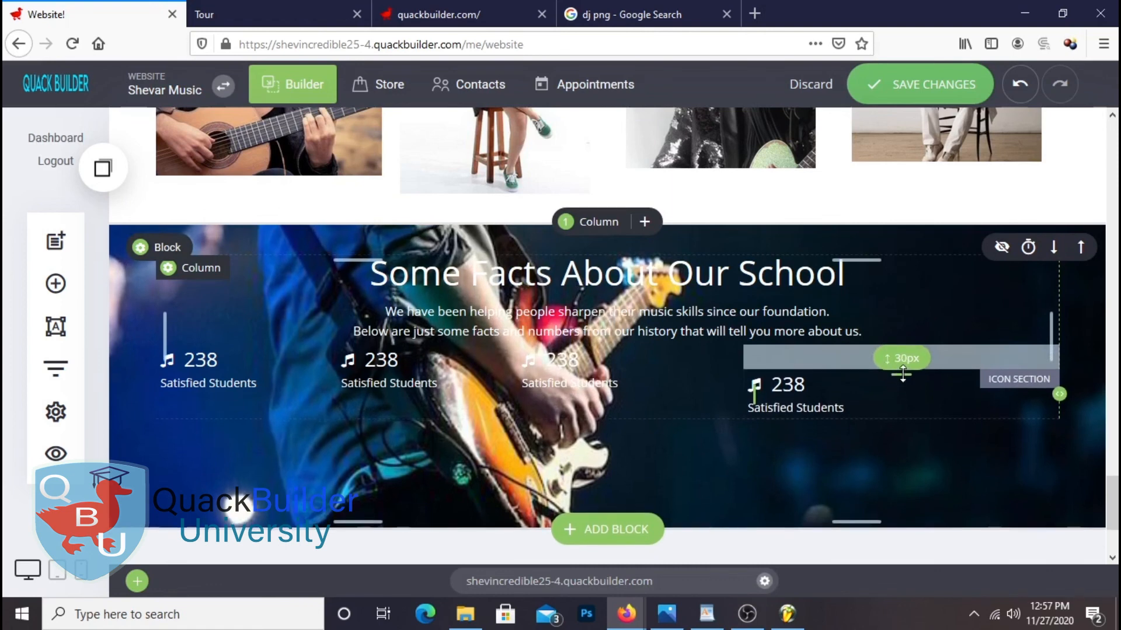
Drag the top padding of the fourth, third, second and first stat items to about 28–30px
{"action": "left_click_drag", "start_coordinate": [902, 373], "coordinate": [904, 374]}
{"action": "left_click_drag", "start_coordinate": [614, 348], "coordinate": [619, 372]}
{"action": "left_click_drag", "start_coordinate": [423, 350], "coordinate": [423, 374]}
{"action": "left_click_drag", "start_coordinate": [246, 351], "coordinate": [251, 374]}
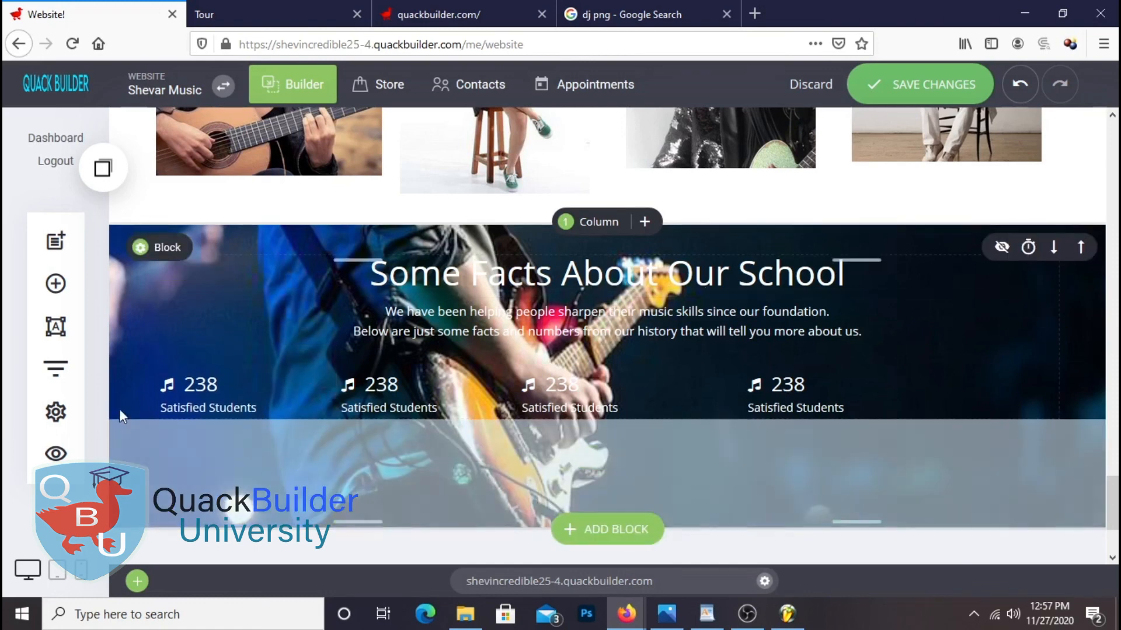
Change the first stat's number to 12 and swap its icon for a goblet
{"action": "left_click", "coordinate": [215, 390]}
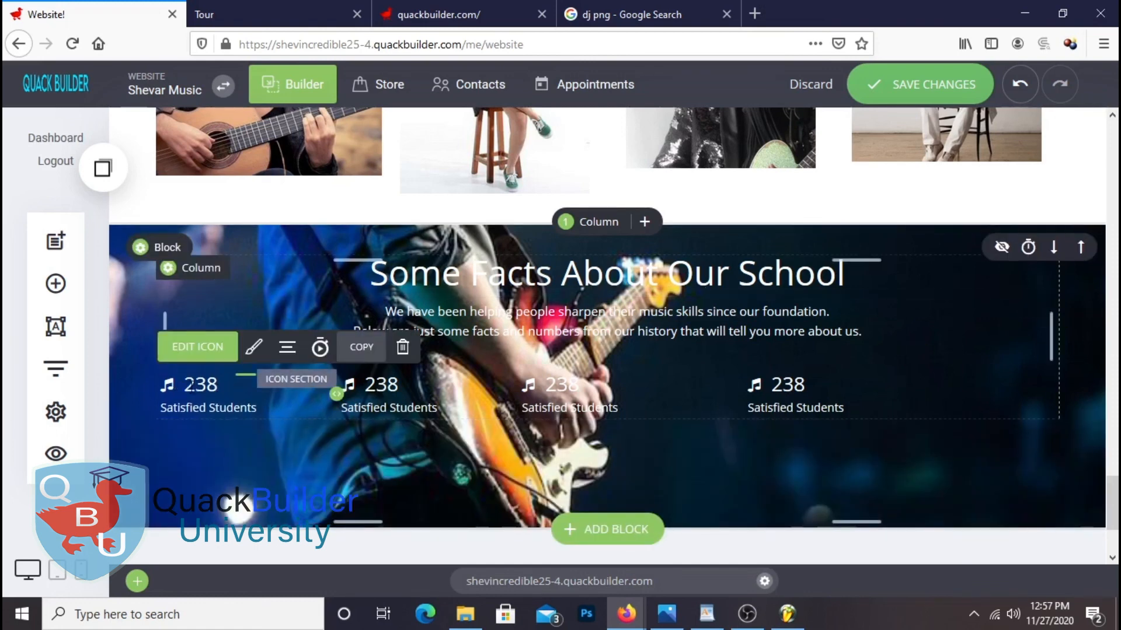
{"action": "double_click", "coordinate": [218, 384]}
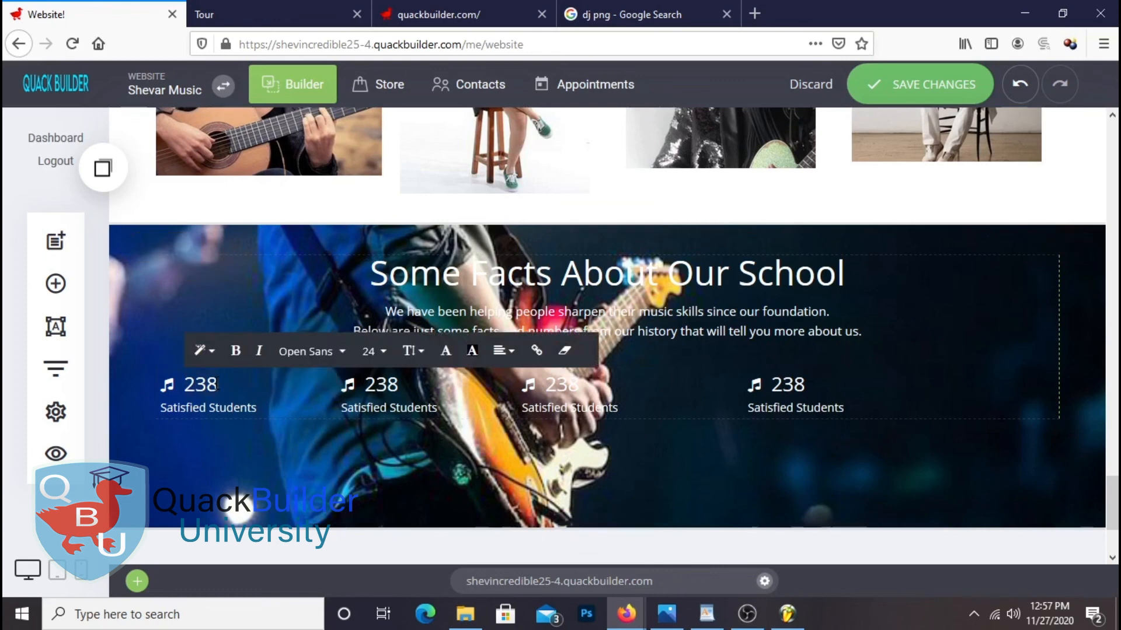
{"action": "type", "text": "12"}
{"action": "left_click", "coordinate": [168, 382]}
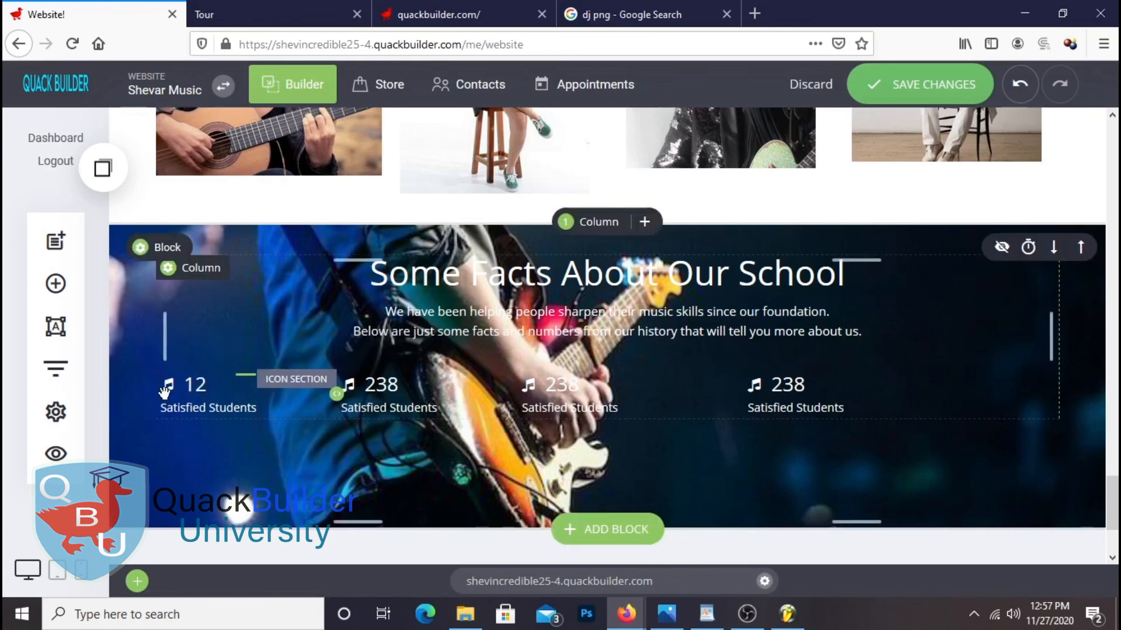
{"action": "left_click", "coordinate": [197, 347]}
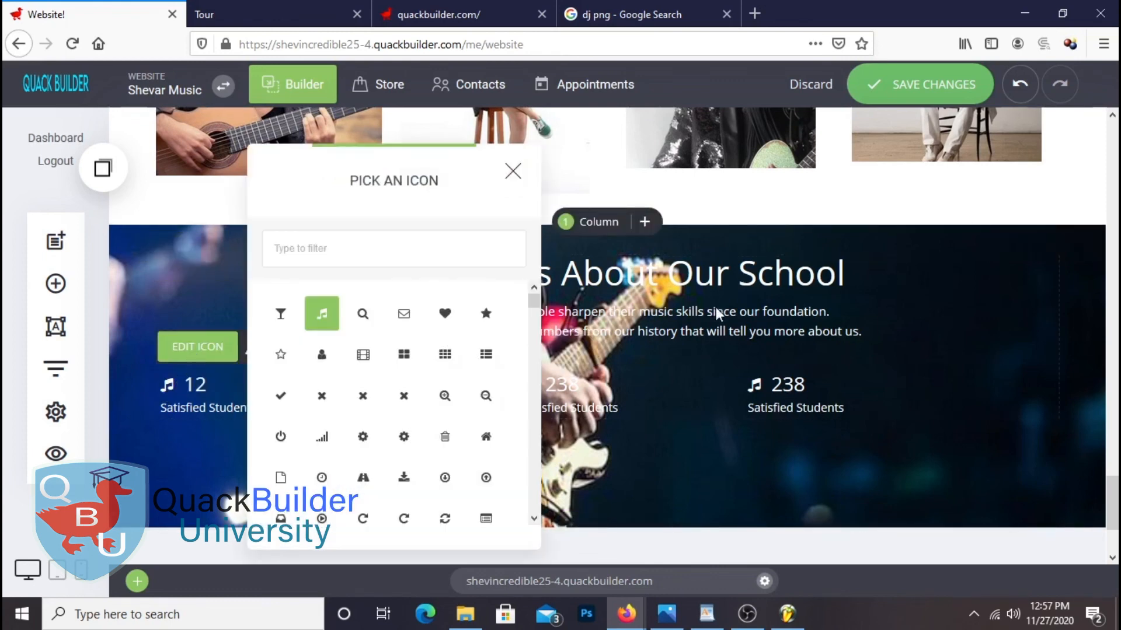
{"action": "left_click", "coordinate": [280, 315]}
Copy 'International Awards' from the WordPad notes
{"action": "left_click", "coordinate": [695, 607]}
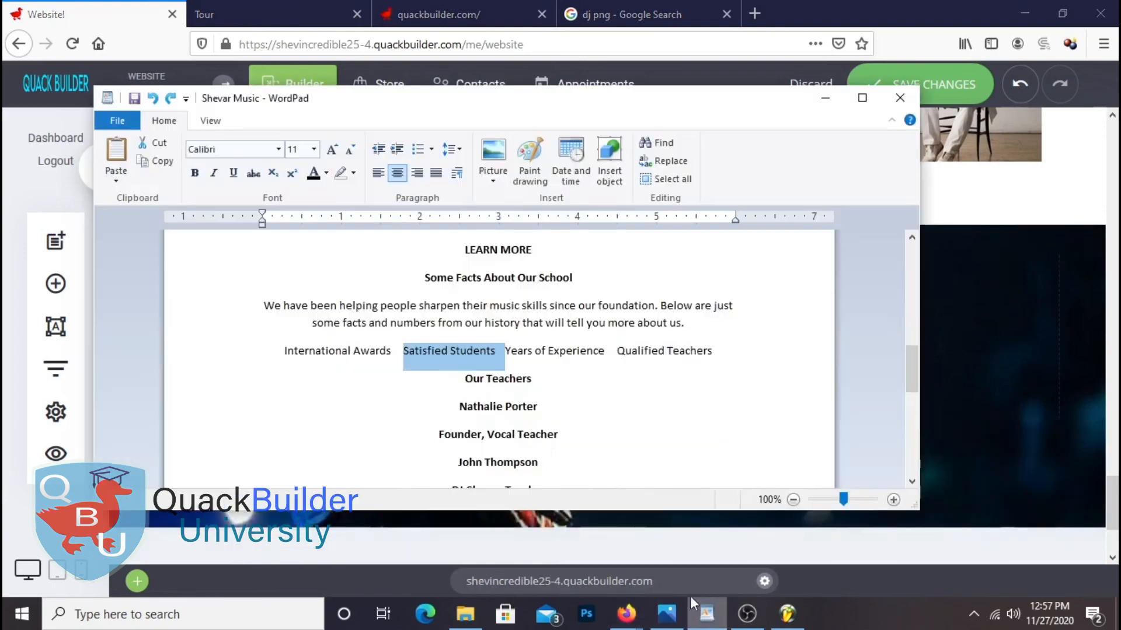
{"action": "left_click_drag", "start_coordinate": [402, 353], "coordinate": [310, 357]}
{"action": "right_click", "coordinate": [310, 358]}
{"action": "left_click", "coordinate": [345, 377]}
{"action": "left_click", "coordinate": [707, 612]}
Replace the first stat's label with 'International Awards' and save the changes
{"action": "left_click", "coordinate": [160, 408]}
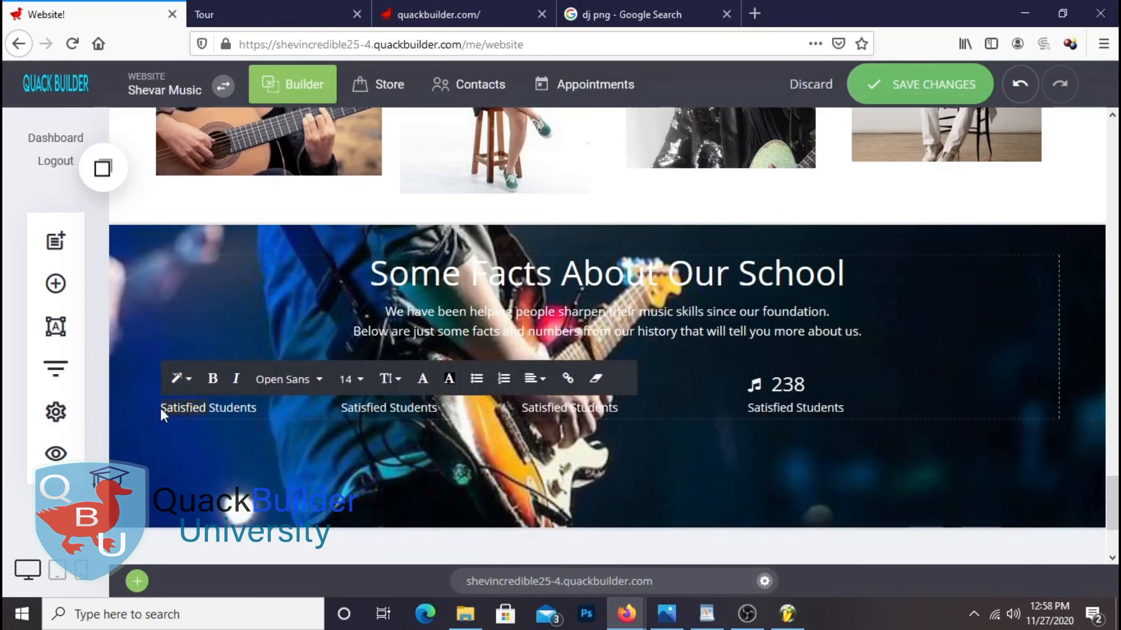
{"action": "left_click", "coordinate": [165, 410]}
{"action": "left_click_drag", "start_coordinate": [210, 418], "coordinate": [212, 419]}
{"action": "left_click", "coordinate": [268, 410]}
{"action": "right_click", "coordinate": [178, 409]}
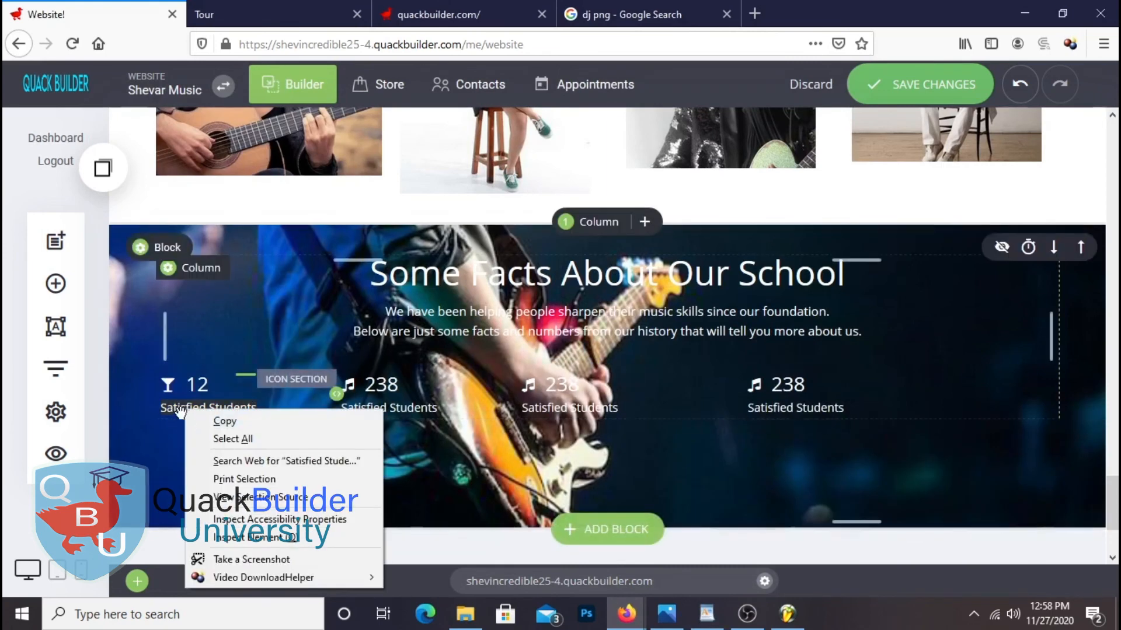
{"action": "left_click", "coordinate": [178, 408]}
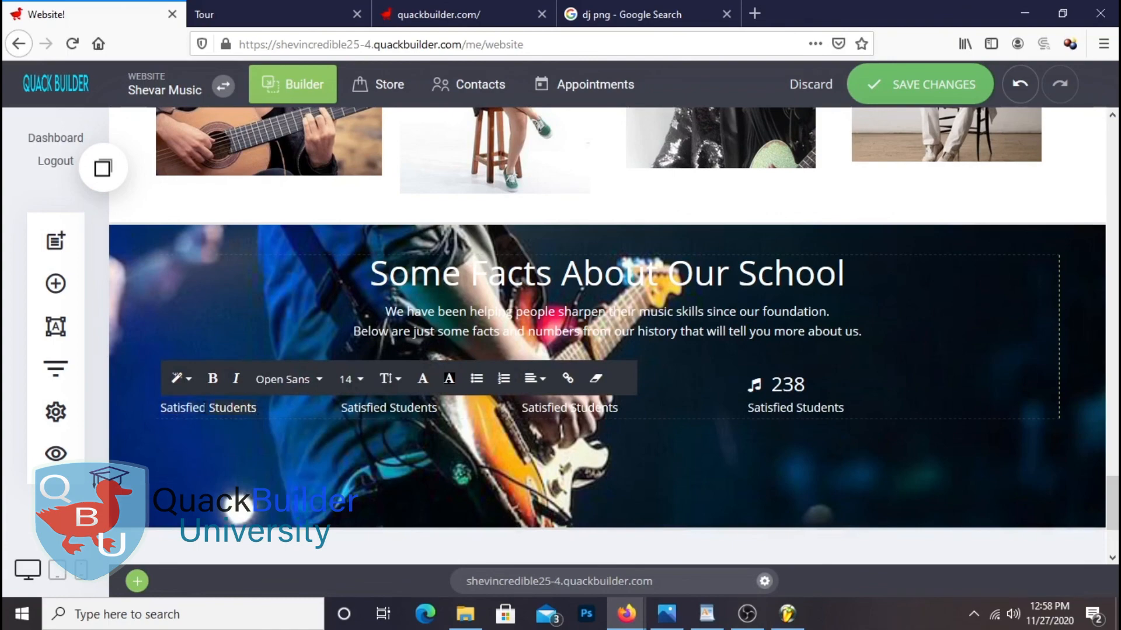
{"action": "right_click", "coordinate": [163, 409]}
{"action": "left_click", "coordinate": [251, 169]}
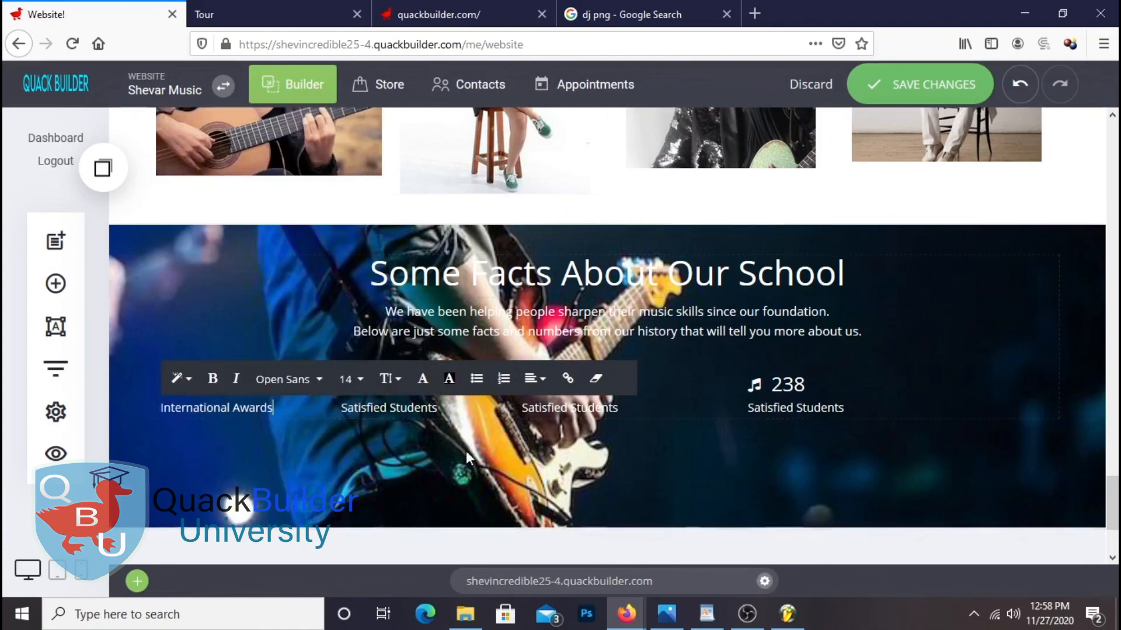
{"action": "left_click", "coordinate": [705, 477]}
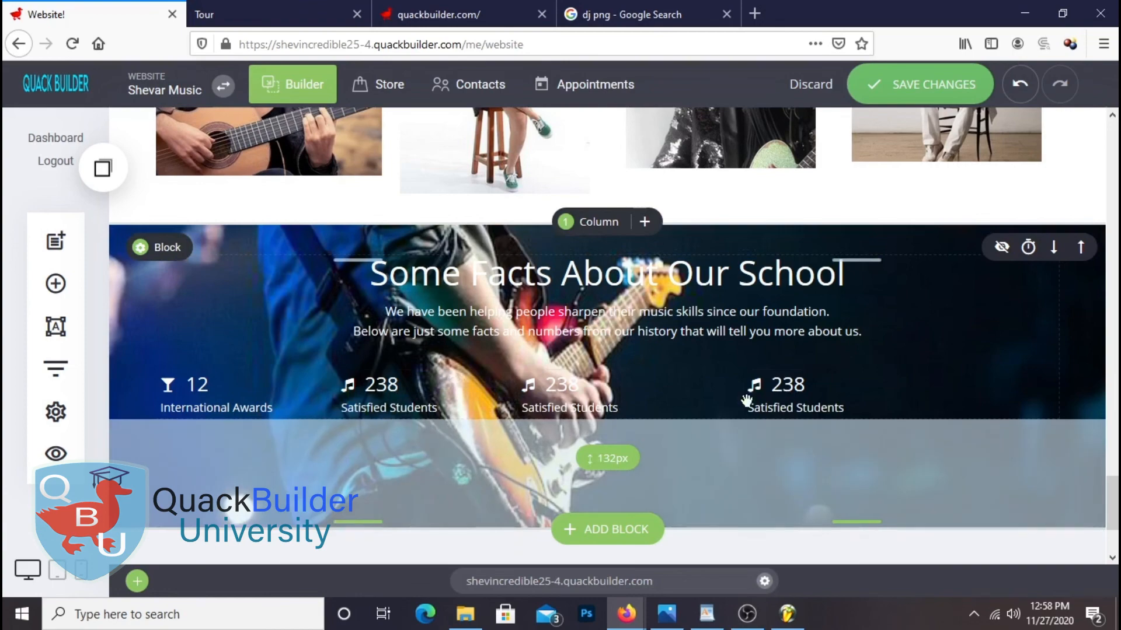
{"action": "left_click", "coordinate": [938, 87]}
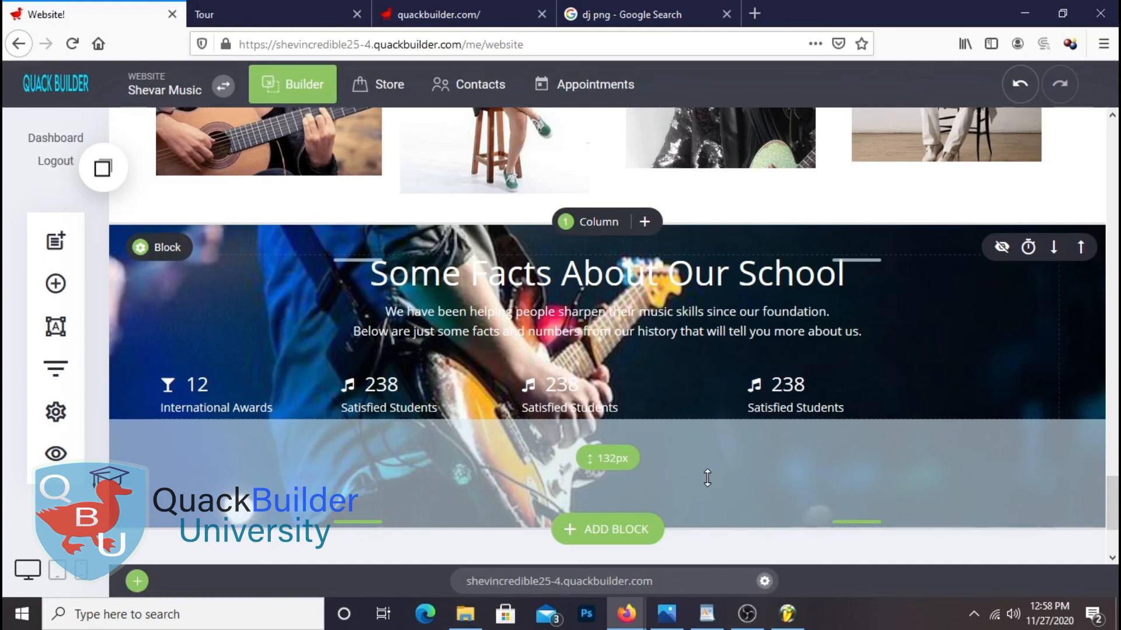
Open the icon picker for the third stat item and browse the icons
{"action": "left_click", "coordinate": [591, 390]}
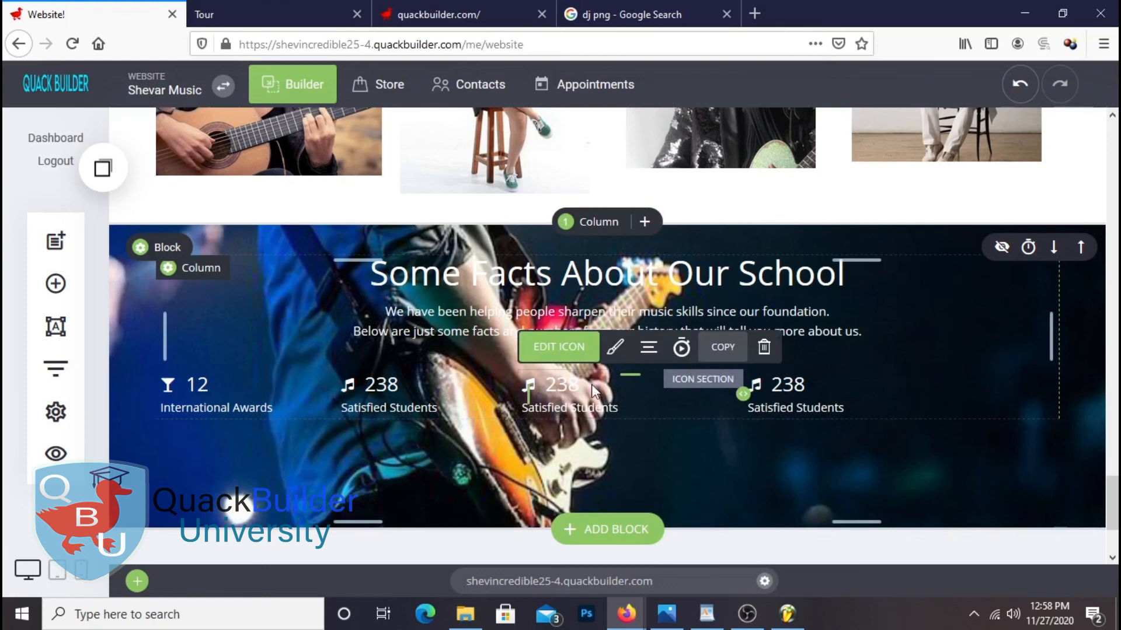
{"action": "left_click", "coordinate": [559, 348]}
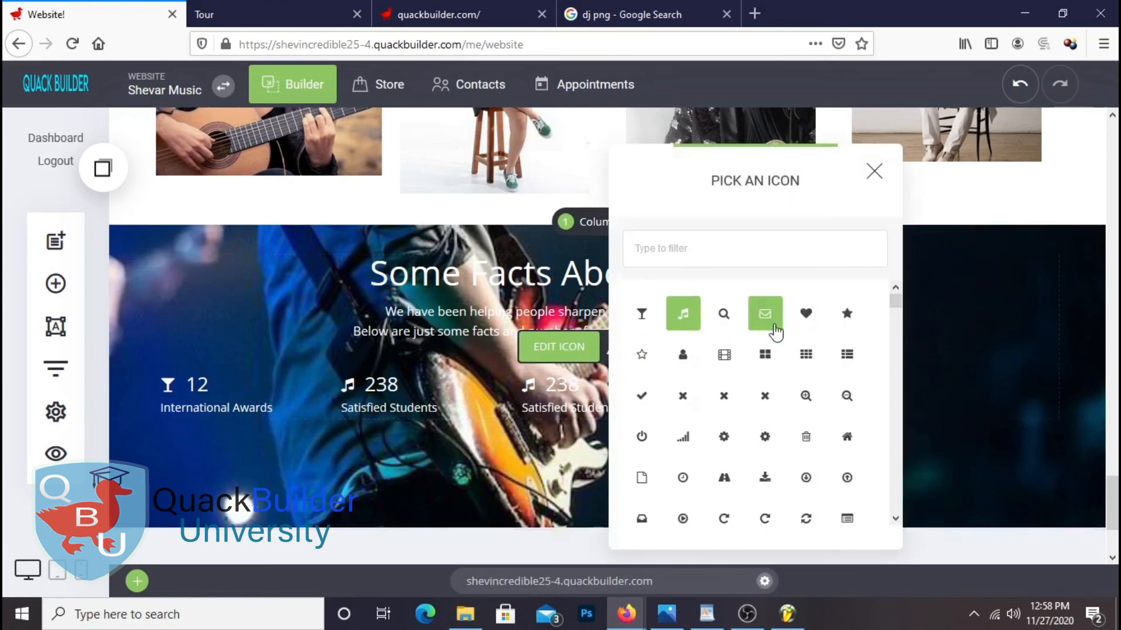
{"action": "scroll", "coordinate": [733, 437], "scroll_direction": "down", "scroll_amount": 3}
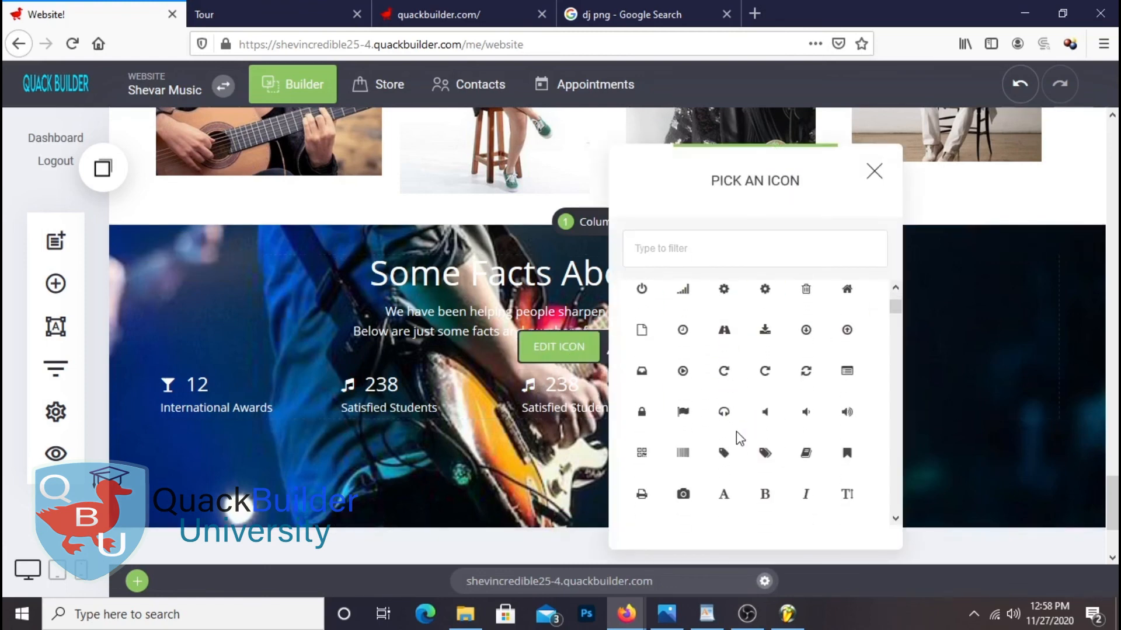
{"action": "scroll", "coordinate": [736, 439], "scroll_direction": "down", "scroll_amount": 5}
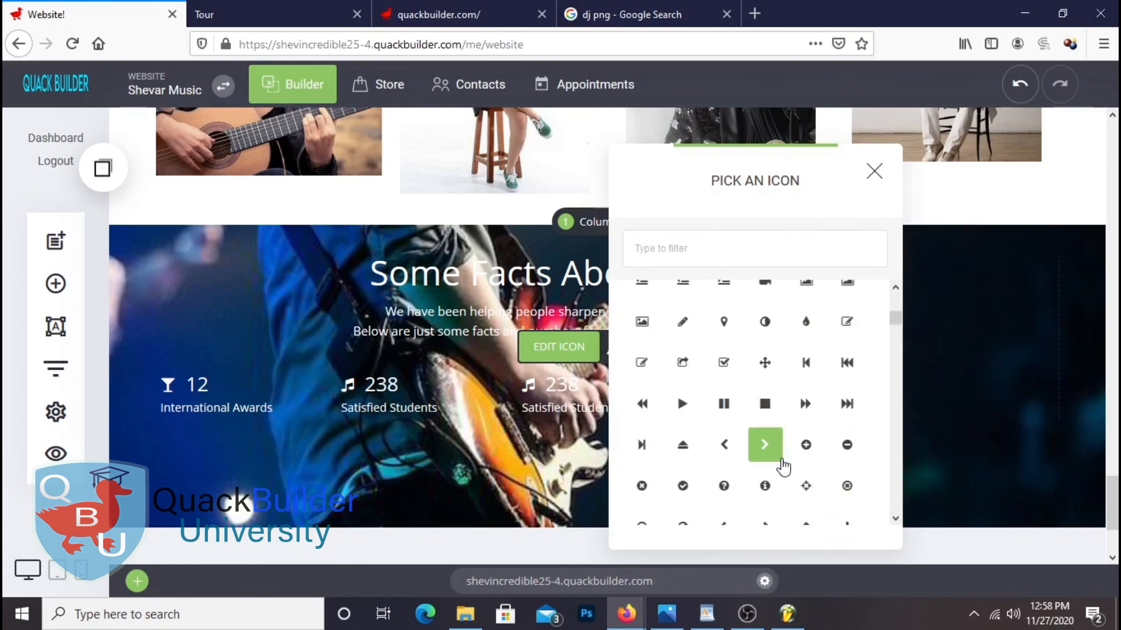
Pick a new icon for the third stat item
{"action": "scroll", "coordinate": [825, 467], "scroll_direction": "down", "scroll_amount": 3}
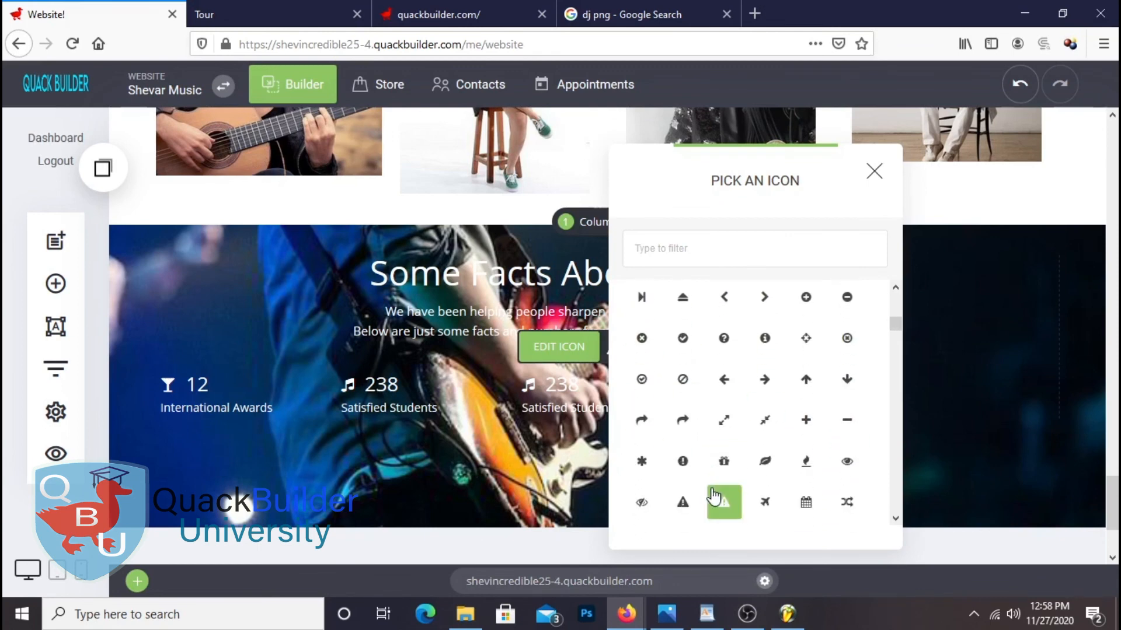
{"action": "scroll", "coordinate": [795, 474], "scroll_direction": "down", "scroll_amount": 2}
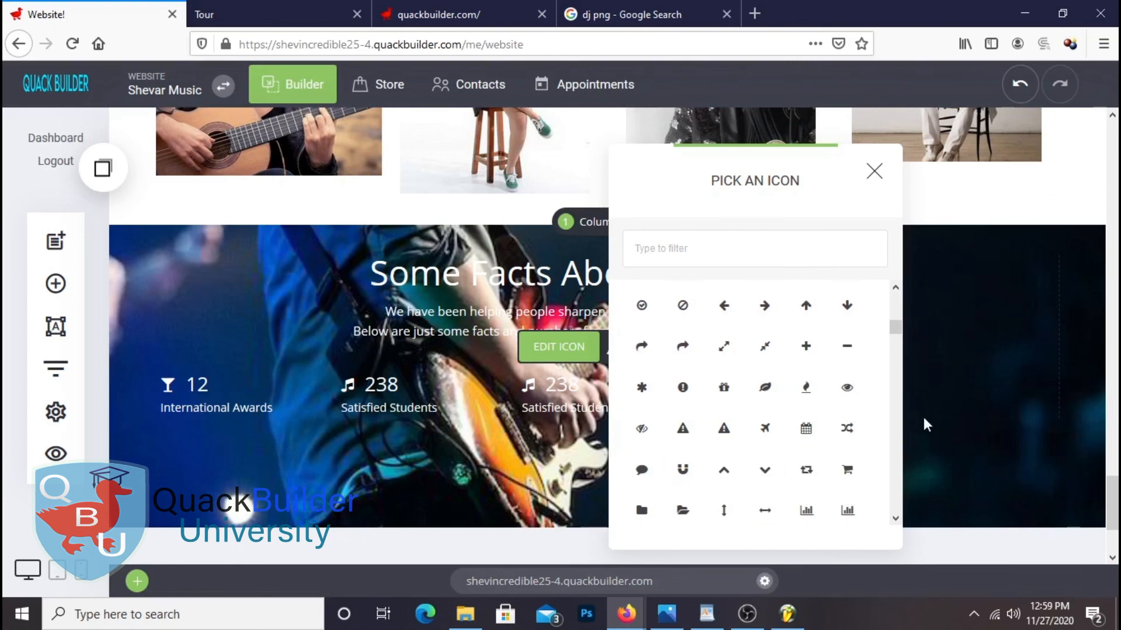
{"action": "left_click", "coordinate": [805, 471]}
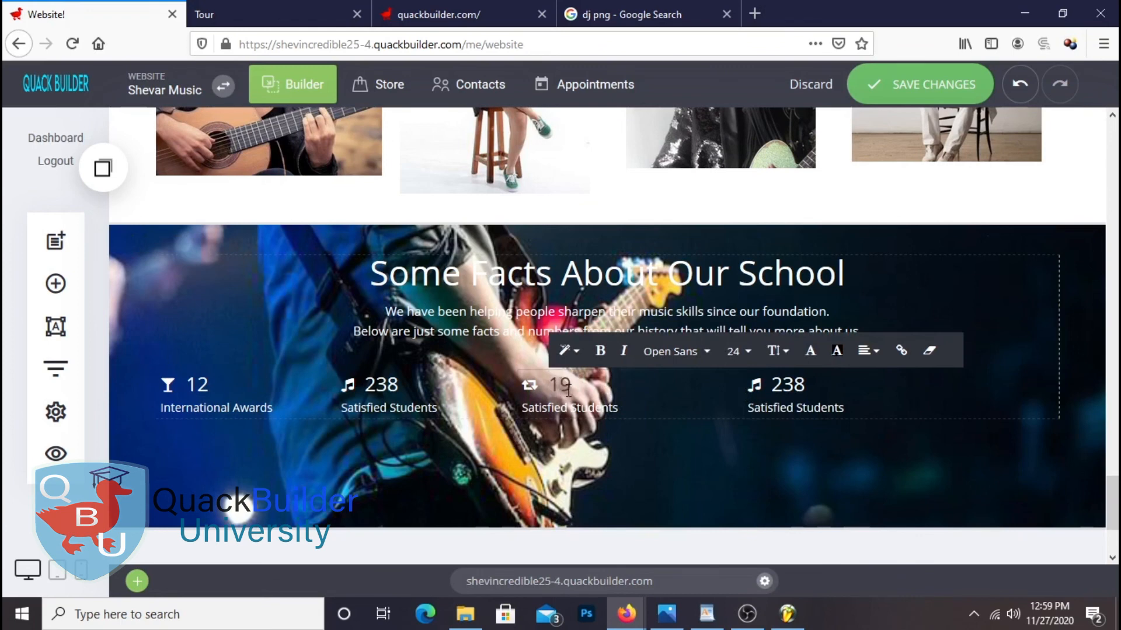
{"action": "left_click", "coordinate": [811, 357]}
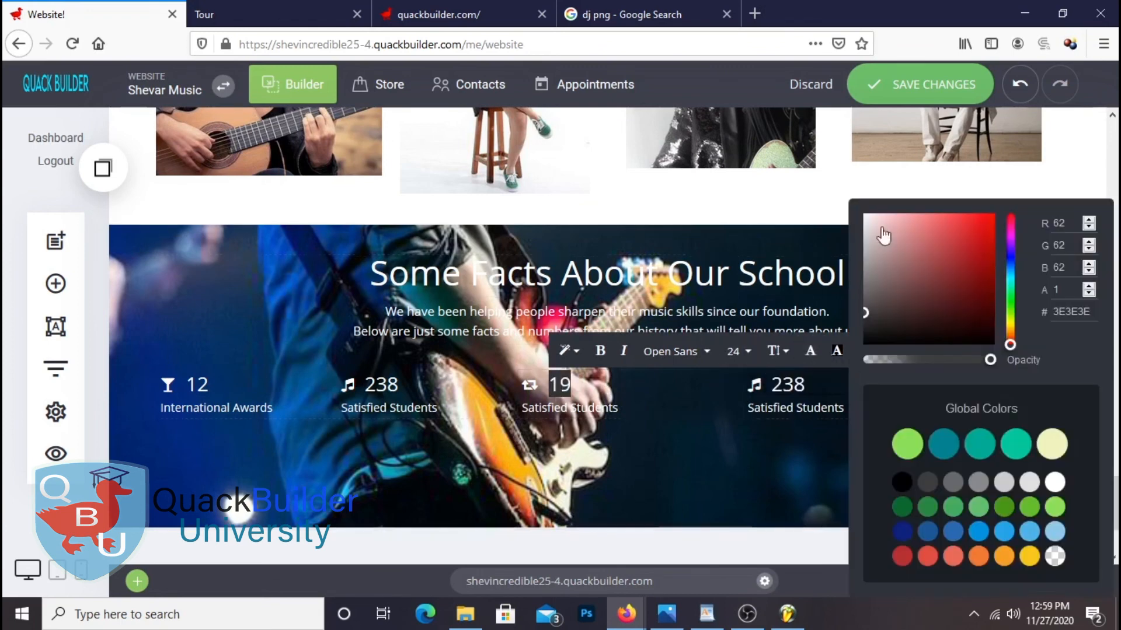
{"action": "left_click", "coordinate": [711, 450]}
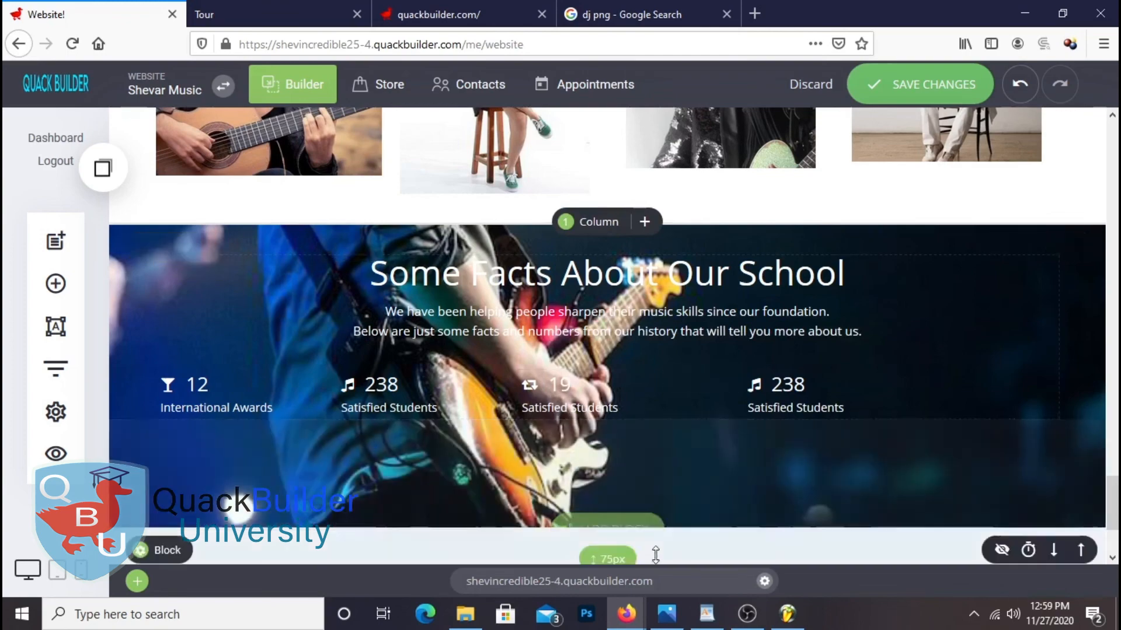
Put 'Years of Experience' from the notes into the third stat's label and save the page
{"action": "left_click", "coordinate": [706, 614]}
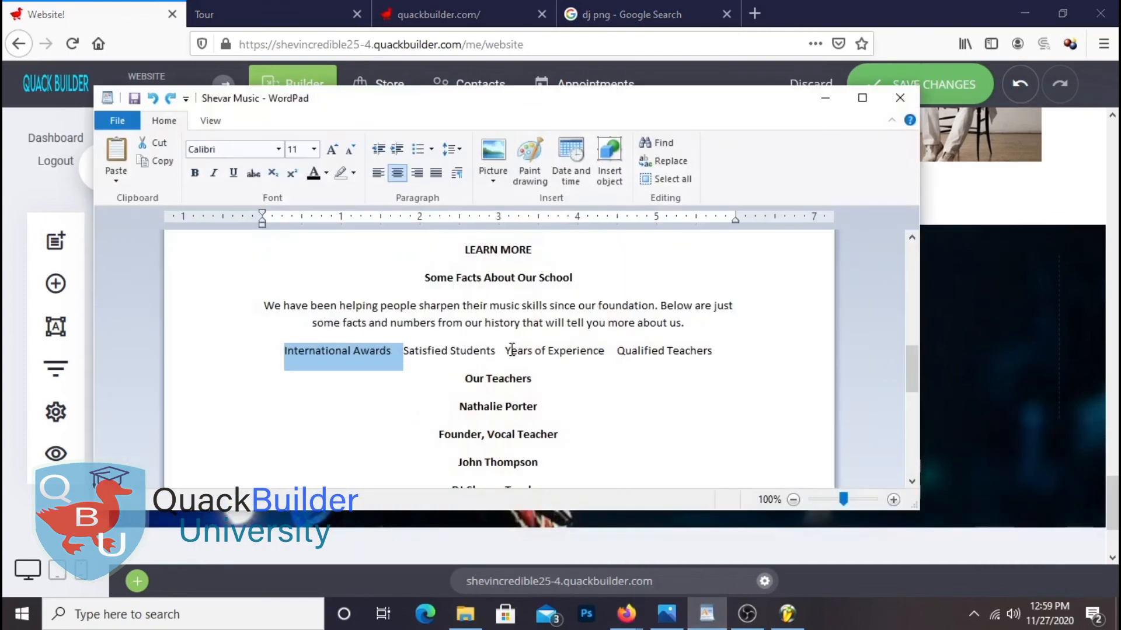
{"action": "left_click_drag", "start_coordinate": [505, 350], "coordinate": [550, 362]}
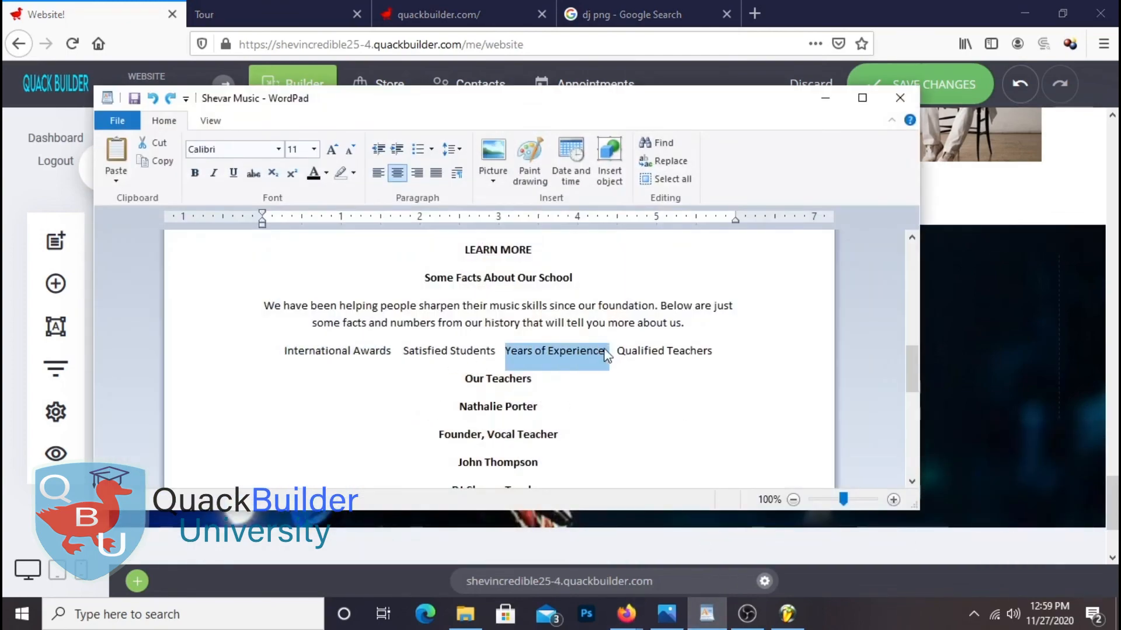
{"action": "left_click", "coordinate": [641, 377]}
{"action": "left_click", "coordinate": [1002, 345]}
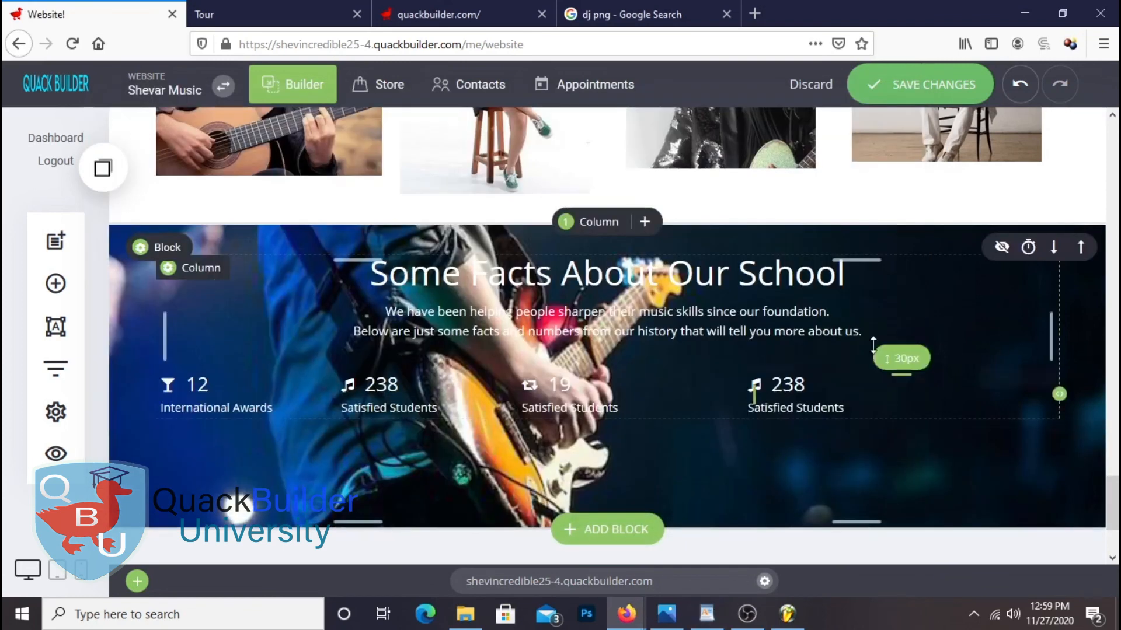
{"action": "left_click", "coordinate": [576, 410]}
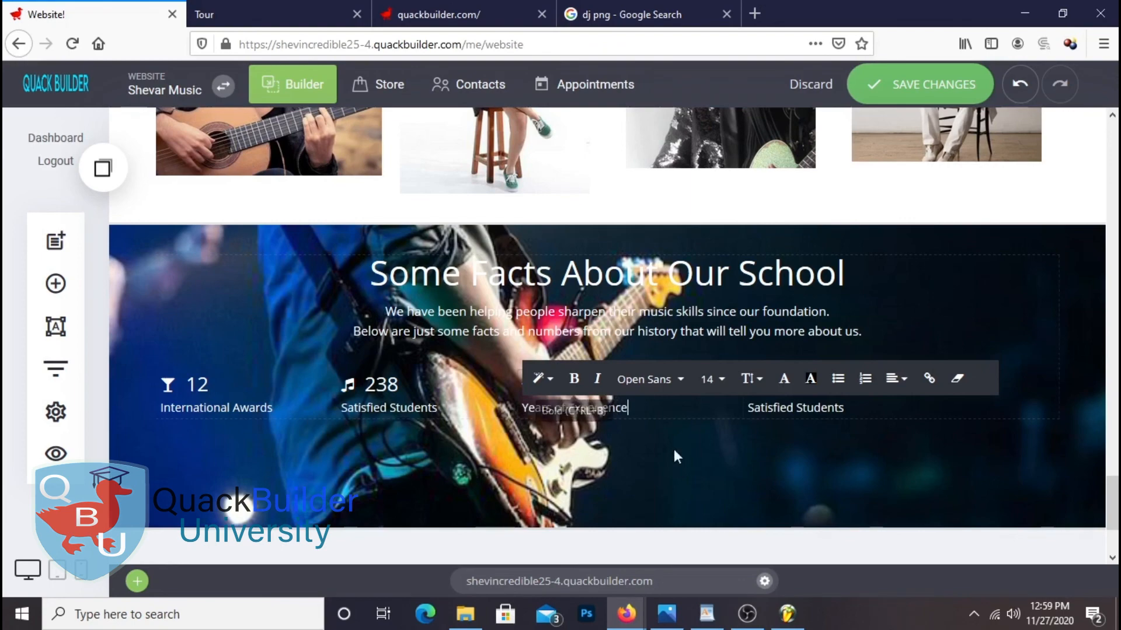
{"action": "left_click", "coordinate": [941, 89]}
{"action": "mouse_move", "coordinate": [697, 603]}
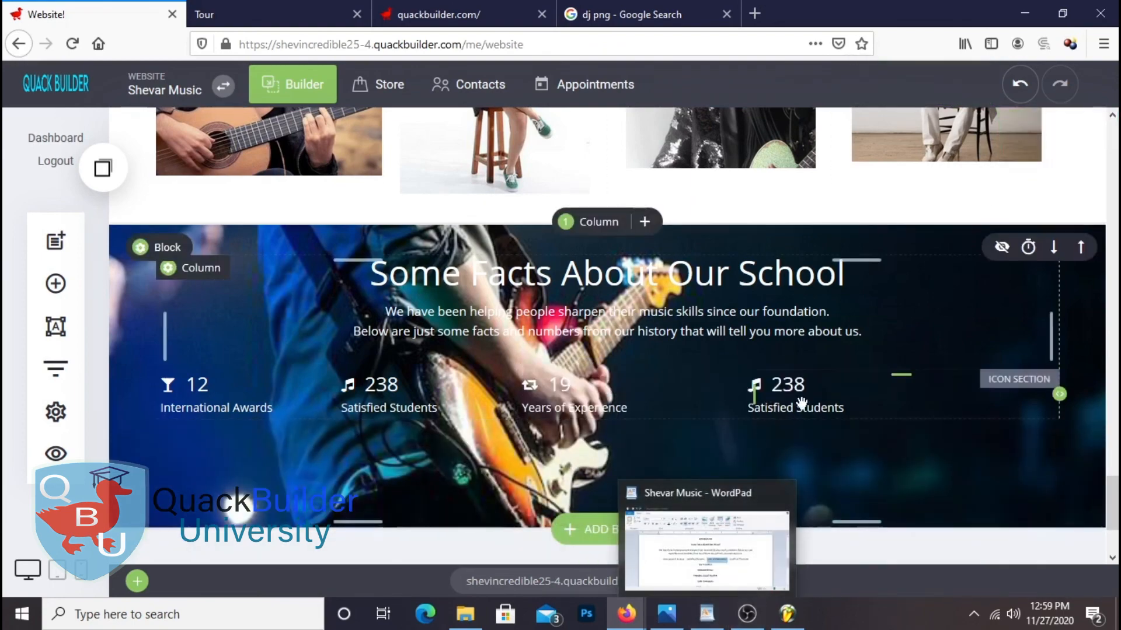
Change the fourth stat's number to 51 and give it the group icon
{"action": "double_click", "coordinate": [823, 388]}
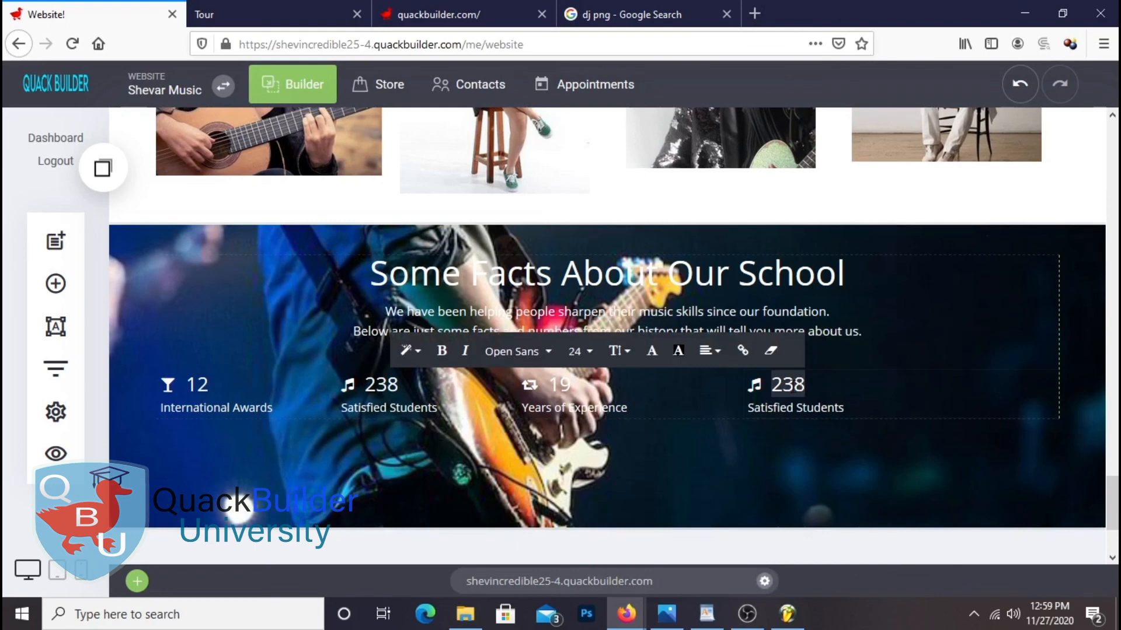
{"action": "type", "text": "51"}
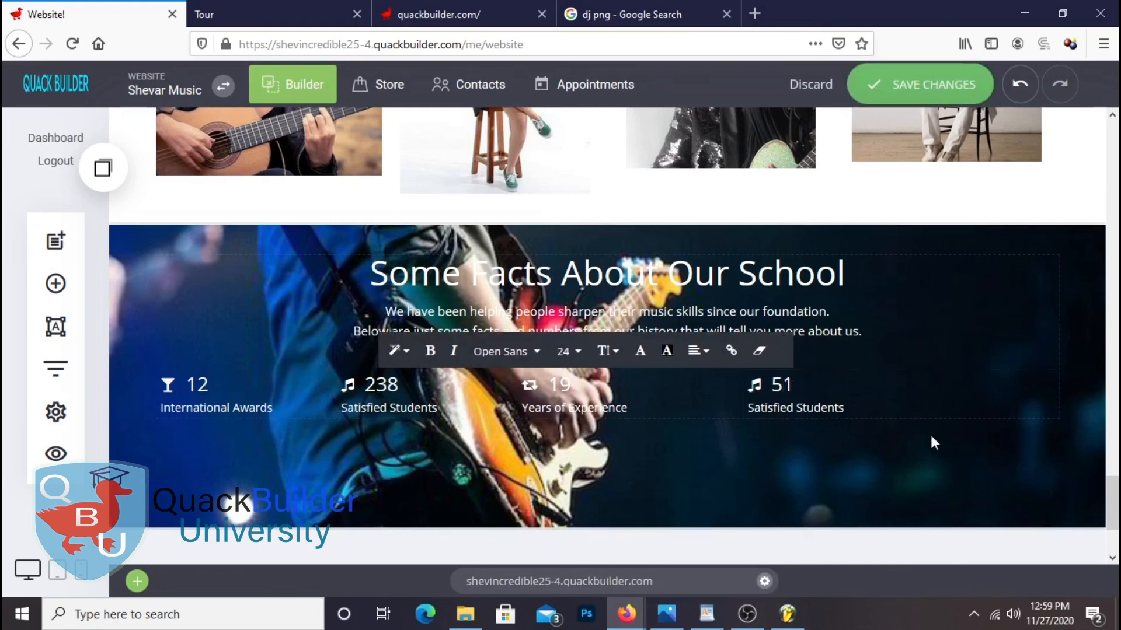
{"action": "left_click", "coordinate": [788, 346]}
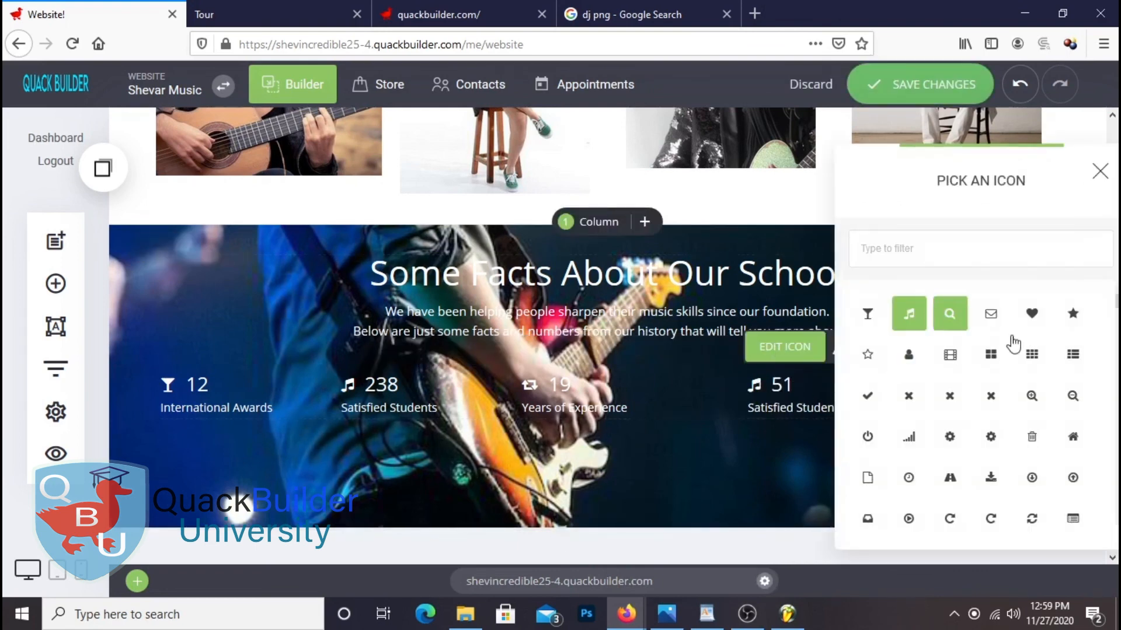
{"action": "scroll", "coordinate": [964, 376], "scroll_direction": "down", "scroll_amount": 8}
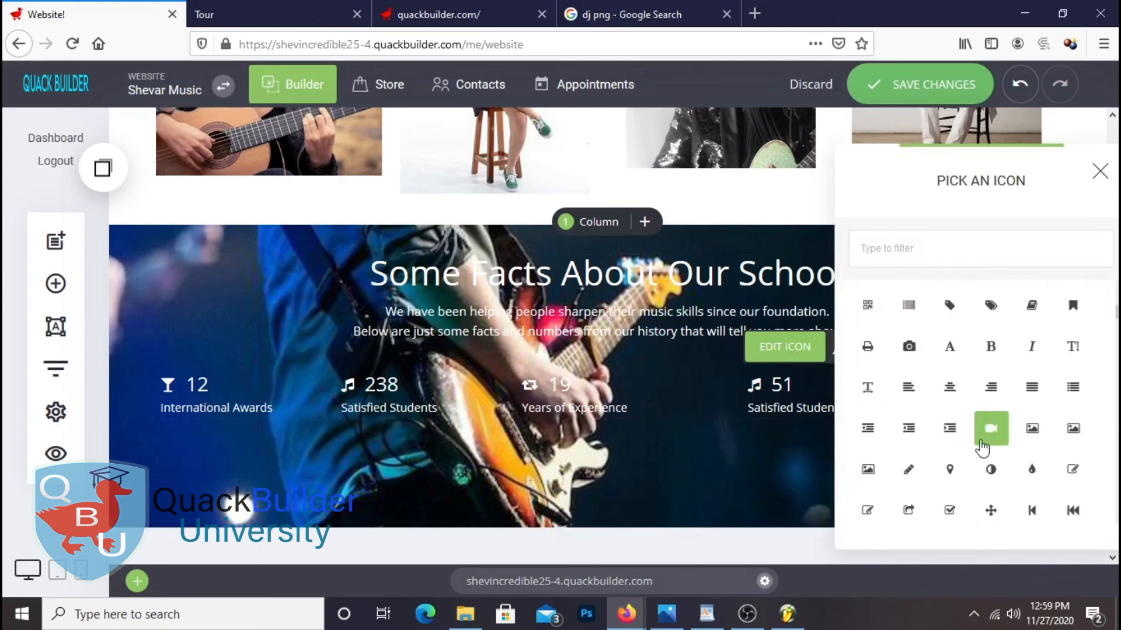
{"action": "scroll", "coordinate": [1034, 465], "scroll_direction": "down", "scroll_amount": 10}
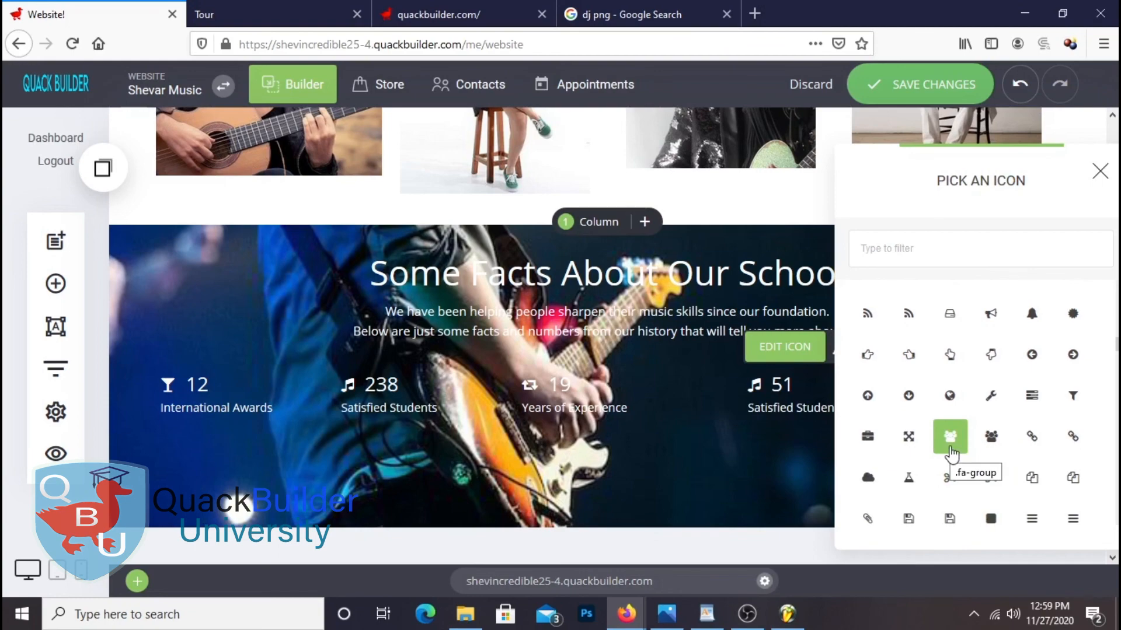
{"action": "left_click", "coordinate": [950, 436]}
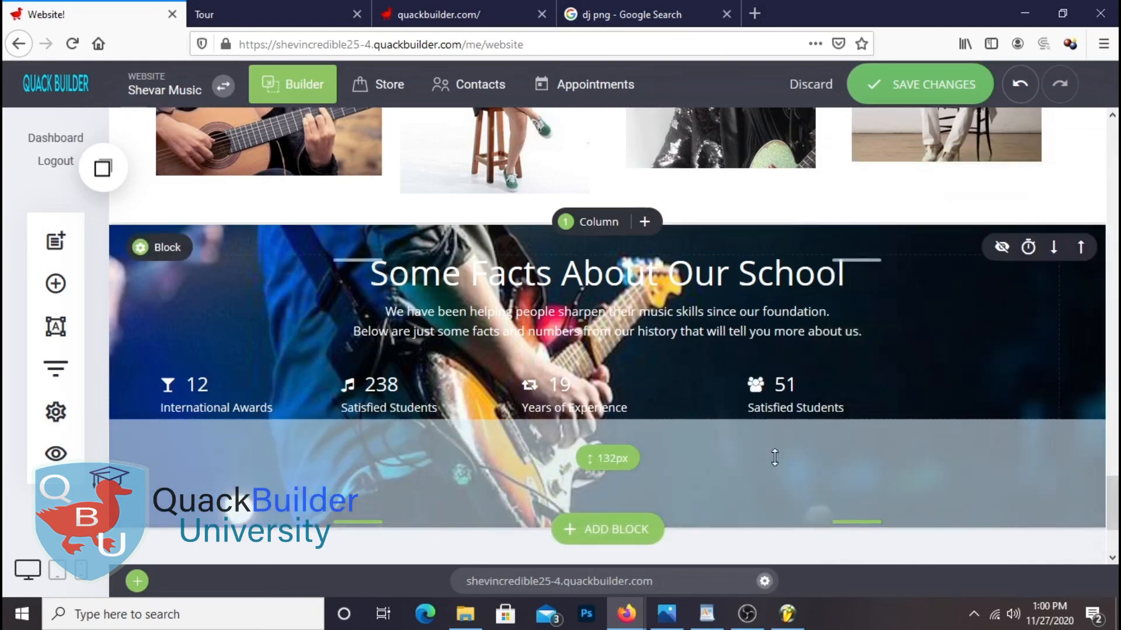
Set the fourth stat's label to 'Qualified Teachers' from the notes and save the page
{"action": "left_click", "coordinate": [707, 613]}
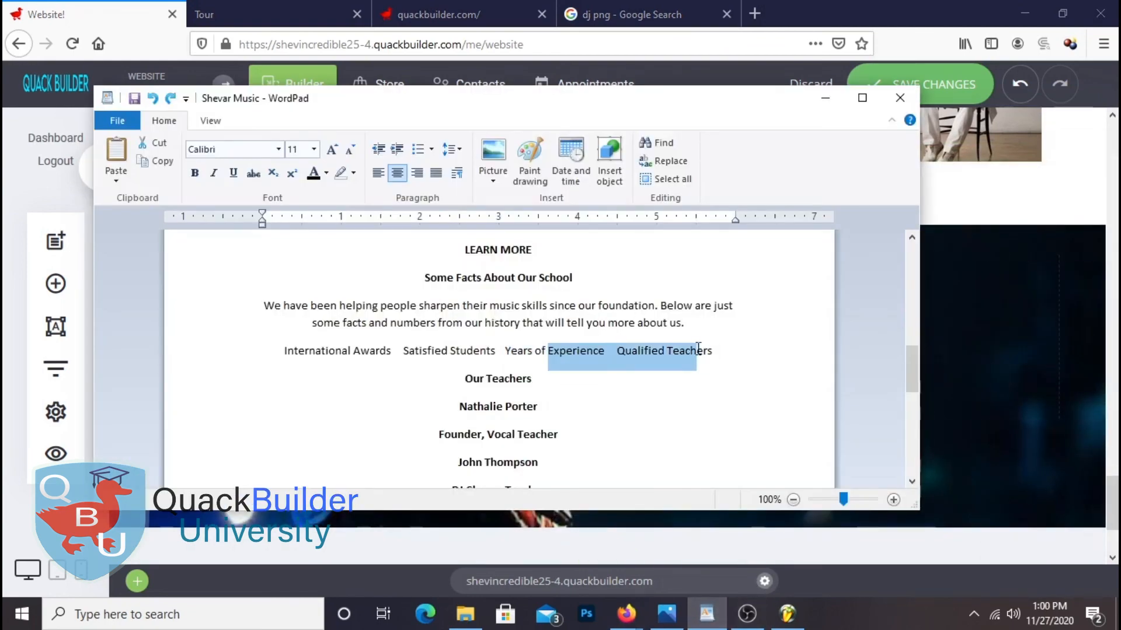
{"action": "left_click", "coordinate": [721, 371]}
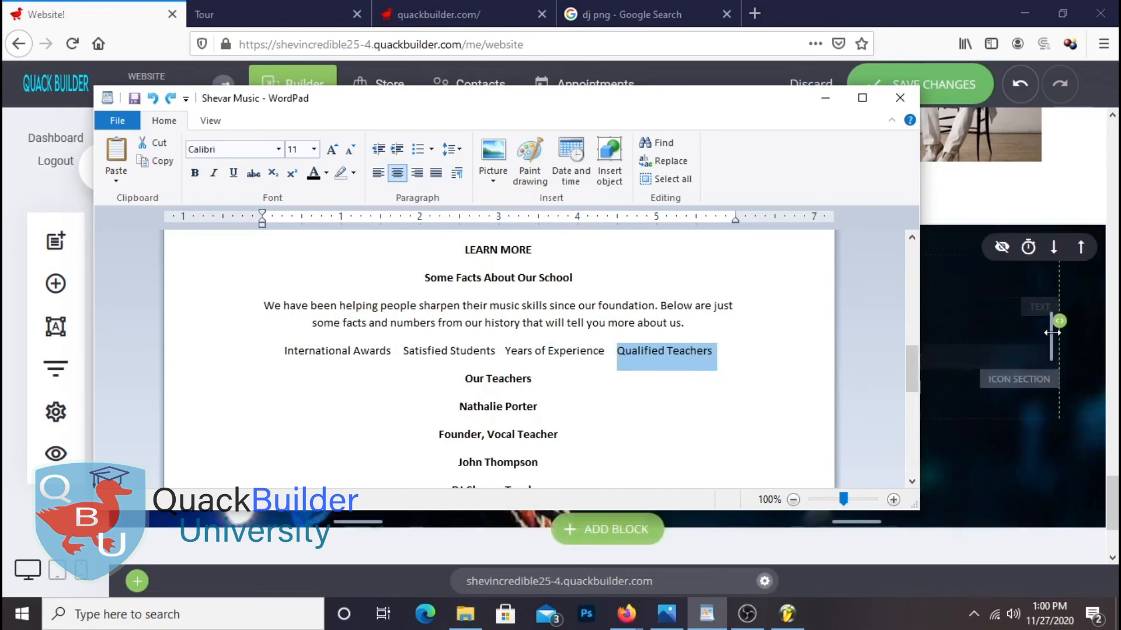
{"action": "left_click", "coordinate": [971, 381]}
{"action": "left_click", "coordinate": [749, 407]}
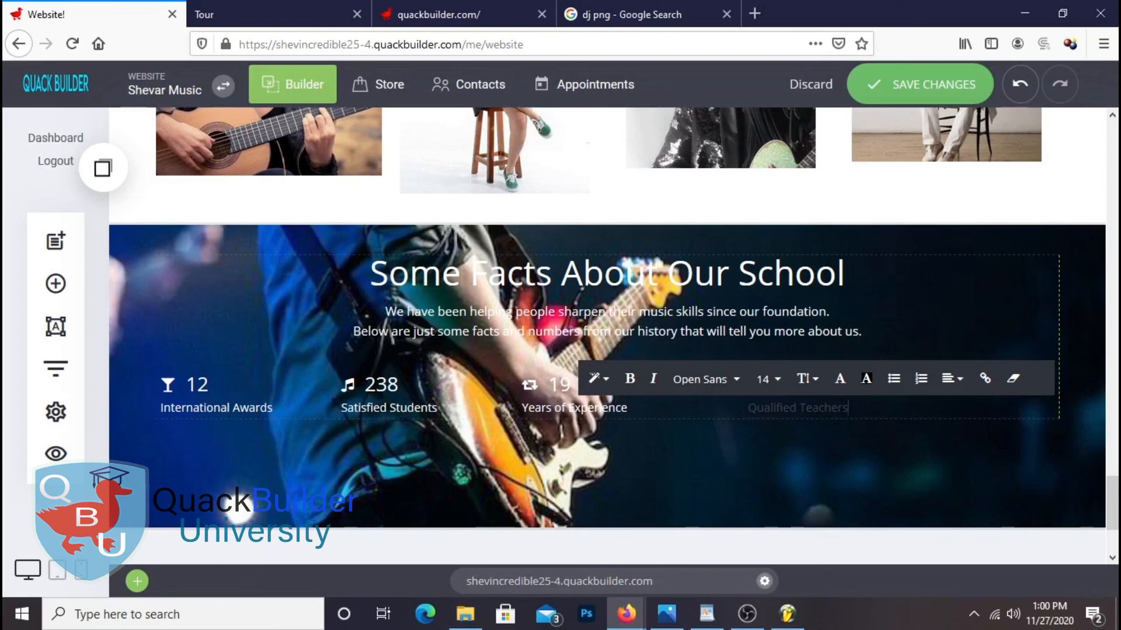
{"action": "left_click", "coordinate": [841, 380]}
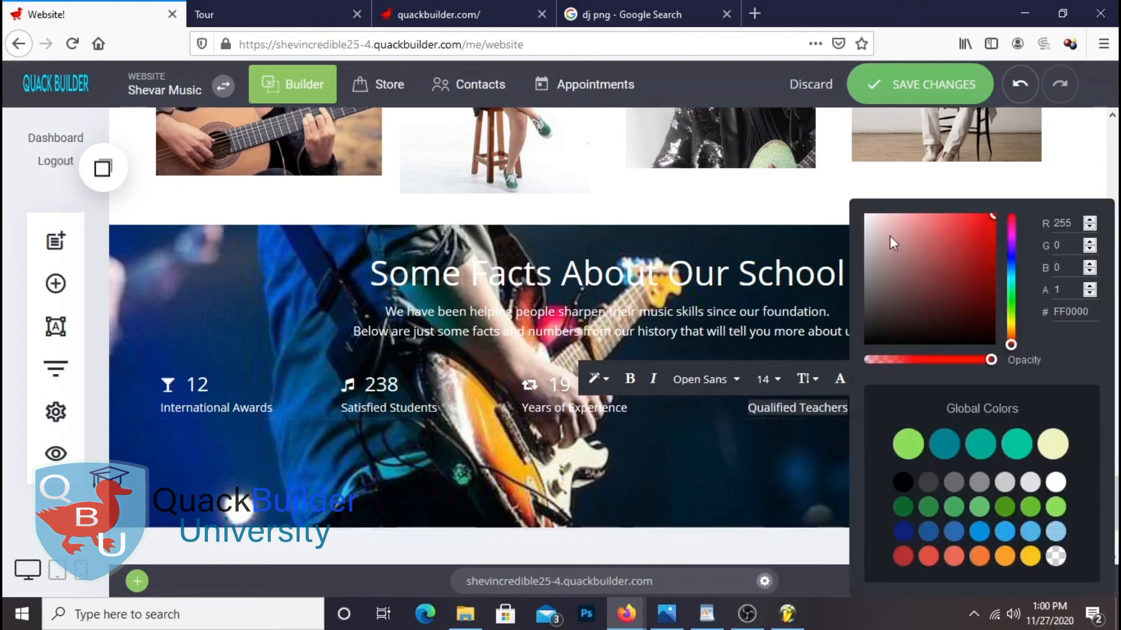
{"action": "left_click", "coordinate": [748, 474]}
{"action": "left_click", "coordinate": [935, 93]}
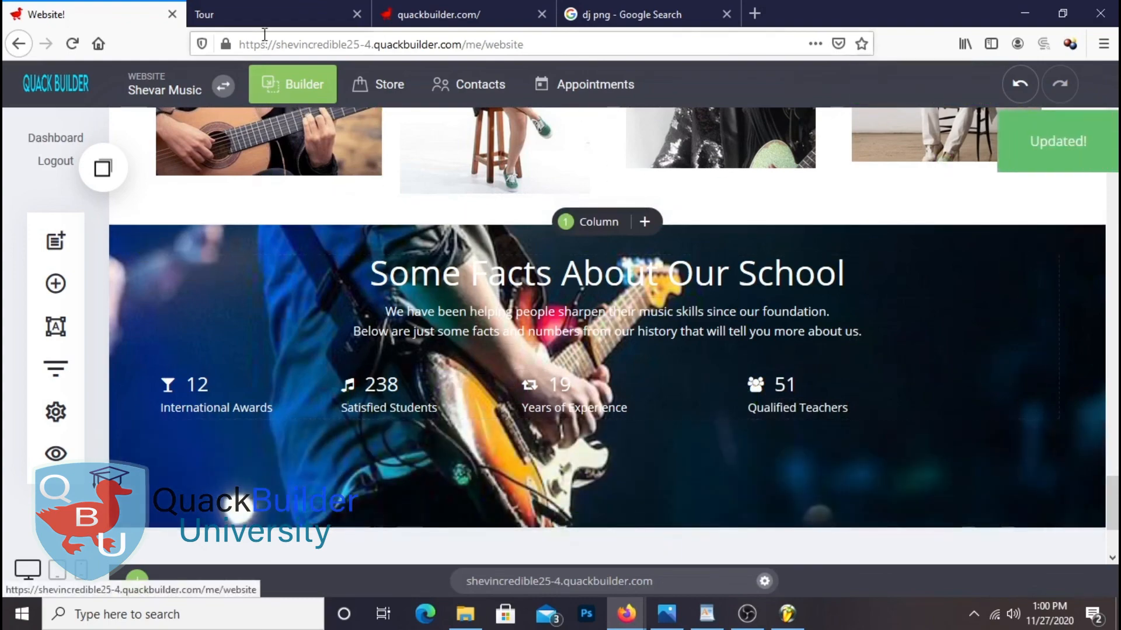
{"action": "left_click", "coordinate": [269, 22]}
Reload the live site and scroll down to the four updated stats
{"action": "right_click", "coordinate": [508, 185]}
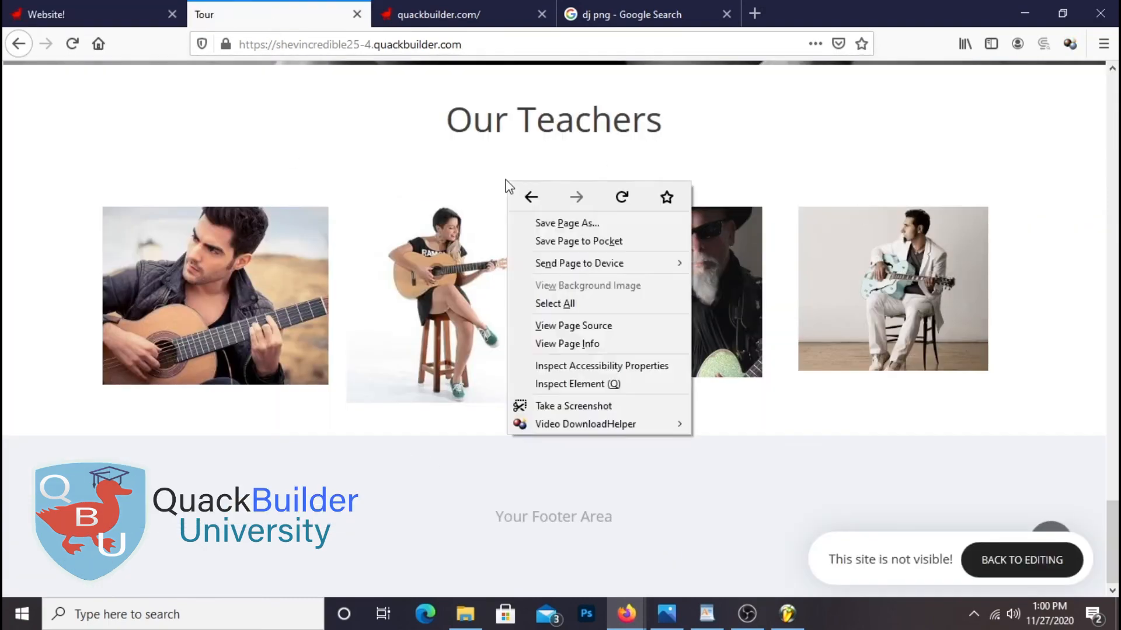
{"action": "left_click", "coordinate": [622, 198]}
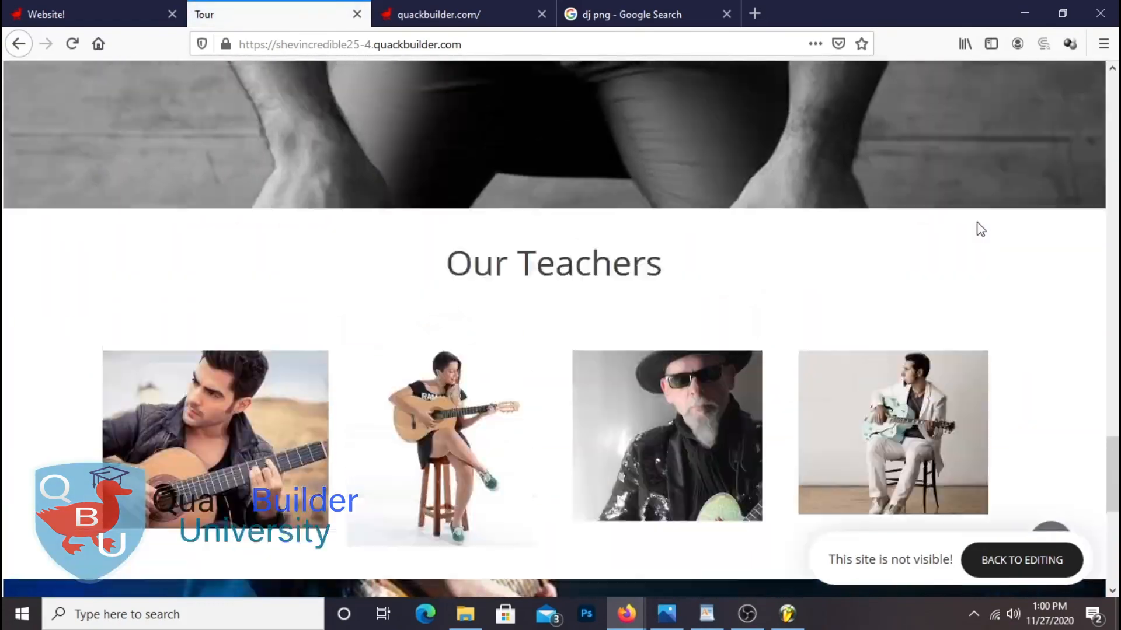
{"action": "scroll", "coordinate": [976, 222], "scroll_direction": "down", "scroll_amount": 5}
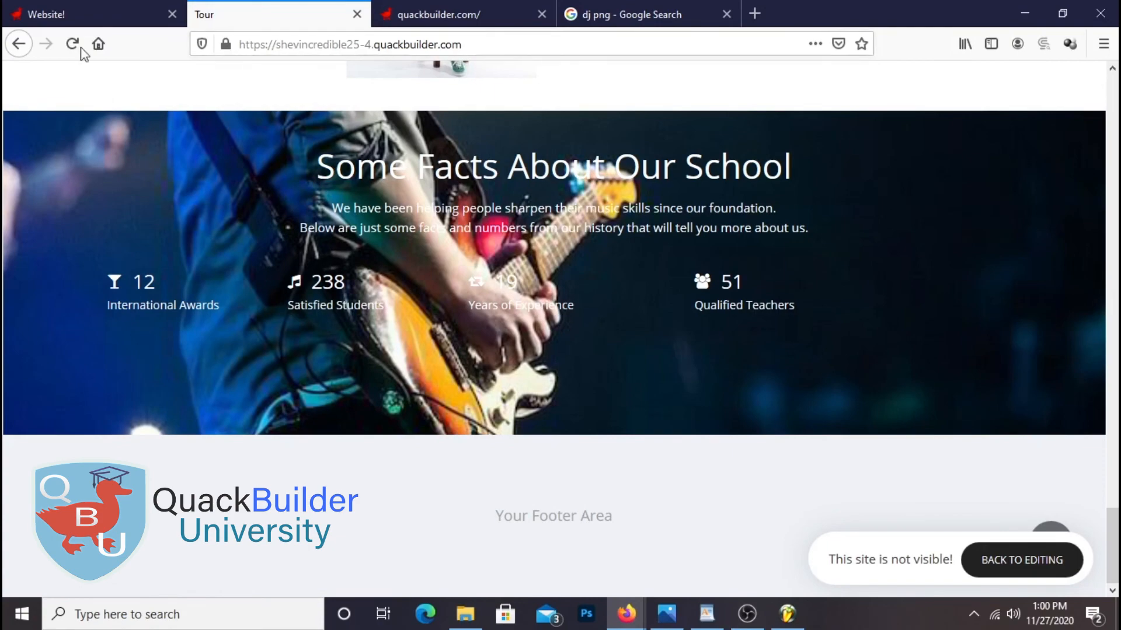
Add a black overlay at about 0.86 opacity over the facts background and save
{"action": "left_click", "coordinate": [75, 18]}
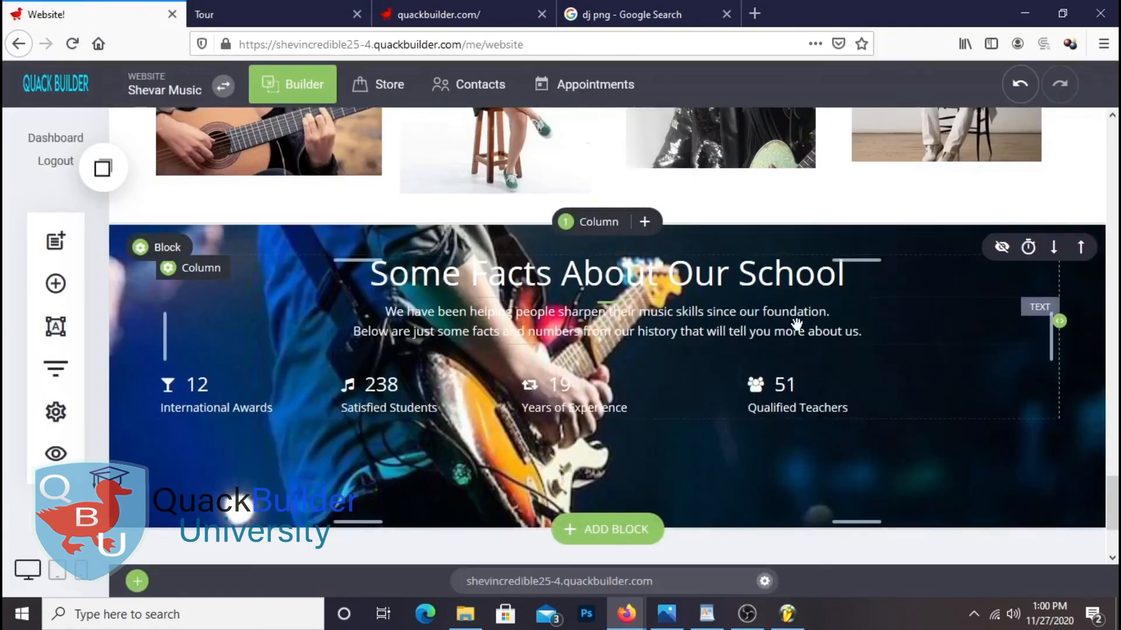
{"action": "left_click", "coordinate": [174, 252]}
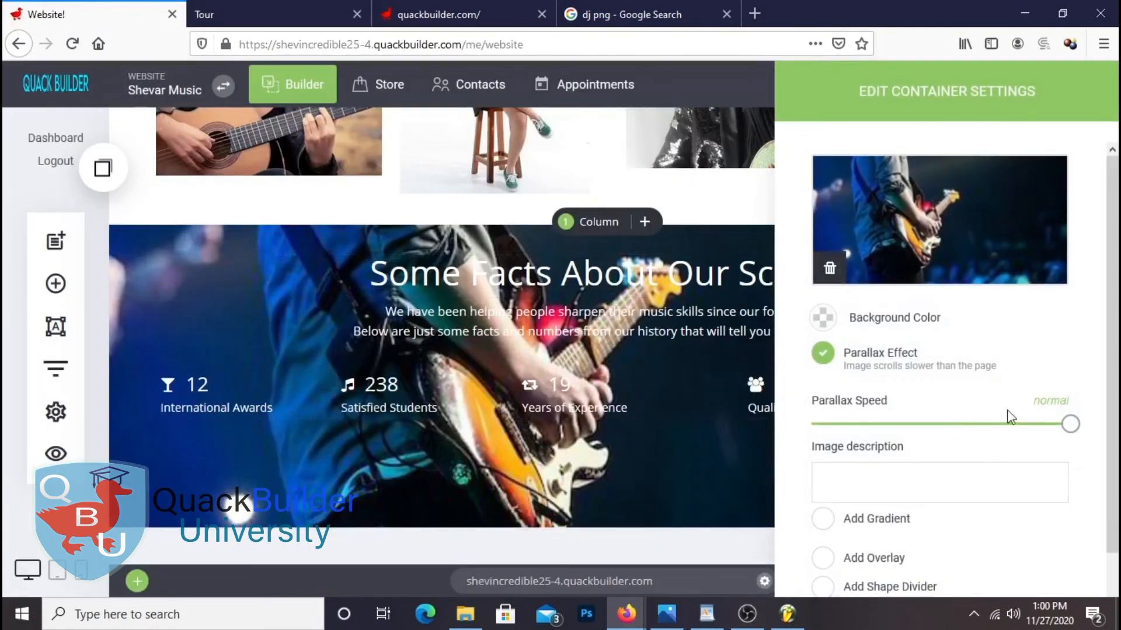
{"action": "left_click", "coordinate": [823, 503]}
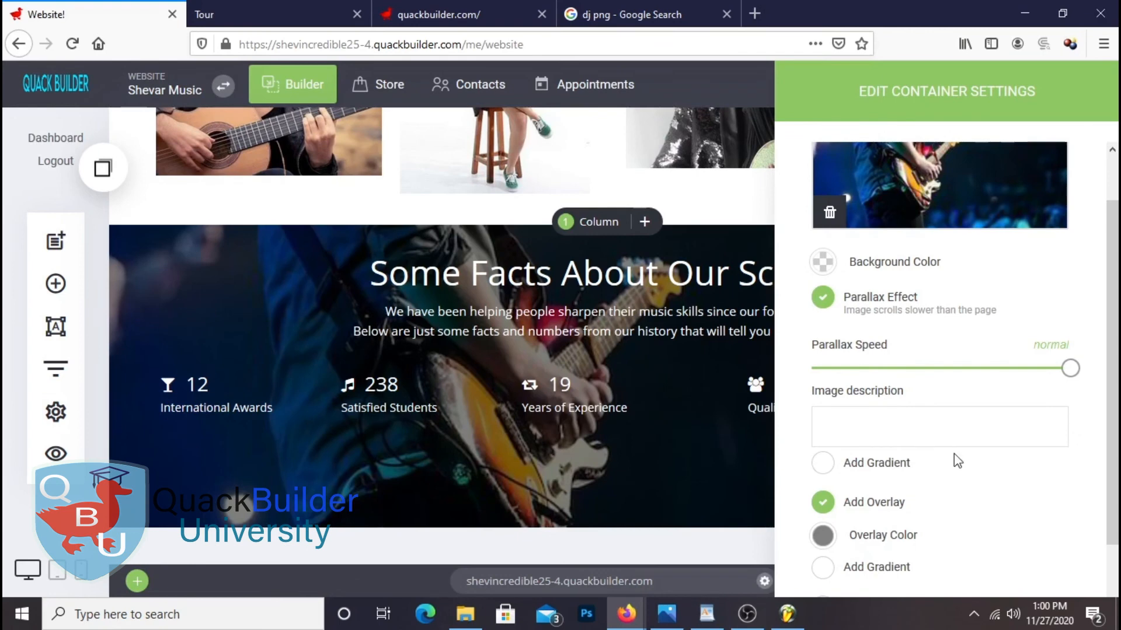
{"action": "left_click", "coordinate": [823, 535]}
{"action": "left_click_drag", "start_coordinate": [891, 361], "coordinate": [909, 378]}
{"action": "left_click", "coordinate": [768, 377]}
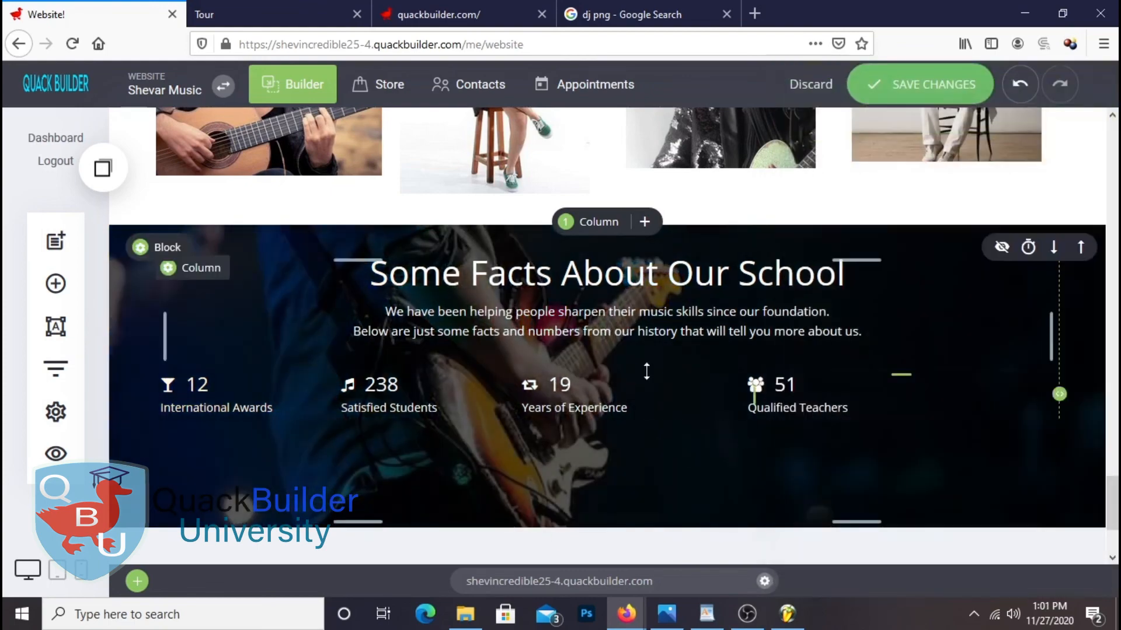
{"action": "left_click", "coordinate": [931, 85]}
Reload the live site tab to review the darkened facts section, then return to the editor
{"action": "left_click", "coordinate": [285, 11]}
{"action": "right_click", "coordinate": [284, 12]}
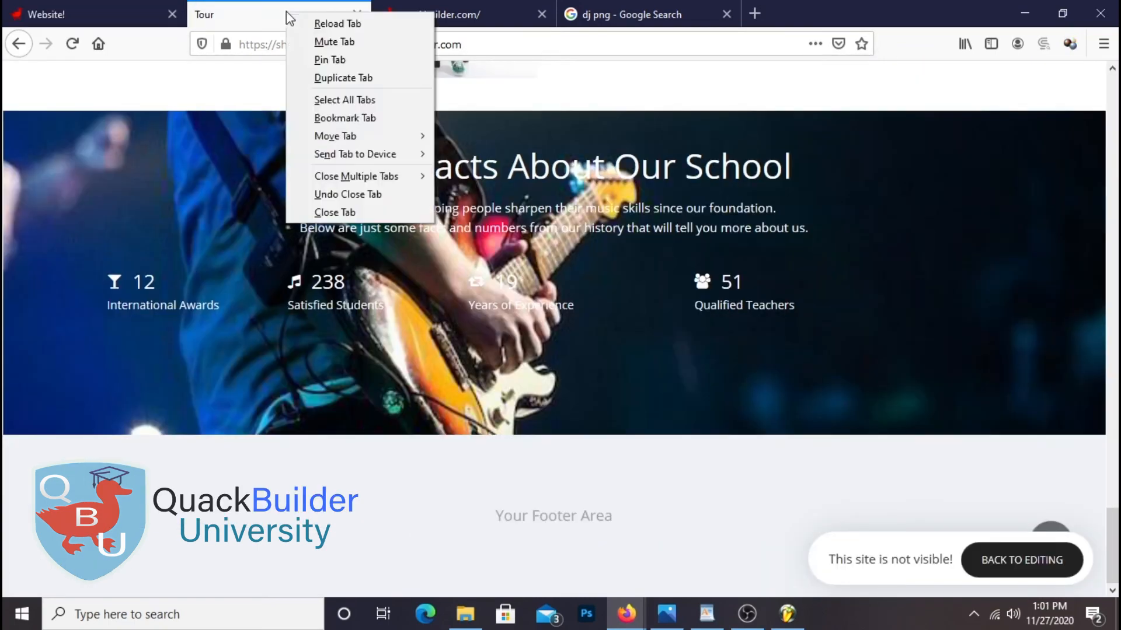
{"action": "left_click", "coordinate": [360, 29]}
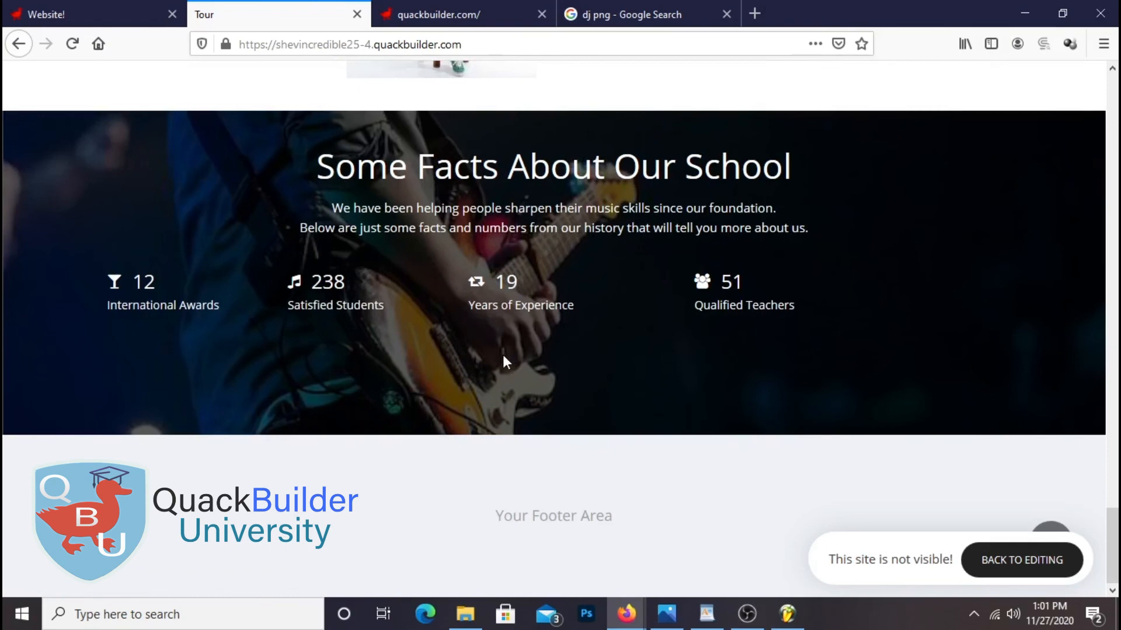
{"action": "left_click", "coordinate": [93, 14]}
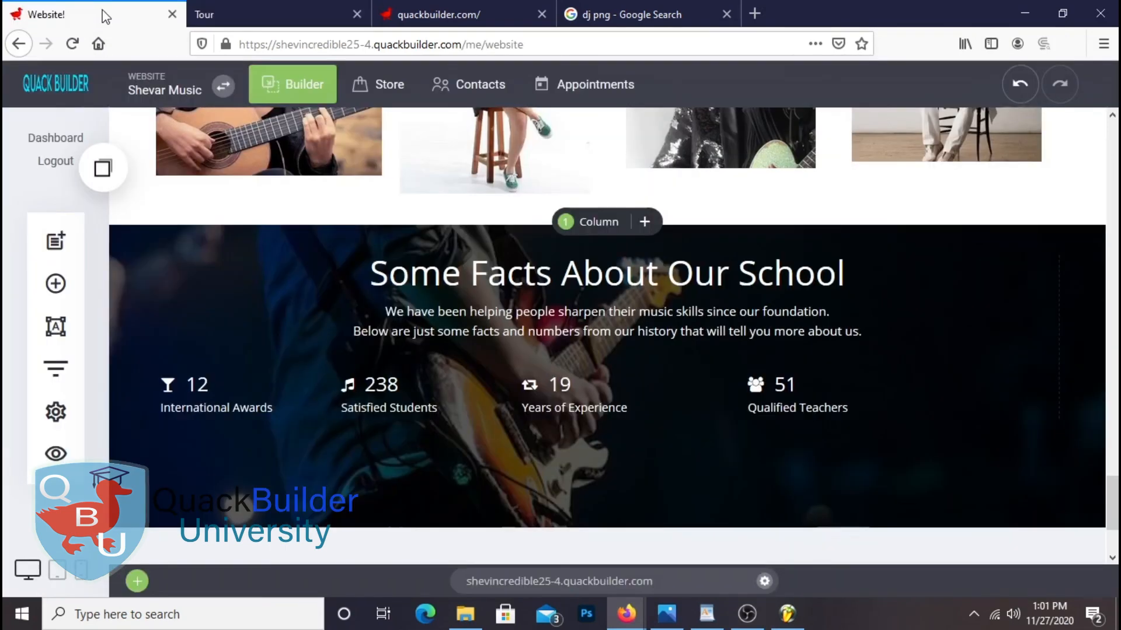
Add a two-column container below the facts section
{"action": "scroll", "coordinate": [759, 416], "scroll_direction": "down", "scroll_amount": 3}
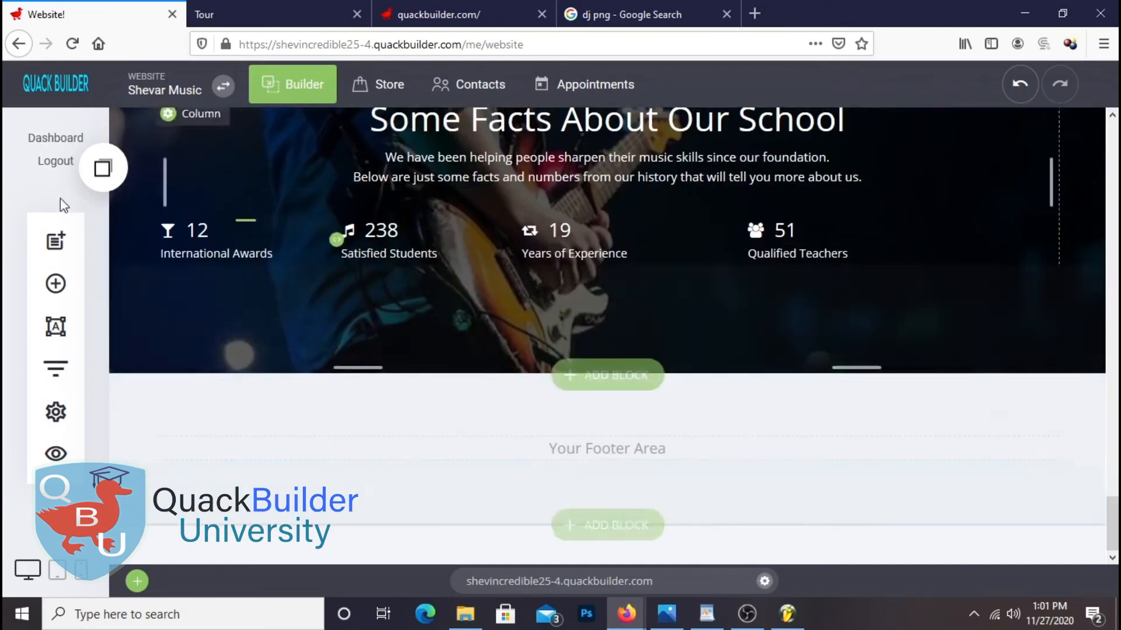
{"action": "left_click", "coordinate": [55, 284]}
{"action": "left_click_drag", "start_coordinate": [300, 280], "coordinate": [728, 453]}
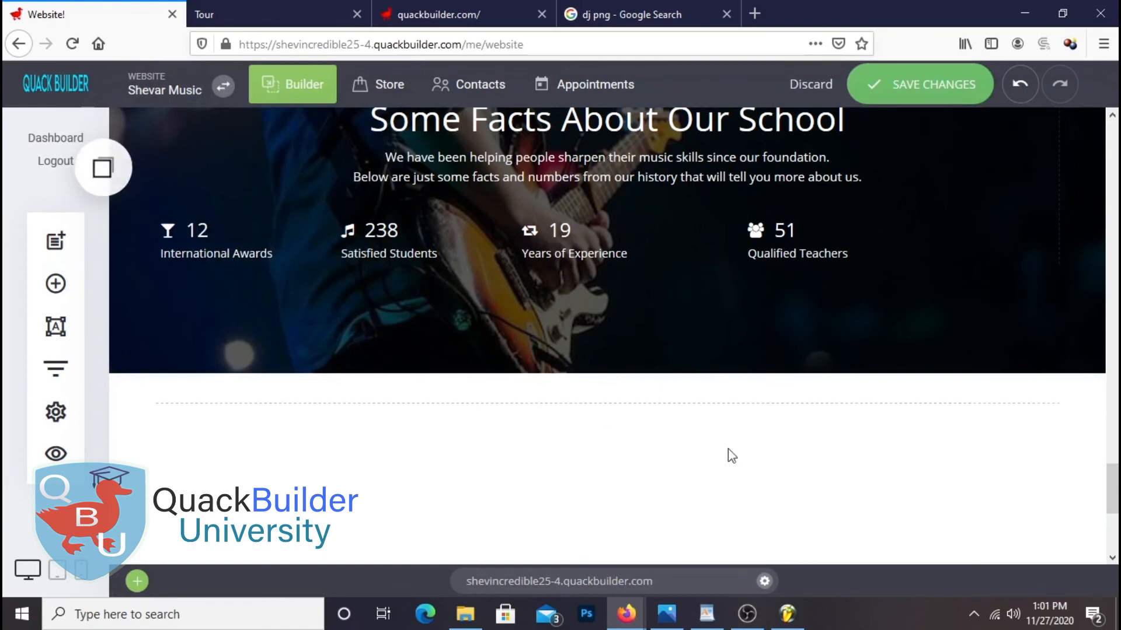
{"action": "left_click", "coordinate": [595, 370]}
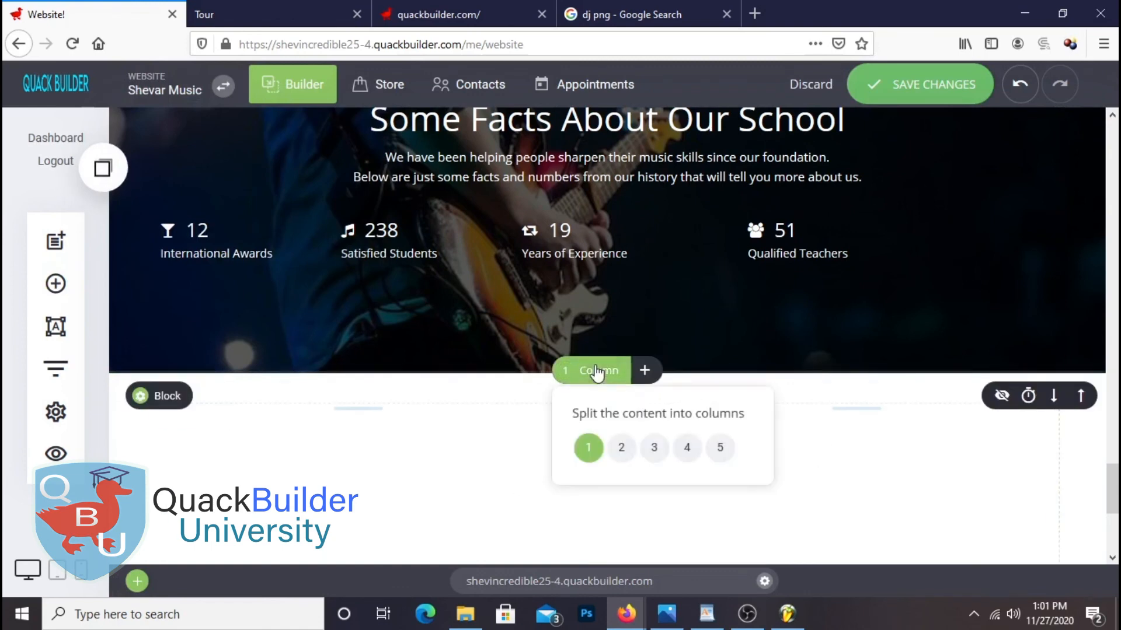
{"action": "left_click", "coordinate": [621, 449]}
{"action": "scroll", "coordinate": [841, 446], "scroll_direction": "down", "scroll_amount": 3}
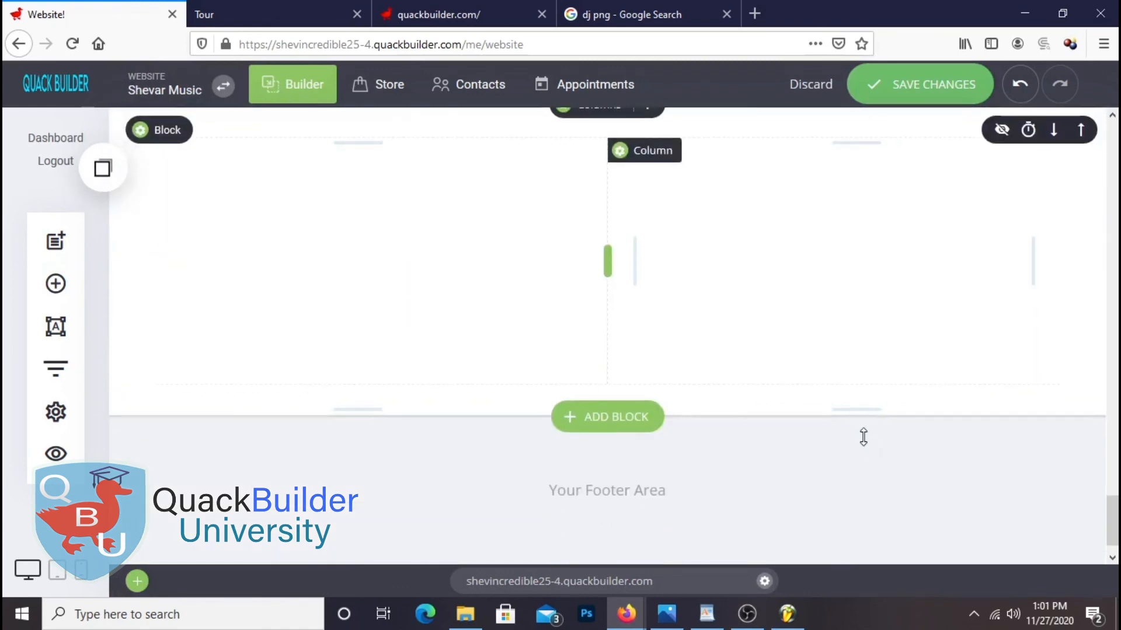
{"action": "scroll", "coordinate": [840, 431], "scroll_direction": "up", "scroll_amount": 1}
Place an image in the left column showing the stretched amp-and-guitar photo
{"action": "left_click", "coordinate": [54, 284]}
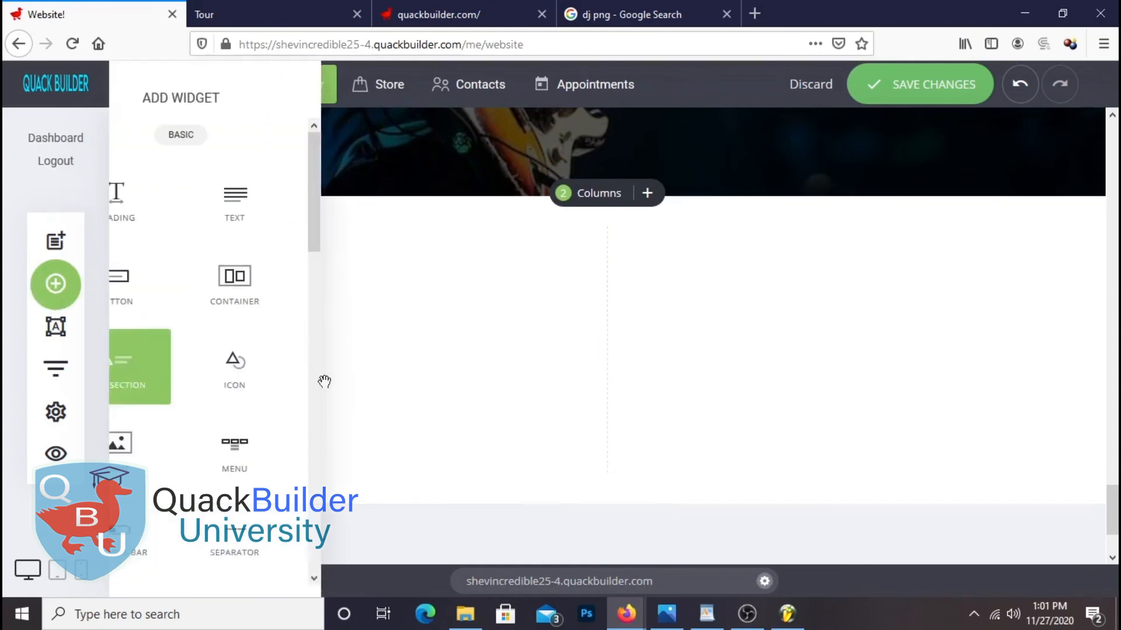
{"action": "left_click_drag", "start_coordinate": [474, 387], "coordinate": [513, 249]}
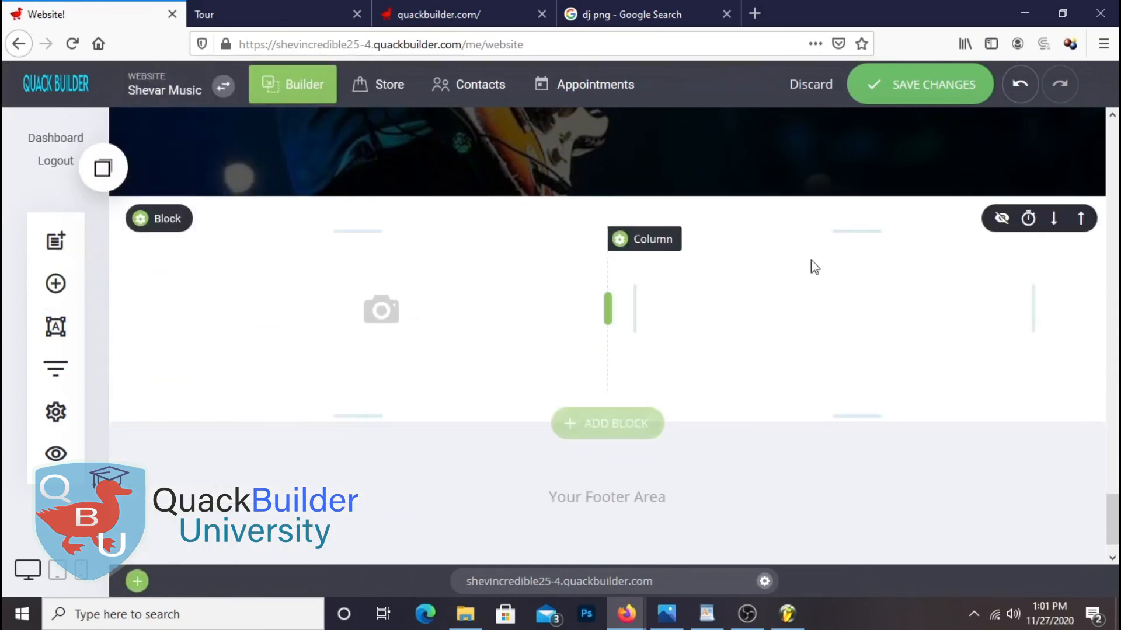
{"action": "left_click", "coordinate": [948, 257]}
{"action": "scroll", "coordinate": [823, 328], "scroll_direction": "down", "scroll_amount": 6}
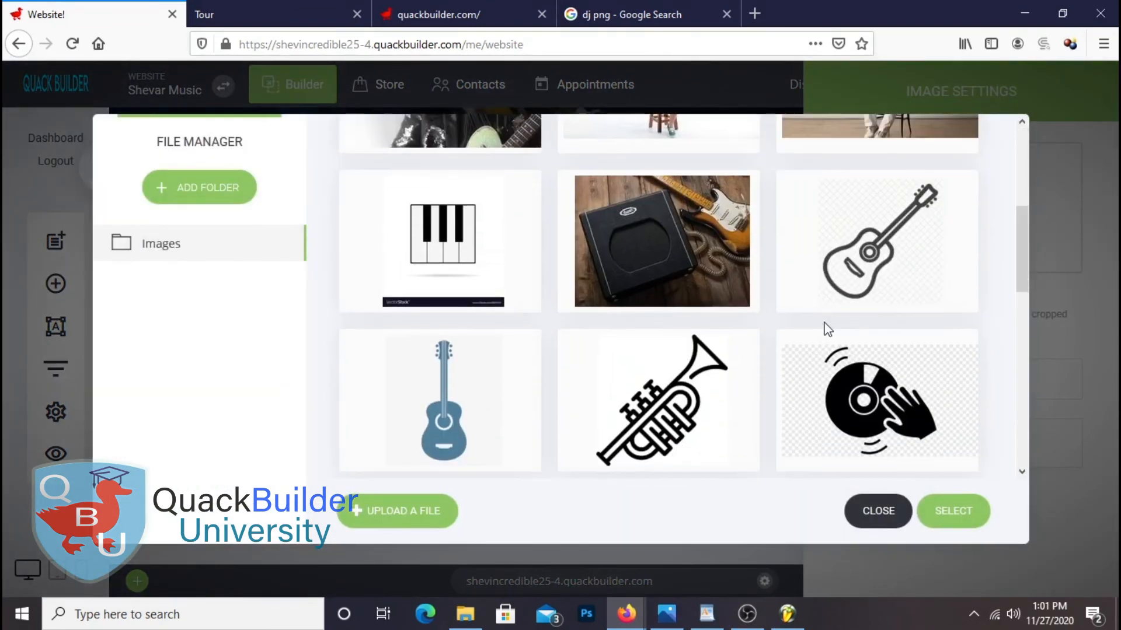
{"action": "scroll", "coordinate": [823, 327], "scroll_direction": "up", "scroll_amount": 2}
{"action": "left_click", "coordinate": [728, 242]}
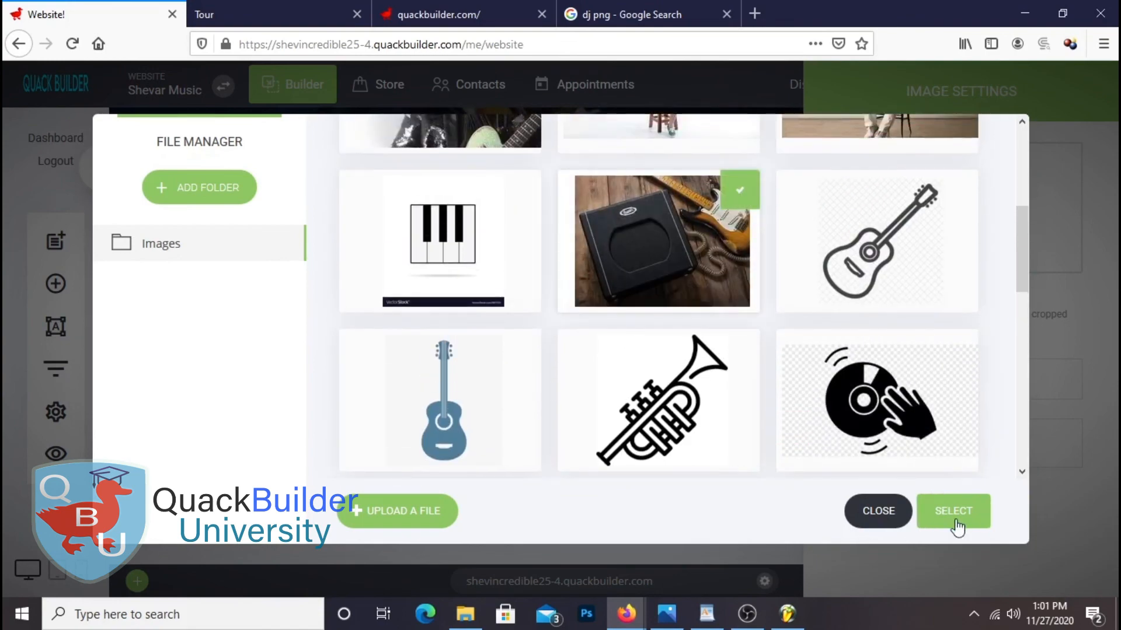
{"action": "left_click", "coordinate": [954, 511]}
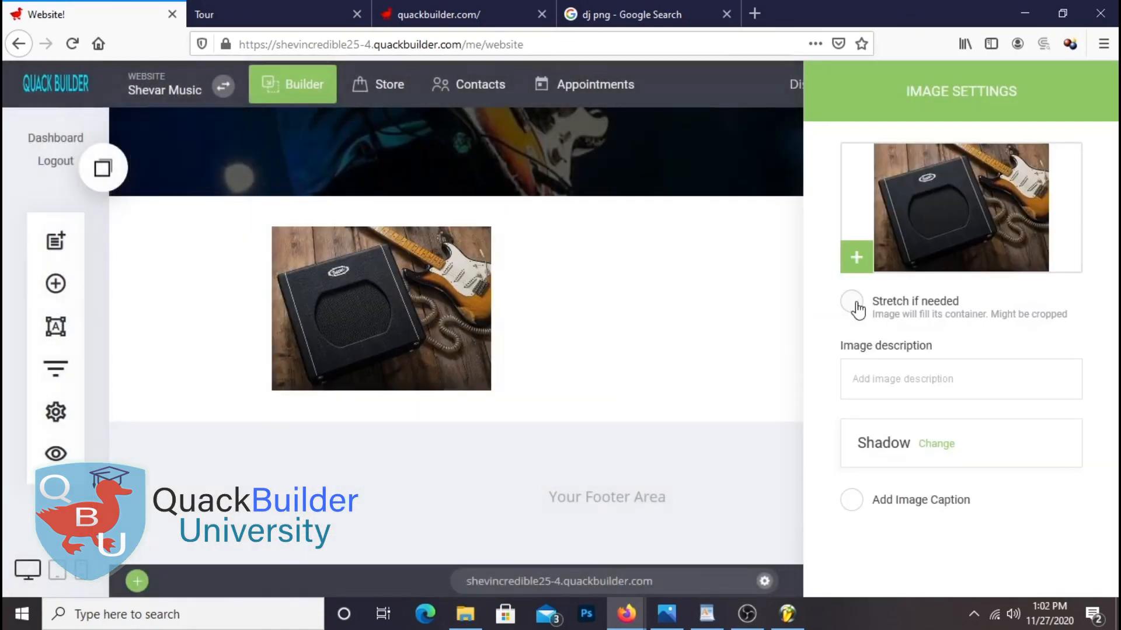
{"action": "left_click", "coordinate": [853, 302]}
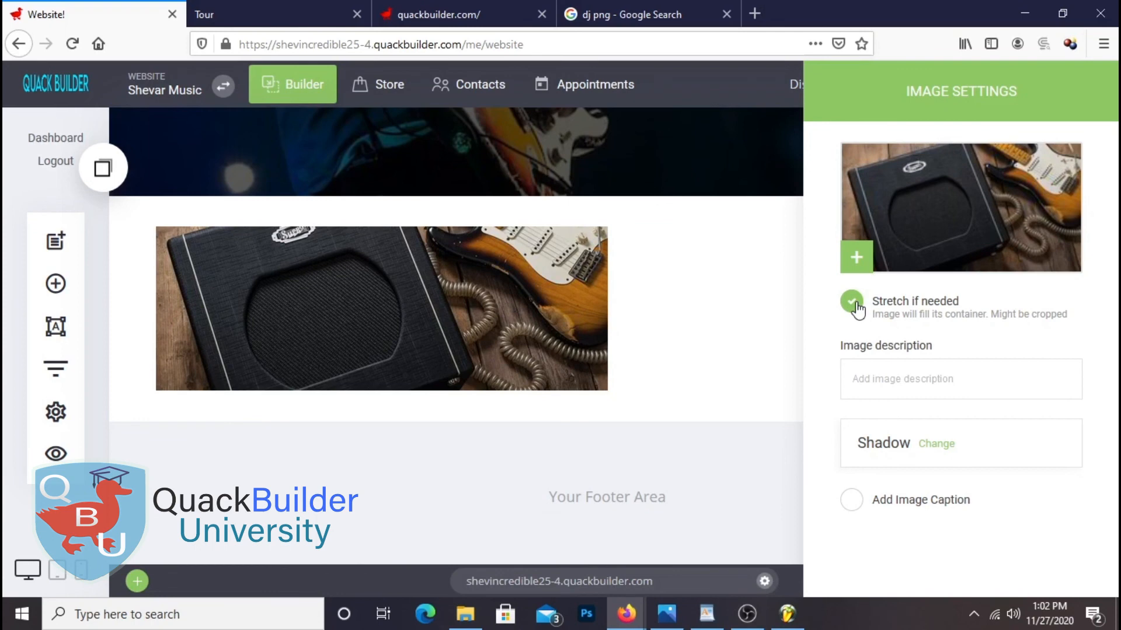
{"action": "left_click", "coordinate": [433, 404]}
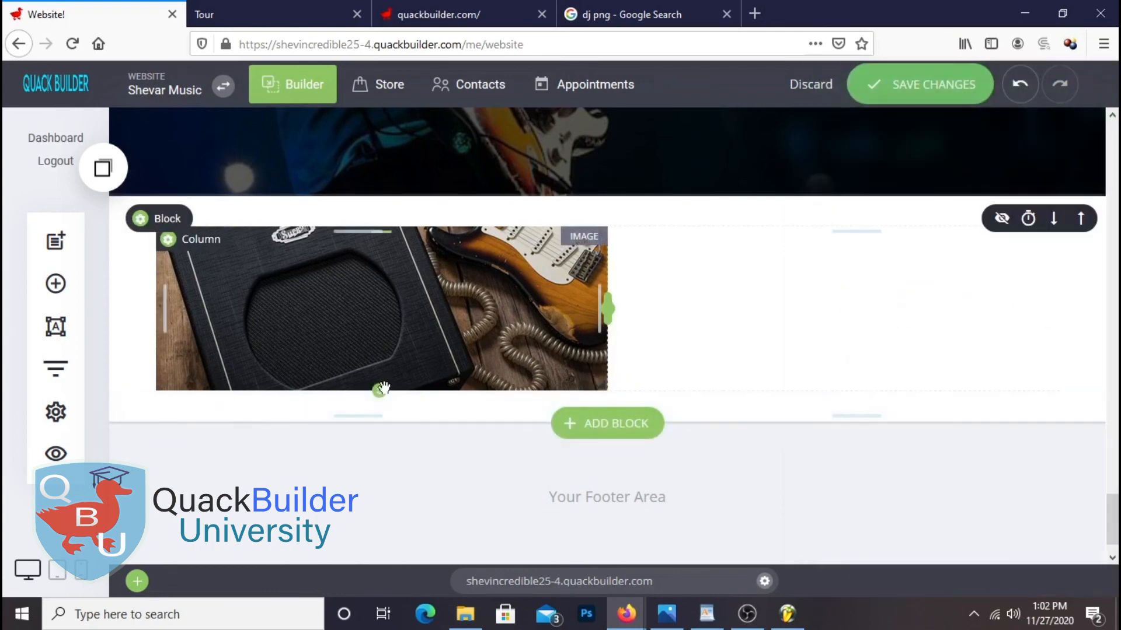
Drag the amp photo taller to about 408px and add an image to the right column
{"action": "left_click", "coordinate": [384, 388]}
{"action": "left_click_drag", "start_coordinate": [379, 390], "coordinate": [361, 568]}
{"action": "scroll", "coordinate": [700, 337], "scroll_direction": "down", "scroll_amount": 3}
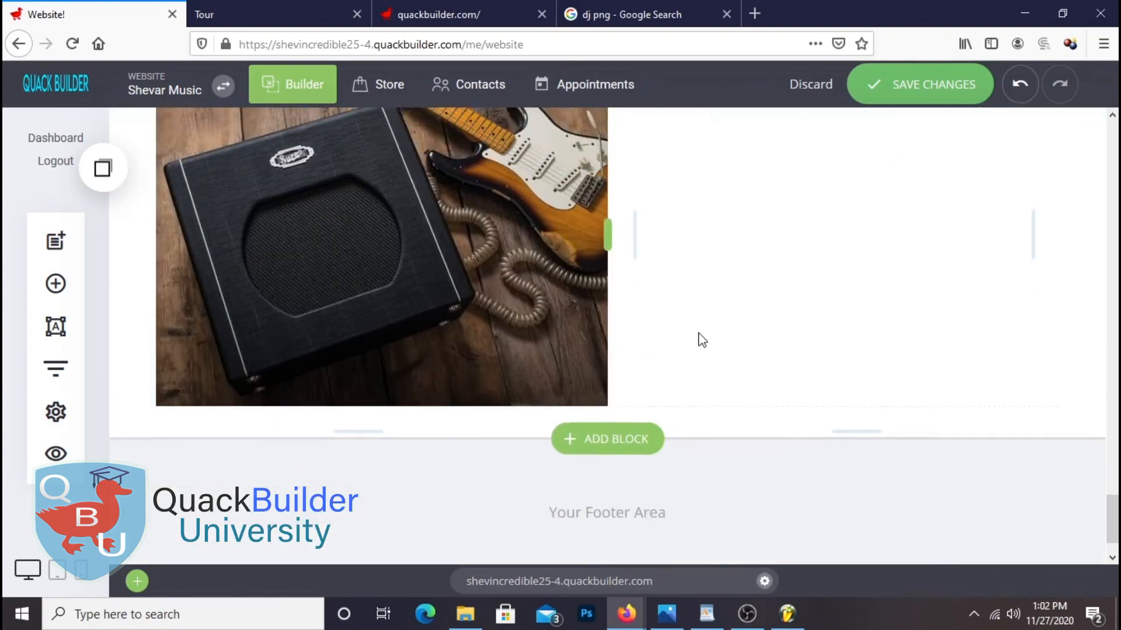
{"action": "scroll", "coordinate": [414, 298], "scroll_direction": "up", "scroll_amount": 2}
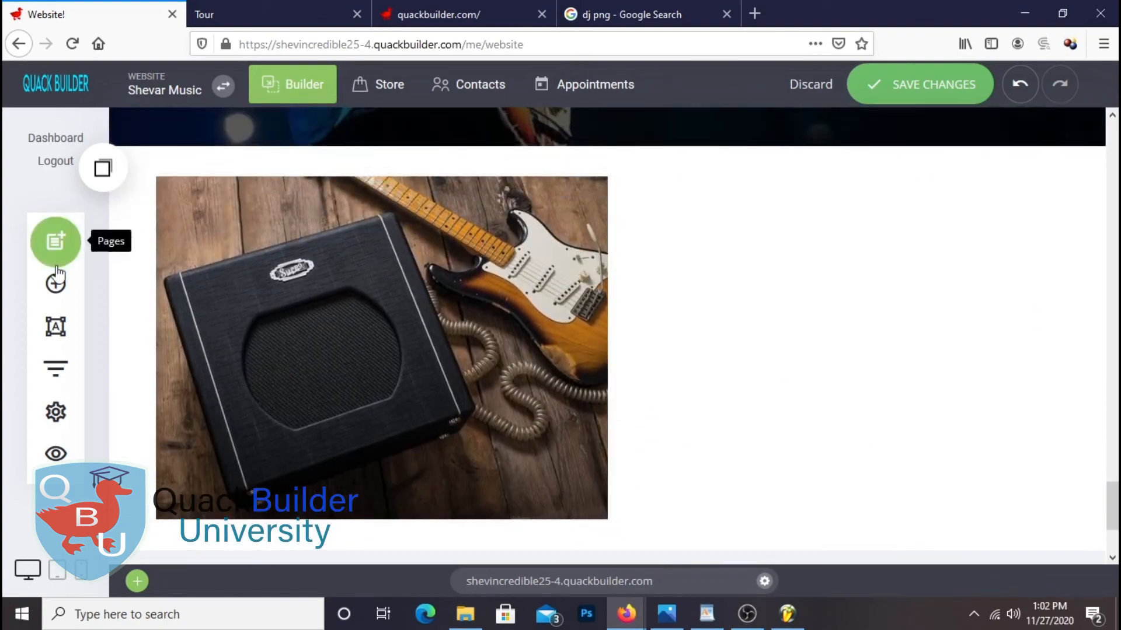
{"action": "left_click", "coordinate": [55, 284]}
{"action": "left_click_drag", "start_coordinate": [183, 450], "coordinate": [863, 248]}
Put the red guitar and amp photo from the image library in the right column
{"action": "left_click", "coordinate": [928, 212]}
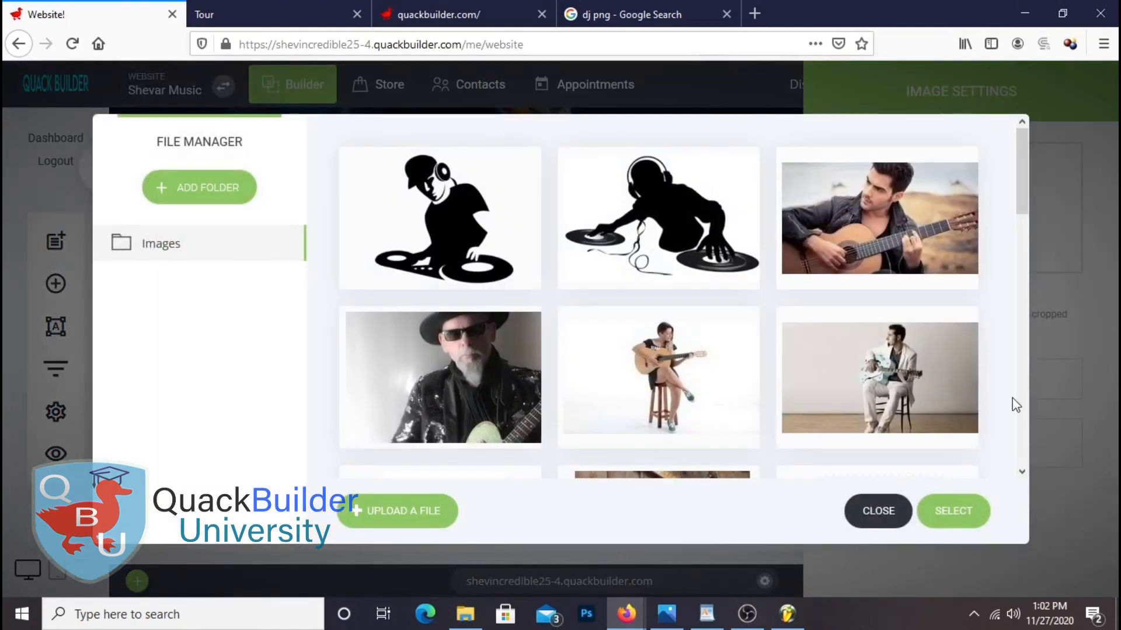
{"action": "scroll", "coordinate": [677, 338], "scroll_direction": "down", "scroll_amount": 10}
{"action": "scroll", "coordinate": [684, 337], "scroll_direction": "down", "scroll_amount": 5}
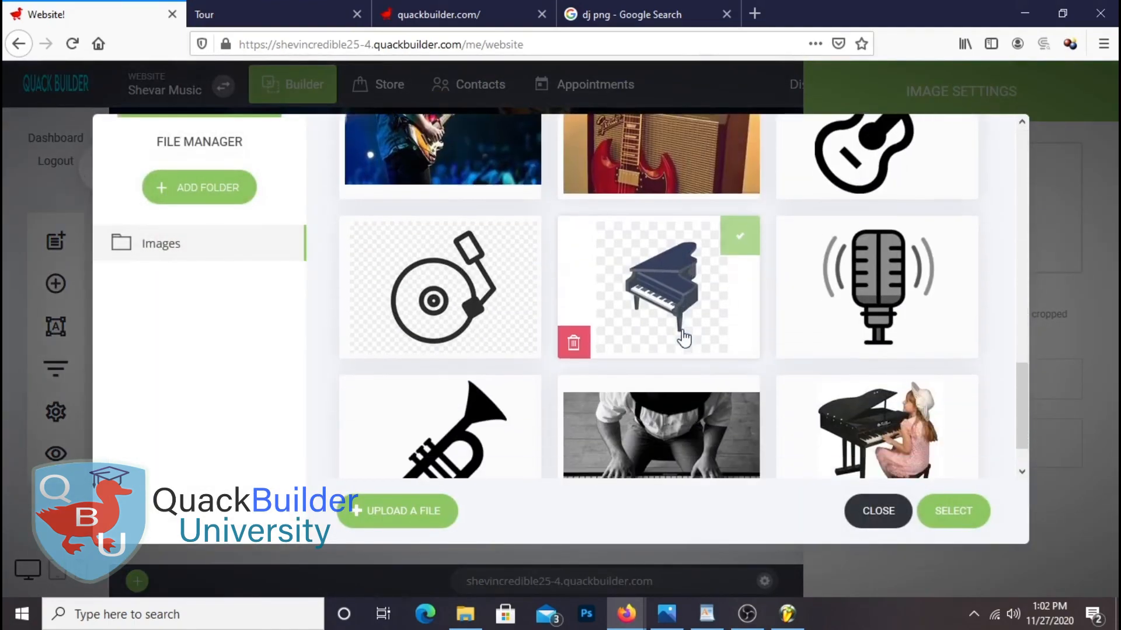
{"action": "scroll", "coordinate": [718, 375], "scroll_direction": "up", "scroll_amount": 15}
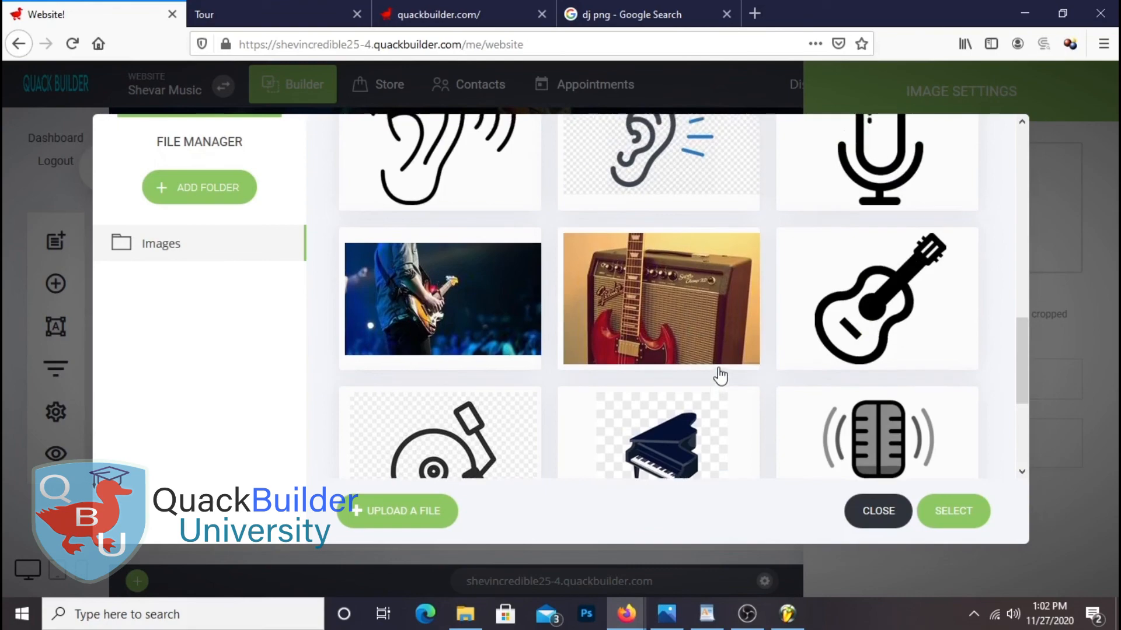
{"action": "scroll", "coordinate": [713, 374], "scroll_direction": "up", "scroll_amount": 3}
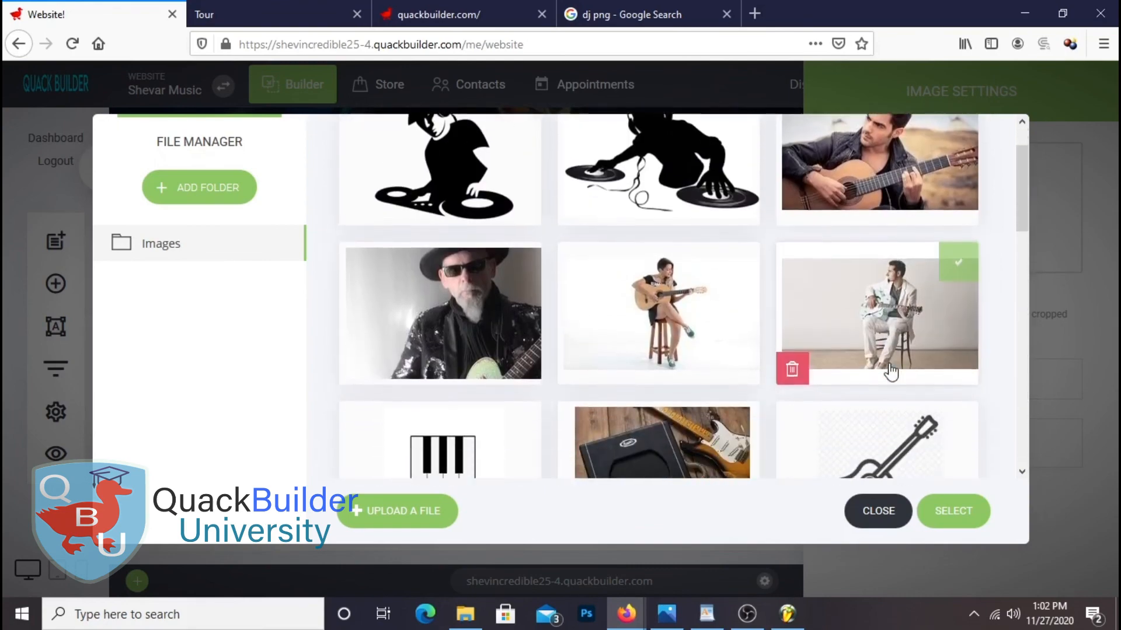
{"action": "scroll", "coordinate": [825, 231], "scroll_direction": "down", "scroll_amount": 8}
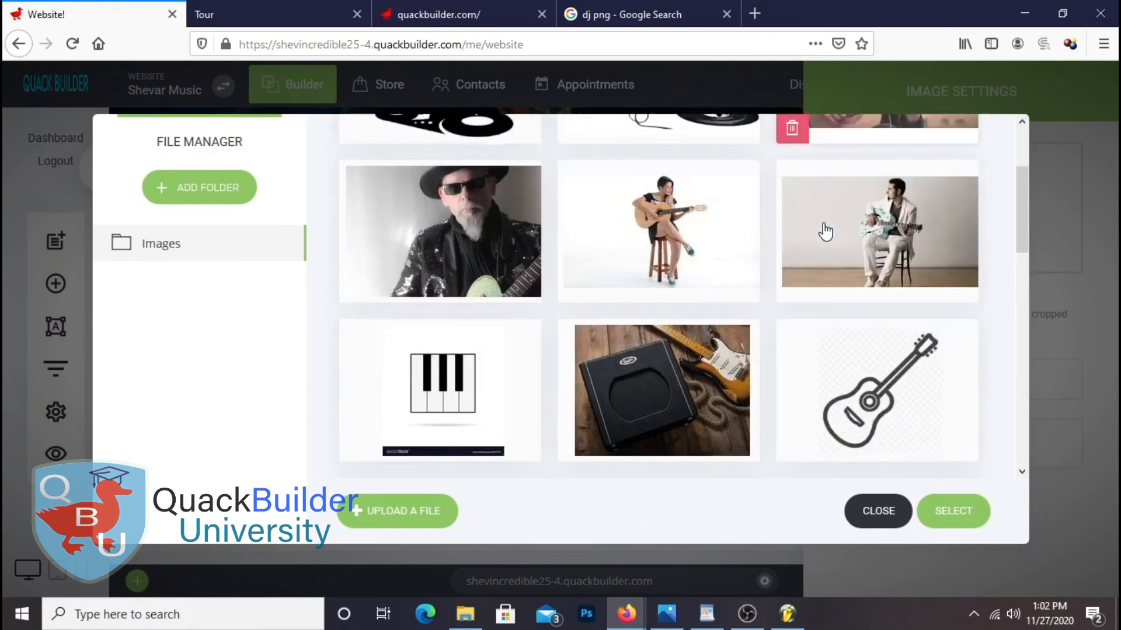
{"action": "scroll", "coordinate": [825, 232], "scroll_direction": "up", "scroll_amount": 3}
{"action": "scroll", "coordinate": [826, 232], "scroll_direction": "up", "scroll_amount": 5}
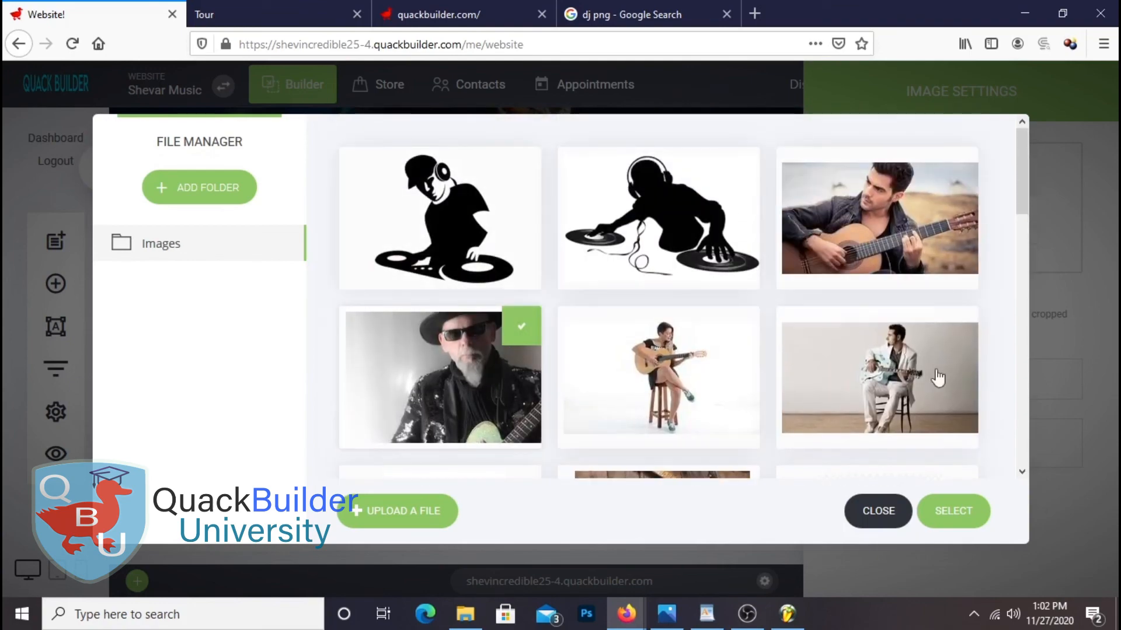
{"action": "scroll", "coordinate": [920, 358], "scroll_direction": "down", "scroll_amount": 10}
{"action": "scroll", "coordinate": [924, 358], "scroll_direction": "up", "scroll_amount": 8}
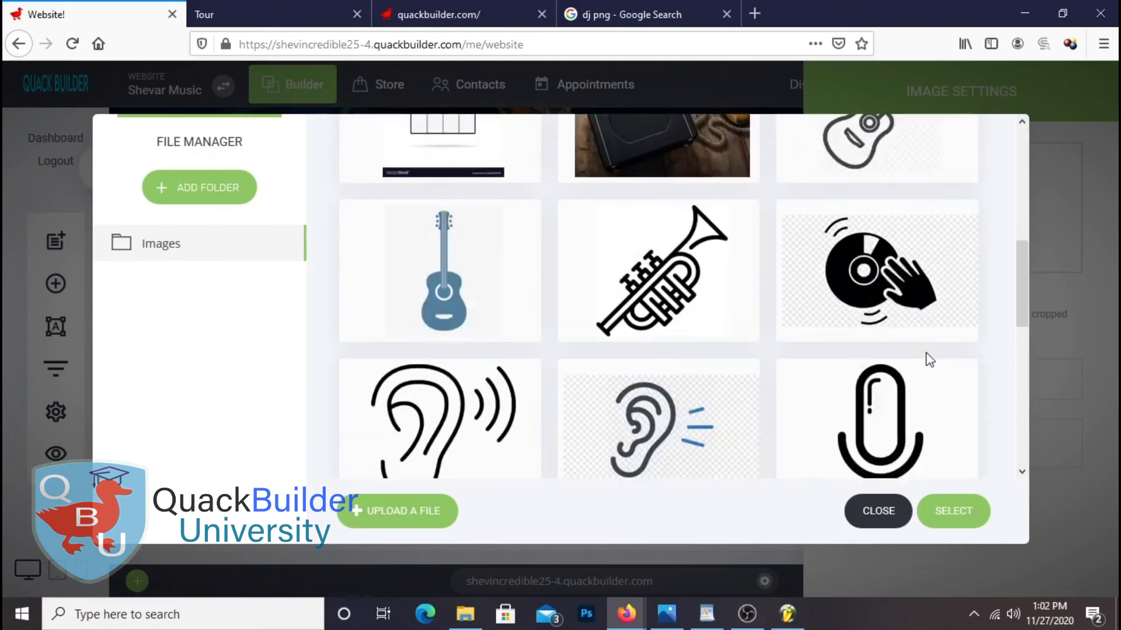
{"action": "scroll", "coordinate": [925, 358], "scroll_direction": "down", "scroll_amount": 6}
{"action": "left_click", "coordinate": [940, 512]}
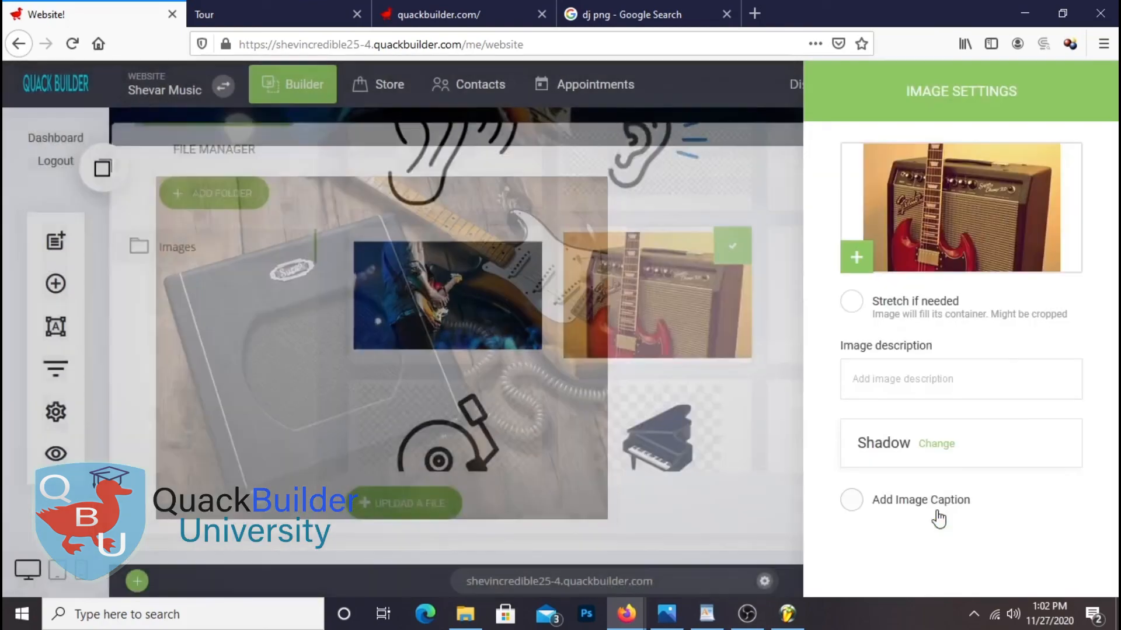
{"action": "left_click", "coordinate": [743, 401]}
Make the right photo taller and stretch it to fill its column
{"action": "left_click_drag", "start_coordinate": [835, 340], "coordinate": [870, 525]}
{"action": "left_click", "coordinate": [806, 317]}
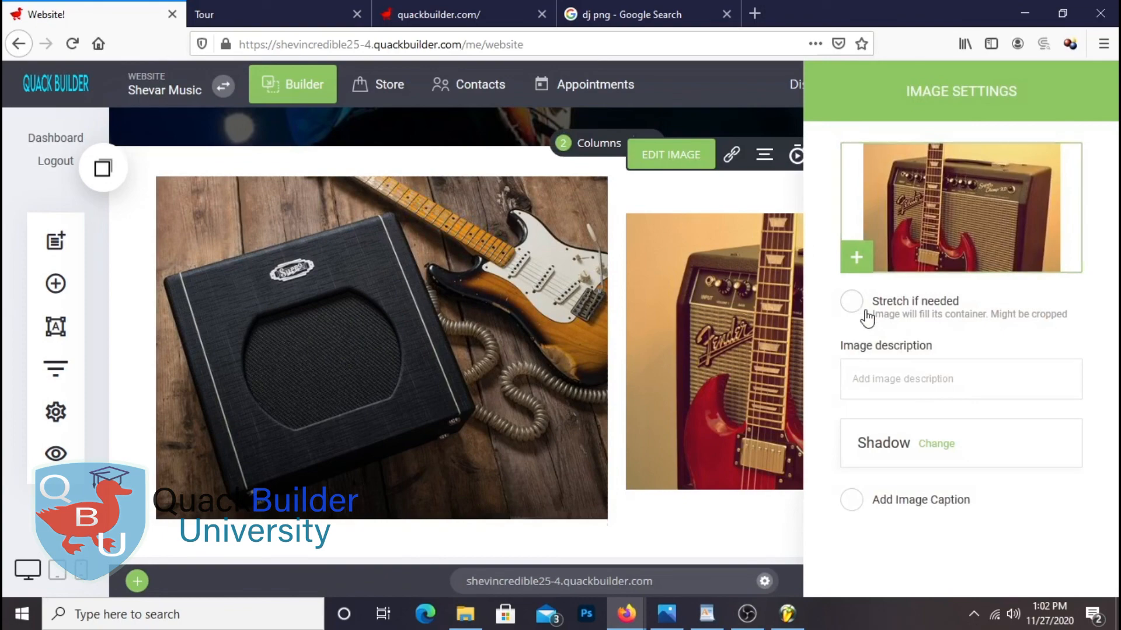
{"action": "left_click", "coordinate": [851, 301]}
{"action": "left_click", "coordinate": [638, 408]}
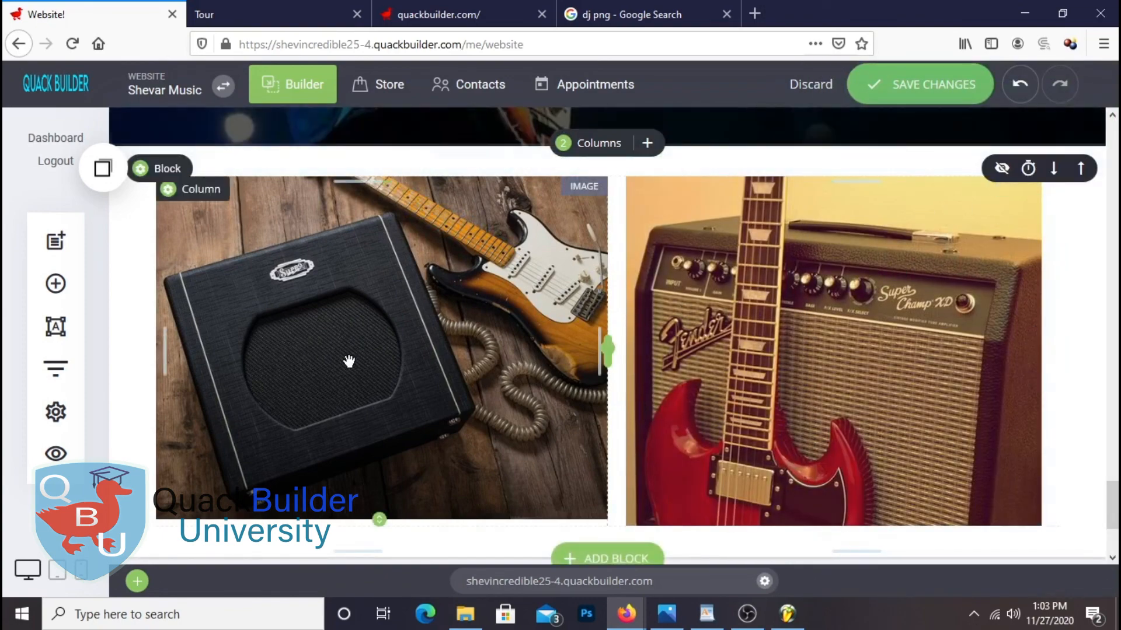
Set the image block's container size to Full-Width
{"action": "mouse_move", "coordinate": [164, 176]}
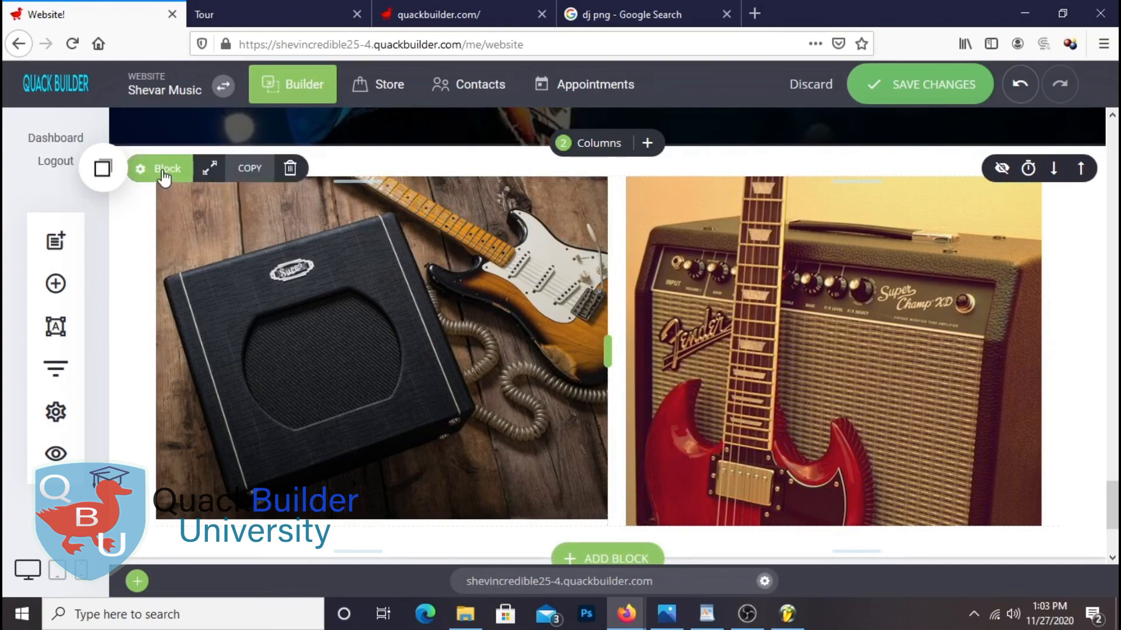
{"action": "left_click", "coordinate": [210, 168]}
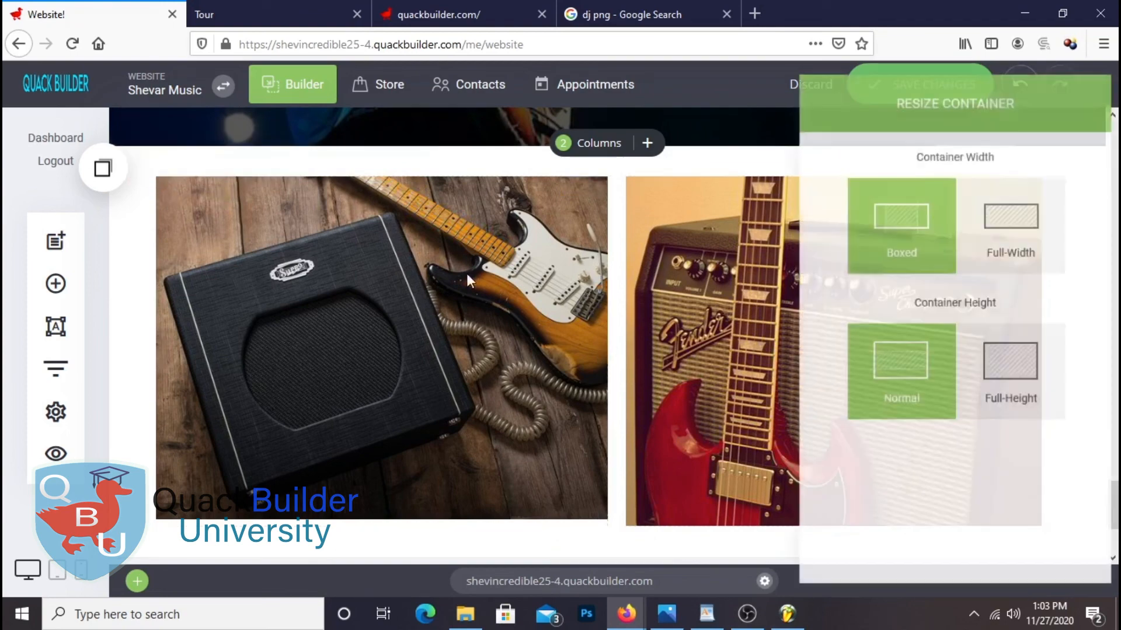
{"action": "left_click", "coordinate": [1015, 233]}
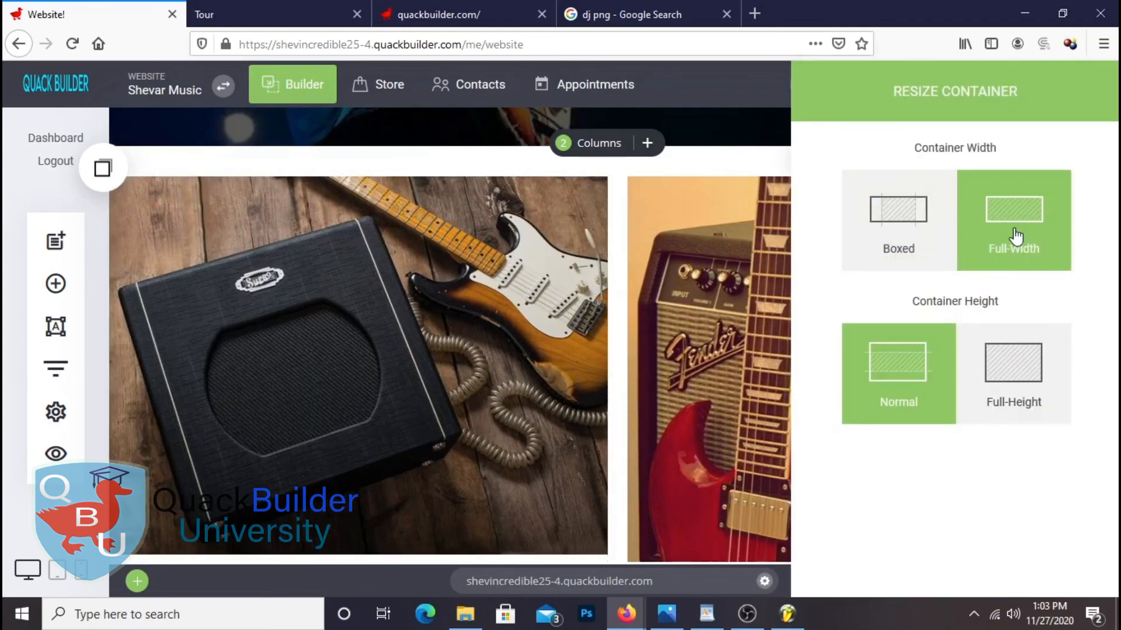
{"action": "left_click", "coordinate": [569, 302]}
Insert a new empty block above the two amp photos
{"action": "scroll", "coordinate": [630, 286], "scroll_direction": "down", "scroll_amount": 3}
{"action": "scroll", "coordinate": [620, 275], "scroll_direction": "up", "scroll_amount": 3}
{"action": "scroll", "coordinate": [622, 283], "scroll_direction": "up", "scroll_amount": 3}
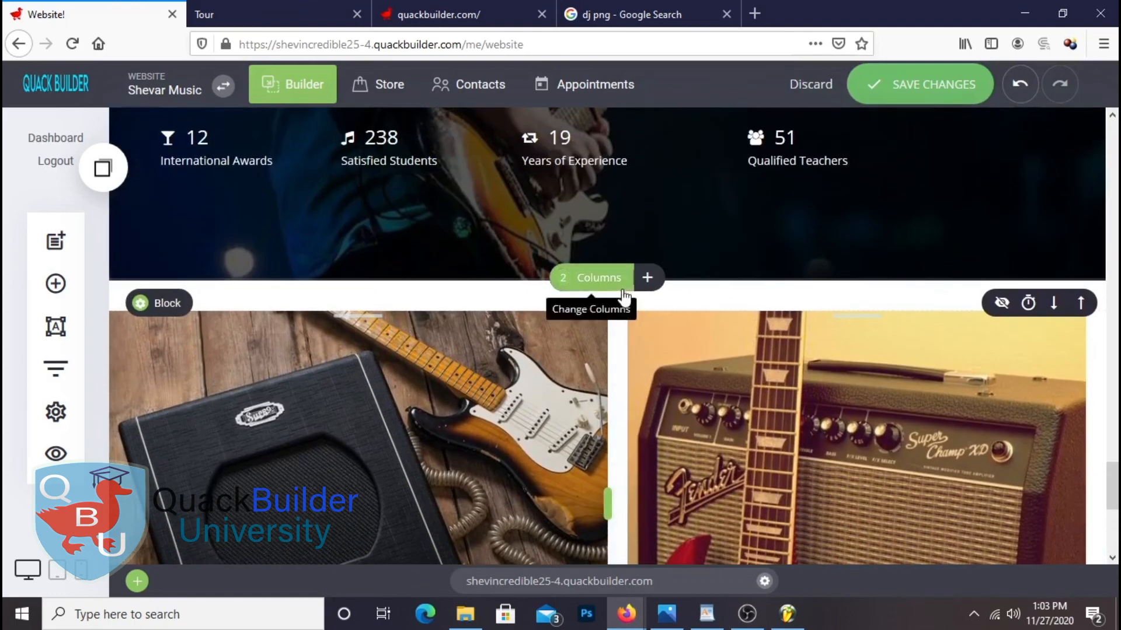
{"action": "scroll", "coordinate": [621, 374], "scroll_direction": "down", "scroll_amount": 2}
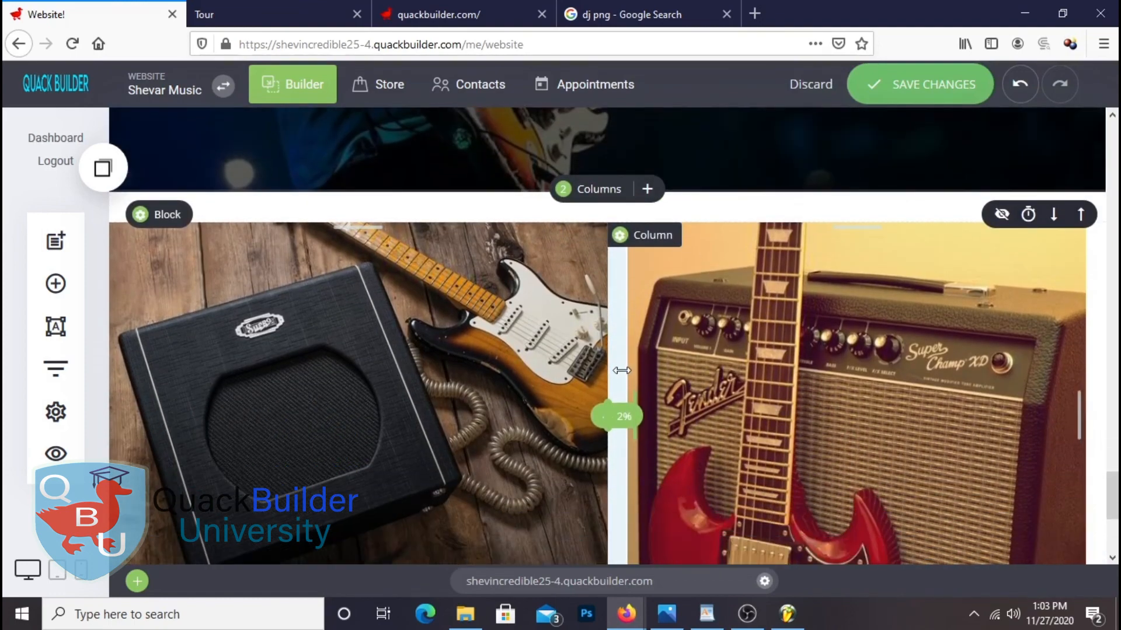
{"action": "left_click", "coordinate": [55, 284]}
{"action": "left_click_drag", "start_coordinate": [357, 331], "coordinate": [577, 193]}
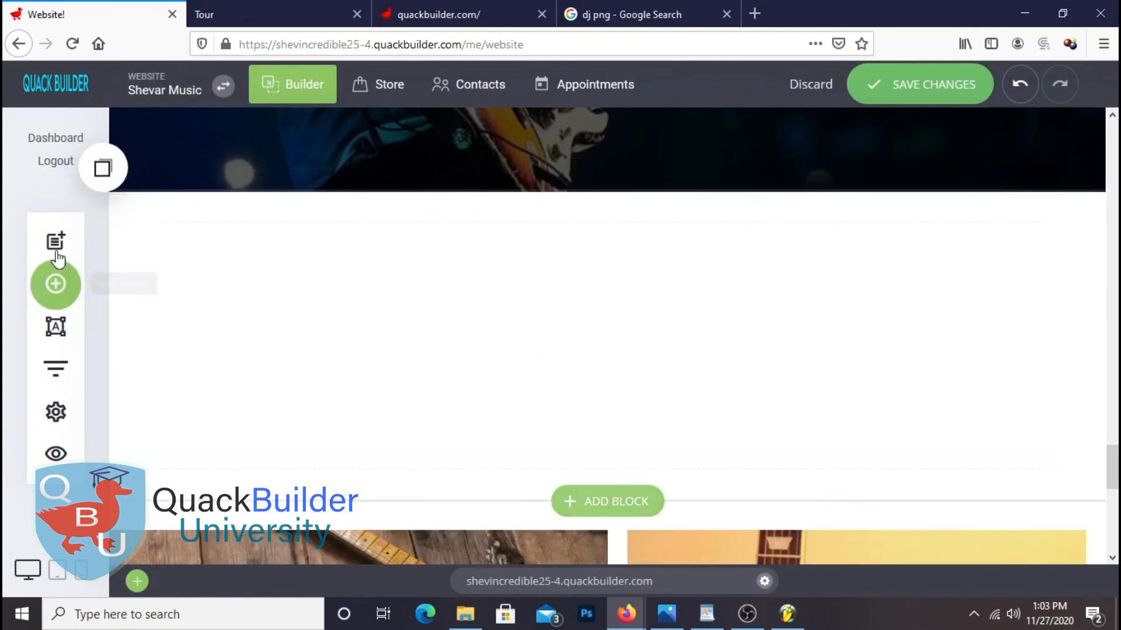
Add an 'Upcoming Events' heading above the event photos and clear out the leftover placeholder text
{"action": "left_click", "coordinate": [55, 284]}
{"action": "left_click_drag", "start_coordinate": [175, 197], "coordinate": [650, 239]}
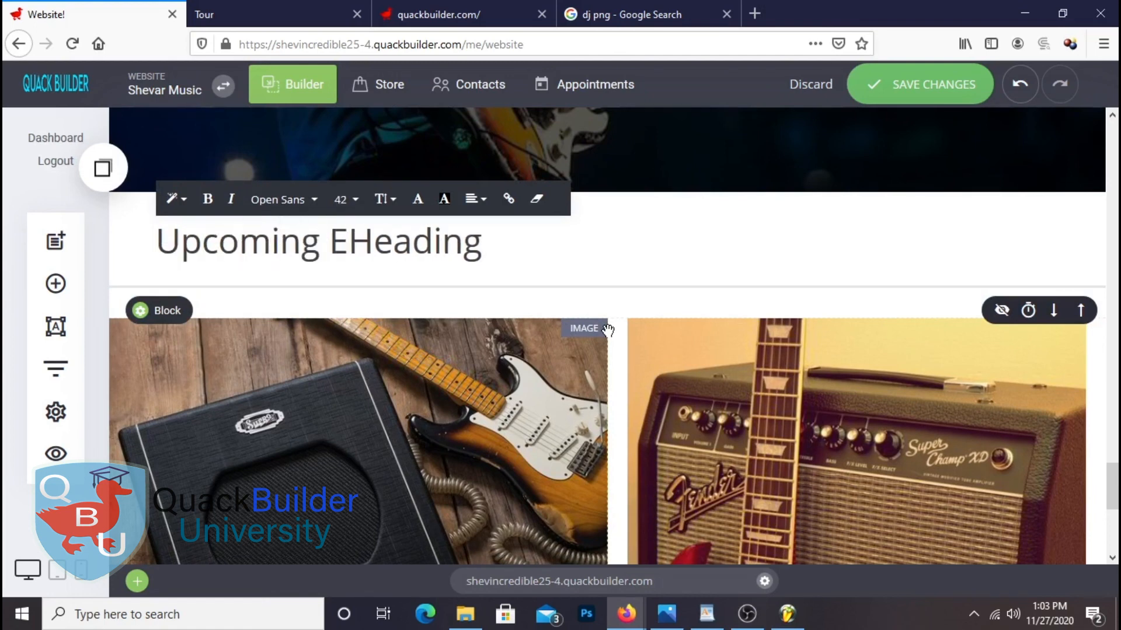
{"action": "mouse_move", "coordinate": [617, 328]}
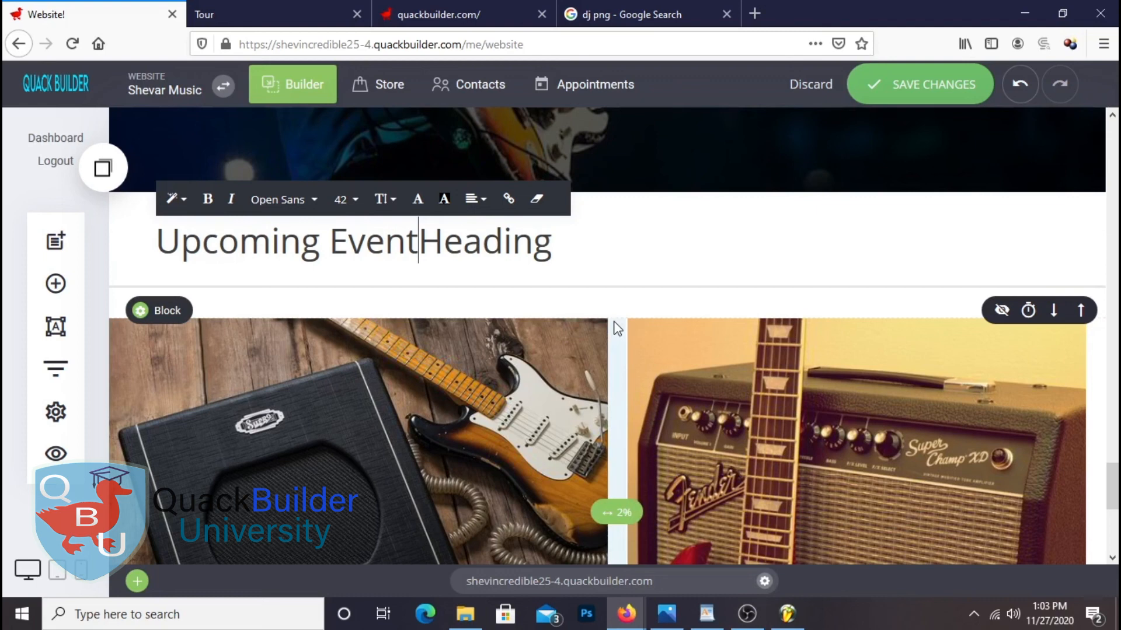
{"action": "type", "text": "s"}
{"action": "key", "text": "shift+End"}
{"action": "key", "text": "Delete"}
{"action": "key", "text": "ctrl+a"}
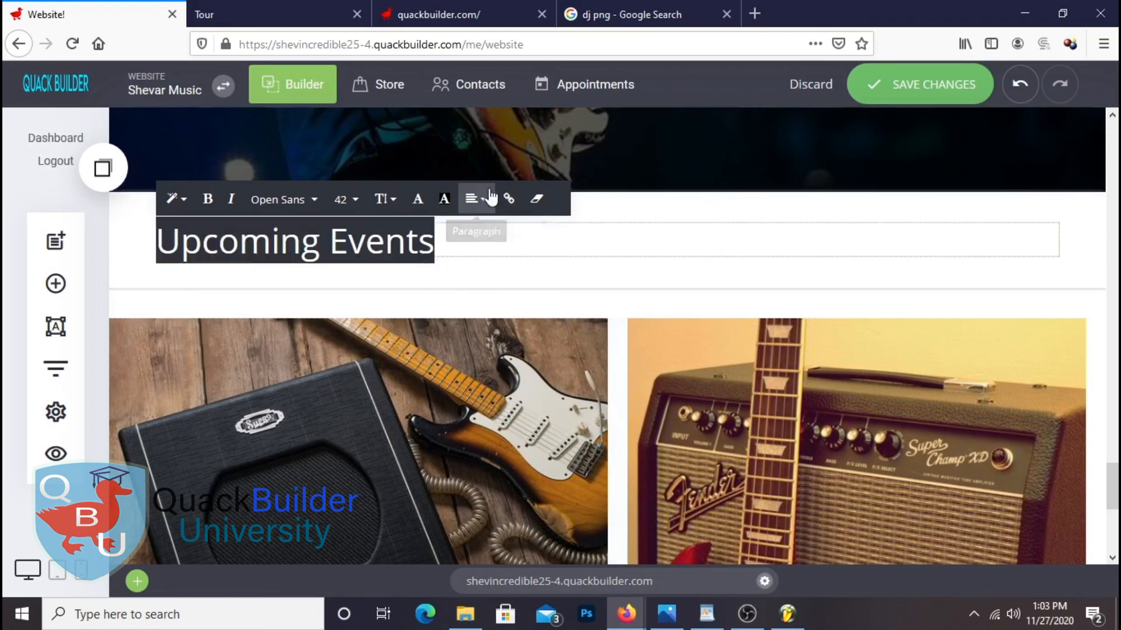
Center the Upcoming Events heading and save the page
{"action": "left_click", "coordinate": [478, 200]}
{"action": "left_click", "coordinate": [504, 170]}
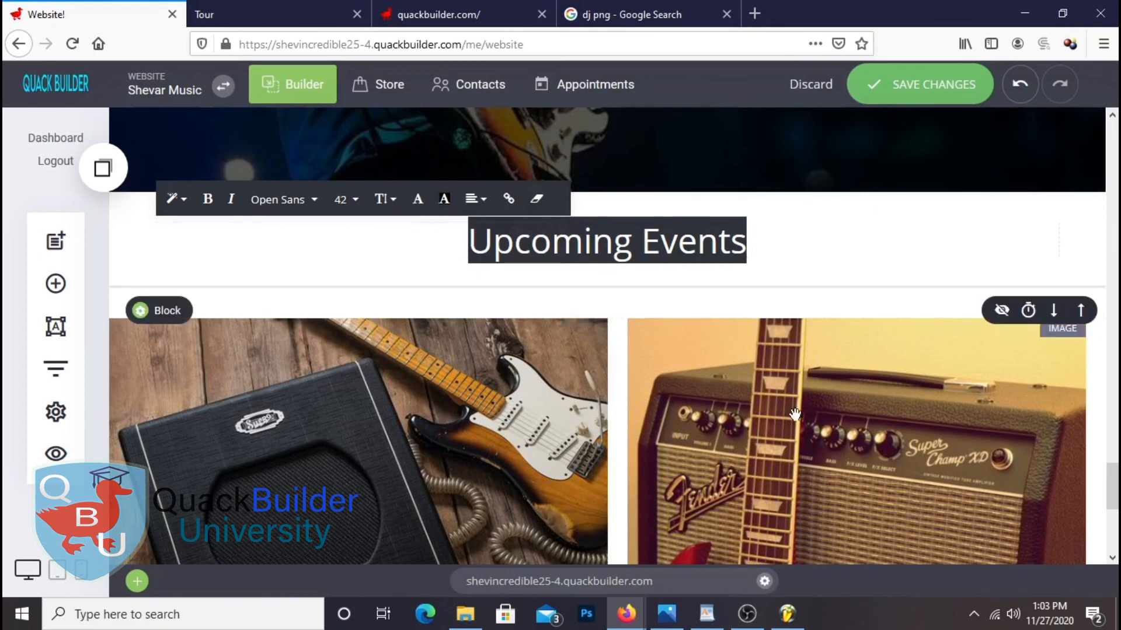
{"action": "left_click", "coordinate": [1067, 212]}
{"action": "left_click", "coordinate": [928, 84]}
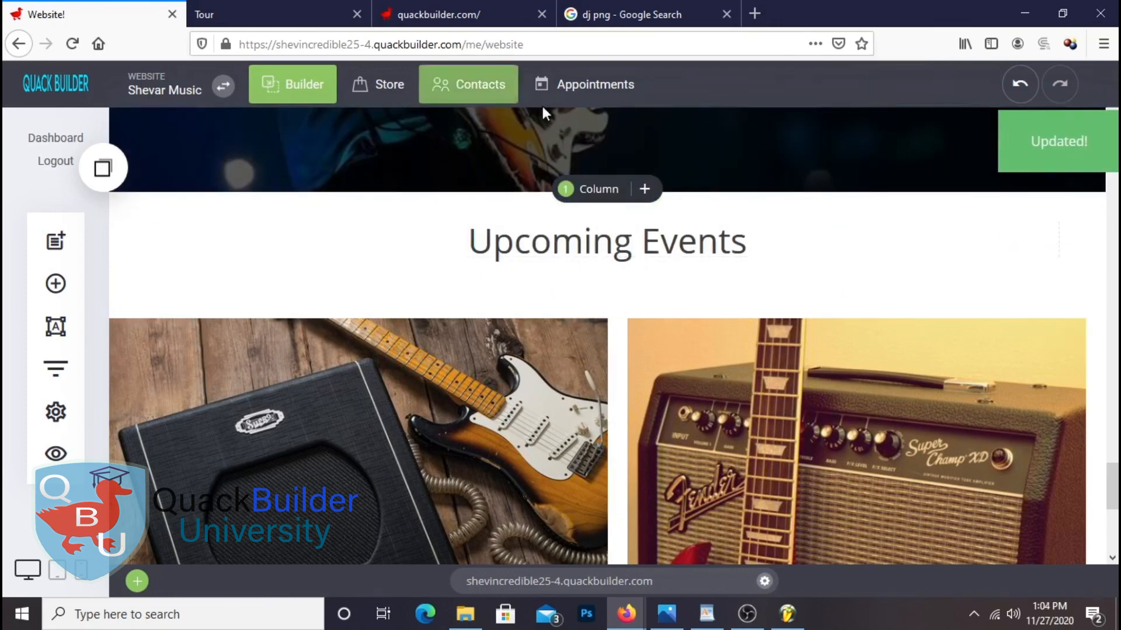
Preview the site in a new tab, scroll through the Upcoming Events images, then return to the editor
{"action": "left_click", "coordinate": [58, 452]}
{"action": "left_click", "coordinate": [489, 95]}
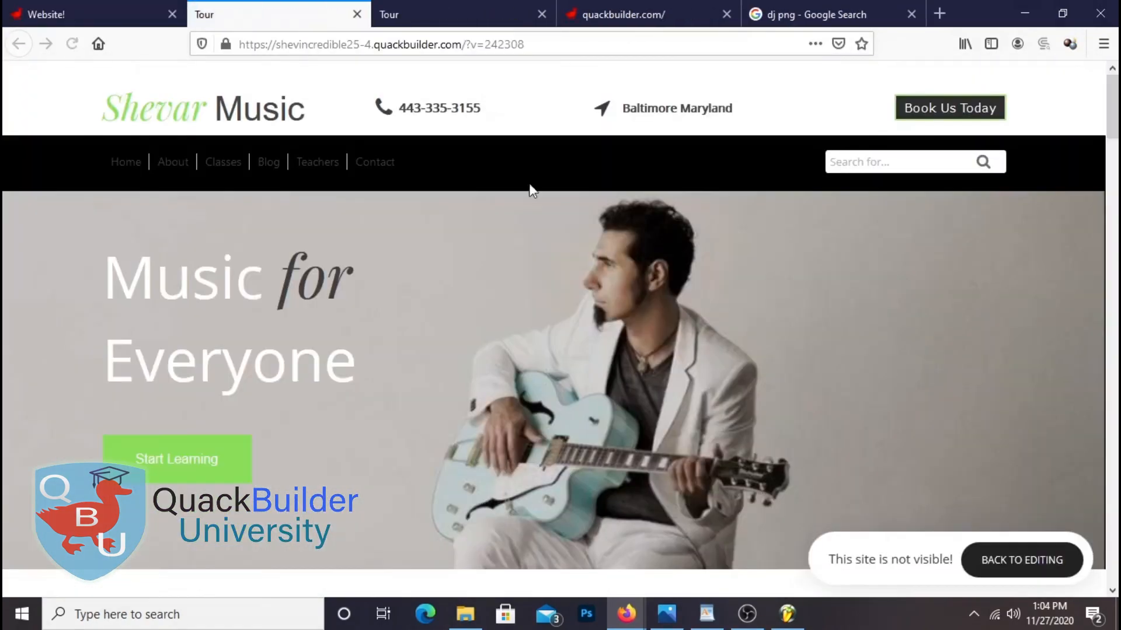
{"action": "scroll", "coordinate": [829, 321], "scroll_direction": "down", "scroll_amount": 10}
{"action": "scroll", "coordinate": [827, 320], "scroll_direction": "down", "scroll_amount": 20}
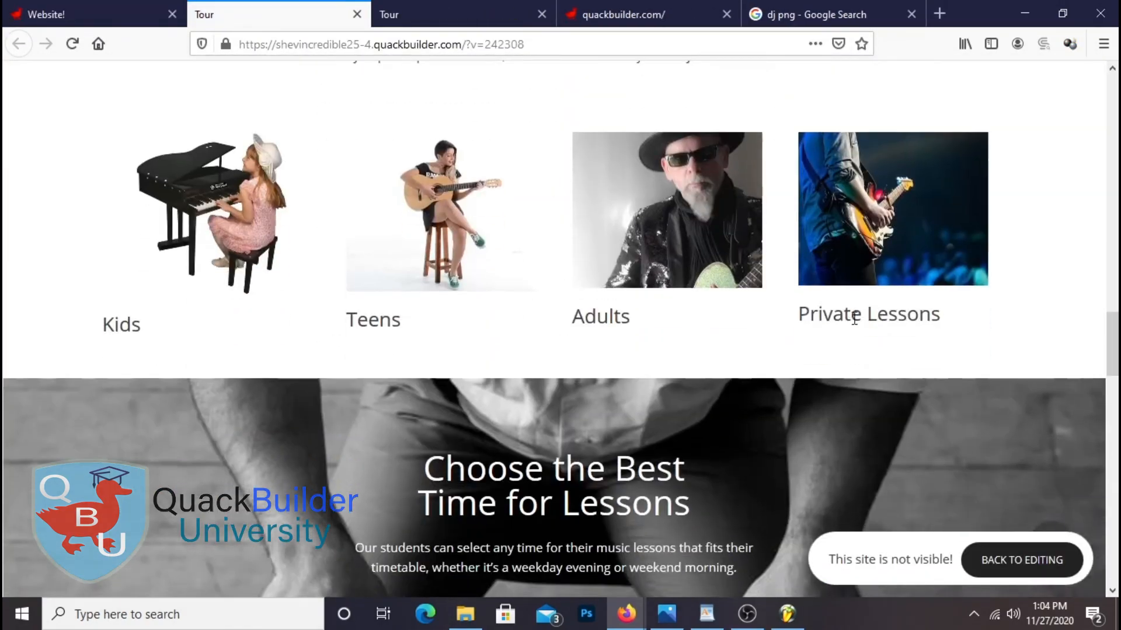
{"action": "scroll", "coordinate": [853, 320], "scroll_direction": "down", "scroll_amount": 15}
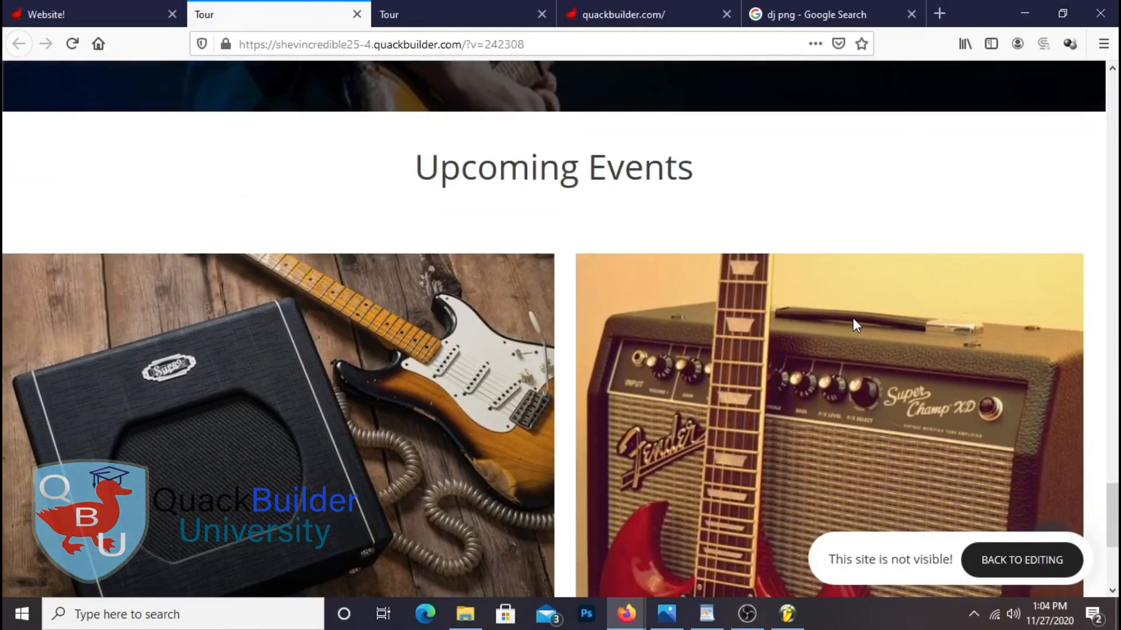
{"action": "scroll", "coordinate": [161, 359], "scroll_direction": "up", "scroll_amount": 3}
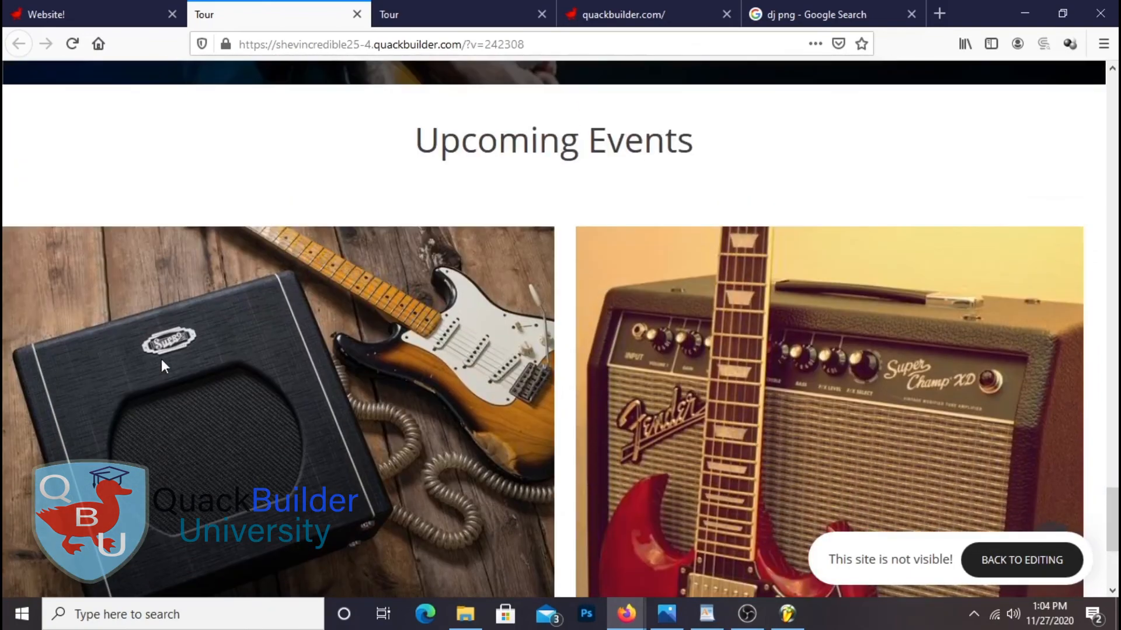
{"action": "scroll", "coordinate": [769, 364], "scroll_direction": "down", "scroll_amount": 3}
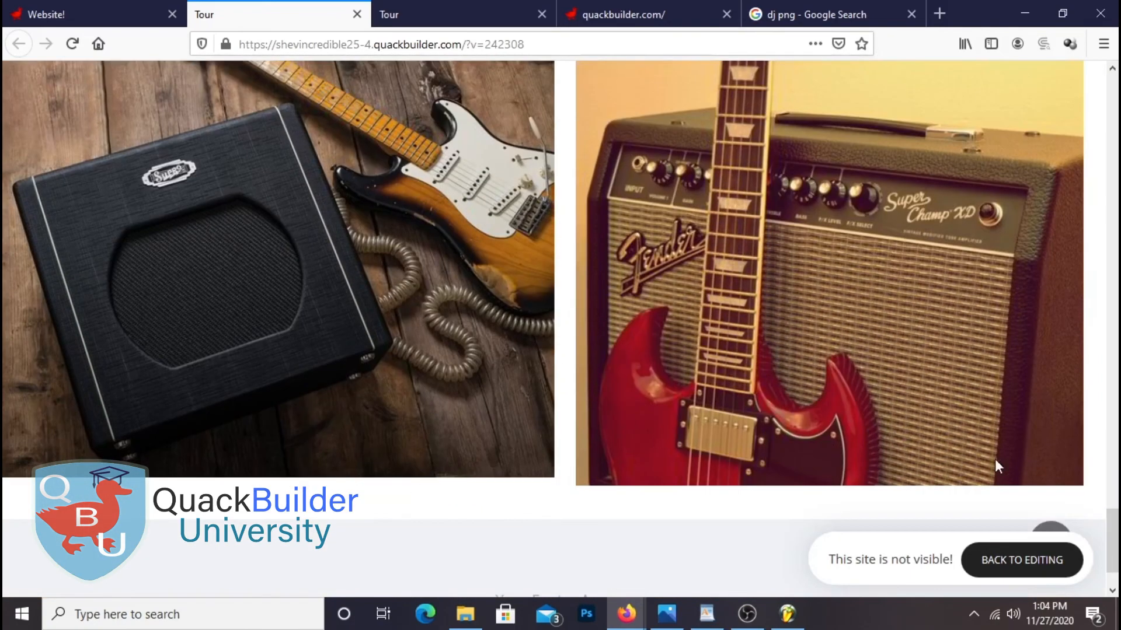
{"action": "scroll", "coordinate": [408, 394], "scroll_direction": "up", "scroll_amount": 5}
{"action": "scroll", "coordinate": [626, 428], "scroll_direction": "down", "scroll_amount": 6}
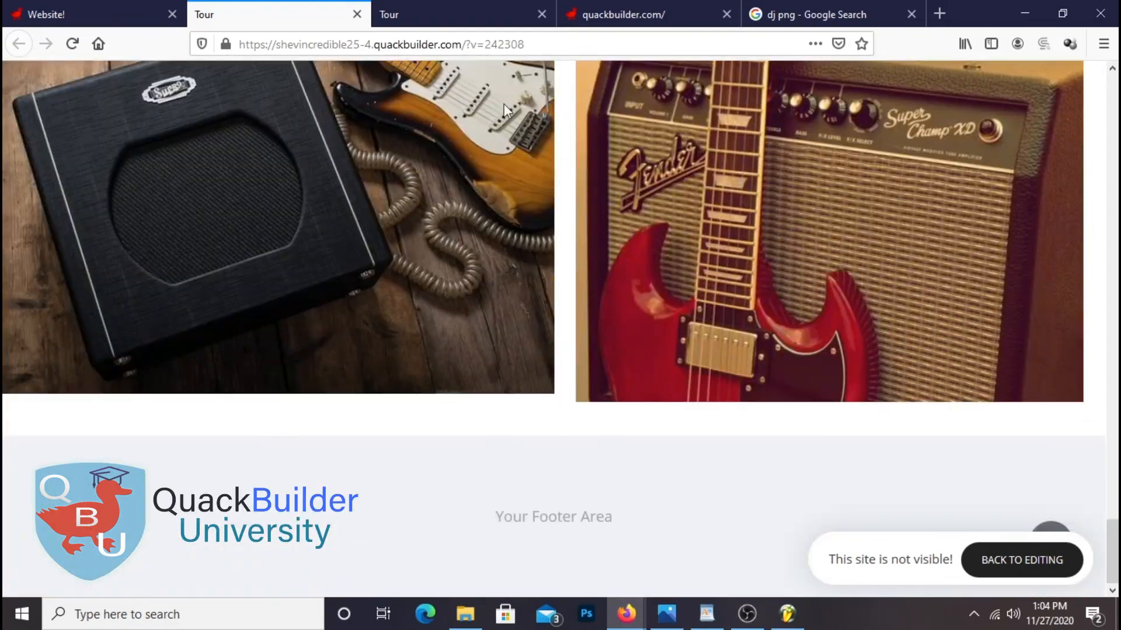
{"action": "left_click", "coordinate": [114, 17]}
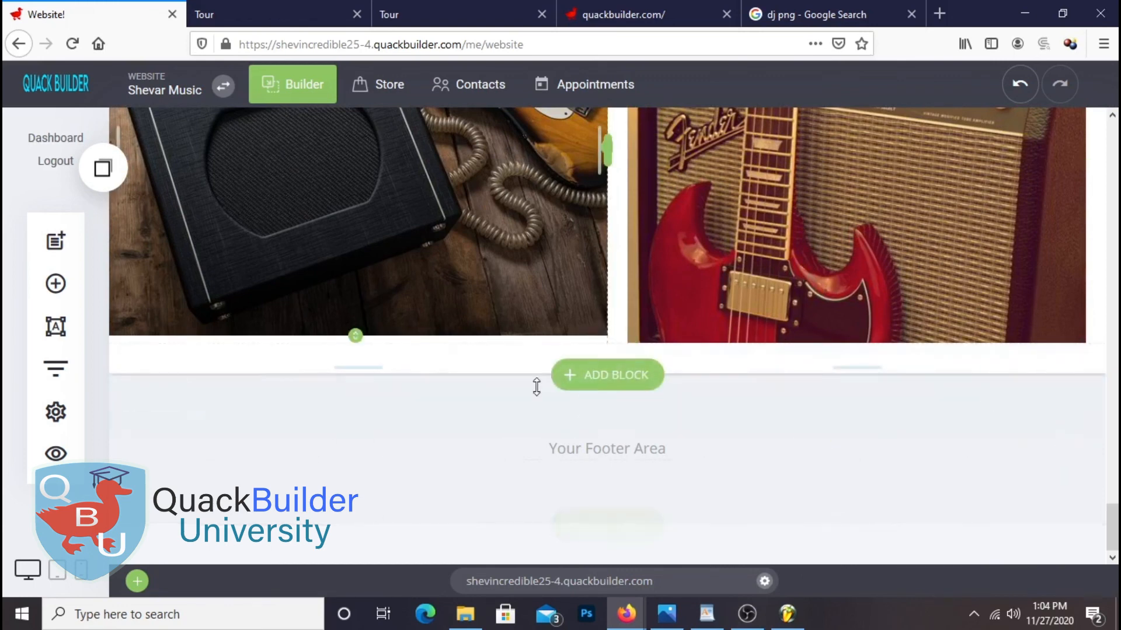
Copy the 'String Instruments Masterclass' line from the Shevar Music notes in WordPad and return to Firefox
{"action": "left_click", "coordinate": [706, 612]}
{"action": "scroll", "coordinate": [775, 355], "scroll_direction": "down", "scroll_amount": 5}
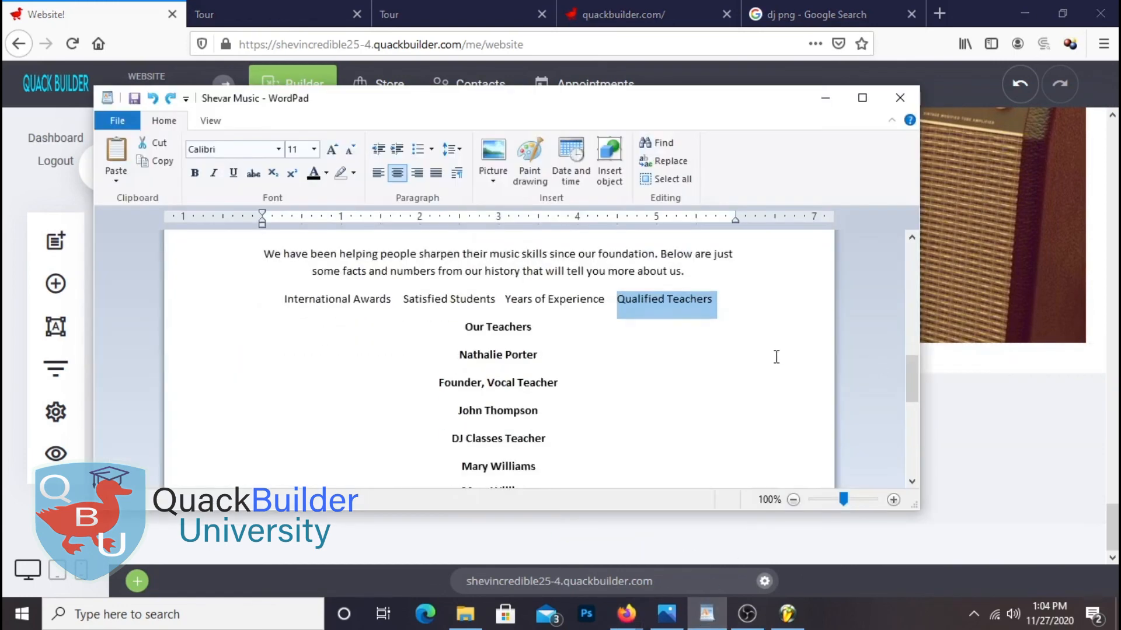
{"action": "scroll", "coordinate": [599, 248], "scroll_direction": "up", "scroll_amount": 2}
{"action": "scroll", "coordinate": [627, 292], "scroll_direction": "down", "scroll_amount": 5}
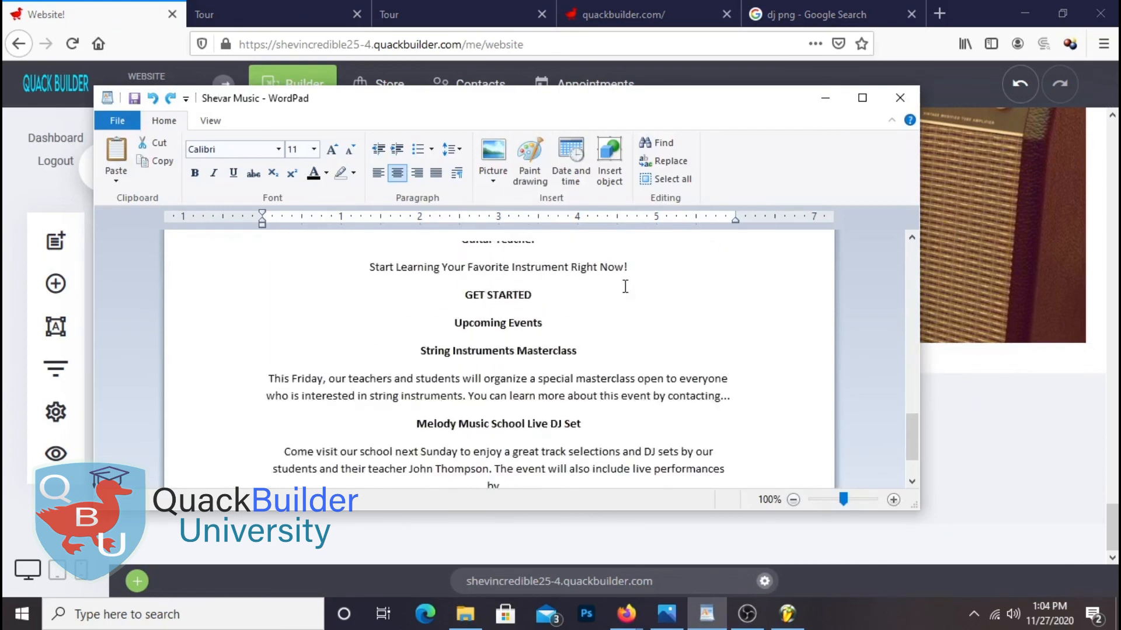
{"action": "left_click_drag", "start_coordinate": [575, 378], "coordinate": [495, 377]}
{"action": "left_click", "coordinate": [495, 376]}
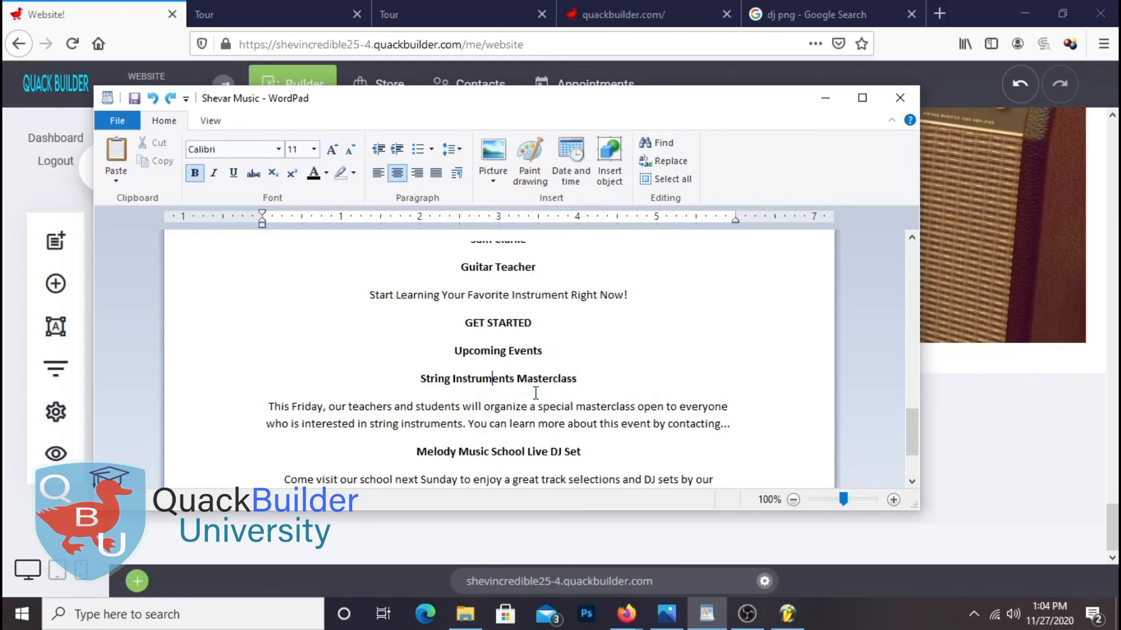
{"action": "triple_click", "coordinate": [422, 383]}
{"action": "right_click", "coordinate": [501, 378]}
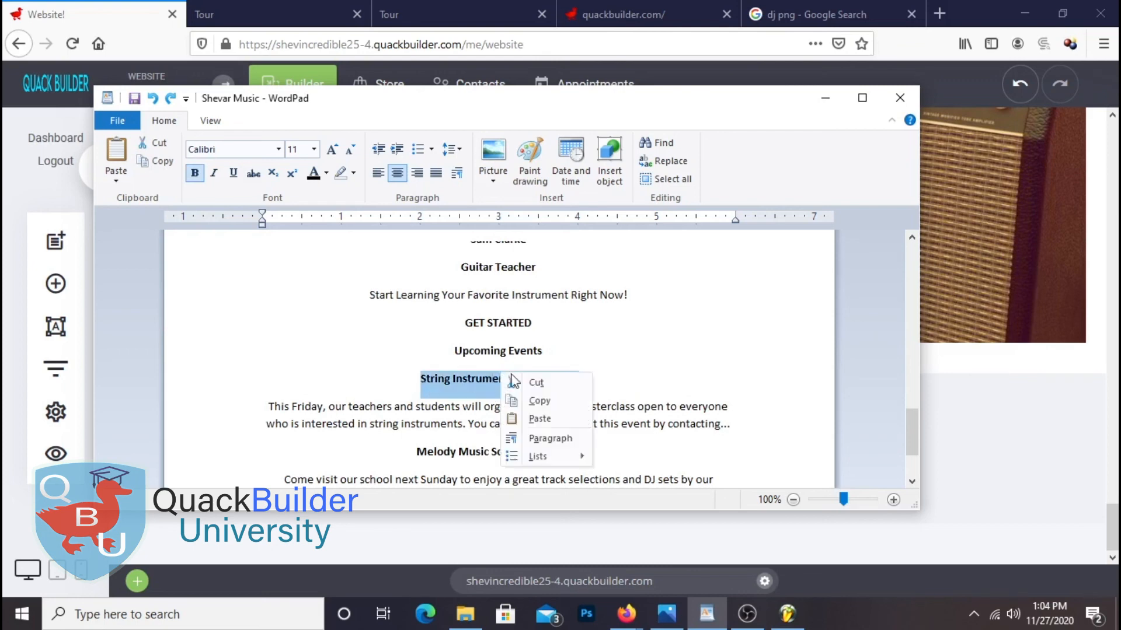
{"action": "left_click", "coordinate": [555, 403]}
{"action": "key", "text": "alt+Tab"}
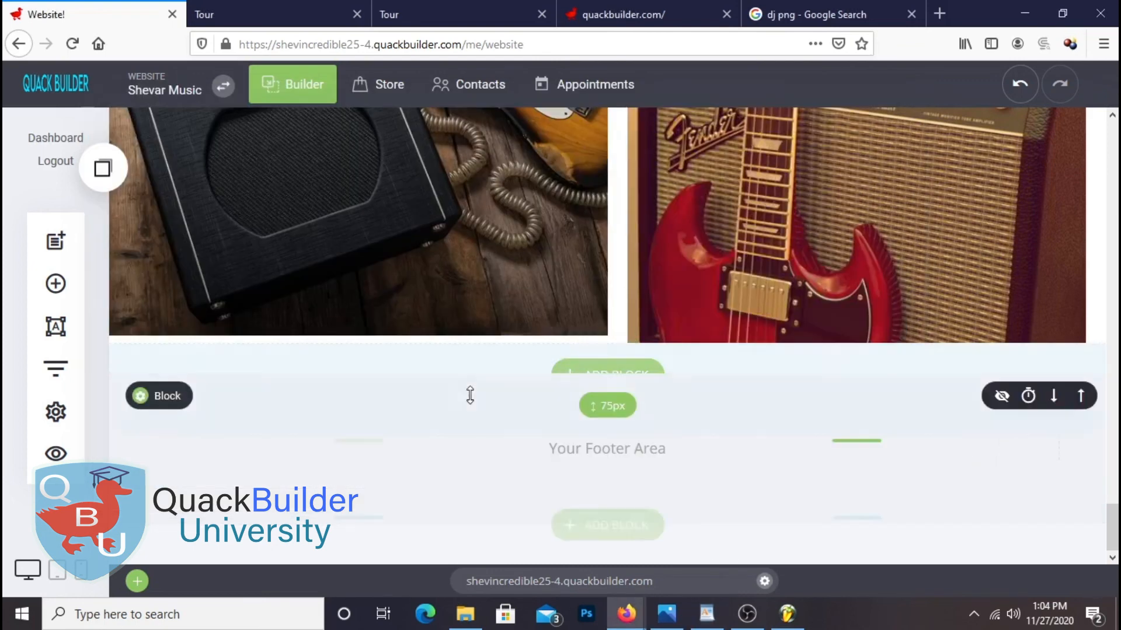
Add a heading below the left amp image containing 'String Instruments Masterclass'
{"action": "left_click", "coordinate": [56, 283]}
{"action": "left_click_drag", "start_coordinate": [205, 225], "coordinate": [418, 370]}
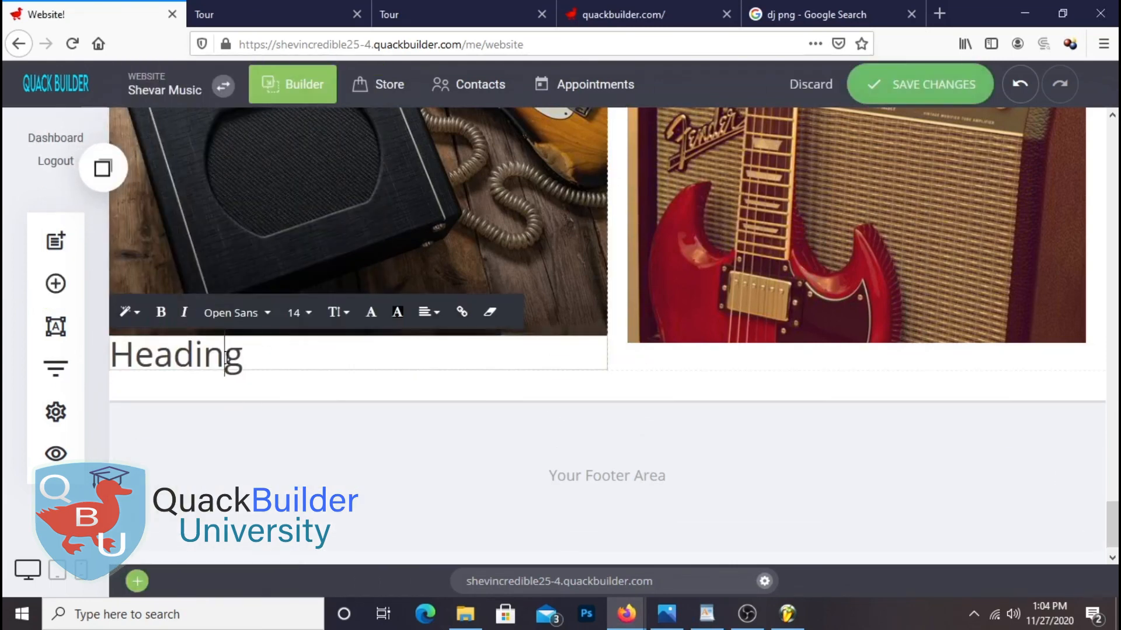
{"action": "double_click", "coordinate": [224, 357]}
{"action": "right_click", "coordinate": [224, 357]}
{"action": "left_click", "coordinate": [265, 122]}
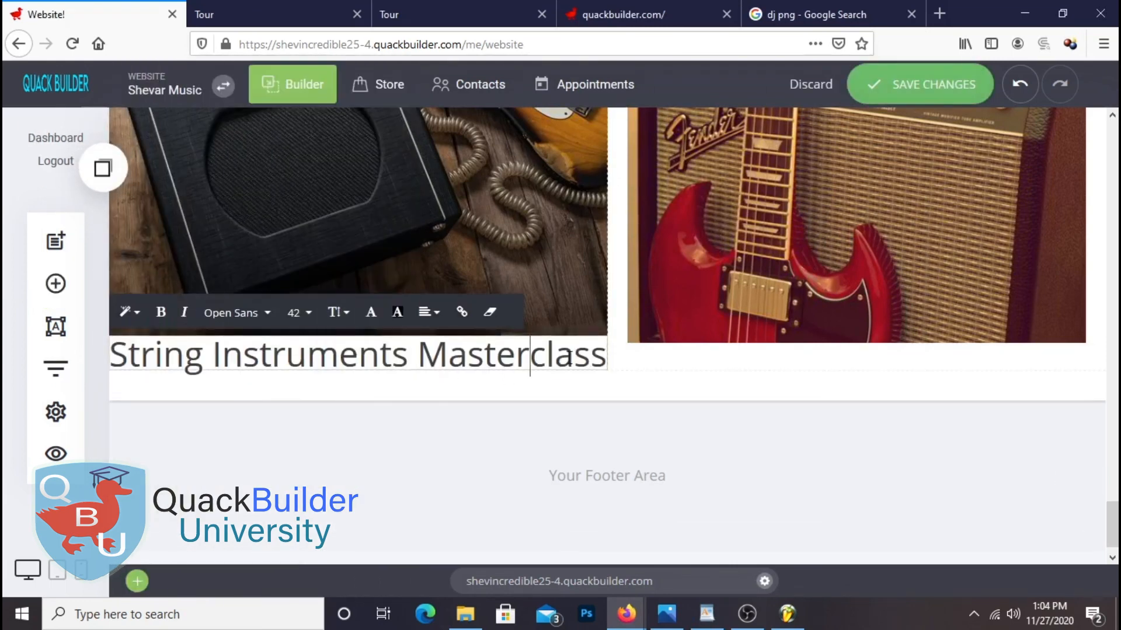
{"action": "triple_click", "coordinate": [578, 357]}
Set the masterclass heading to font size 32 with 21px of space above it
{"action": "left_click", "coordinate": [299, 312]}
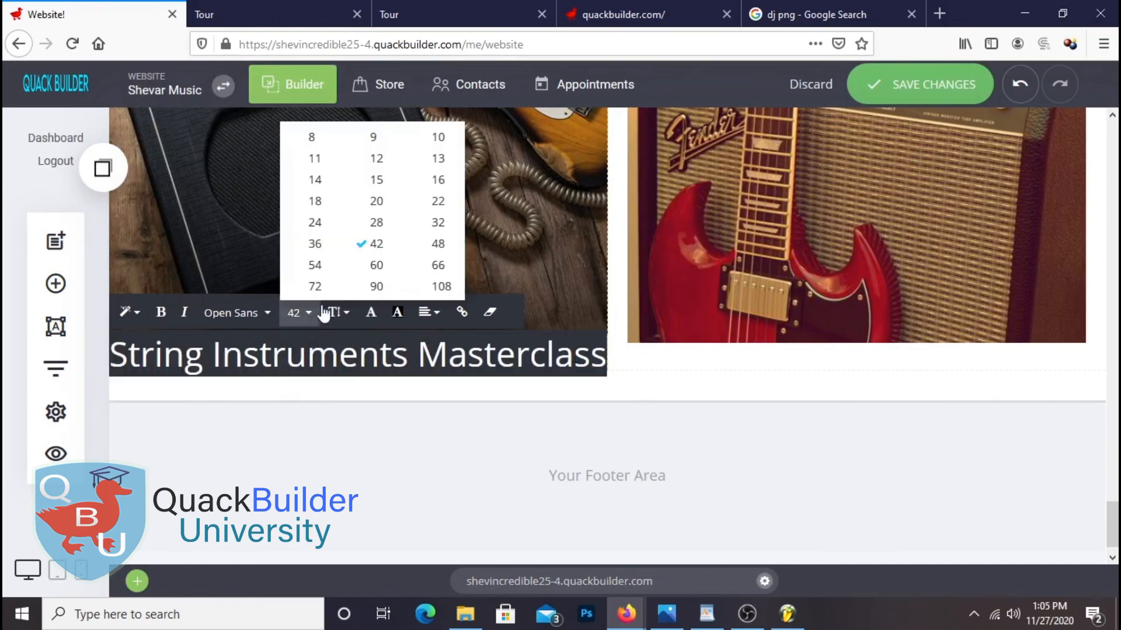
{"action": "left_click", "coordinate": [320, 248]}
{"action": "left_click", "coordinate": [311, 315]}
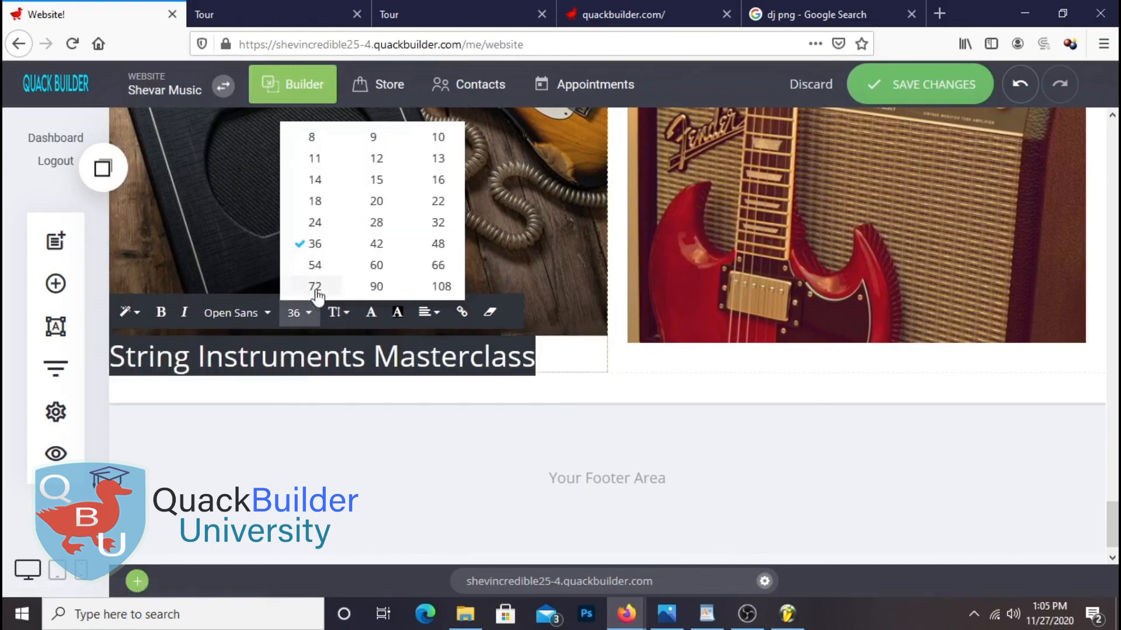
{"action": "left_click", "coordinate": [438, 223]}
{"action": "left_click", "coordinate": [413, 389]}
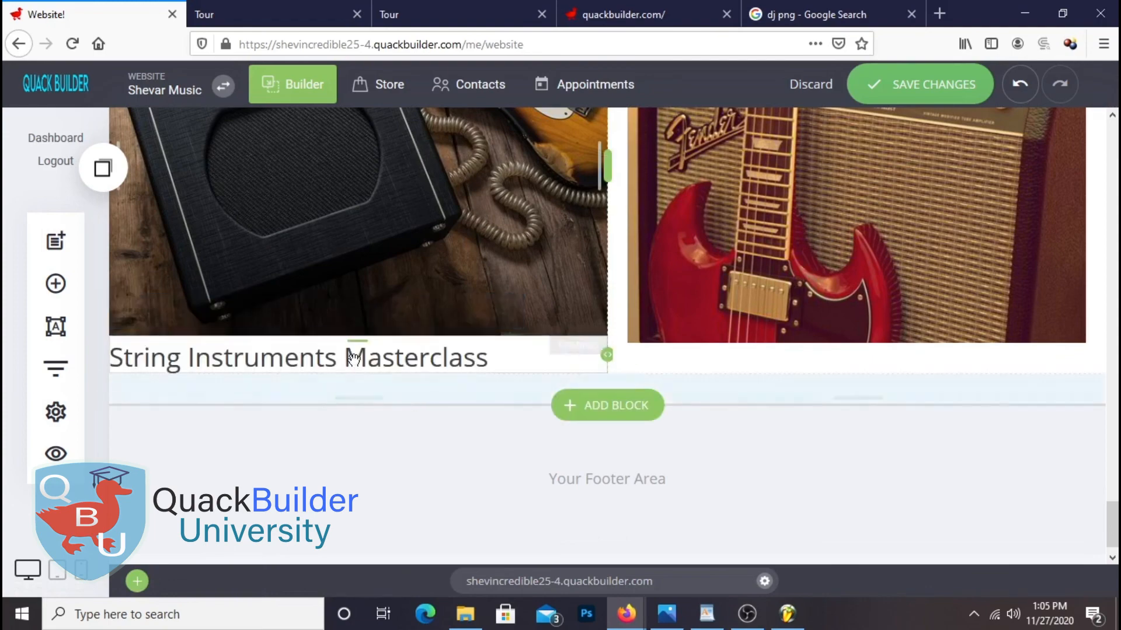
{"action": "left_click_drag", "start_coordinate": [357, 336], "coordinate": [360, 354]}
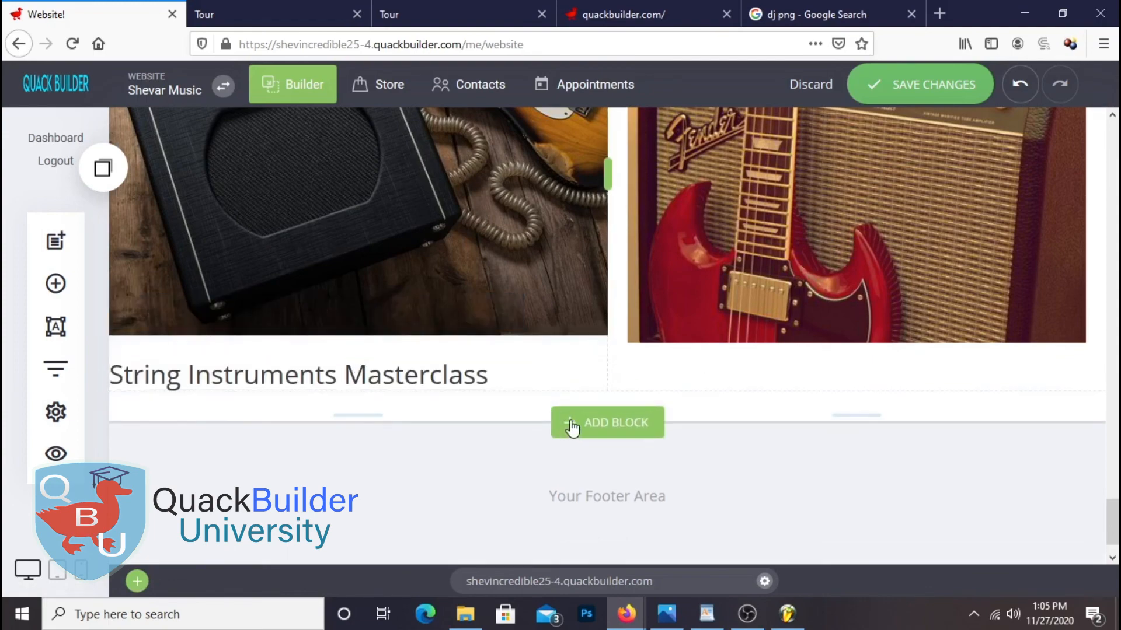
Select the masterclass description paragraph in the Shevar Music notes for copying
{"action": "left_click", "coordinate": [706, 614]}
{"action": "scroll", "coordinate": [519, 340], "scroll_direction": "down", "scroll_amount": 3}
{"action": "triple_click", "coordinate": [518, 340]}
{"action": "right_click", "coordinate": [517, 339]}
Paste the masterclass description into a new text block under the masterclass heading
{"action": "left_click", "coordinate": [577, 367]}
{"action": "left_click", "coordinate": [969, 401]}
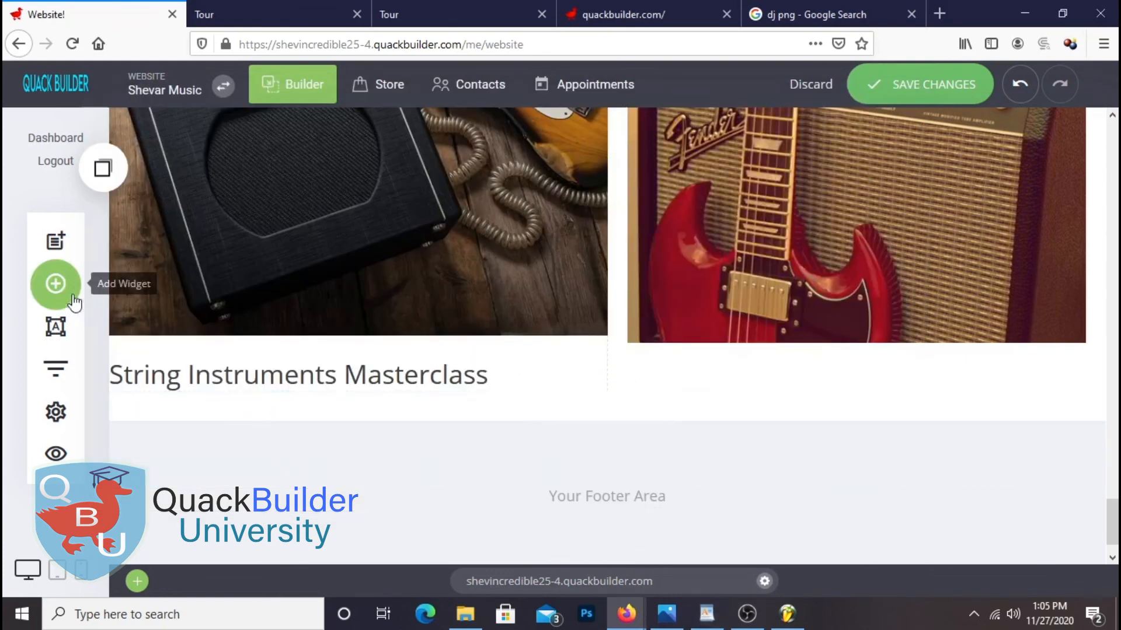
{"action": "left_click", "coordinate": [55, 283]}
{"action": "left_click_drag", "start_coordinate": [303, 199], "coordinate": [429, 408]}
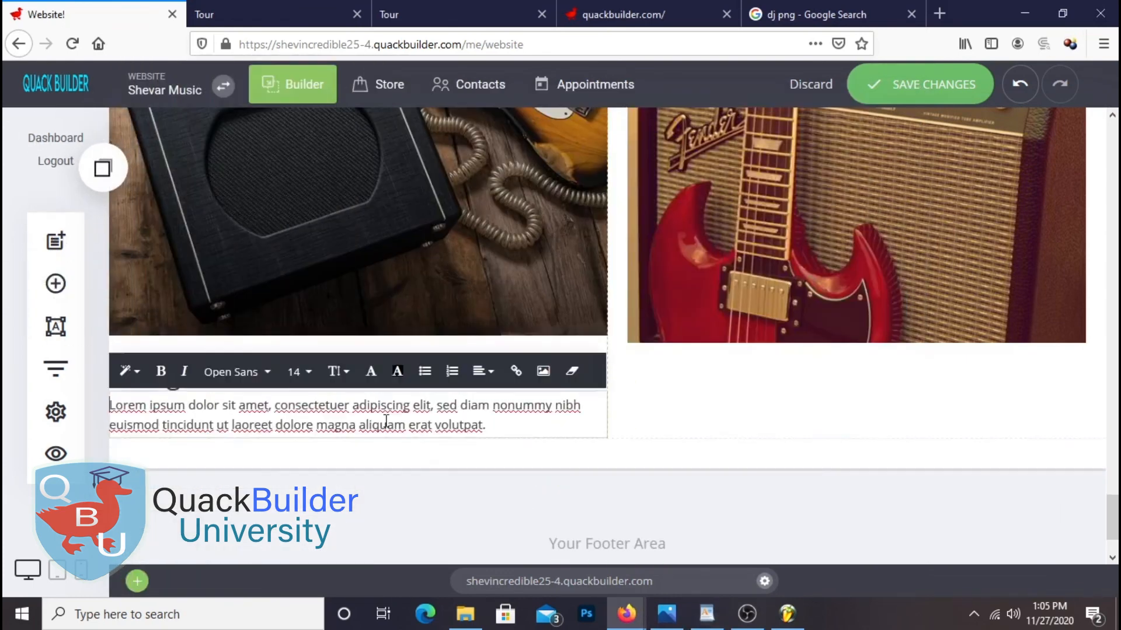
{"action": "triple_click", "coordinate": [429, 408]}
{"action": "right_click", "coordinate": [386, 408]}
{"action": "left_click", "coordinate": [425, 187]}
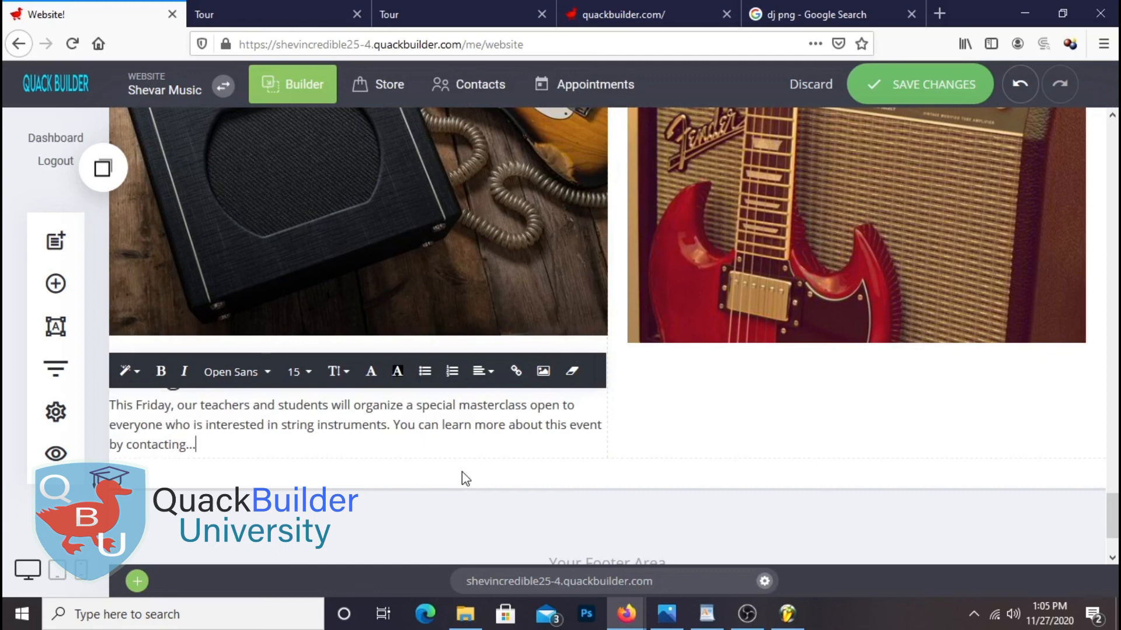
{"action": "left_click", "coordinate": [759, 504]}
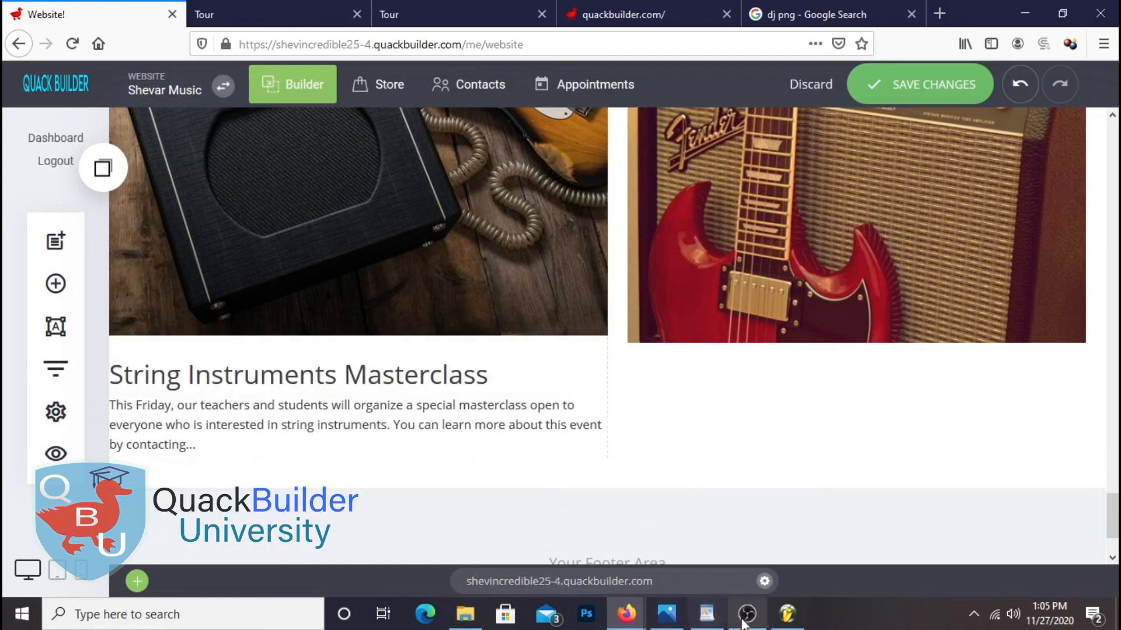
Duplicate the heading under the right image and change it to 'Melody Music School Live DJ Set'
{"action": "left_click", "coordinate": [390, 379]}
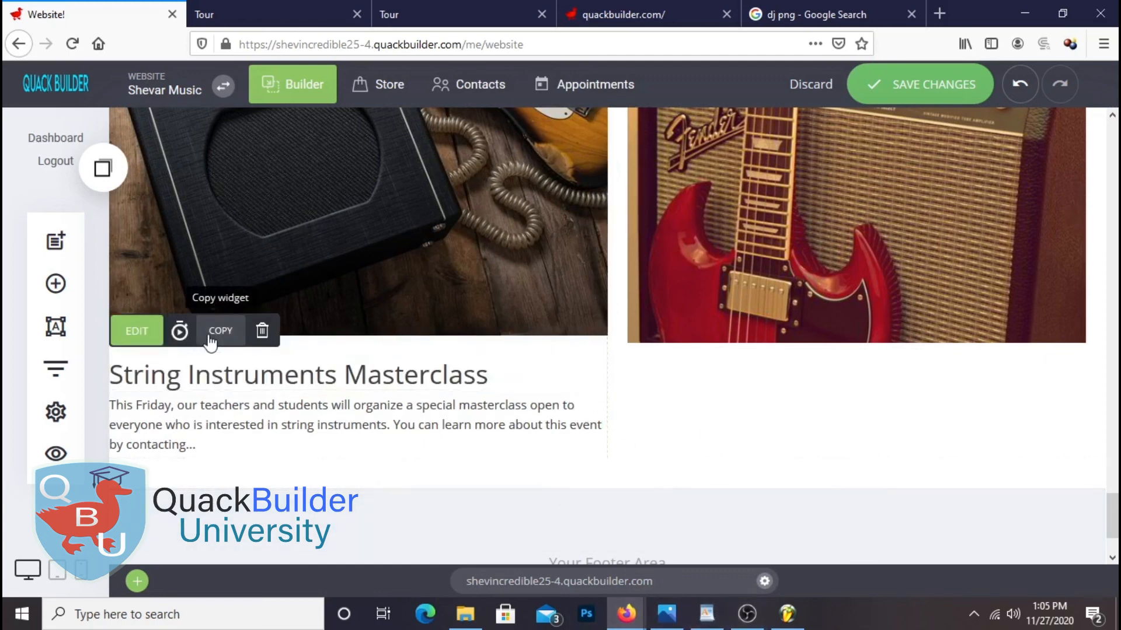
{"action": "left_click", "coordinate": [187, 330]}
{"action": "left_click_drag", "start_coordinate": [188, 334], "coordinate": [856, 368]}
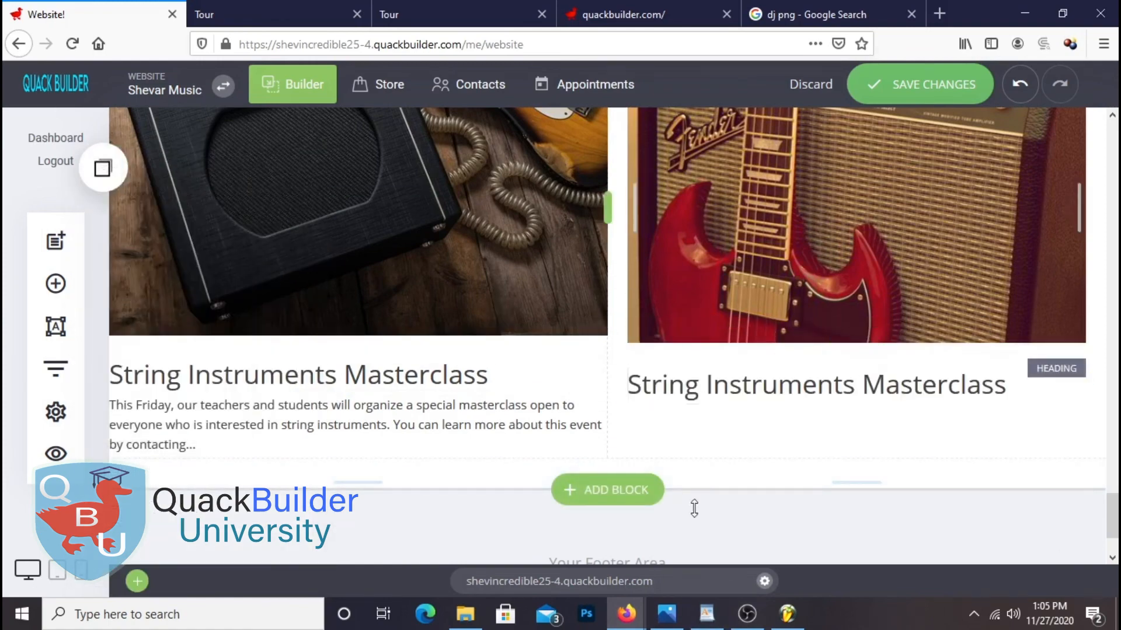
{"action": "left_click", "coordinate": [711, 620]}
{"action": "triple_click", "coordinate": [510, 363]}
{"action": "right_click", "coordinate": [509, 363]}
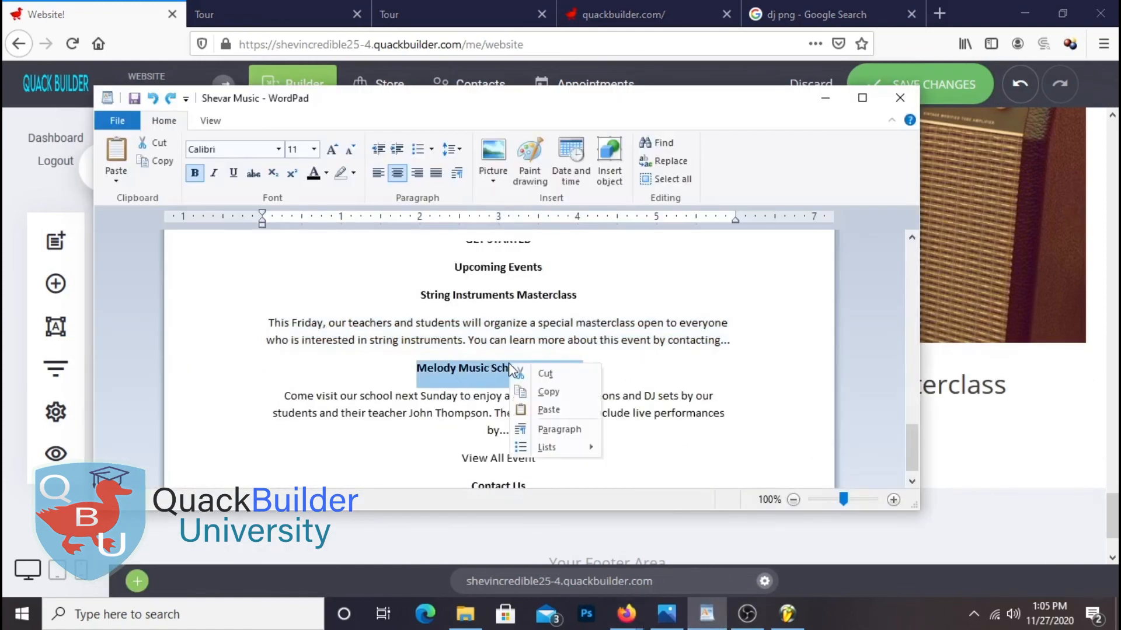
{"action": "left_click", "coordinate": [543, 392]}
{"action": "left_click", "coordinate": [979, 416]}
{"action": "double_click", "coordinate": [941, 386]}
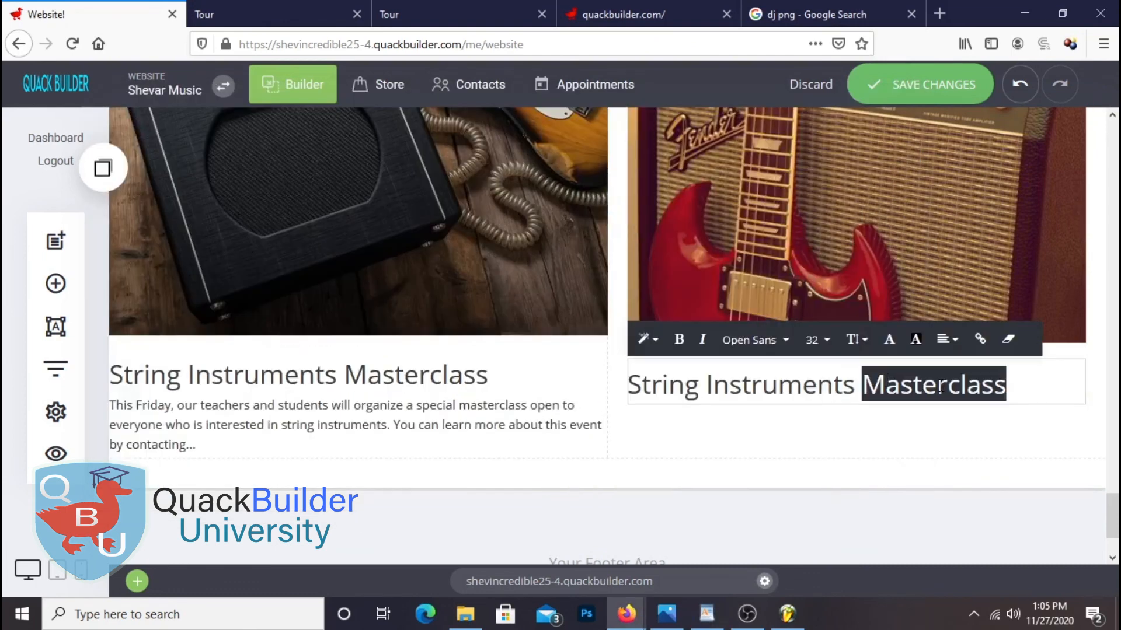
{"action": "left_click", "coordinate": [941, 386]}
{"action": "right_click", "coordinate": [899, 377]}
{"action": "left_click", "coordinate": [936, 142]}
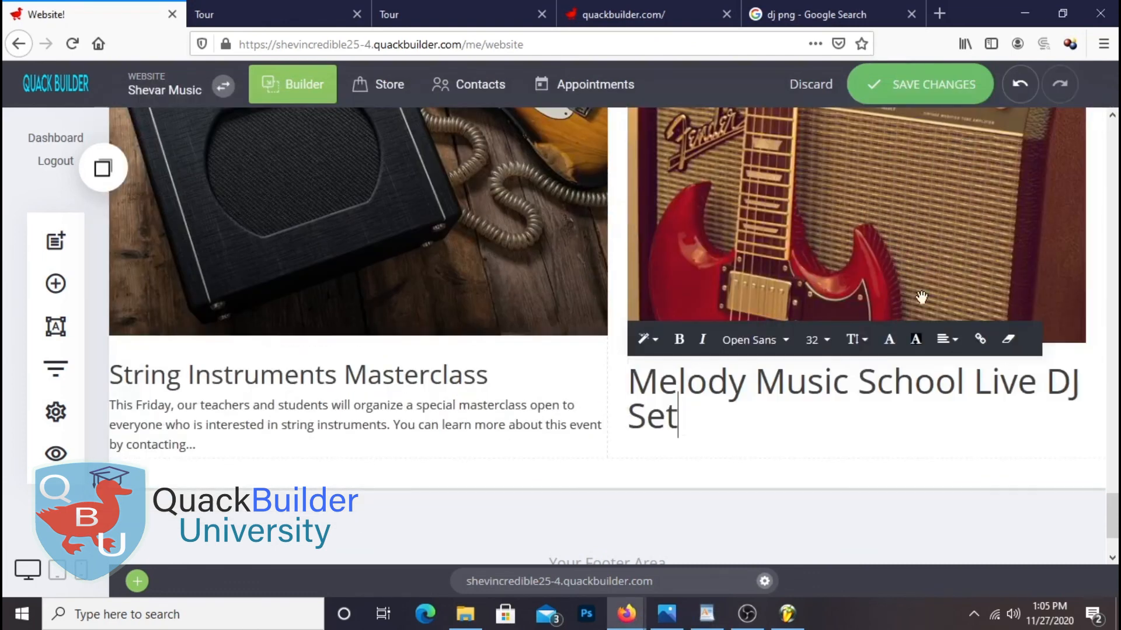
Set the Melody Music School Live DJ Set heading to size 28 and center it
{"action": "triple_click", "coordinate": [650, 412]}
{"action": "left_click", "coordinate": [827, 342]}
{"action": "left_click", "coordinate": [898, 249]}
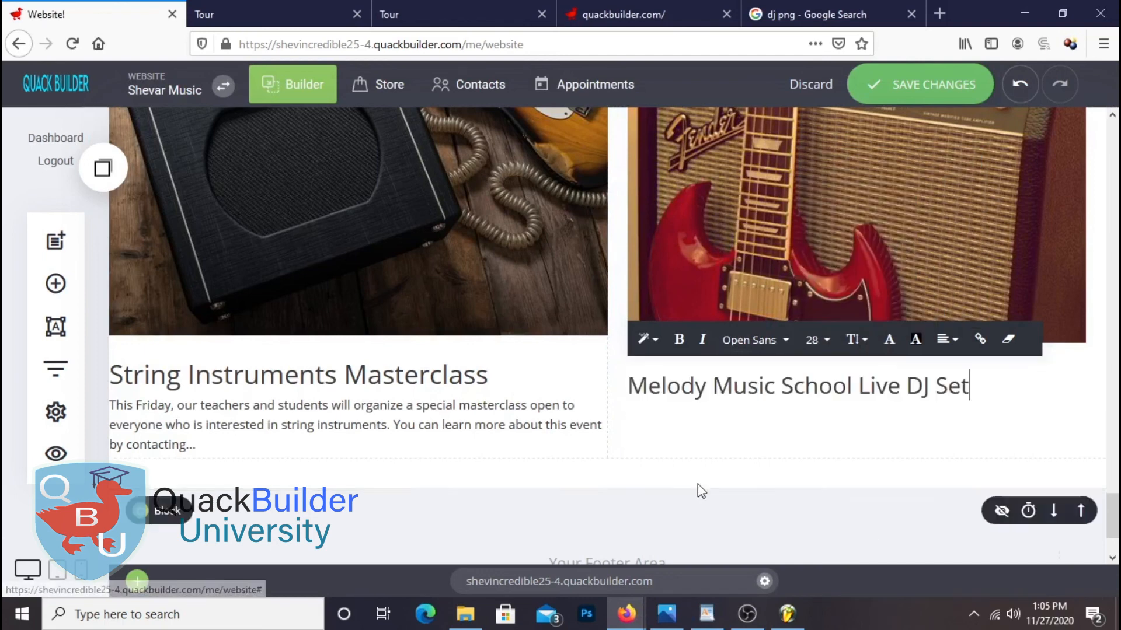
{"action": "left_click", "coordinate": [809, 419]}
{"action": "left_click", "coordinate": [986, 387]}
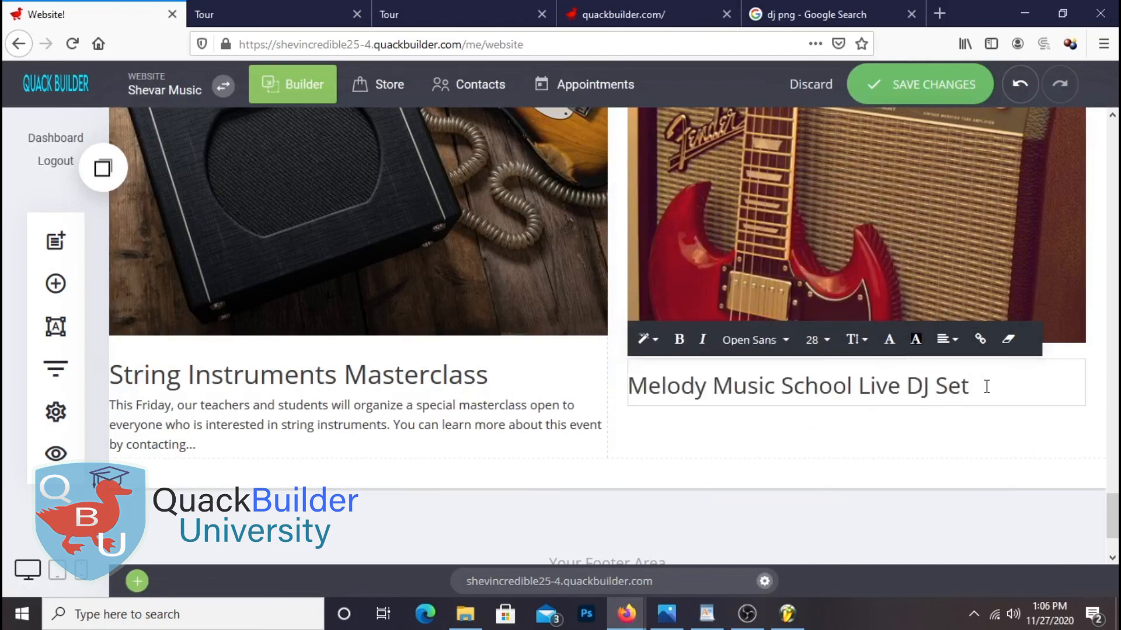
{"action": "triple_click", "coordinate": [986, 386]}
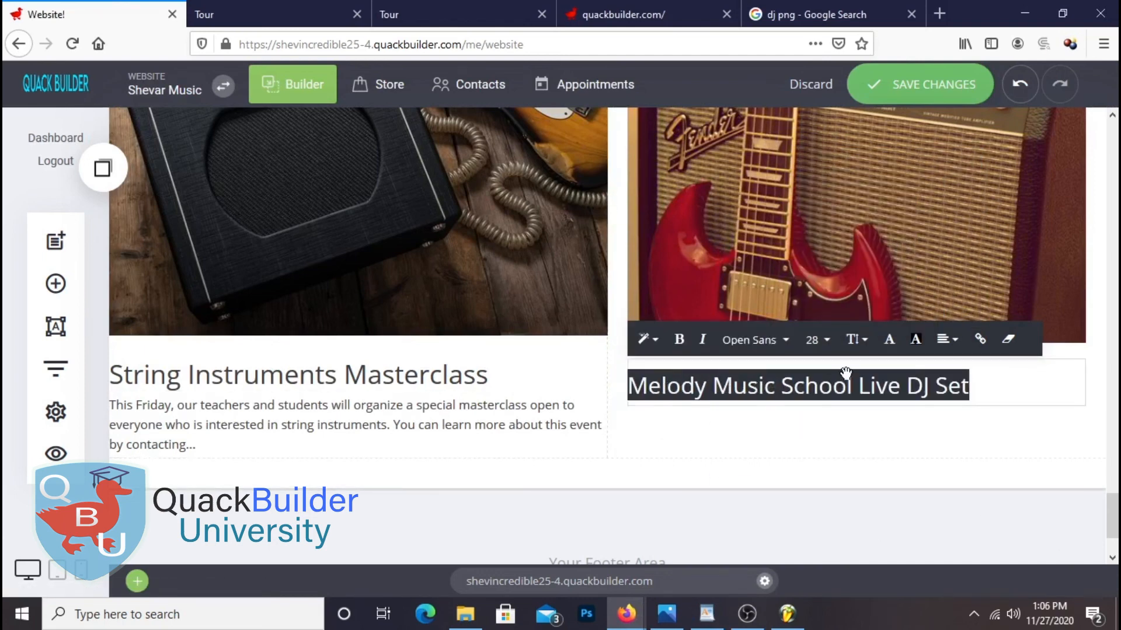
{"action": "left_click", "coordinate": [947, 339]}
{"action": "left_click", "coordinate": [975, 308]}
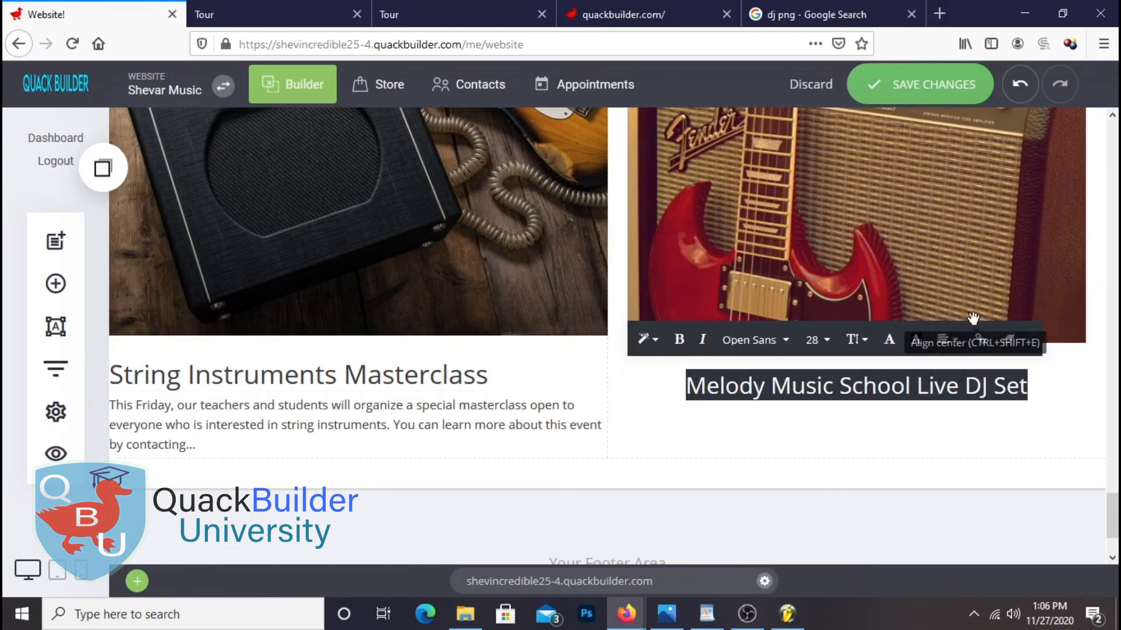
{"action": "left_click", "coordinate": [932, 428]}
Resize the masterclass heading to 28 and center the masterclass description
{"action": "triple_click", "coordinate": [363, 381]}
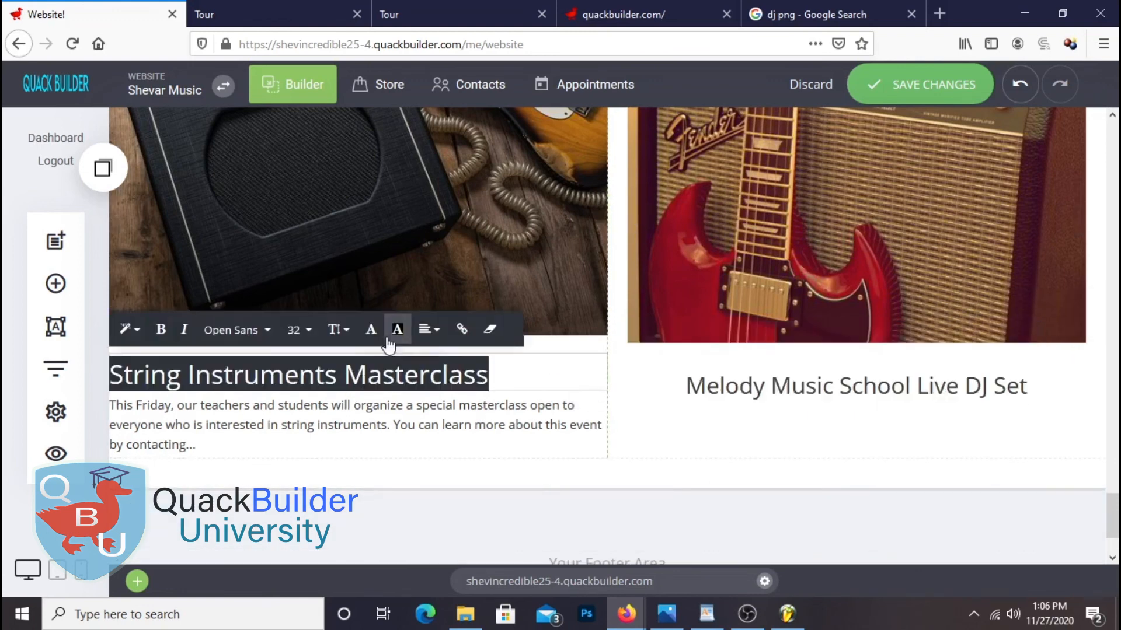
{"action": "left_click", "coordinate": [299, 331]}
{"action": "left_click", "coordinate": [377, 239]}
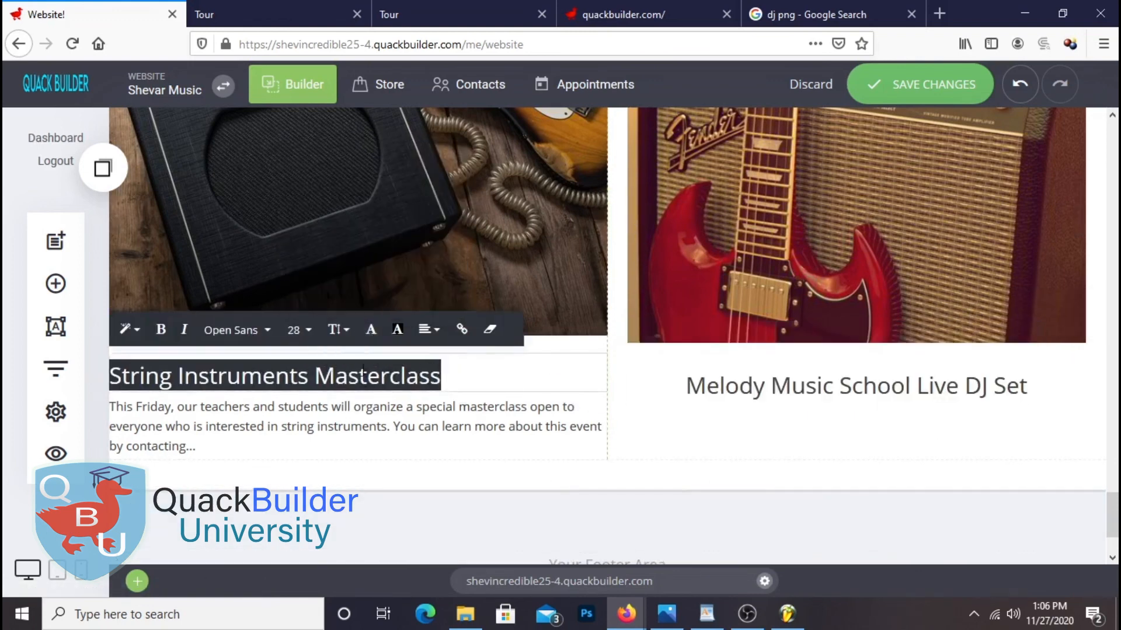
{"action": "left_click", "coordinate": [429, 330]}
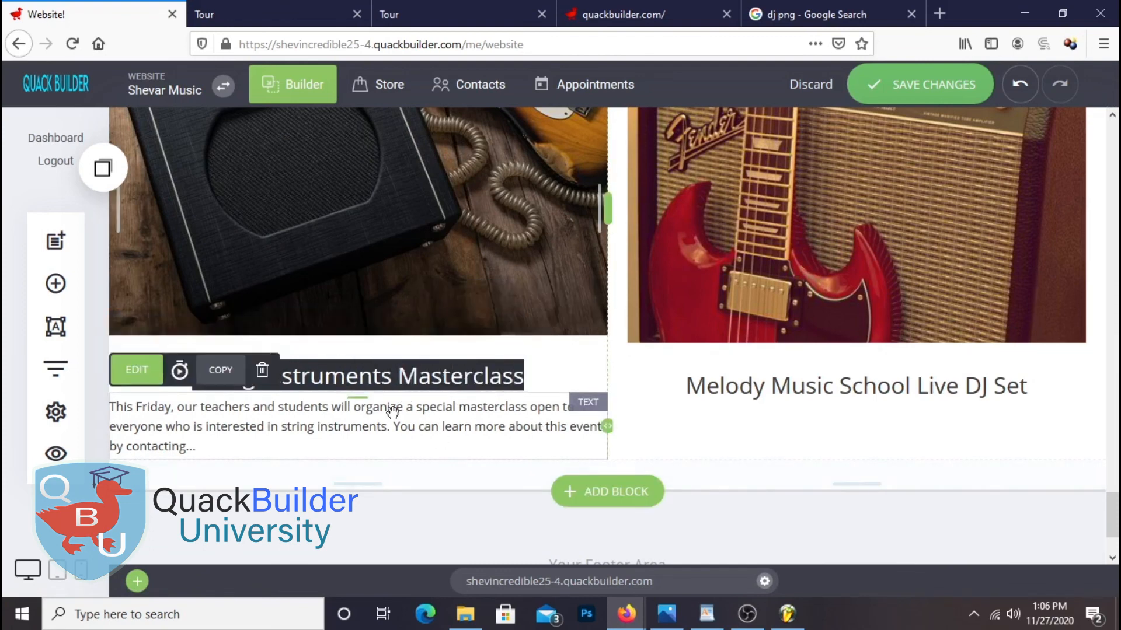
{"action": "triple_click", "coordinate": [383, 435]}
{"action": "left_click", "coordinate": [484, 372]}
{"action": "left_click", "coordinate": [511, 343]}
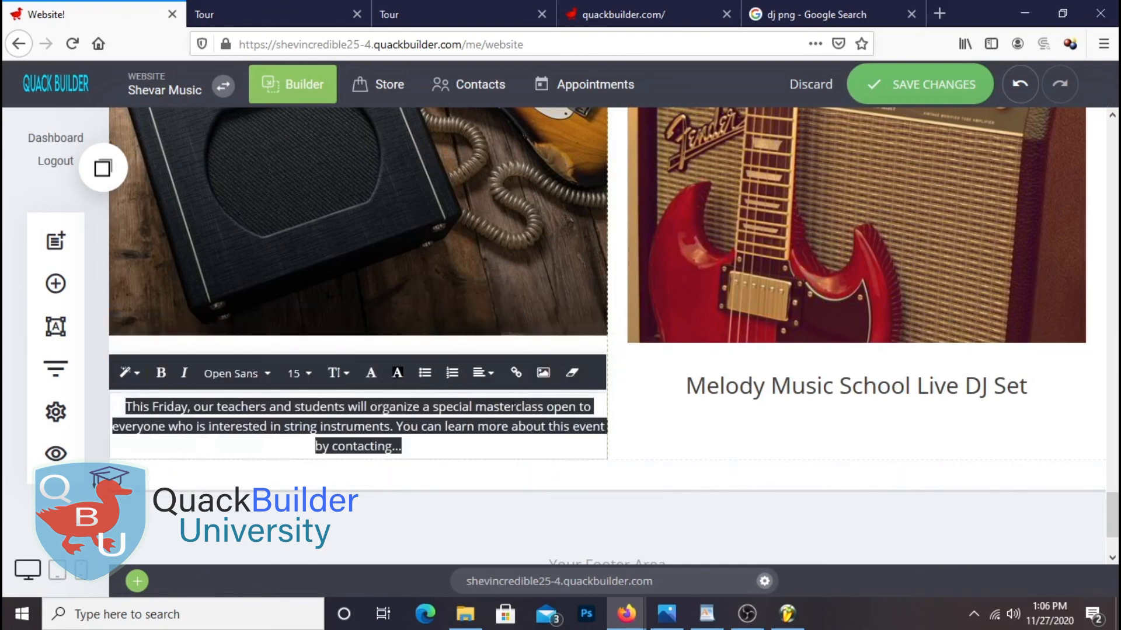
{"action": "left_click", "coordinate": [843, 513]}
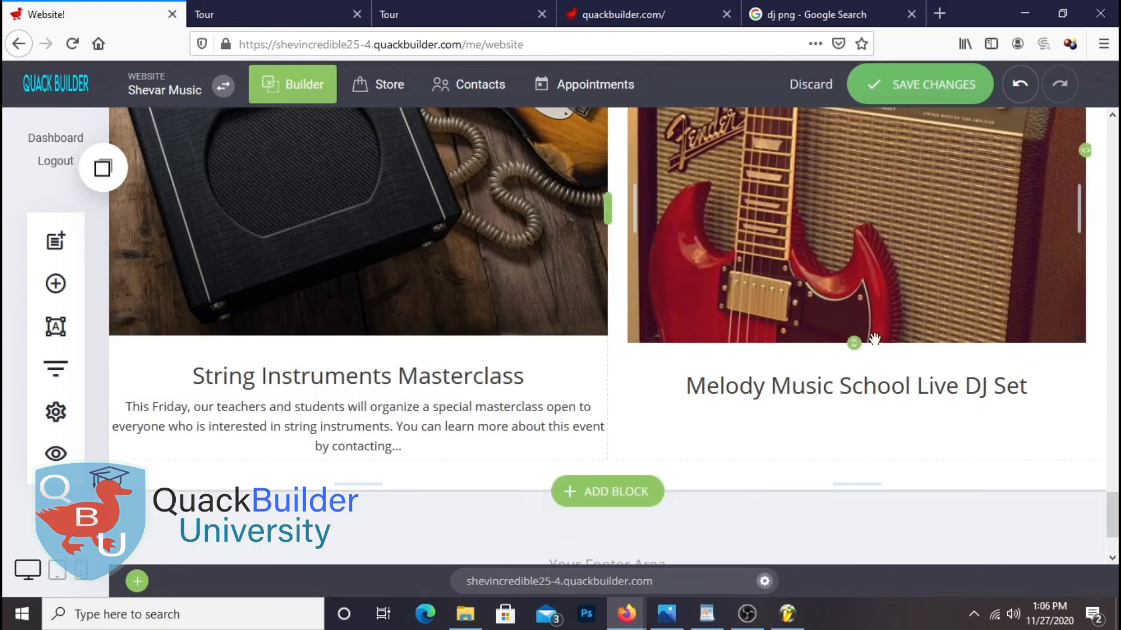
Copy the DJ set description from the Shevar Music notes and return to the editor
{"action": "left_click", "coordinate": [706, 614]}
{"action": "triple_click", "coordinate": [489, 412]}
{"action": "right_click", "coordinate": [490, 409]}
{"action": "left_click", "coordinate": [535, 437]}
{"action": "left_click", "coordinate": [974, 391]}
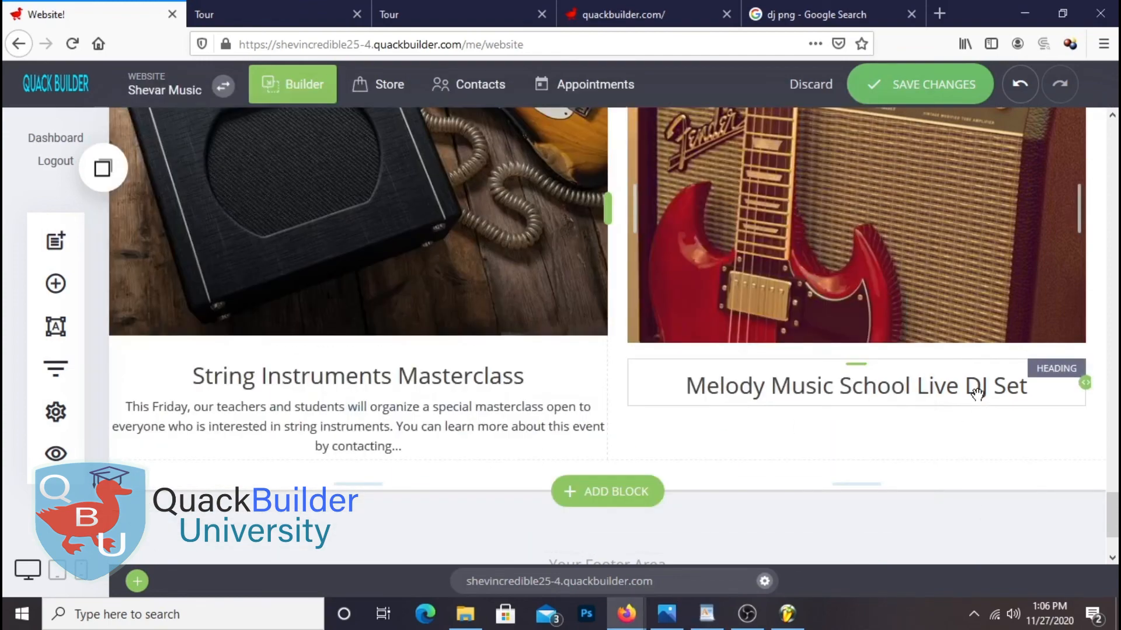
Add a centered text block with the DJ set description under the Melody Music School heading
{"action": "left_click", "coordinate": [55, 284]}
{"action": "left_click_drag", "start_coordinate": [300, 201], "coordinate": [770, 422]}
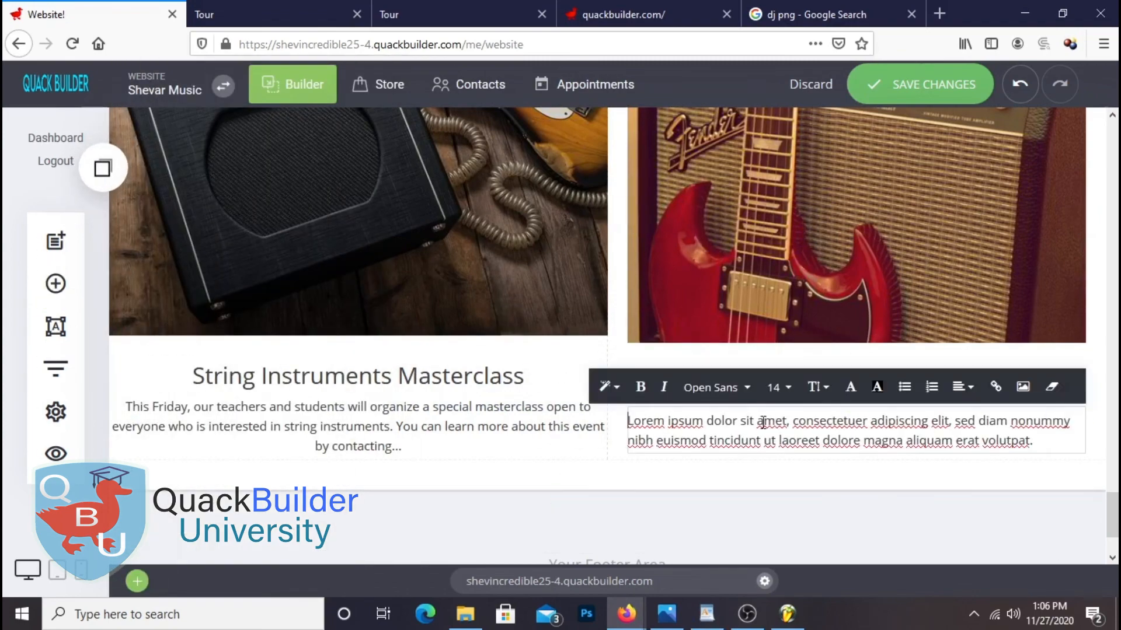
{"action": "triple_click", "coordinate": [770, 422]}
{"action": "right_click", "coordinate": [762, 423]}
{"action": "left_click", "coordinate": [843, 193]}
{"action": "triple_click", "coordinate": [823, 460]}
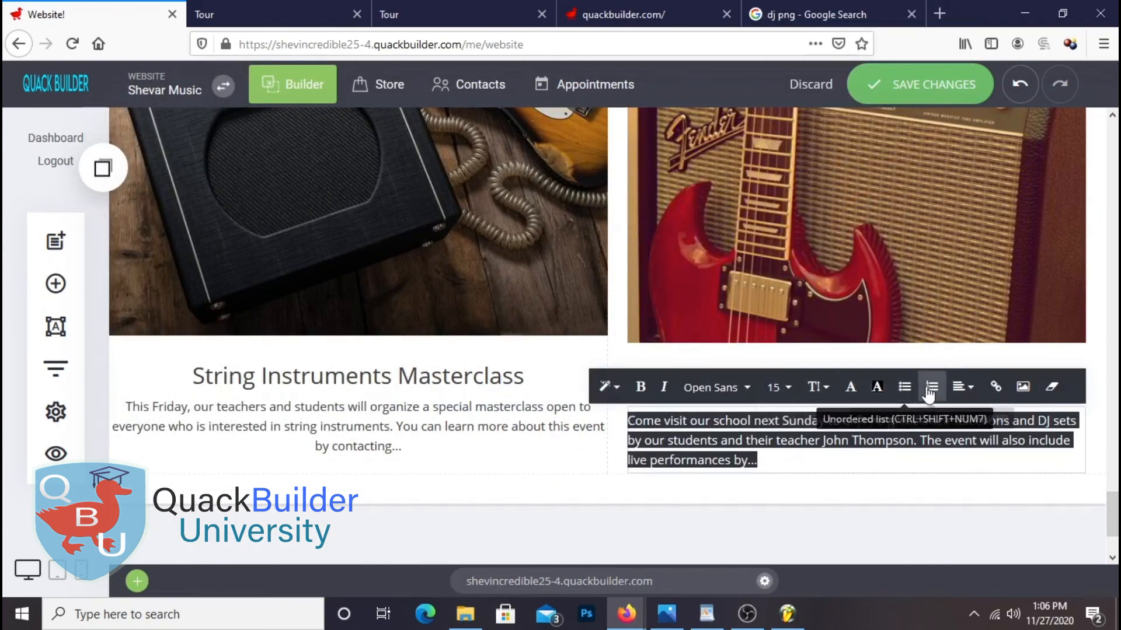
{"action": "left_click", "coordinate": [963, 387]}
{"action": "left_click", "coordinate": [994, 356]}
{"action": "left_click", "coordinate": [811, 407]}
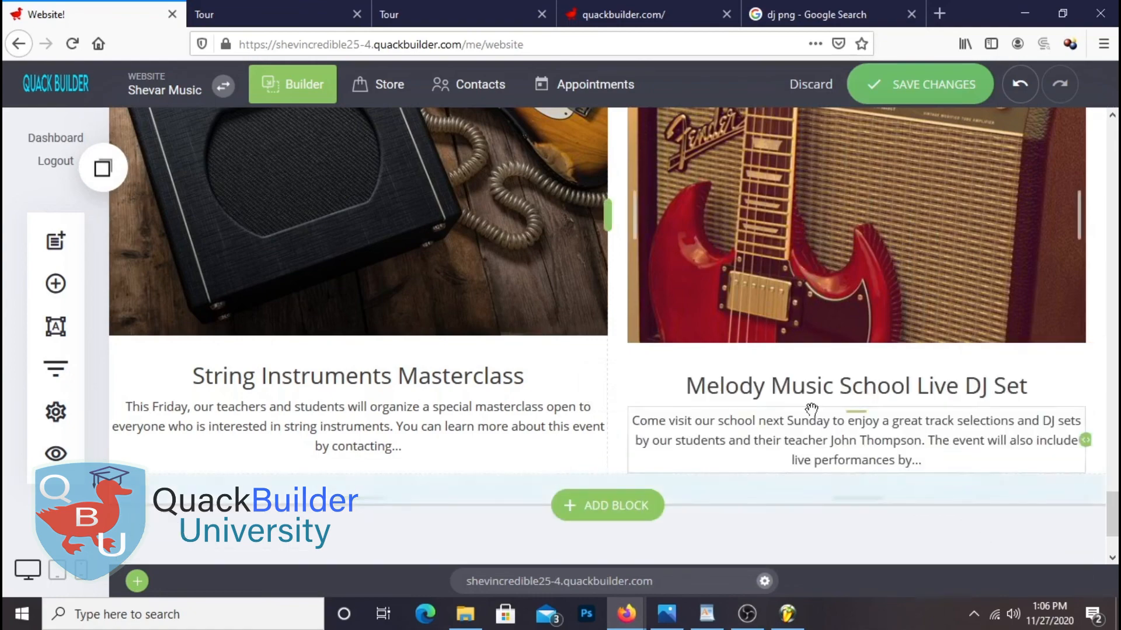
Shorten the red guitar image slightly and save the page
{"action": "scroll", "coordinate": [821, 368], "scroll_direction": "up", "scroll_amount": 3}
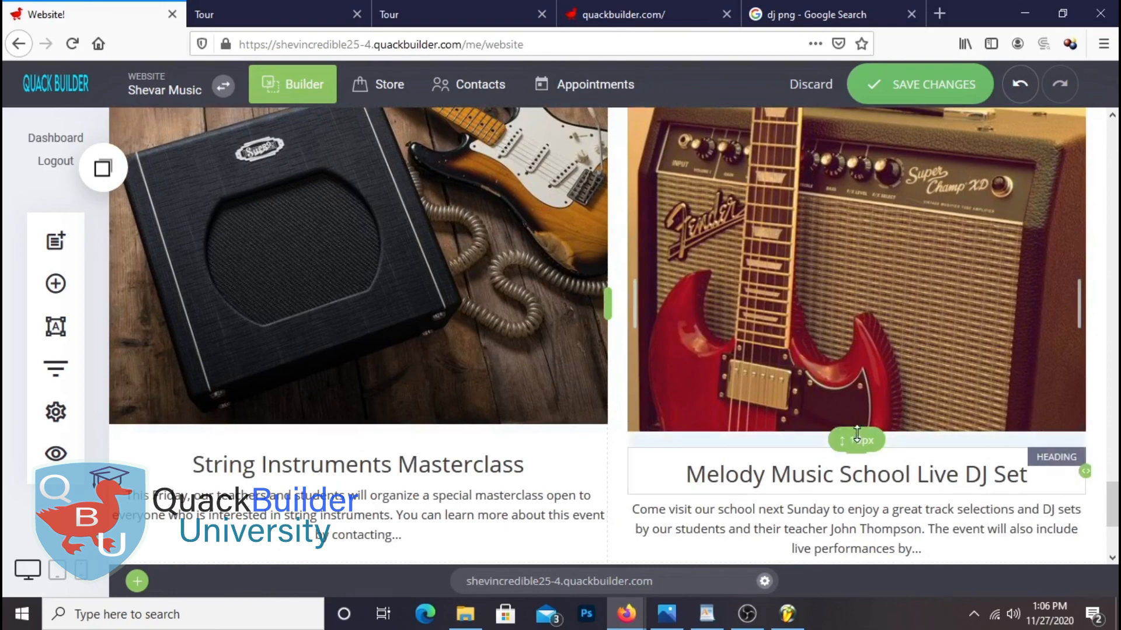
{"action": "left_click_drag", "start_coordinate": [851, 428], "coordinate": [846, 424]}
{"action": "left_click", "coordinate": [919, 98]}
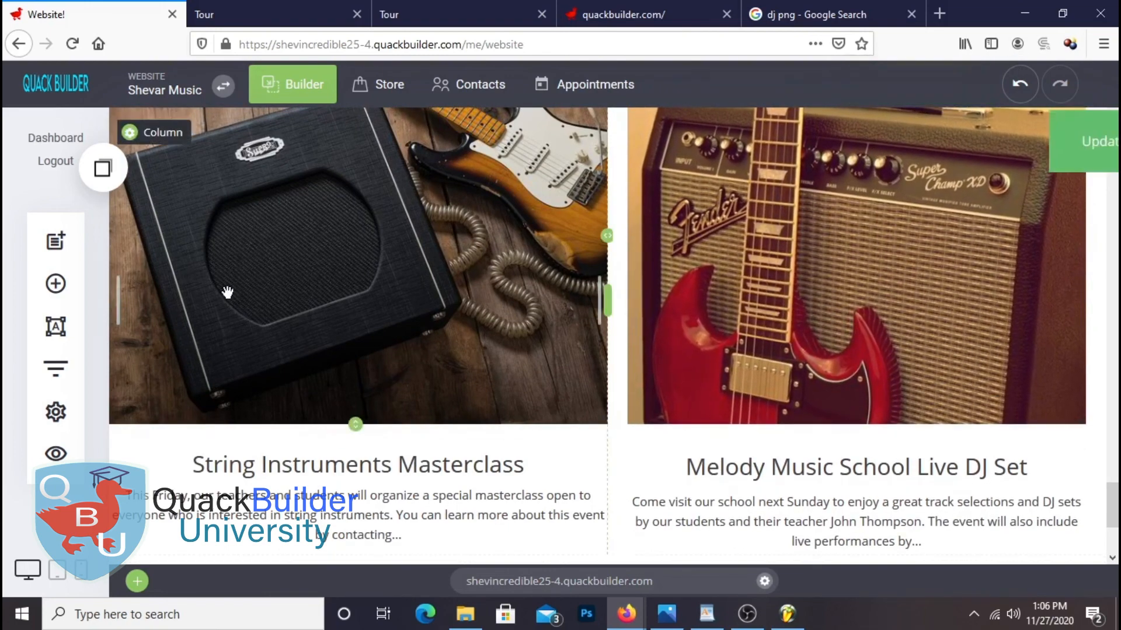
{"action": "scroll", "coordinate": [693, 380], "scroll_direction": "up", "scroll_amount": 1}
{"action": "scroll", "coordinate": [692, 379], "scroll_direction": "up", "scroll_amount": 2}
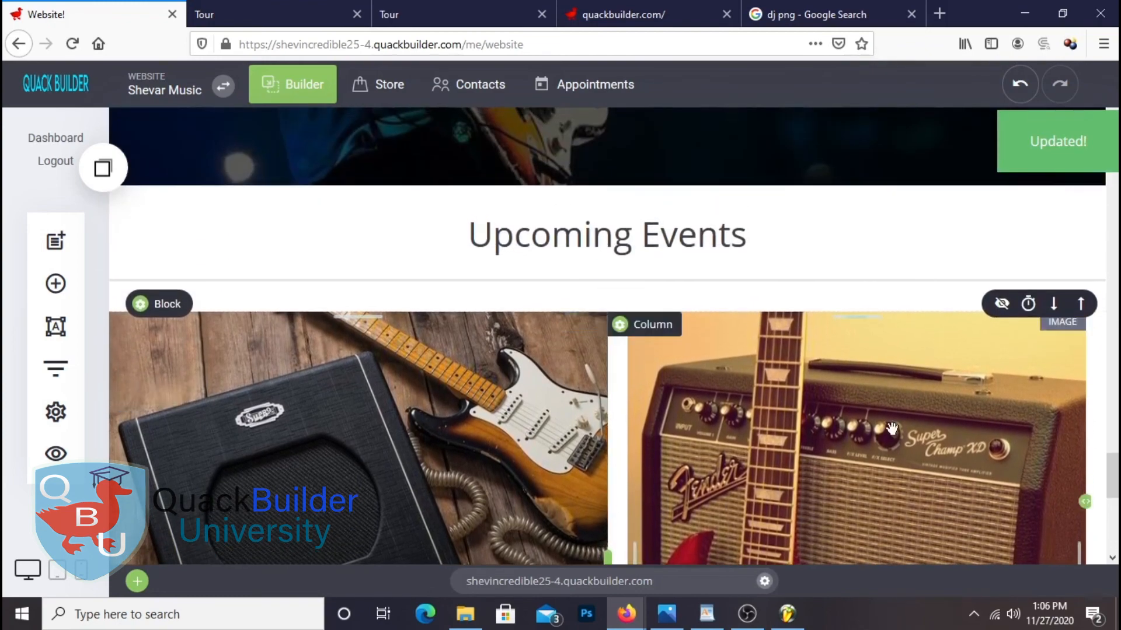
{"action": "scroll", "coordinate": [624, 430], "scroll_direction": "down", "scroll_amount": 4}
{"action": "scroll", "coordinate": [624, 430], "scroll_direction": "down", "scroll_amount": 2}
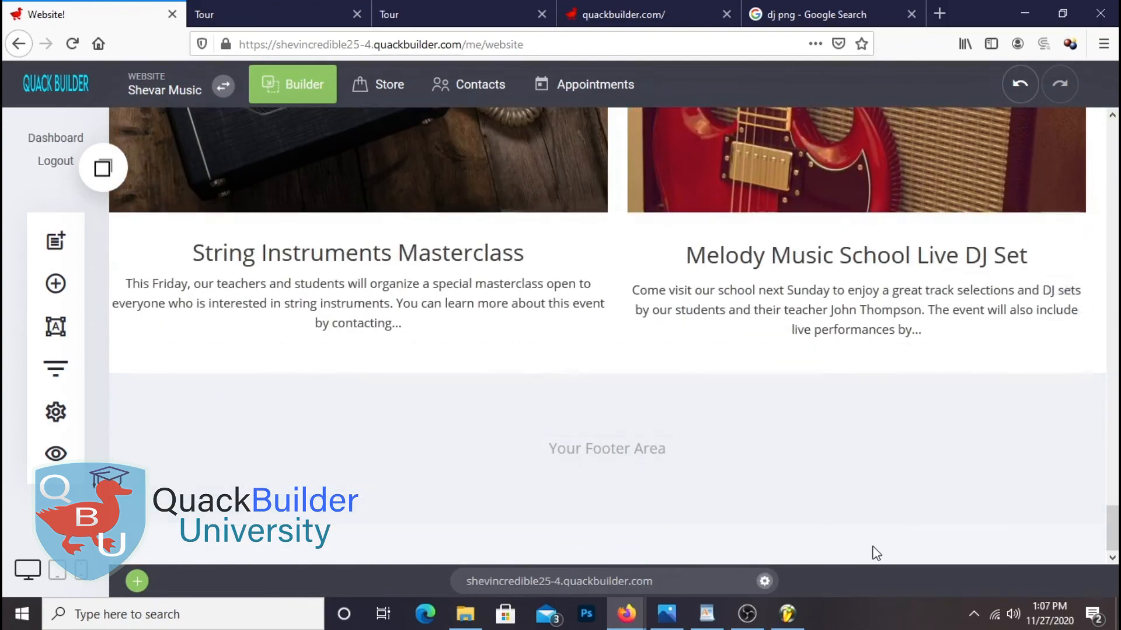
Add an empty block below the two events and place a Button widget in it
{"action": "left_click", "coordinate": [52, 286]}
{"action": "left_click_drag", "start_coordinate": [302, 279], "coordinate": [804, 393]}
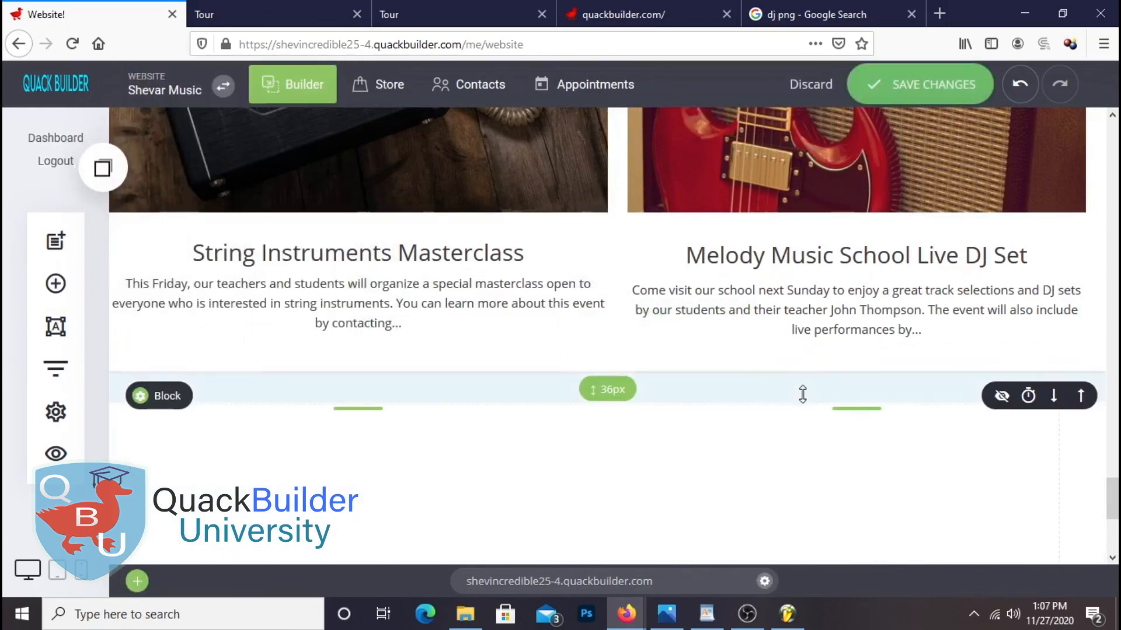
{"action": "left_click", "coordinate": [55, 283]}
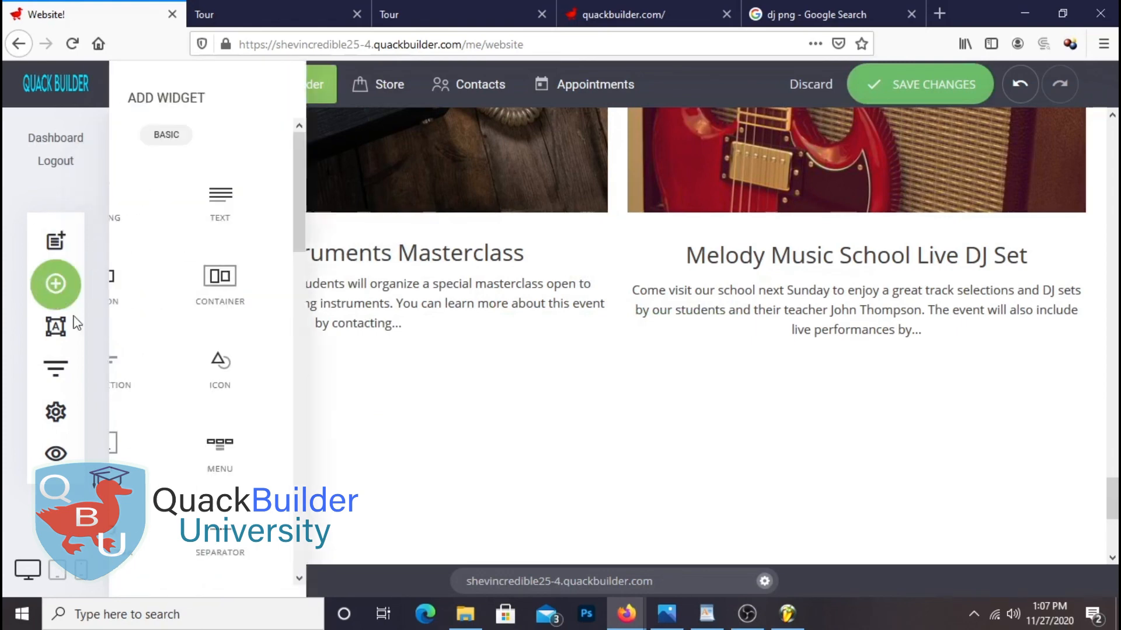
{"action": "left_click_drag", "start_coordinate": [182, 279], "coordinate": [702, 446]}
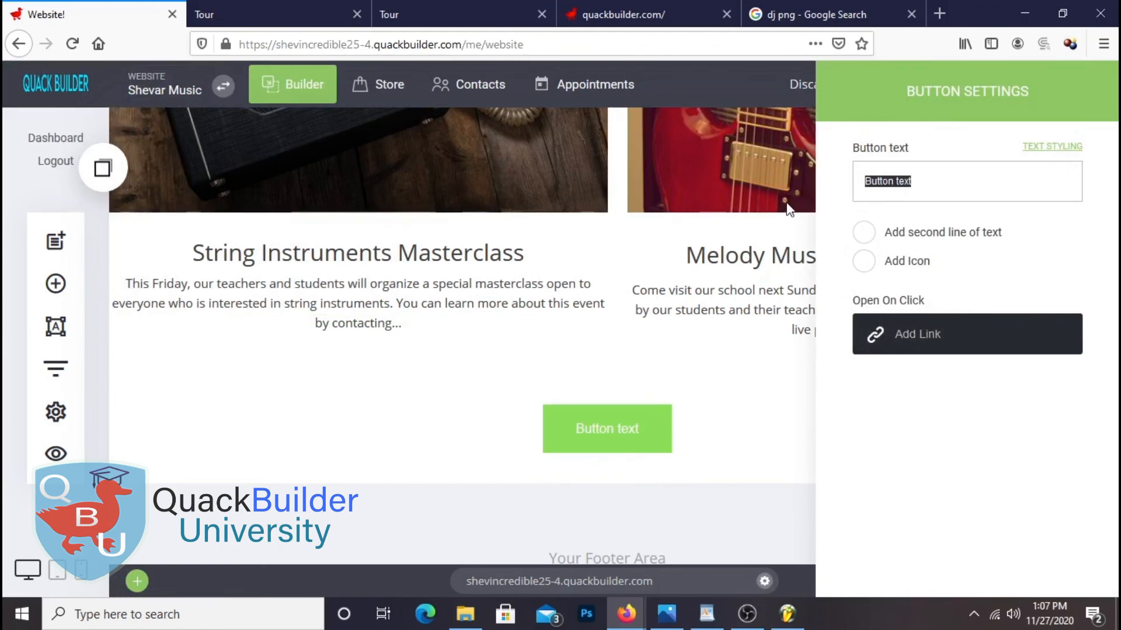
Copy 'View All Event' from the Shevar Music notes and paste it as the button label
{"action": "left_click", "coordinate": [706, 613]}
{"action": "triple_click", "coordinate": [513, 461]}
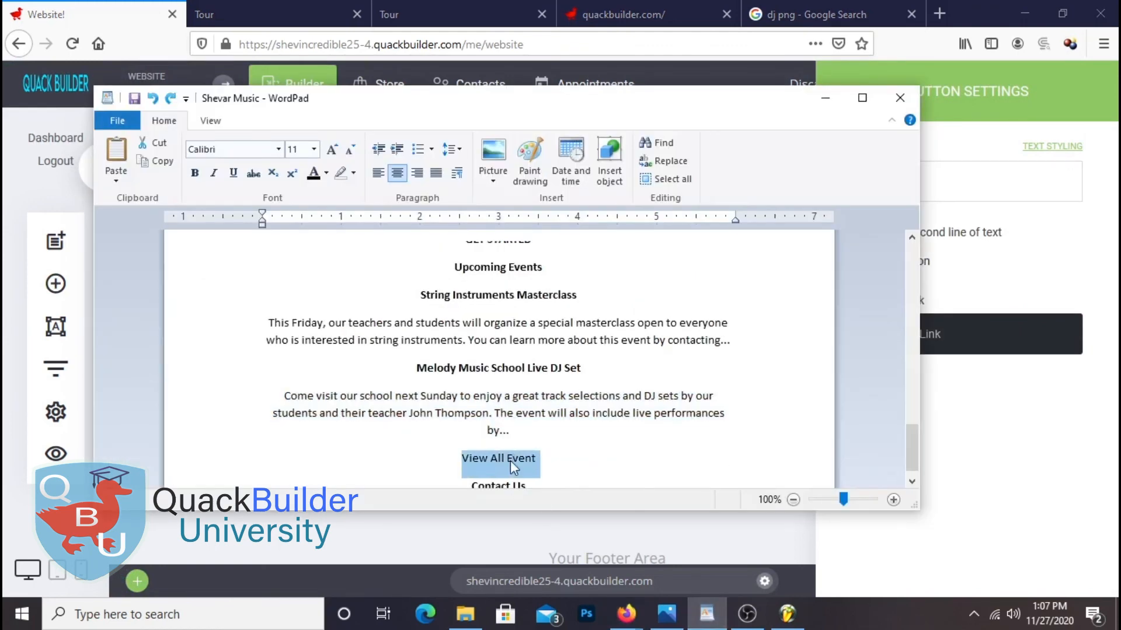
{"action": "right_click", "coordinate": [512, 460]}
{"action": "left_click", "coordinate": [532, 489]}
{"action": "left_click", "coordinate": [983, 170]}
{"action": "right_click", "coordinate": [982, 170]}
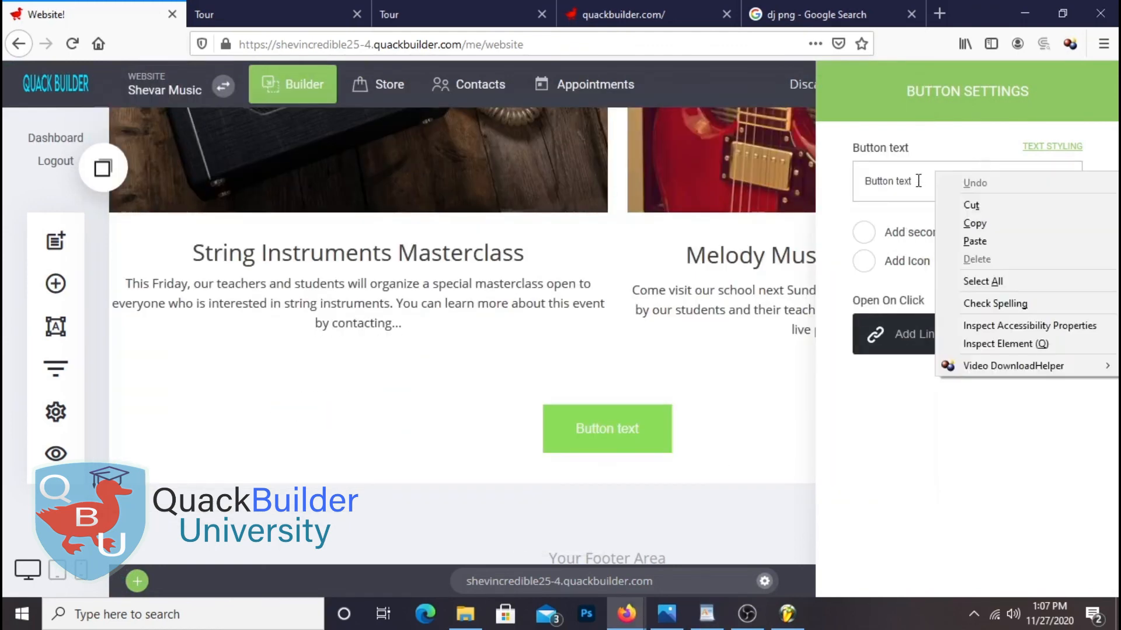
{"action": "left_click", "coordinate": [987, 281]}
{"action": "right_click", "coordinate": [922, 181]}
{"action": "left_click", "coordinate": [962, 251]}
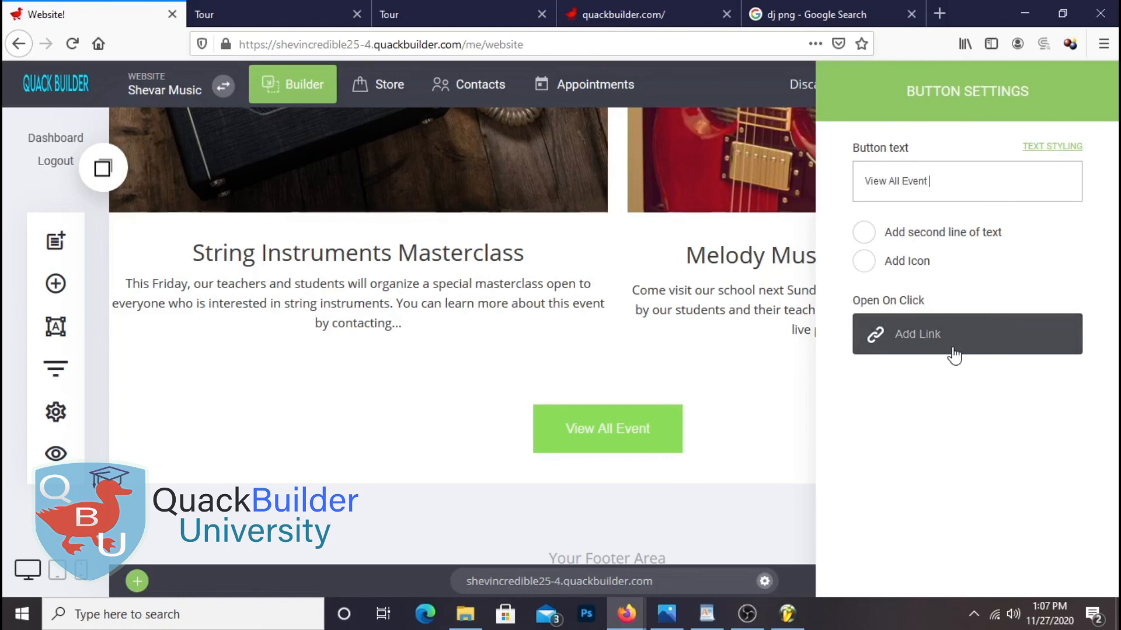
Tighten the space above the View All Event button and save the page
{"action": "left_click", "coordinate": [571, 513]}
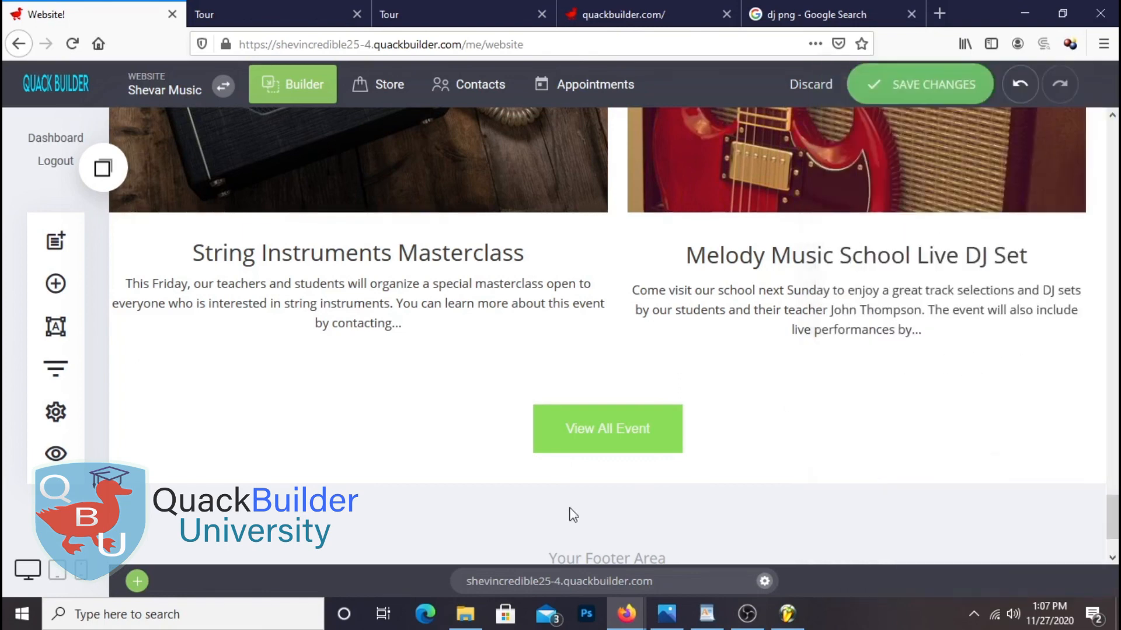
{"action": "left_click_drag", "start_coordinate": [624, 397], "coordinate": [634, 377]}
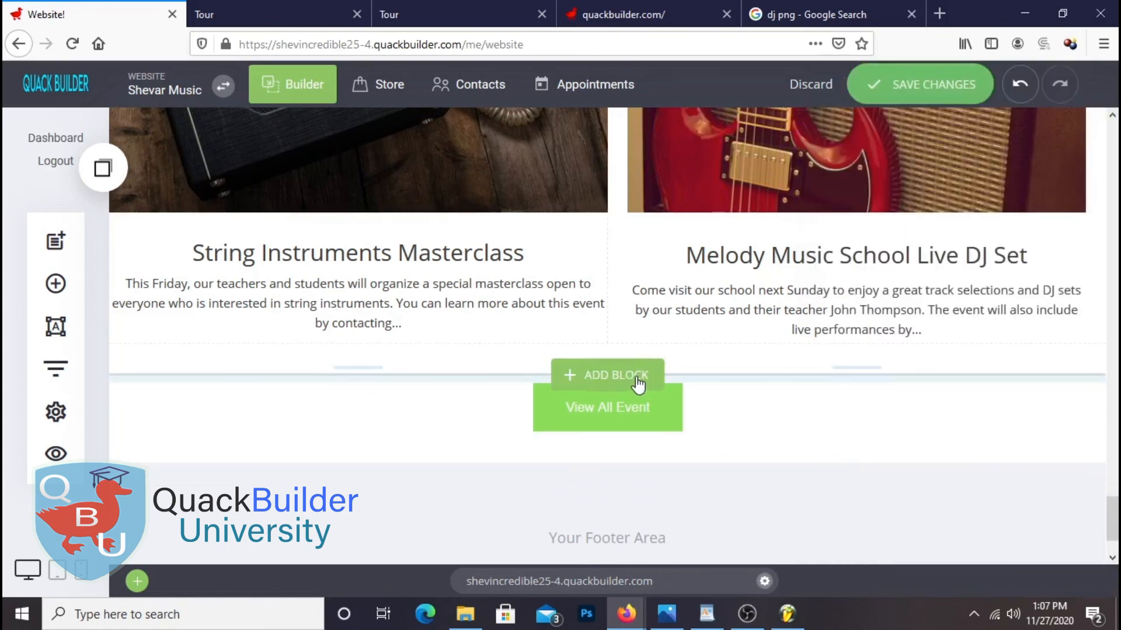
{"action": "left_click", "coordinate": [963, 82]}
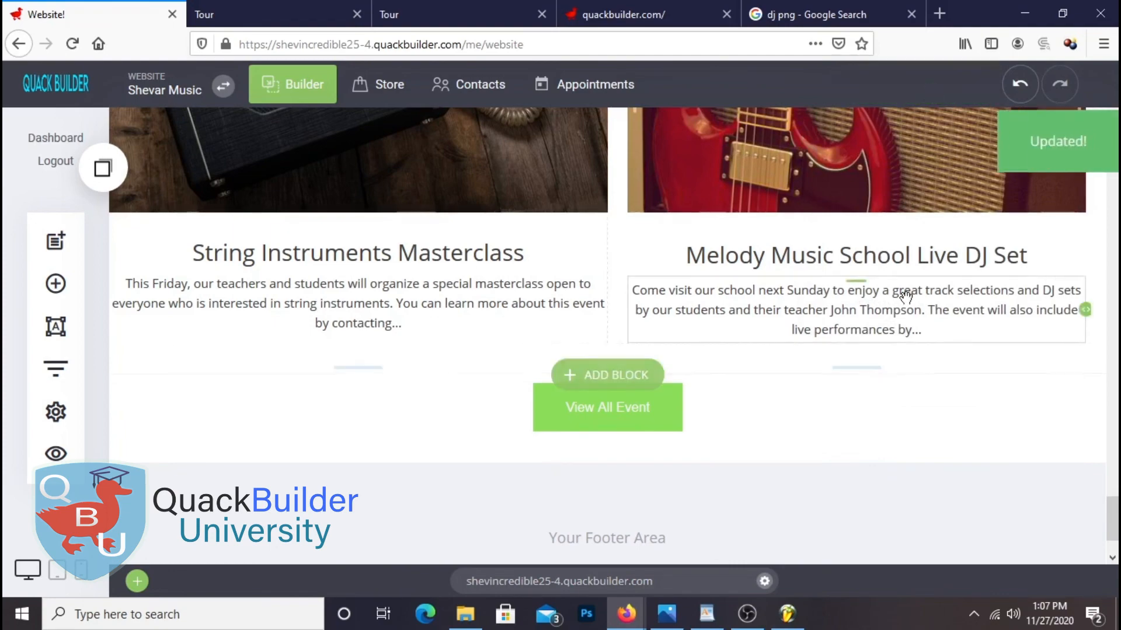
{"action": "scroll", "coordinate": [927, 306], "scroll_direction": "up", "scroll_amount": 10}
{"action": "scroll", "coordinate": [927, 306], "scroll_direction": "down", "scroll_amount": 10}
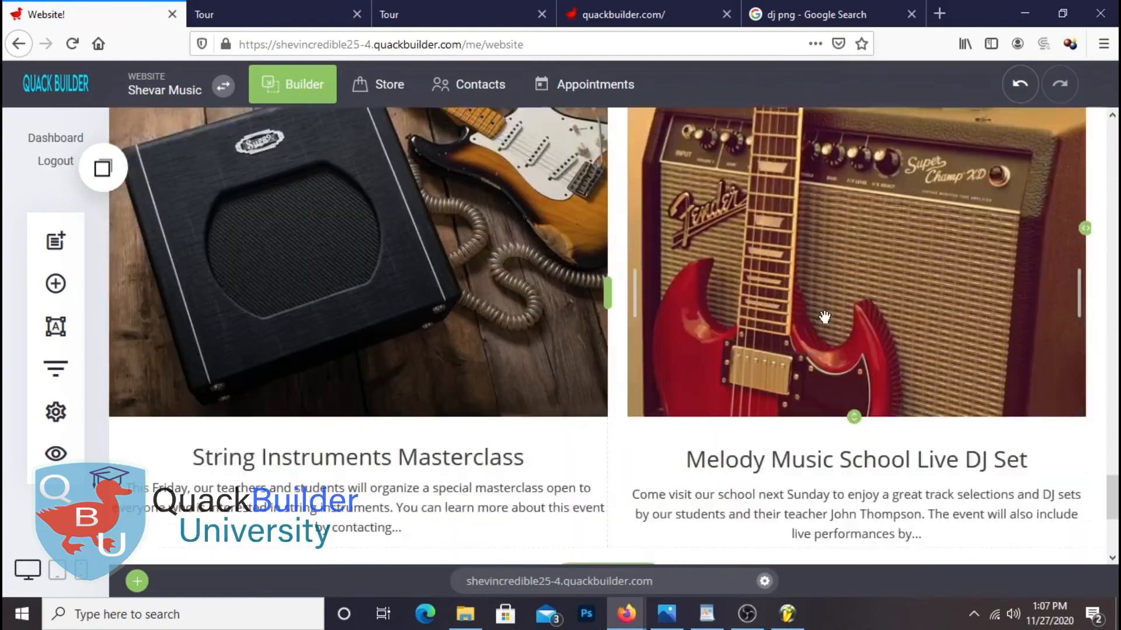
{"action": "scroll", "coordinate": [940, 411], "scroll_direction": "down", "scroll_amount": 1}
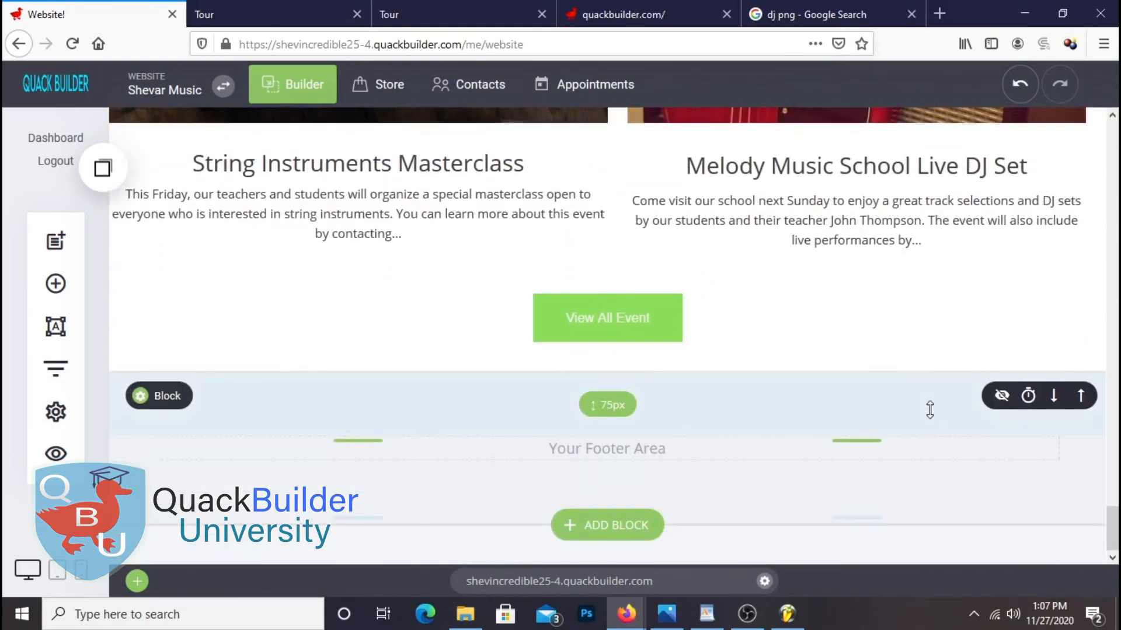
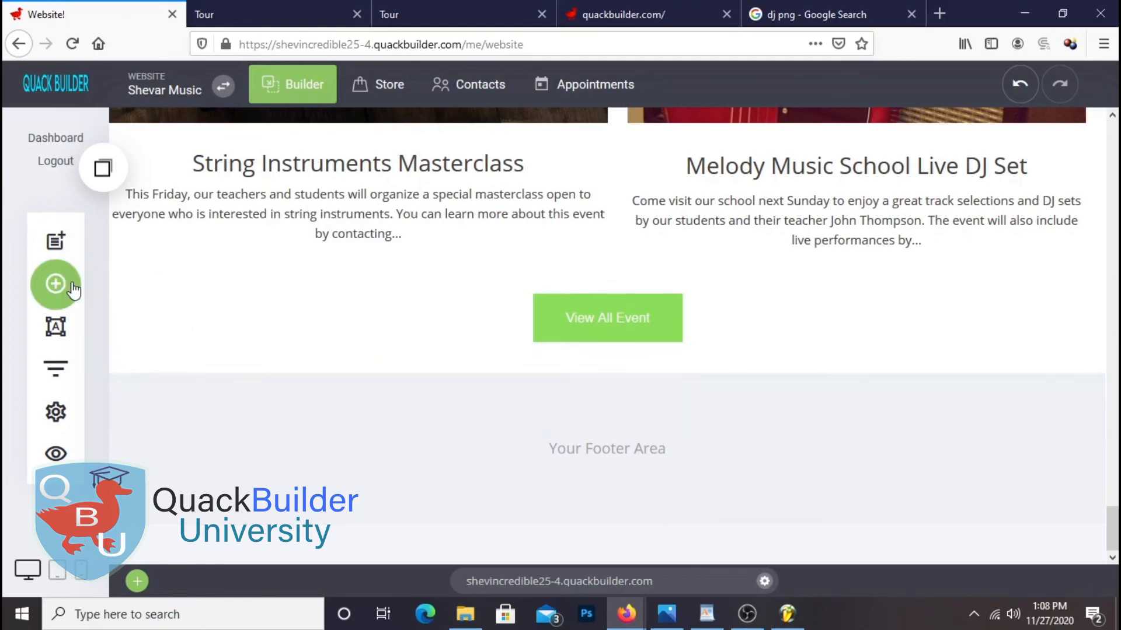
Place a new container below the events and give it a light grey #DCDCDC background
{"action": "left_click", "coordinate": [55, 283]}
{"action": "left_click_drag", "start_coordinate": [300, 290], "coordinate": [649, 340]}
{"action": "scroll", "coordinate": [463, 401], "scroll_direction": "down", "scroll_amount": 3}
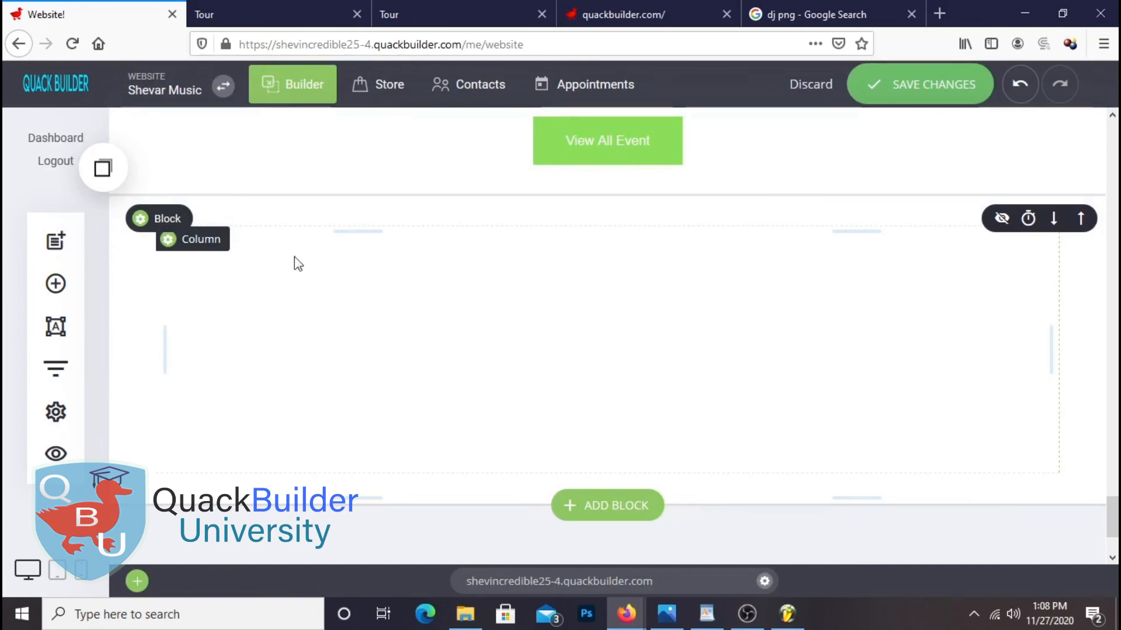
{"action": "left_click", "coordinate": [147, 227]}
{"action": "left_click", "coordinate": [823, 318]}
{"action": "left_click_drag", "start_coordinate": [828, 350], "coordinate": [813, 237]}
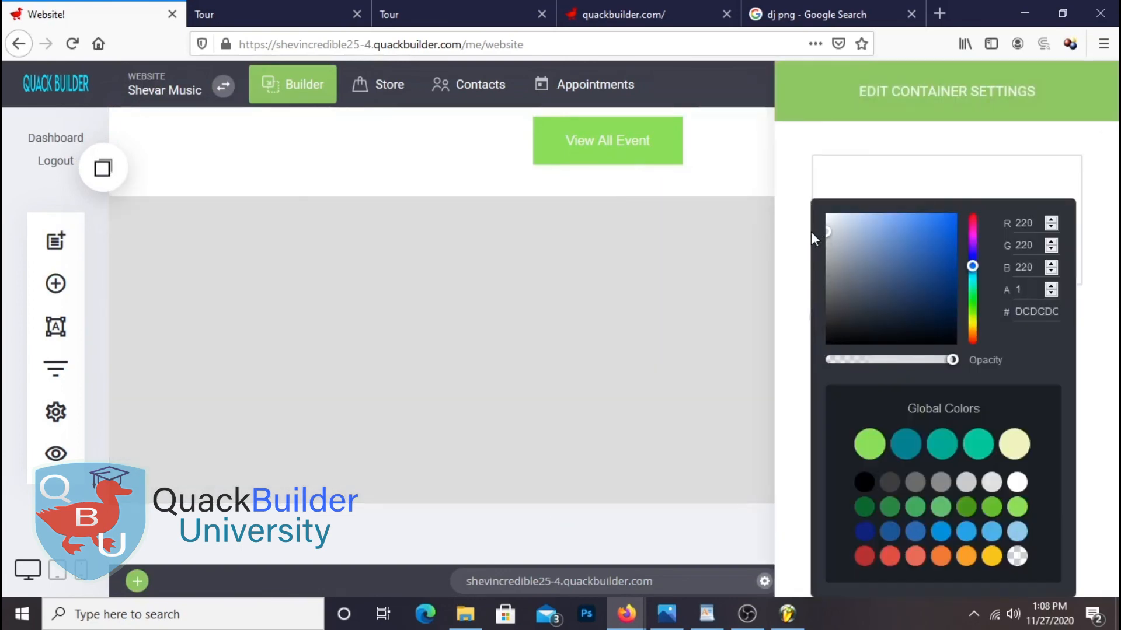
{"action": "left_click", "coordinate": [761, 411]}
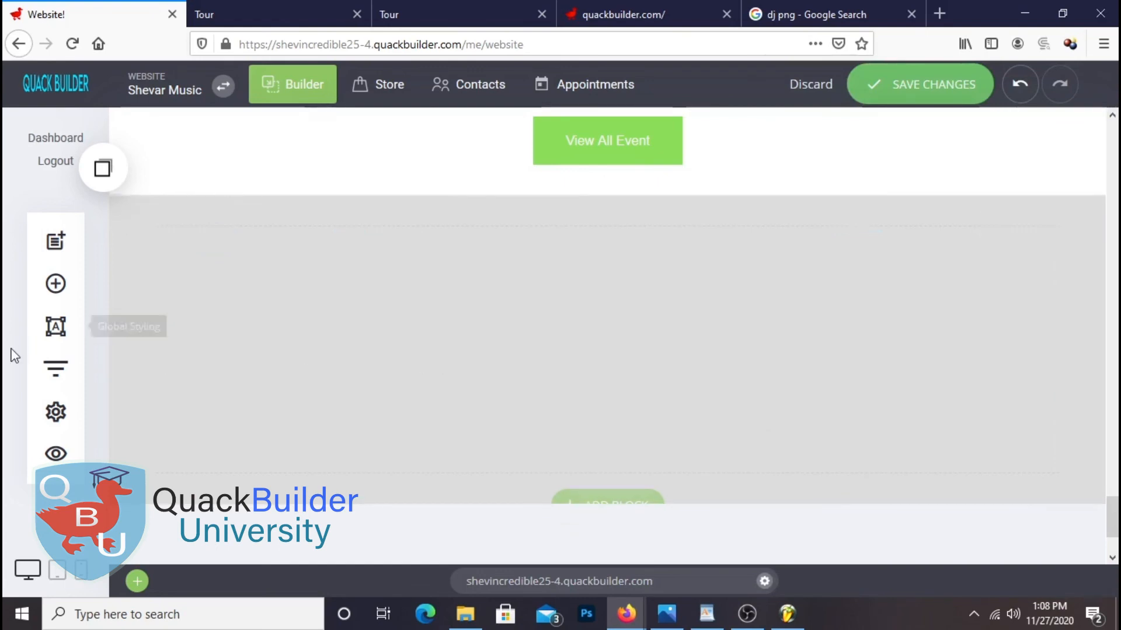
Add a heading to the grey block reading 'Contact Us' at size 42
{"action": "left_click", "coordinate": [54, 298]}
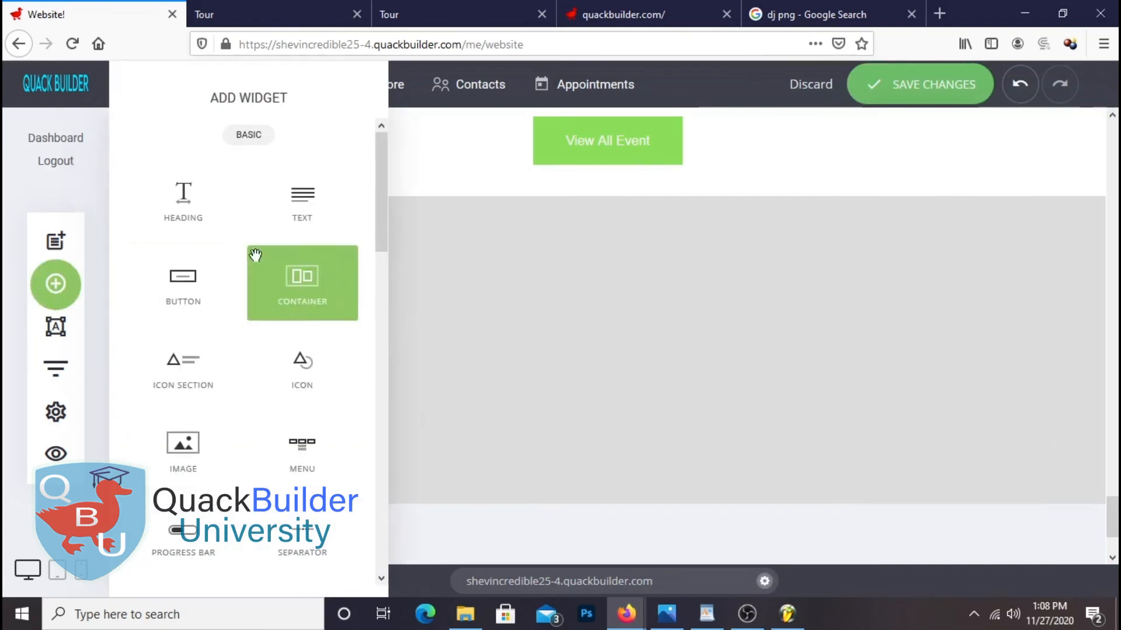
{"action": "left_click_drag", "start_coordinate": [195, 213], "coordinate": [409, 263]}
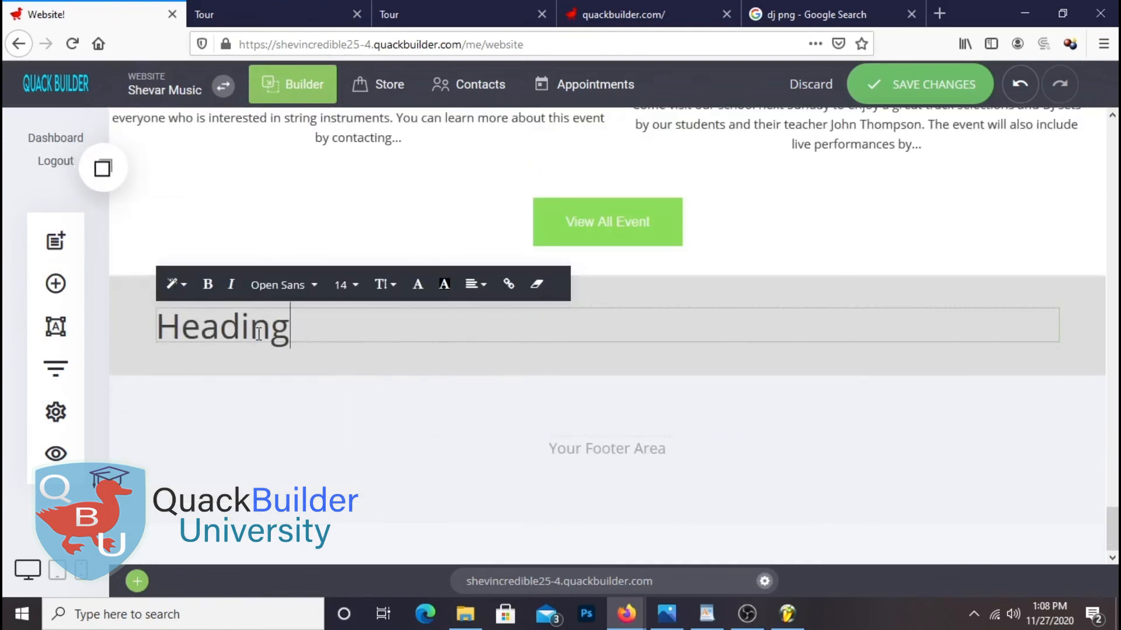
{"action": "left_click_drag", "start_coordinate": [295, 328], "coordinate": [149, 345]}
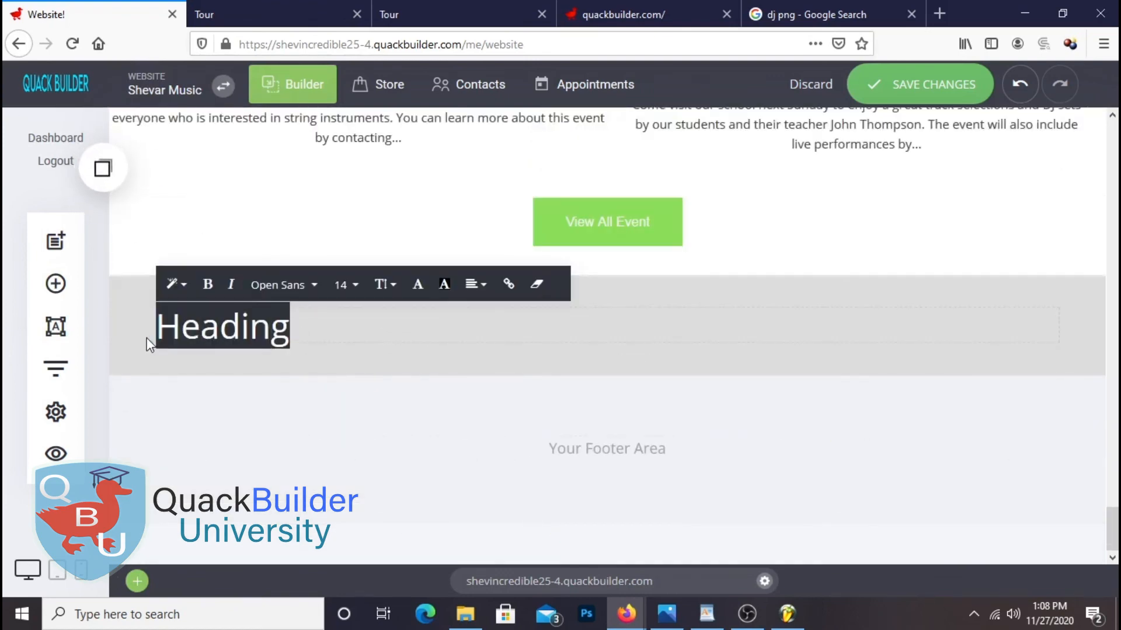
{"action": "type", "text": "Contact Us"}
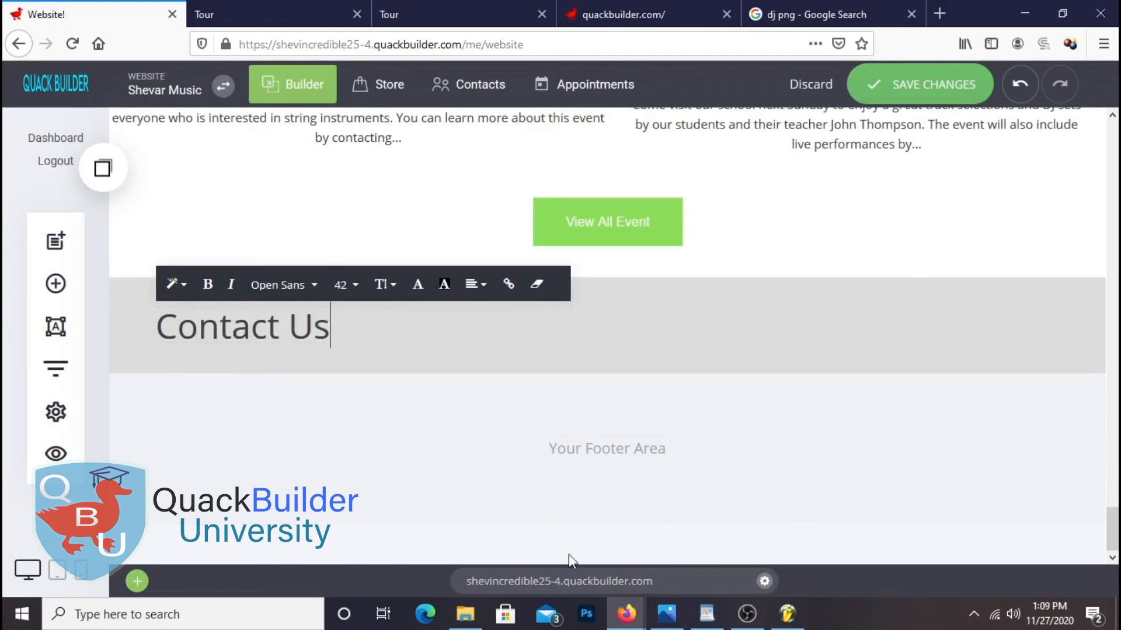
{"action": "left_click", "coordinate": [478, 363]}
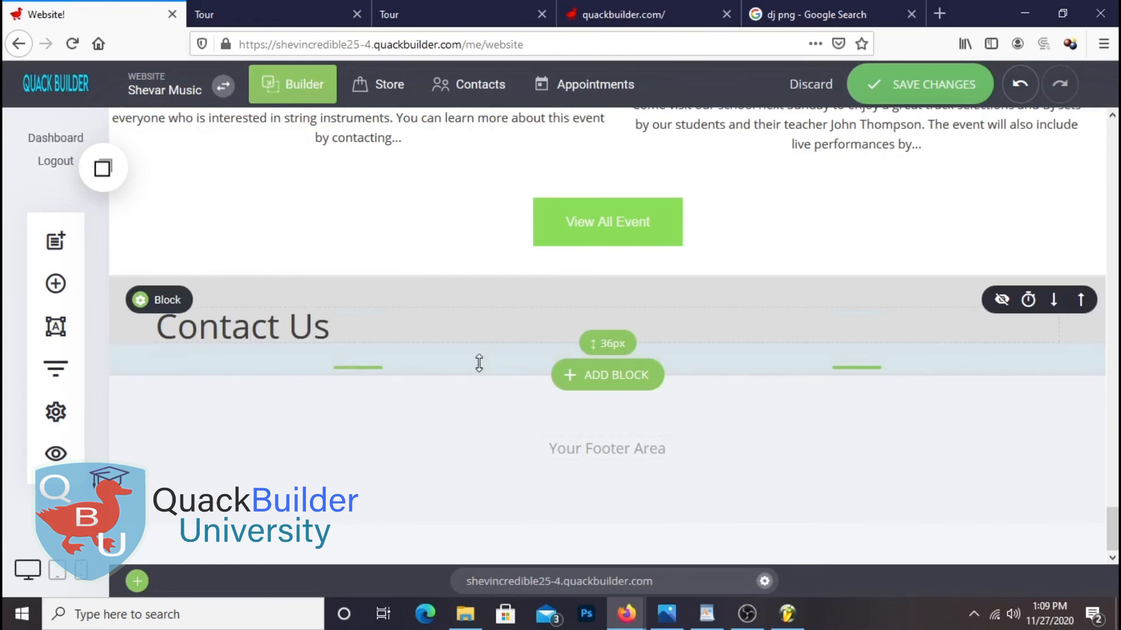
Drop a Form widget below the Contact Us heading
{"action": "left_click", "coordinate": [55, 284]}
{"action": "scroll", "coordinate": [257, 401], "scroll_direction": "down", "scroll_amount": 10}
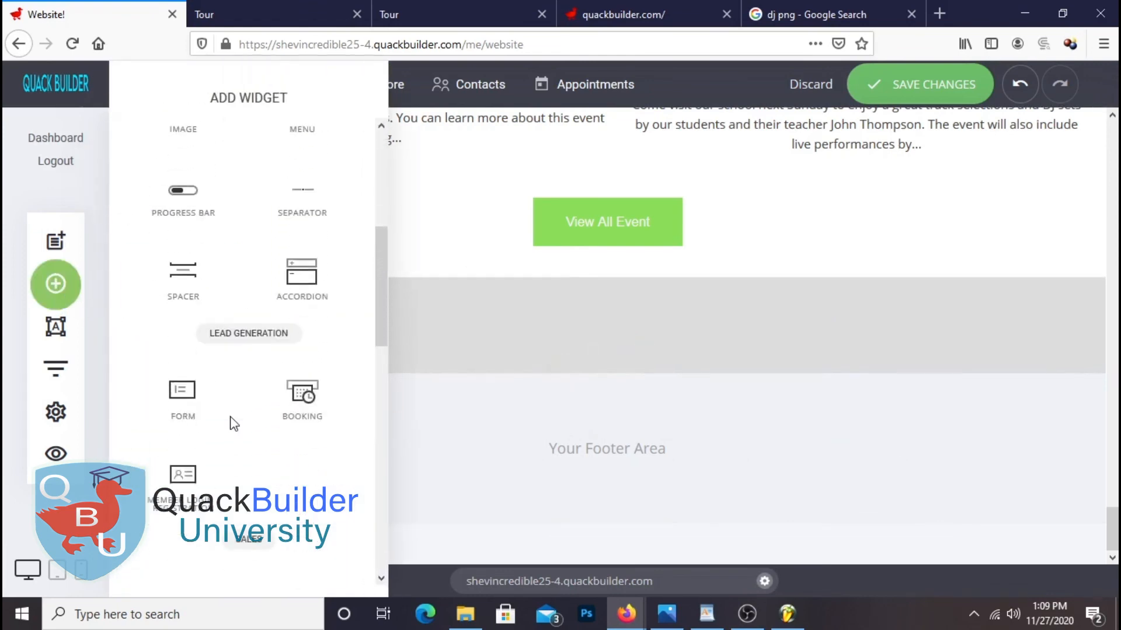
{"action": "scroll", "coordinate": [260, 435], "scroll_direction": "up", "scroll_amount": 3}
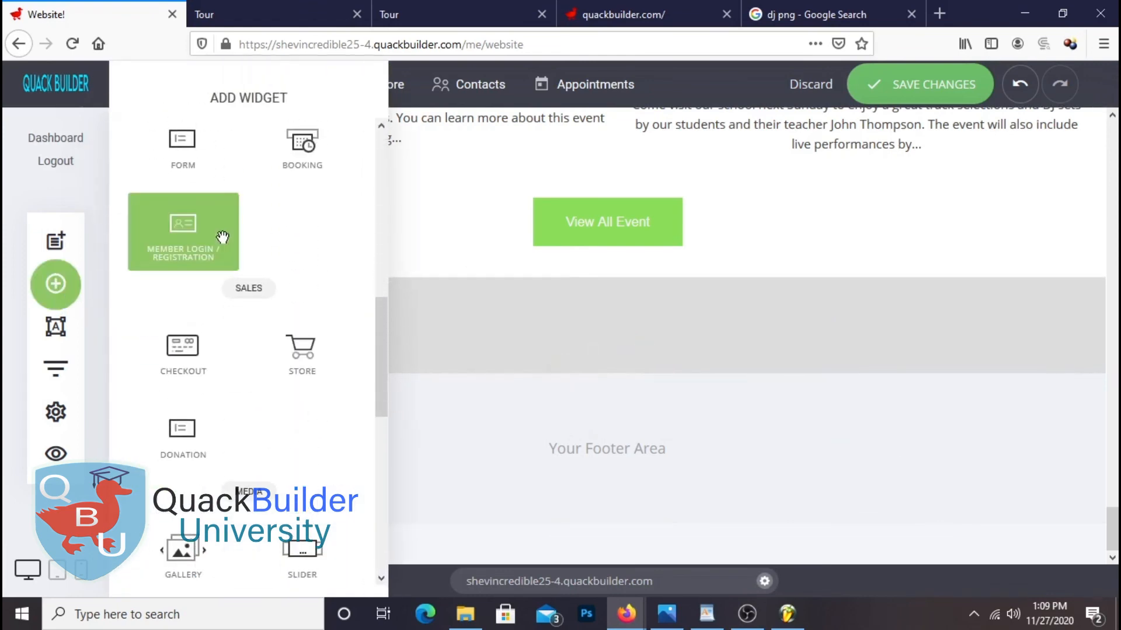
{"action": "left_click_drag", "start_coordinate": [233, 183], "coordinate": [436, 362]}
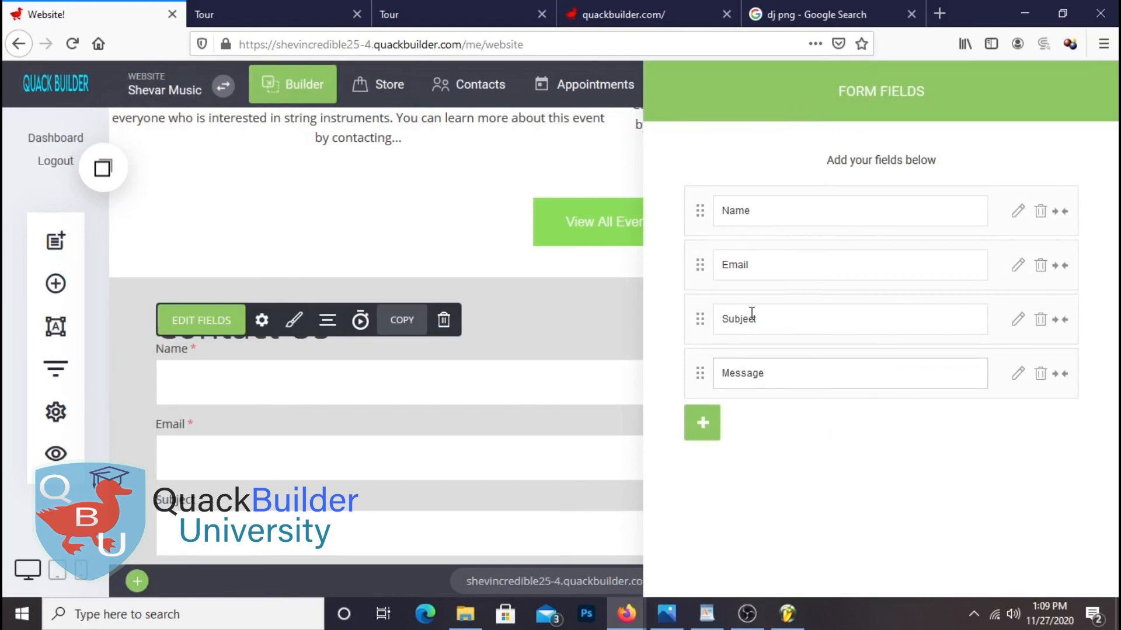
Rename and reorder the form fields into First Name, Last Name, Email and Message
{"action": "left_click", "coordinate": [775, 208]}
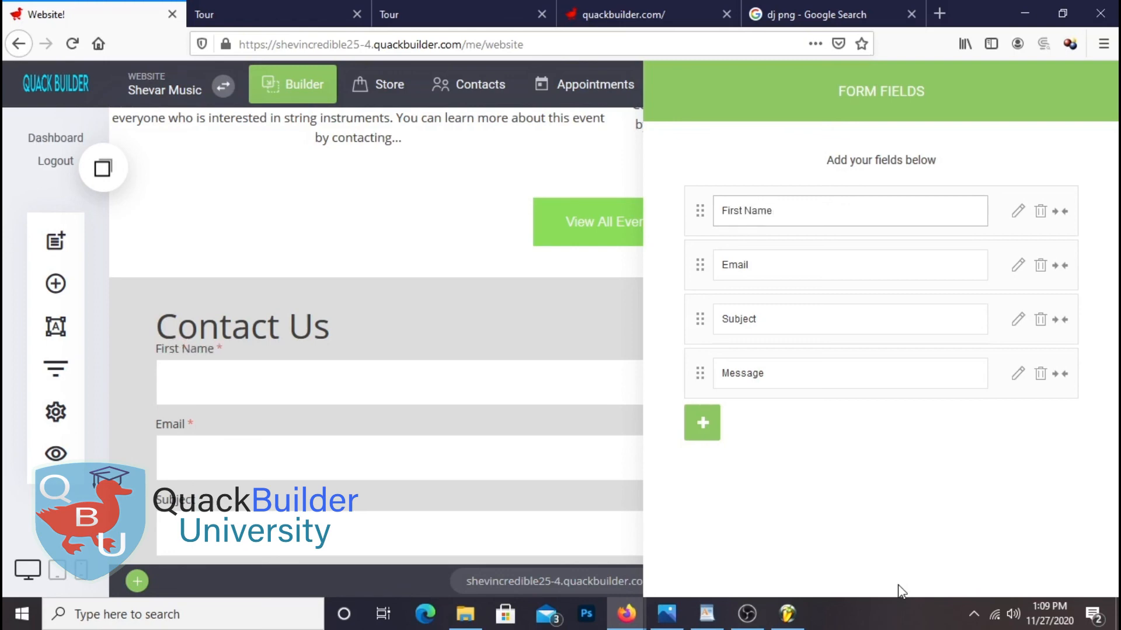
{"action": "left_click", "coordinate": [847, 259]}
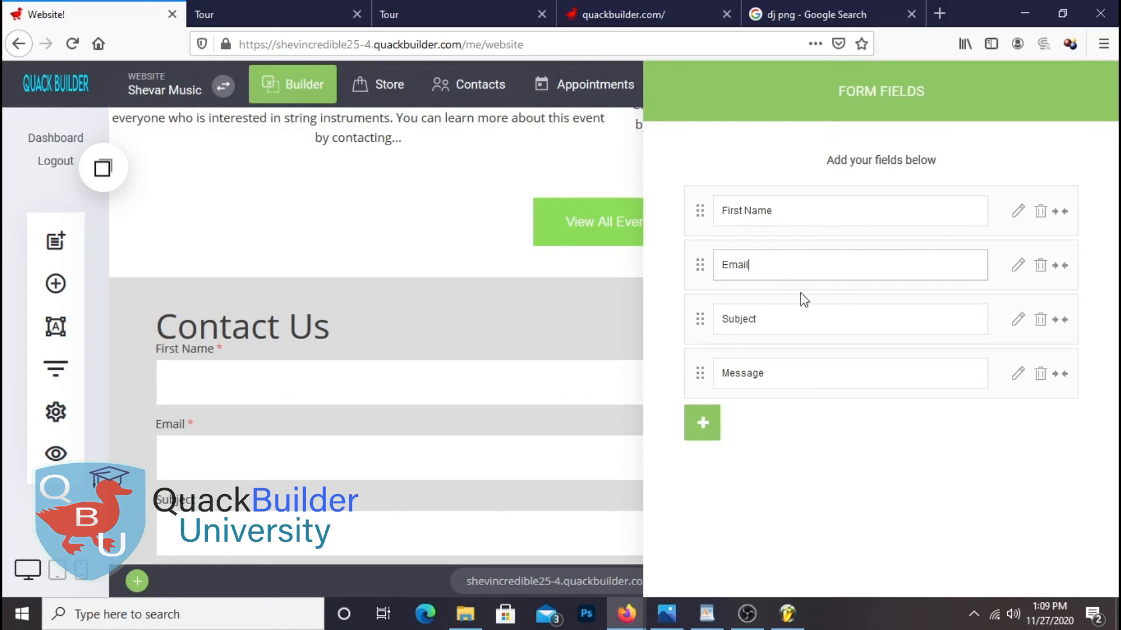
{"action": "left_click_drag", "start_coordinate": [699, 318], "coordinate": [690, 265]}
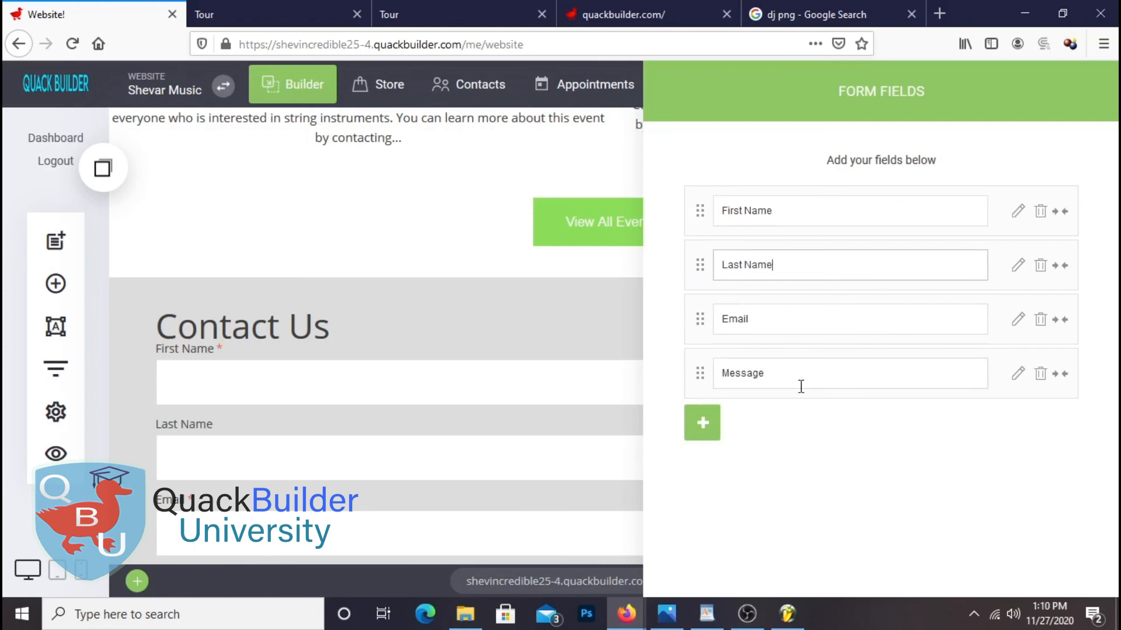
{"action": "left_click", "coordinate": [814, 317]}
{"action": "left_click", "coordinate": [808, 374]}
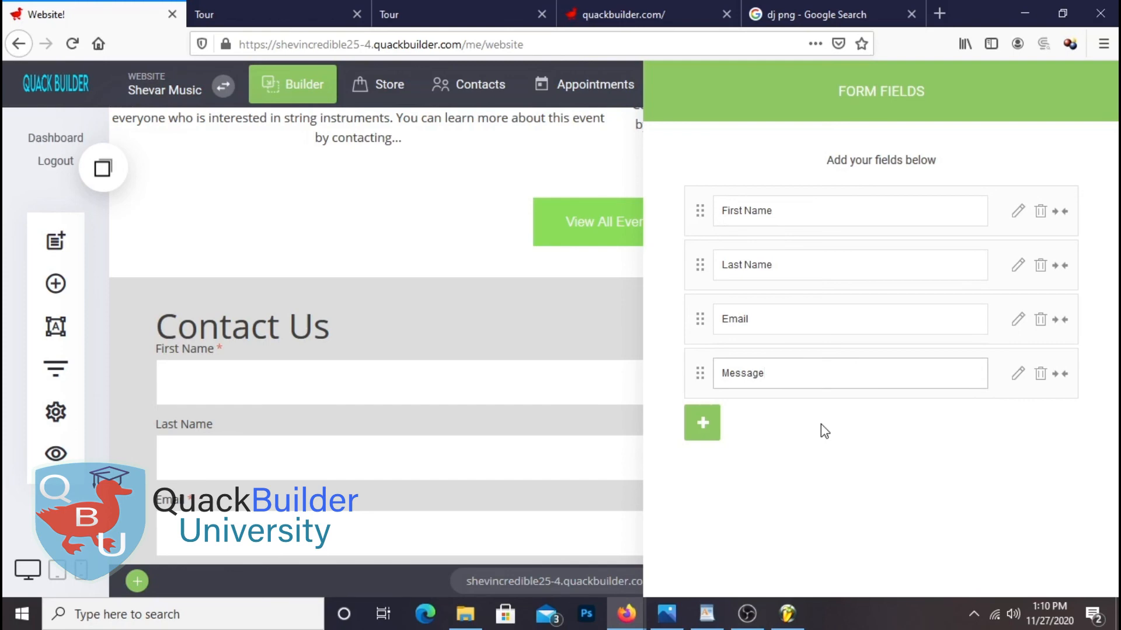
Add a Phone field to the form and move it above Message
{"action": "left_click", "coordinate": [703, 423]}
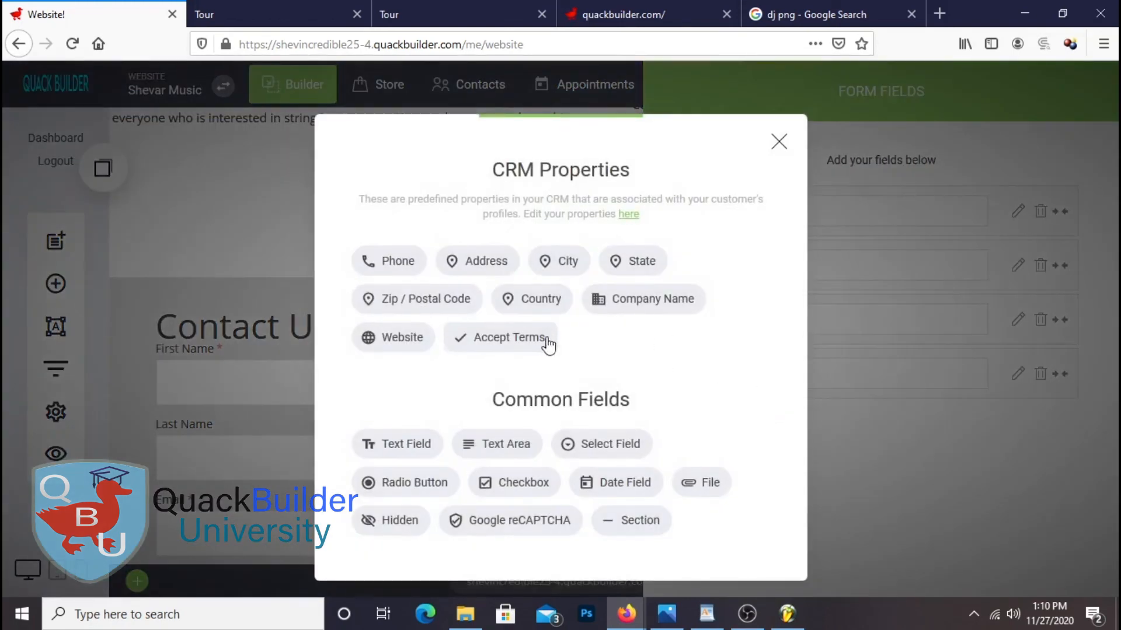
{"action": "left_click", "coordinate": [400, 264]}
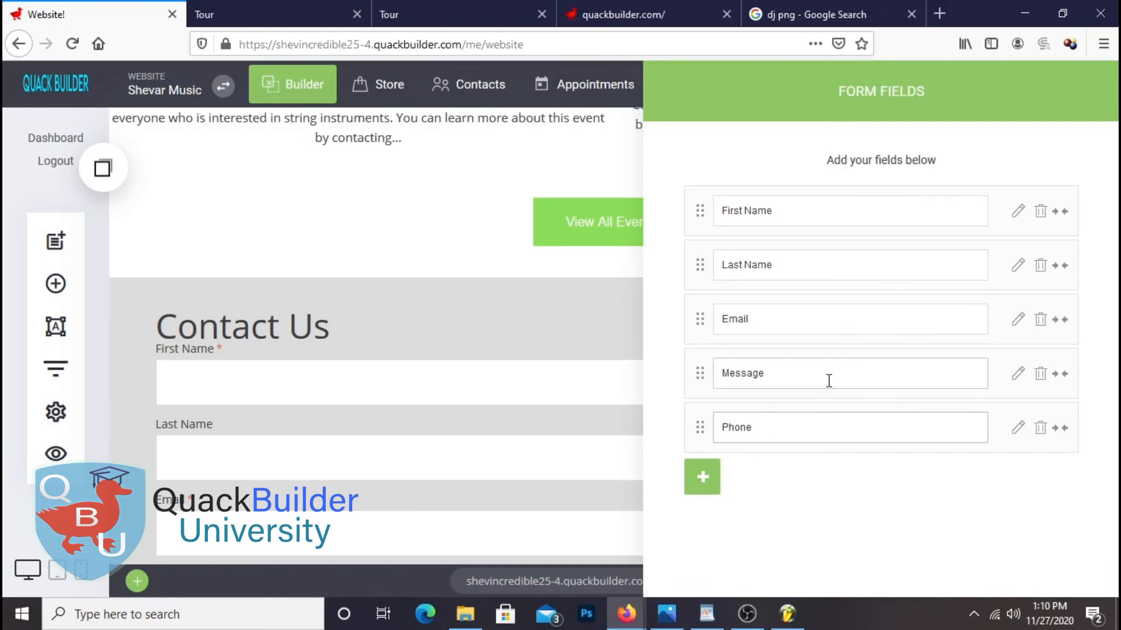
{"action": "left_click_drag", "start_coordinate": [699, 425], "coordinate": [698, 370]}
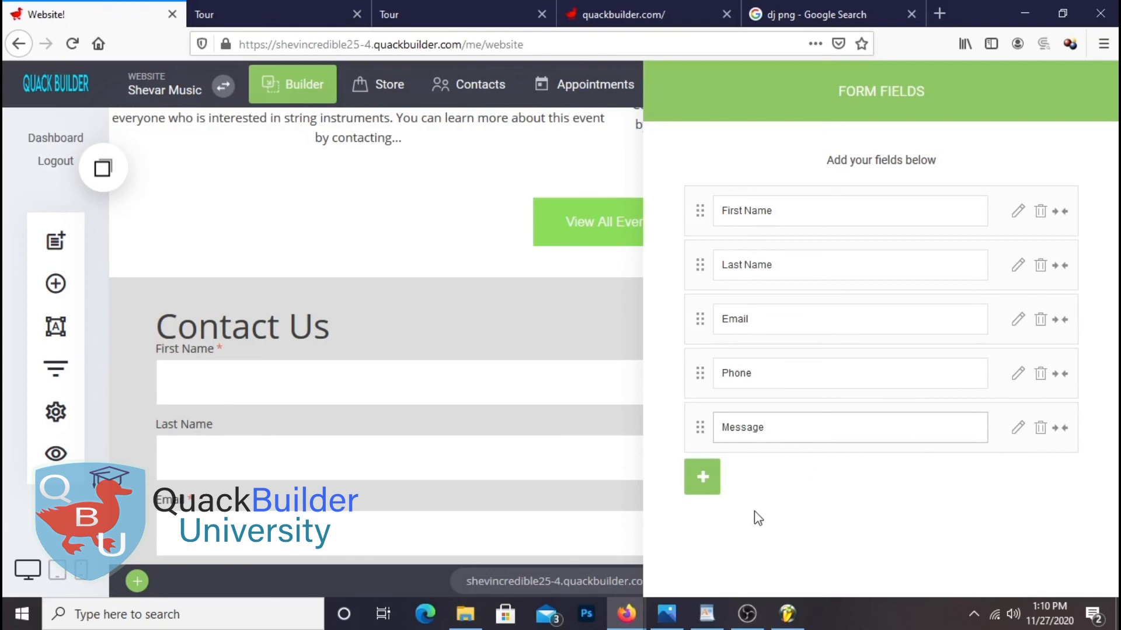
{"action": "left_click", "coordinate": [506, 167]}
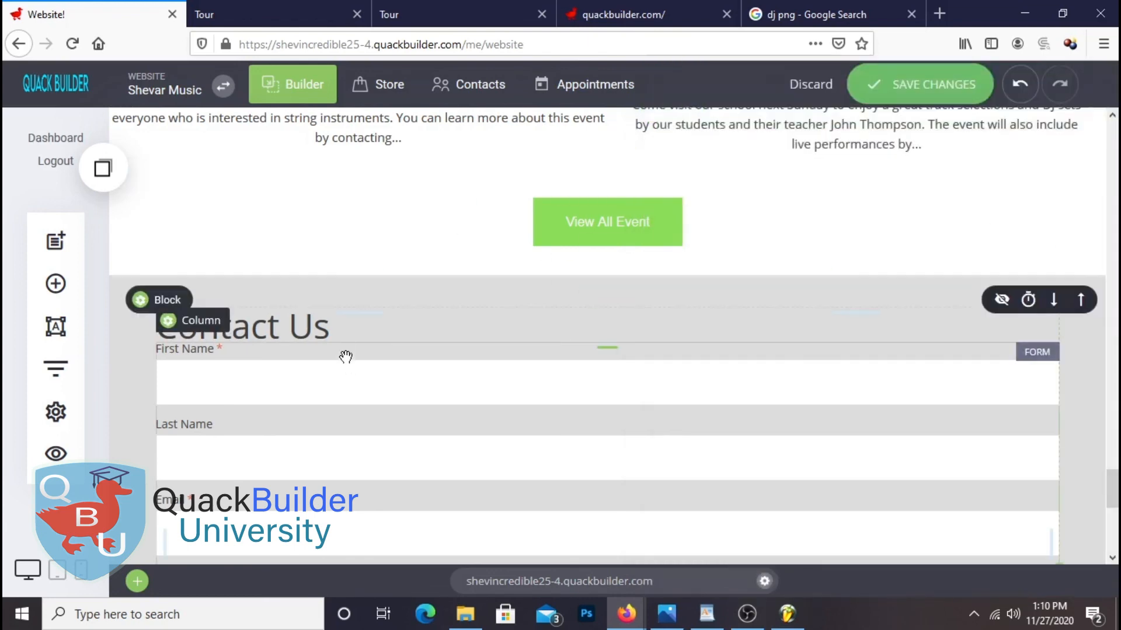
Add space above the form and try narrower widths before restoring it to full width
{"action": "left_click_drag", "start_coordinate": [395, 345], "coordinate": [390, 363]}
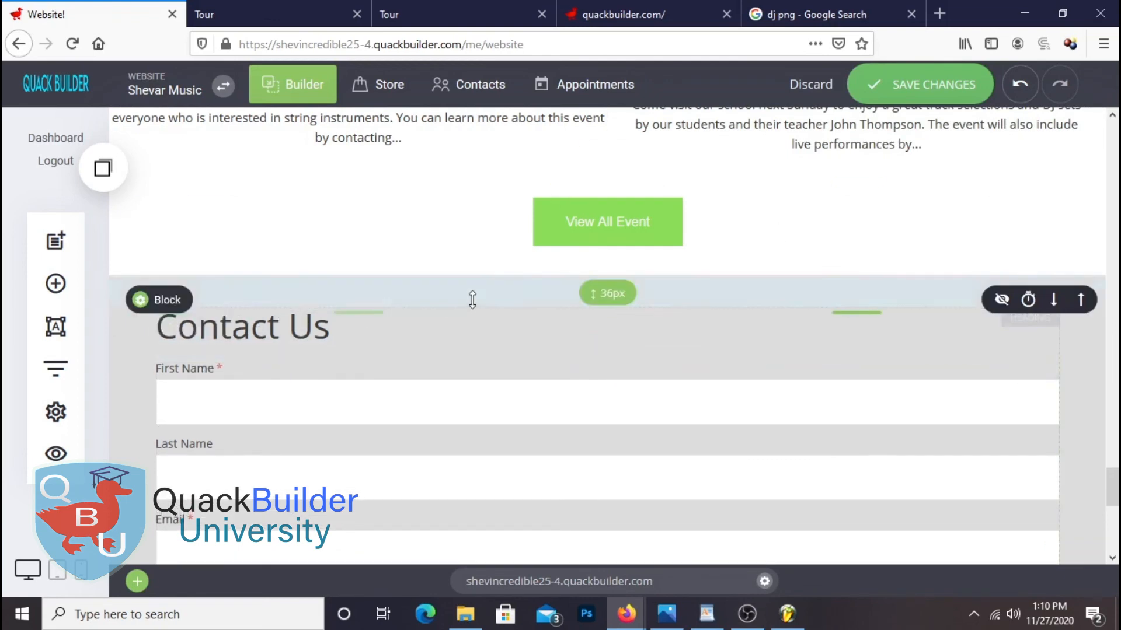
{"action": "scroll", "coordinate": [482, 301], "scroll_direction": "down", "scroll_amount": 5}
{"action": "scroll", "coordinate": [870, 393], "scroll_direction": "up", "scroll_amount": 4}
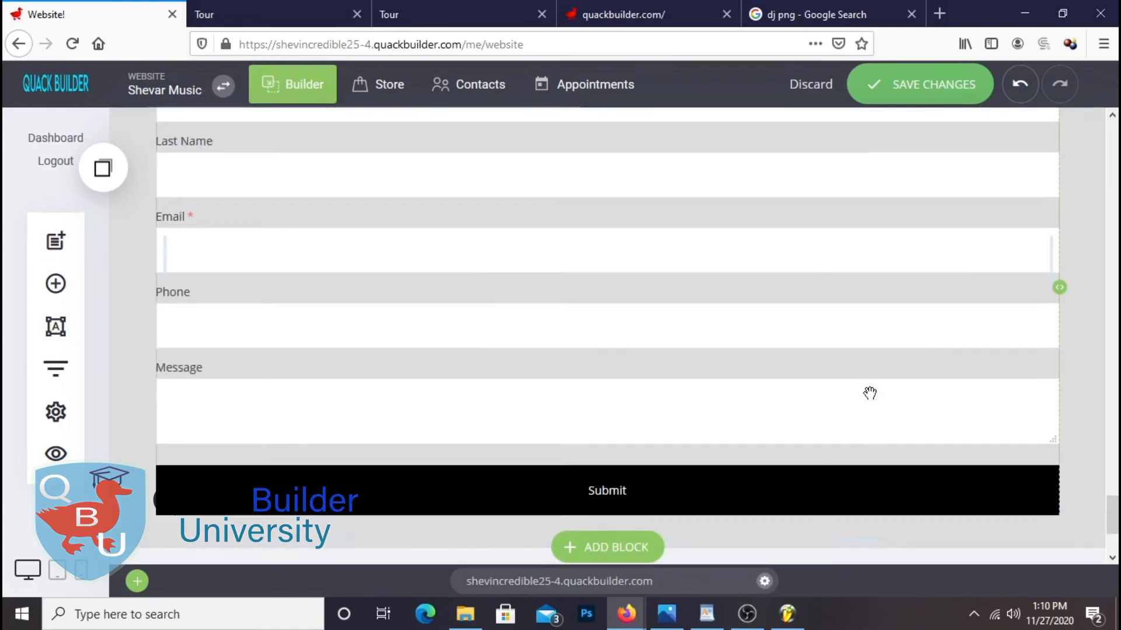
{"action": "scroll", "coordinate": [882, 382], "scroll_direction": "up", "scroll_amount": 3}
{"action": "scroll", "coordinate": [881, 383], "scroll_direction": "down", "scroll_amount": 5}
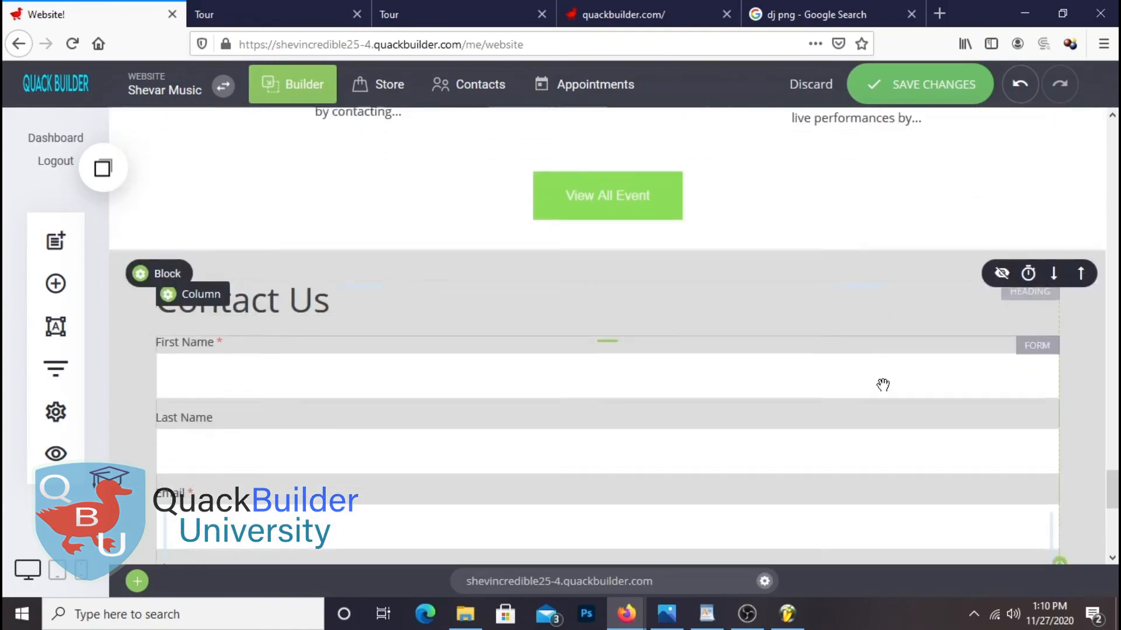
{"action": "scroll", "coordinate": [643, 420], "scroll_direction": "up", "scroll_amount": 4}
{"action": "scroll", "coordinate": [554, 436], "scroll_direction": "down", "scroll_amount": 3}
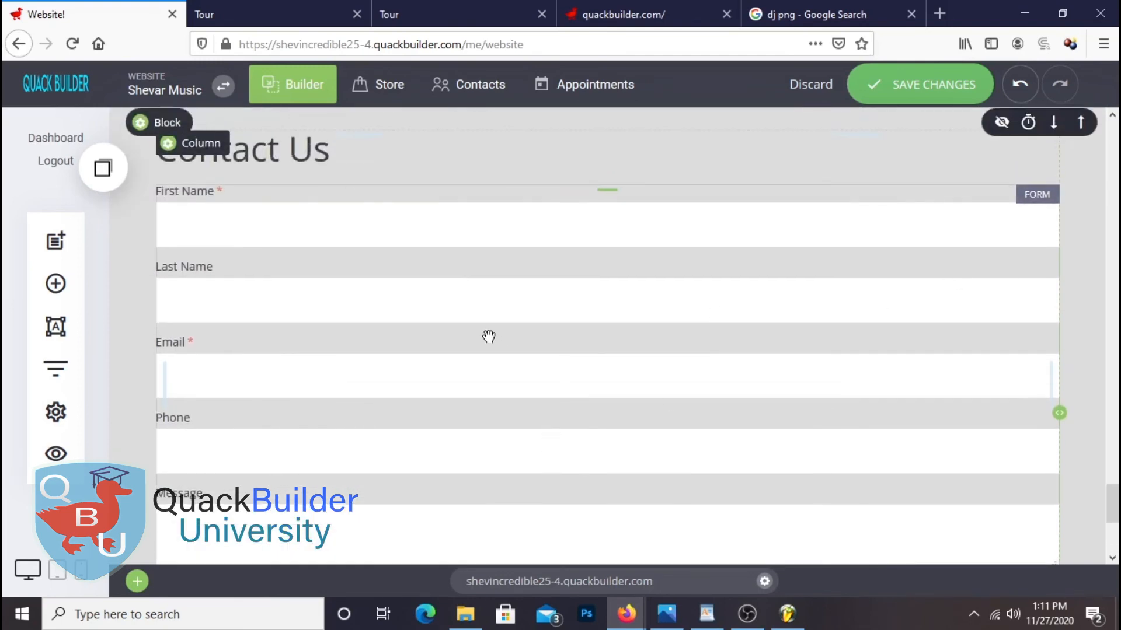
{"action": "left_click_drag", "start_coordinate": [1050, 384], "coordinate": [654, 359]}
{"action": "scroll", "coordinate": [855, 356], "scroll_direction": "down", "scroll_amount": 4}
{"action": "scroll", "coordinate": [846, 350], "scroll_direction": "up", "scroll_amount": 4}
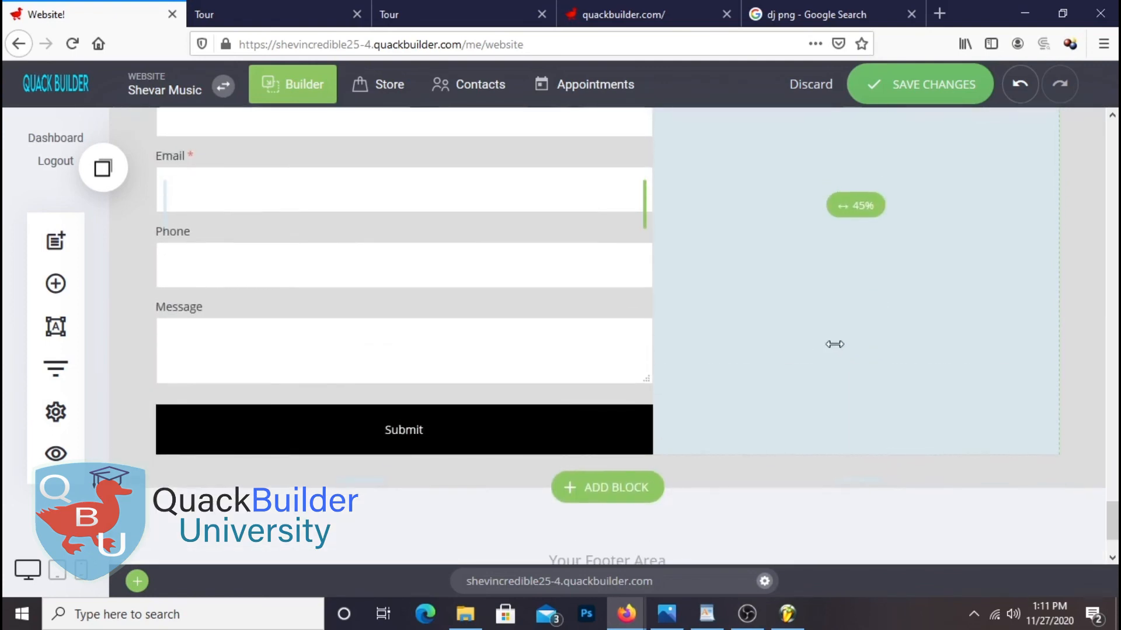
{"action": "left_click_drag", "start_coordinate": [645, 375], "coordinate": [815, 383]}
{"action": "key", "text": "ctrl+z"}
{"action": "key", "text": "ctrl+z"}
{"action": "left_click_drag", "start_coordinate": [1054, 384], "coordinate": [610, 386]}
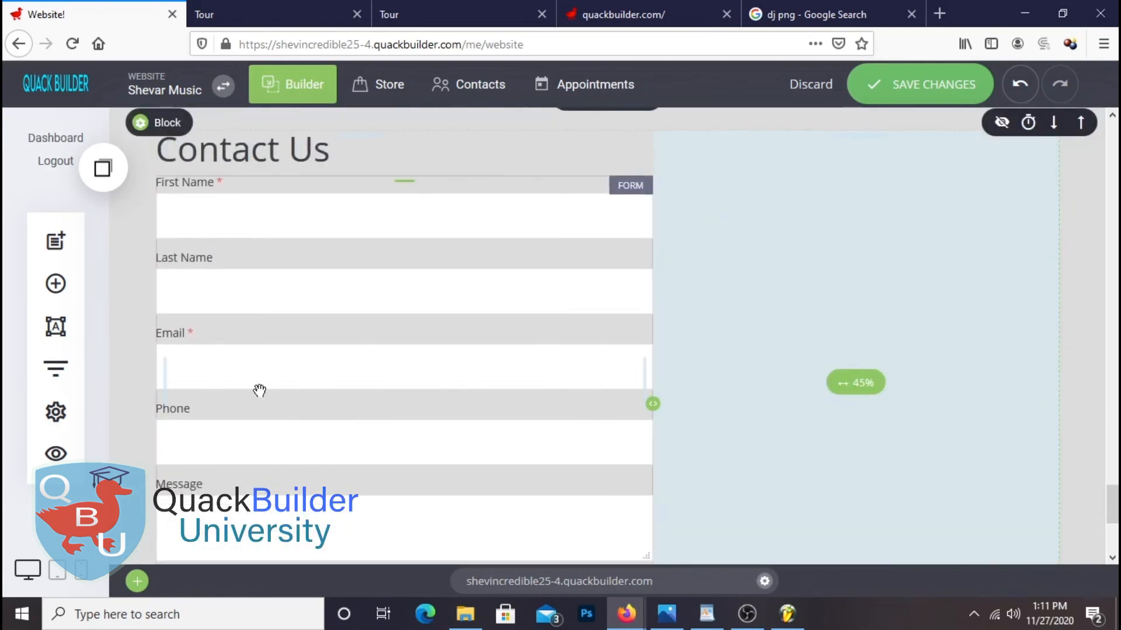
{"action": "scroll", "coordinate": [822, 340], "scroll_direction": "up", "scroll_amount": 3}
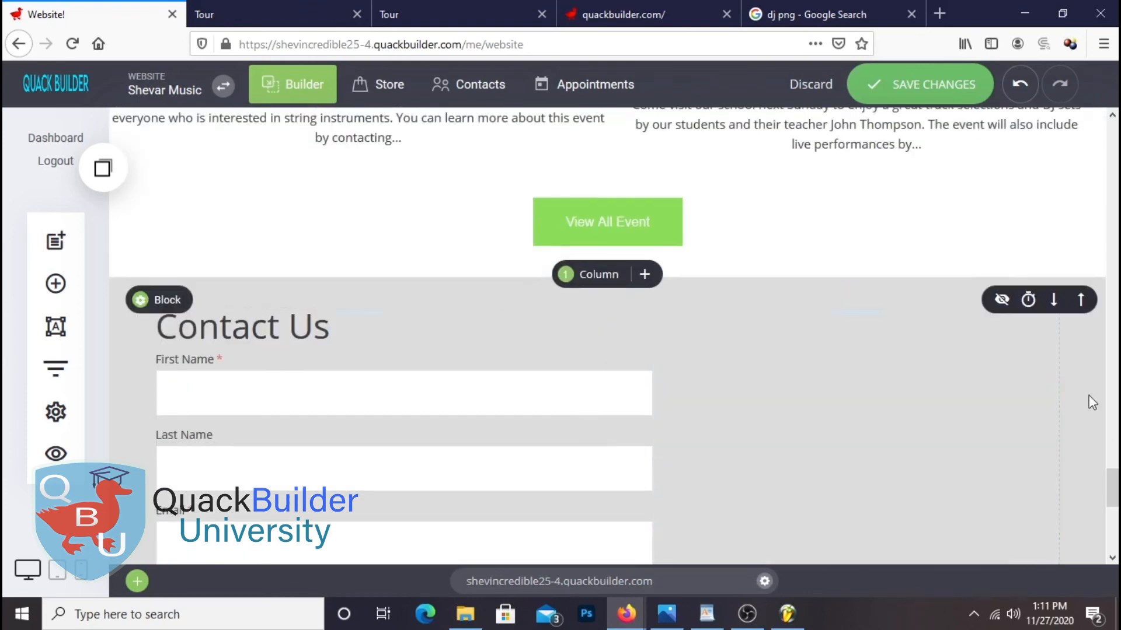
{"action": "scroll", "coordinate": [880, 450], "scroll_direction": "down", "scroll_amount": 3}
{"action": "scroll", "coordinate": [756, 381], "scroll_direction": "up", "scroll_amount": 2}
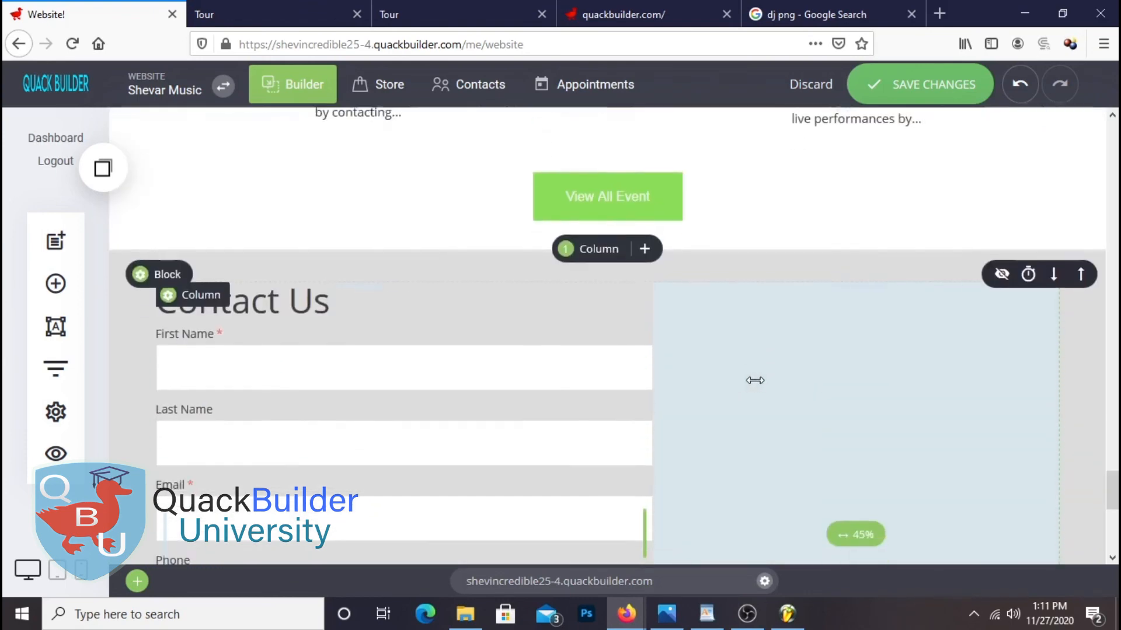
{"action": "scroll", "coordinate": [756, 380], "scroll_direction": "down", "scroll_amount": 1}
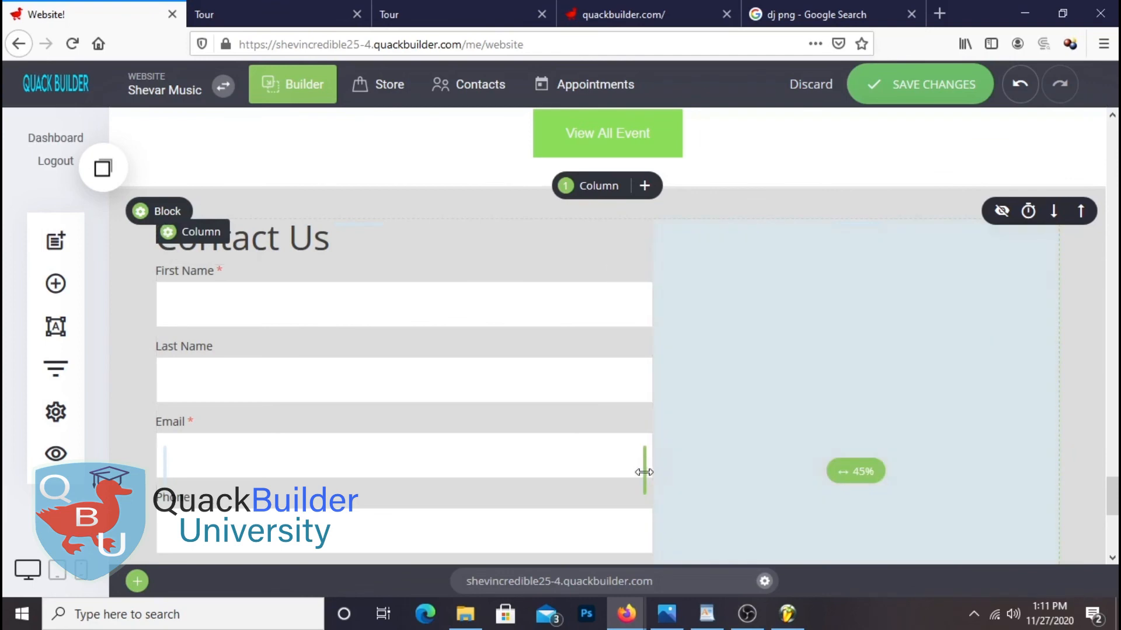
{"action": "left_click_drag", "start_coordinate": [646, 470], "coordinate": [1098, 451]}
Split the contact section into three columns, widen the form column to about 44%, and save
{"action": "left_click", "coordinate": [601, 187]}
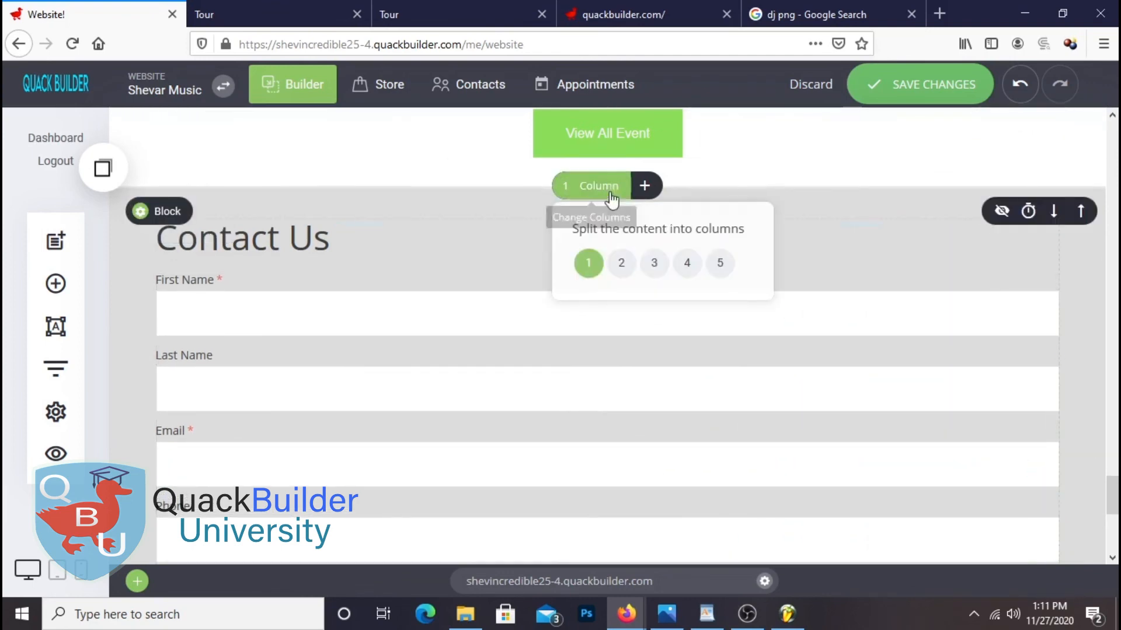
{"action": "left_click", "coordinate": [654, 276]}
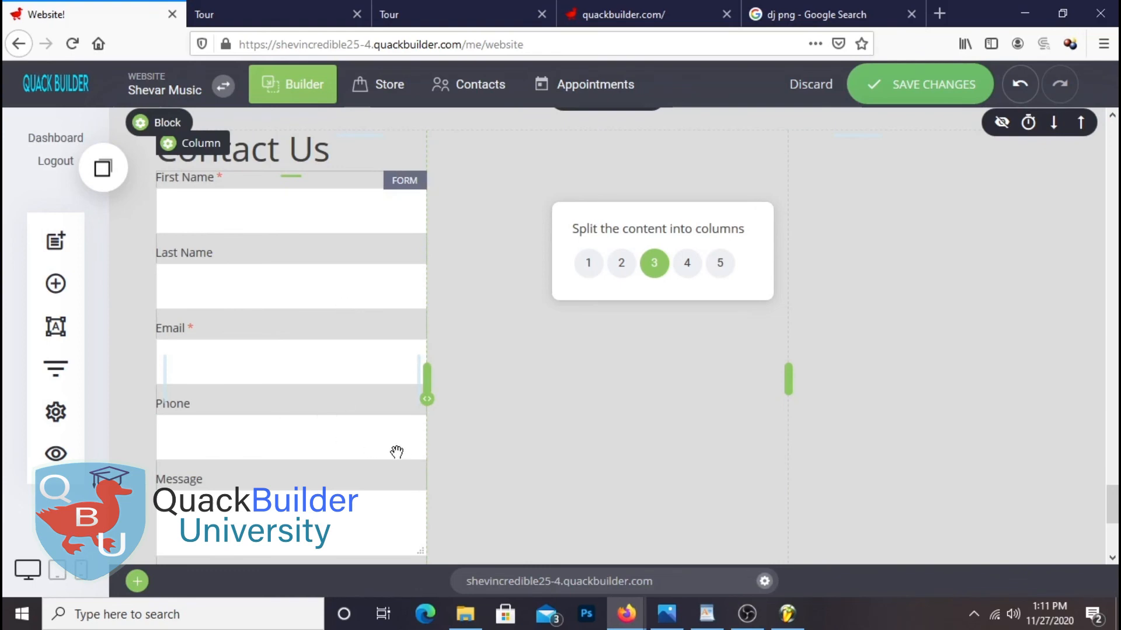
{"action": "left_click_drag", "start_coordinate": [426, 390], "coordinate": [517, 380]}
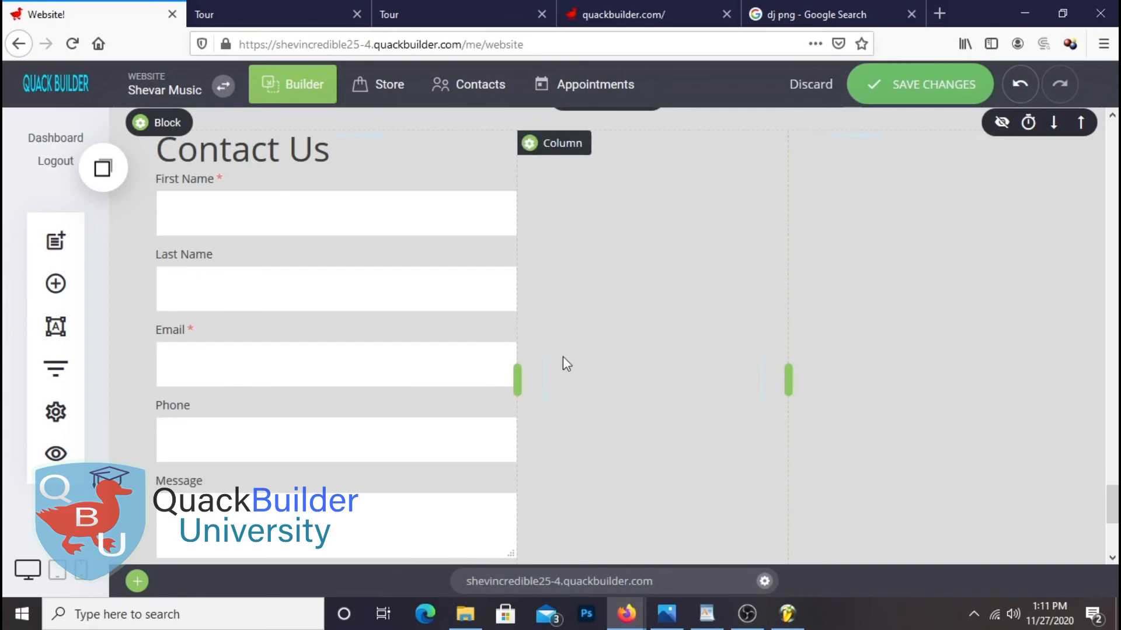
{"action": "left_click_drag", "start_coordinate": [517, 380], "coordinate": [552, 377]}
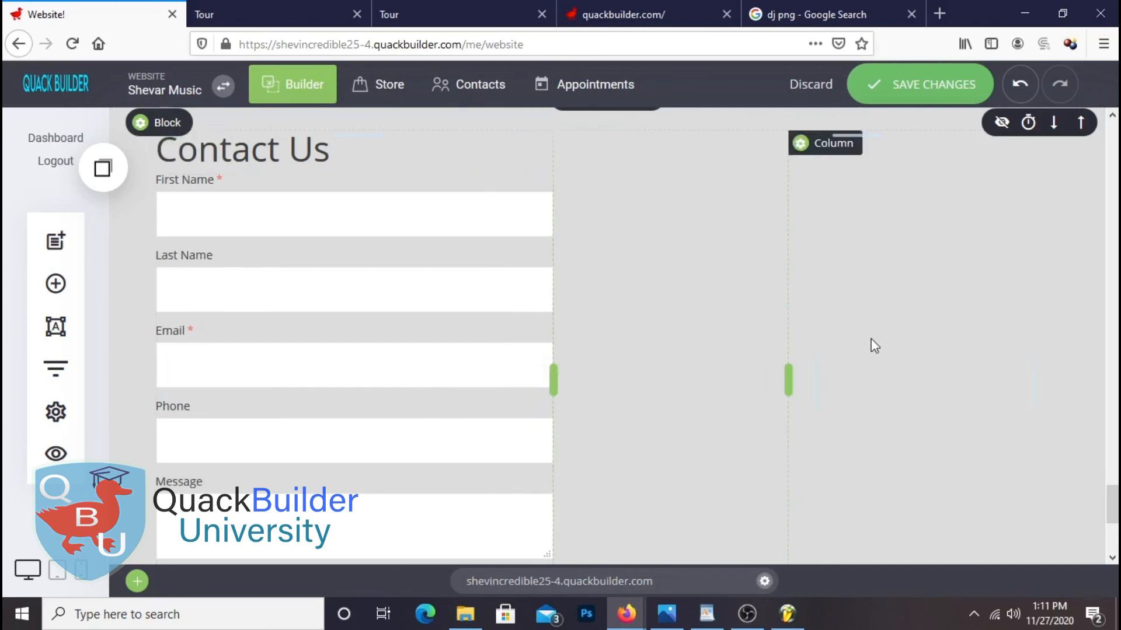
{"action": "scroll", "coordinate": [873, 344], "scroll_direction": "down", "scroll_amount": 5}
{"action": "scroll", "coordinate": [926, 292], "scroll_direction": "up", "scroll_amount": 1}
{"action": "left_click", "coordinate": [928, 84]}
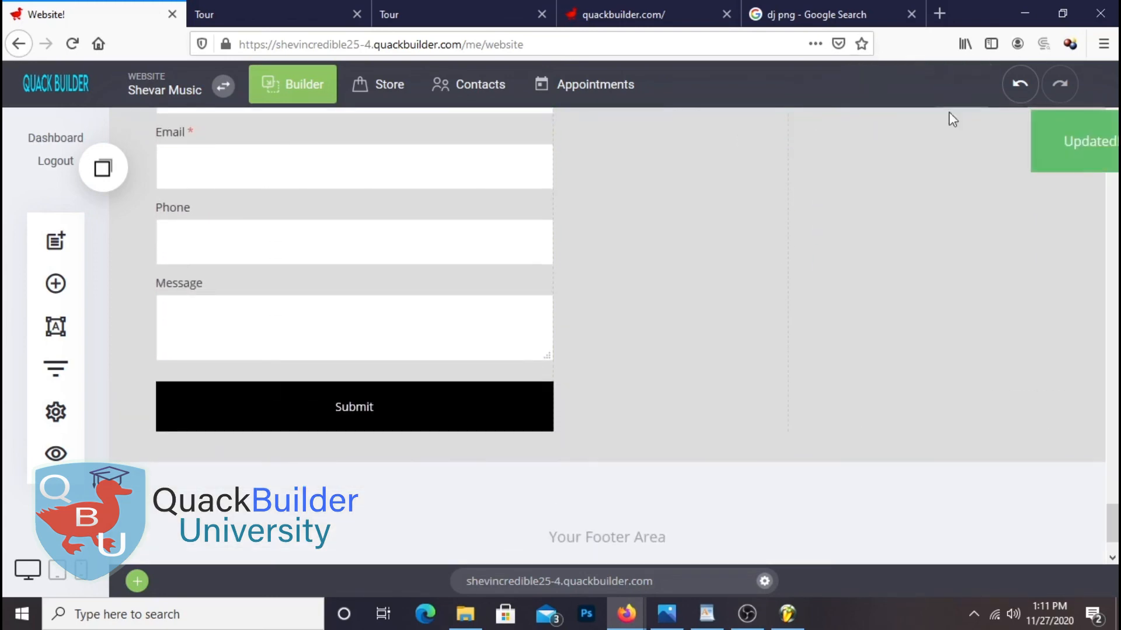
{"action": "left_click", "coordinate": [265, 12]}
Reload the live preview to check the new Contact Us form layout
{"action": "right_click", "coordinate": [266, 13]}
{"action": "left_click", "coordinate": [287, 20]}
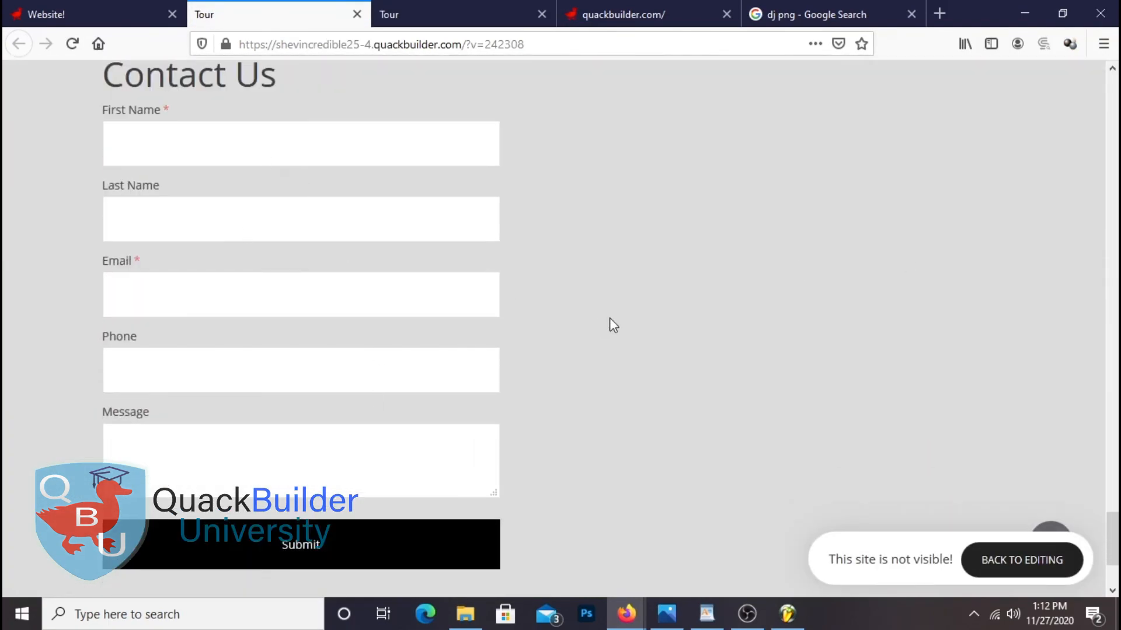
{"action": "scroll", "coordinate": [731, 328], "scroll_direction": "down", "scroll_amount": 3}
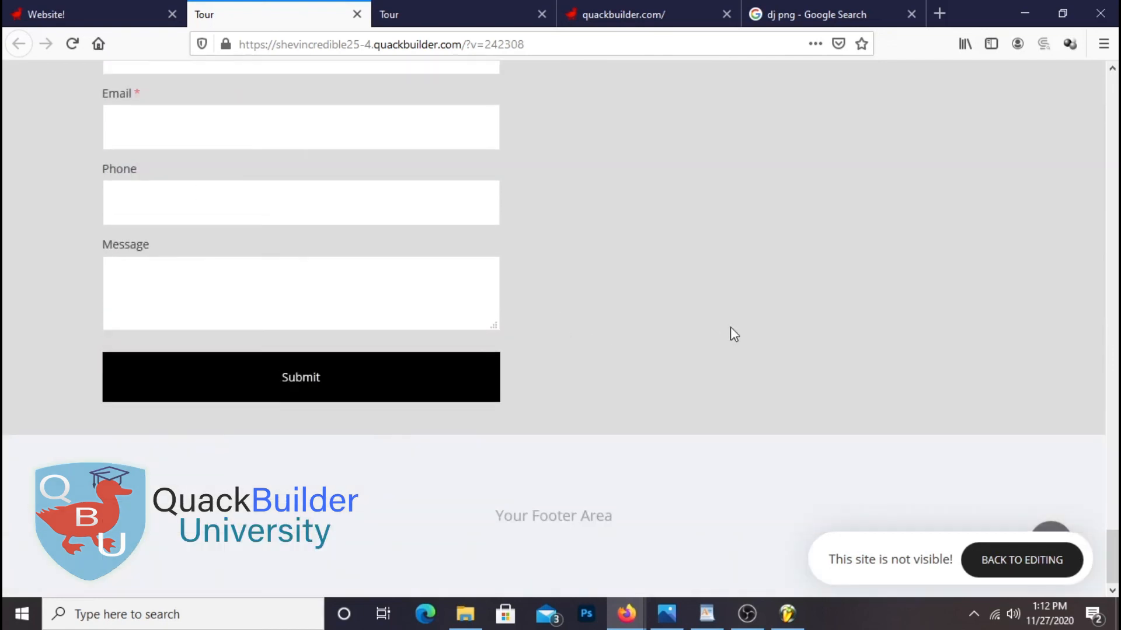
Hide the placeholder Your Footer Area block from the live site as a draft
{"action": "left_click", "coordinate": [125, 15]}
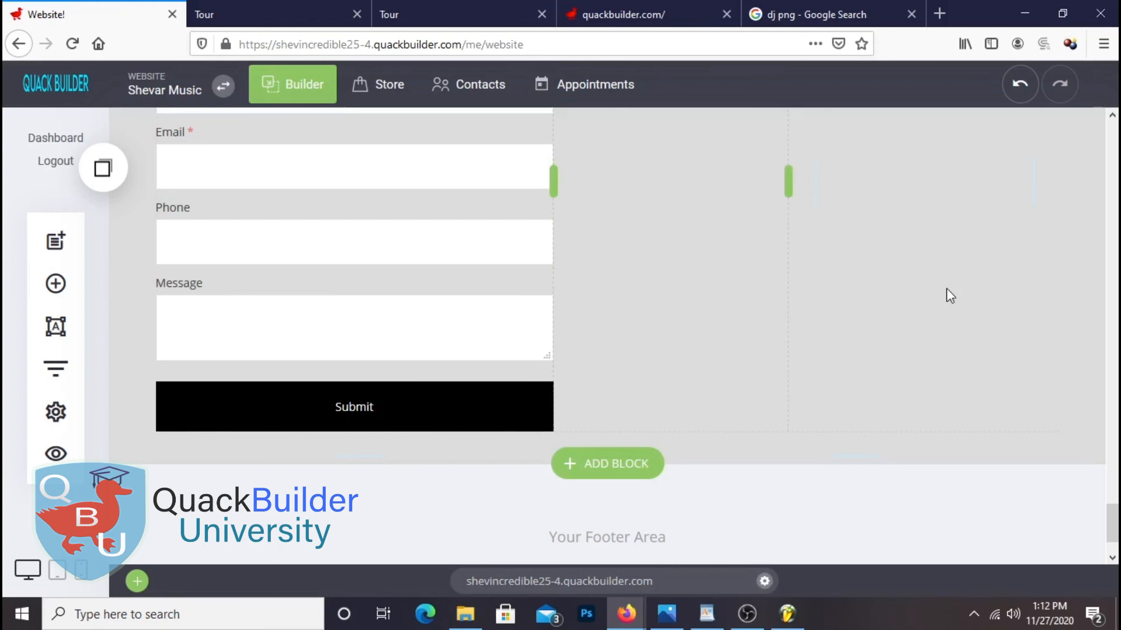
{"action": "scroll", "coordinate": [817, 403], "scroll_direction": "down", "scroll_amount": 2}
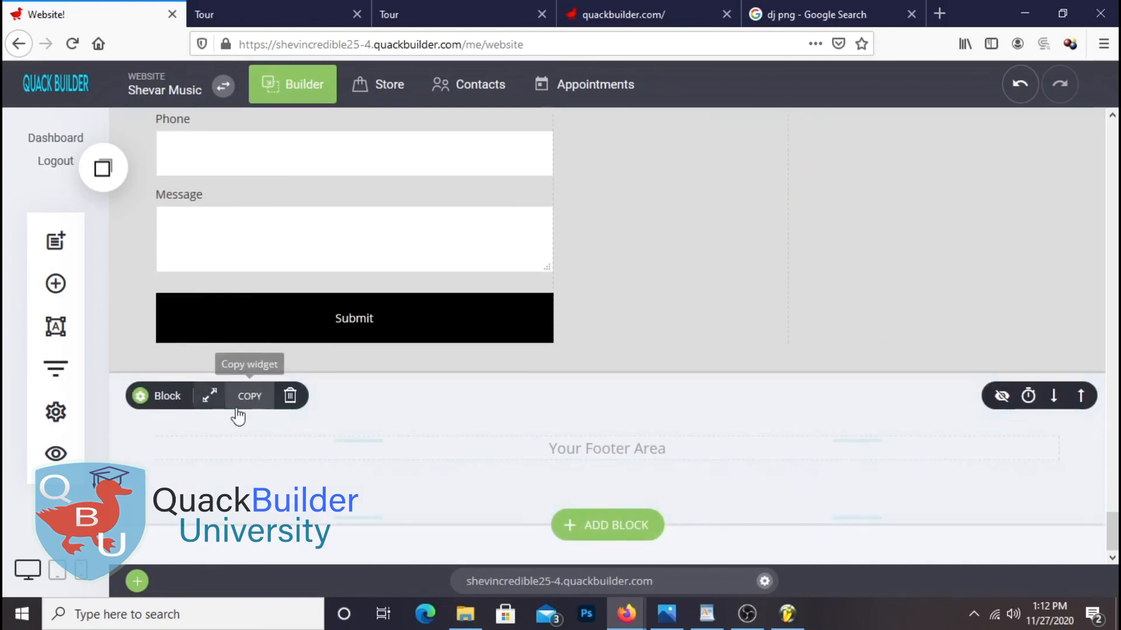
{"action": "left_click", "coordinate": [1002, 397]}
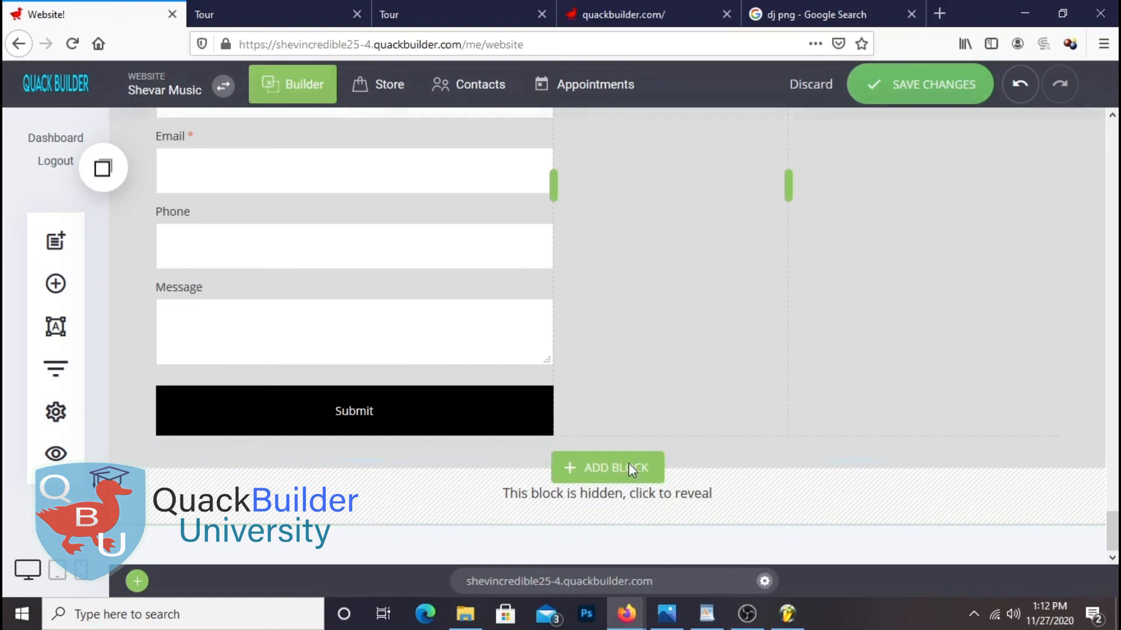
{"action": "left_click", "coordinate": [631, 471]}
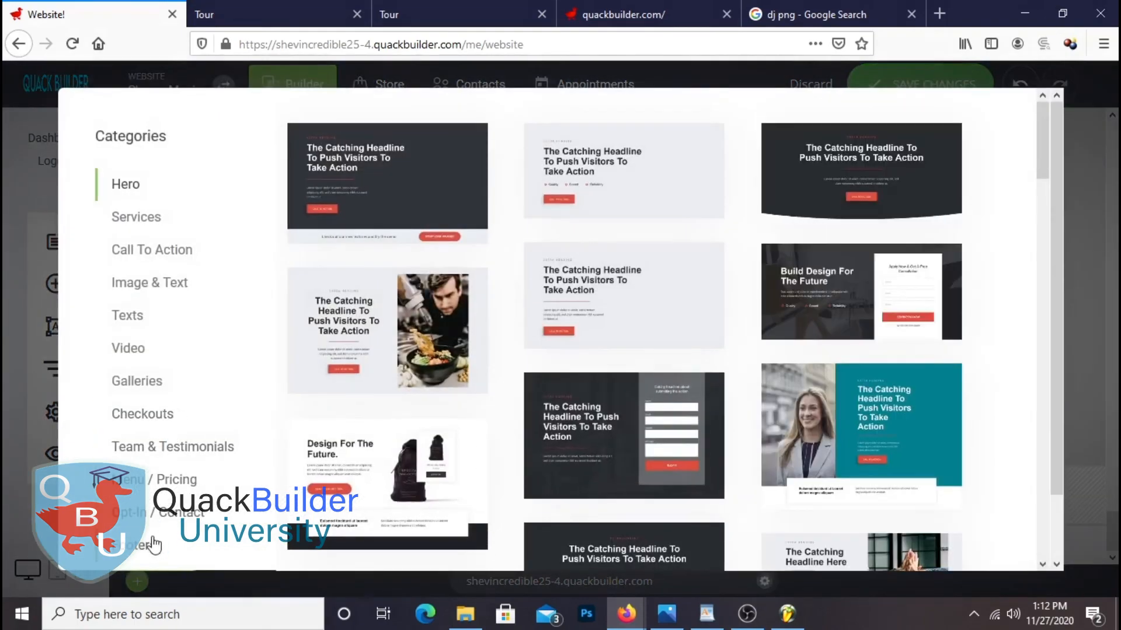
Browse the Footers templates and insert the dark four-column COMPANY footer with photo gallery
{"action": "left_click", "coordinate": [146, 542]}
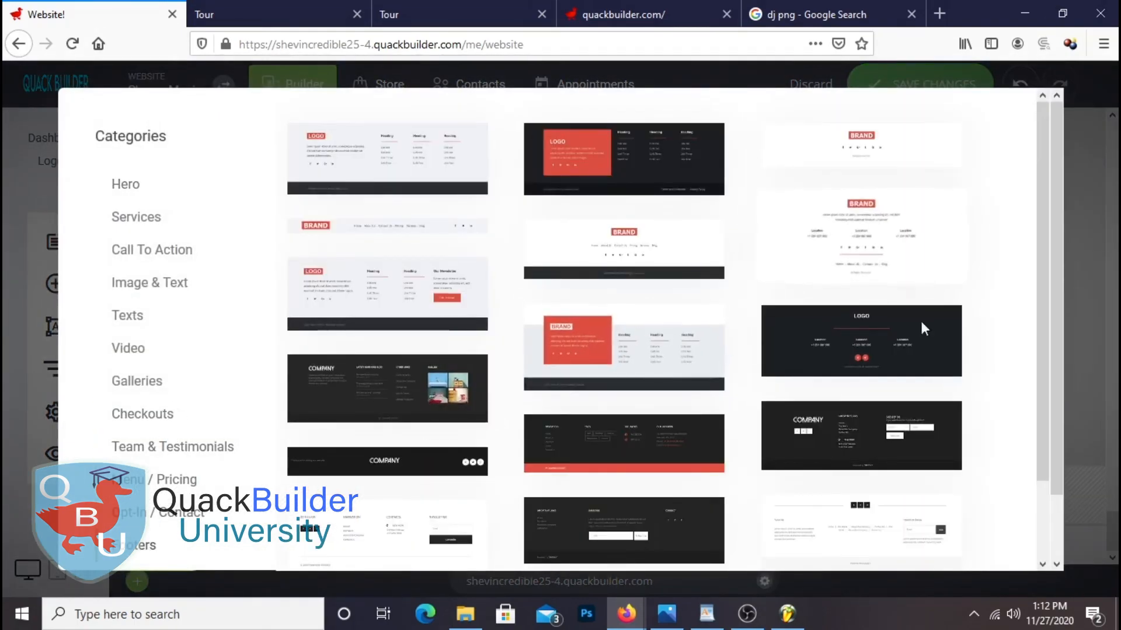
{"action": "scroll", "coordinate": [521, 465], "scroll_direction": "down", "scroll_amount": 4}
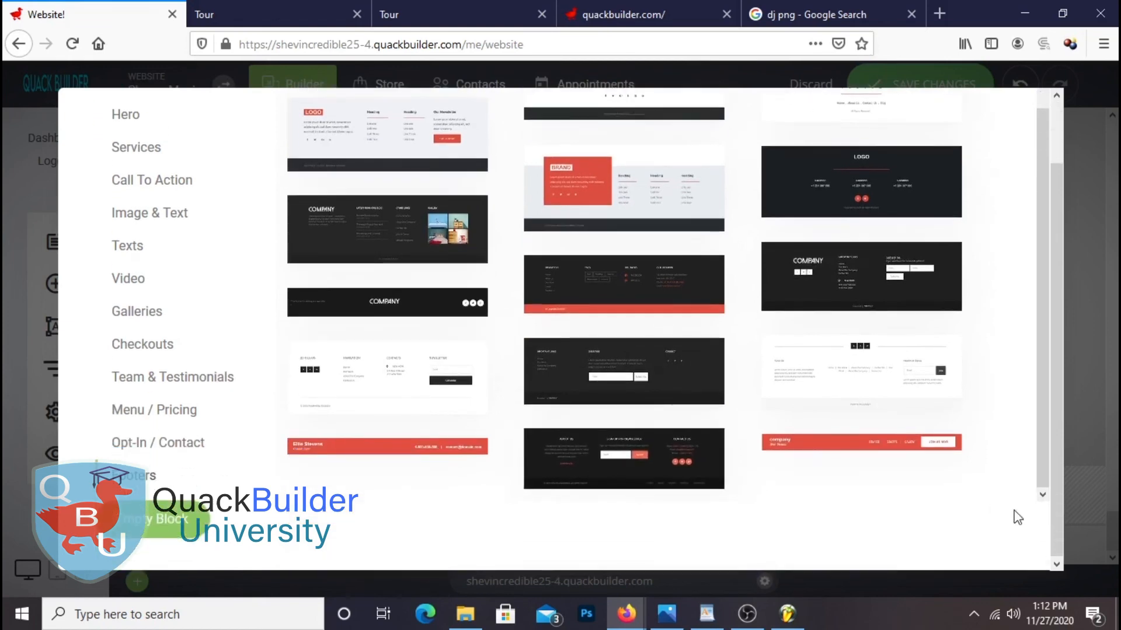
{"action": "scroll", "coordinate": [1018, 496], "scroll_direction": "up", "scroll_amount": 2}
{"action": "scroll", "coordinate": [1022, 497], "scroll_direction": "down", "scroll_amount": 2}
{"action": "scroll", "coordinate": [1014, 489], "scroll_direction": "up", "scroll_amount": 1}
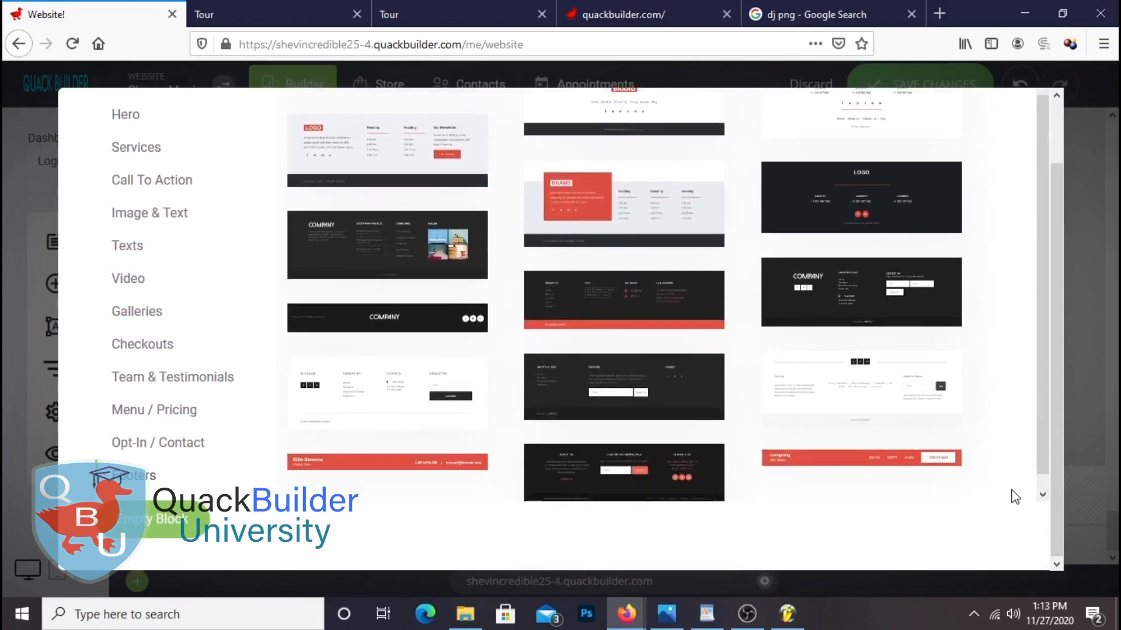
{"action": "scroll", "coordinate": [1016, 497], "scroll_direction": "down", "scroll_amount": 1}
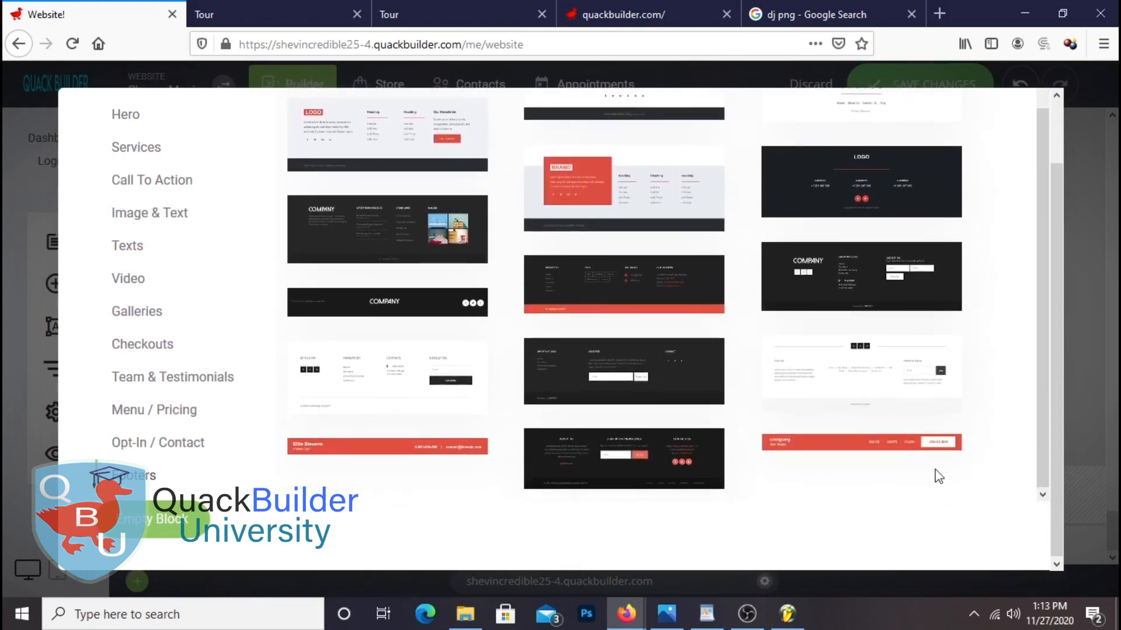
{"action": "scroll", "coordinate": [937, 313], "scroll_direction": "up", "scroll_amount": 5}
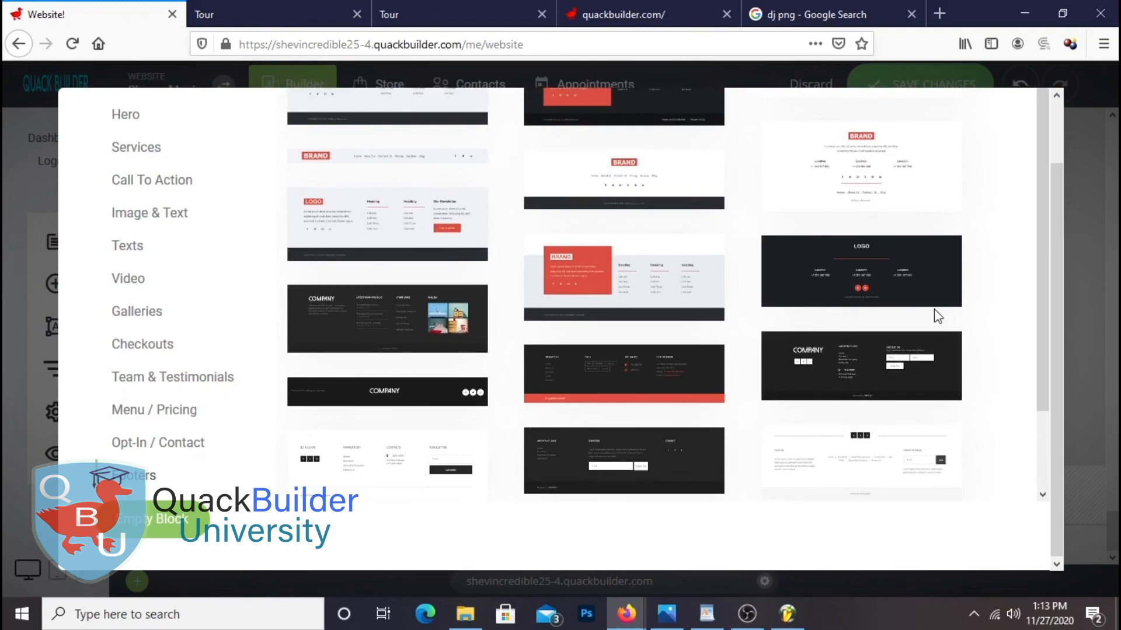
{"action": "scroll", "coordinate": [935, 313], "scroll_direction": "up", "scroll_amount": 4}
{"action": "scroll", "coordinate": [933, 318], "scroll_direction": "down", "scroll_amount": 4}
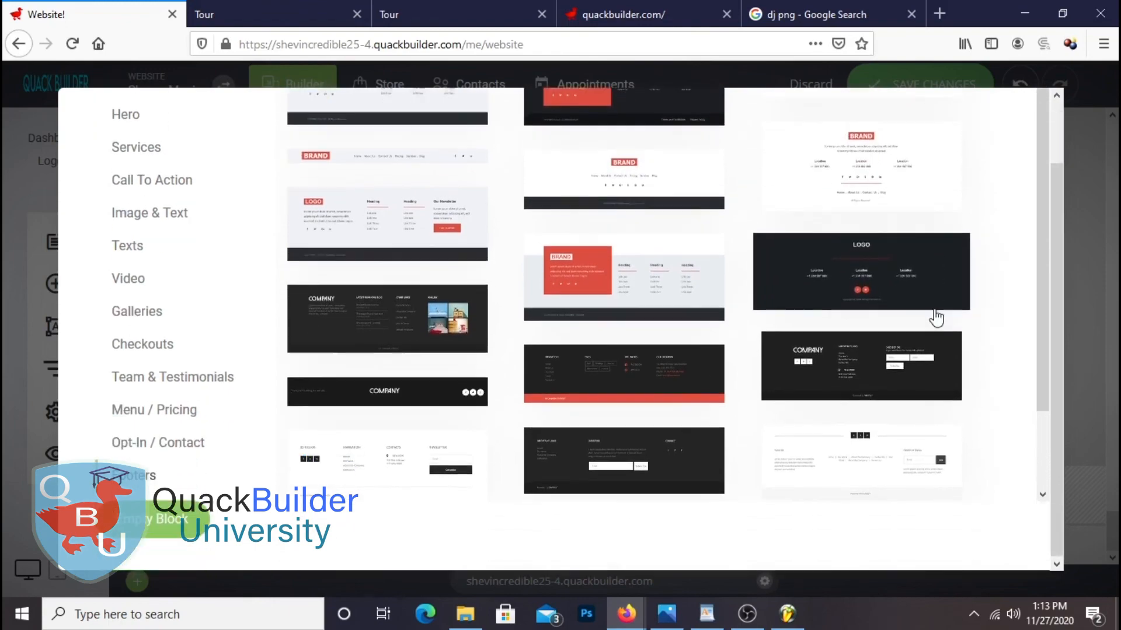
{"action": "left_click", "coordinate": [369, 328]}
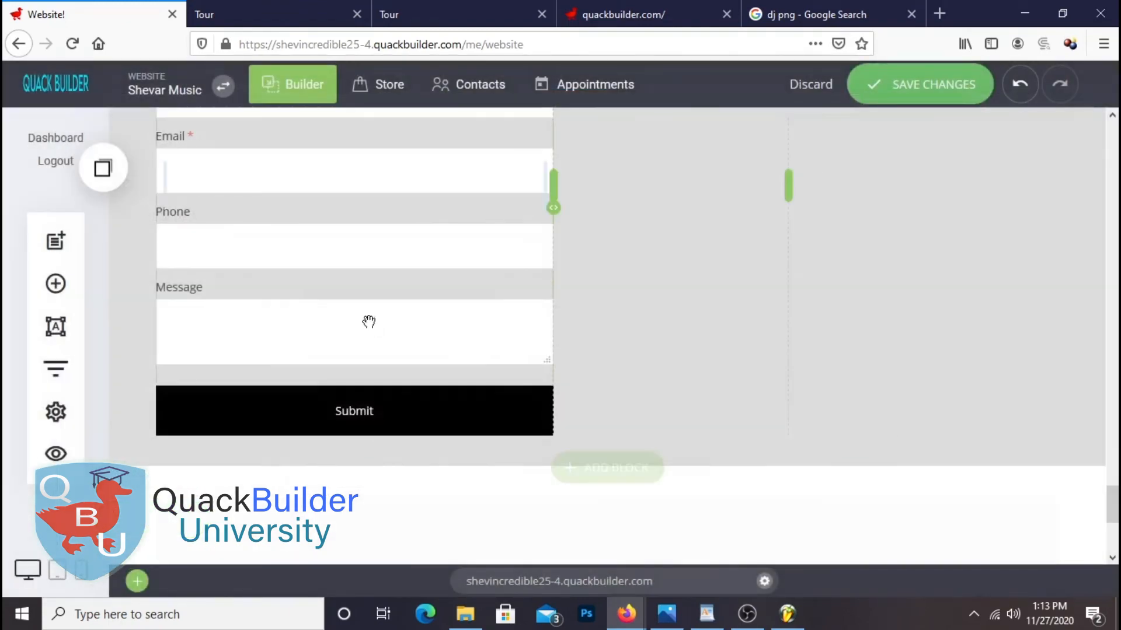
Save the page with the new dark footer
{"action": "scroll", "coordinate": [726, 368], "scroll_direction": "up", "scroll_amount": 20}
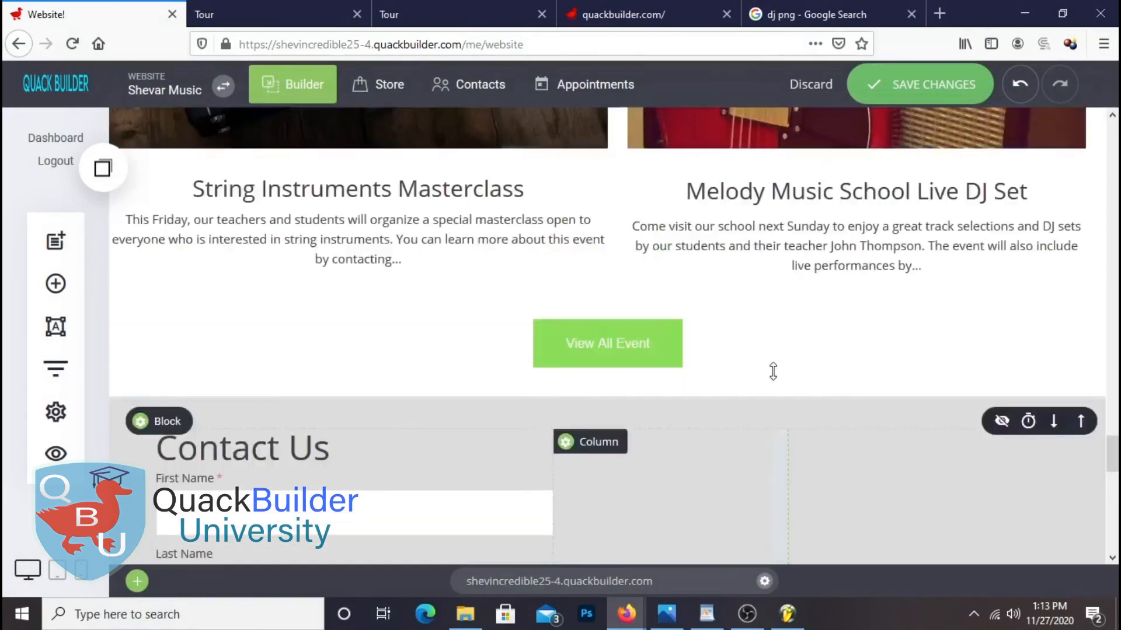
{"action": "scroll", "coordinate": [765, 373], "scroll_direction": "down", "scroll_amount": 18}
{"action": "scroll", "coordinate": [757, 379], "scroll_direction": "down", "scroll_amount": 5}
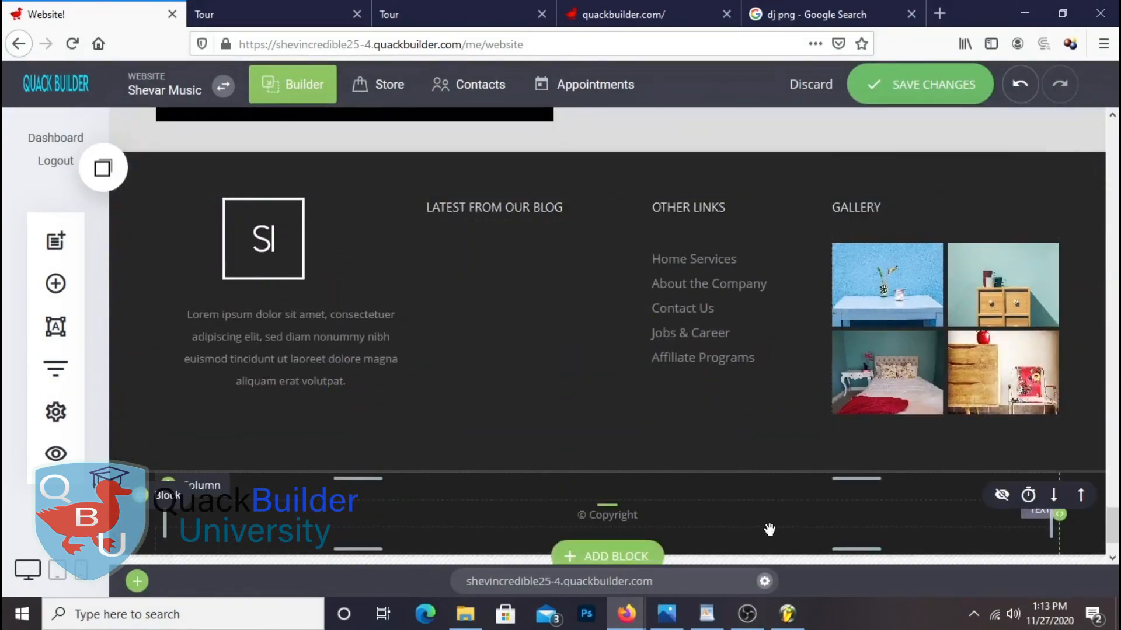
{"action": "left_click", "coordinate": [938, 88]}
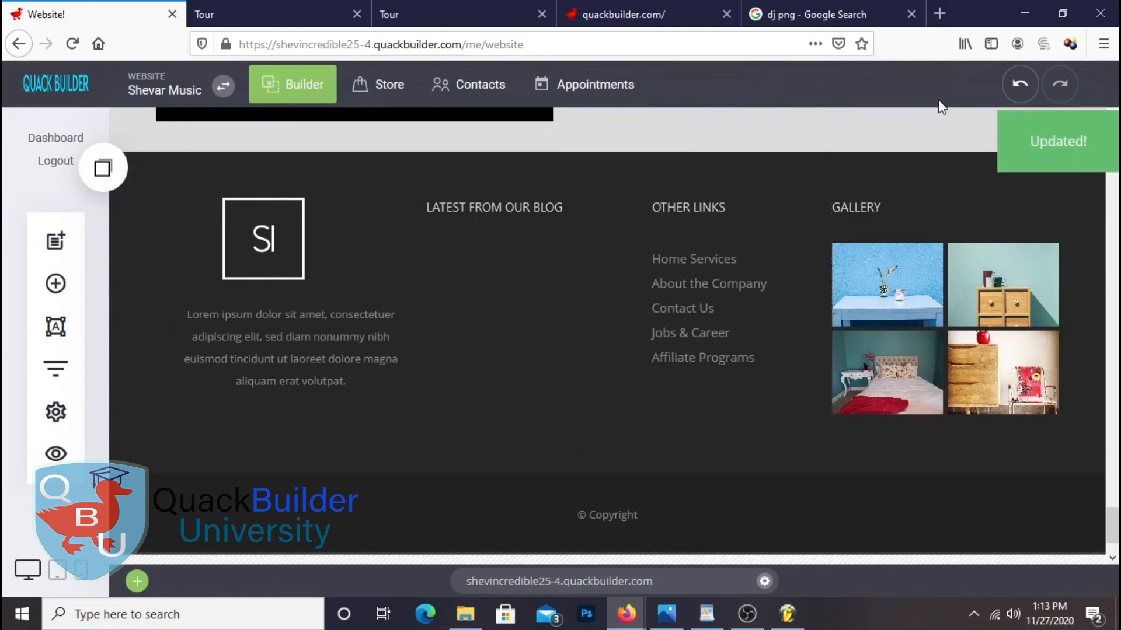
Confirm the footer in the reloaded live preview, then open the SI logo's image settings
{"action": "left_click", "coordinate": [269, 7]}
{"action": "right_click", "coordinate": [270, 13]}
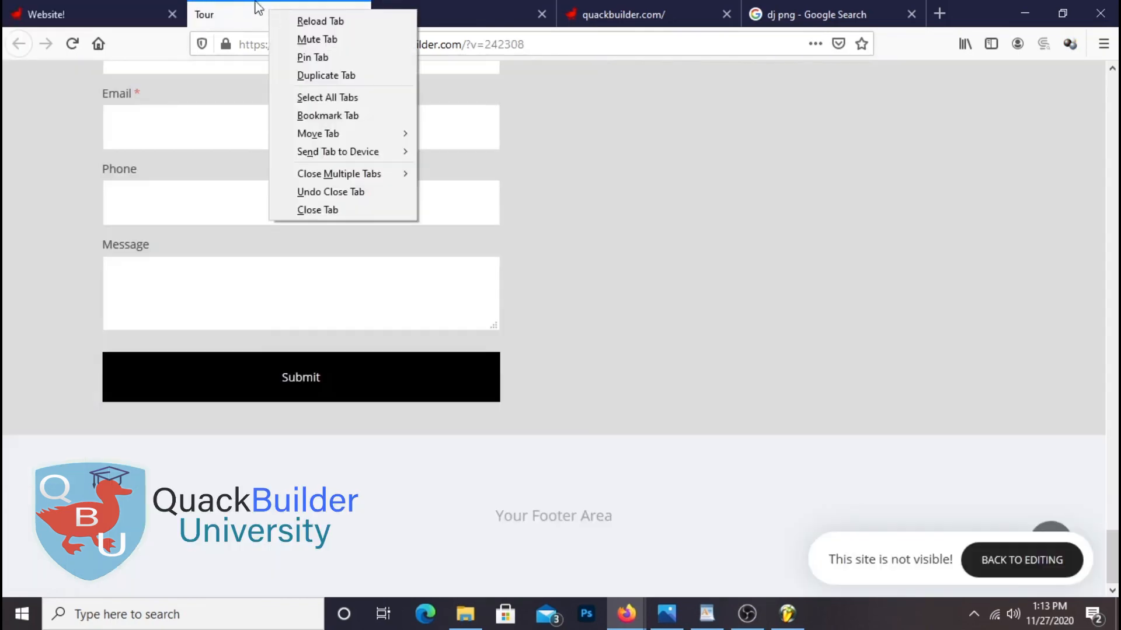
{"action": "left_click", "coordinate": [320, 21]}
{"action": "scroll", "coordinate": [290, 416], "scroll_direction": "down", "scroll_amount": 4}
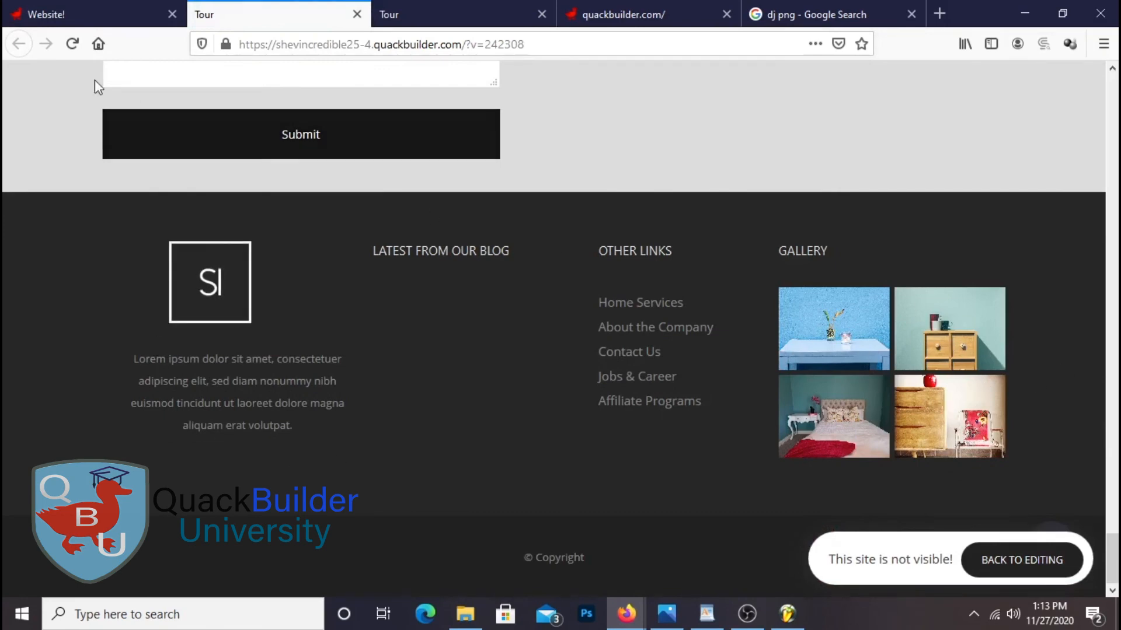
{"action": "left_click", "coordinate": [67, 14]}
{"action": "left_click", "coordinate": [224, 173]}
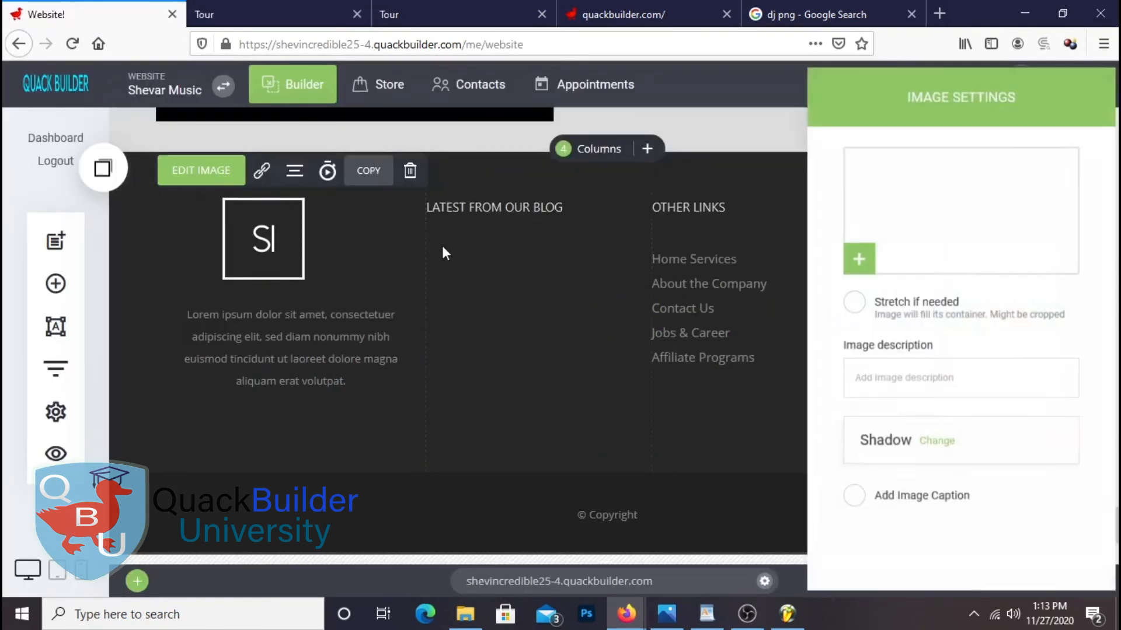
Delete the SI logo image from the footer's first column
{"action": "left_click", "coordinate": [293, 236]}
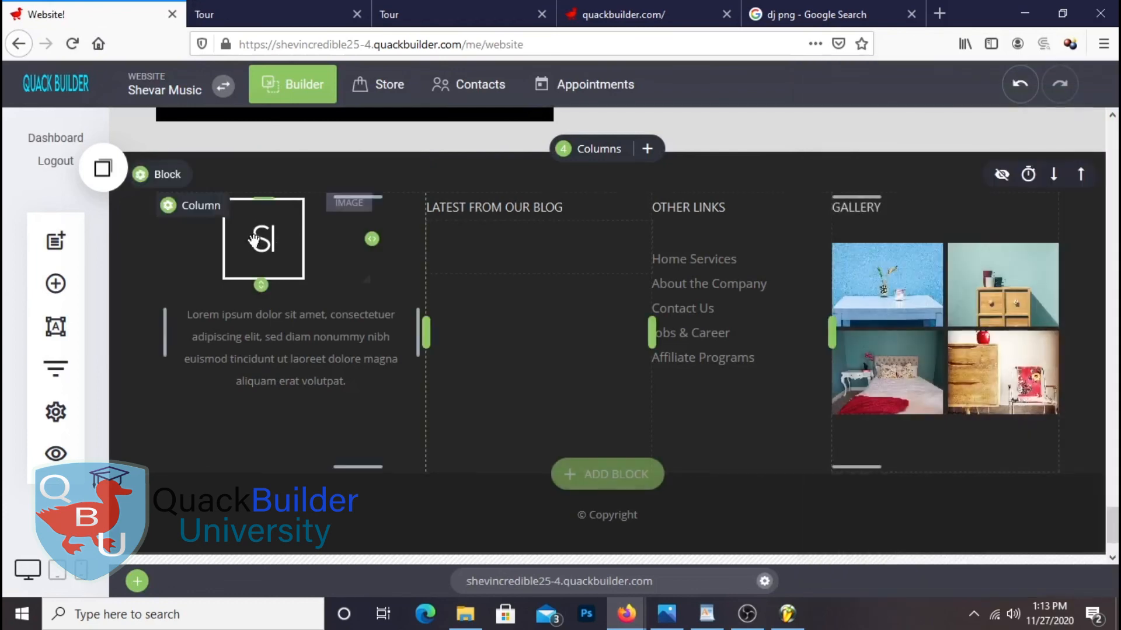
{"action": "left_click", "coordinate": [411, 170]}
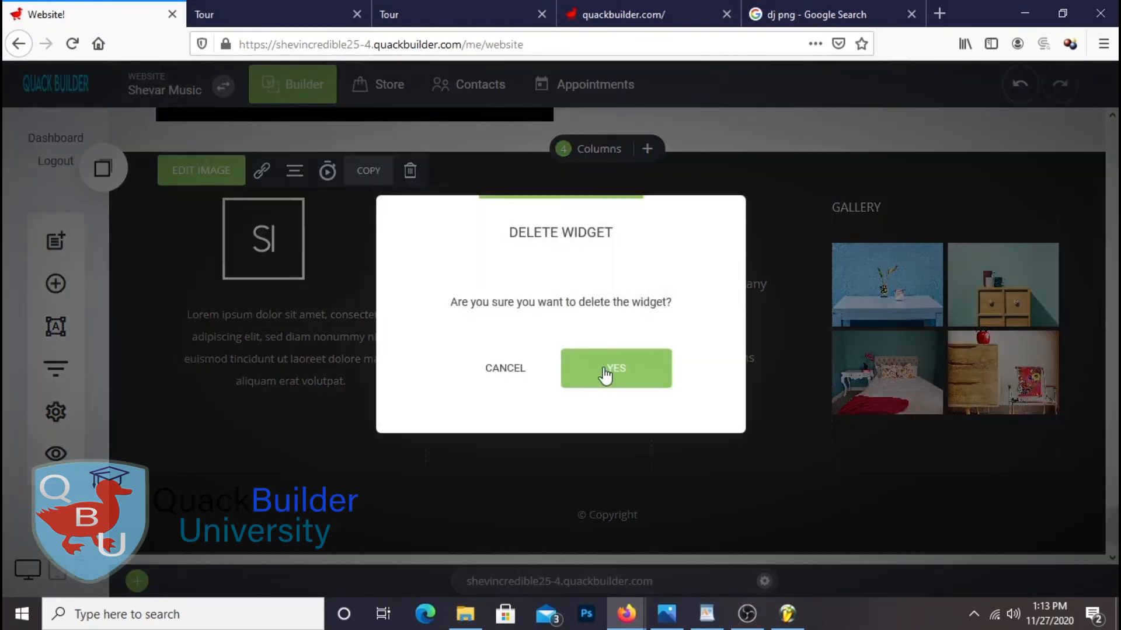
{"action": "left_click", "coordinate": [605, 369]}
Add a heading in the first footer column reading 'SHEVAR MUSIC', fixing its capitalisation
{"action": "left_click", "coordinate": [56, 283]}
{"action": "left_click_drag", "start_coordinate": [263, 202], "coordinate": [139, 253]}
{"action": "type", "text": "sHEVAR"}
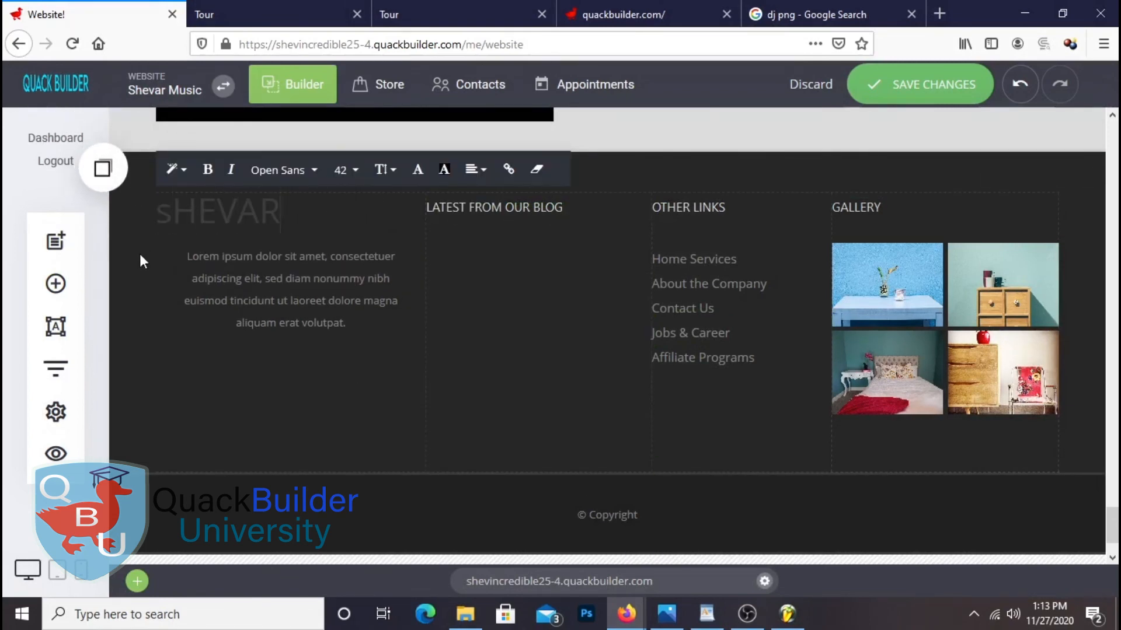
{"action": "type", "text": " mU"}
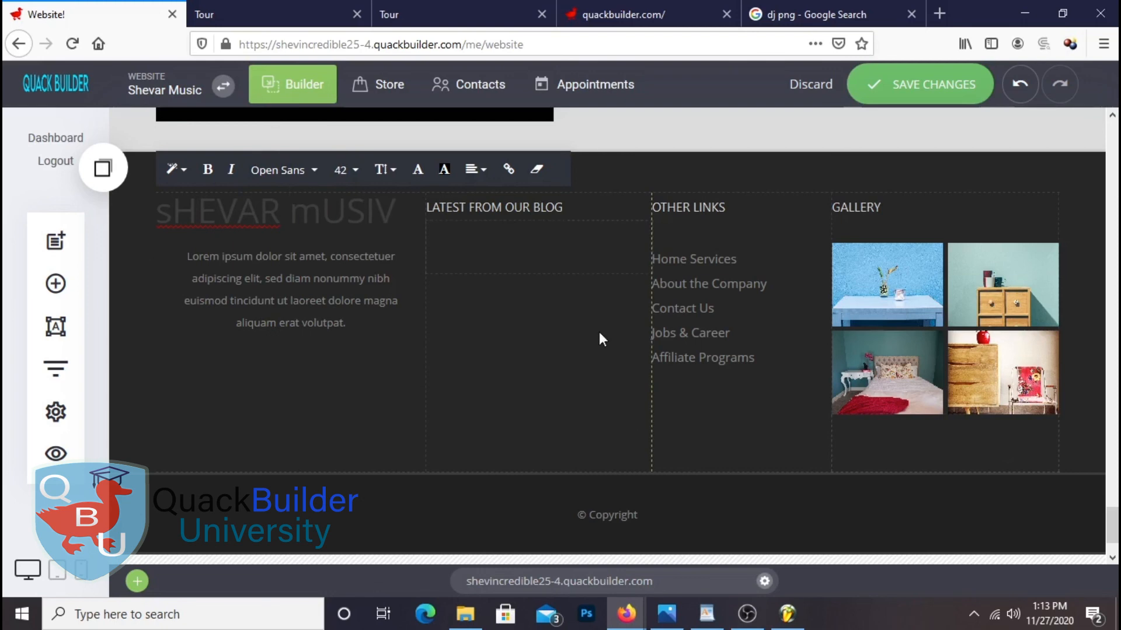
{"action": "type", "text": "SIC"}
{"action": "double_click", "coordinate": [294, 218]}
{"action": "left_click", "coordinate": [318, 217]}
{"action": "left_click_drag", "start_coordinate": [318, 218], "coordinate": [300, 217]}
{"action": "type", "text": "M"}
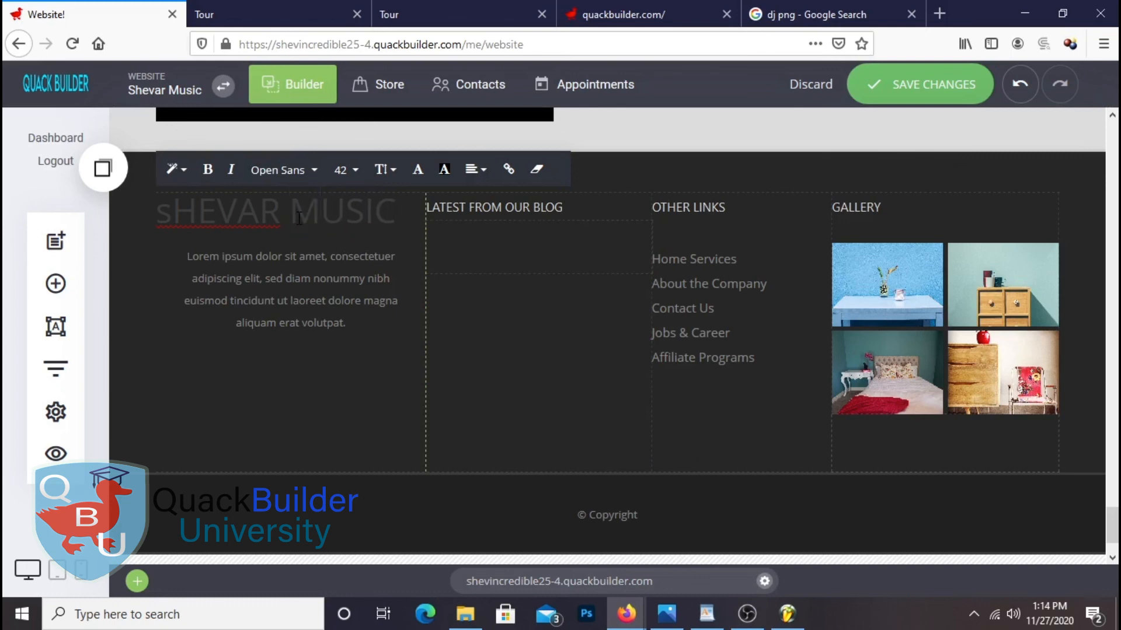
{"action": "left_click_drag", "start_coordinate": [171, 207], "coordinate": [158, 210]}
{"action": "type", "text": "S"}
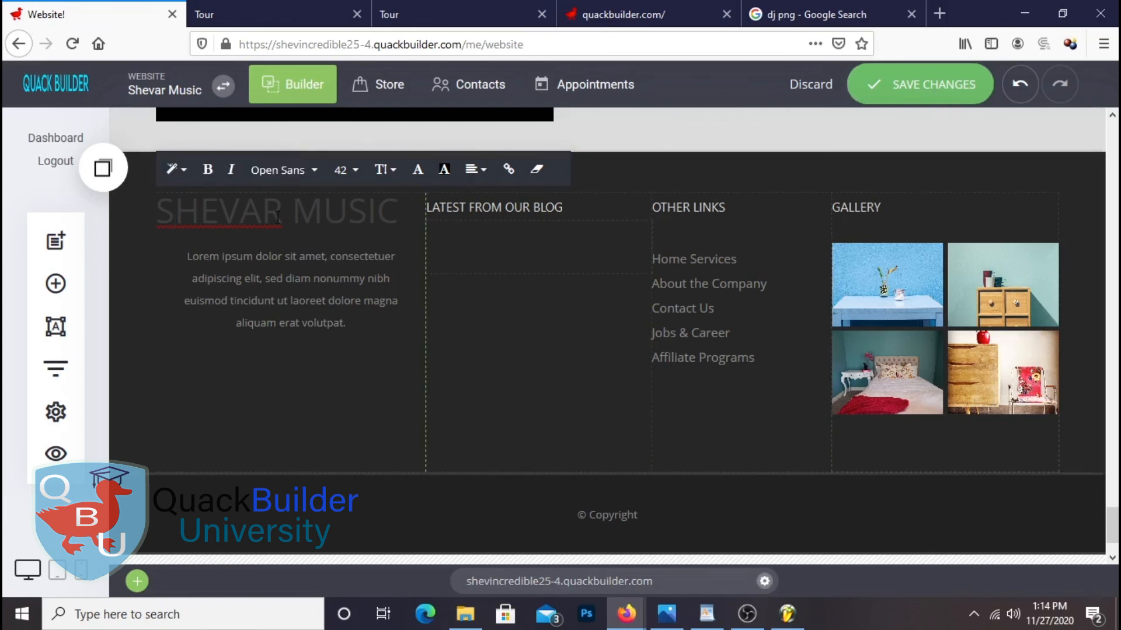
{"action": "left_click_drag", "start_coordinate": [275, 217], "coordinate": [150, 209]}
Set SHEVAR in the footer heading to light-green Playfair Display
{"action": "left_click", "coordinate": [286, 170]}
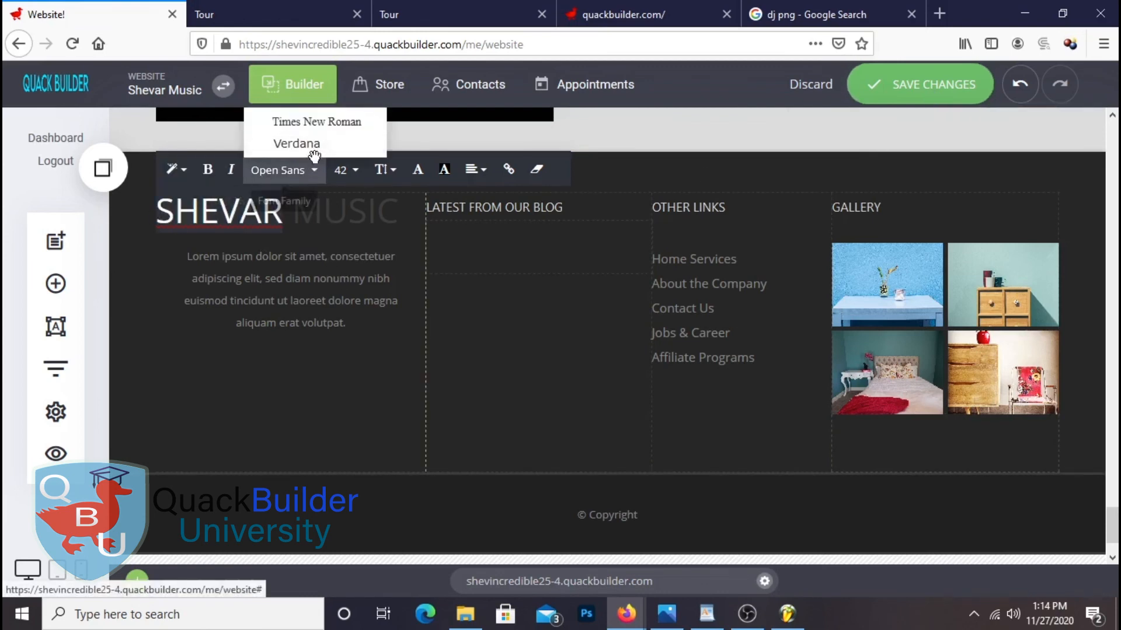
{"action": "scroll", "coordinate": [314, 156], "scroll_direction": "up", "scroll_amount": 5}
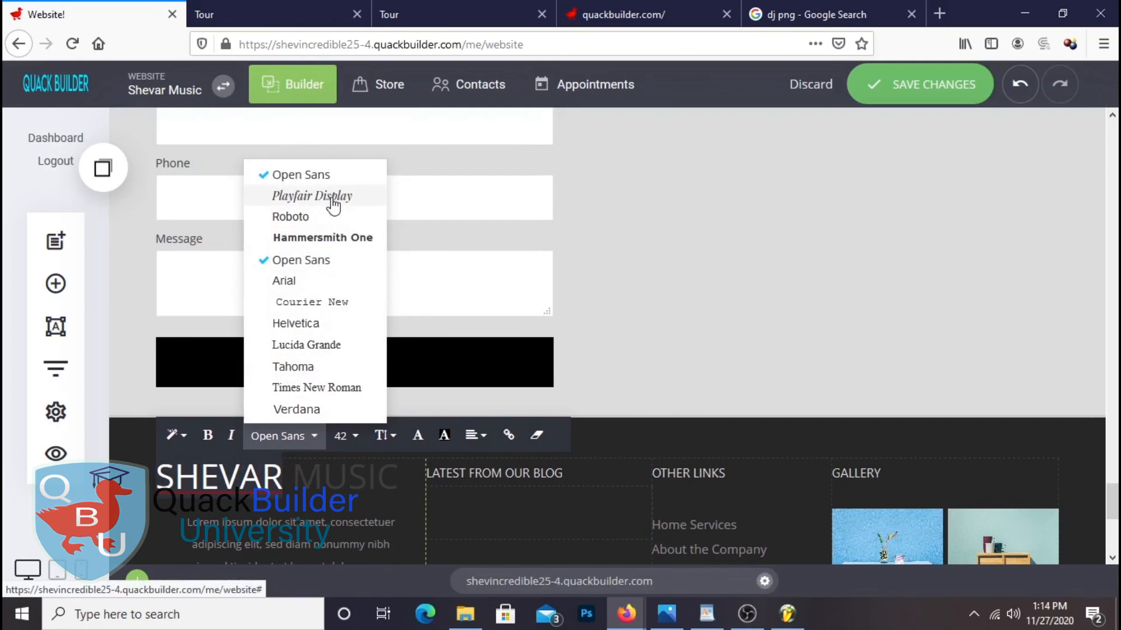
{"action": "left_click", "coordinate": [335, 199]}
{"action": "left_click", "coordinate": [417, 435]}
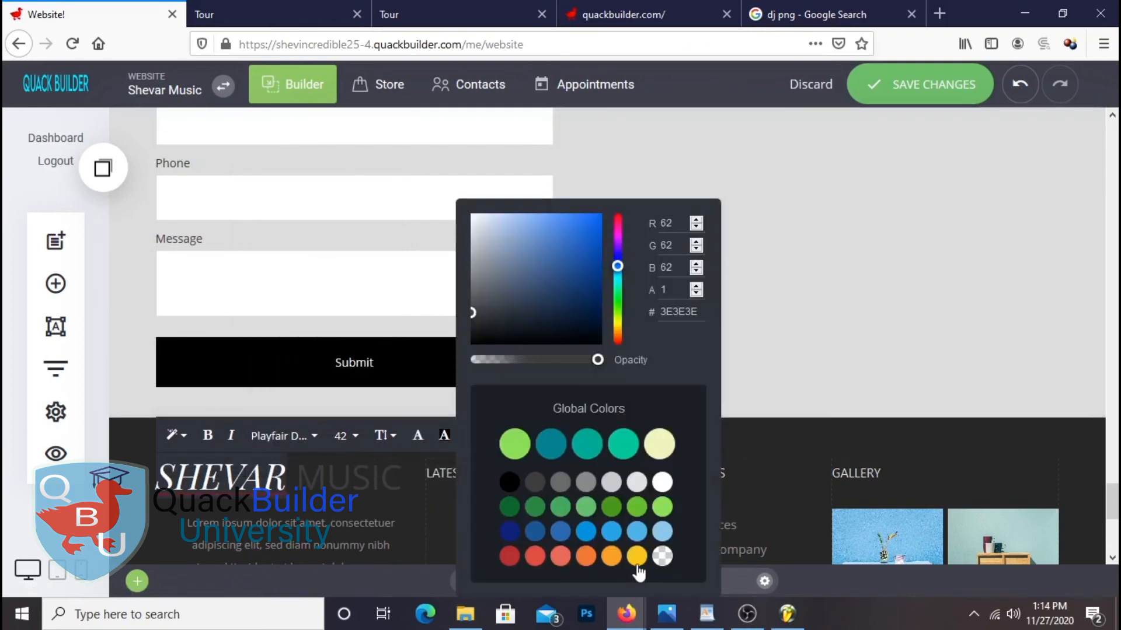
{"action": "left_click", "coordinate": [663, 508]}
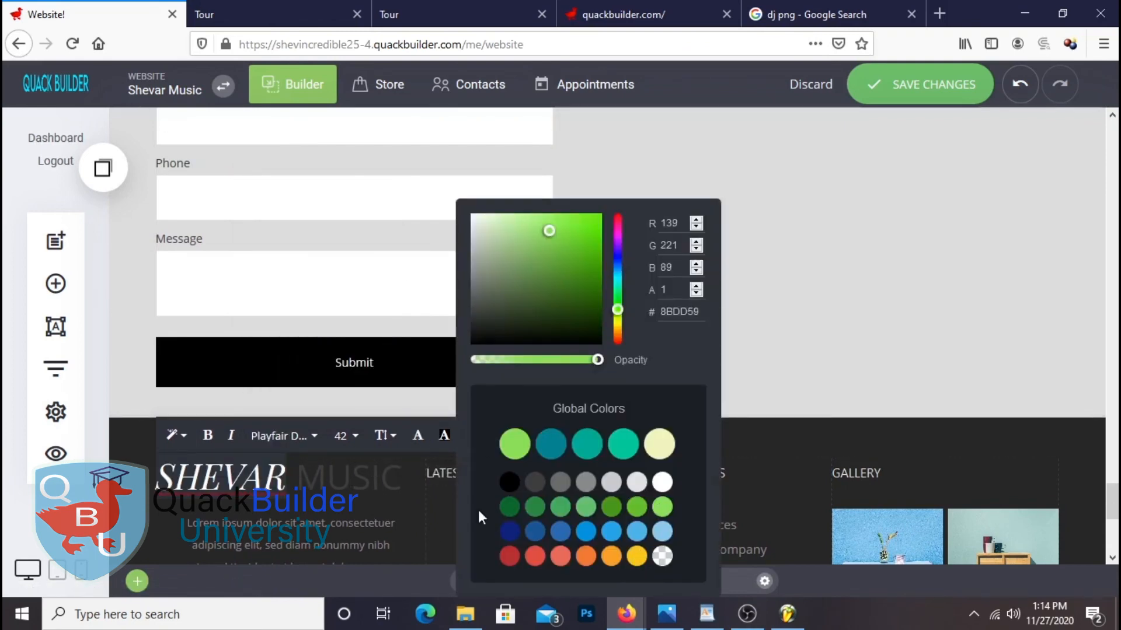
{"action": "left_click", "coordinate": [327, 483]}
Make MUSIC white and compare the heading against the live site preview
{"action": "left_click_drag", "start_coordinate": [298, 483], "coordinate": [403, 480]}
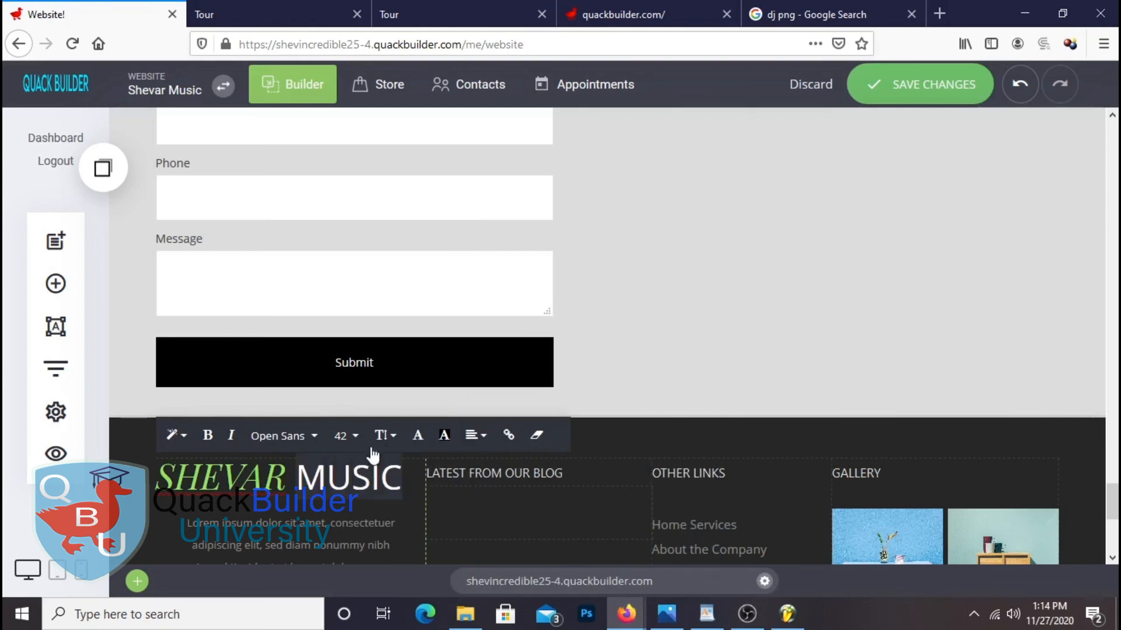
{"action": "left_click", "coordinate": [418, 439]}
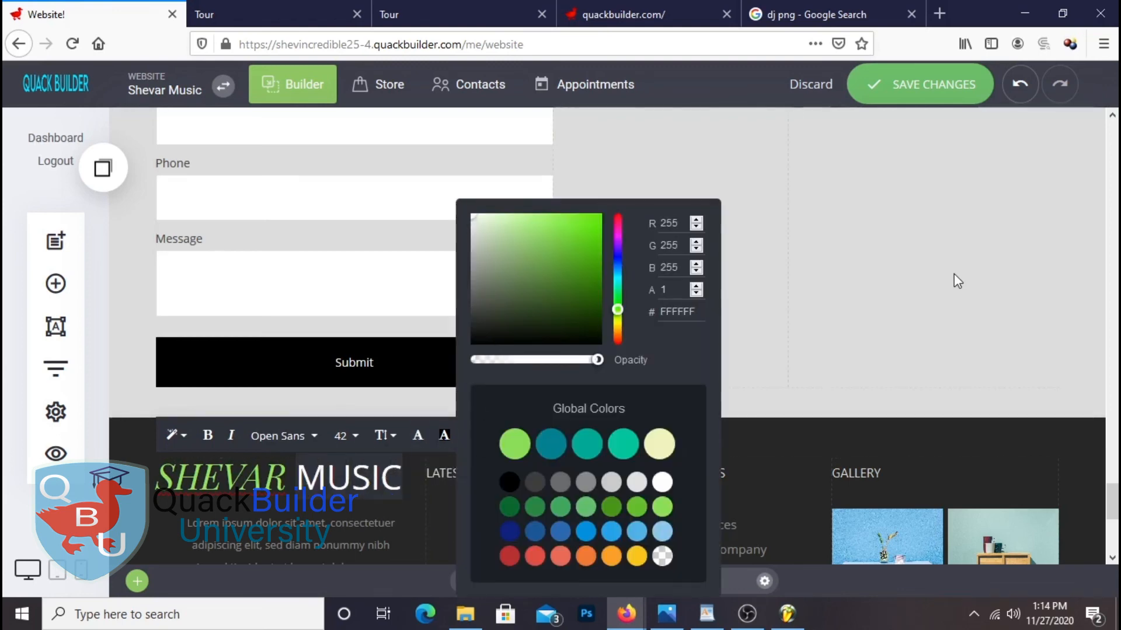
{"action": "left_click", "coordinate": [953, 281]}
{"action": "left_click", "coordinate": [319, 13]}
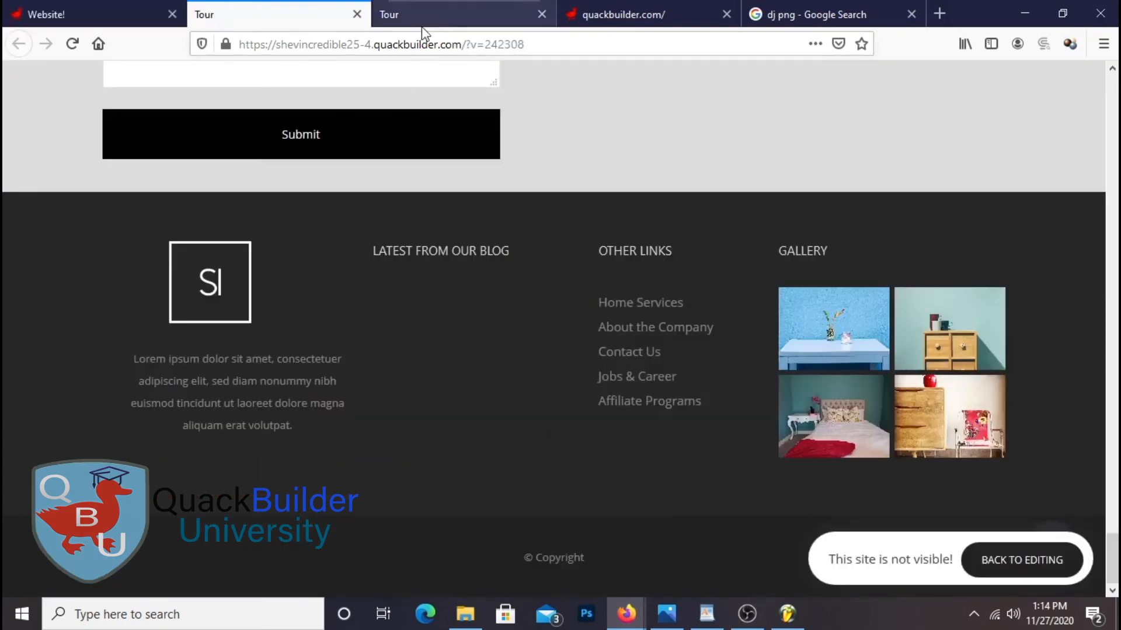
{"action": "scroll", "coordinate": [471, 225], "scroll_direction": "up", "scroll_amount": 20}
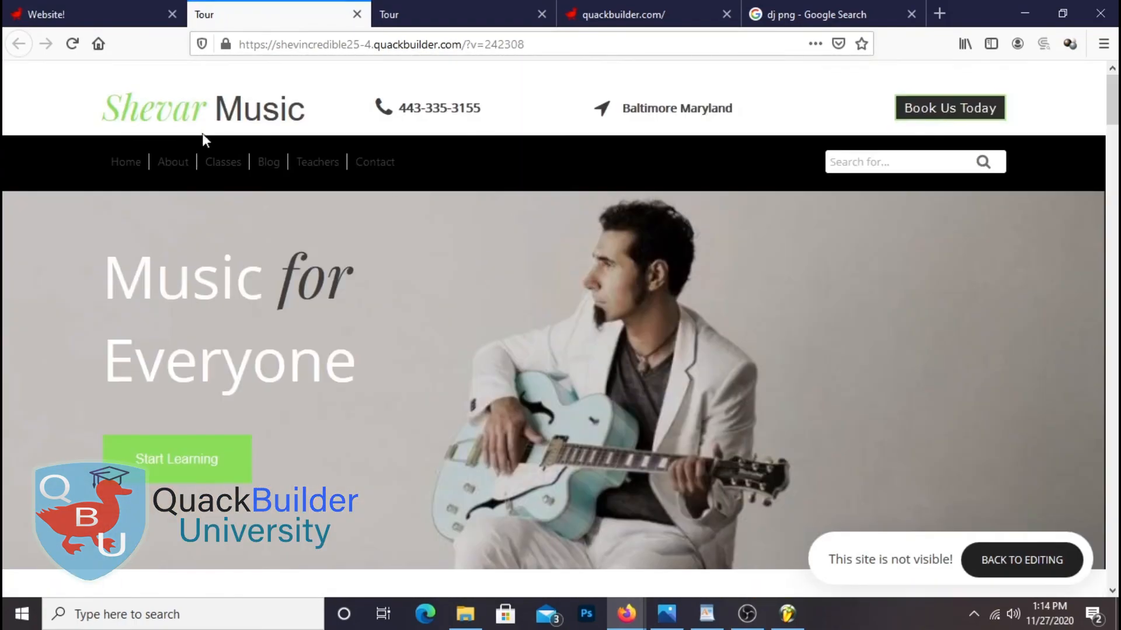
{"action": "left_click", "coordinate": [93, 14]}
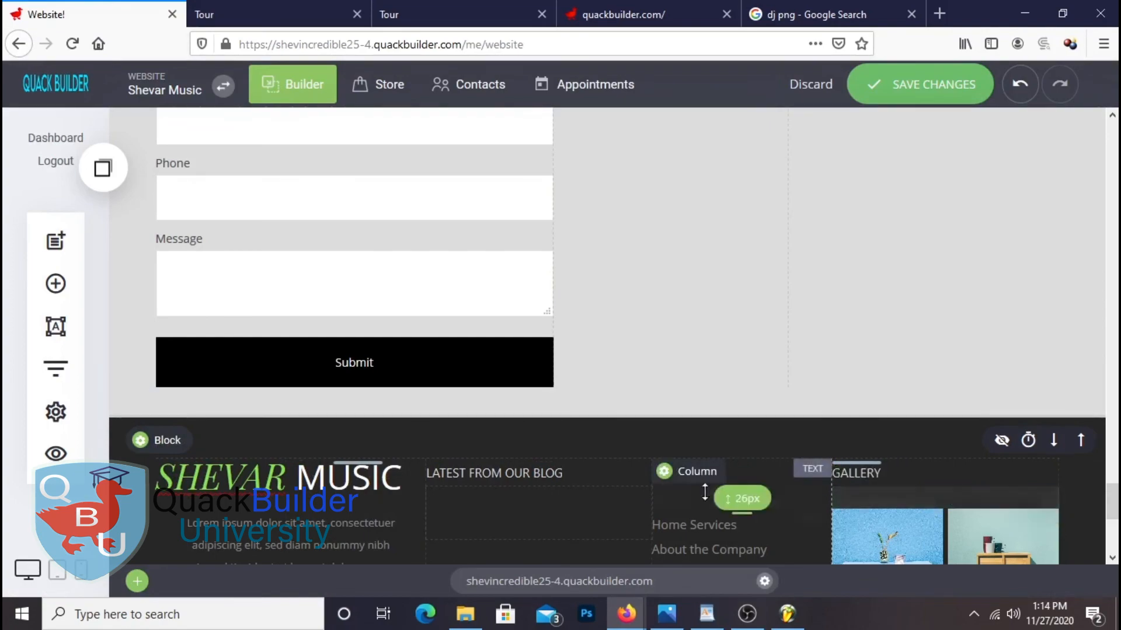
Replace the footer's Lorem ipsum paragraph with 'Learn more about shevar music classes and music groups' and save
{"action": "scroll", "coordinate": [704, 493], "scroll_direction": "down", "scroll_amount": 3}
{"action": "scroll", "coordinate": [923, 427], "scroll_direction": "up", "scroll_amount": 3}
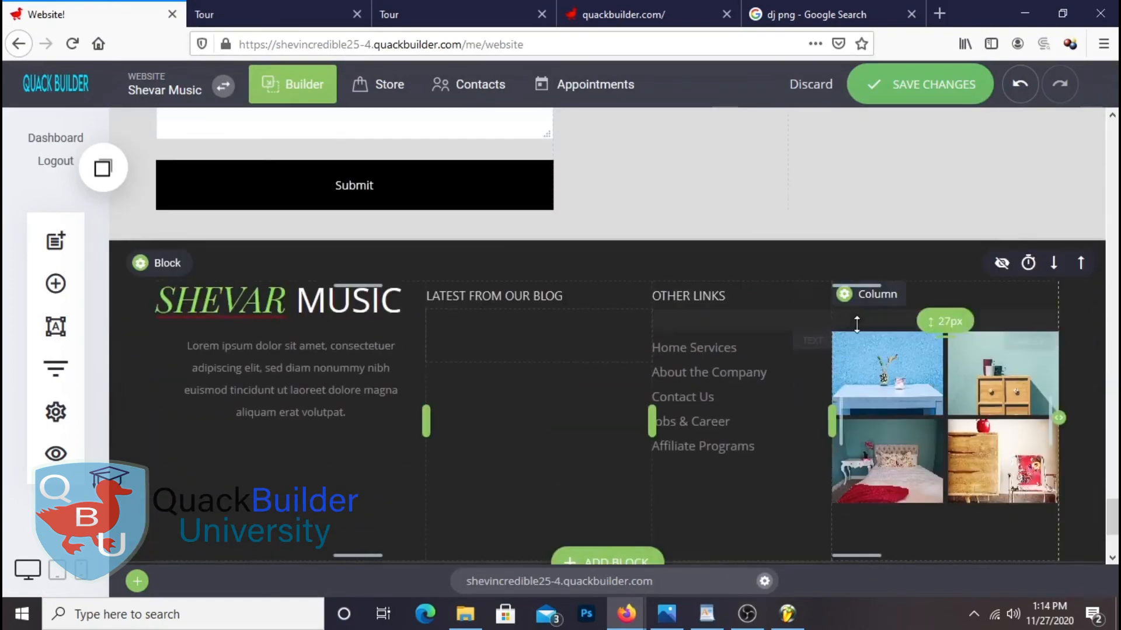
{"action": "left_click", "coordinate": [190, 352]}
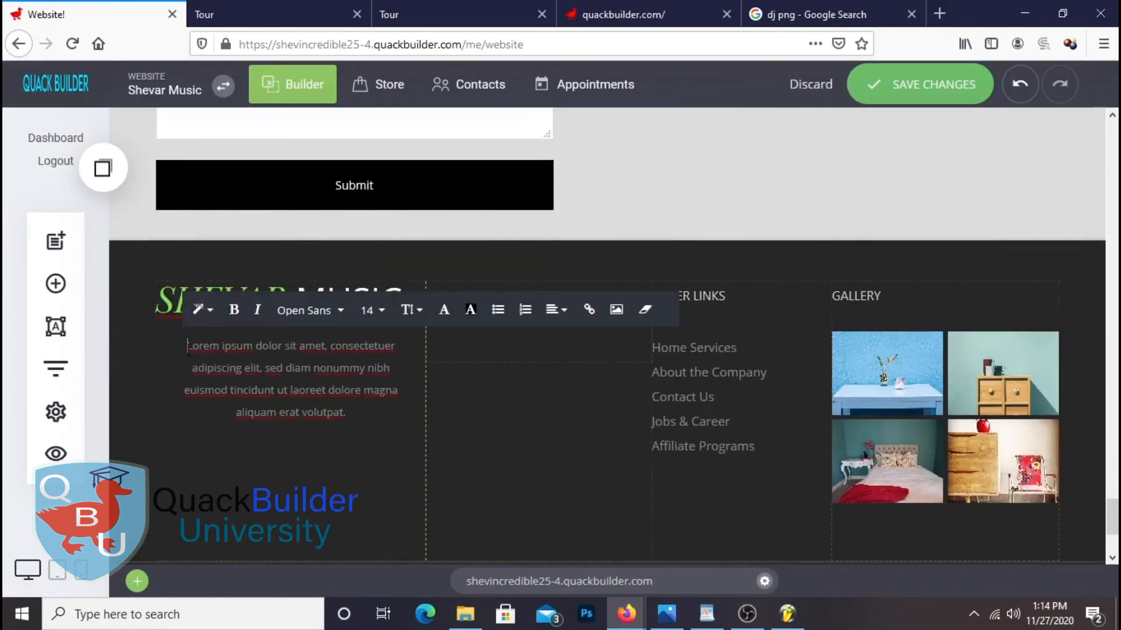
{"action": "key", "text": "ctrl+a"}
{"action": "key", "text": "BackSpace"}
{"action": "type", "text": "Lea"}
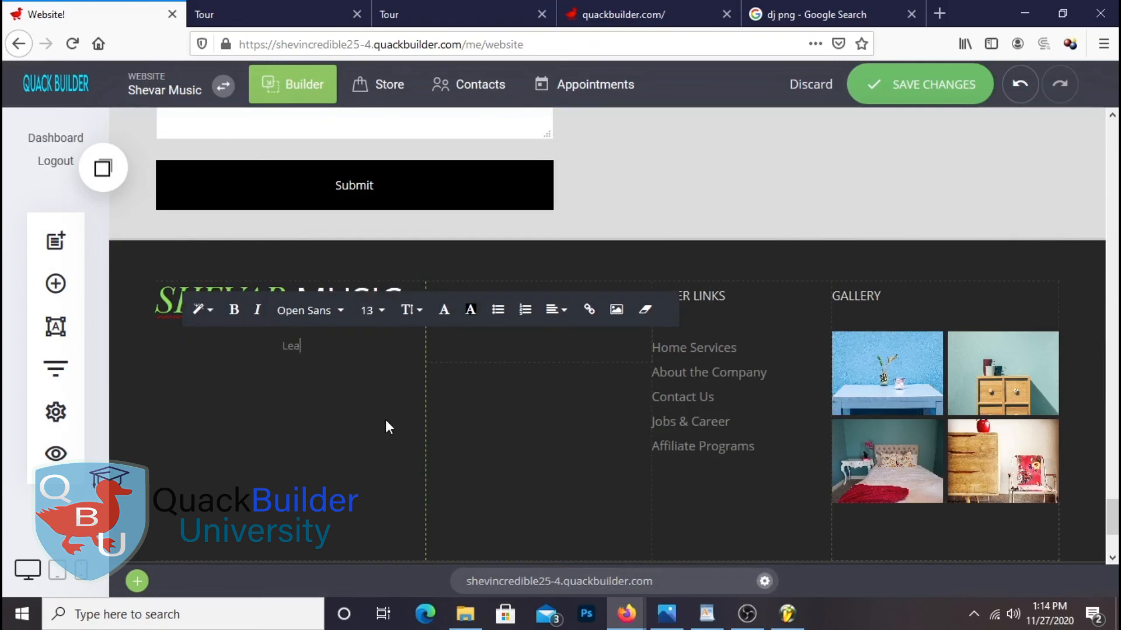
{"action": "type", "text": "rn more about sheva"}
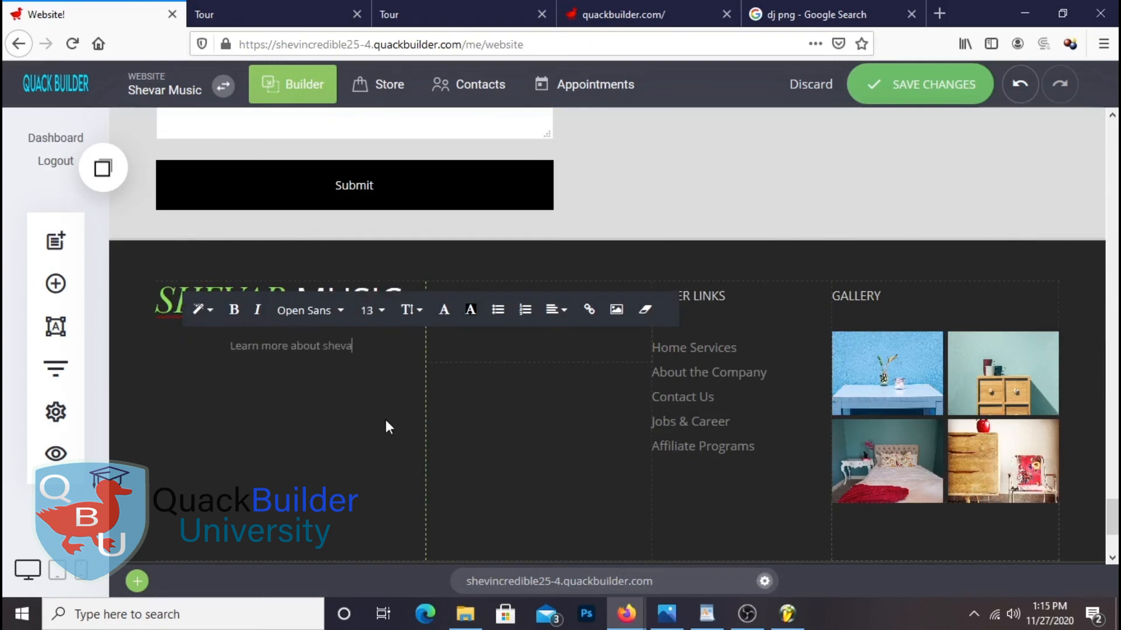
{"action": "type", "text": "r music"}
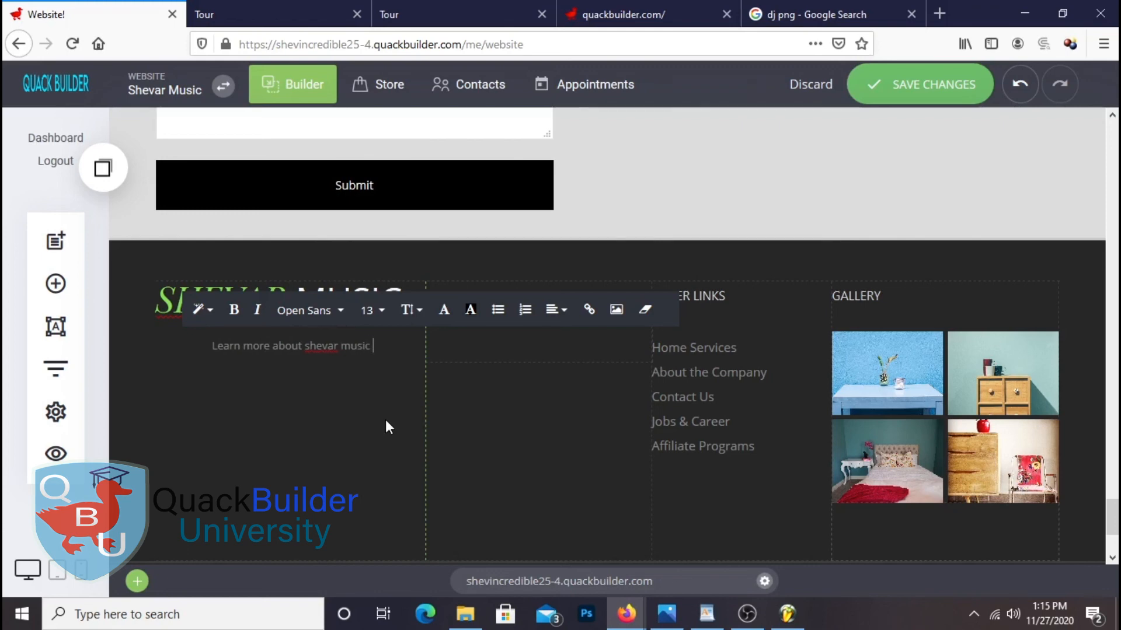
{"action": "type", "text": " c"}
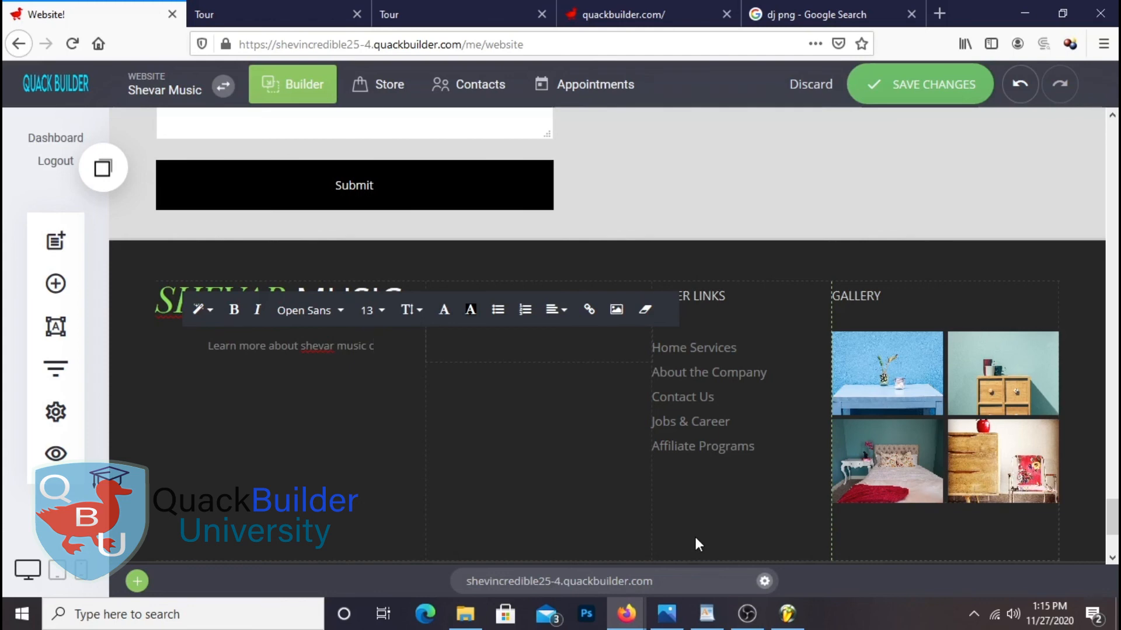
{"action": "type", "text": "lasses an"}
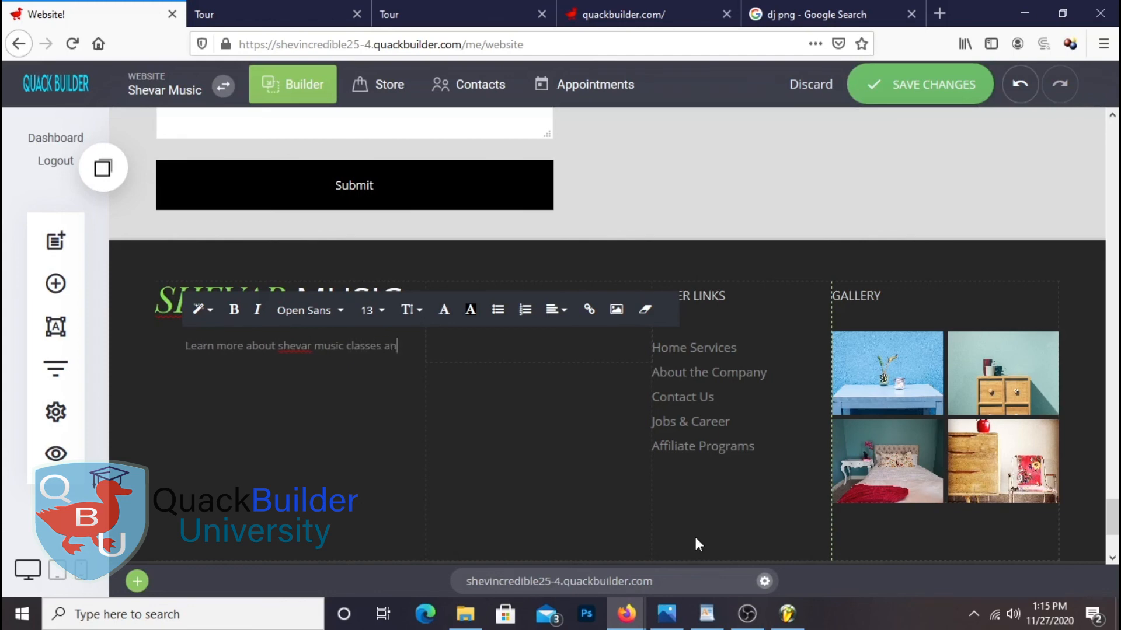
{"action": "type", "text": "d music"}
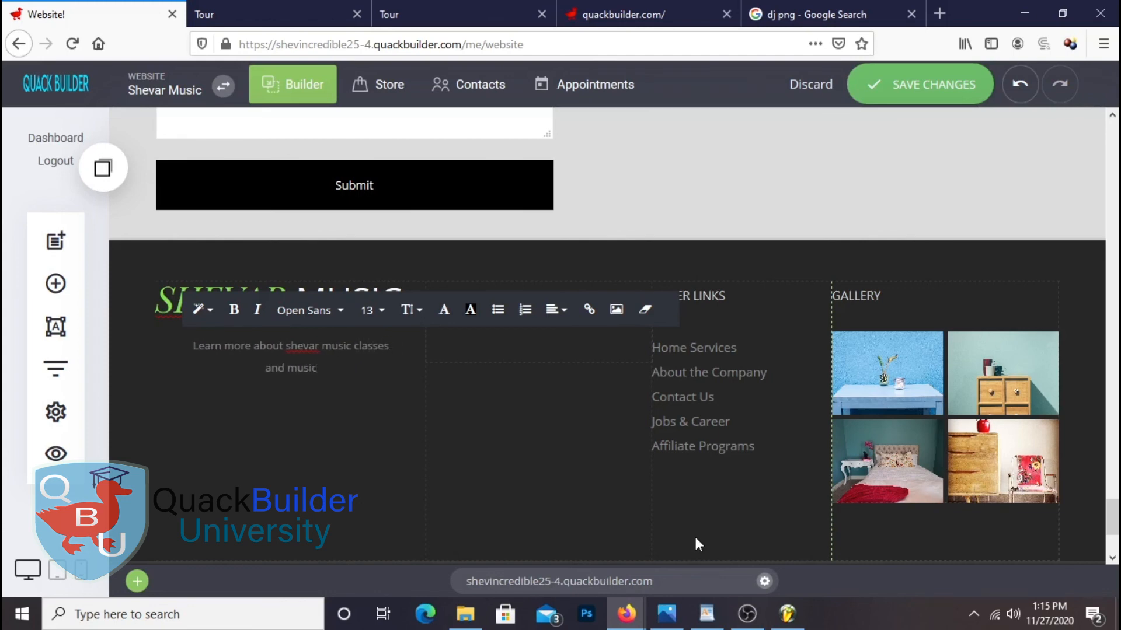
{"action": "type", "text": " groups"}
{"action": "left_click", "coordinate": [275, 458]}
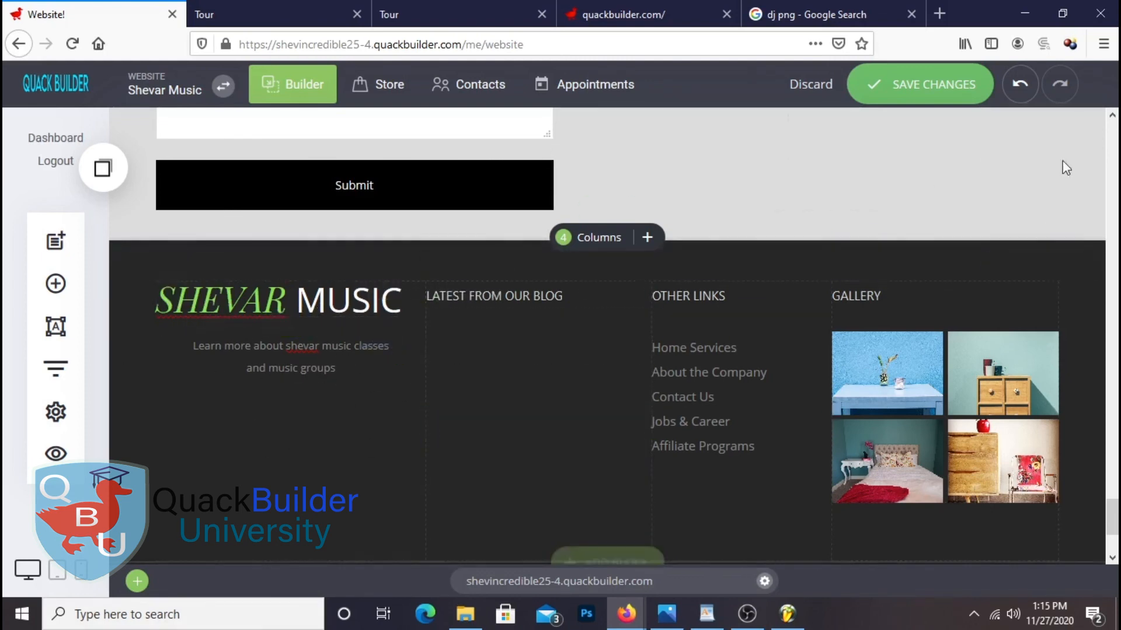
{"action": "left_click", "coordinate": [922, 92]}
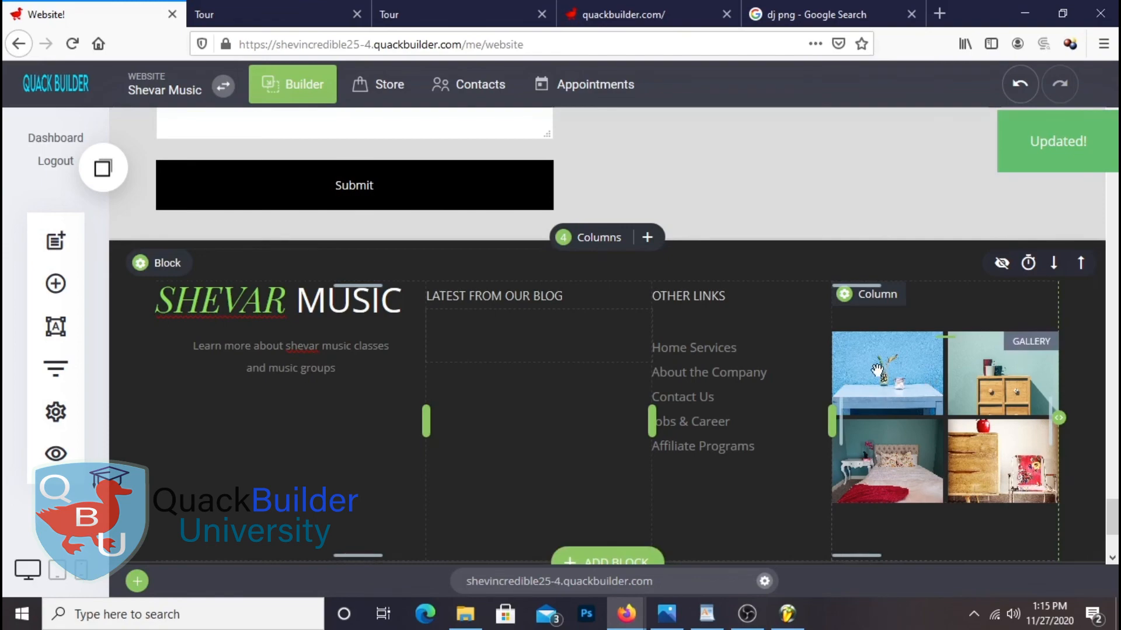
Add four guitarist photos from the stored images to the footer gallery
{"action": "left_click", "coordinate": [880, 313]}
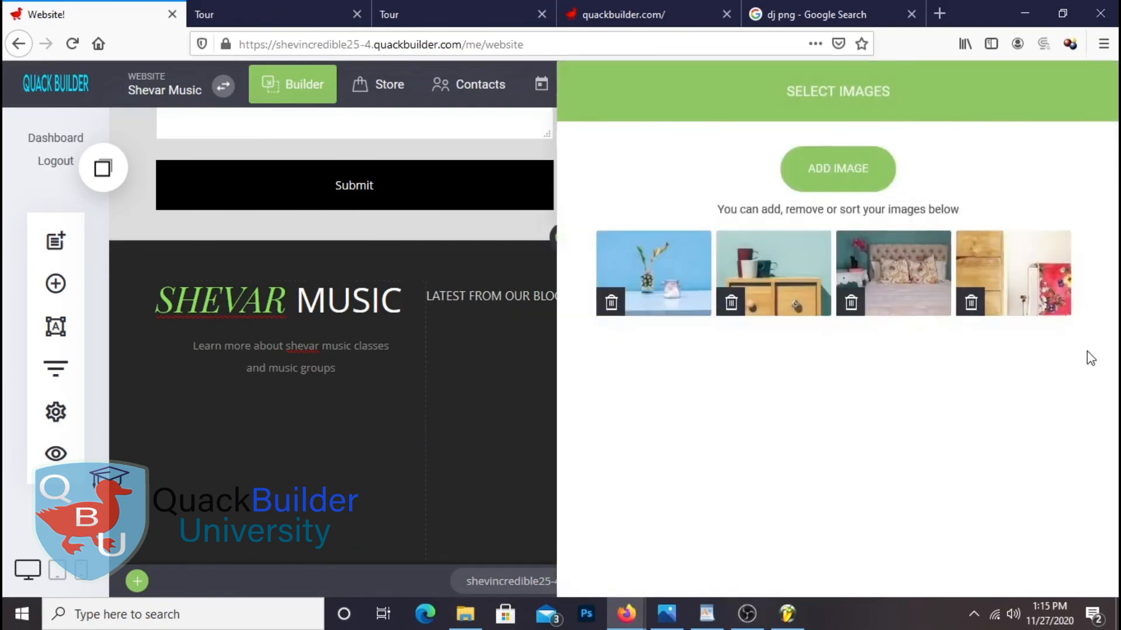
{"action": "left_click", "coordinate": [884, 173]}
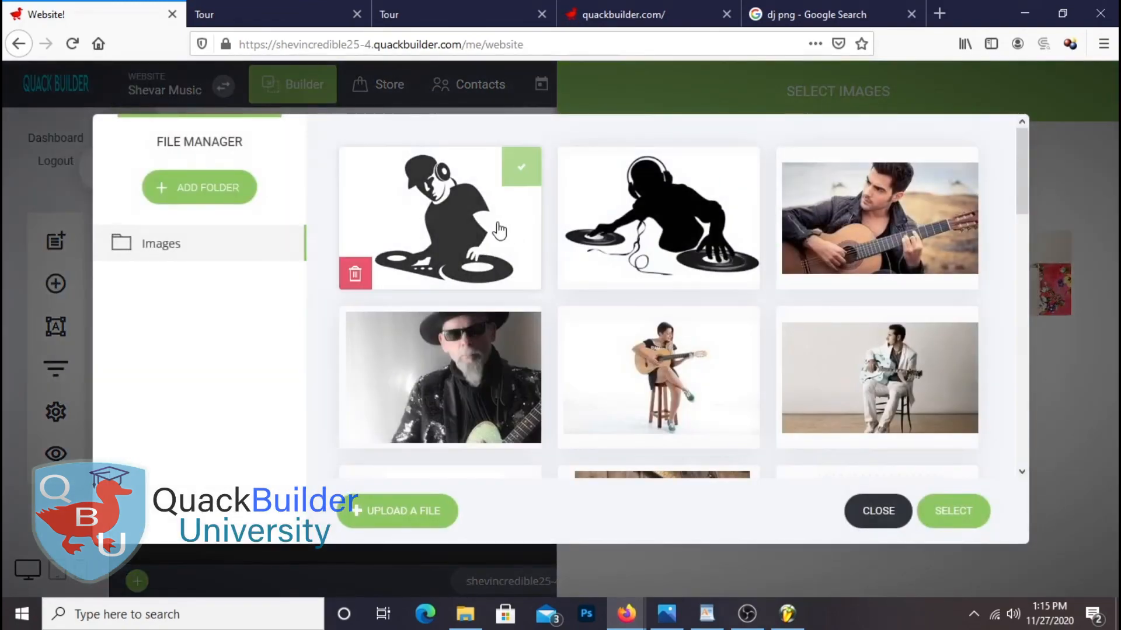
{"action": "left_click", "coordinate": [487, 368]}
{"action": "left_click", "coordinate": [708, 367]}
{"action": "left_click", "coordinate": [878, 394]}
{"action": "left_click", "coordinate": [899, 239]}
{"action": "left_click", "coordinate": [954, 520]}
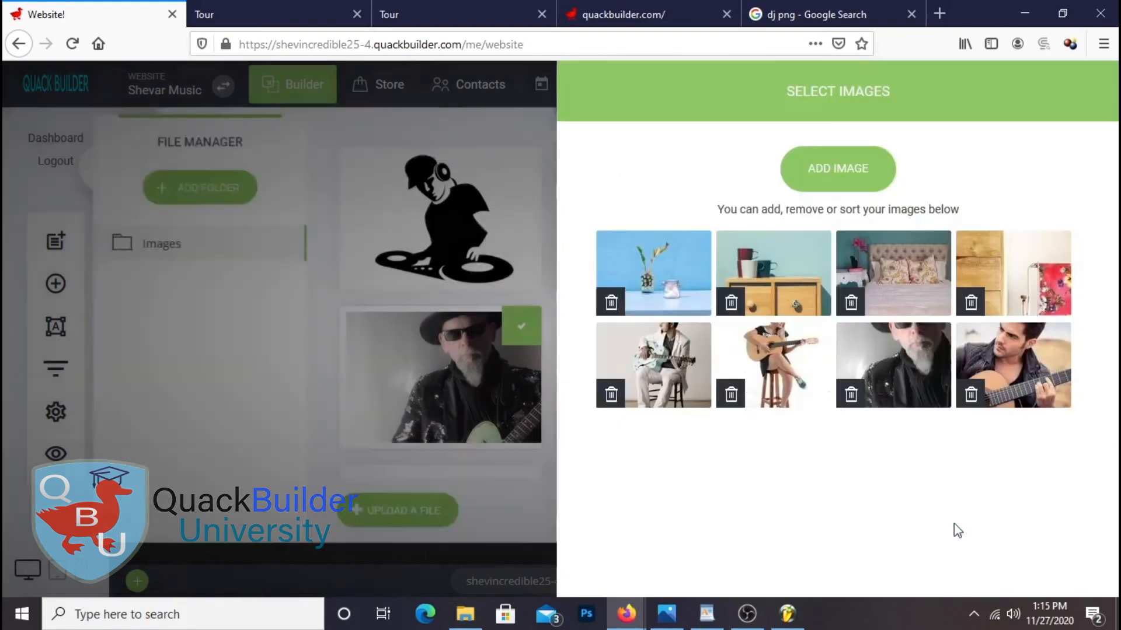
Delete the four old room photos from the gallery and save the site
{"action": "left_click", "coordinate": [611, 301]}
{"action": "left_click", "coordinate": [642, 340]}
{"action": "left_click", "coordinate": [612, 304]}
{"action": "left_click", "coordinate": [651, 337]}
{"action": "left_click", "coordinate": [611, 304]}
{"action": "left_click", "coordinate": [648, 345]}
{"action": "left_click", "coordinate": [612, 302]}
{"action": "left_click", "coordinate": [654, 345]}
{"action": "left_click", "coordinate": [442, 401]}
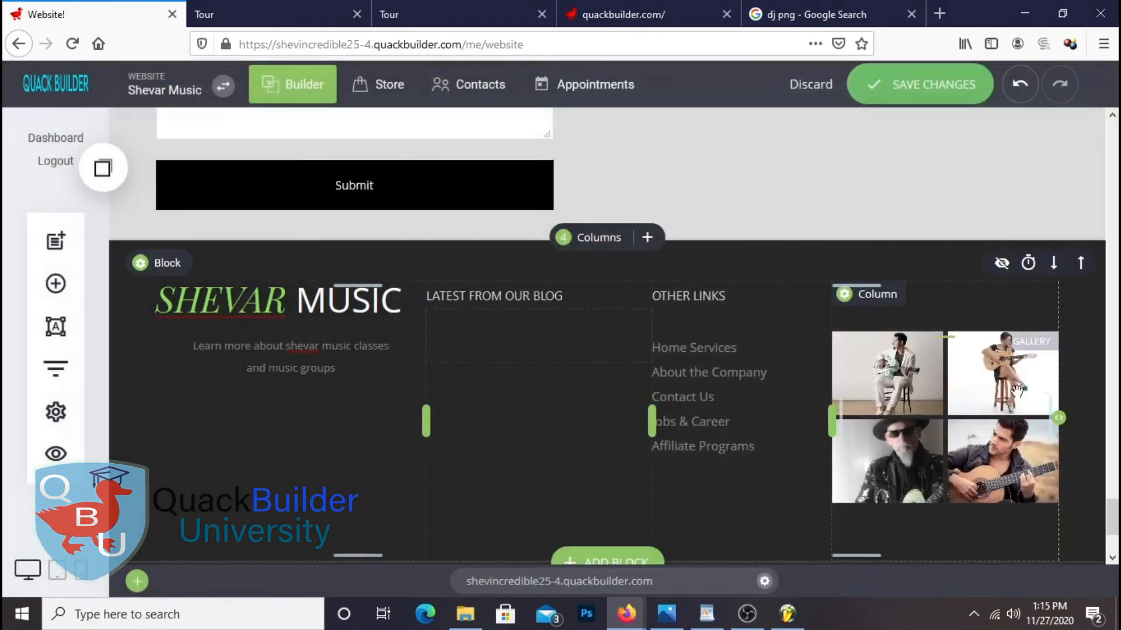
{"action": "left_click", "coordinate": [934, 85]}
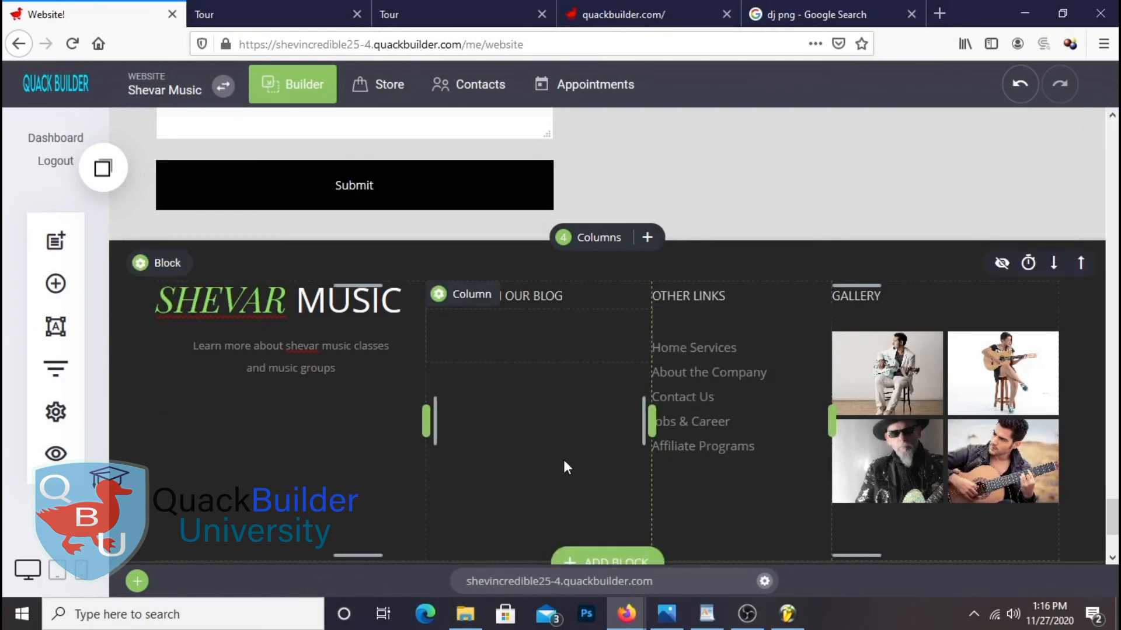
Scroll through the page, check the live site preview, and close the duplicate preview tab
{"action": "scroll", "coordinate": [560, 461], "scroll_direction": "up", "scroll_amount": 6}
{"action": "scroll", "coordinate": [560, 469], "scroll_direction": "down", "scroll_amount": 9}
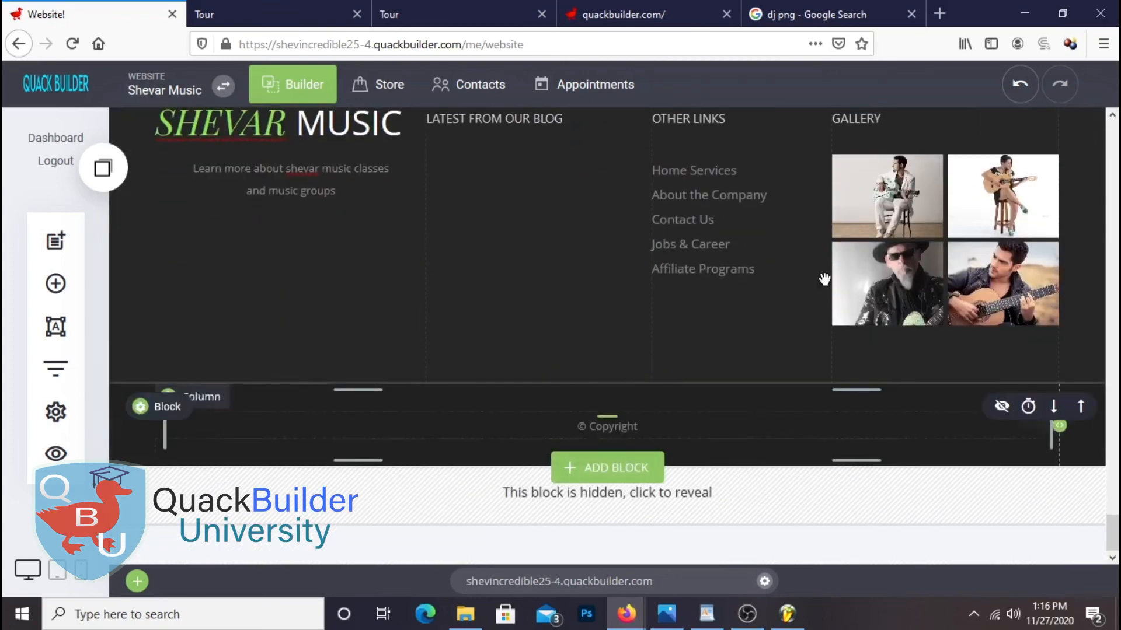
{"action": "scroll", "coordinate": [928, 374], "scroll_direction": "up", "scroll_amount": 3}
{"action": "scroll", "coordinate": [928, 371], "scroll_direction": "up", "scroll_amount": 1}
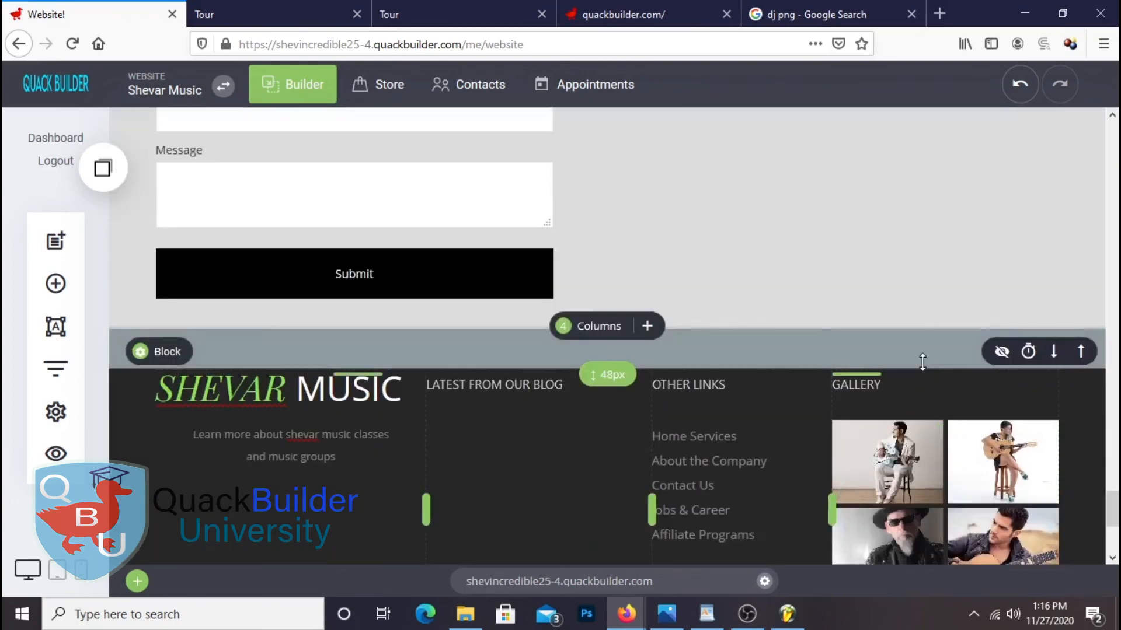
{"action": "scroll", "coordinate": [922, 361], "scroll_direction": "up", "scroll_amount": 15}
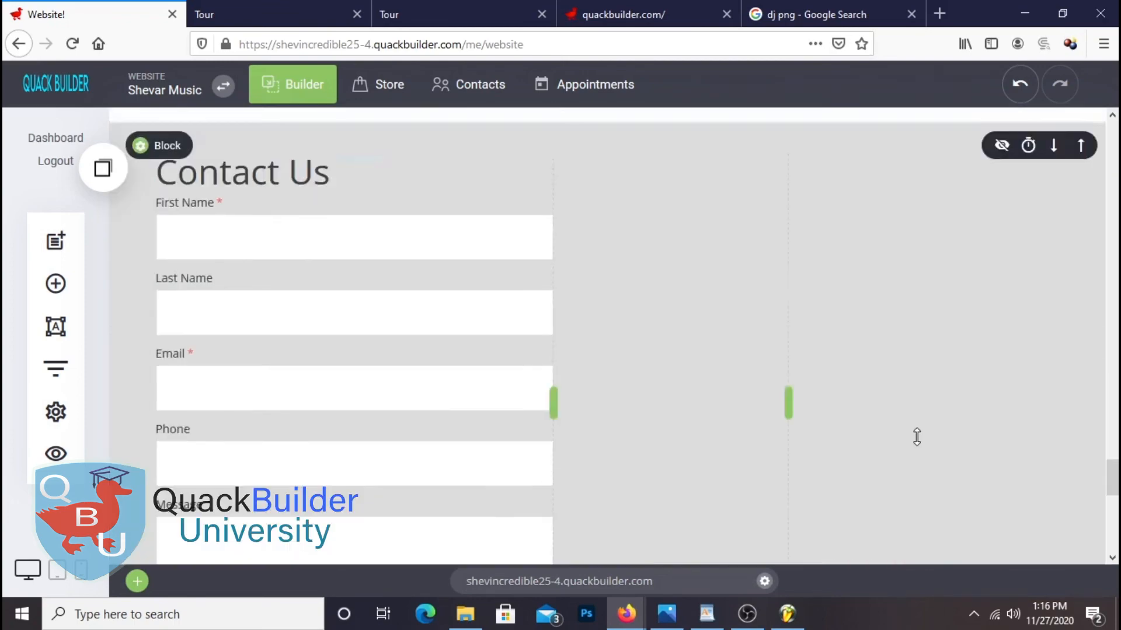
{"action": "scroll", "coordinate": [770, 263], "scroll_direction": "down", "scroll_amount": 10}
{"action": "left_click", "coordinate": [263, 13]}
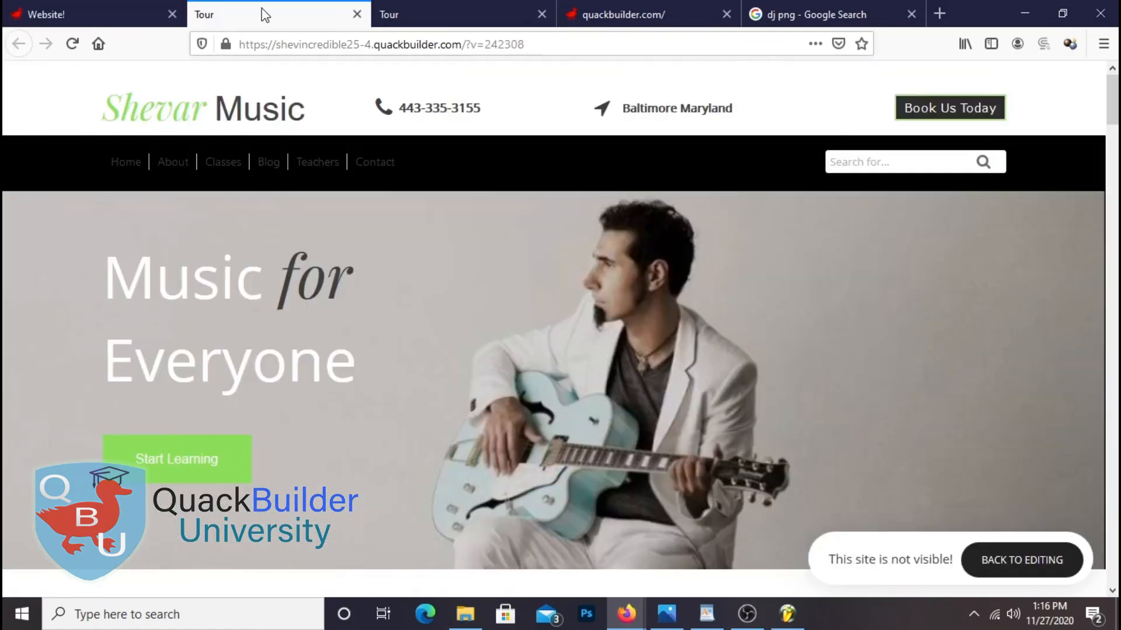
{"action": "left_click", "coordinate": [357, 14]}
Back in the editor, open the Shevar Music site preview in a separate browser tab
{"action": "left_click", "coordinate": [357, 14]}
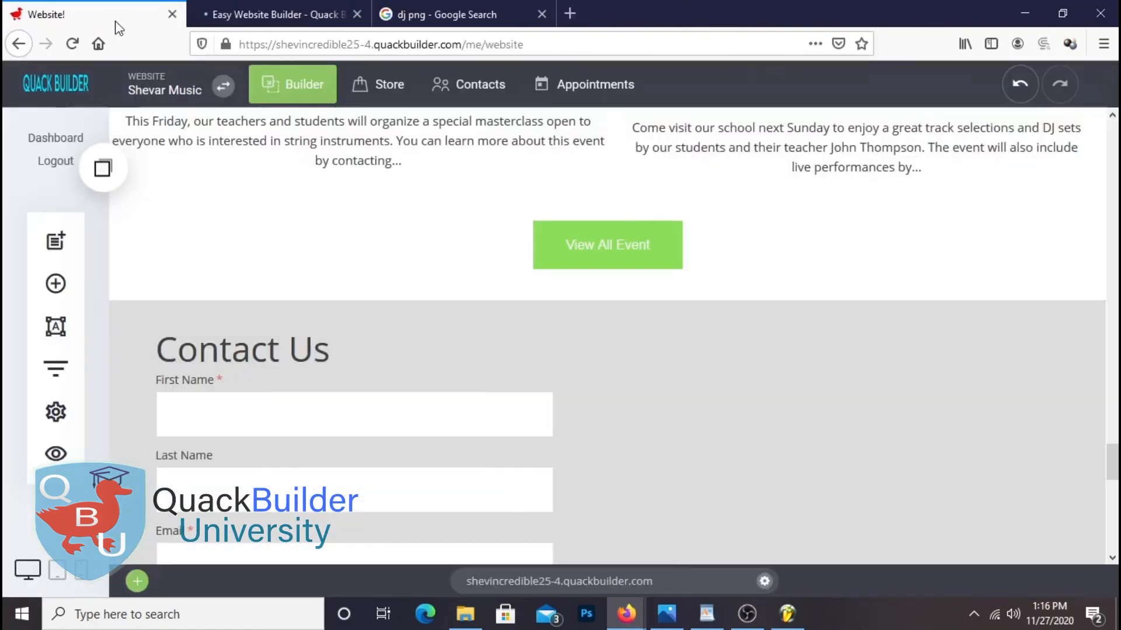
{"action": "left_click", "coordinate": [61, 454]}
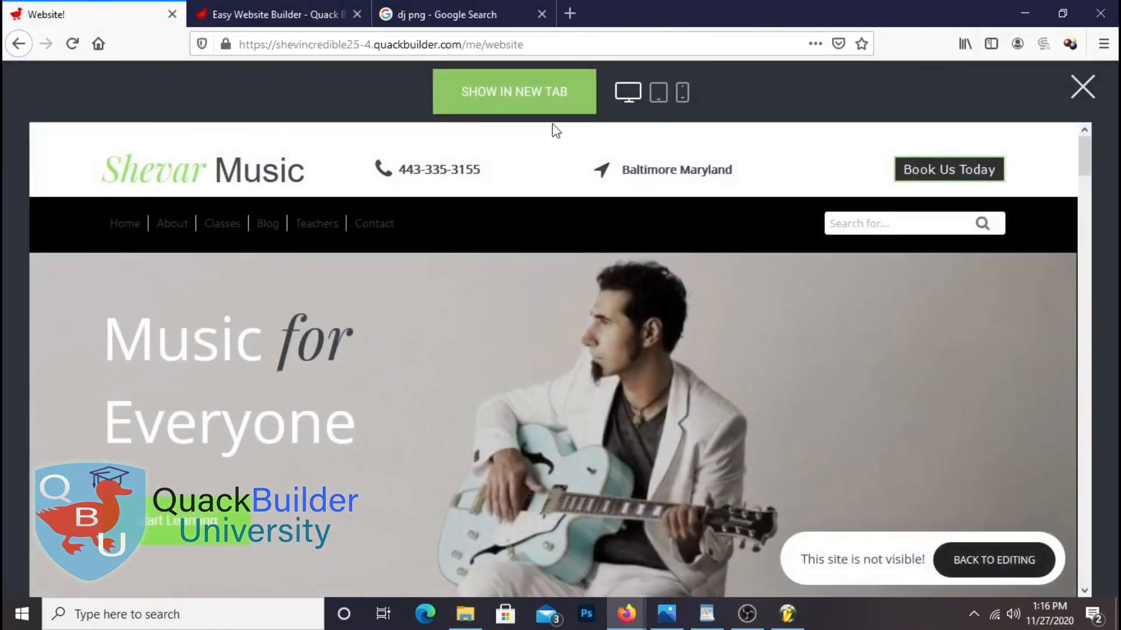
{"action": "left_click", "coordinate": [512, 95]}
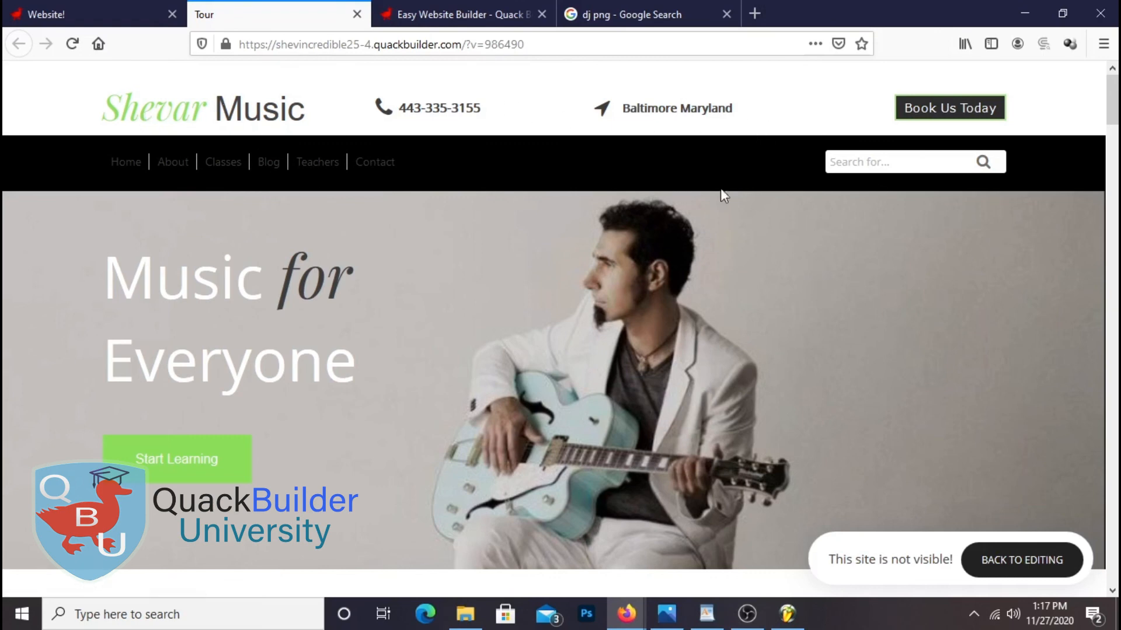
{"action": "scroll", "coordinate": [721, 249], "scroll_direction": "down", "scroll_amount": 2}
{"action": "scroll", "coordinate": [721, 248], "scroll_direction": "down", "scroll_amount": 8}
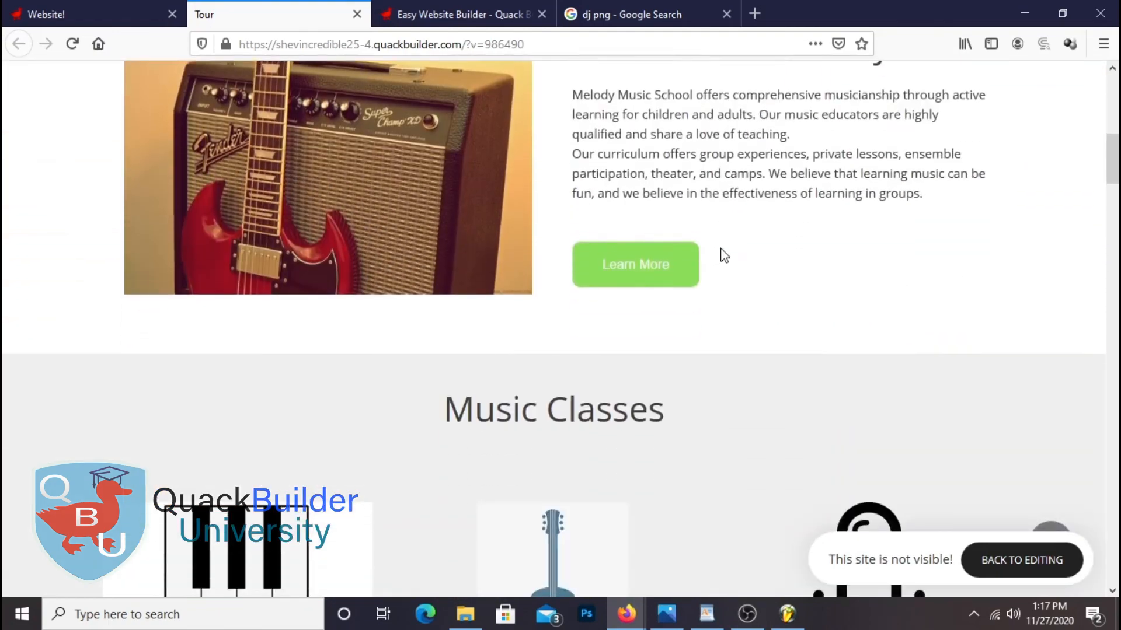
{"action": "scroll", "coordinate": [722, 248], "scroll_direction": "up", "scroll_amount": 3}
{"action": "scroll", "coordinate": [722, 248], "scroll_direction": "down", "scroll_amount": 15}
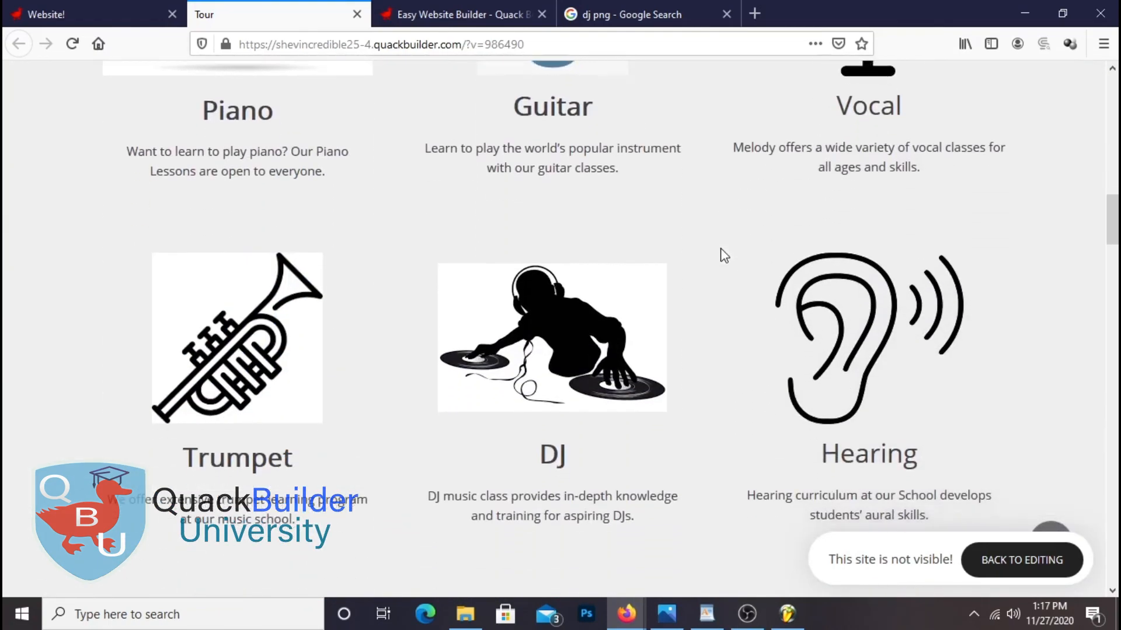
{"action": "scroll", "coordinate": [722, 251], "scroll_direction": "down", "scroll_amount": 14}
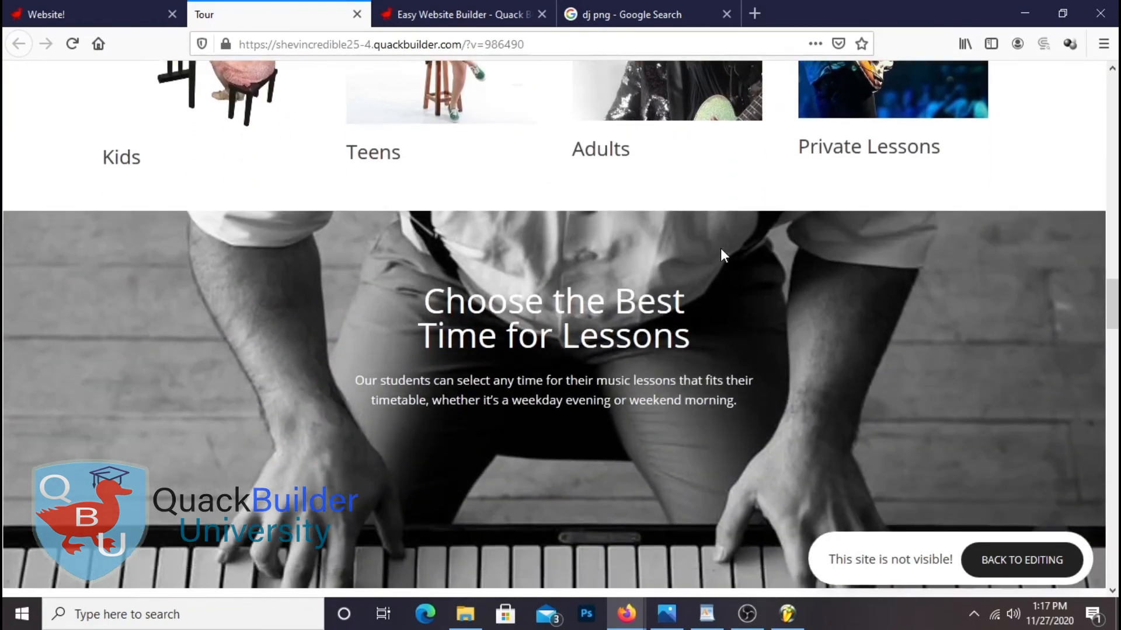
{"action": "scroll", "coordinate": [723, 248], "scroll_direction": "down", "scroll_amount": 6}
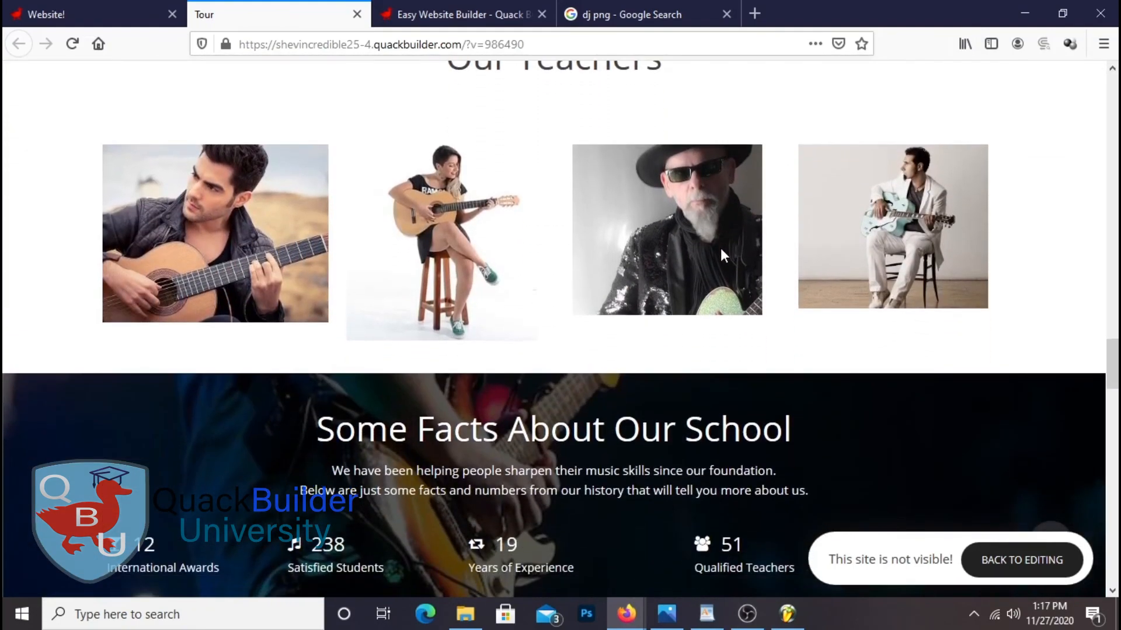
{"action": "scroll", "coordinate": [721, 247], "scroll_direction": "up", "scroll_amount": 2}
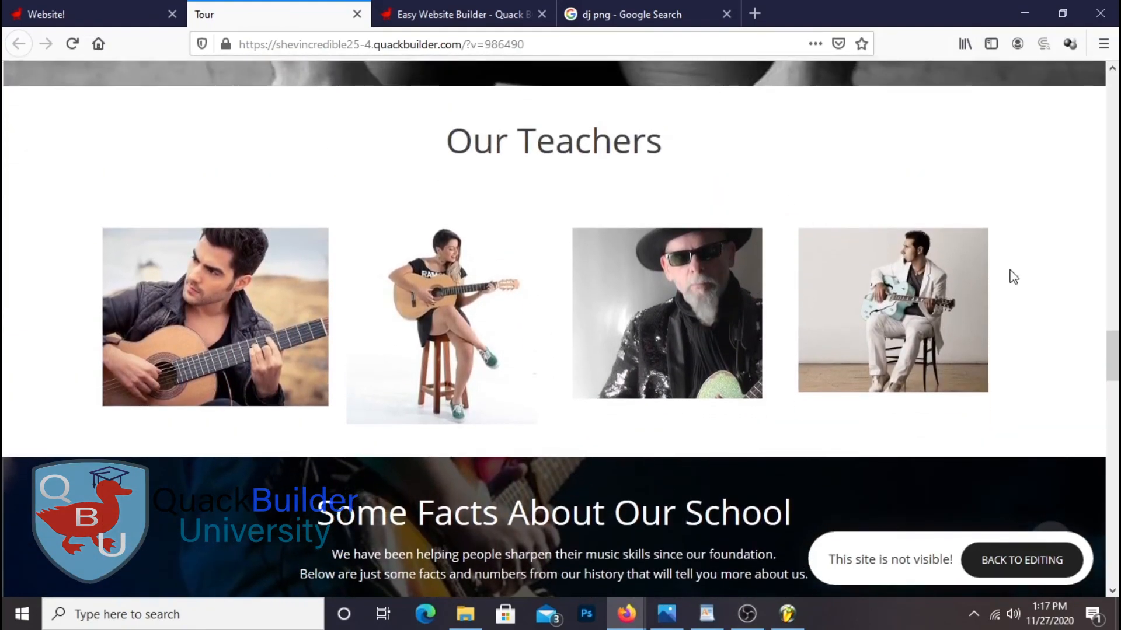
{"action": "scroll", "coordinate": [978, 240], "scroll_direction": "down", "scroll_amount": 6}
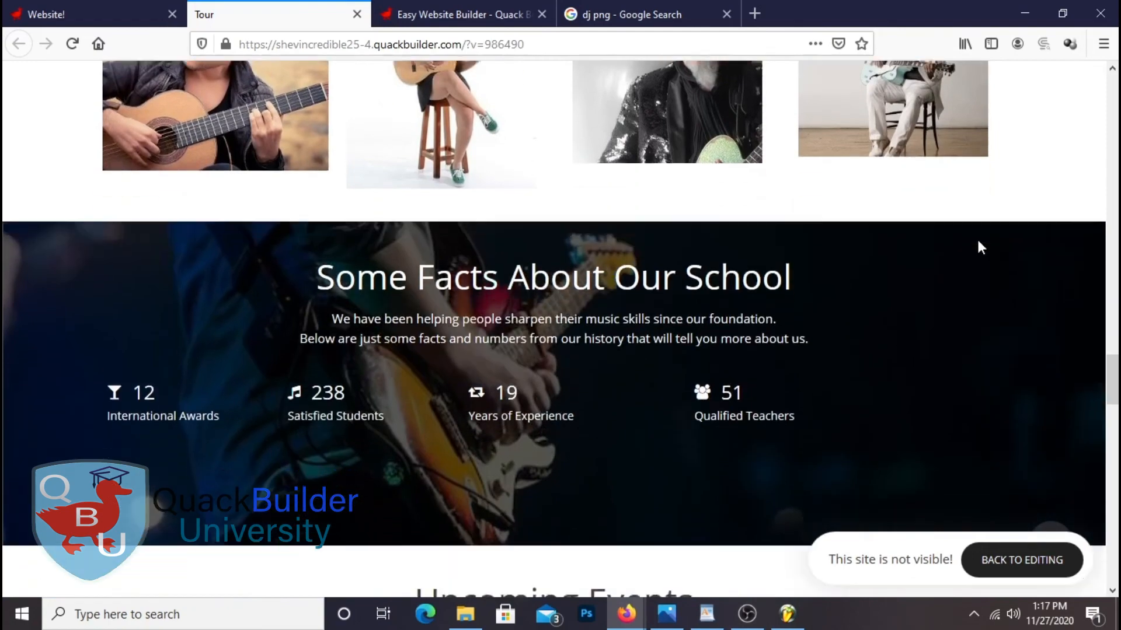
{"action": "scroll", "coordinate": [979, 237], "scroll_direction": "down", "scroll_amount": 9}
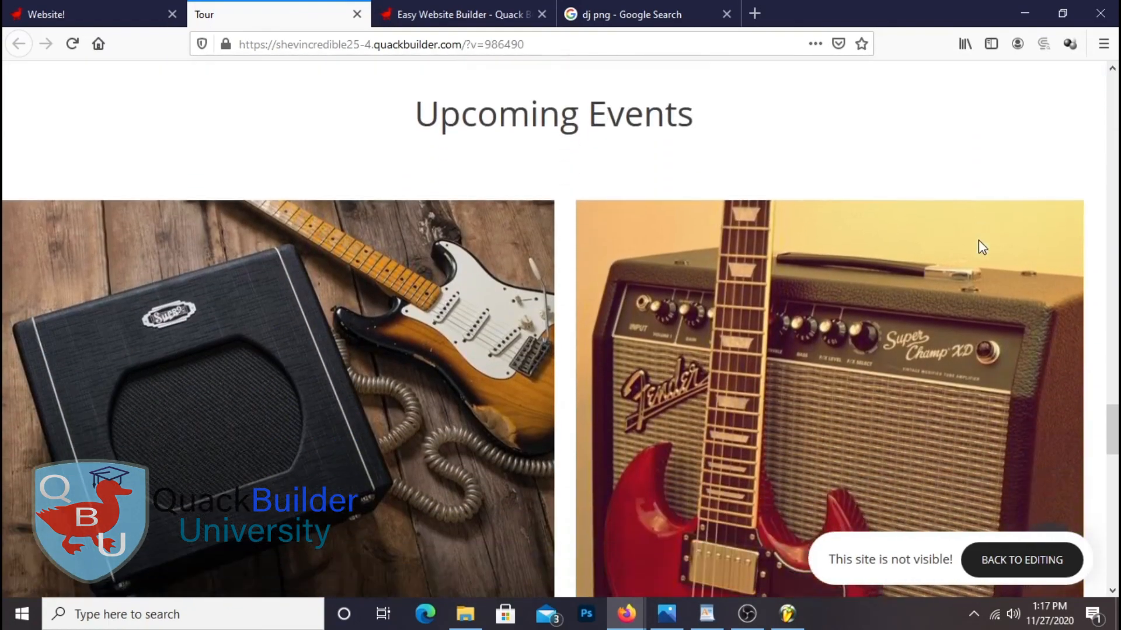
{"action": "scroll", "coordinate": [978, 240], "scroll_direction": "down", "scroll_amount": 15}
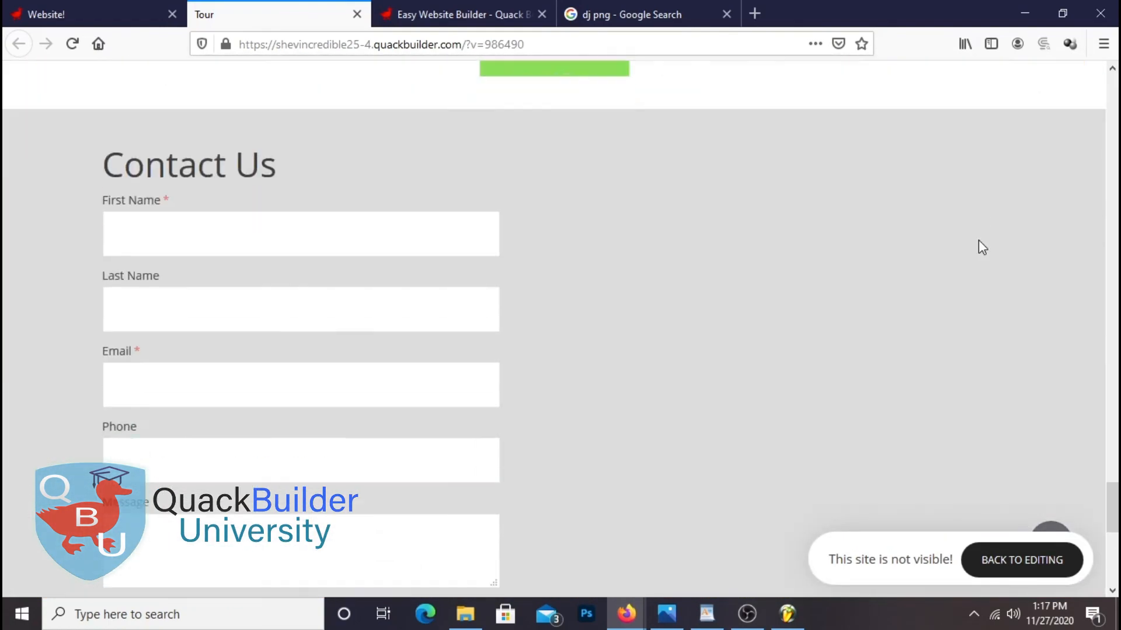
{"action": "scroll", "coordinate": [978, 240], "scroll_direction": "down", "scroll_amount": 6}
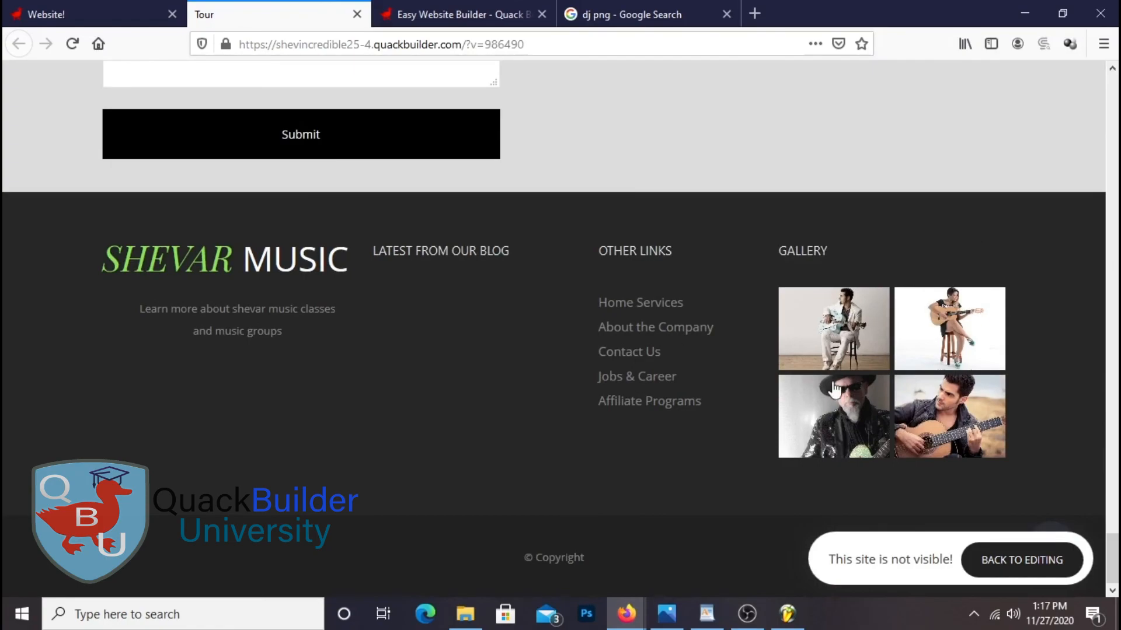
{"action": "scroll", "coordinate": [835, 385], "scroll_direction": "up", "scroll_amount": 20}
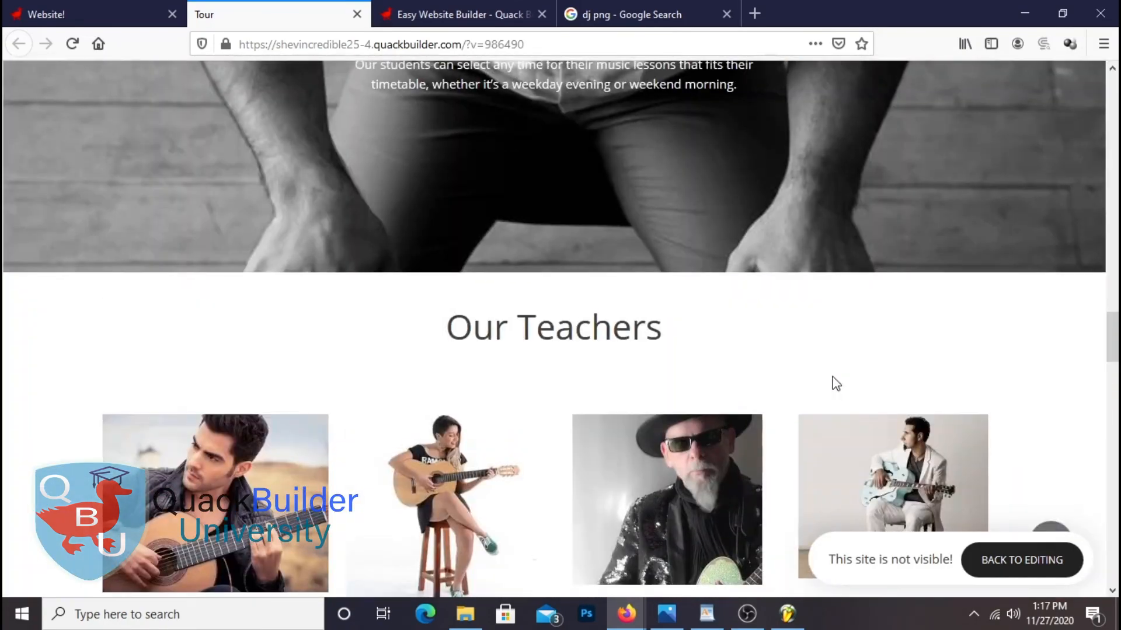
{"action": "scroll", "coordinate": [832, 373], "scroll_direction": "up", "scroll_amount": 15}
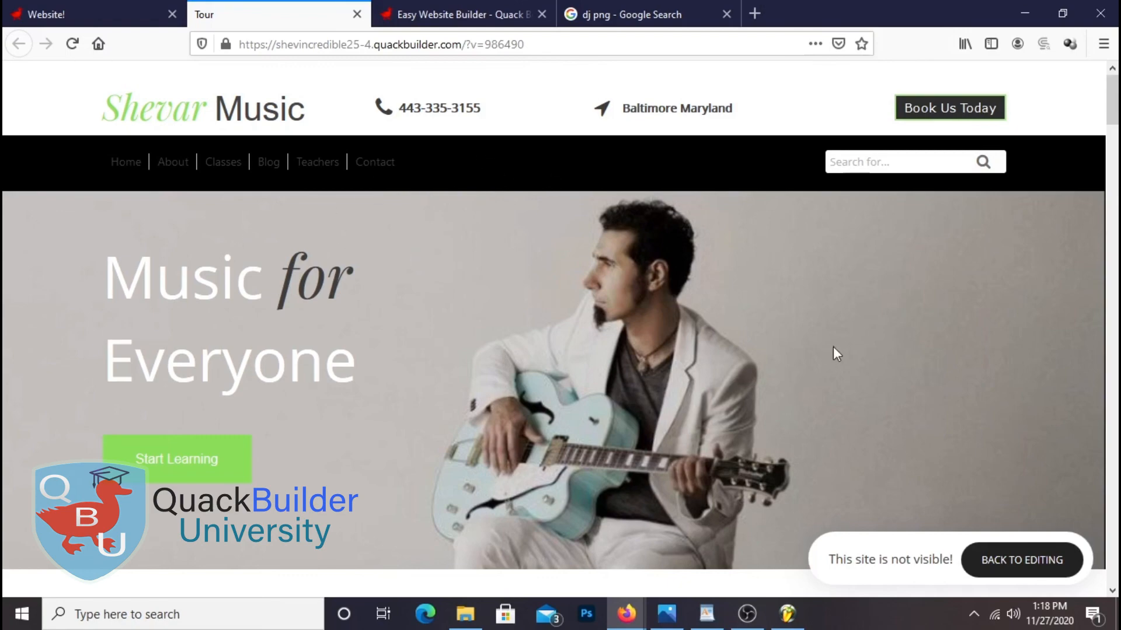
{"action": "scroll", "coordinate": [1028, 302], "scroll_direction": "down", "scroll_amount": 4}
{"action": "scroll", "coordinate": [1030, 306], "scroll_direction": "up", "scroll_amount": 4}
{"action": "scroll", "coordinate": [503, 257], "scroll_direction": "down", "scroll_amount": 15}
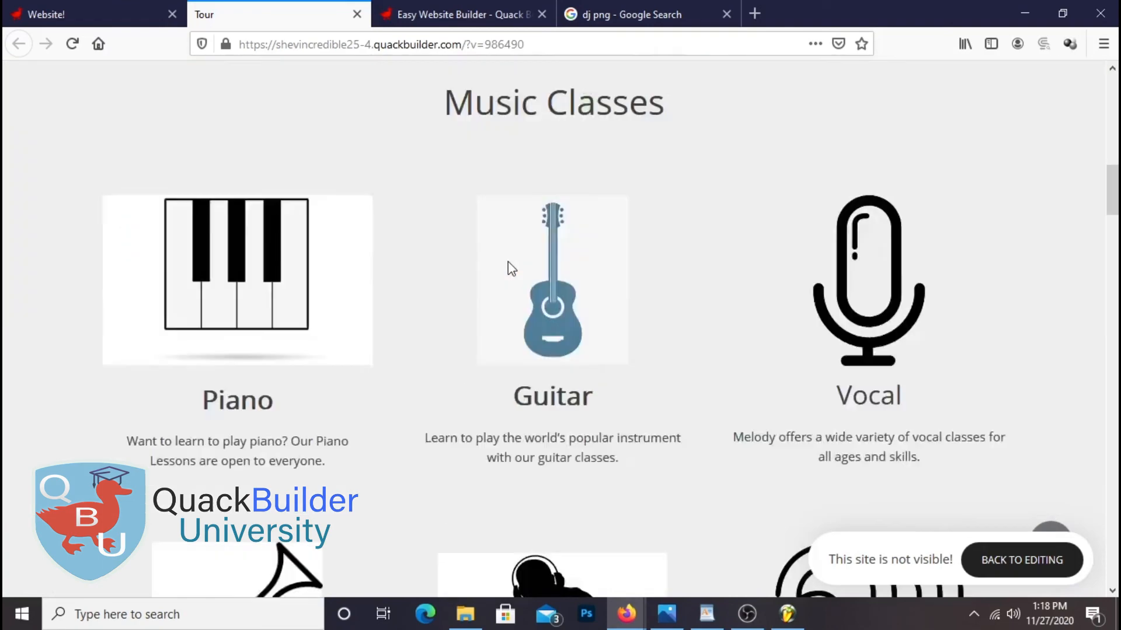
{"action": "scroll", "coordinate": [513, 263], "scroll_direction": "up", "scroll_amount": 15}
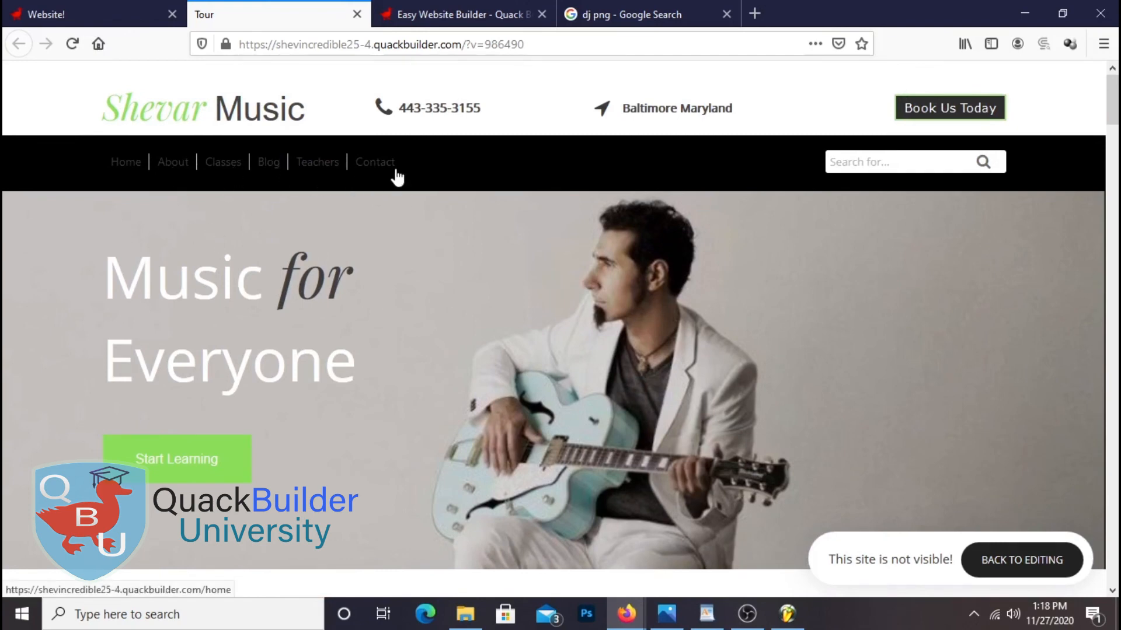
{"action": "scroll", "coordinate": [841, 204], "scroll_direction": "down", "scroll_amount": 2}
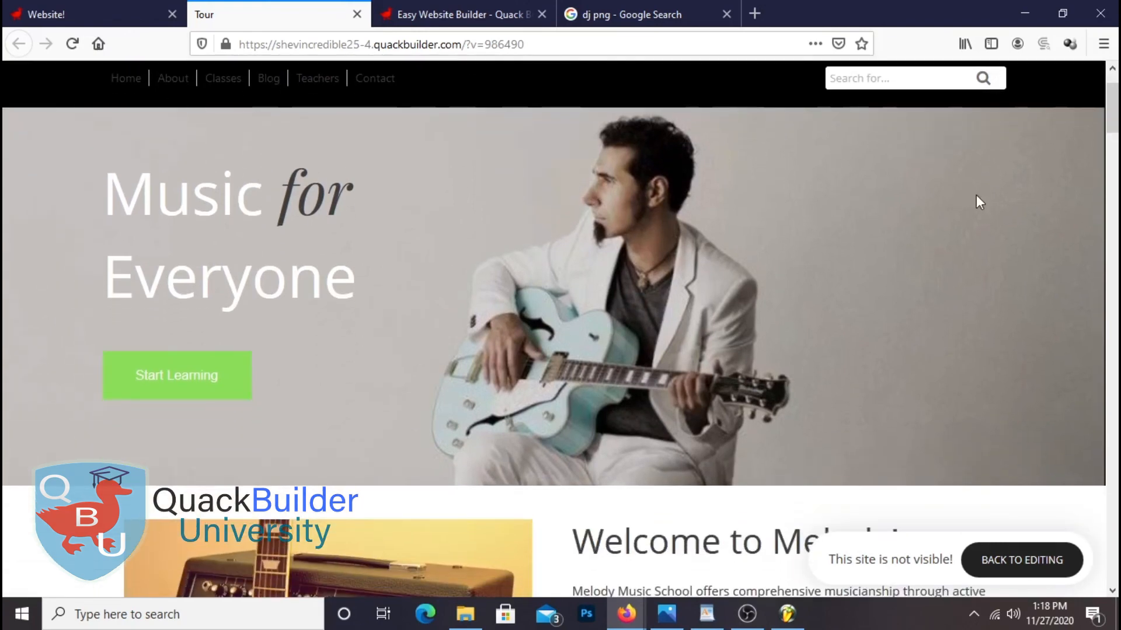
{"action": "scroll", "coordinate": [968, 220], "scroll_direction": "down", "scroll_amount": 3}
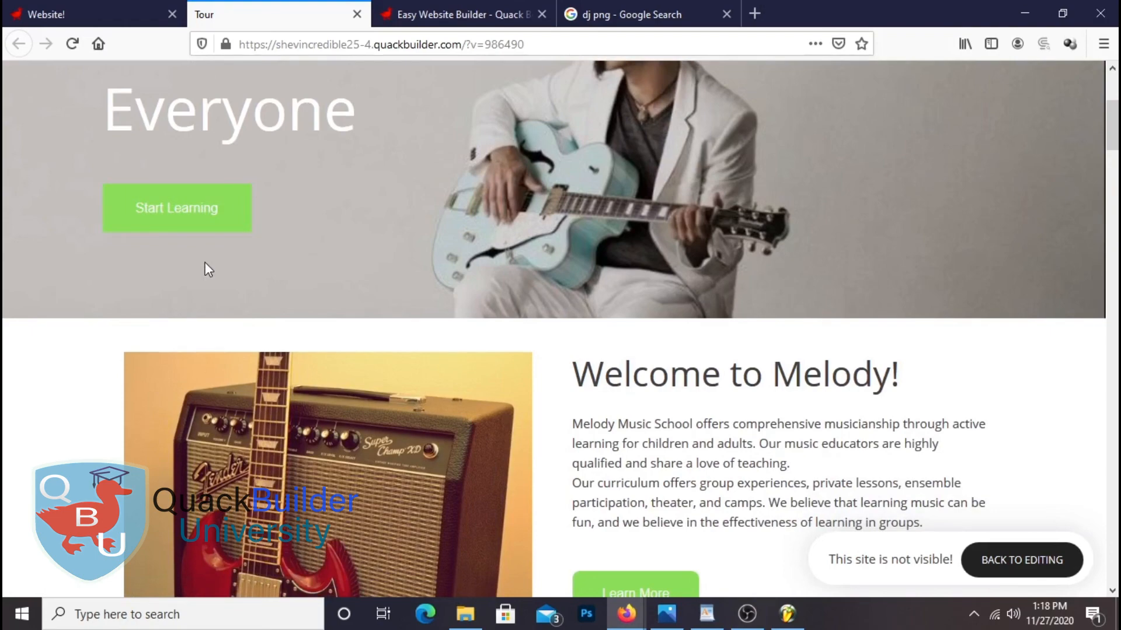
{"action": "scroll", "coordinate": [642, 209], "scroll_direction": "down", "scroll_amount": 3}
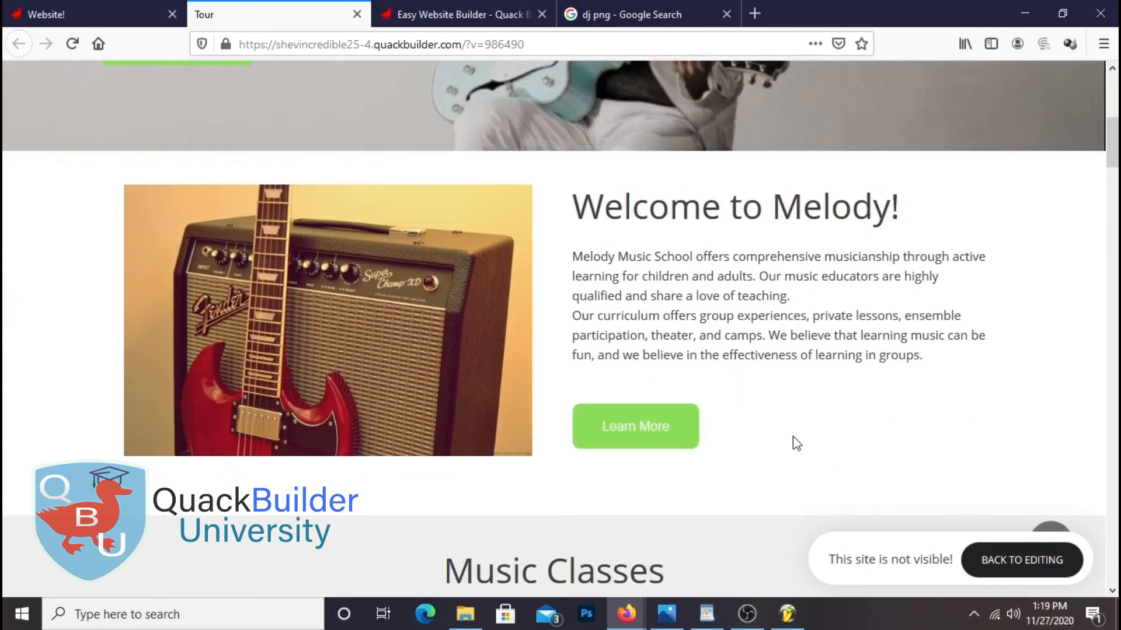
{"action": "scroll", "coordinate": [619, 321], "scroll_direction": "down", "scroll_amount": 7}
{"action": "scroll", "coordinate": [622, 326], "scroll_direction": "up", "scroll_amount": 10}
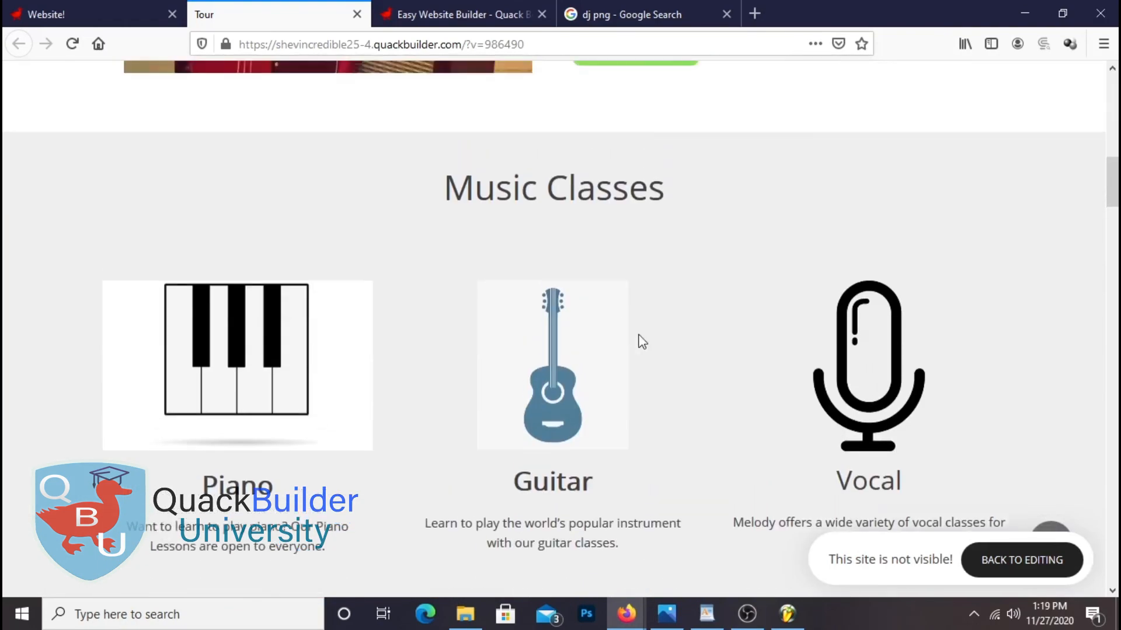
{"action": "scroll", "coordinate": [837, 383], "scroll_direction": "up", "scroll_amount": 3}
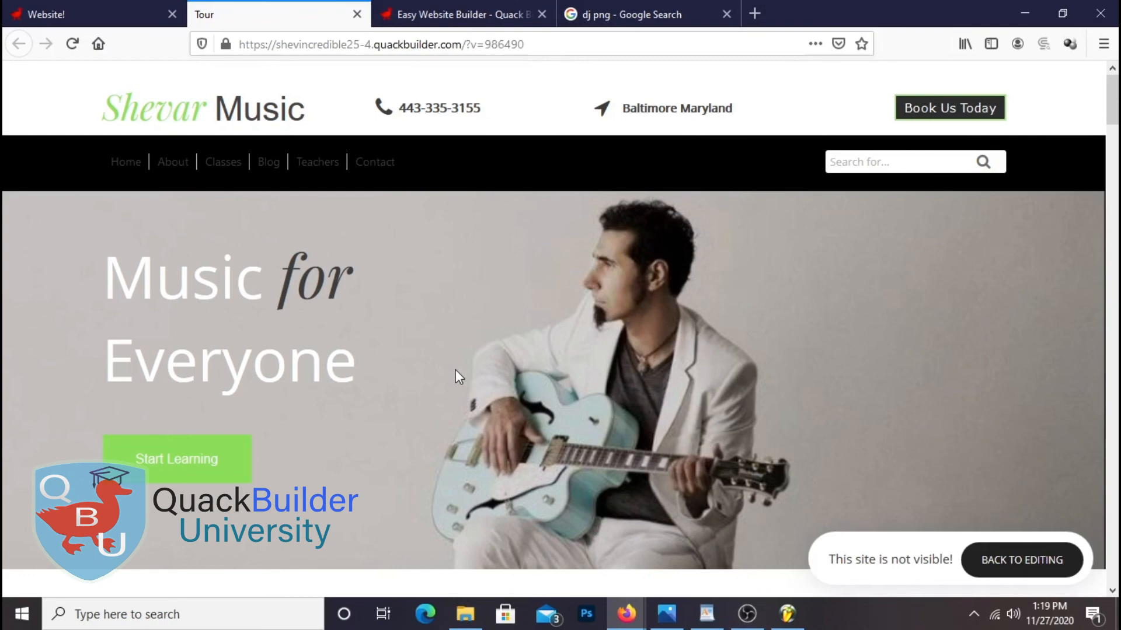
{"action": "scroll", "coordinate": [452, 372], "scroll_direction": "down", "scroll_amount": 5}
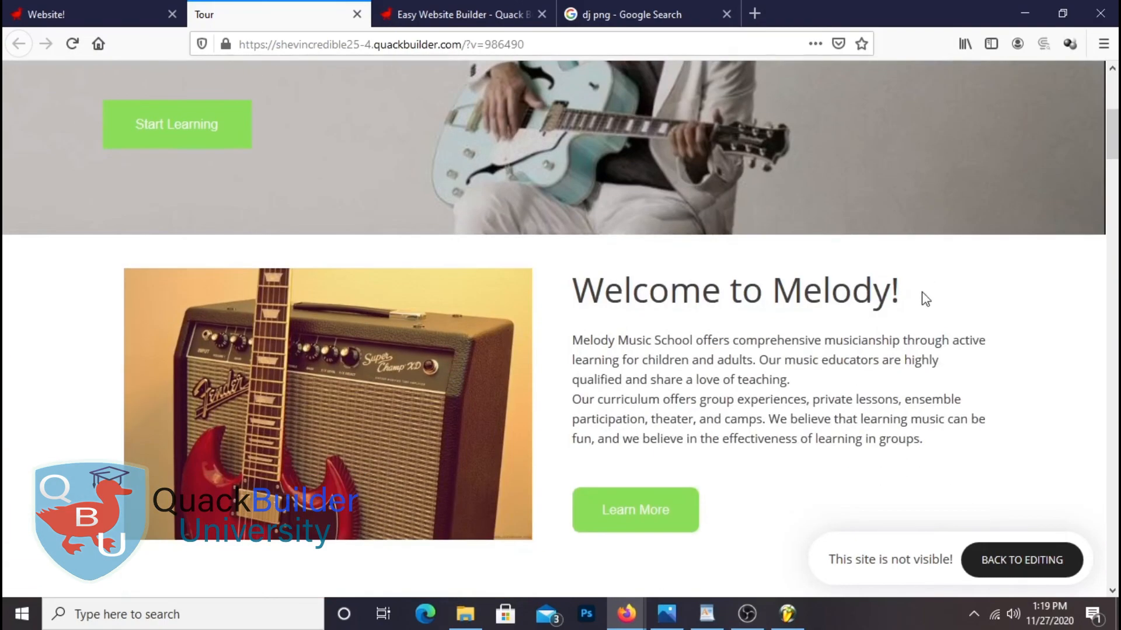
{"action": "scroll", "coordinate": [914, 300], "scroll_direction": "down", "scroll_amount": 3}
{"action": "scroll", "coordinate": [878, 220], "scroll_direction": "down", "scroll_amount": 3}
{"action": "scroll", "coordinate": [445, 398], "scroll_direction": "down", "scroll_amount": 4}
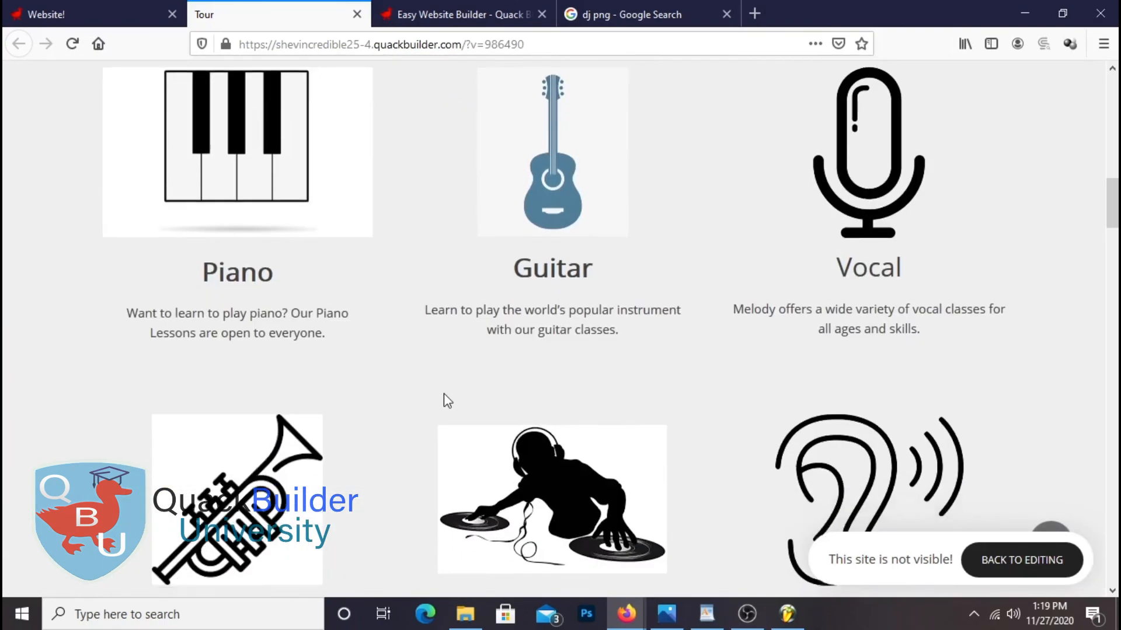
{"action": "scroll", "coordinate": [444, 393], "scroll_direction": "down", "scroll_amount": 5}
{"action": "scroll", "coordinate": [581, 287], "scroll_direction": "down", "scroll_amount": 5}
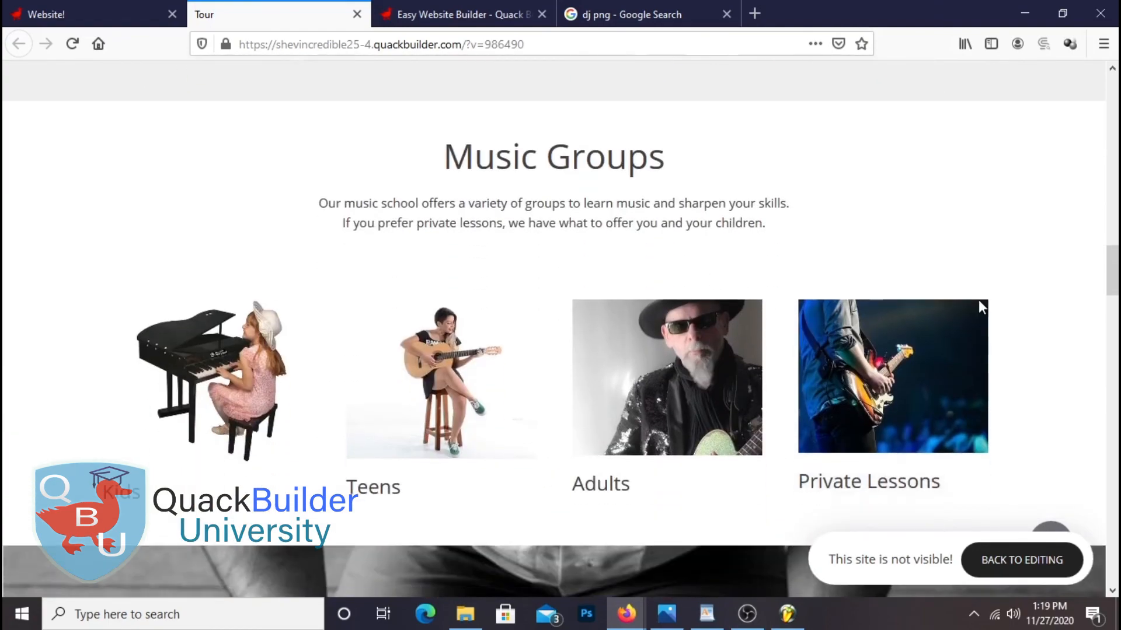
{"action": "scroll", "coordinate": [987, 295], "scroll_direction": "down", "scroll_amount": 4}
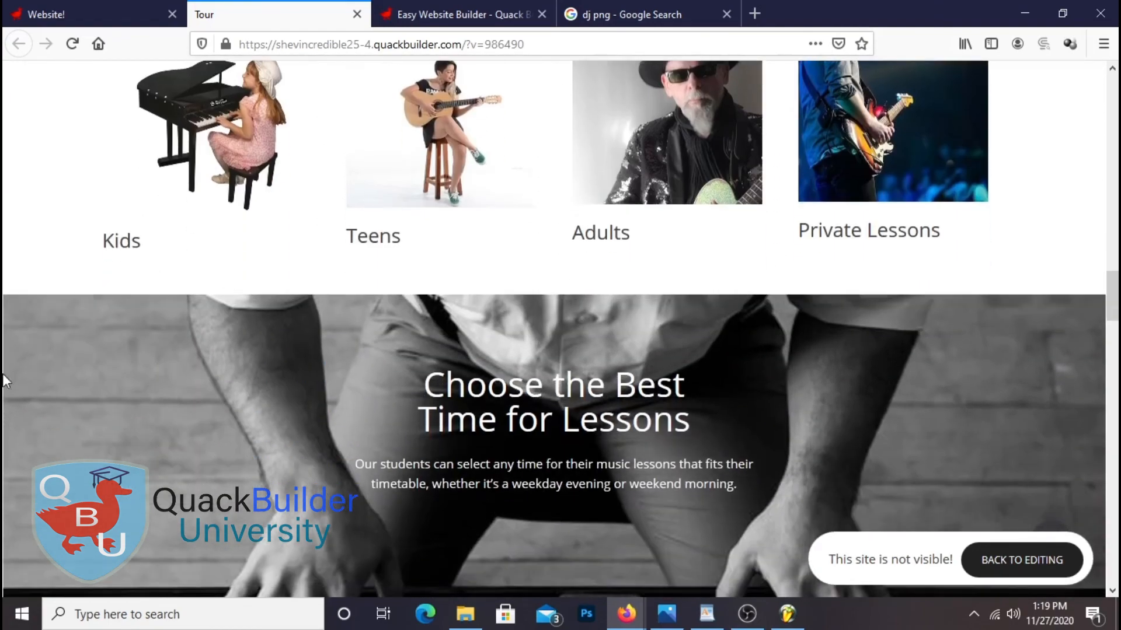
{"action": "scroll", "coordinate": [766, 236], "scroll_direction": "down", "scroll_amount": 4}
{"action": "scroll", "coordinate": [619, 273], "scroll_direction": "down", "scroll_amount": 8}
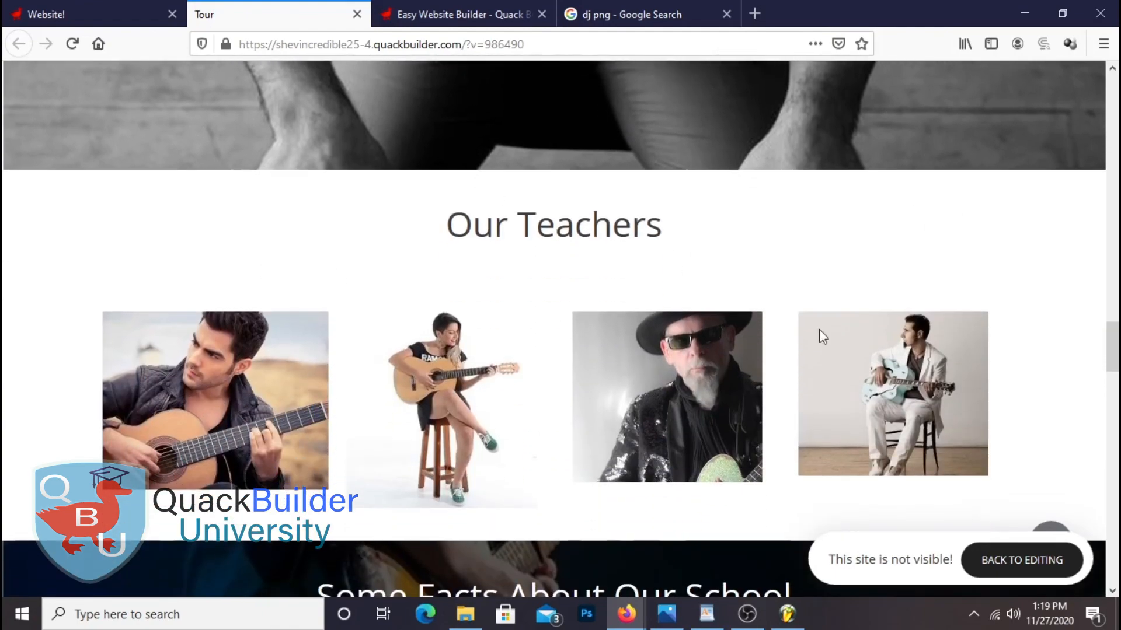
{"action": "scroll", "coordinate": [843, 266], "scroll_direction": "down", "scroll_amount": 7}
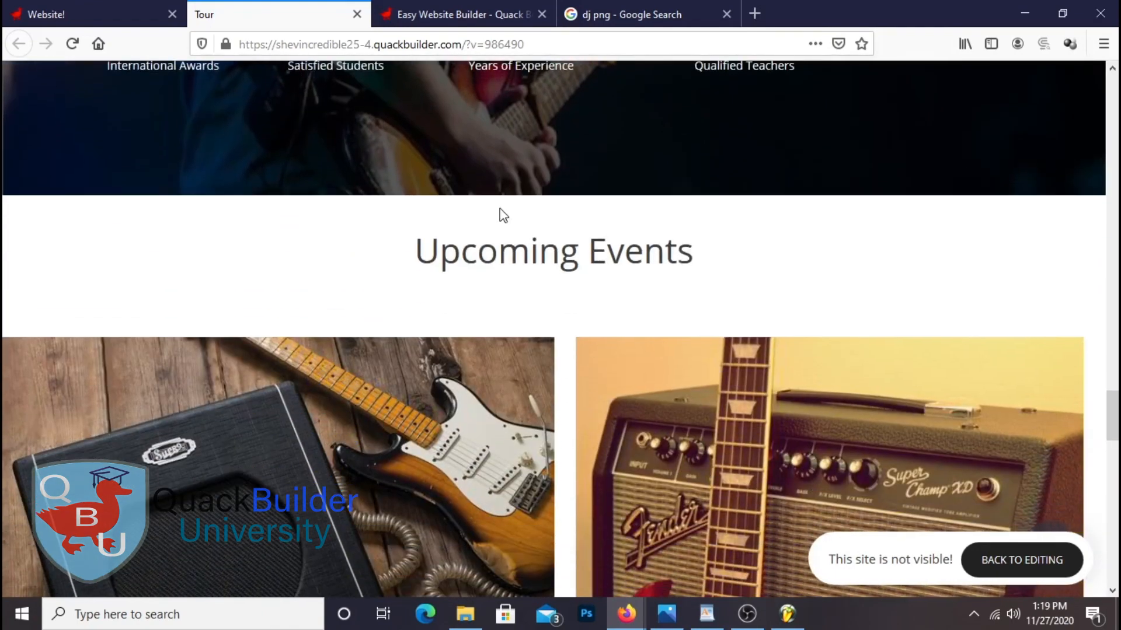
{"action": "scroll", "coordinate": [876, 239], "scroll_direction": "down", "scroll_amount": 4}
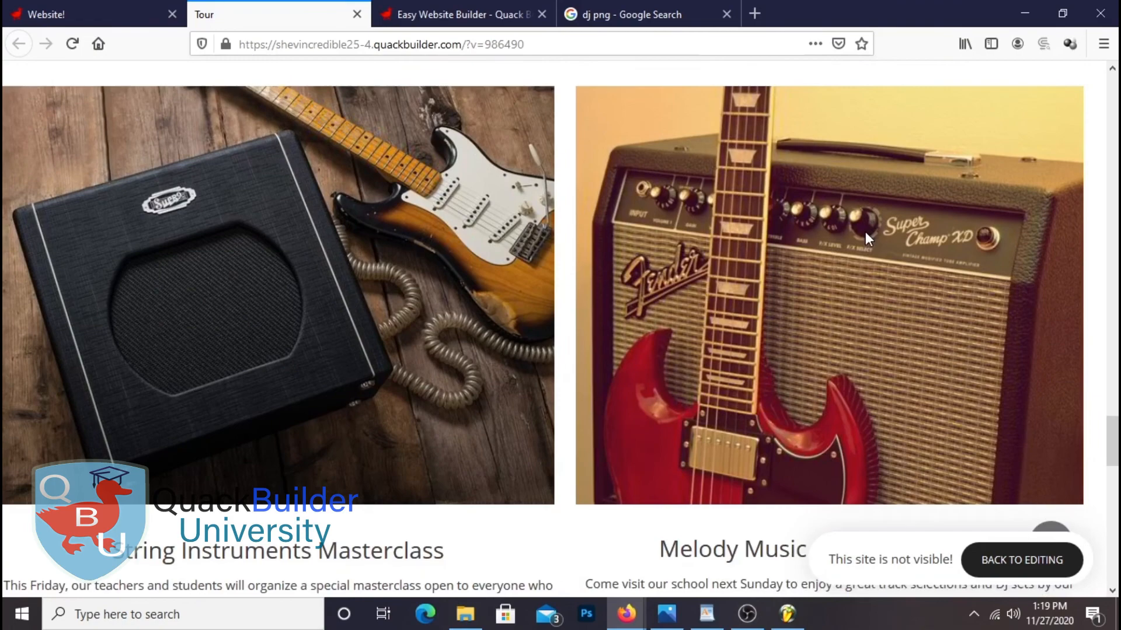